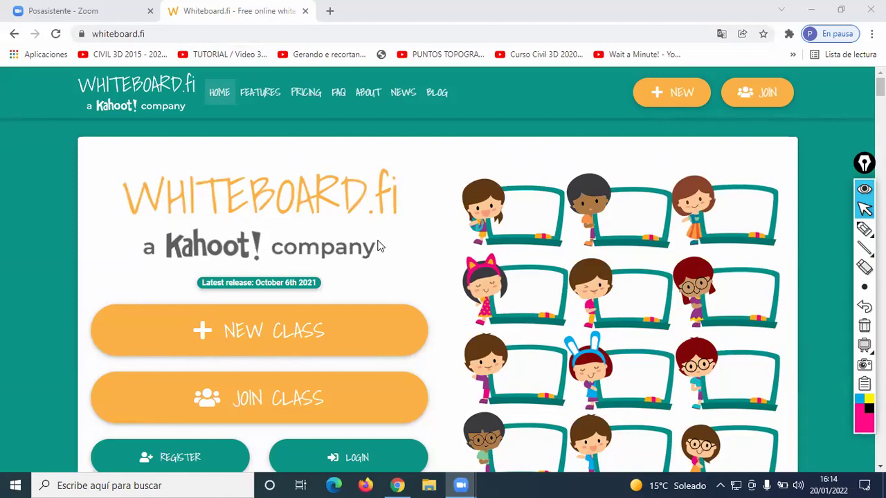
right_click(309, 153)
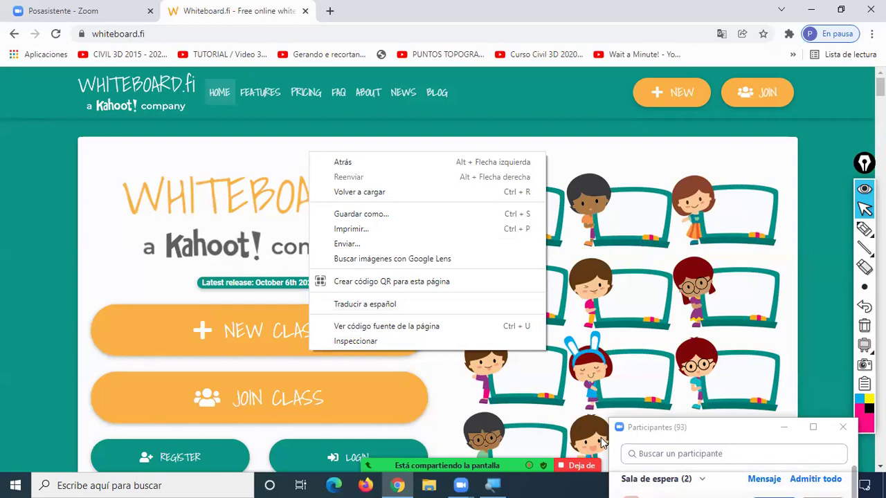
click(602, 441)
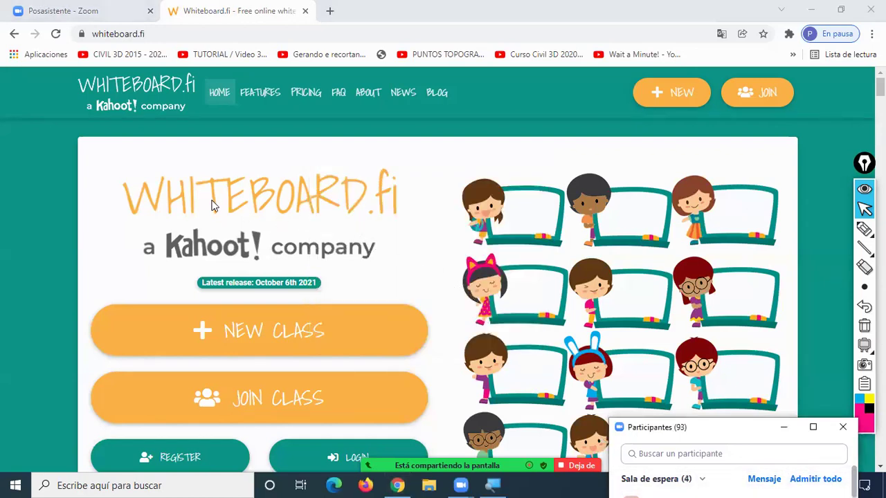
click(105, 247)
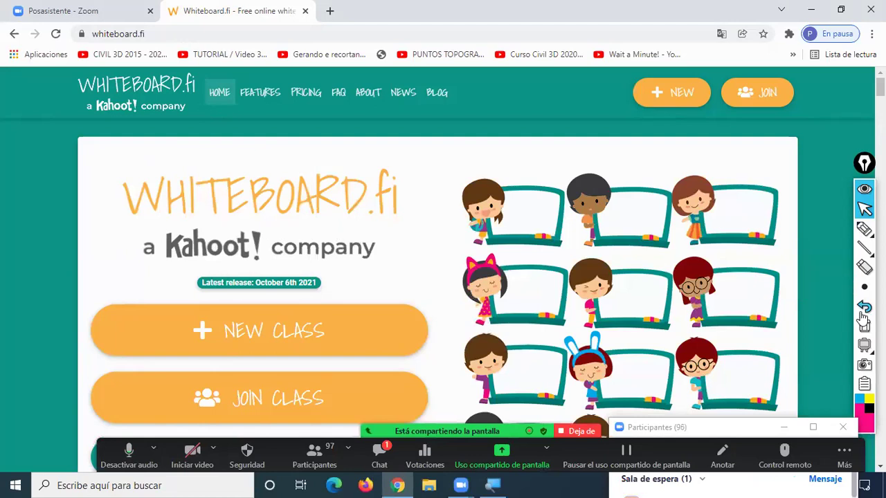
Frame the NEW CLASS button on the home page with a pink rectangle annotation.
mouse_move(863, 248)
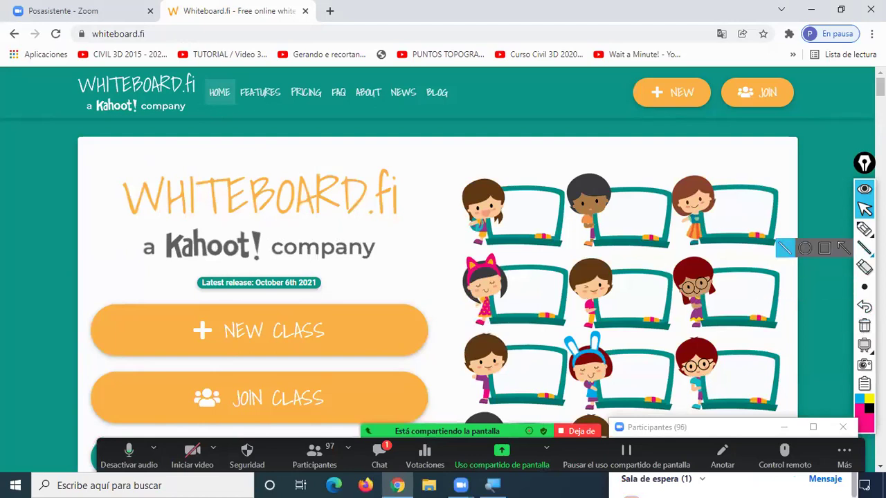
click(824, 249)
drag(90, 295, 309, 360)
drag(372, 363, 431, 363)
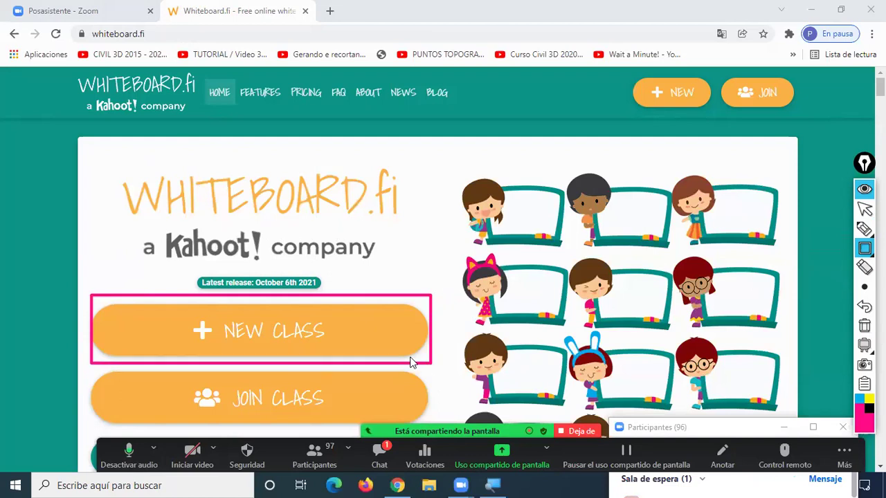
click(330, 335)
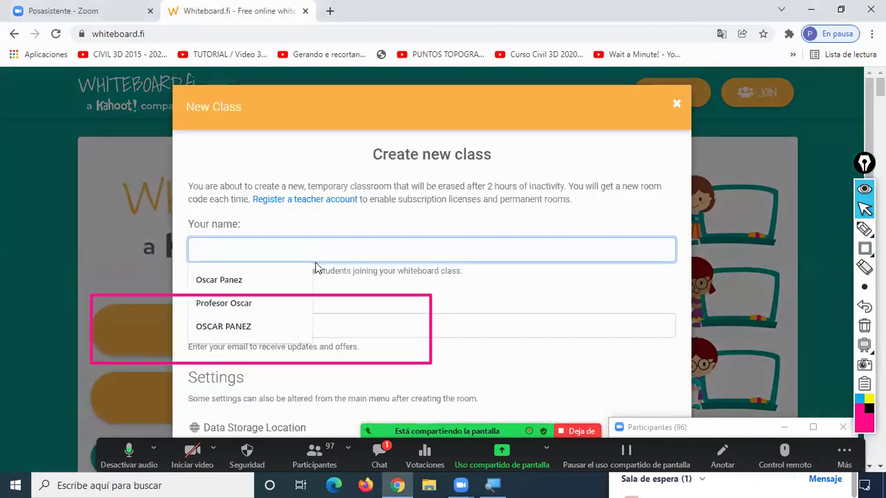
click(865, 325)
click(269, 243)
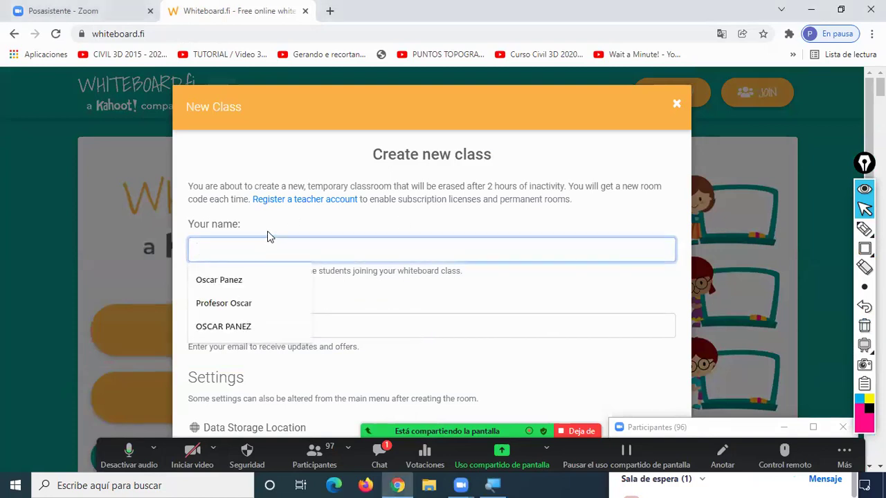
click(245, 279)
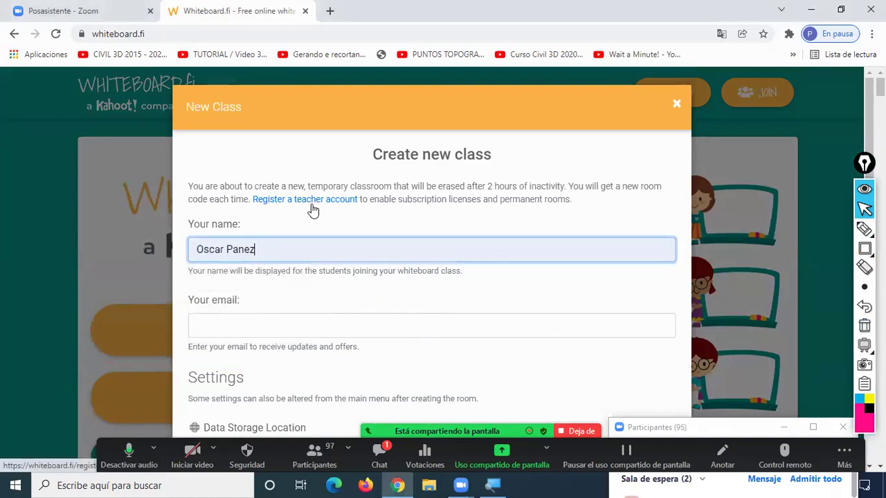
click(676, 105)
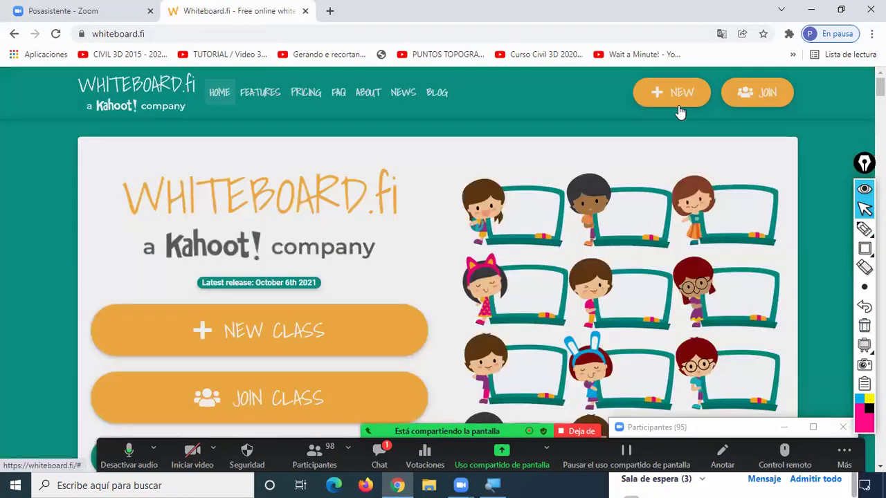
Start a new class and fill in the teacher's name and e-mail with the saved suggestions.
click(276, 332)
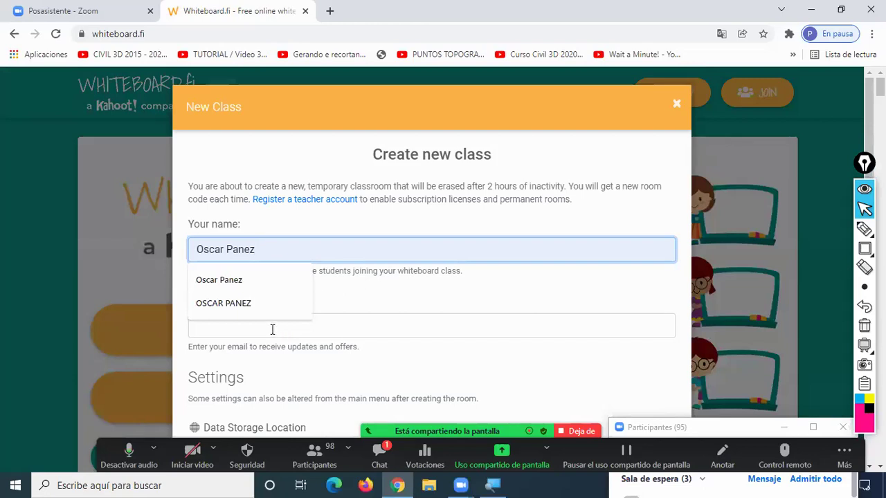
click(248, 284)
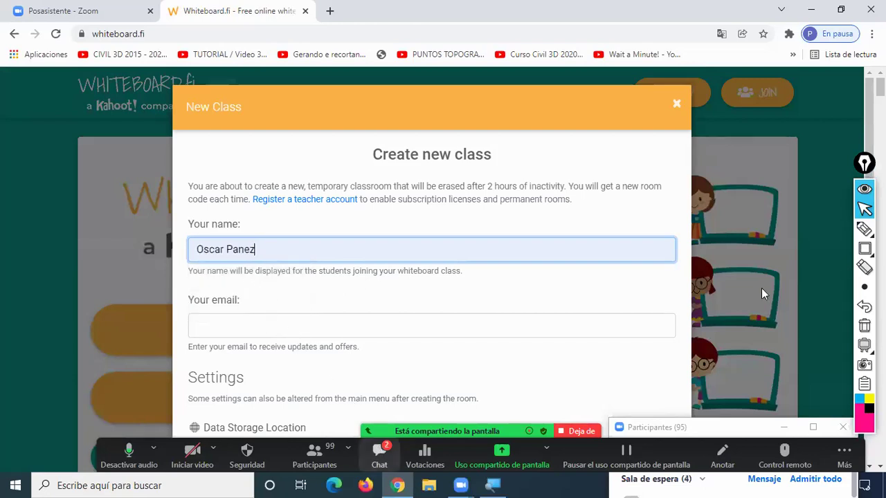
click(278, 327)
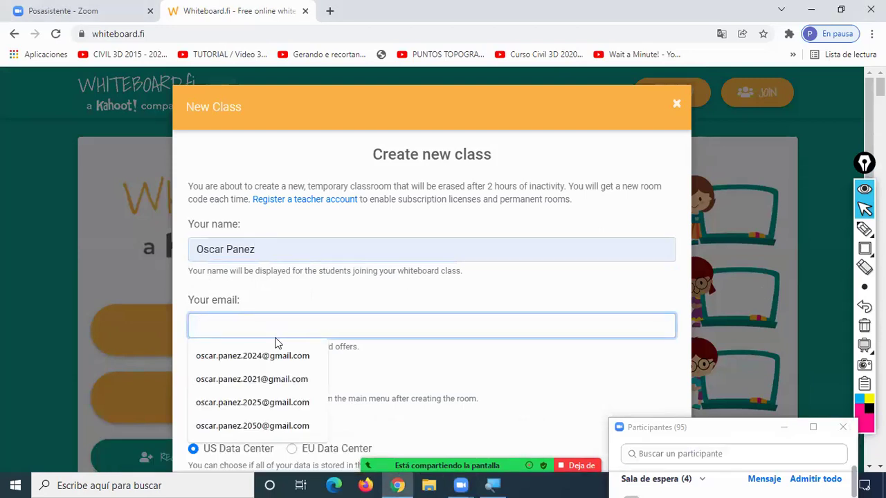
click(273, 425)
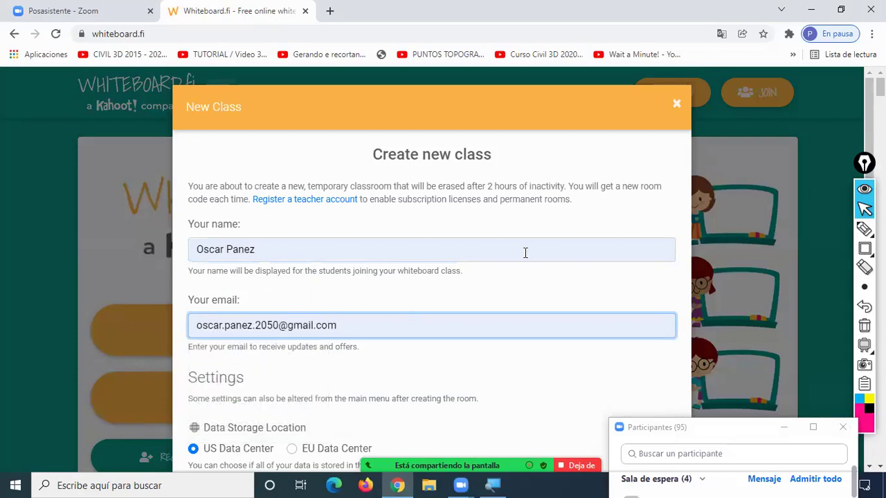
Mark the "Enable waiting room lobby" setting and its checkbox with pink rectangle annotations.
scroll(659, 326, down, 2)
click(759, 416)
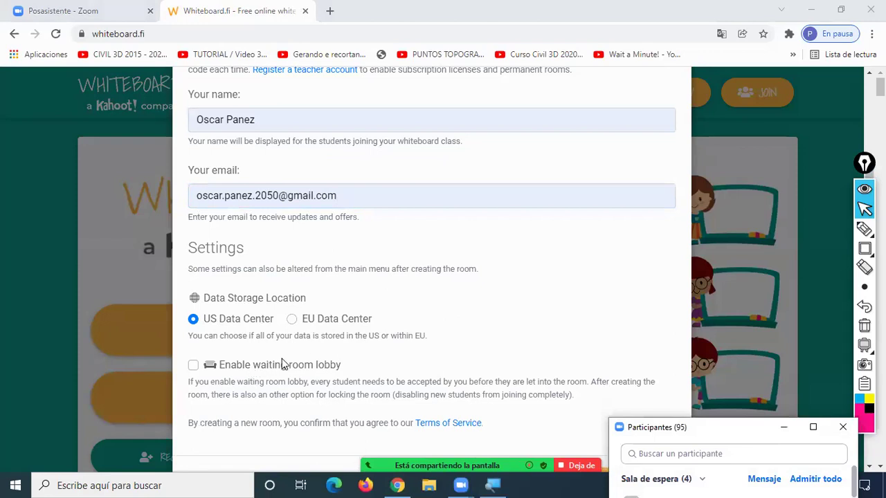
scroll(282, 364, down, 1)
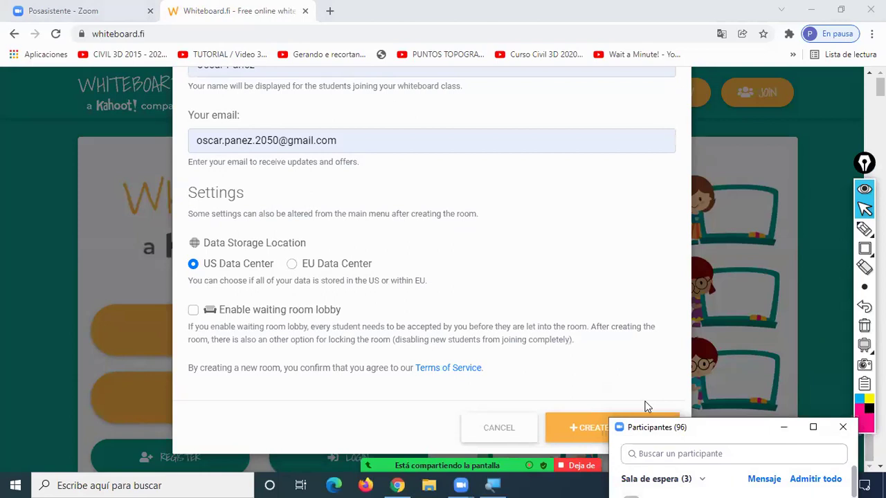
click(864, 249)
click(824, 248)
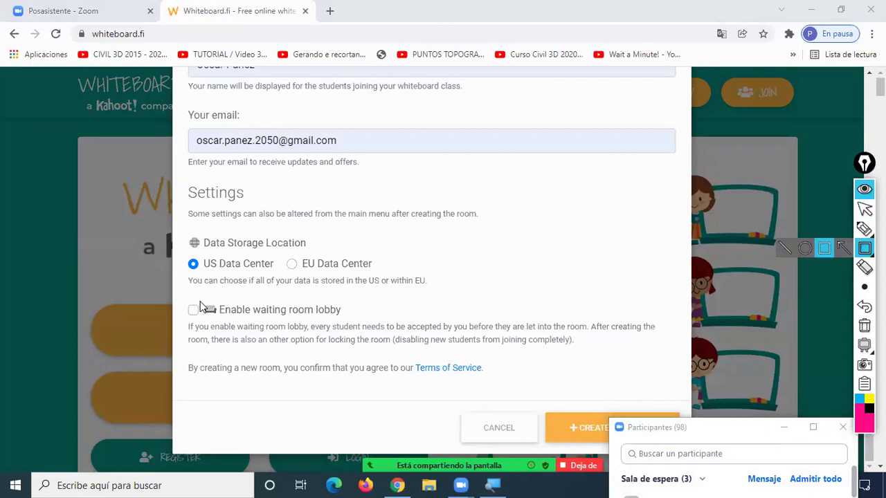
mouse_move(178, 291)
mouse_down()
mouse_move(242, 337)
mouse_move(362, 328)
mouse_up()
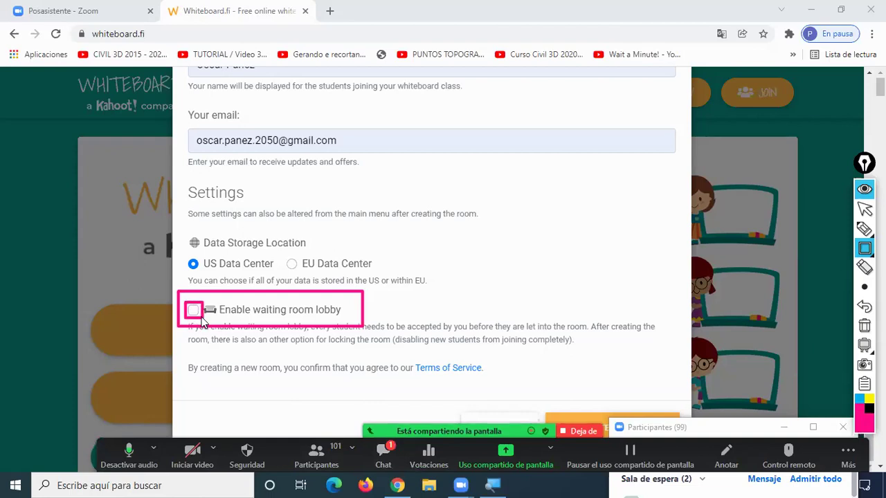
key(ctrl+F1)
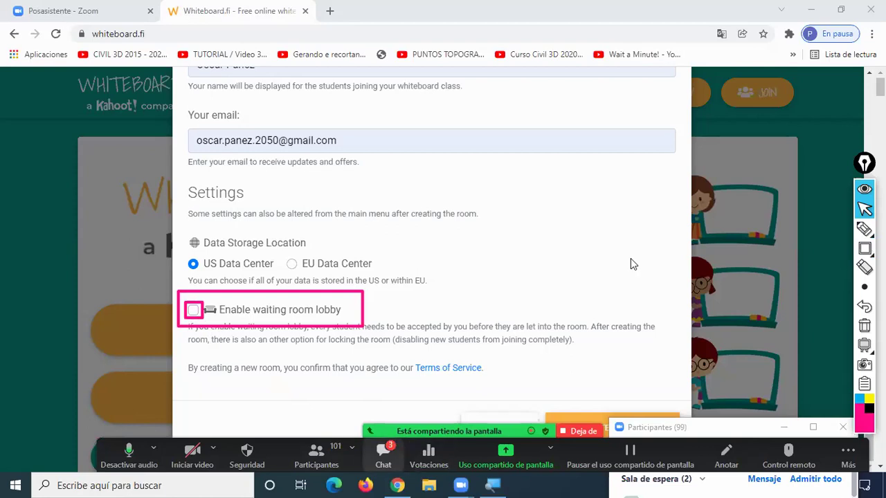
Read the participants' replies in the Zoom meeting chat and close the chat window.
key(alt+h)
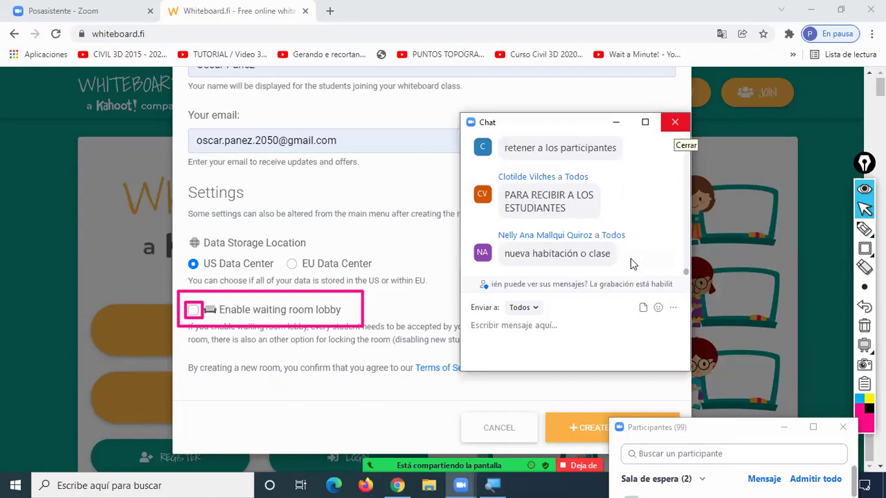
key(alt+h)
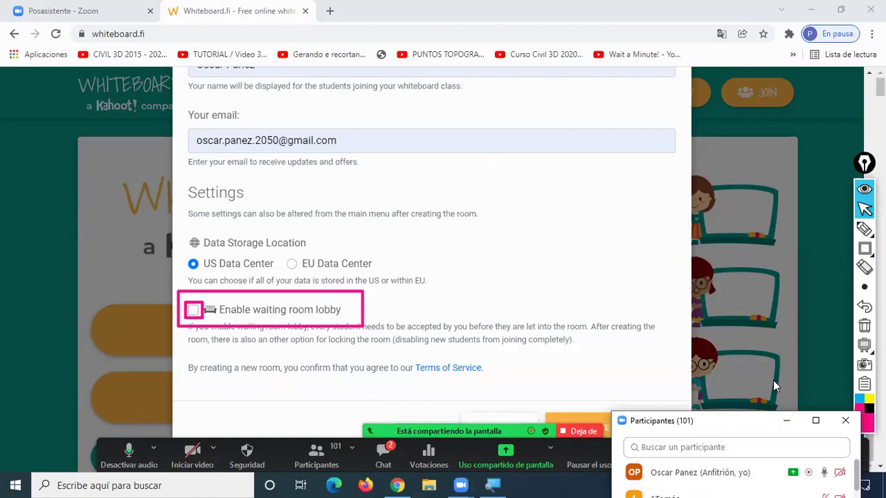
Enable the waiting room lobby for the new class and review the completed form.
click(195, 310)
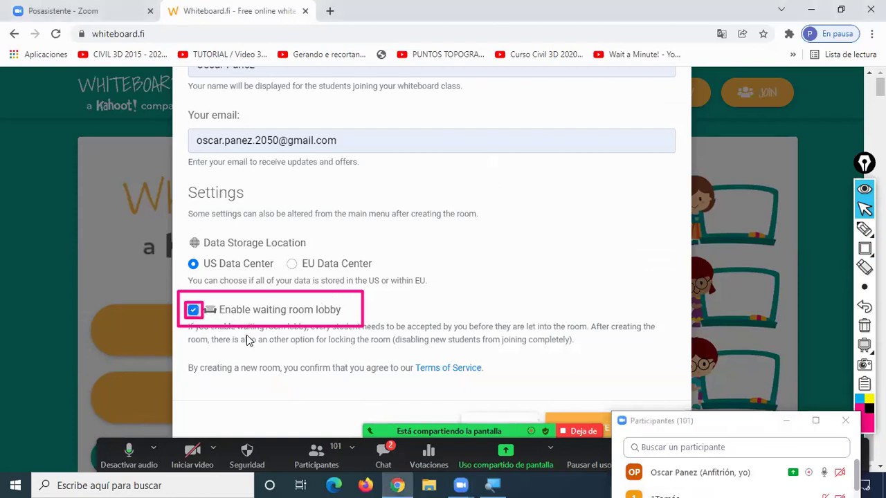
click(717, 411)
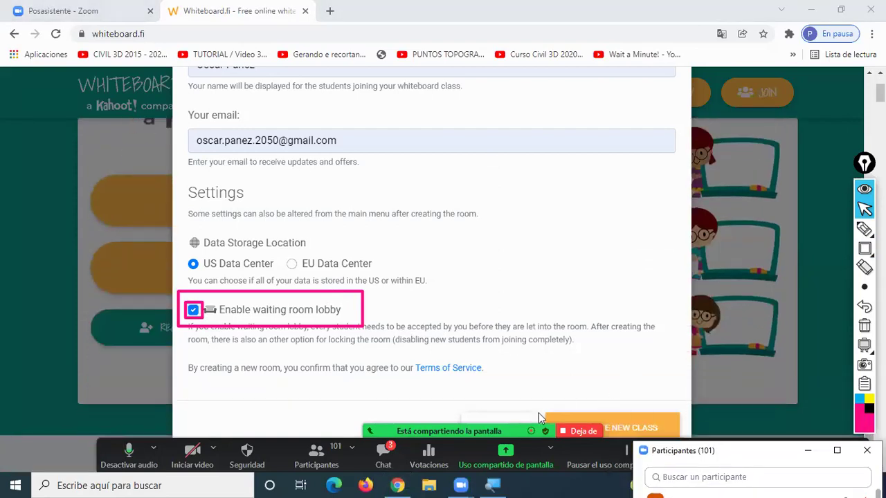
key(alt+h)
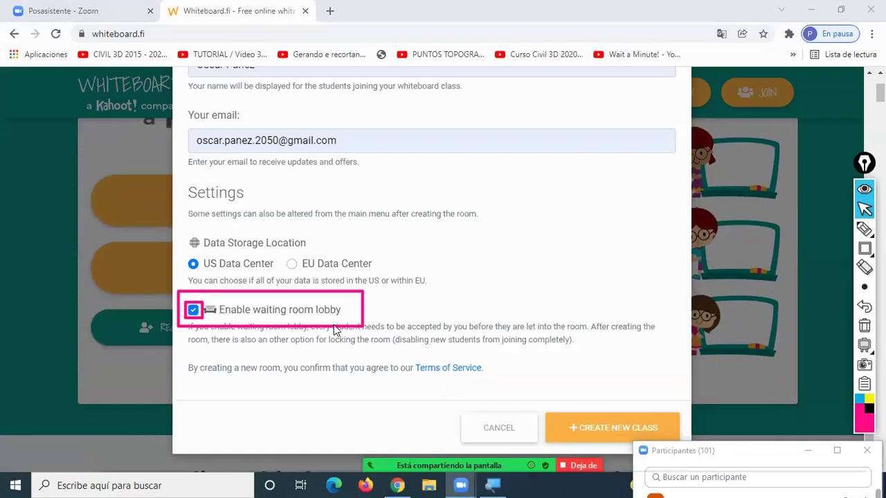
scroll(280, 230, up, 1)
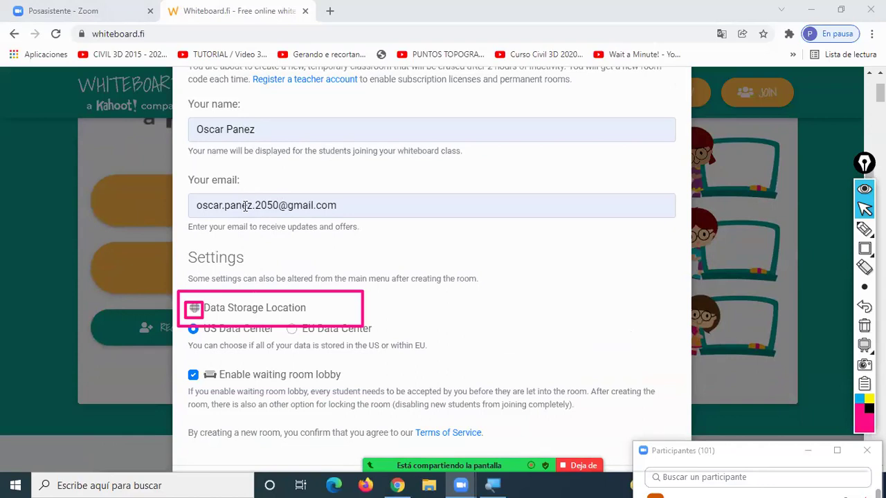
scroll(247, 208, down, 1)
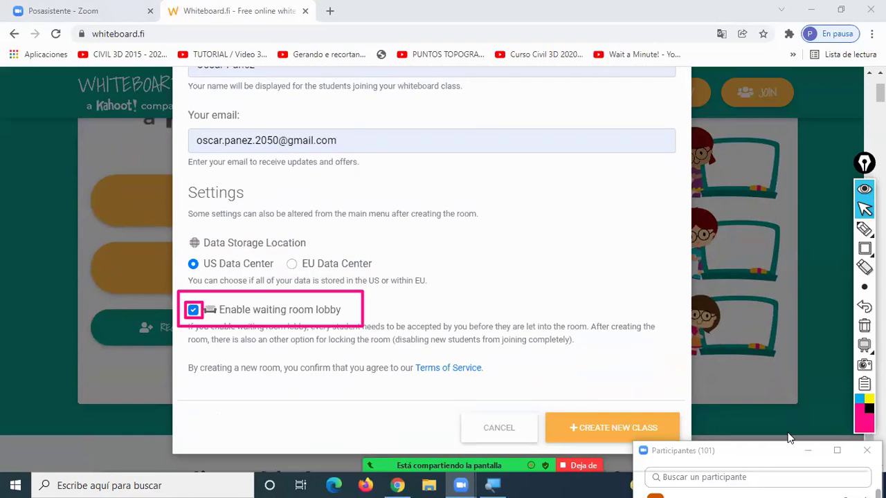
Circle the US Data Center and EU Data Center options with the pen and erase all annotations.
click(864, 229)
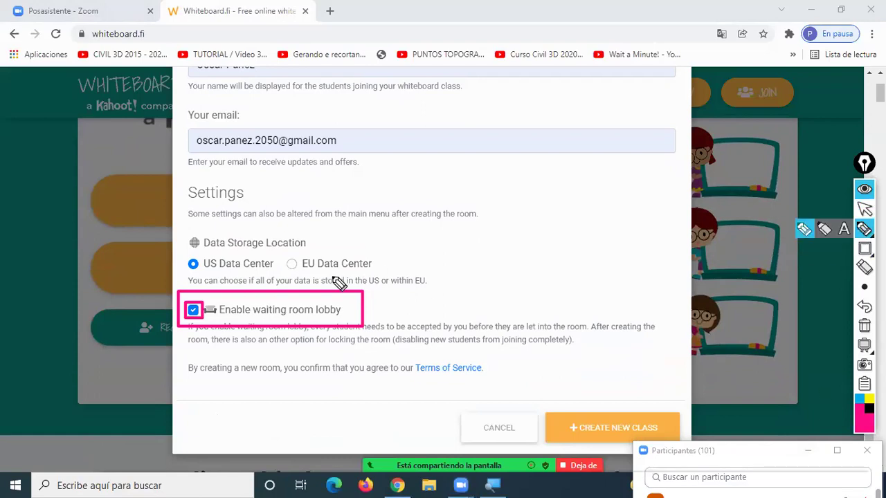
mouse_move(207, 249)
mouse_down()
mouse_move(182, 263)
mouse_move(191, 272)
mouse_move(279, 274)
mouse_move(276, 262)
mouse_move(211, 253)
mouse_up()
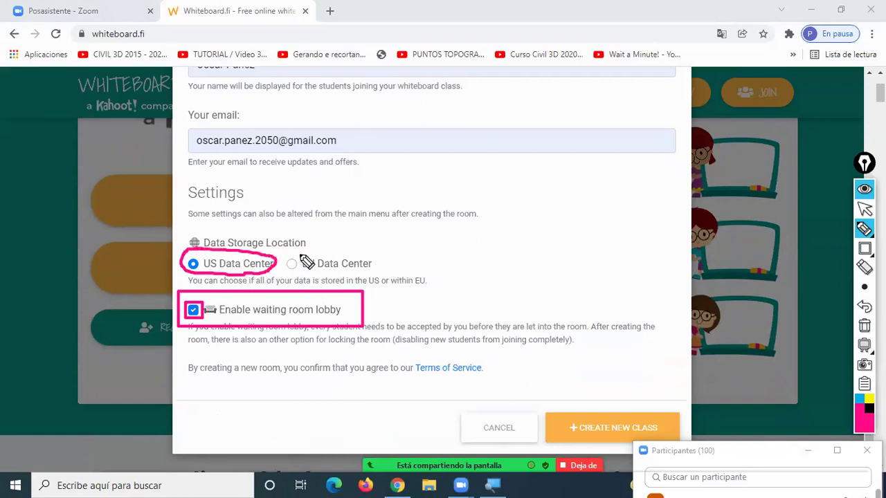
mouse_move(282, 250)
mouse_down()
mouse_move(286, 276)
mouse_move(384, 261)
mouse_move(284, 254)
mouse_up()
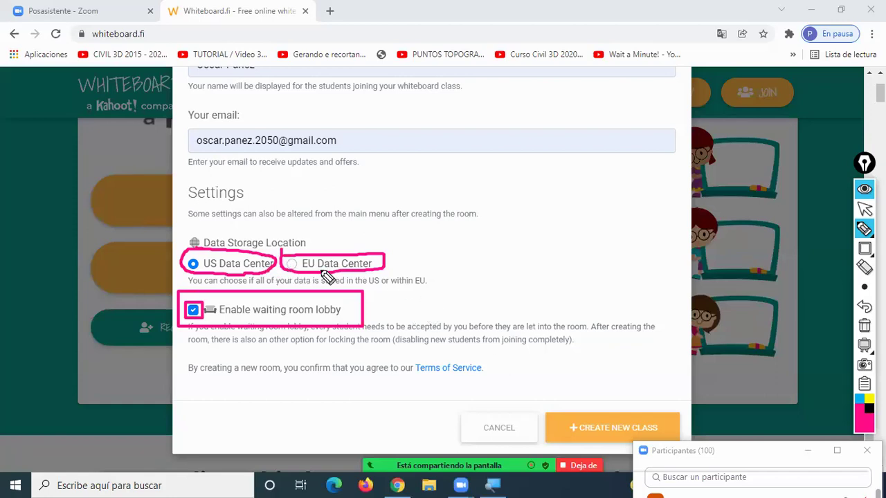
click(864, 325)
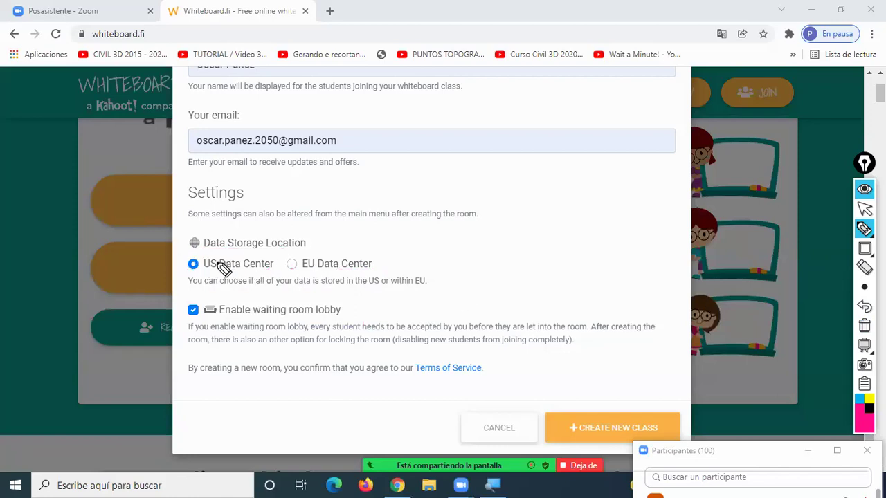
Underline the US Data Center option and draw an arrow pointing at the CREATE NEW CLASS button with the pen.
drag(182, 274, 215, 274)
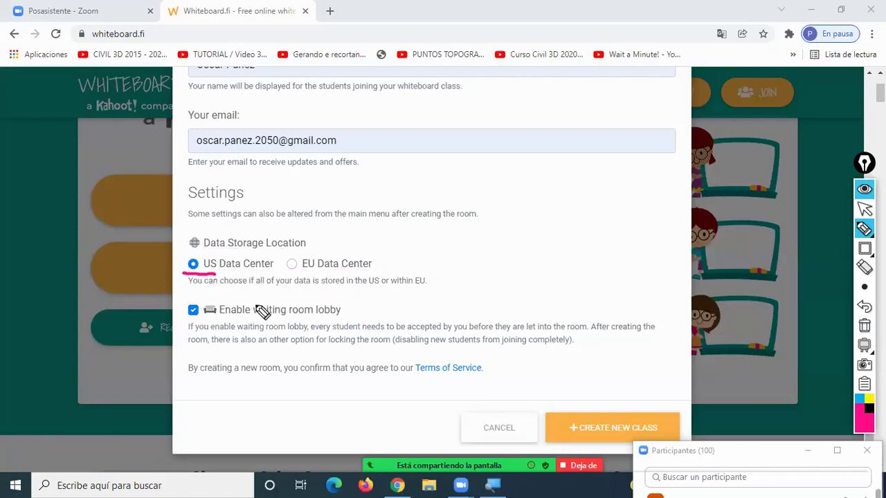
mouse_move(683, 352)
mouse_down()
mouse_move(628, 376)
mouse_move(621, 403)
mouse_move(631, 391)
mouse_up()
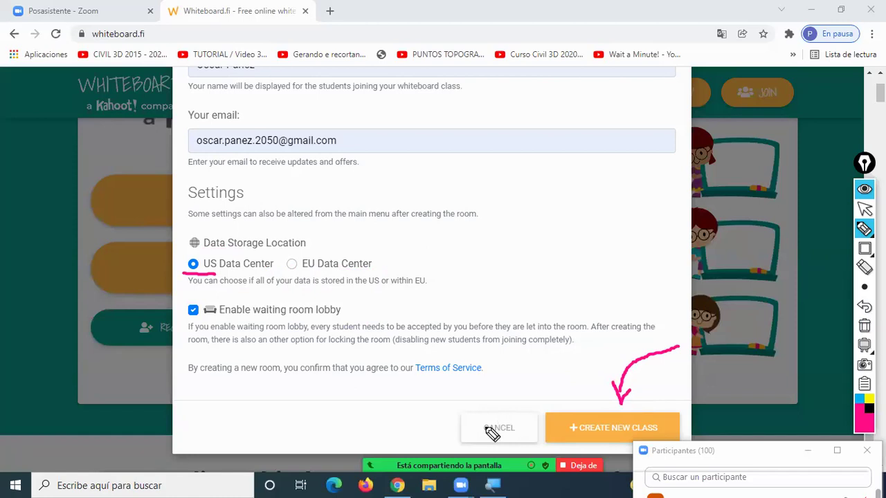
key(Escape)
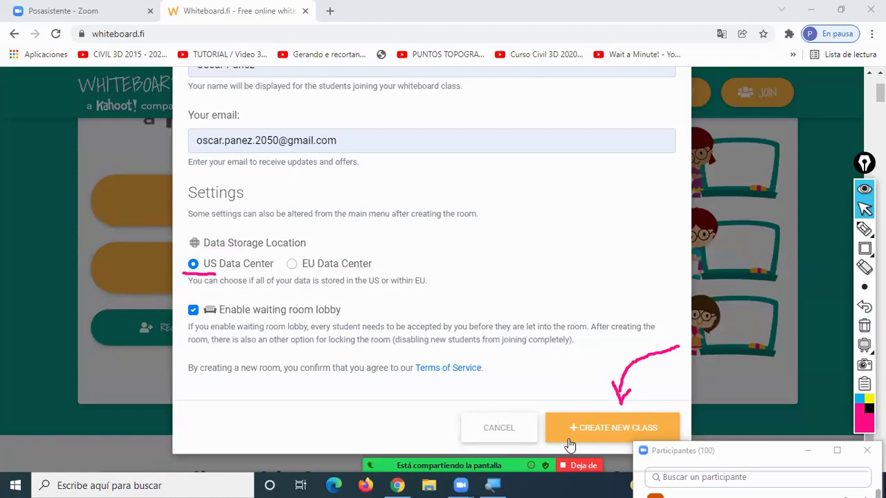
Create the new class and erase the pen annotations left on the screen.
click(609, 429)
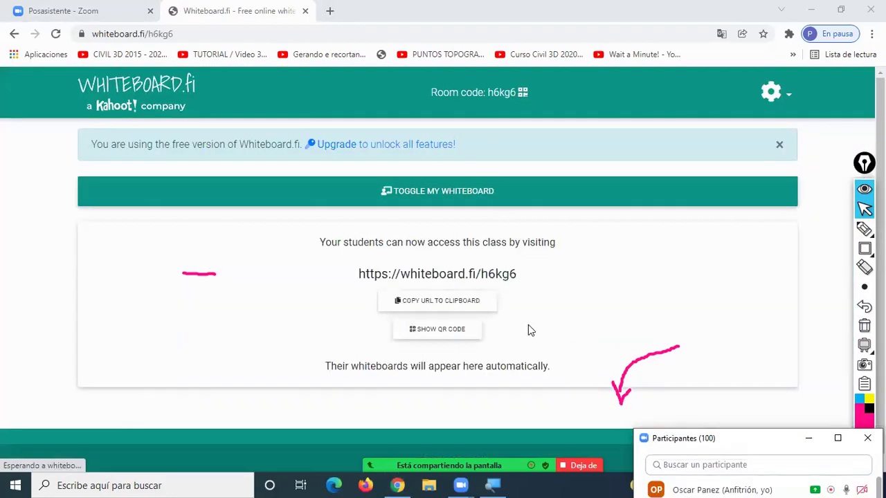
click(865, 325)
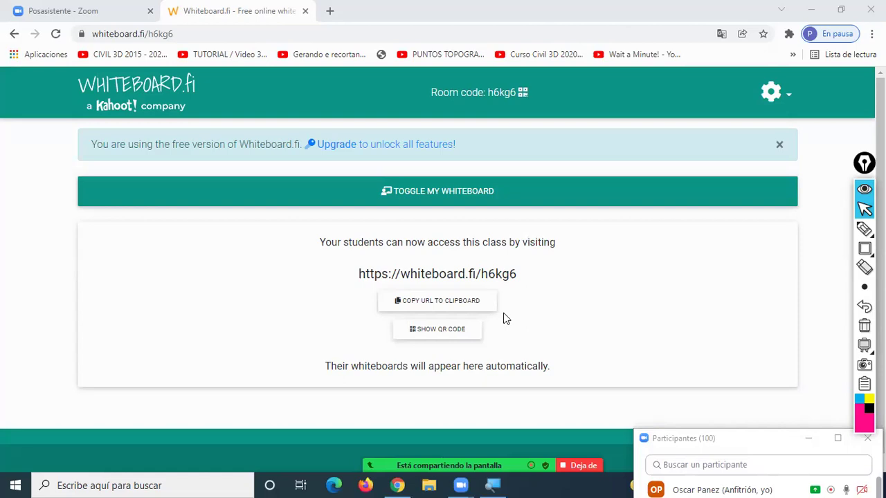
drag(522, 279, 359, 279)
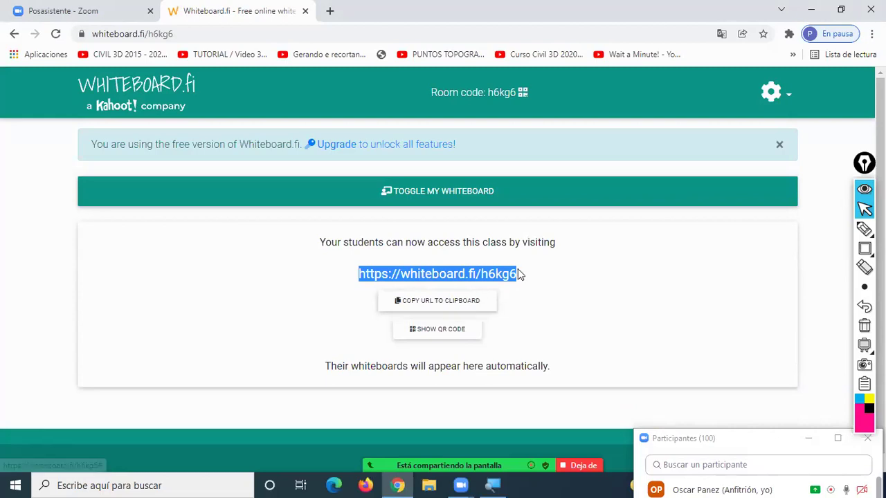
right_click(462, 276)
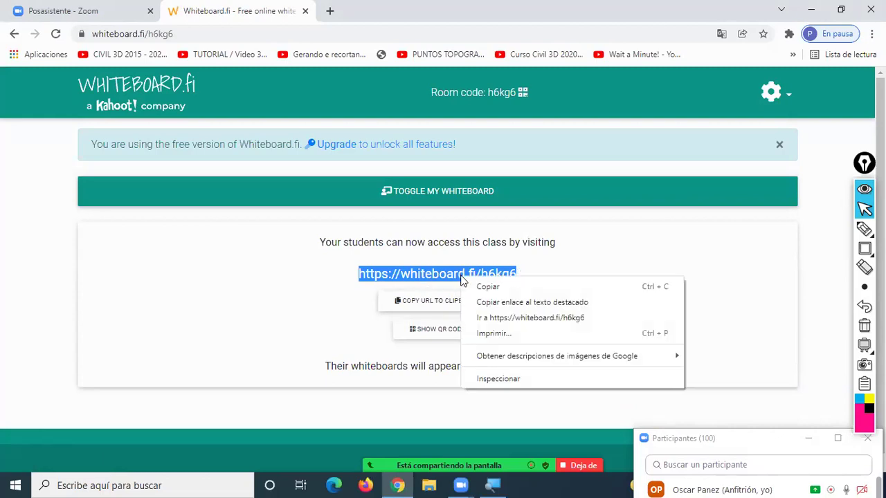
click(485, 283)
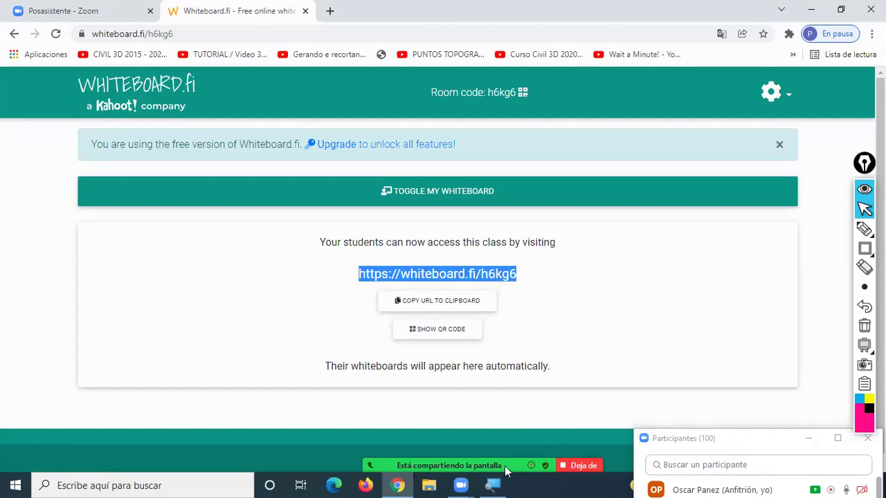
key(alt+h)
key(ctrl+v)
key(Return)
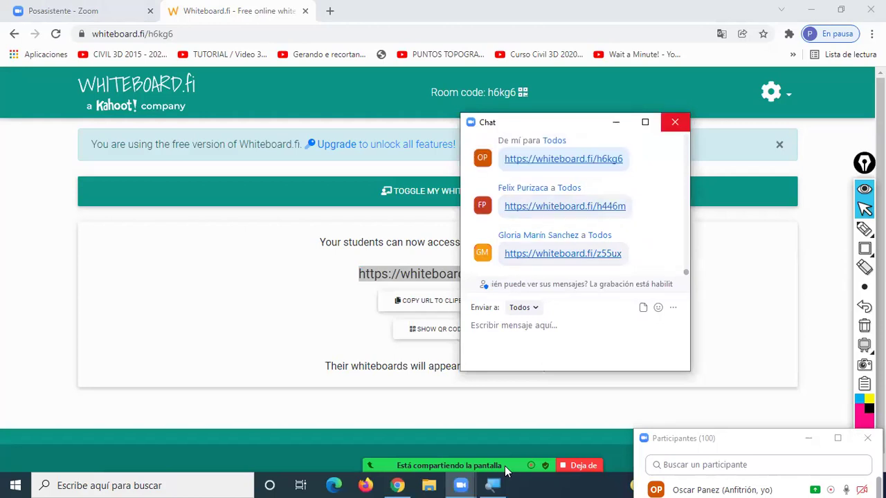
click(675, 122)
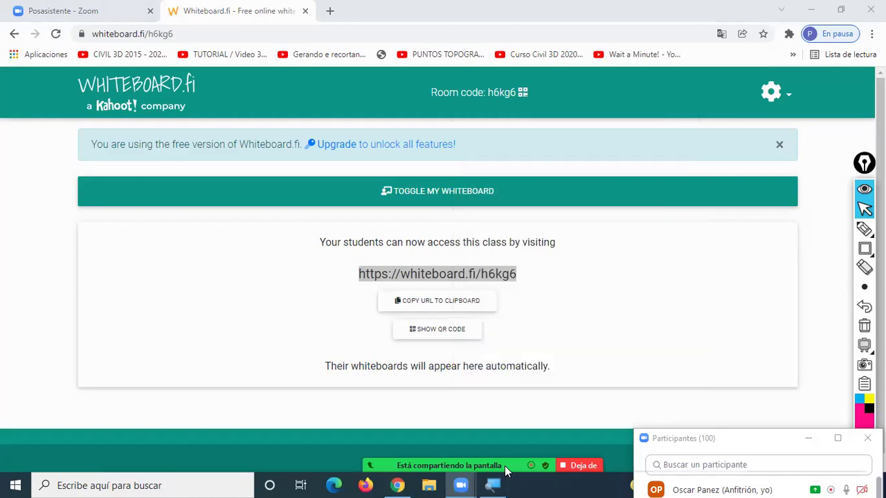
click(643, 275)
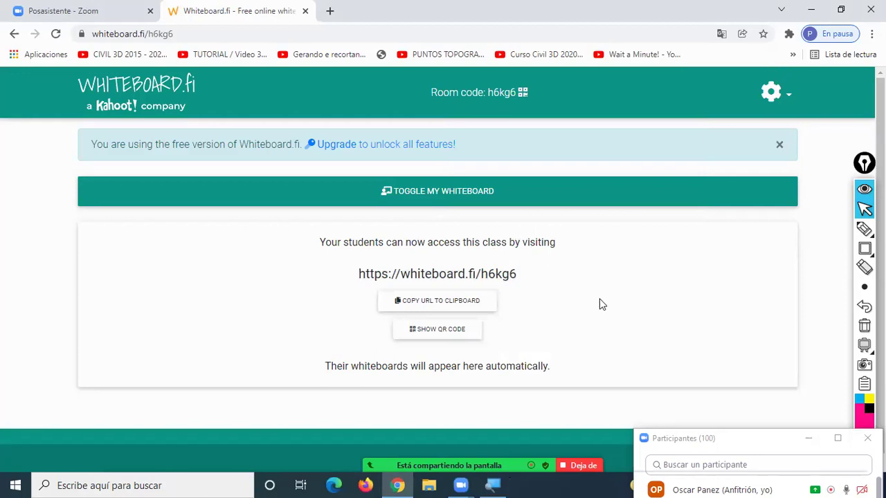
Show the teacher's own whiteboard in the class and look over its canvas and drawing tools.
scroll(447, 191, down, 1)
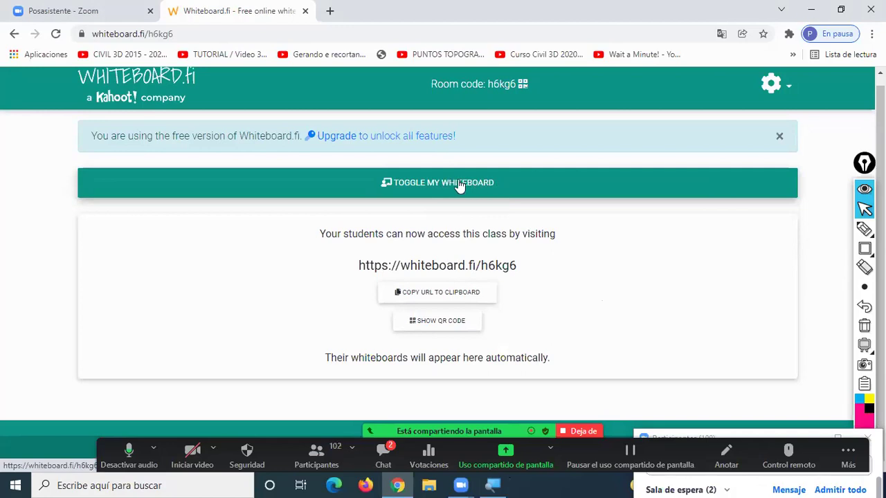
click(452, 184)
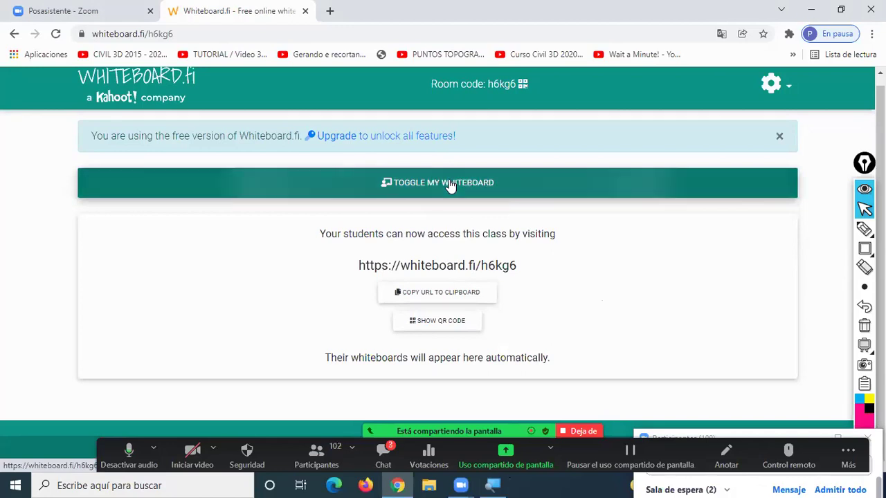
scroll(497, 249, down, 2)
scroll(501, 251, down, 4)
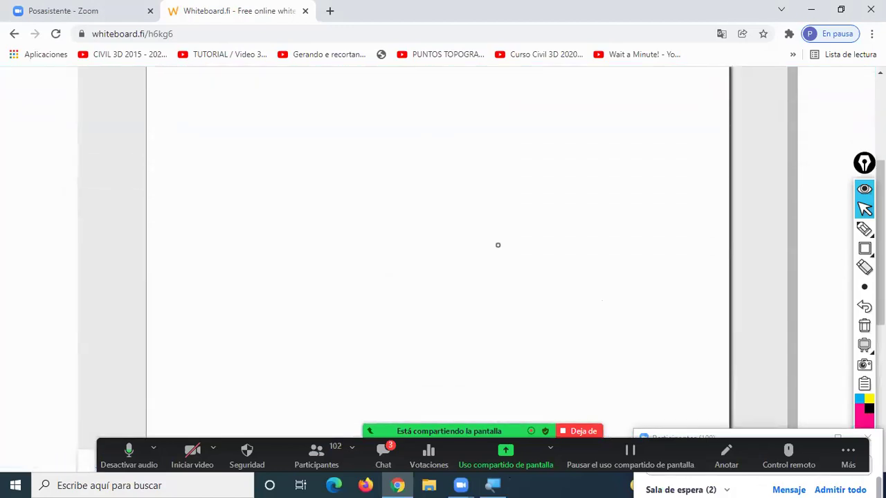
scroll(501, 251, up, 5)
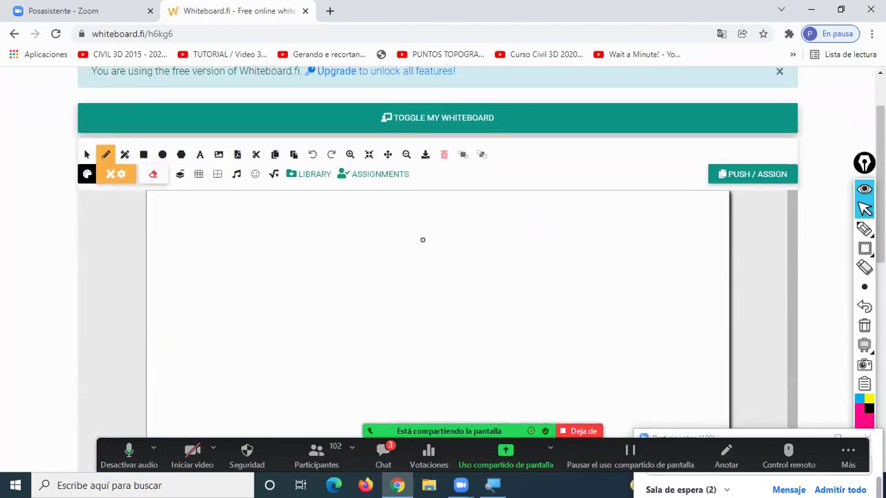
Open the class lobby and accept the first two waiting students.
scroll(809, 315, down, 5)
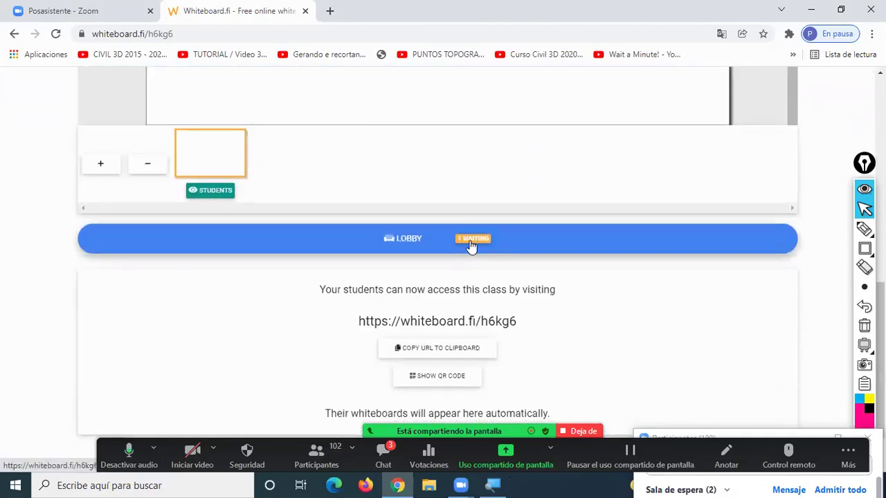
click(472, 242)
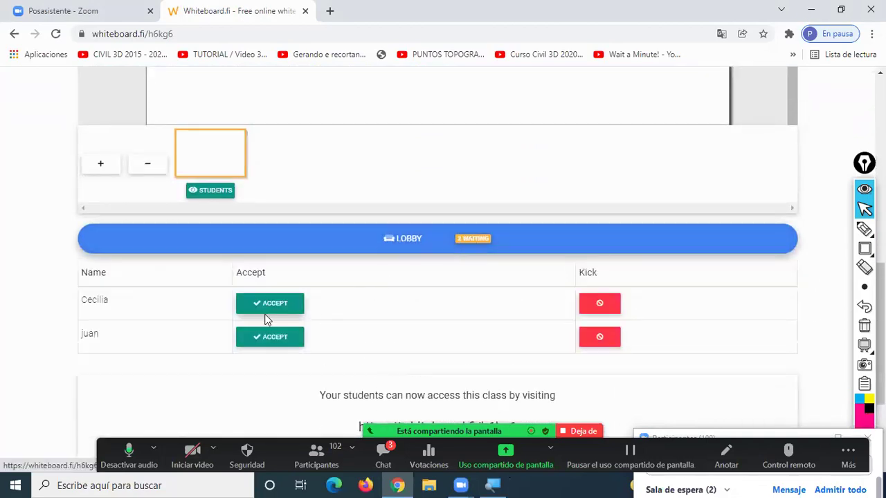
click(273, 305)
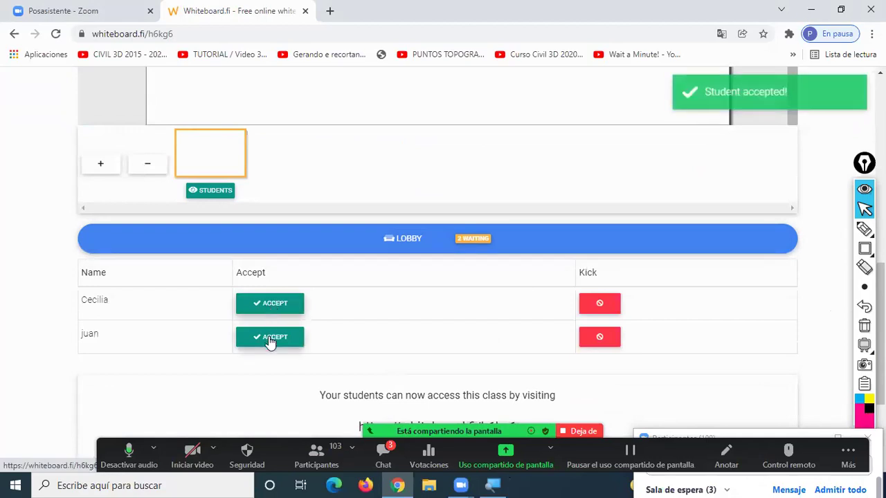
click(274, 305)
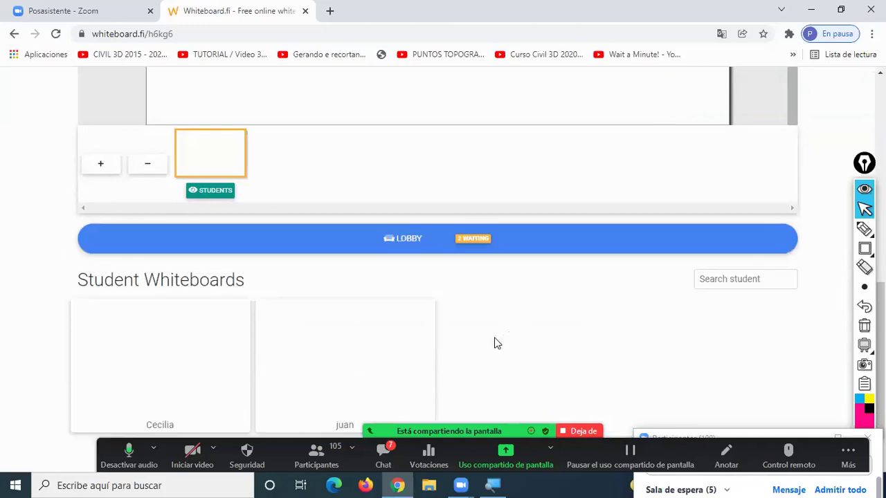
Reopen the lobby and accept every student in the second waiting group.
click(466, 242)
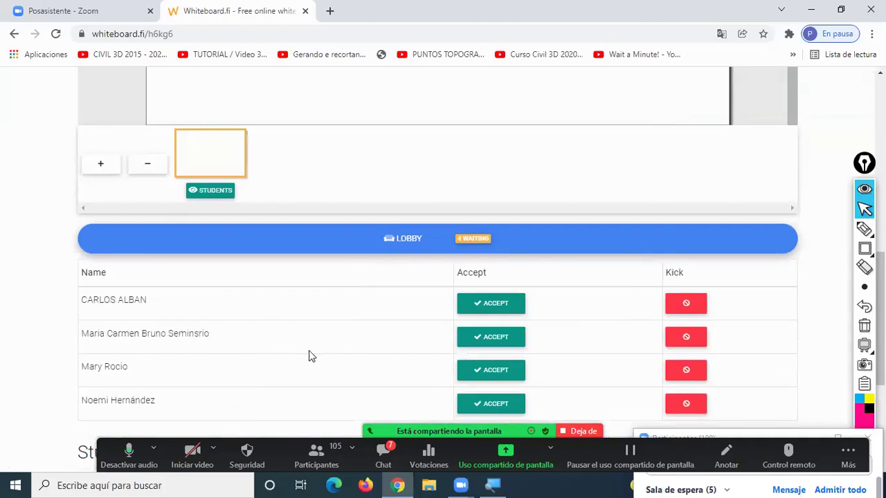
scroll(311, 357, down, 2)
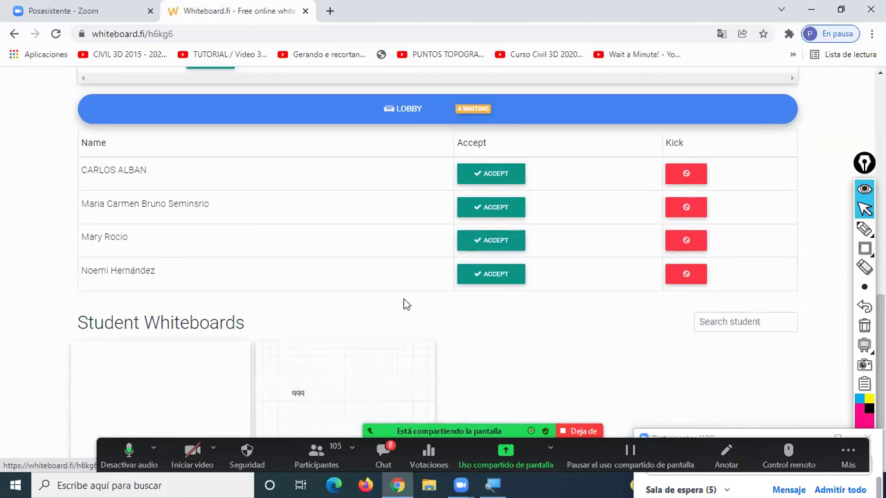
click(501, 176)
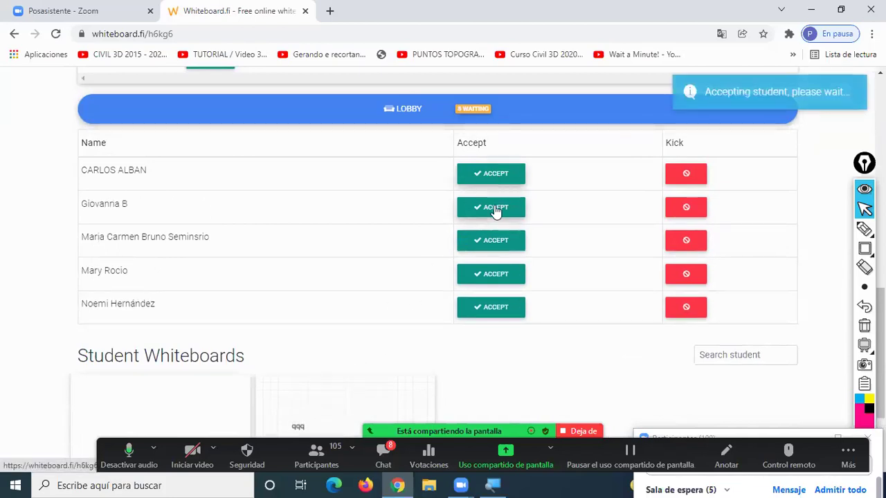
click(496, 208)
click(493, 243)
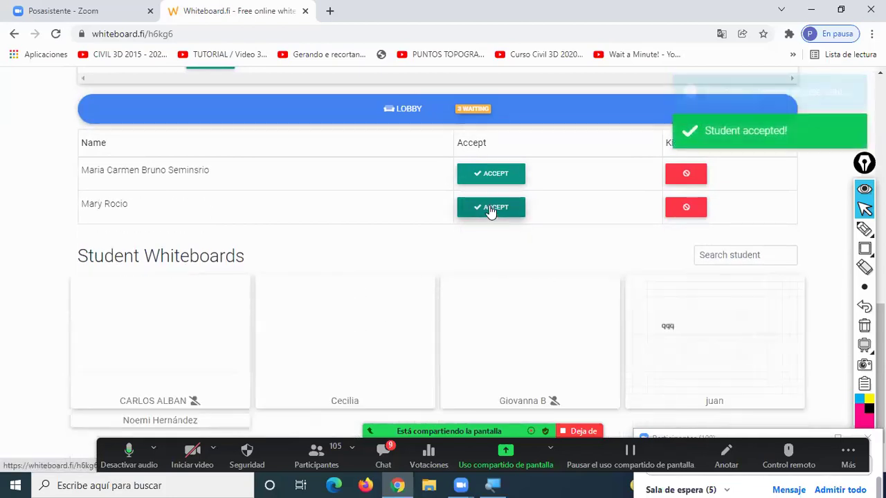
click(490, 208)
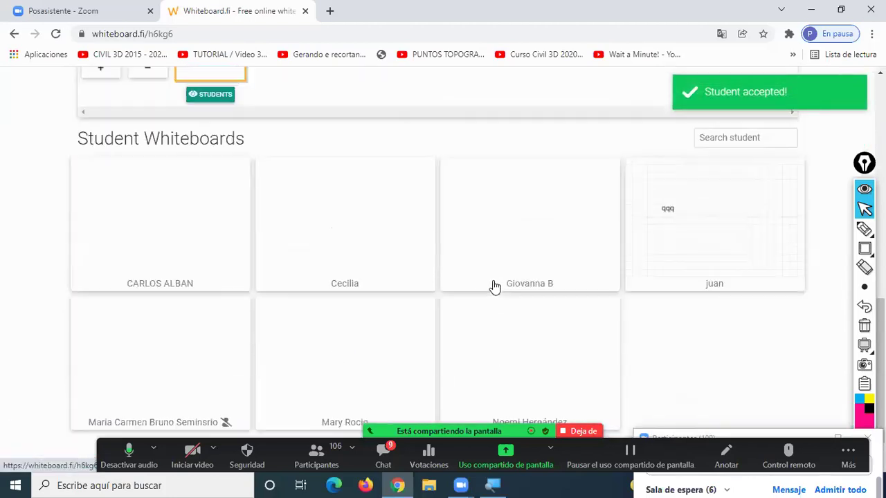
Admit the three newly waiting students from the lobby and look over the student whiteboards.
scroll(493, 279, up, 3)
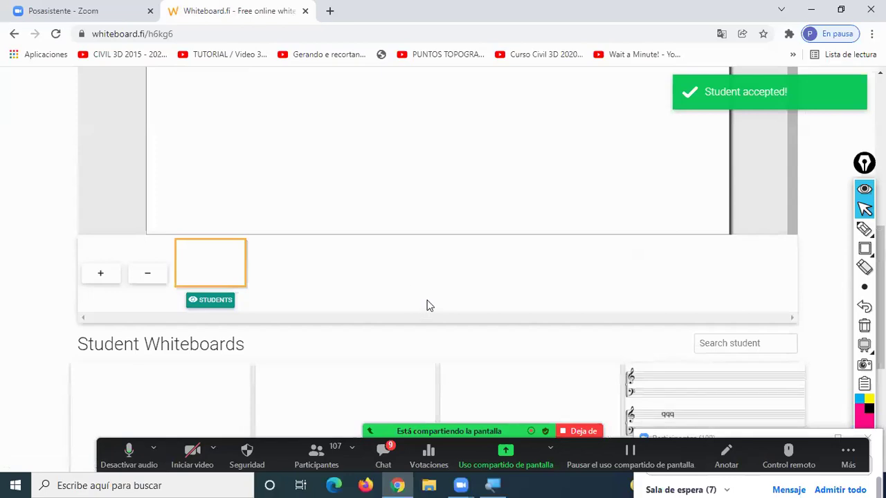
scroll(433, 308, down, 4)
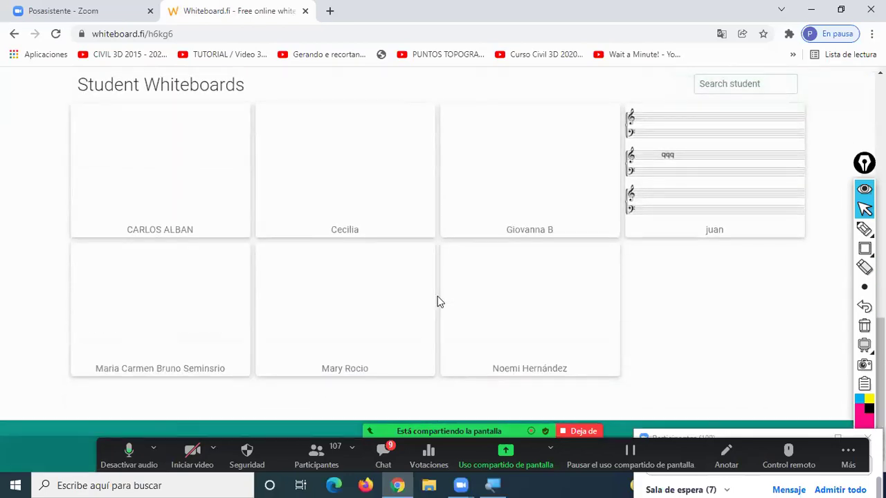
scroll(427, 274, up, 3)
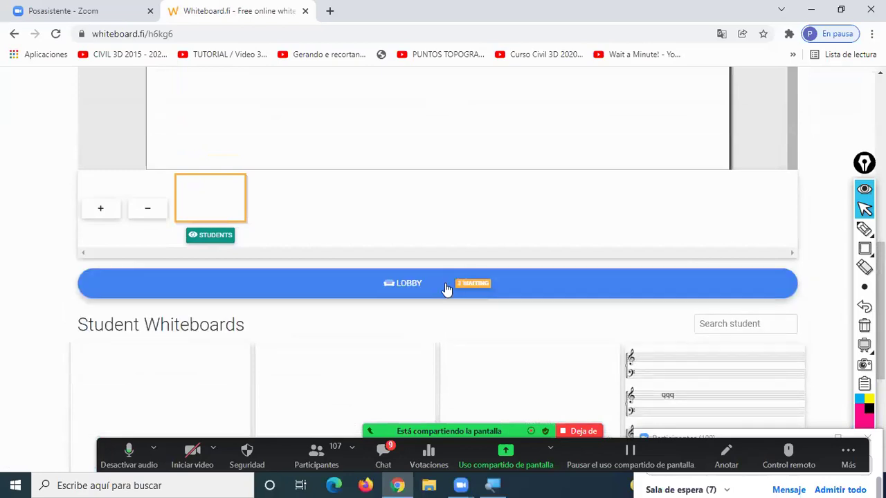
click(475, 283)
scroll(486, 307, down, 1)
scroll(487, 304, down, 2)
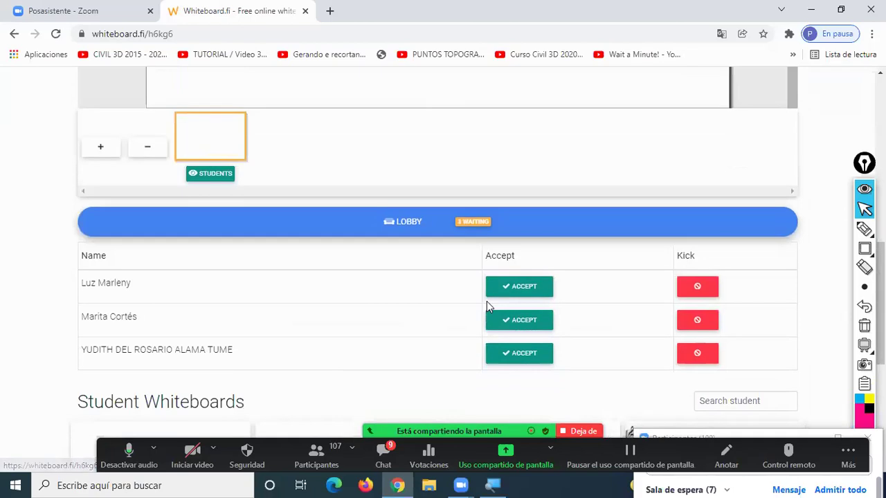
click(522, 218)
click(519, 262)
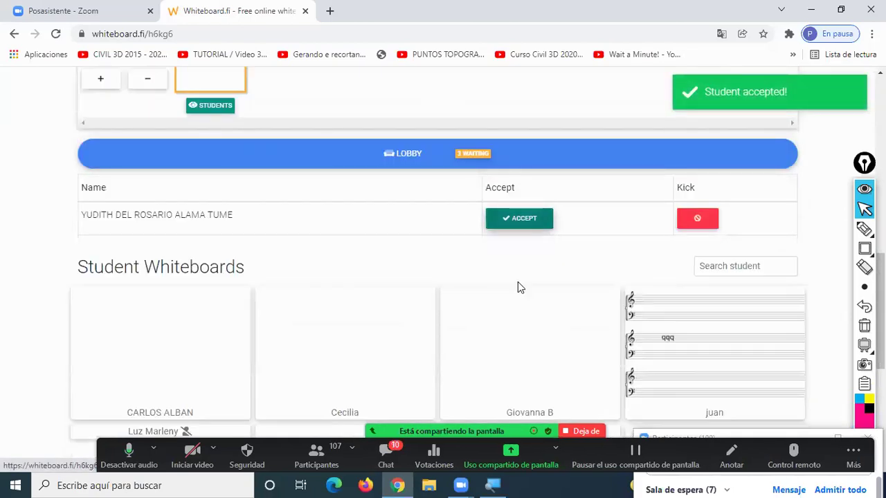
click(517, 221)
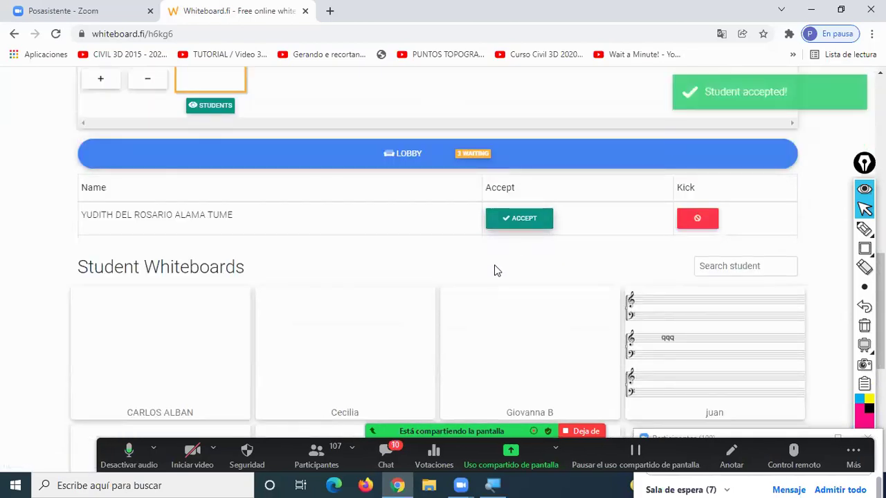
scroll(495, 274, down, 1)
scroll(497, 275, down, 1)
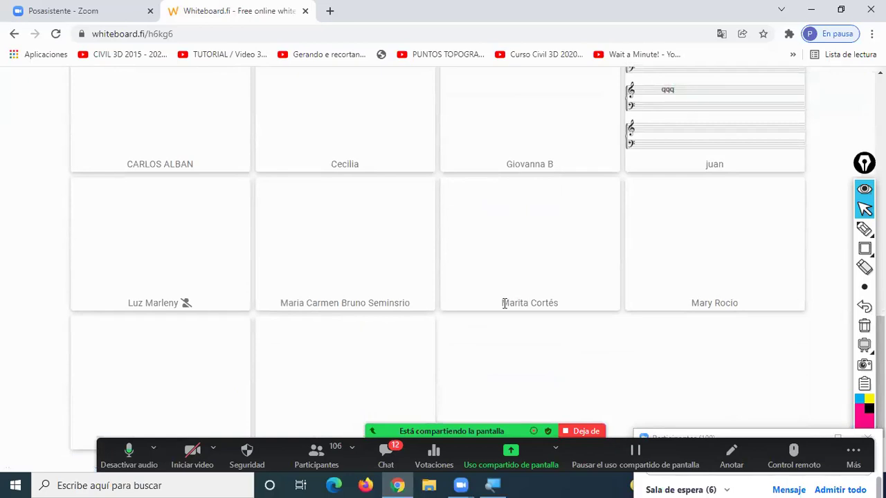
key(alt+h)
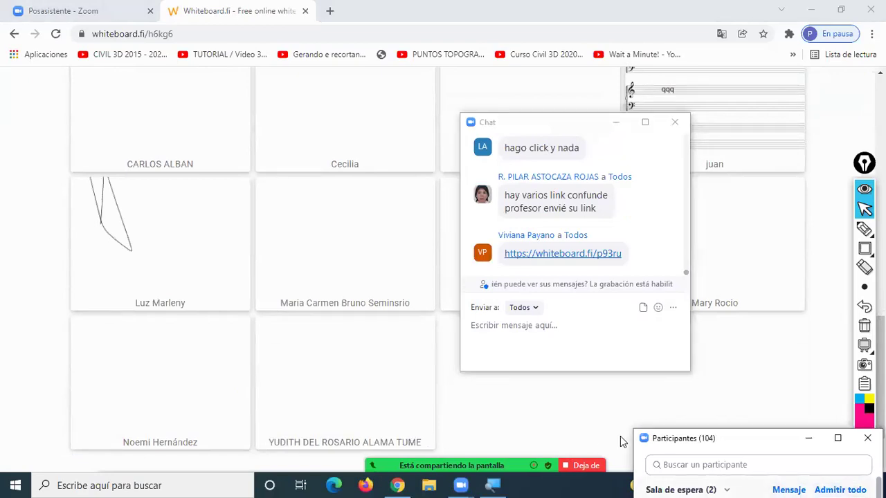
click(567, 375)
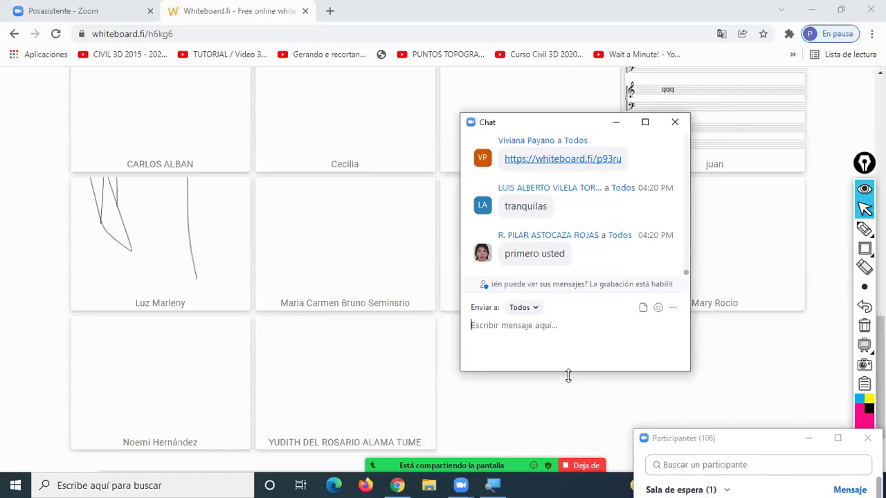
text(la del profe osca)
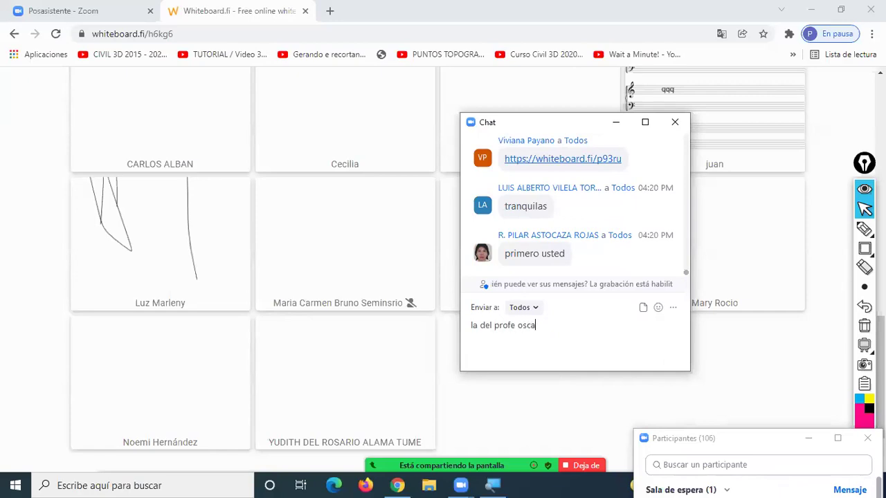
text(r)
key(Return)
text(https://whiteboard.fi/h6kg6)
key(Return)
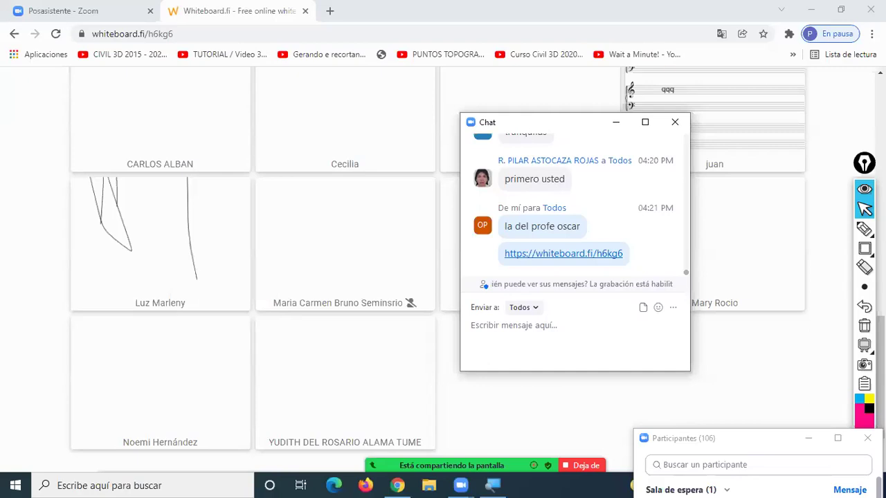
Open the class lobby and accept the first several students in the new waiting group.
scroll(298, 244, up, 4)
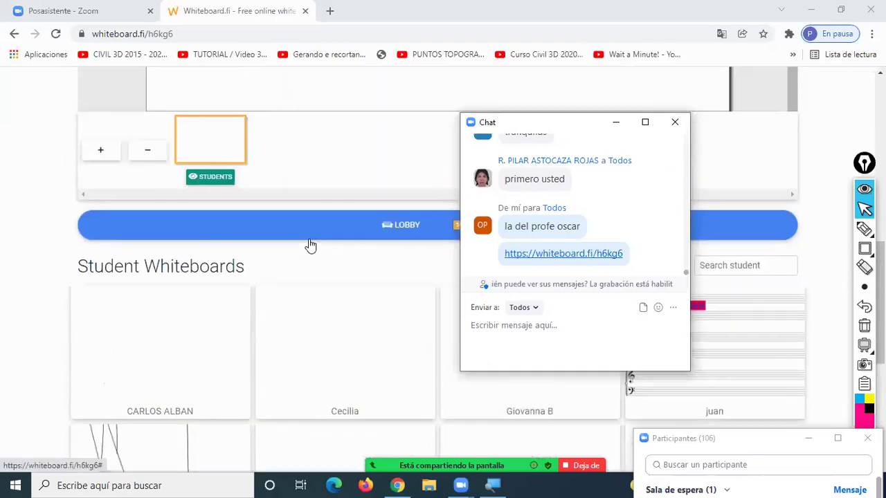
click(454, 253)
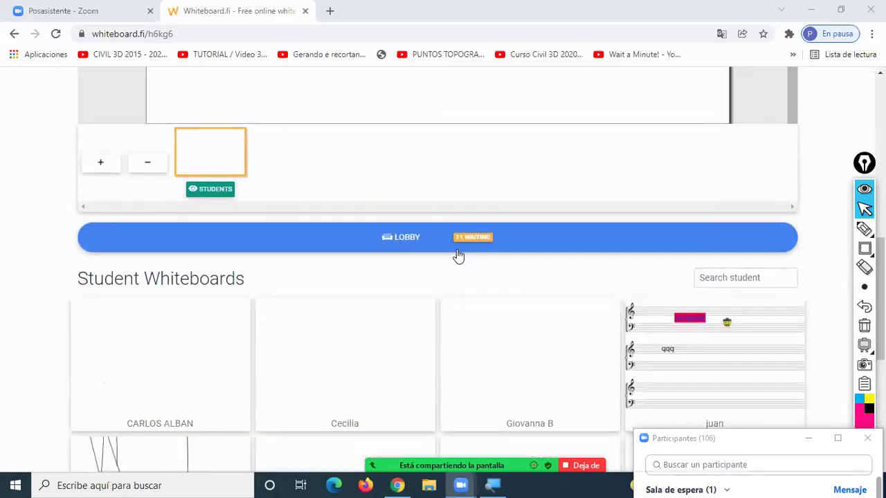
click(470, 245)
scroll(433, 252, down, 3)
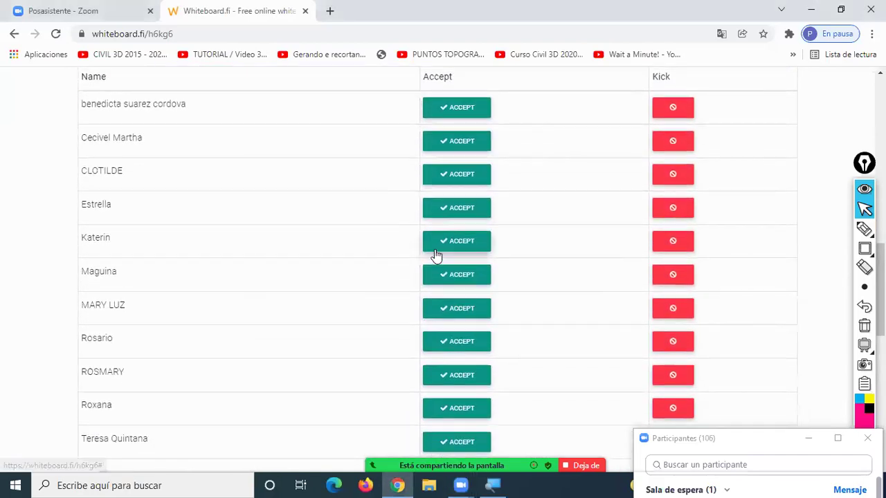
click(473, 119)
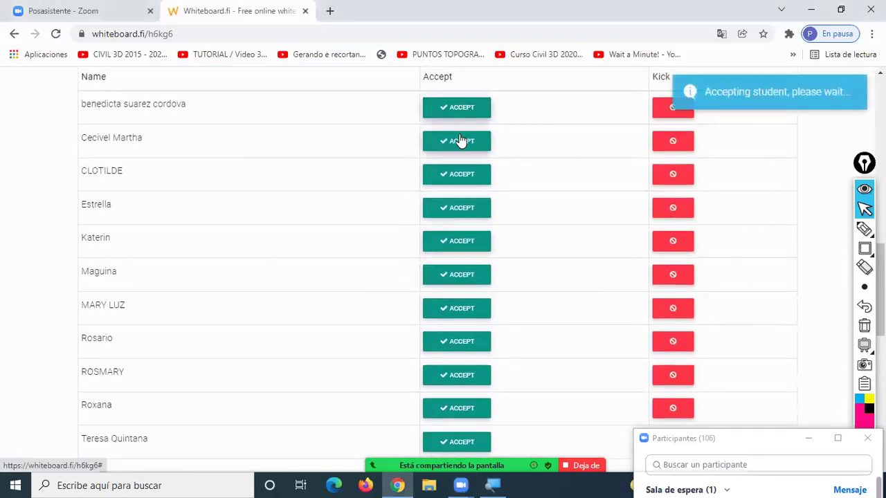
click(394, 111)
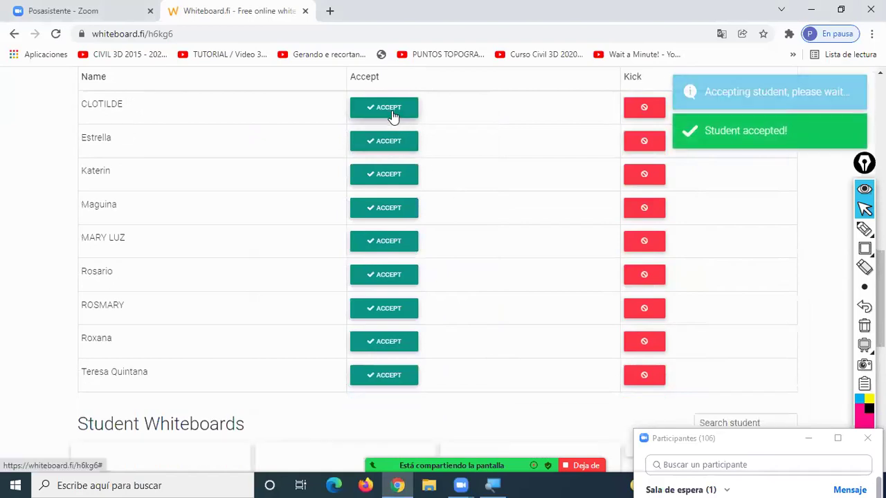
click(377, 174)
click(381, 209)
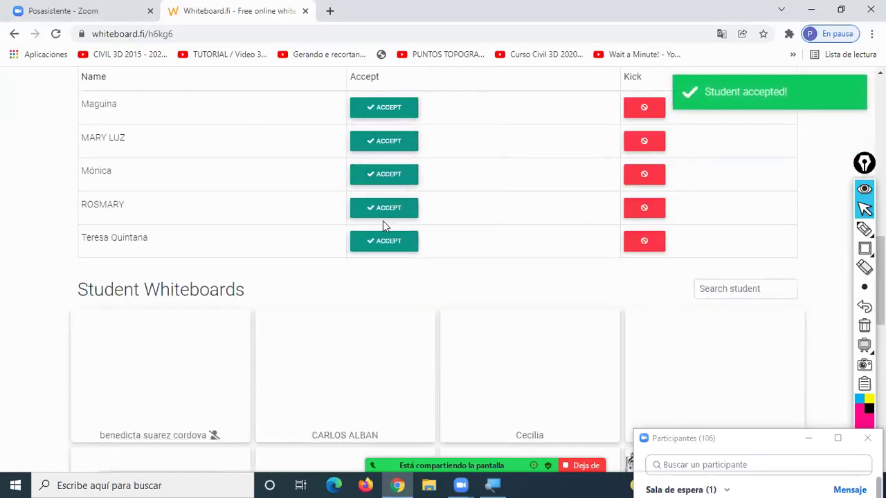
Accept all the remaining students in the lobby, including those who joined while others were being admitted.
click(388, 208)
click(389, 176)
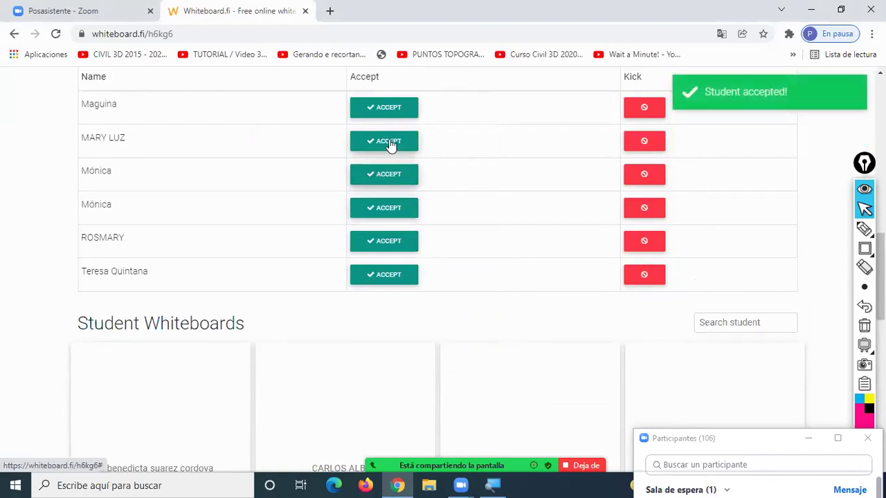
click(390, 143)
scroll(390, 134, up, 2)
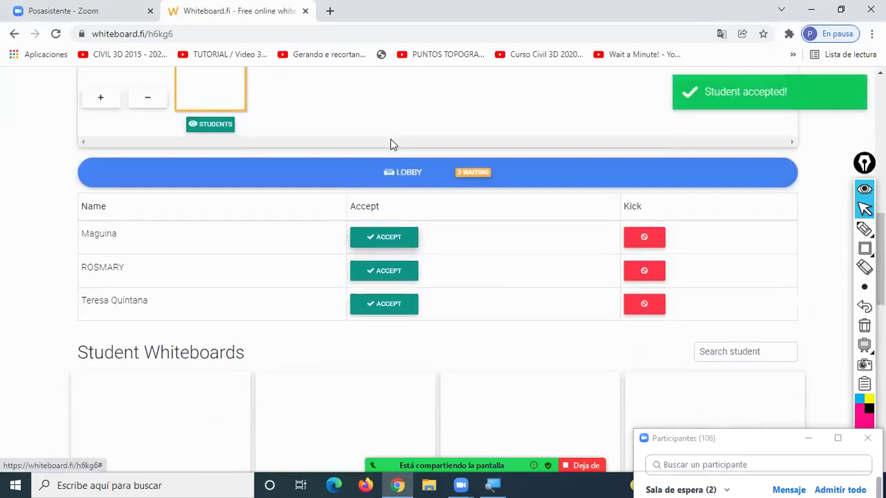
click(389, 239)
click(384, 273)
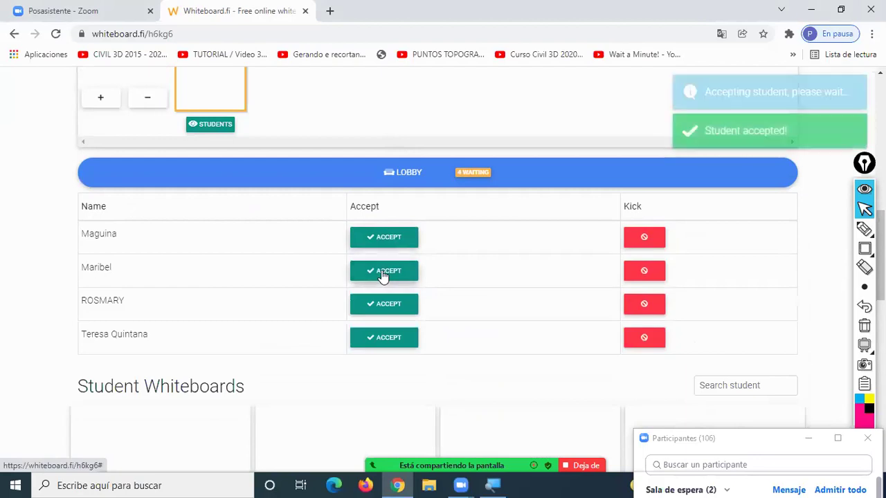
click(385, 236)
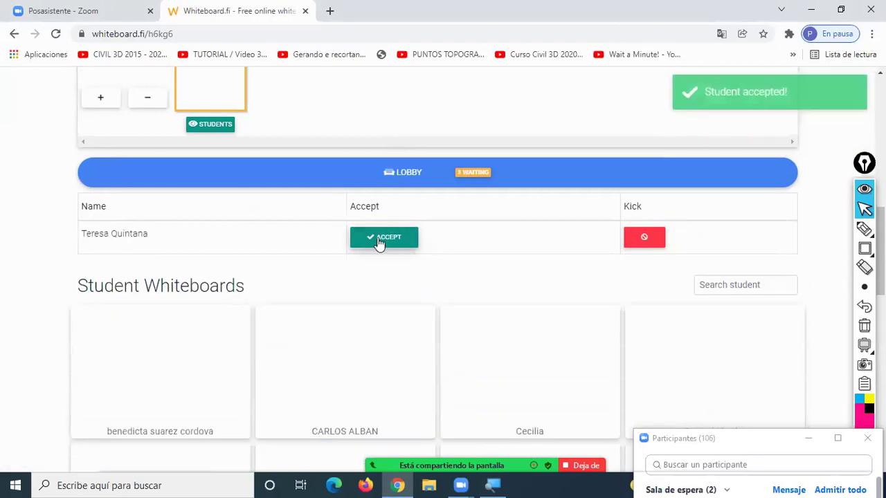
click(381, 238)
scroll(459, 266, down, 1)
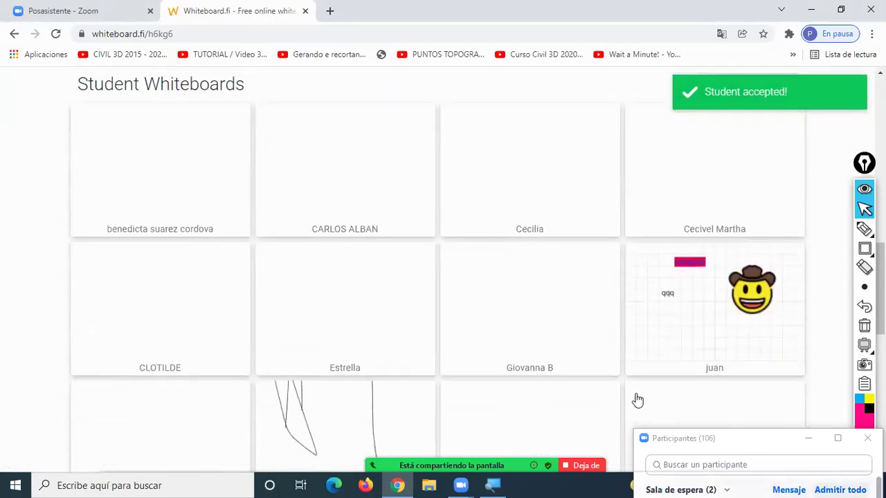
Switch to Microsoft Edge, go to whiteboard.fi and agree to the site's cookies.
click(333, 485)
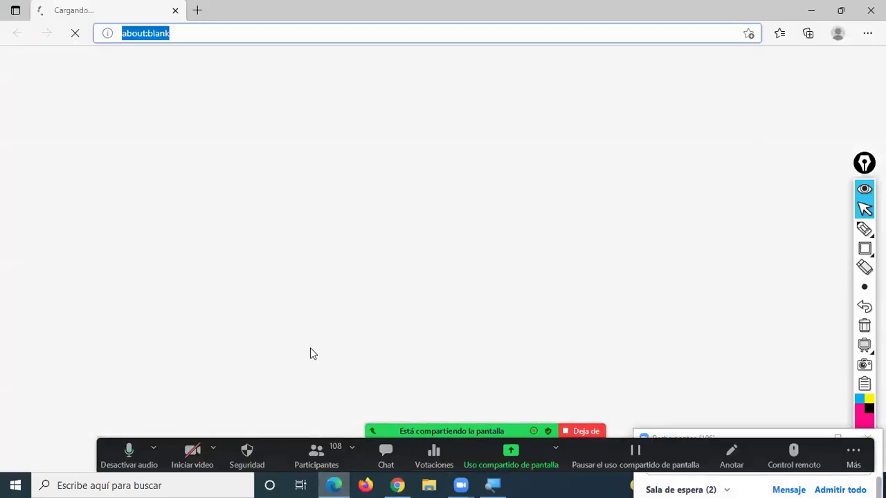
text(whi)
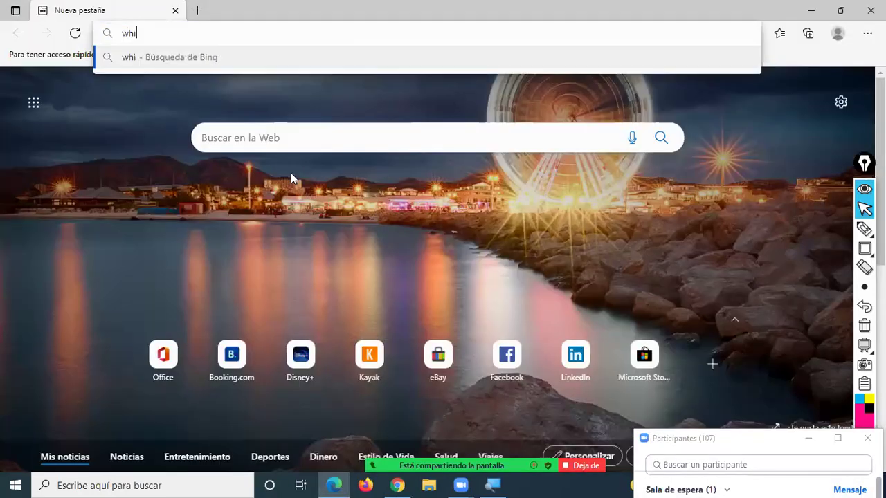
text(teboard)
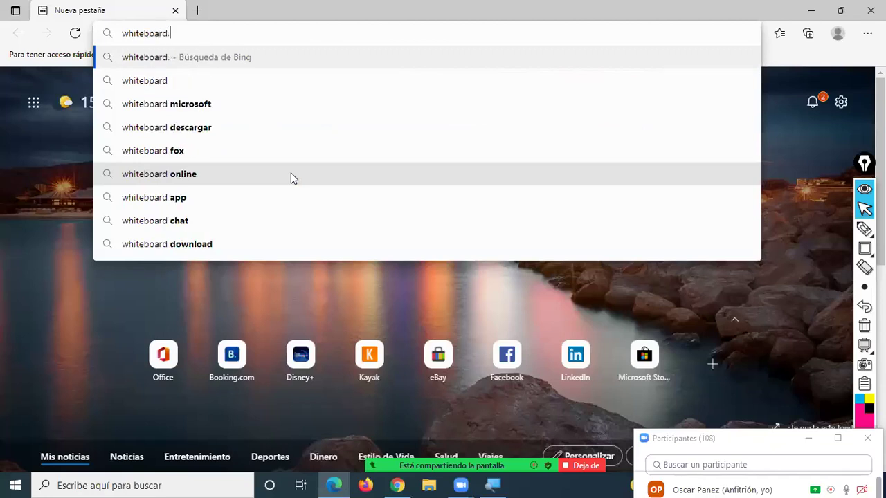
text(.fi)
key(Return)
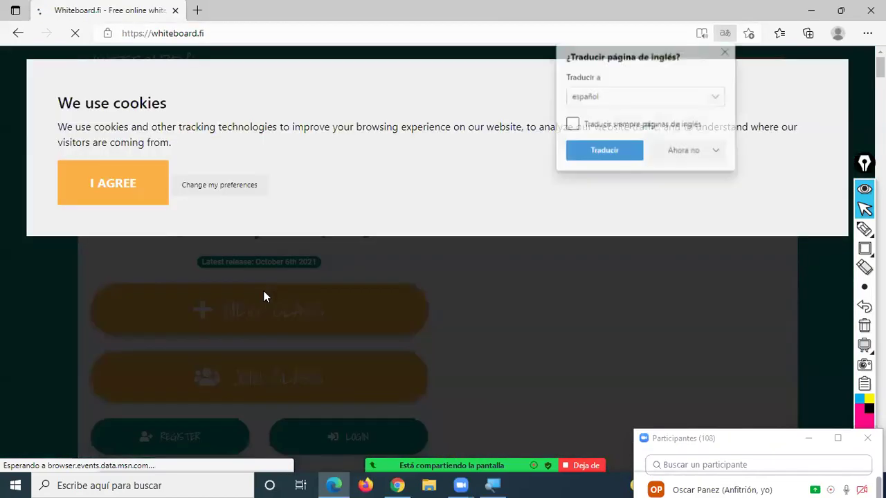
click(142, 191)
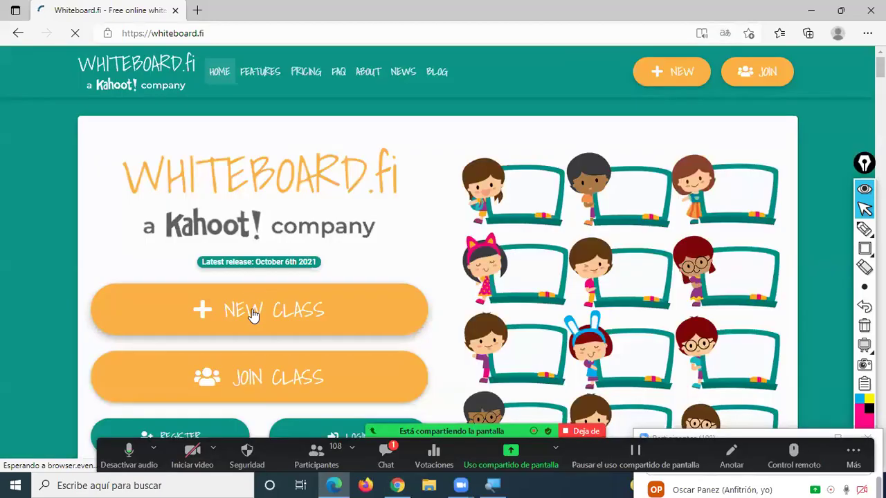
Start a new class and fill in the teacher's name and e-mail.
click(251, 310)
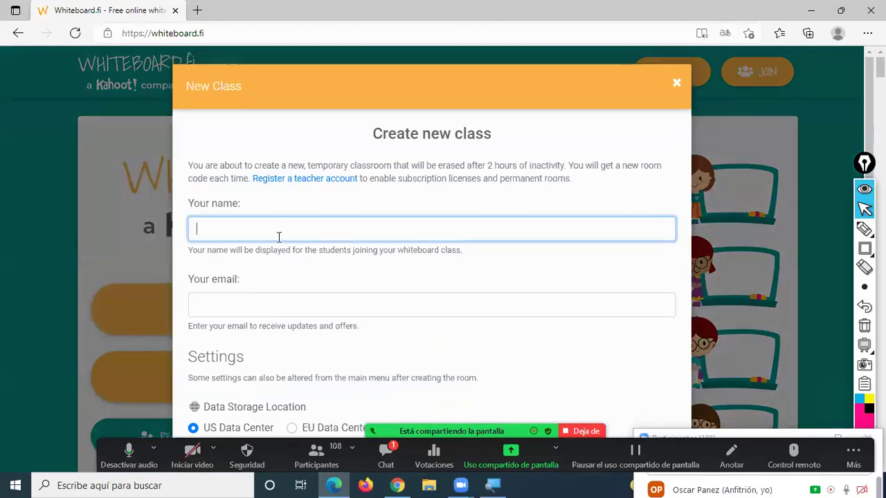
text(Oscar Panez)
key(Tab)
text(osca)
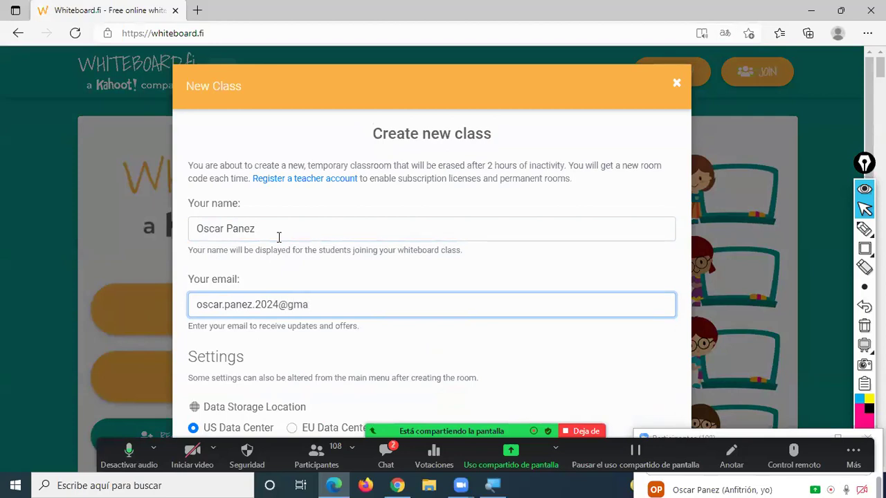
text(com)
Enable the waiting room lobby and create the new class, closing the Zoom chat window.
scroll(304, 208, down, 3)
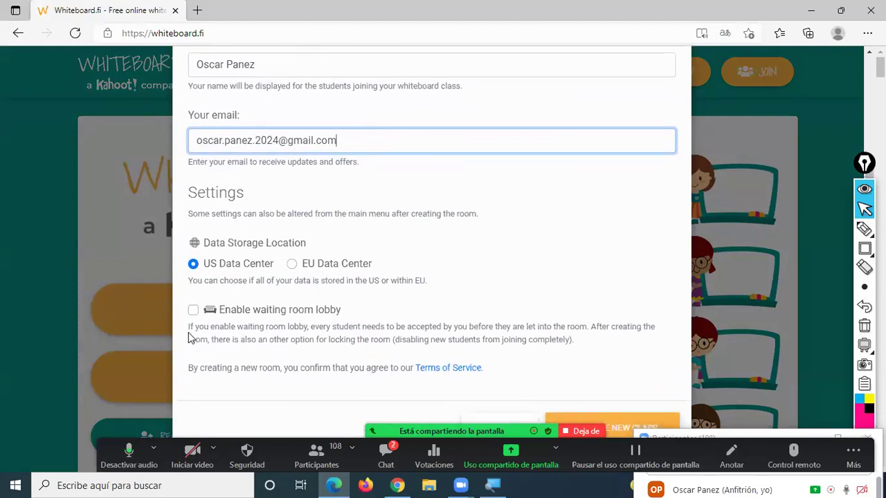
click(194, 310)
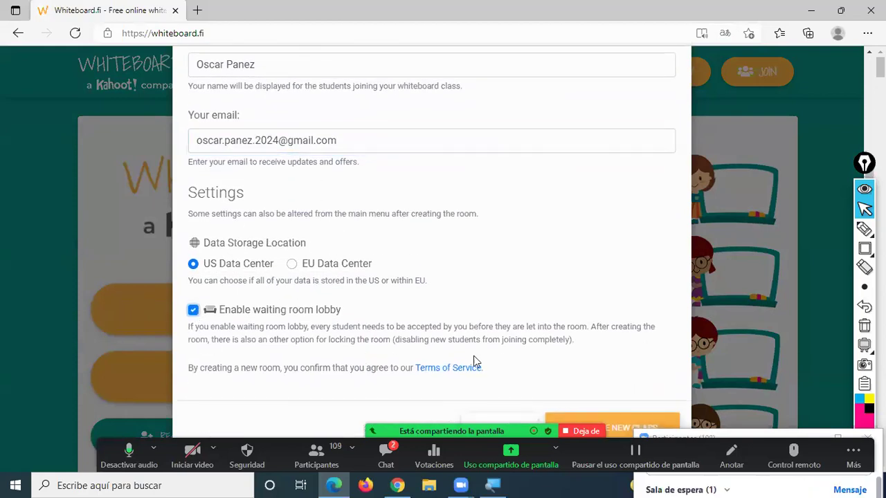
click(622, 420)
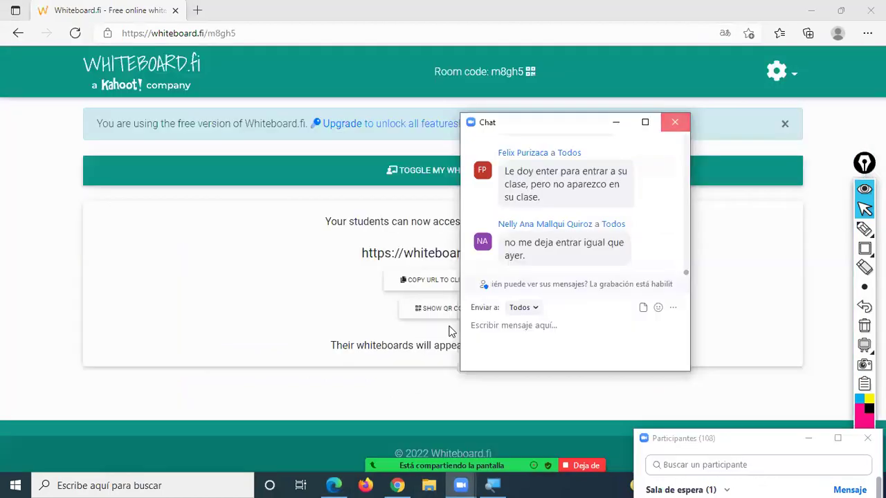
click(674, 120)
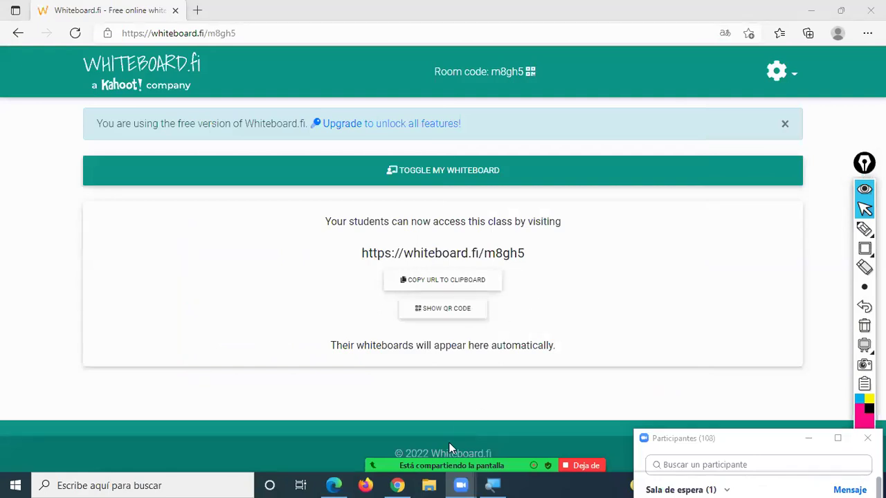
Switch back to class h6kg6 in Chrome and accept every student waiting in its lobby.
click(398, 485)
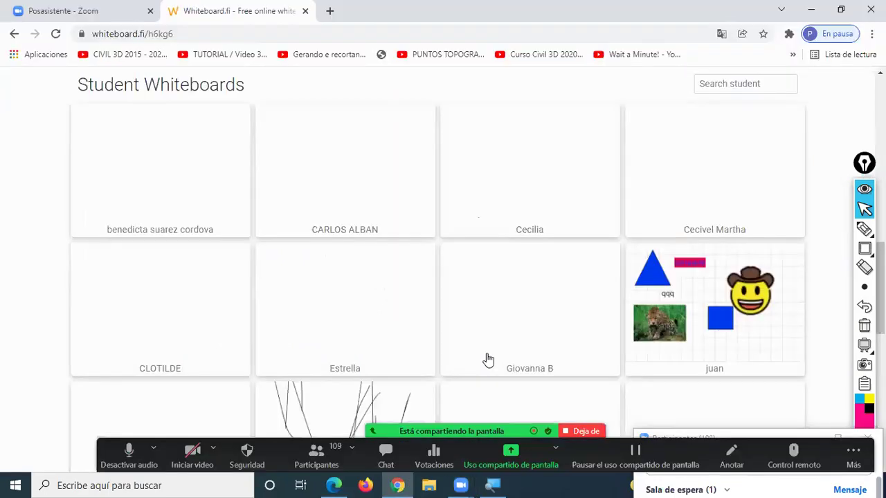
scroll(476, 259, up, 5)
scroll(442, 311, down, 1)
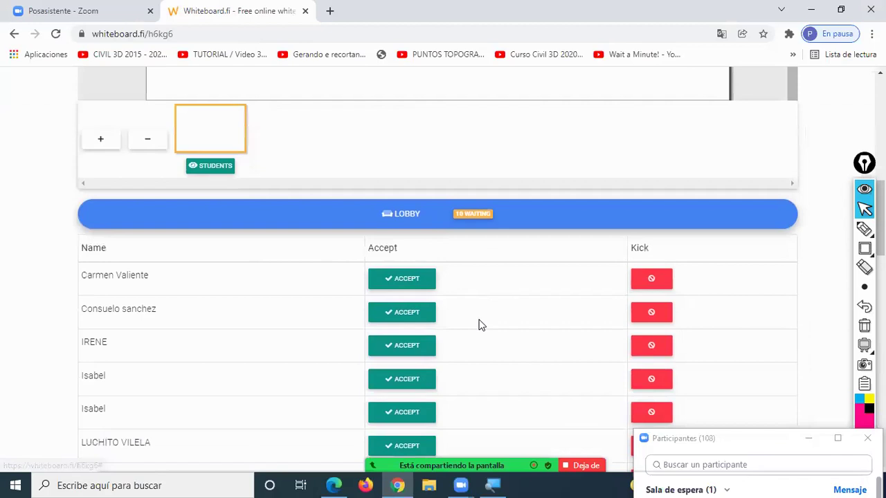
click(404, 239)
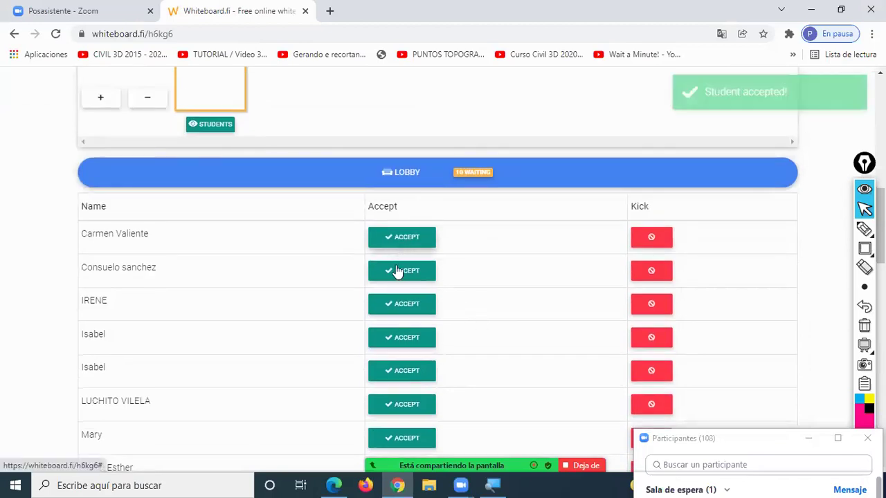
click(397, 270)
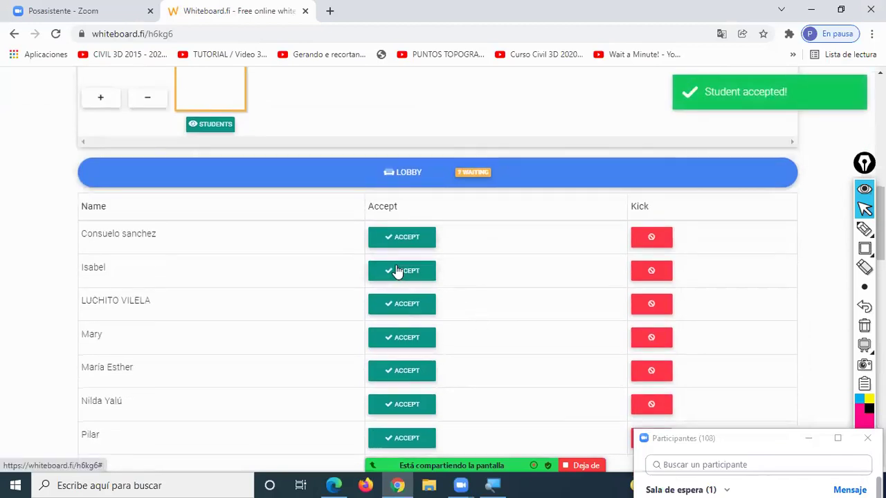
click(398, 271)
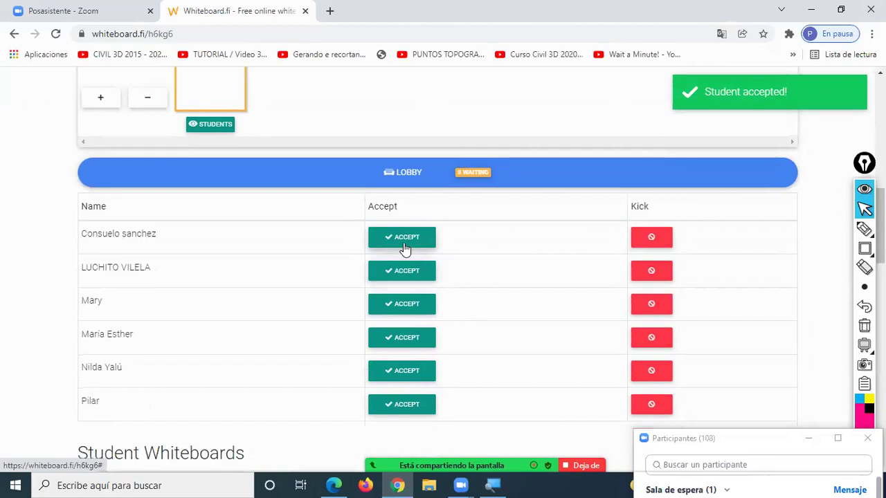
click(401, 272)
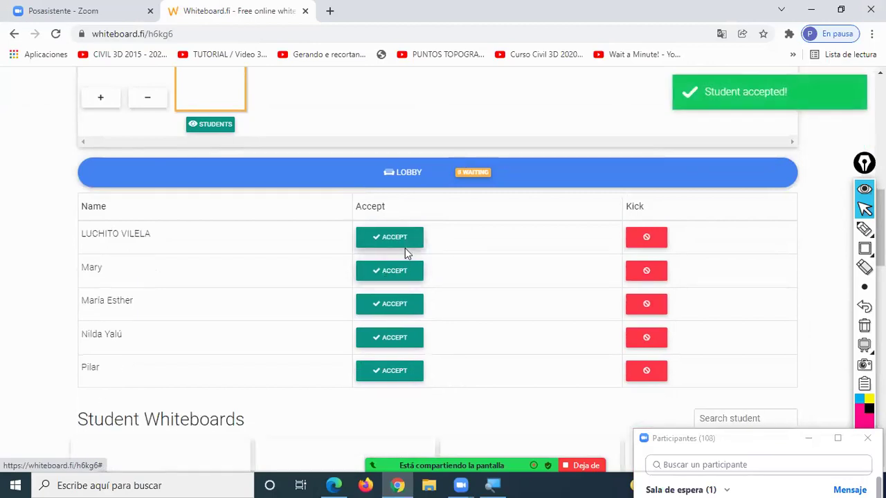
click(355, 248)
click(355, 277)
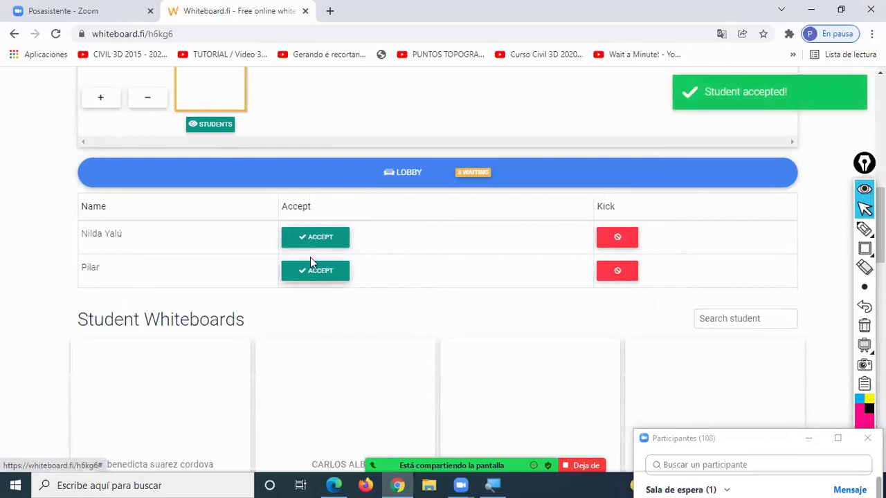
click(320, 243)
click(329, 277)
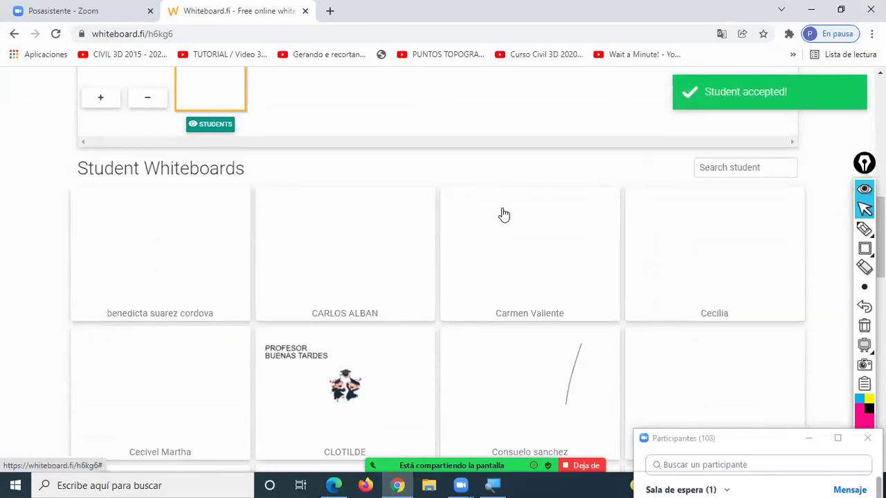
Move the Zoom participants window slightly and look over all the student whiteboards in the class.
click(789, 428)
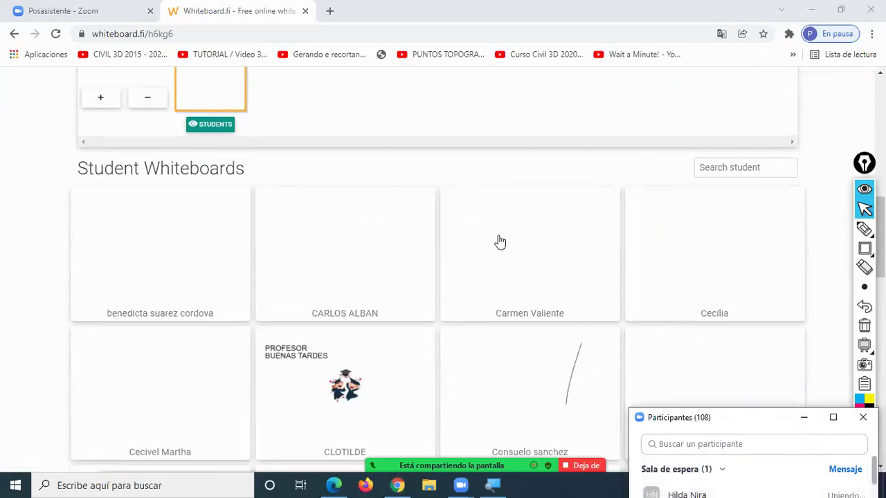
scroll(533, 270, down, 1)
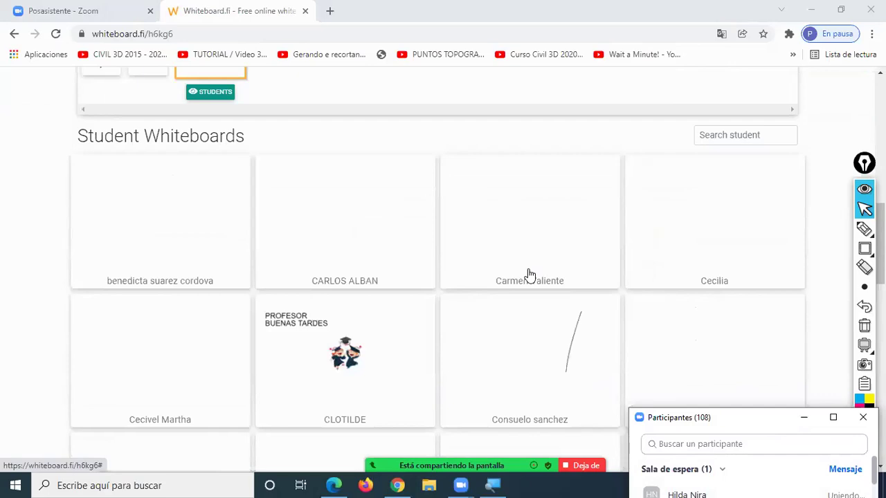
scroll(529, 274, down, 10)
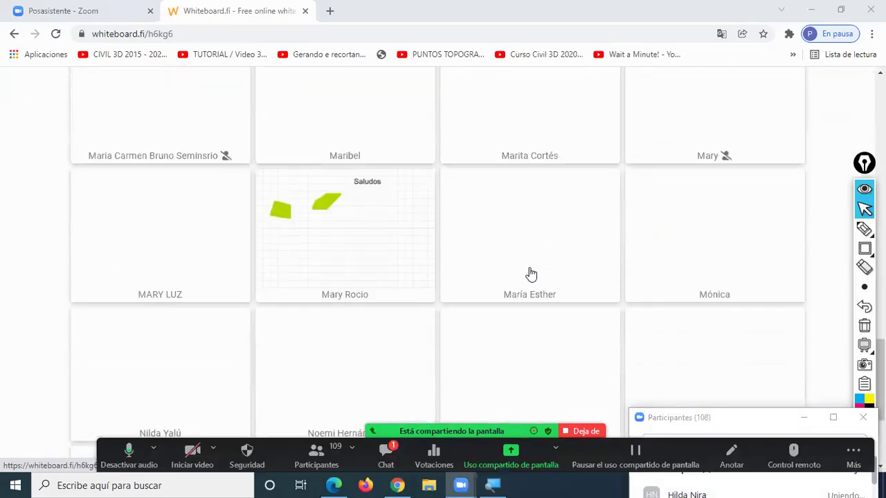
scroll(531, 275, down, 1)
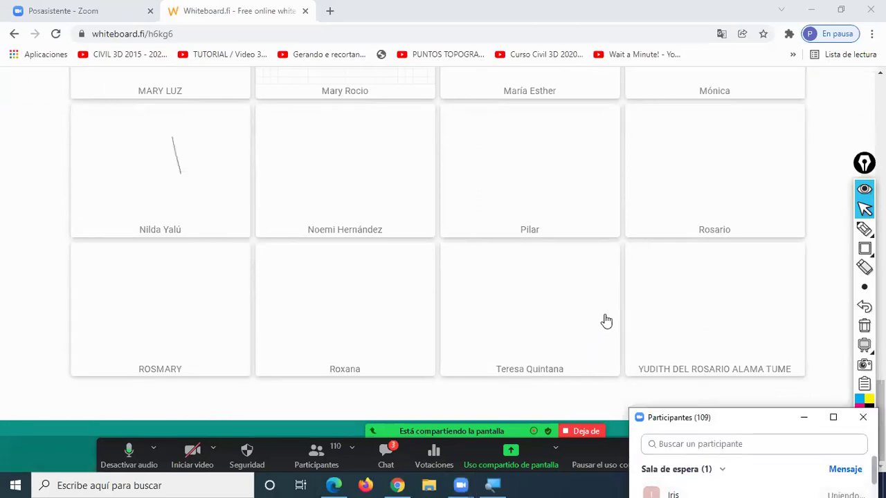
scroll(602, 321, up, 10)
scroll(604, 320, up, 6)
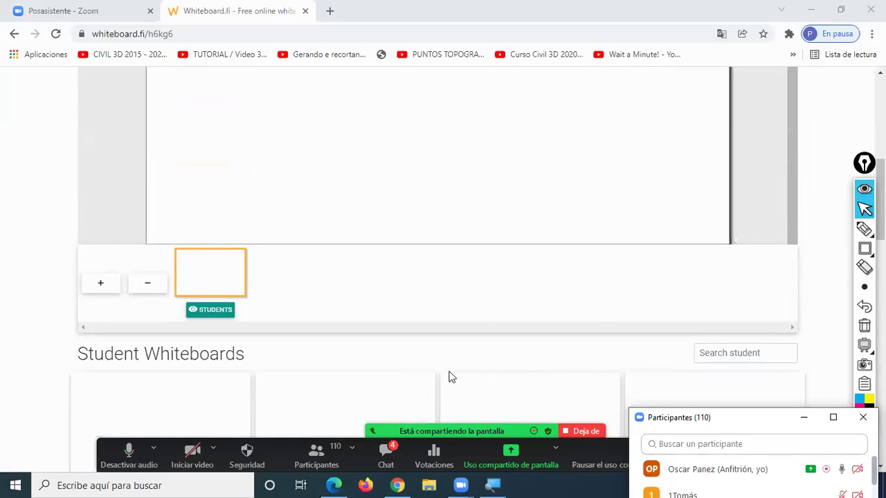
Accept the student waiting in the class lobby and check the student whiteboards below it.
scroll(448, 377, down, 2)
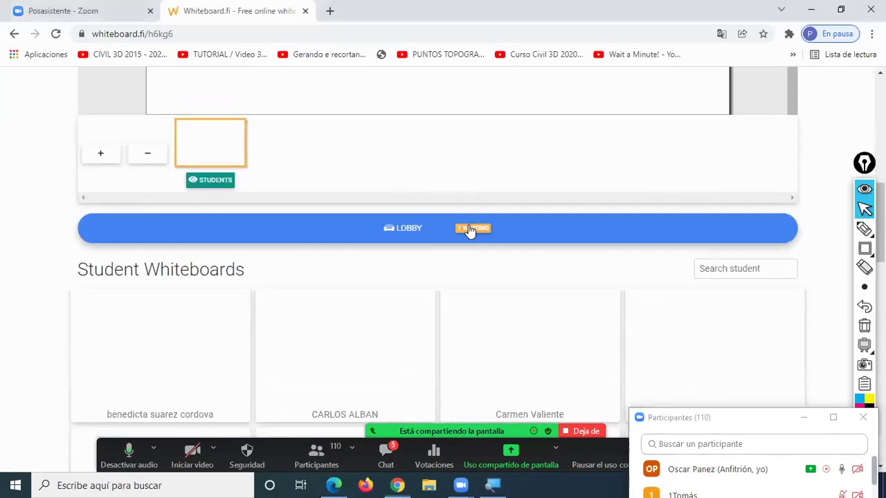
click(470, 230)
click(300, 302)
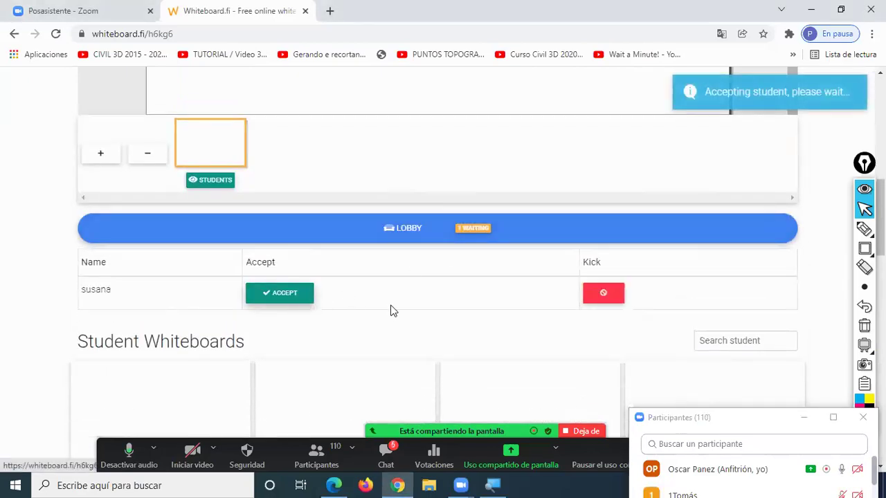
scroll(423, 304, down, 1)
scroll(429, 303, down, 4)
scroll(422, 353, up, 3)
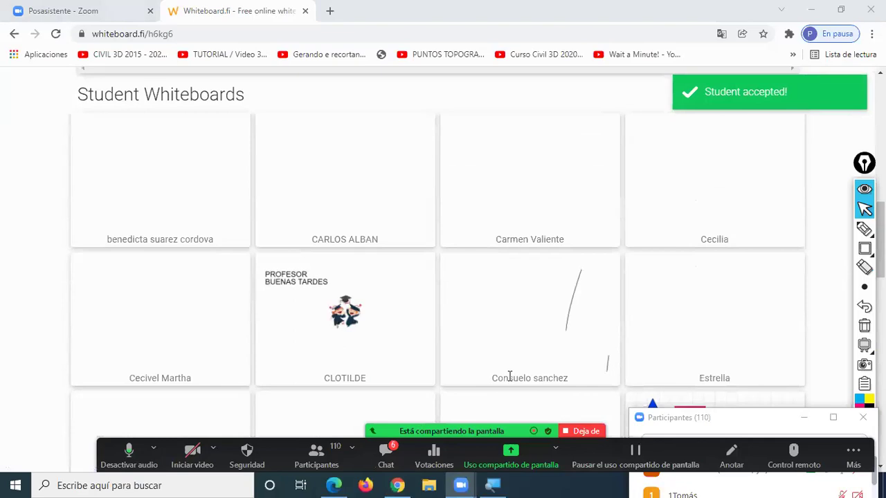
key(alt+h)
text(https://whiteboard.fi/h6kg6)
key(Return)
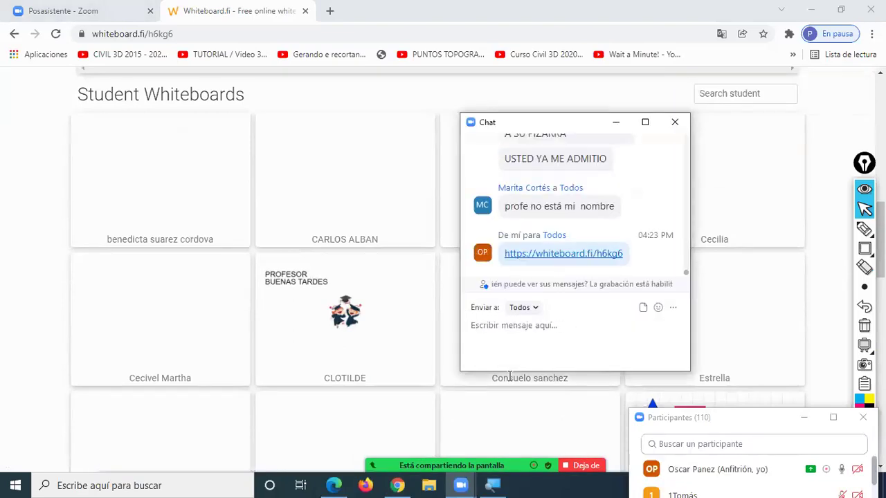
click(751, 402)
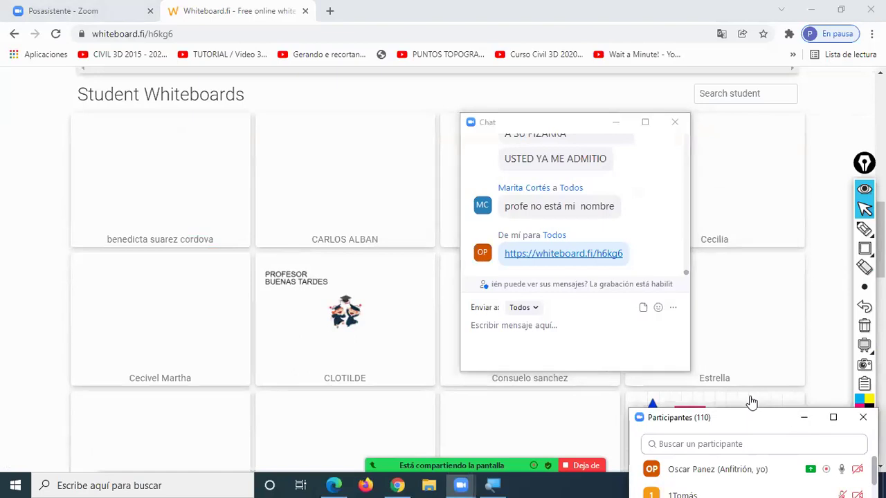
Clear the Zoom chat window from view and accept both students waiting in the class lobby.
click(455, 280)
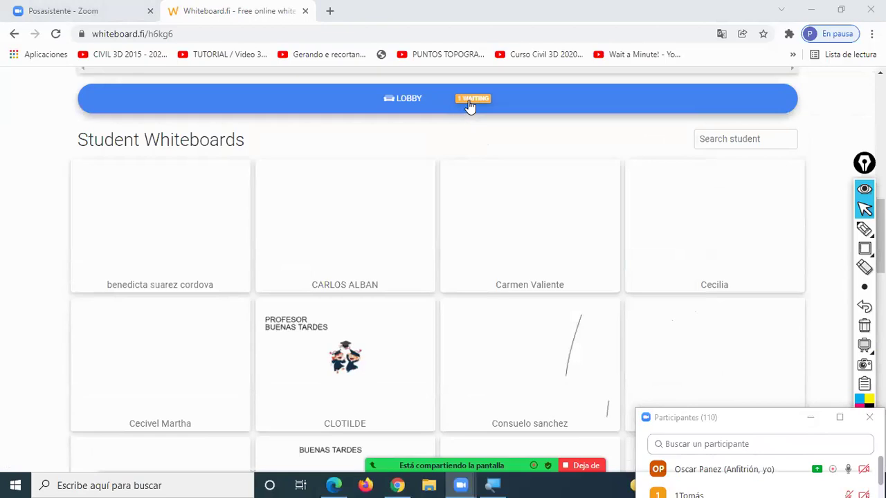
click(471, 99)
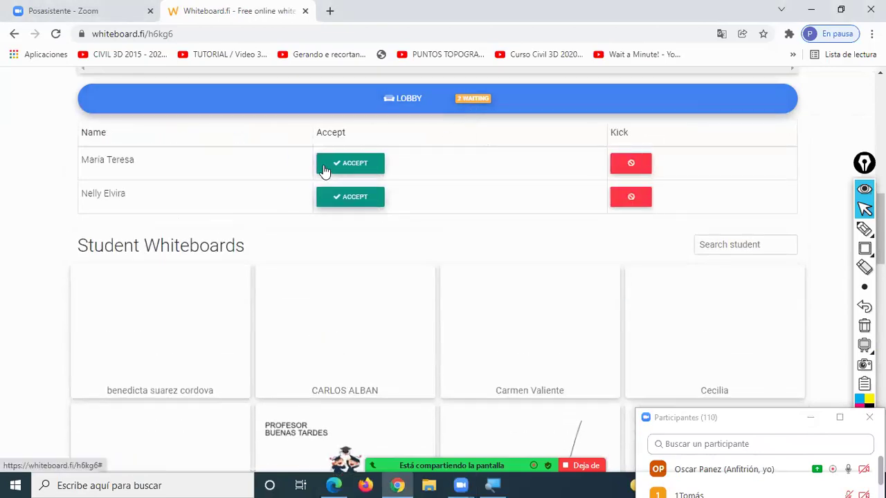
click(355, 167)
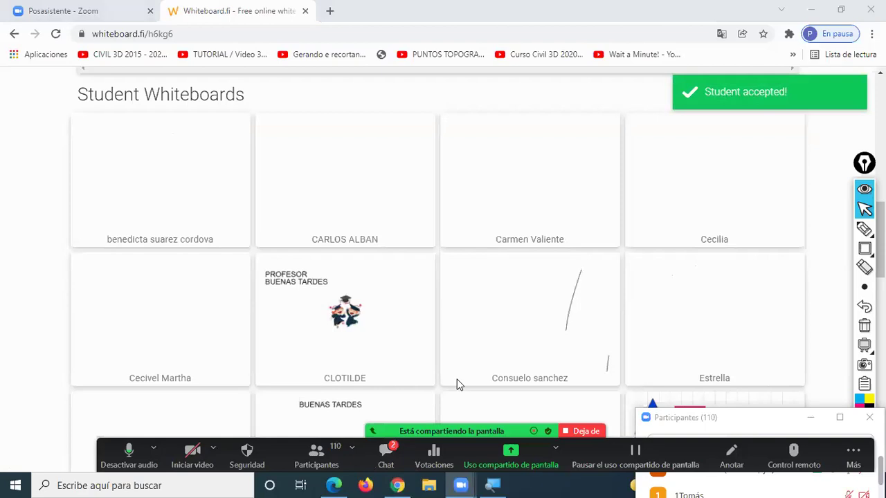
Read the new Zoom chat messages and check the class page for students waiting in the lobby.
key(alt+h)
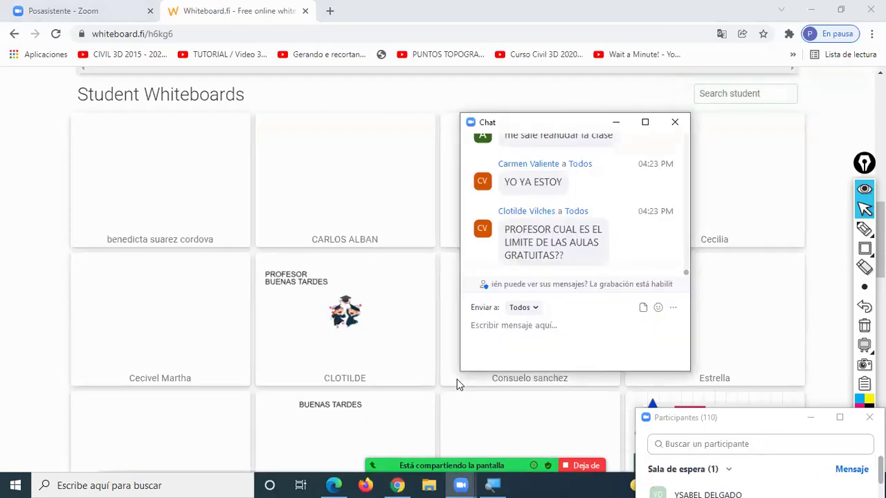
click(675, 122)
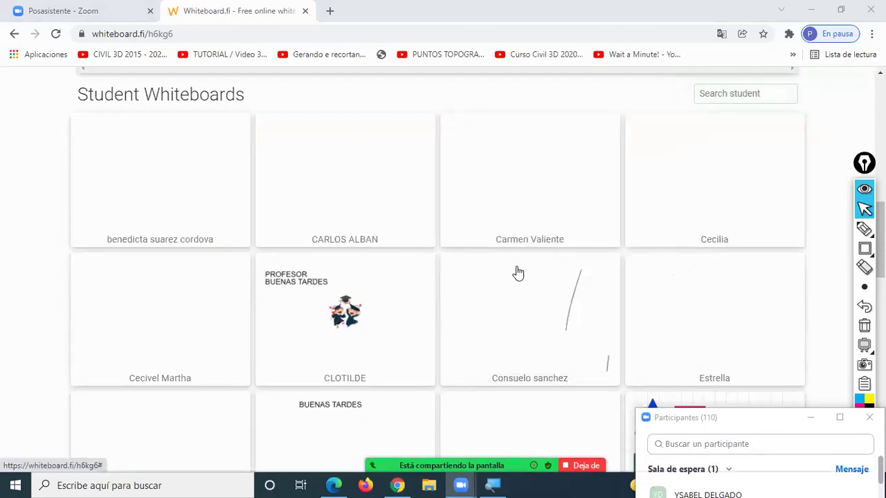
scroll(518, 270, up, 2)
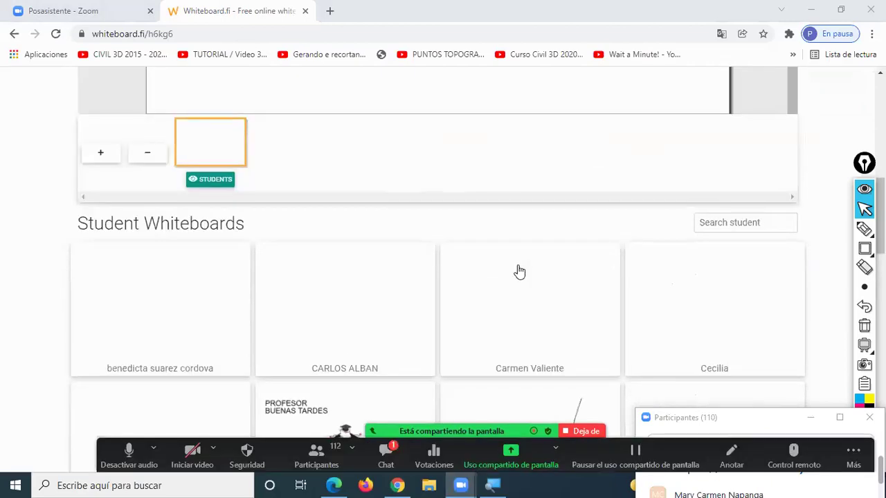
scroll(517, 270, down, 1)
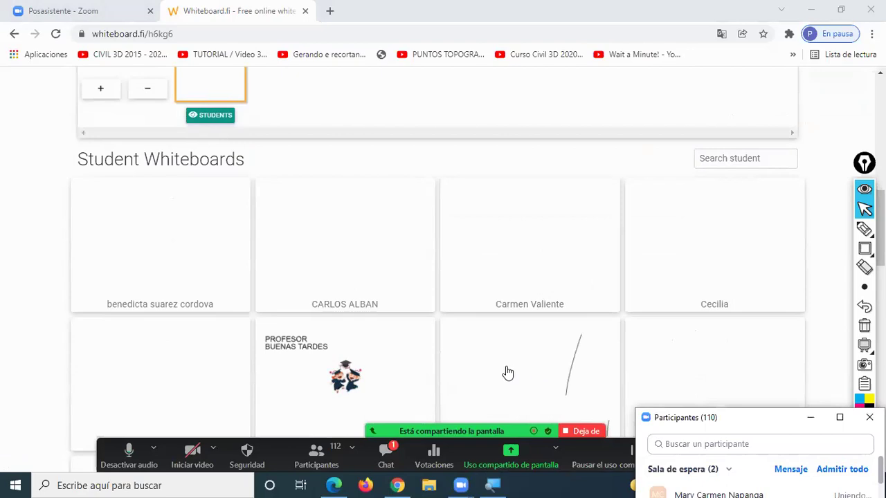
mouse_move(443, 418)
key(alt+h)
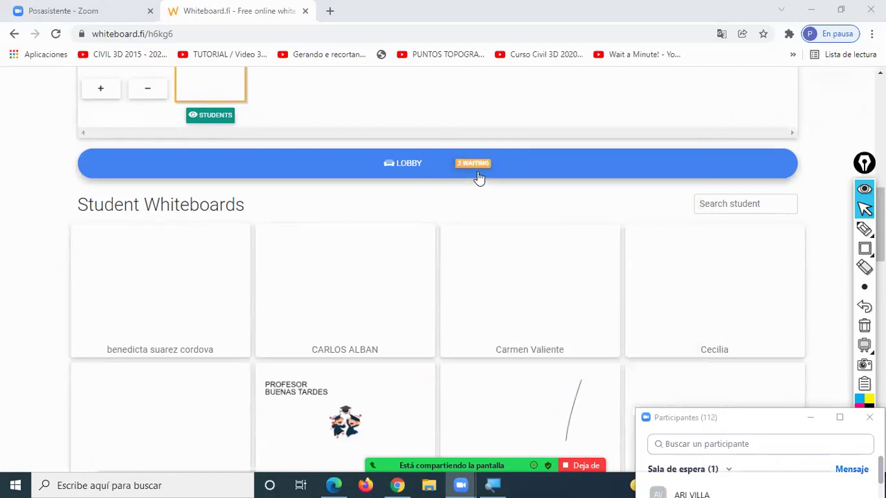
Expand the class lobby and accept the two students waiting in it.
click(468, 170)
click(339, 231)
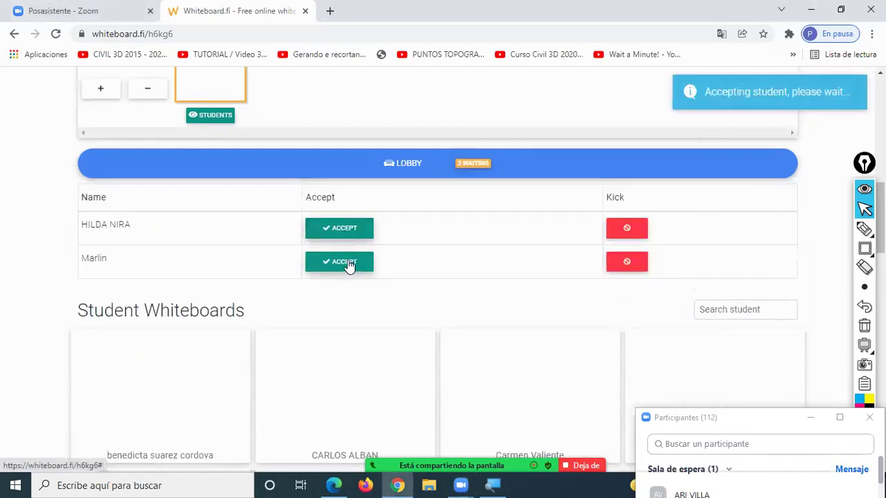
click(316, 235)
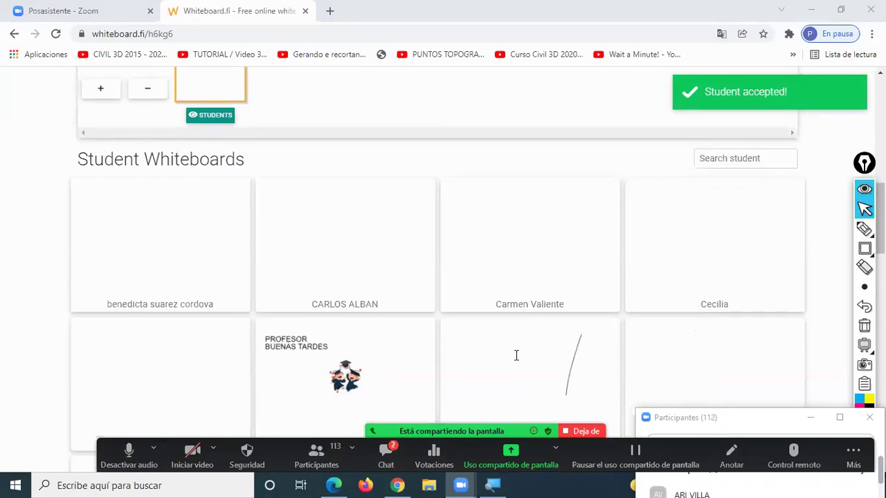
Open the Zoom chat again, read the participants' incoming messages, and dismiss the chat window.
key(alt+h)
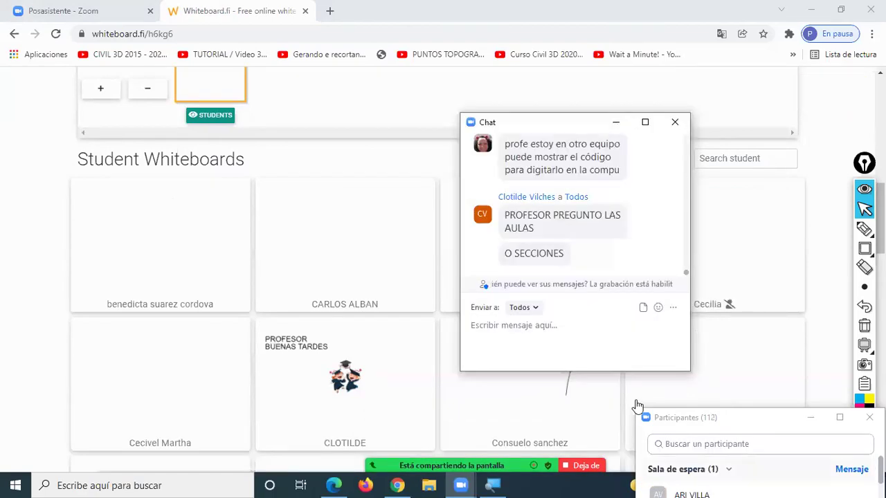
click(637, 410)
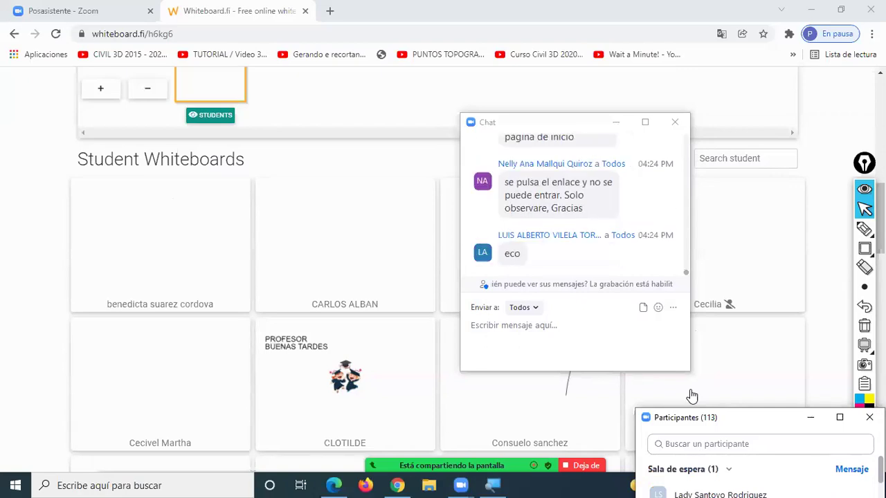
click(692, 395)
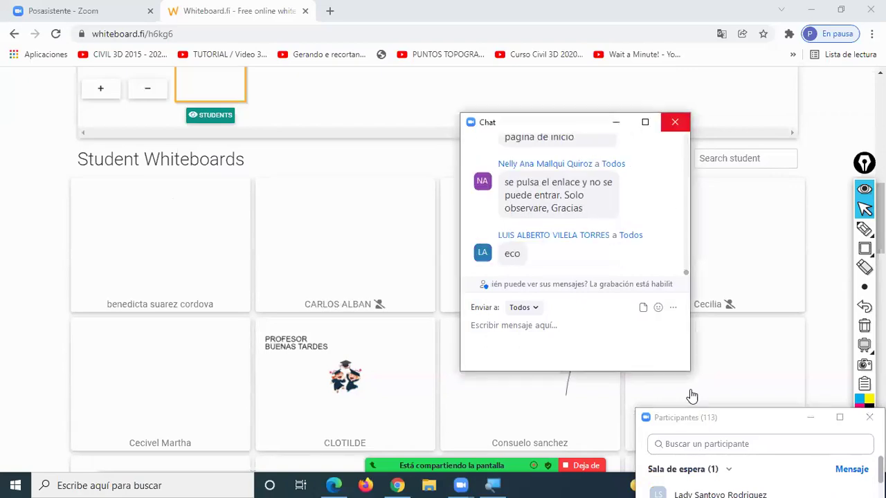
Return to the class lobby and accept both newly waiting students.
scroll(607, 268, down, 1)
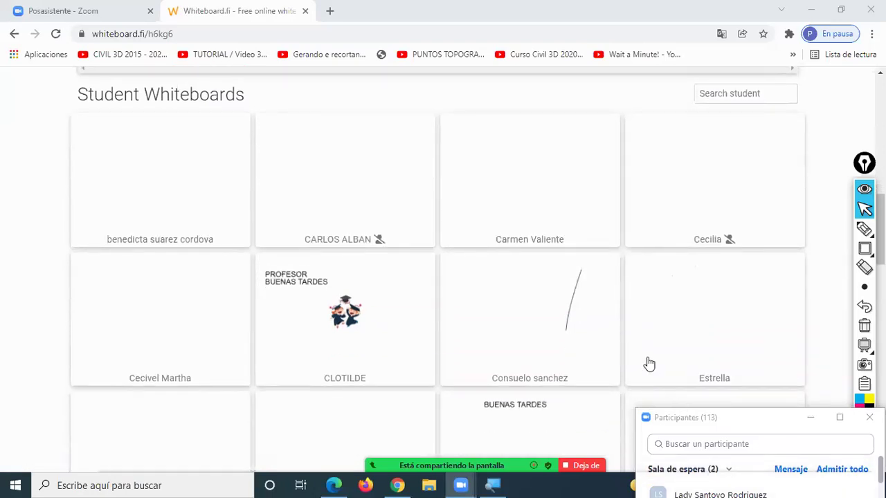
scroll(589, 291, up, 2)
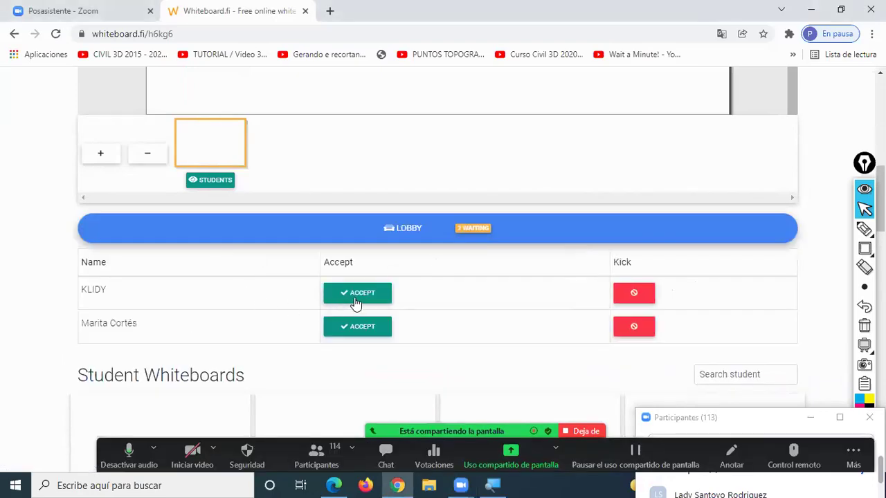
click(356, 302)
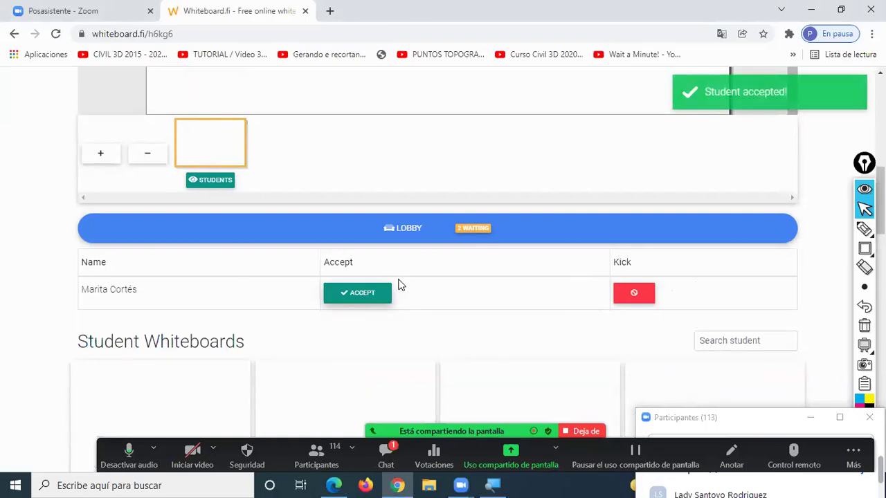
Look over all the student whiteboards, from the first row to the last and back.
scroll(417, 299, down, 4)
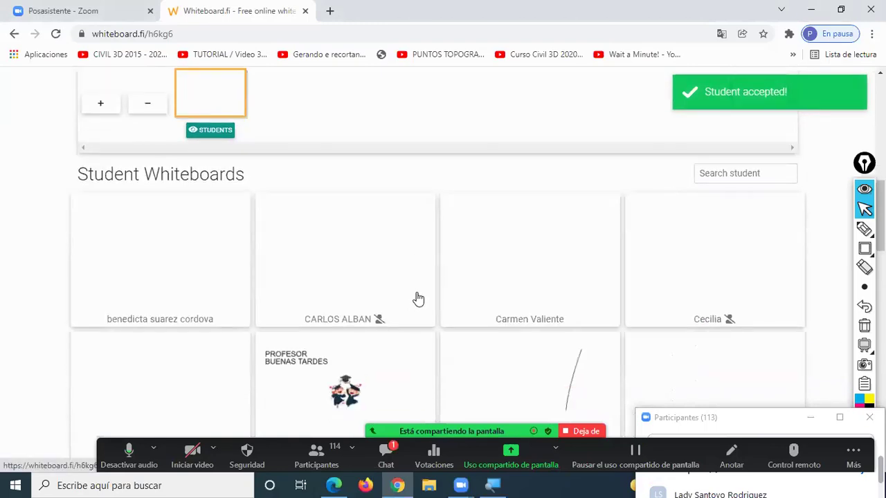
scroll(417, 299, up, 2)
scroll(478, 308, down, 4)
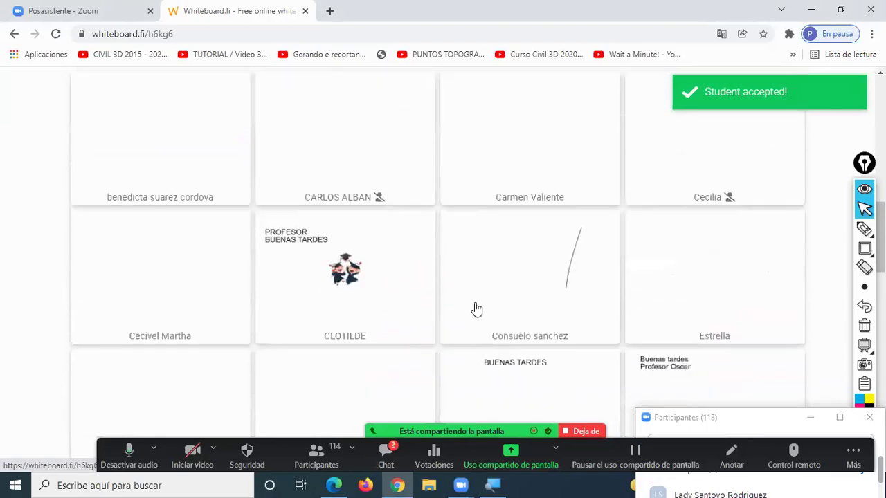
scroll(475, 311, down, 2)
scroll(475, 310, down, 5)
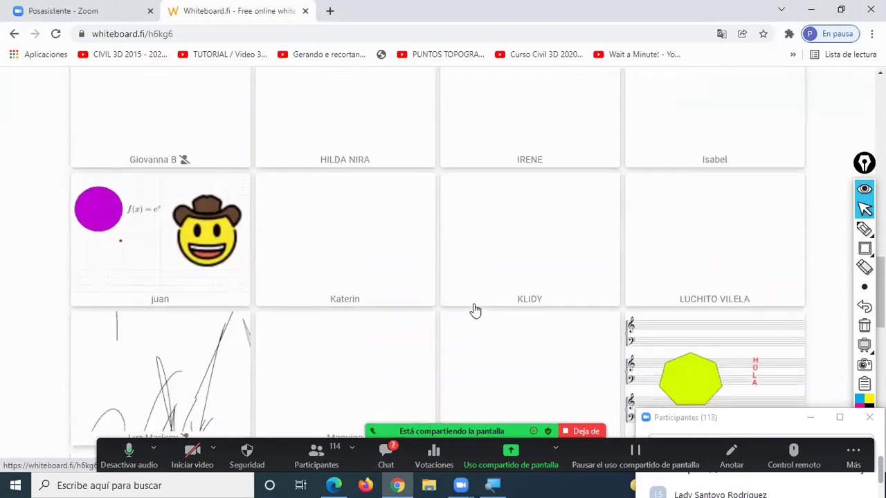
scroll(475, 311, down, 5)
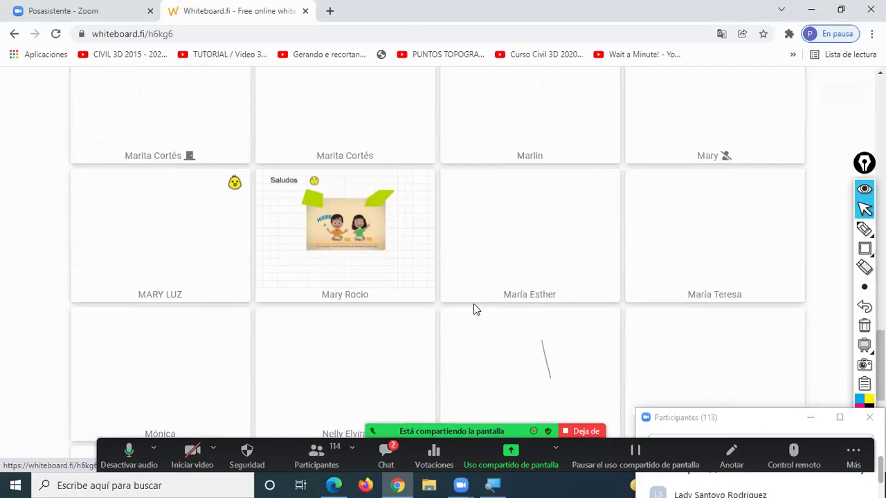
scroll(476, 311, down, 1)
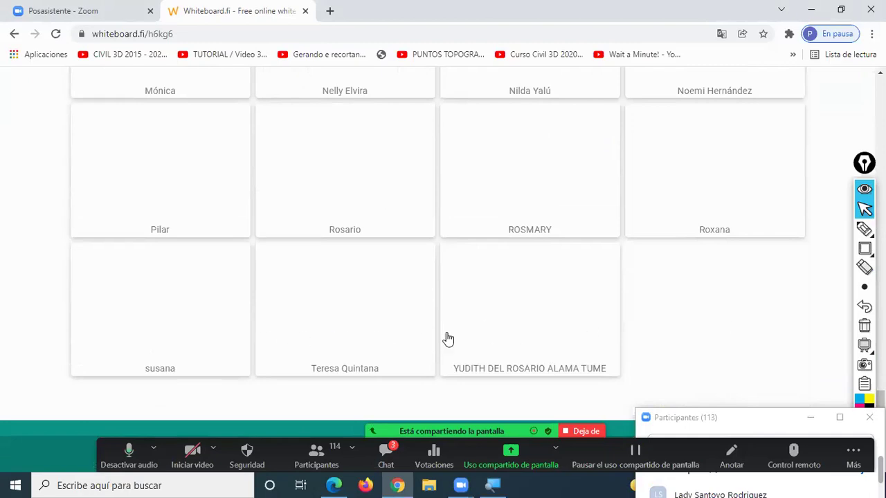
scroll(538, 323, up, 12)
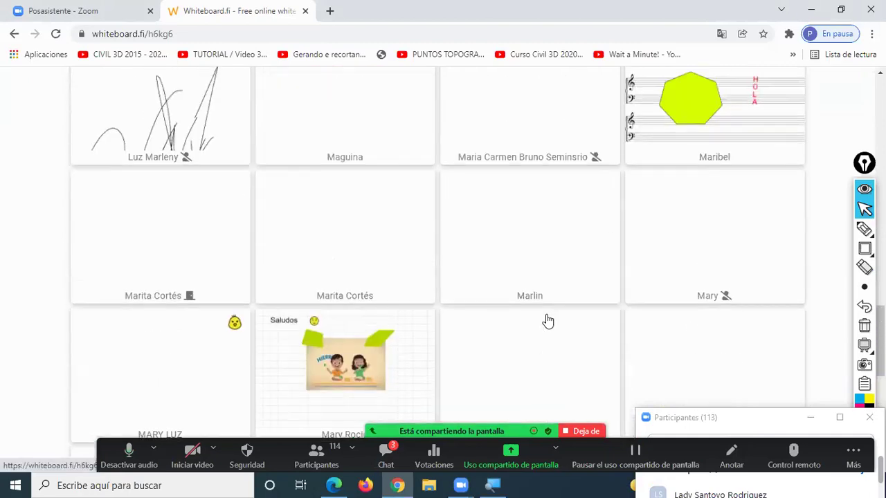
scroll(548, 312, up, 8)
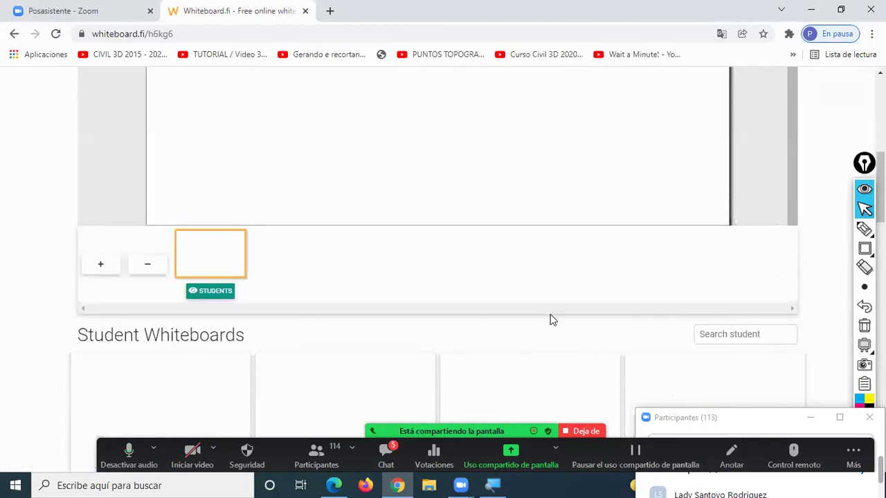
click(486, 415)
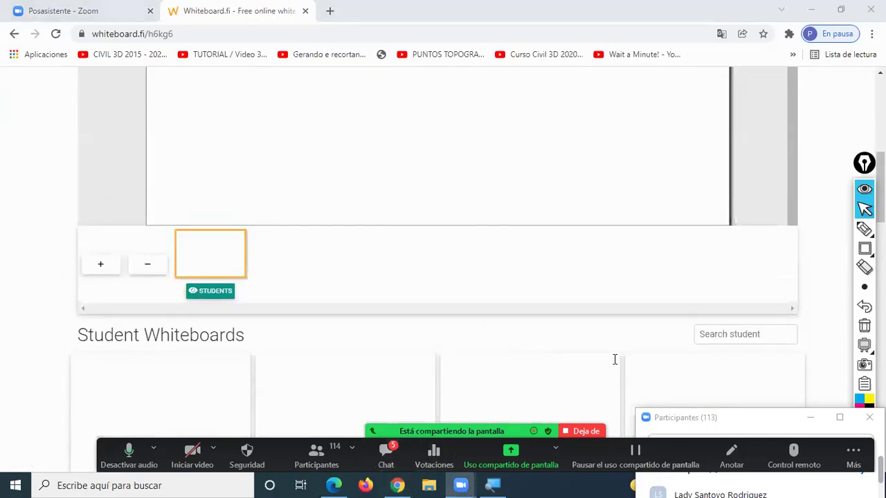
key(alt+h)
text(https://whiteboard.fi/h6kg6)
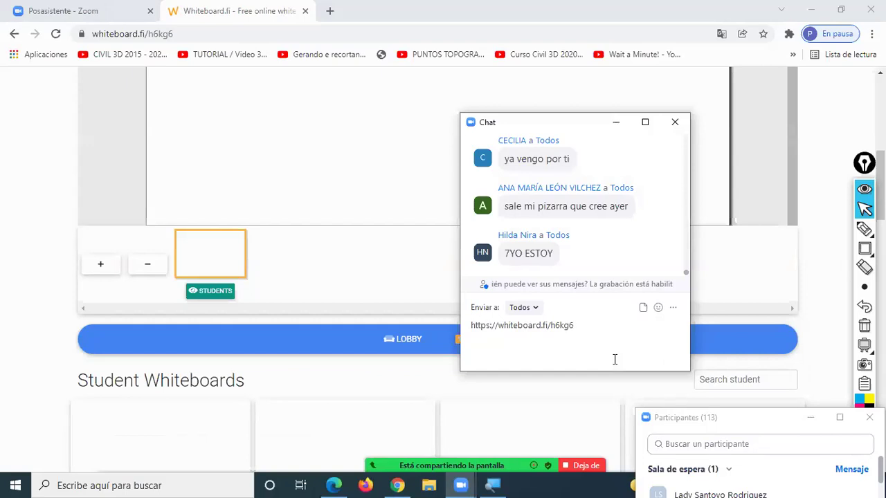
key(Return)
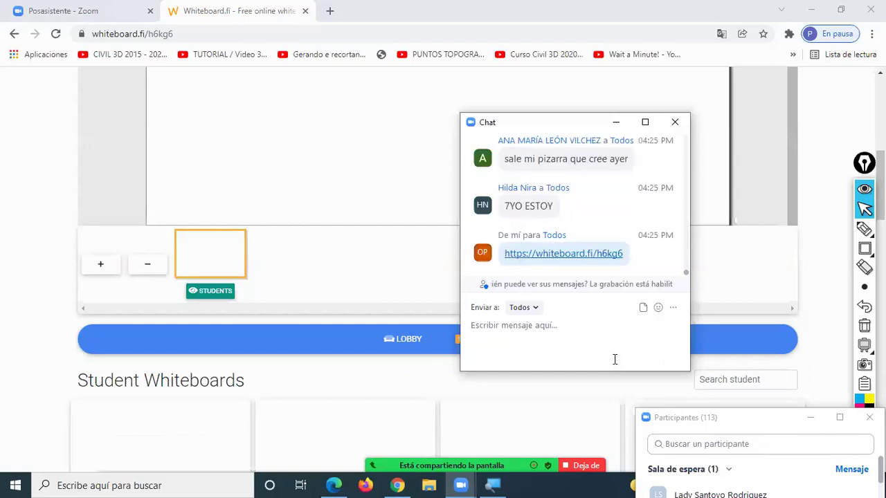
key(alt+h)
Open the class lobby and accept all three waiting students.
click(484, 340)
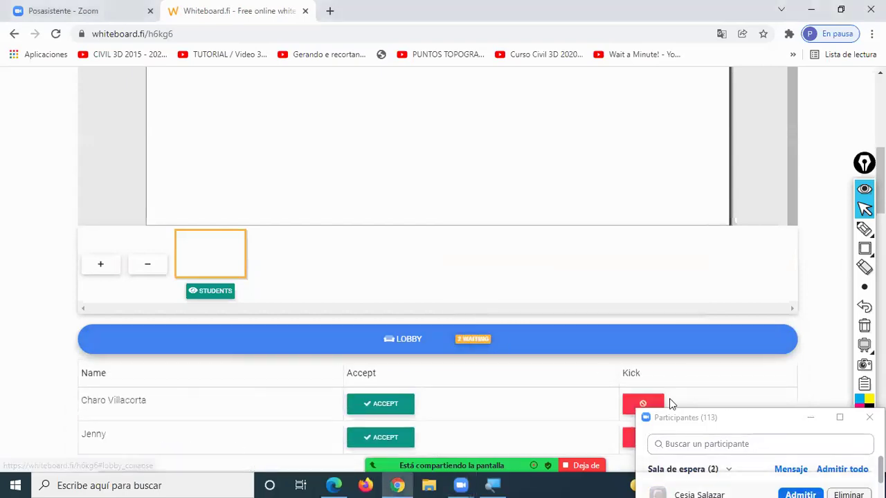
click(481, 350)
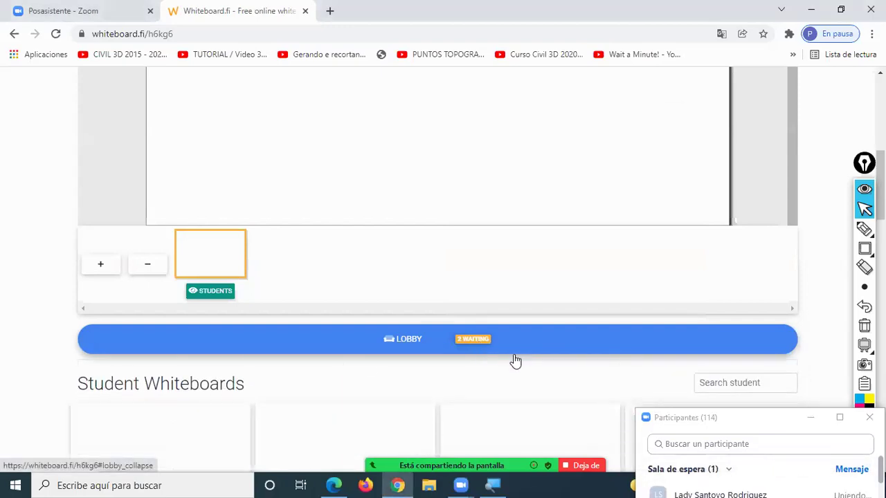
scroll(515, 361, down, 2)
click(470, 212)
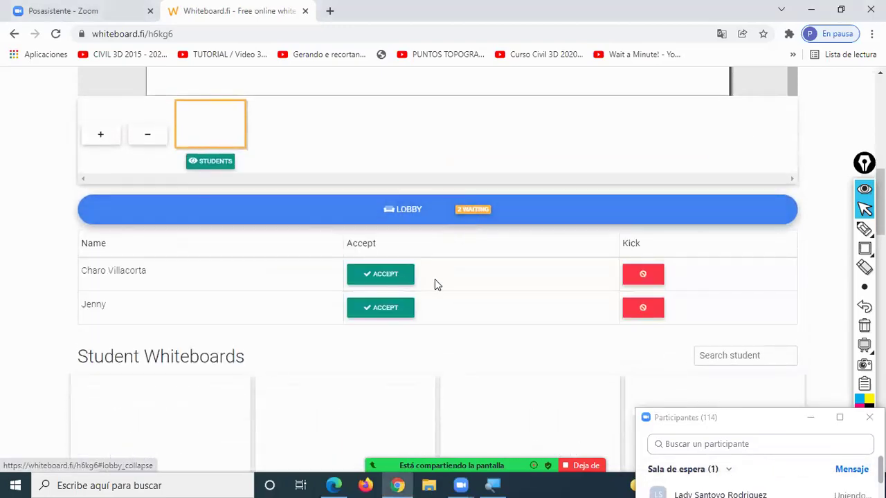
scroll(391, 207, down, 1)
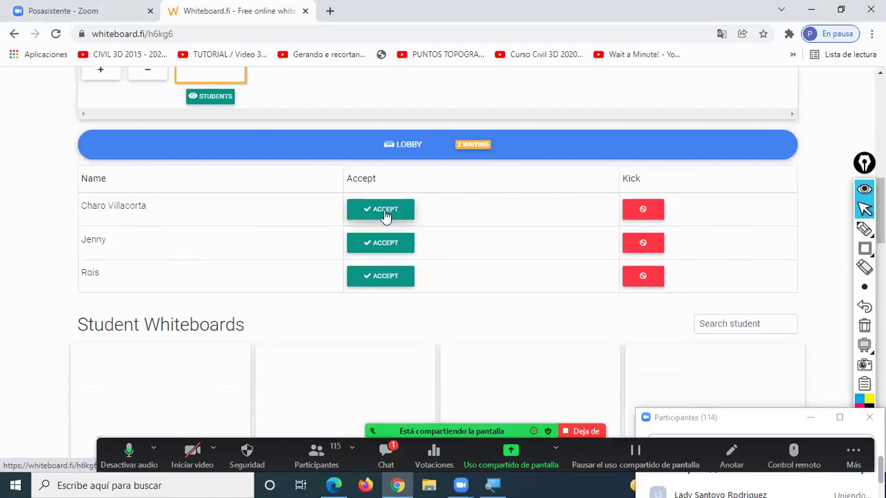
click(383, 212)
click(374, 243)
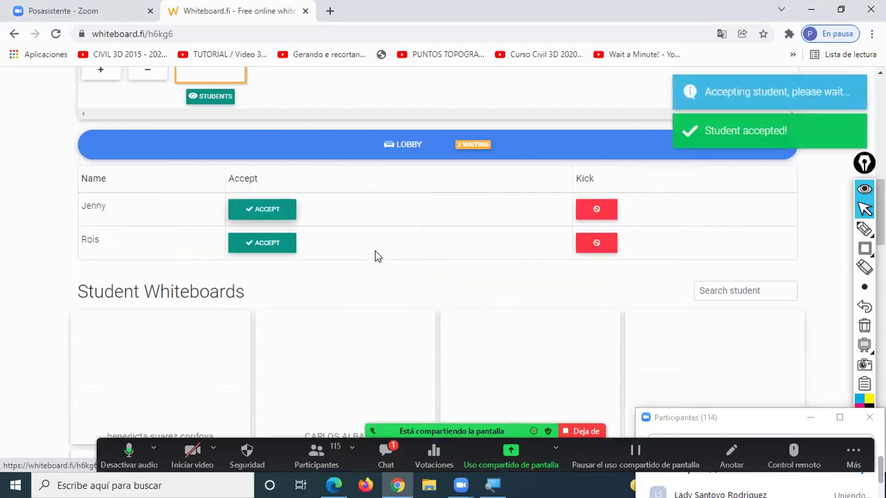
click(263, 215)
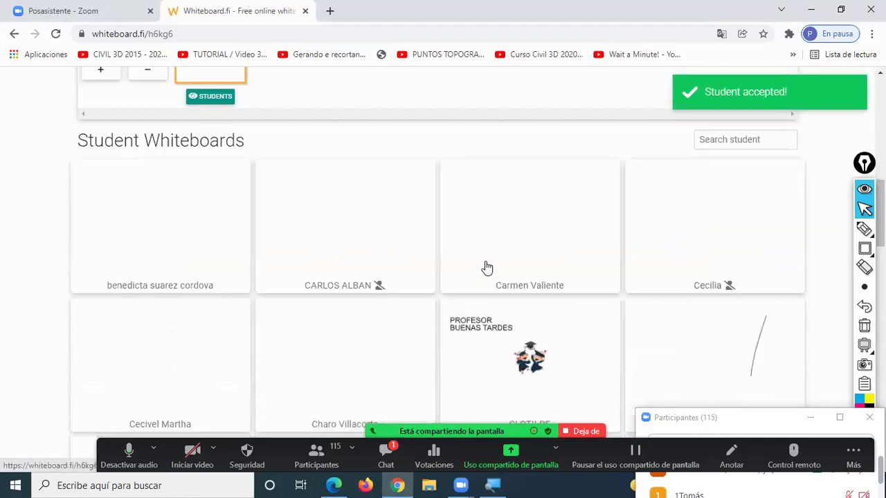
Read the Zoom chat messages, reopen the class lobby and accept the next three waiting students.
scroll(573, 275, up, 2)
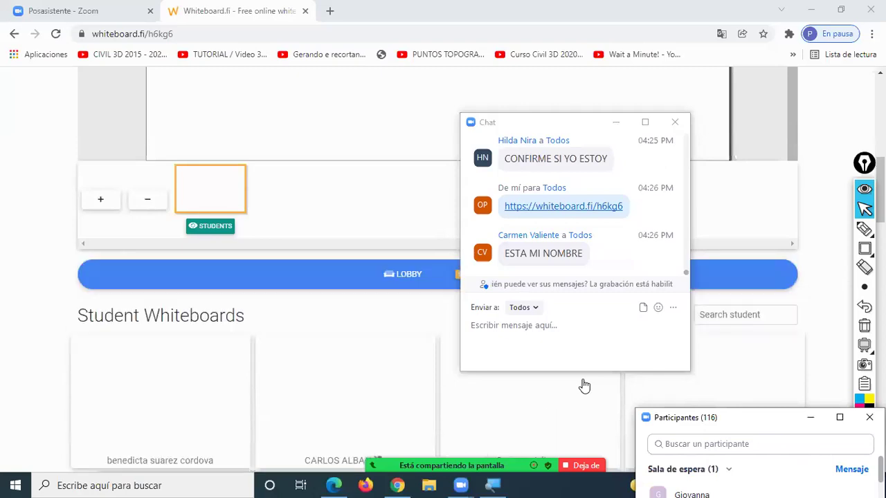
click(482, 277)
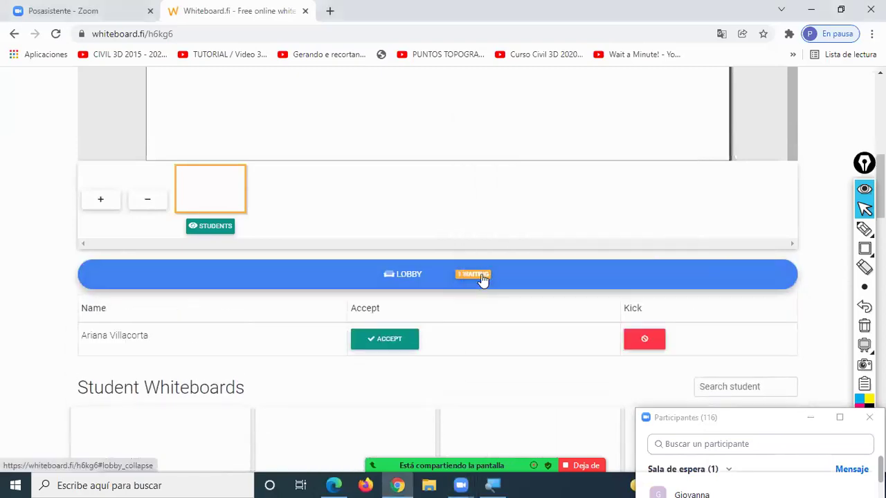
click(392, 339)
scroll(409, 332, down, 1)
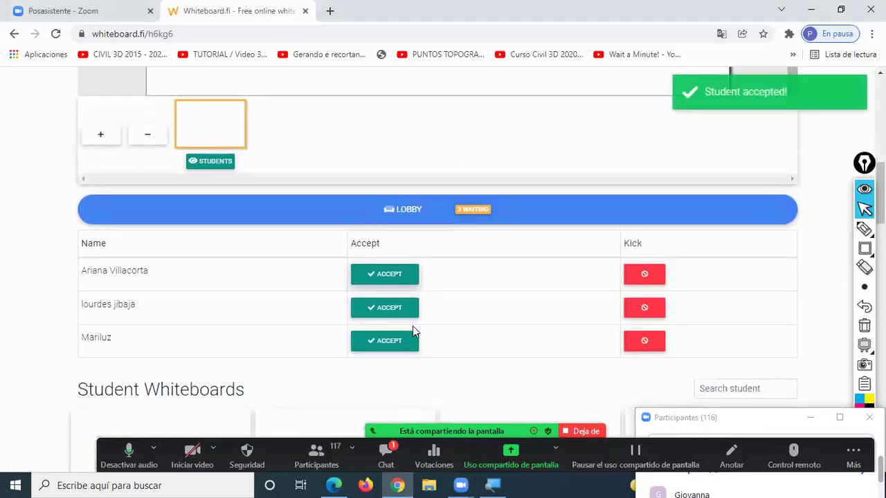
click(357, 284)
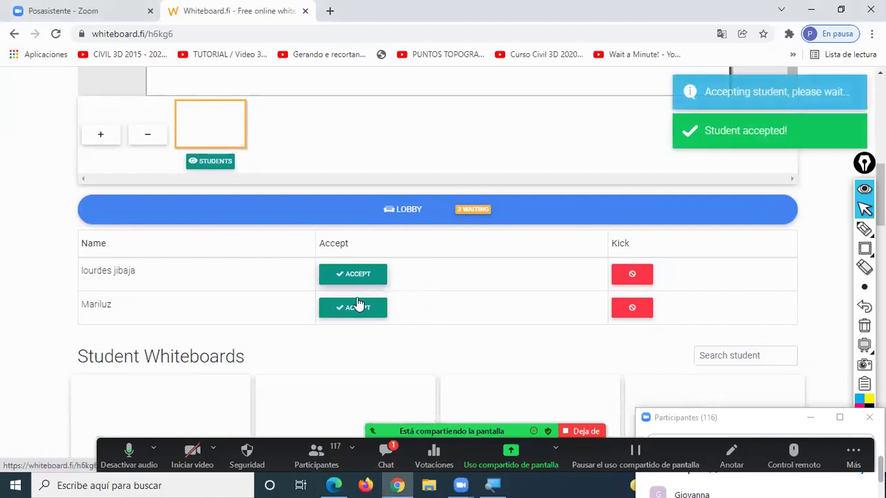
click(295, 275)
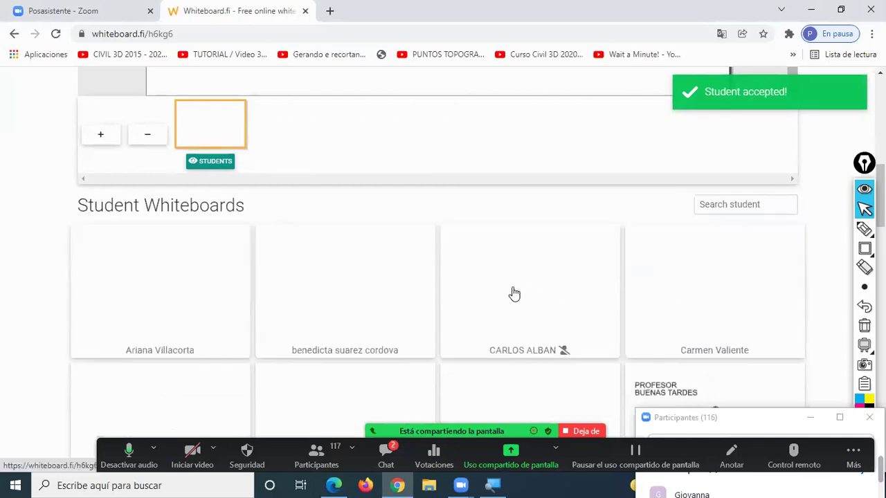
Look over the student whiteboards from the first row down to the last.
scroll(487, 296, down, 5)
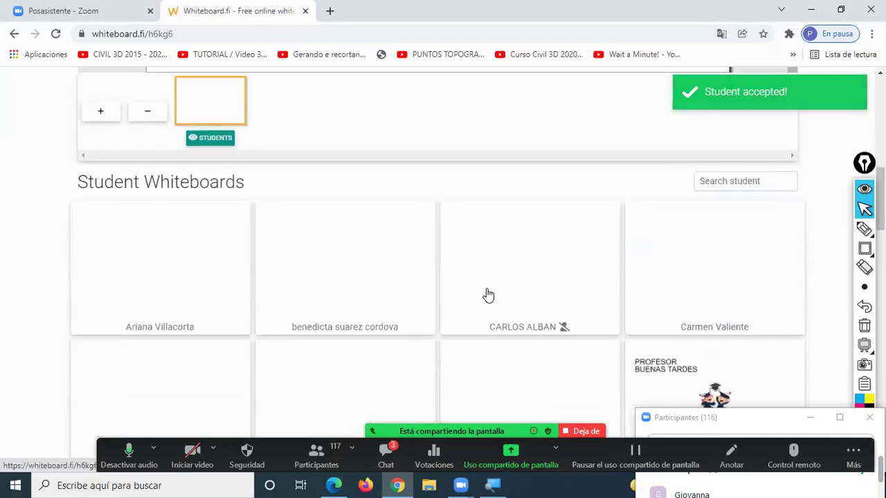
scroll(486, 296, down, 5)
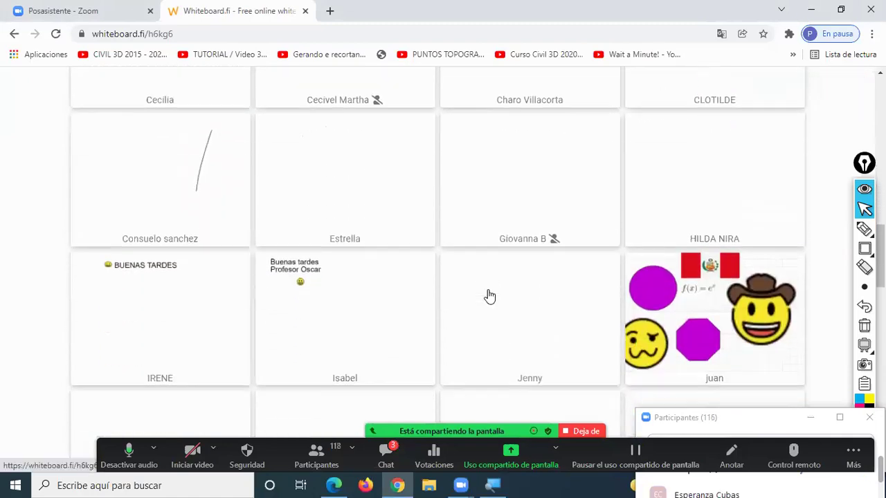
scroll(490, 296, down, 5)
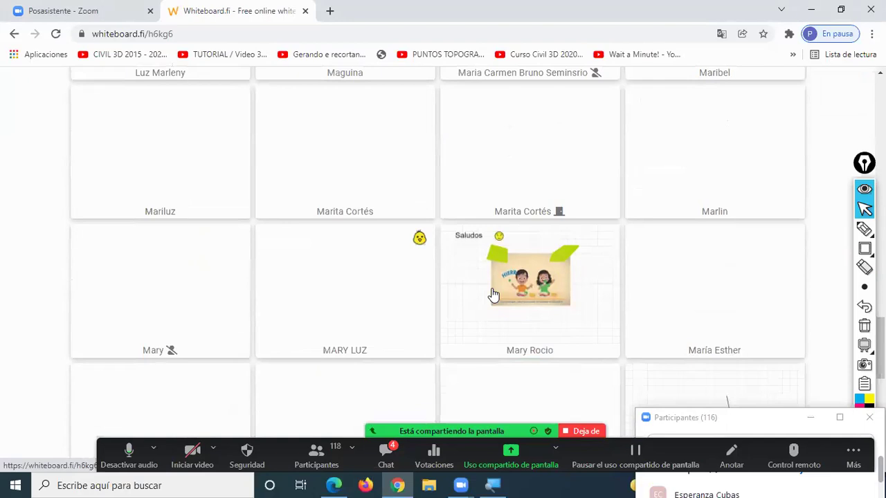
scroll(493, 294, down, 5)
scroll(494, 295, down, 3)
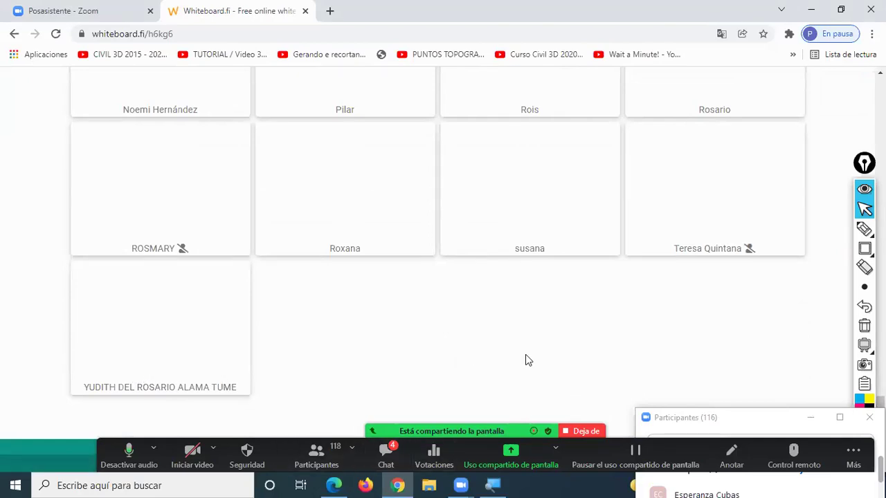
Return to the class lobby and accept the three newly waiting students.
scroll(553, 346, up, 7)
scroll(571, 312, up, 20)
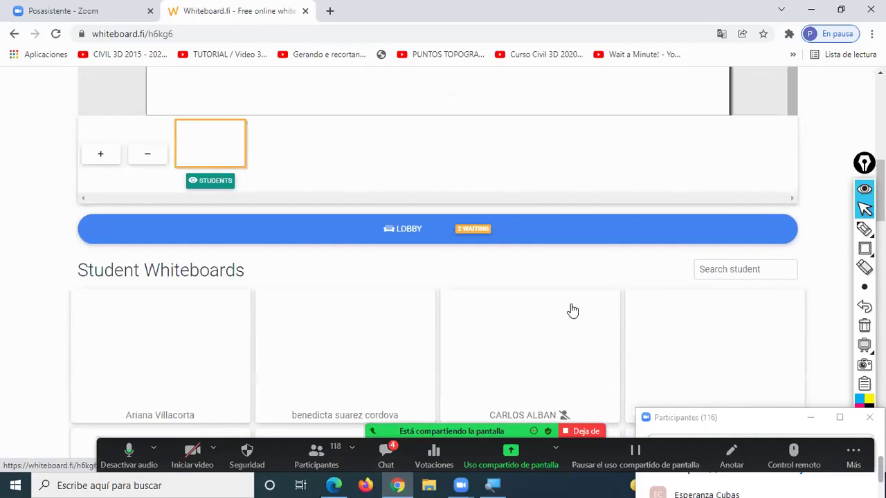
click(454, 237)
click(436, 299)
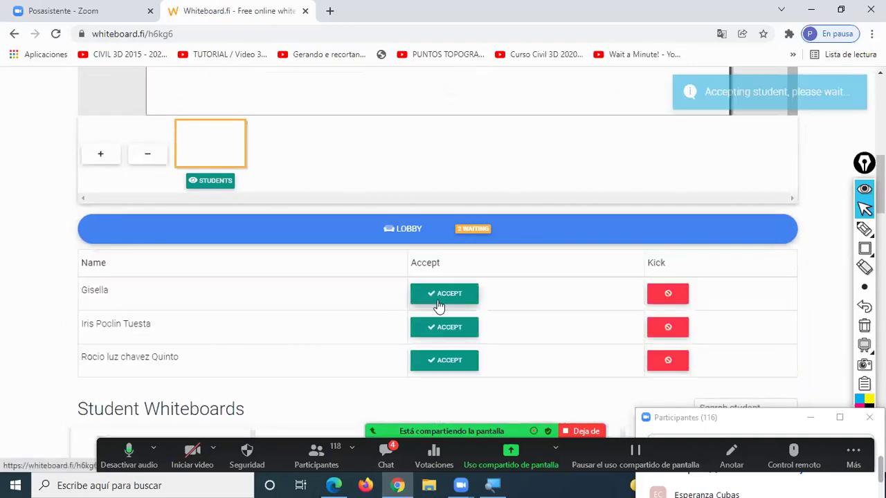
click(444, 351)
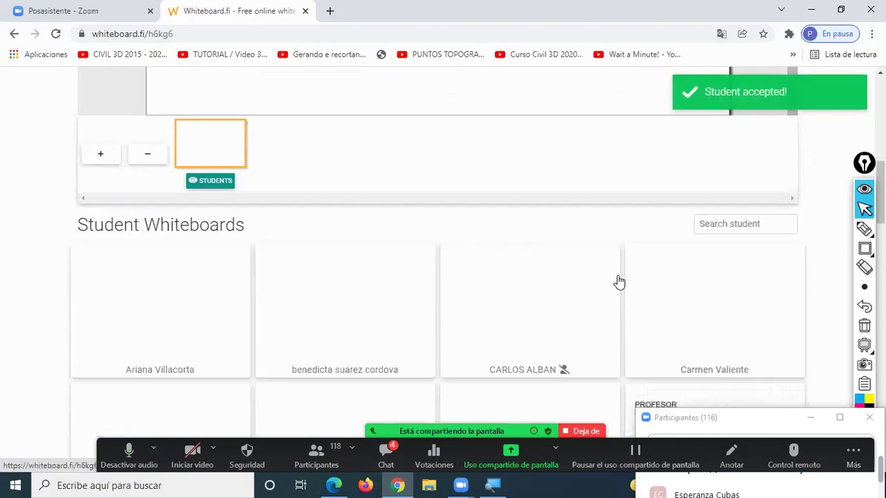
Review all the student whiteboards again, and read the participants' latest messages in the Zoom chat before closing it.
scroll(526, 303, down, 3)
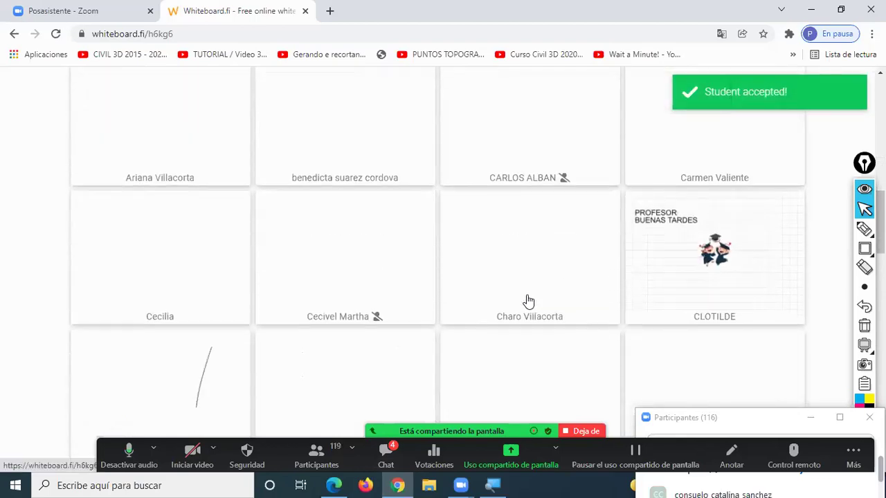
scroll(526, 297, down, 5)
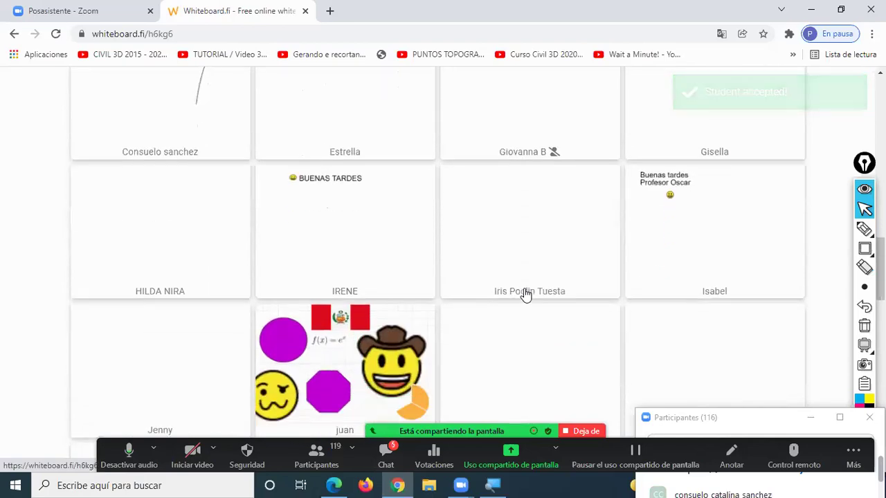
scroll(526, 295, down, 6)
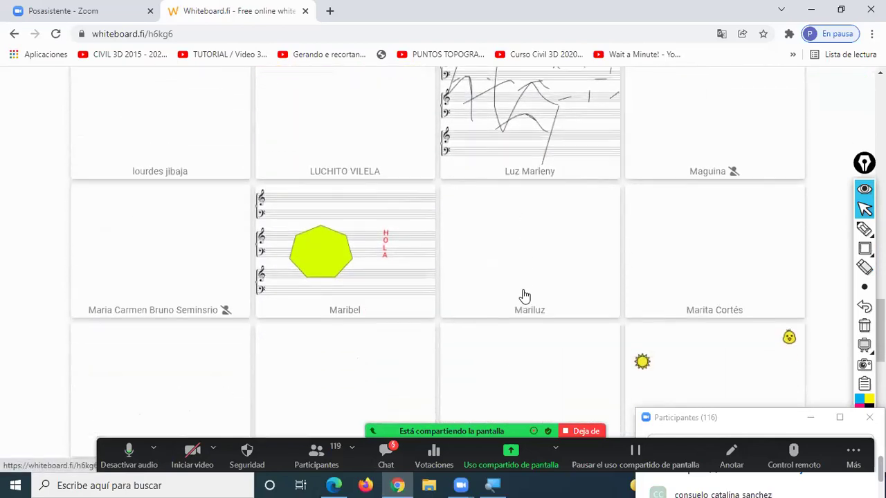
scroll(524, 296, down, 7)
scroll(525, 296, down, 3)
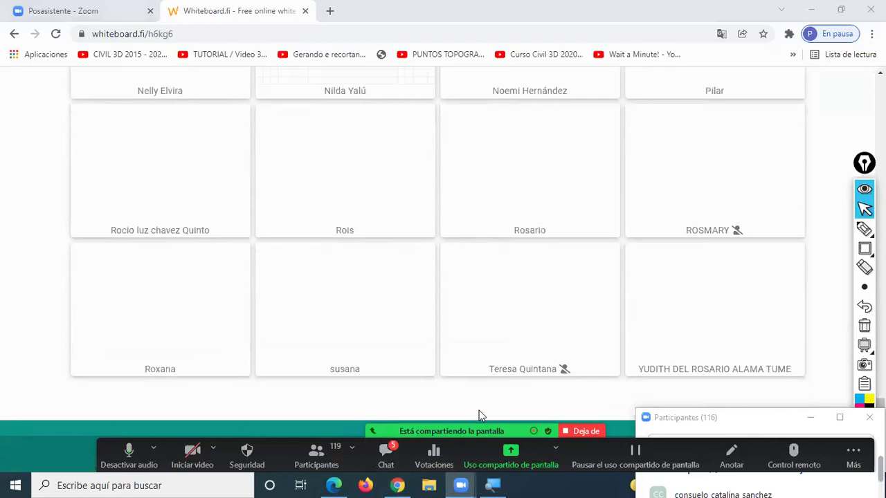
key(alt+h)
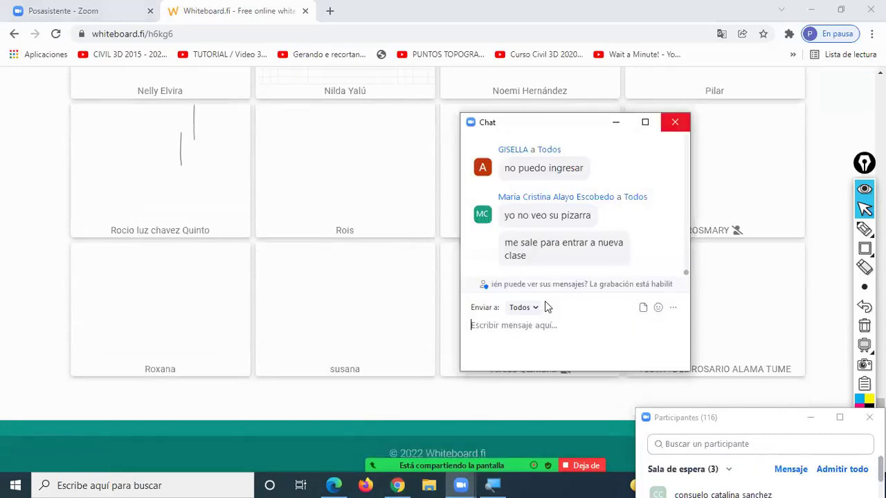
key(alt+h)
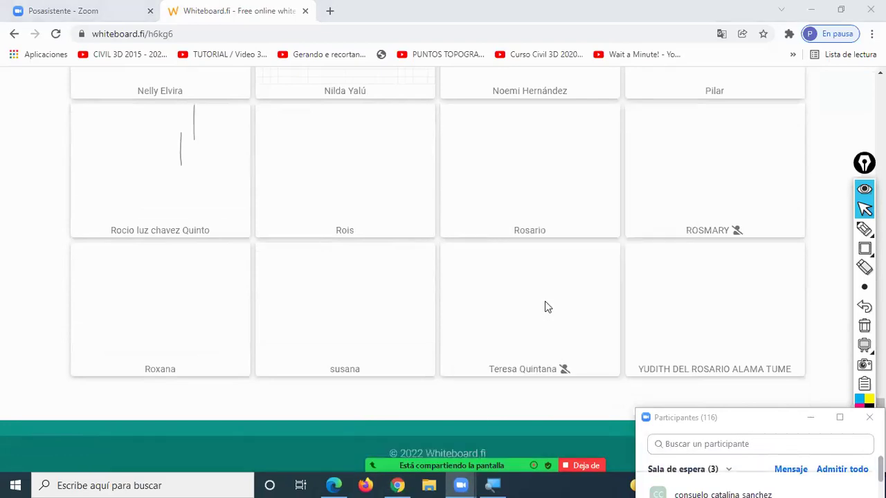
Go back to the class lobby and accept two waiting students, one after the other as they arrive.
scroll(458, 266, up, 8)
scroll(458, 266, up, 4)
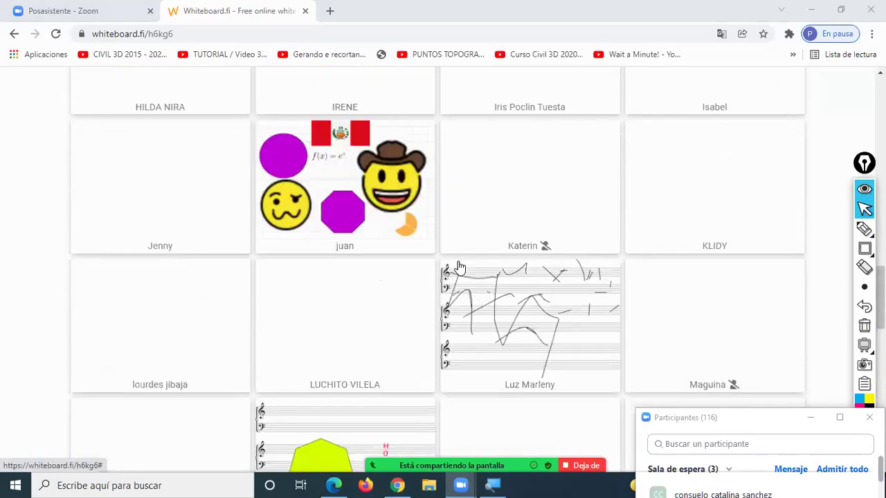
scroll(460, 268, up, 10)
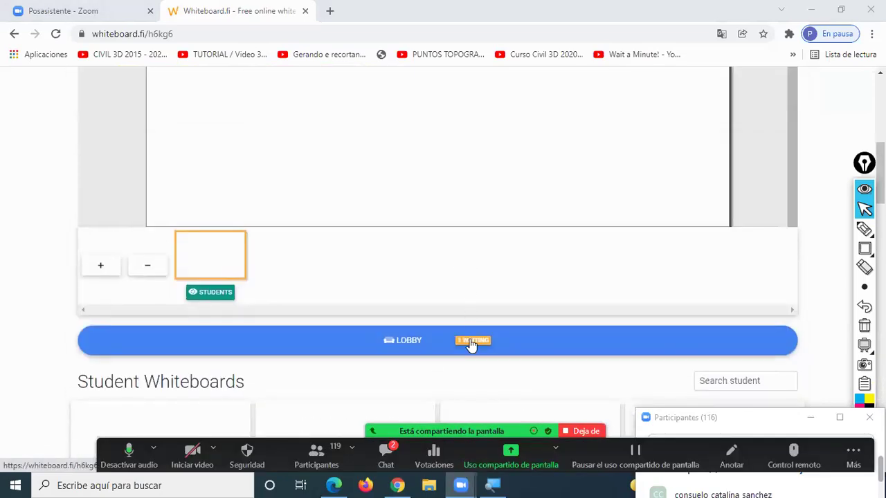
click(473, 343)
scroll(478, 336, down, 2)
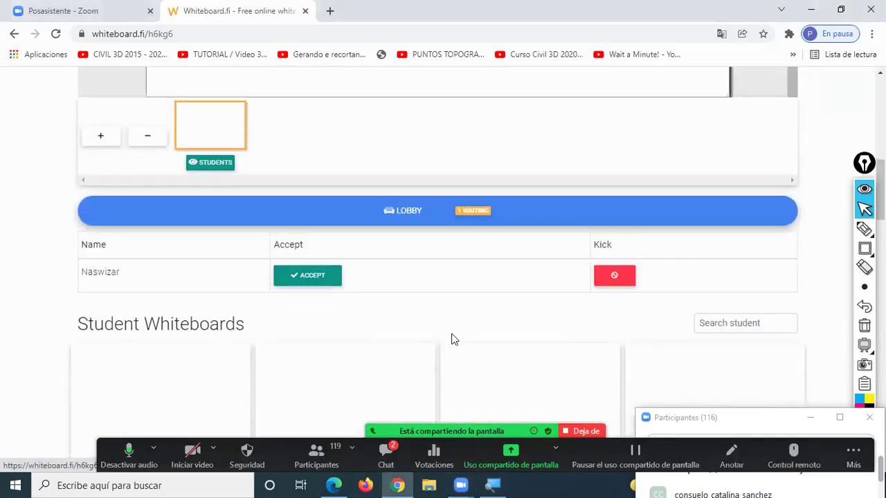
click(318, 282)
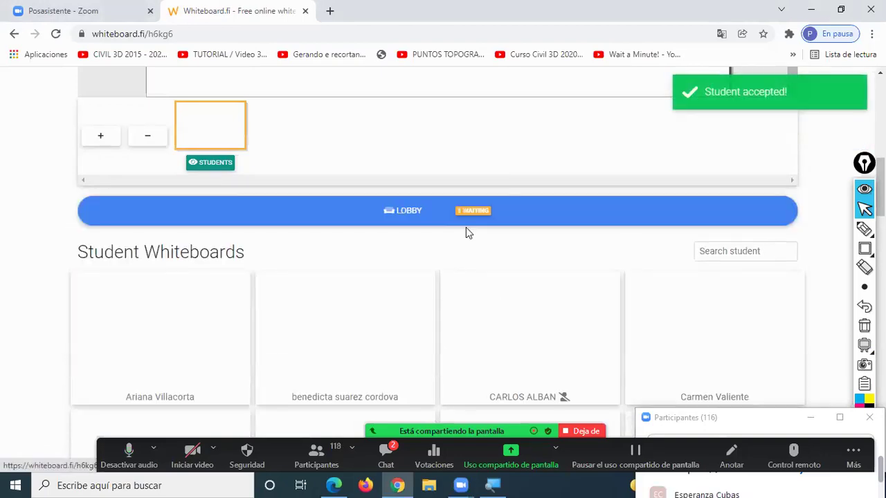
click(474, 220)
click(283, 280)
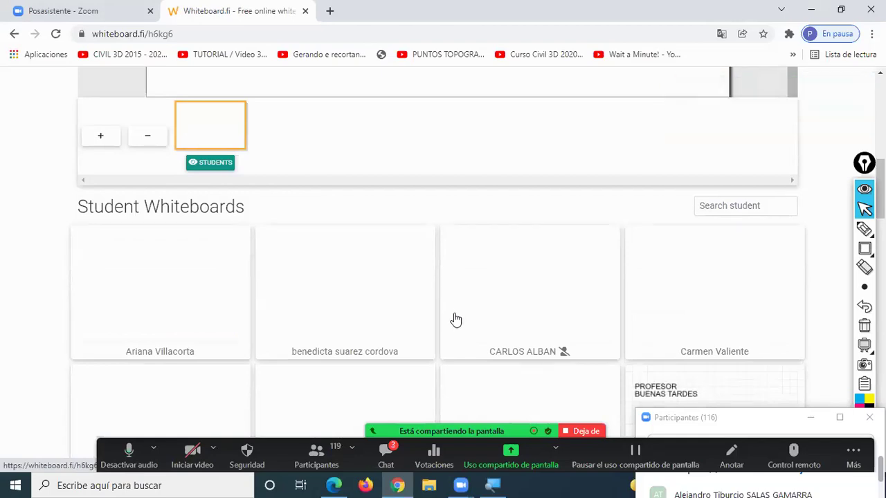
Check the new Zoom chat messages, close the chat window, and accept the student waiting in the class lobby.
scroll(455, 321, down, 2)
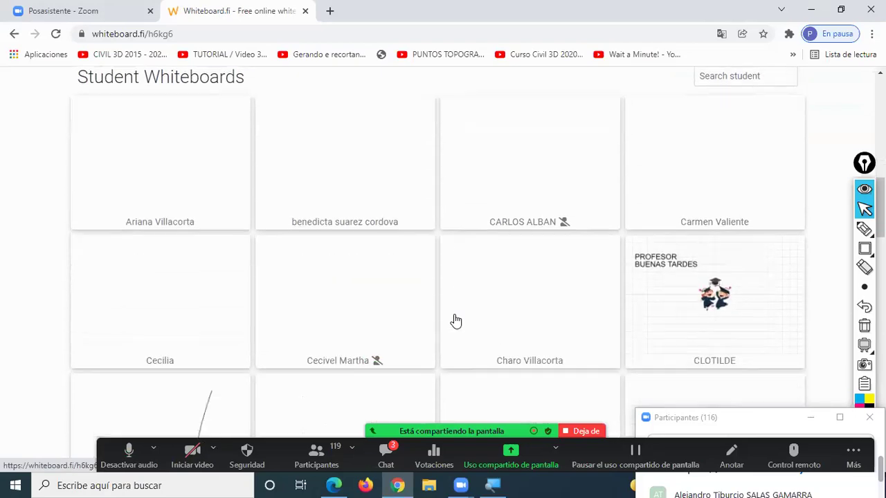
scroll(453, 320, up, 1)
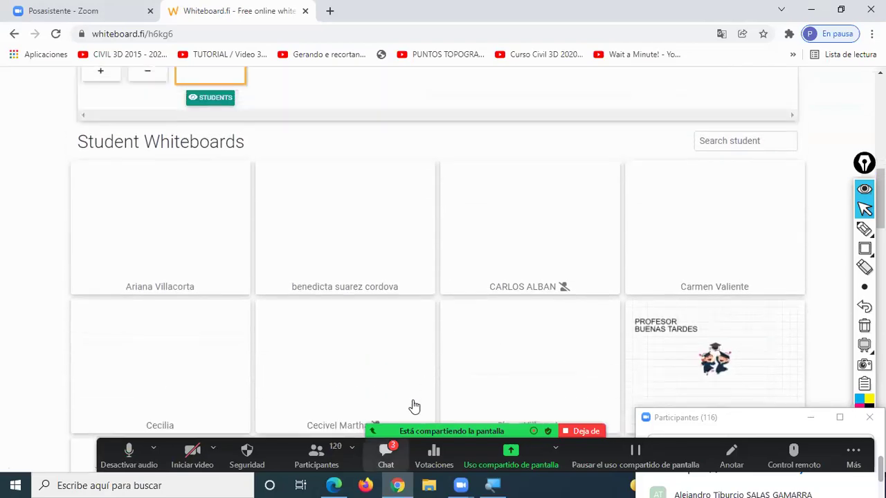
key(alt+h)
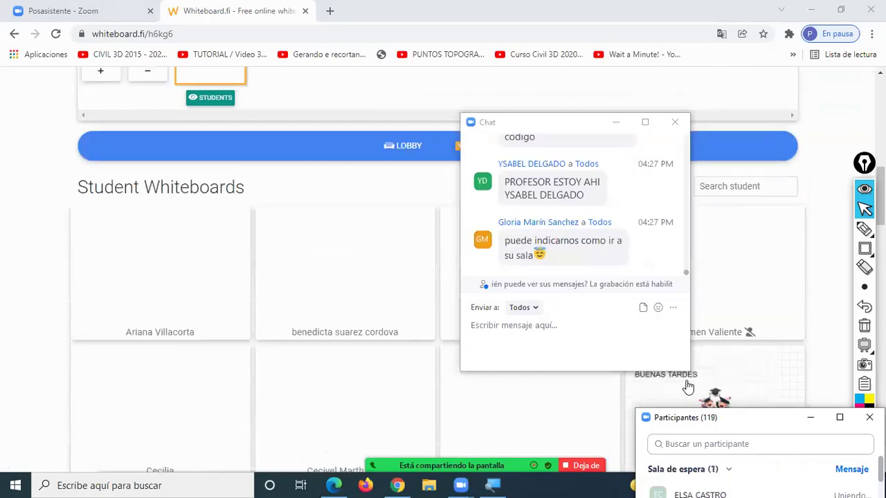
click(688, 386)
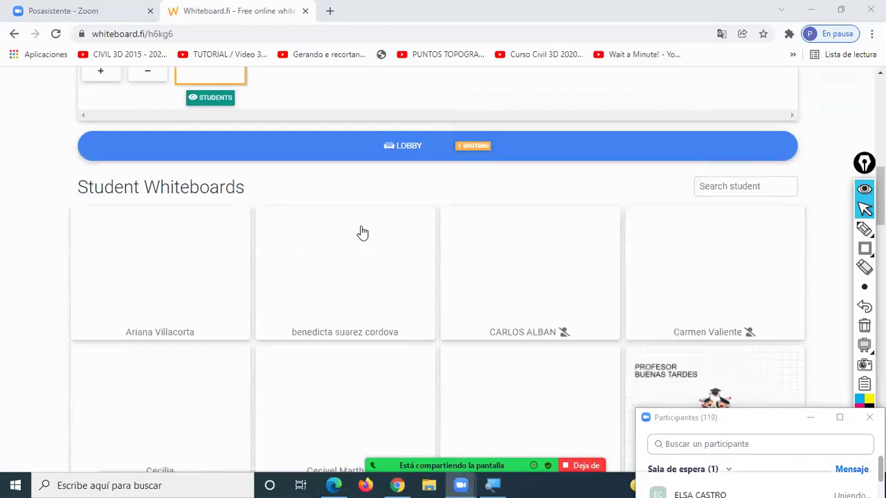
click(474, 145)
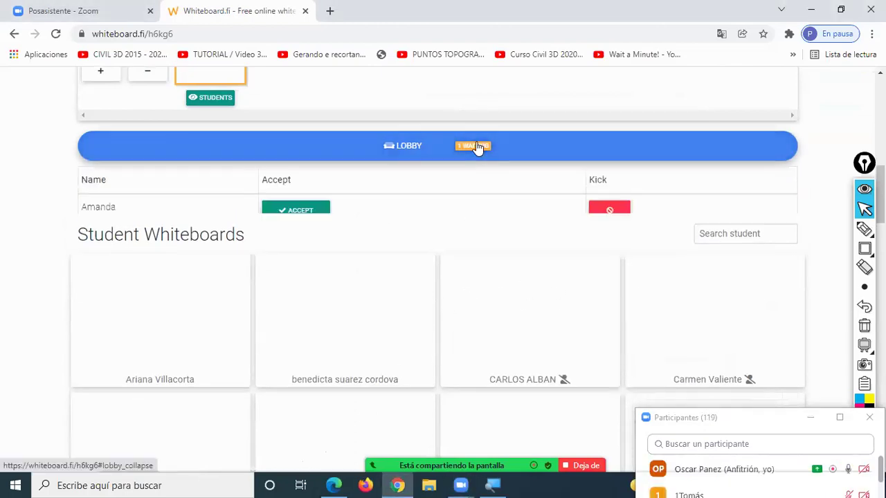
click(293, 216)
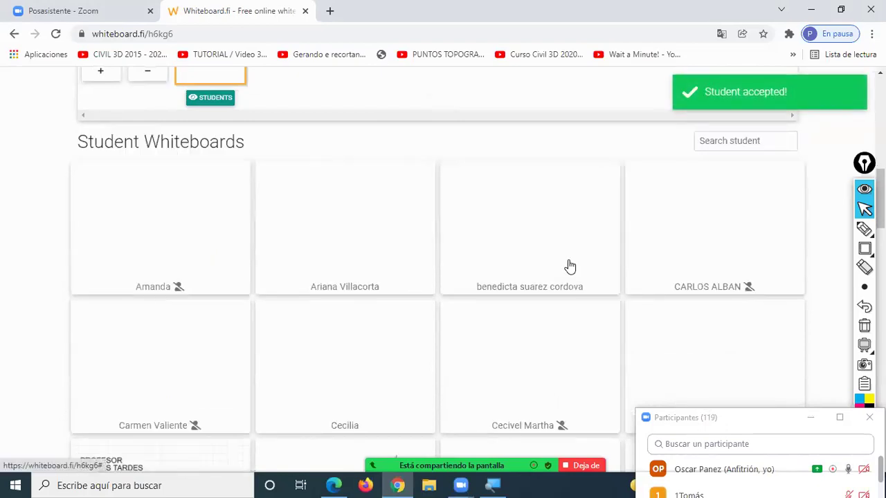
Review all the student whiteboards through to the end of the list, and return to the start of the list.
scroll(570, 266, up, 1)
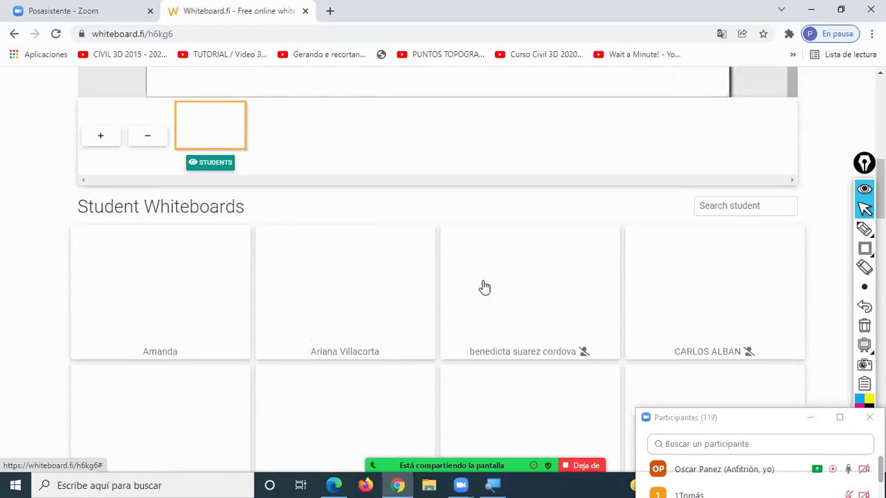
scroll(483, 287, down, 1)
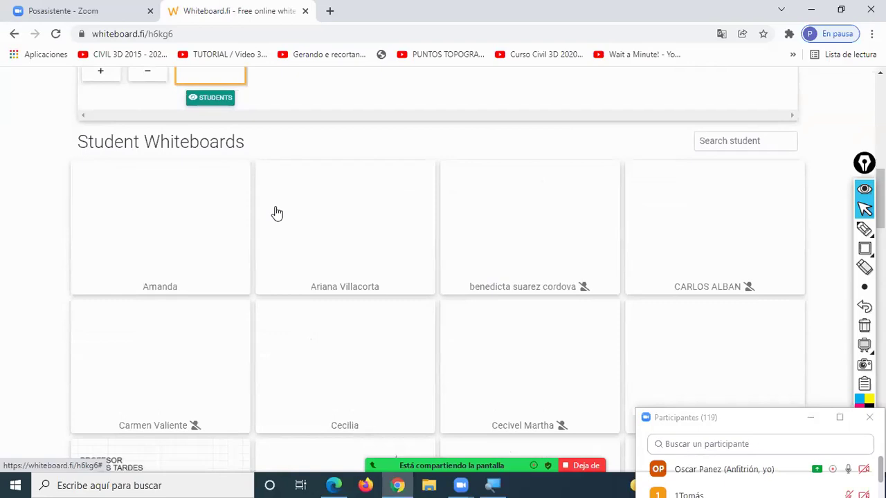
scroll(642, 239, down, 4)
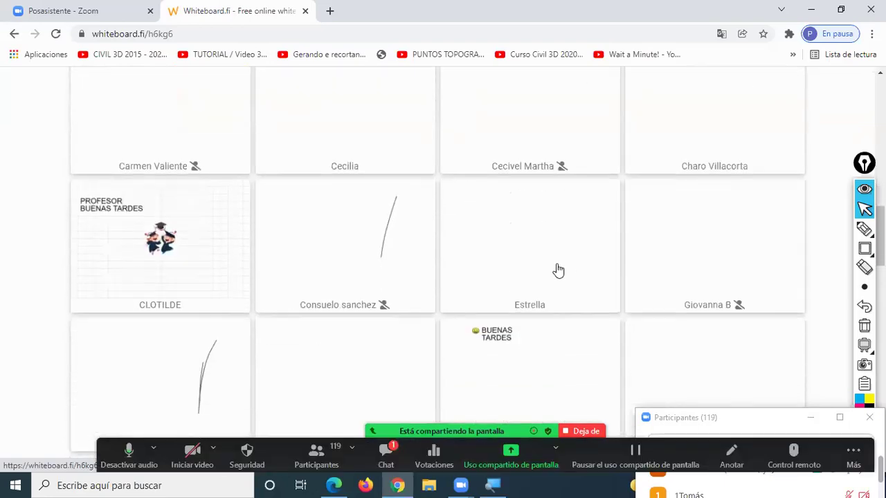
scroll(558, 270, down, 6)
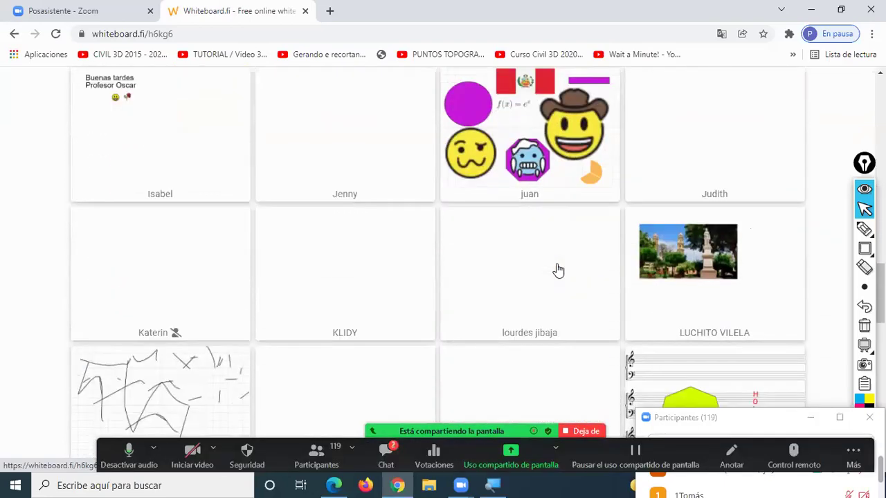
scroll(559, 270, down, 7)
scroll(558, 269, down, 4)
scroll(559, 267, down, 2)
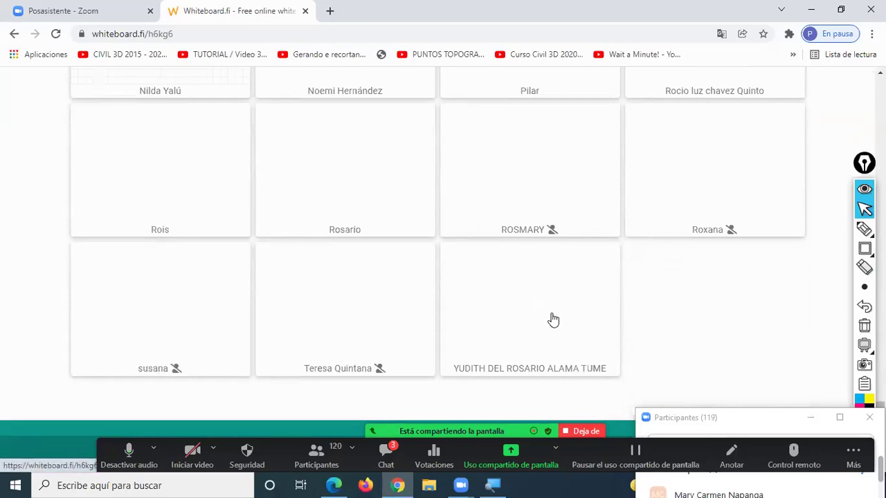
scroll(553, 319, up, 15)
scroll(553, 320, up, 15)
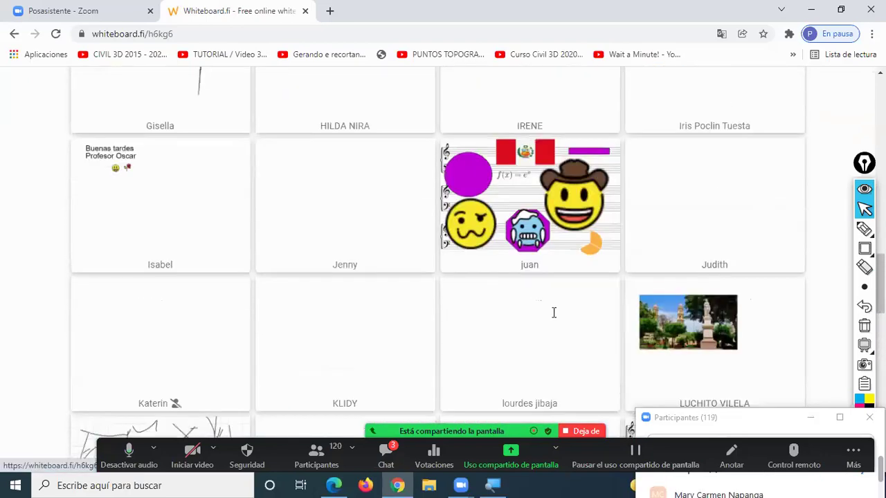
scroll(553, 317, up, 3)
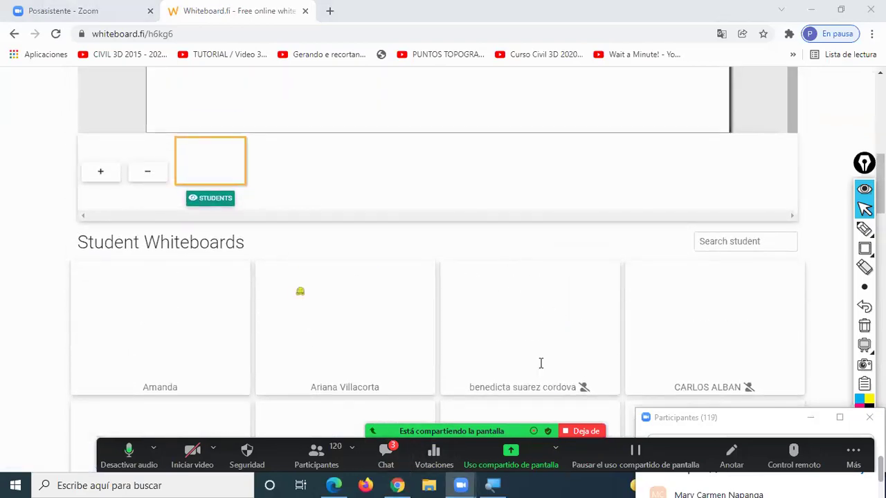
Read the participants' latest messages in the Zoom chat and close the chat window.
key(alt+h)
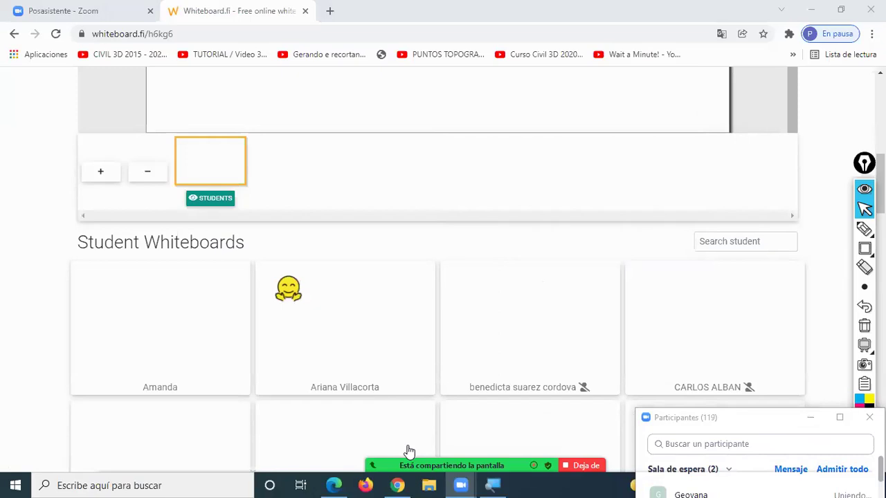
key(alt+h)
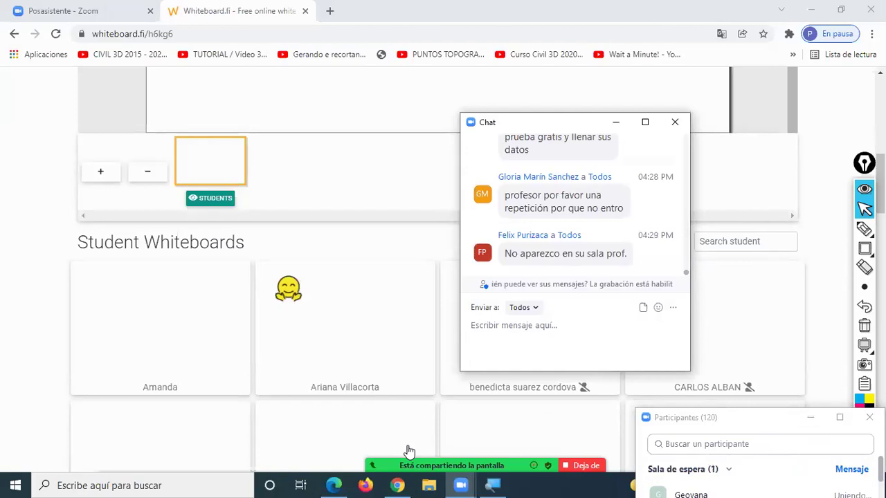
key(alt+h)
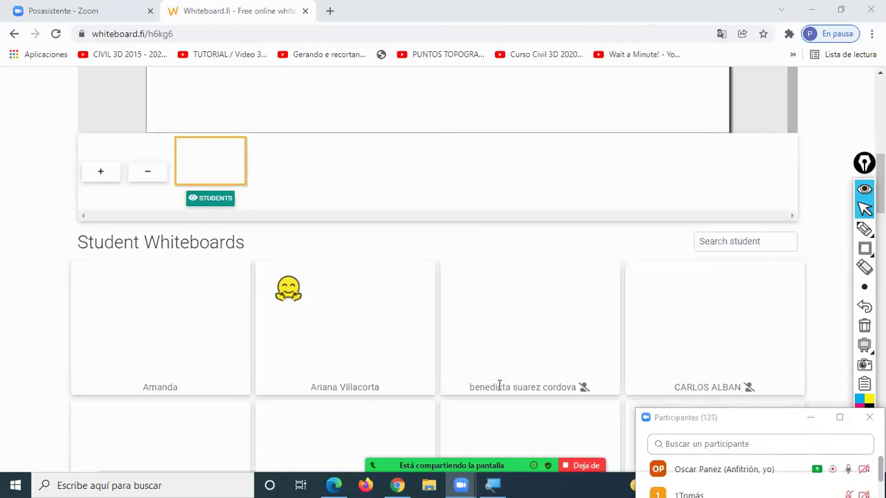
Annotate the screen with pink arrows pointing to the Chrome and Edge taskbar icons and to Chrome's options menu.
click(864, 232)
mouse_move(467, 305)
mouse_down()
mouse_move(419, 408)
mouse_move(401, 476)
mouse_move(419, 459)
mouse_up()
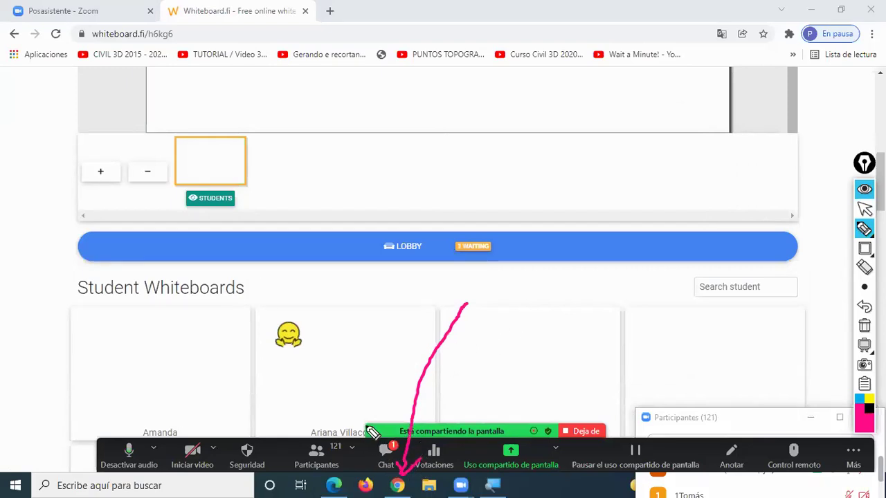
mouse_move(357, 366)
mouse_down()
mouse_move(336, 471)
mouse_move(358, 463)
mouse_up()
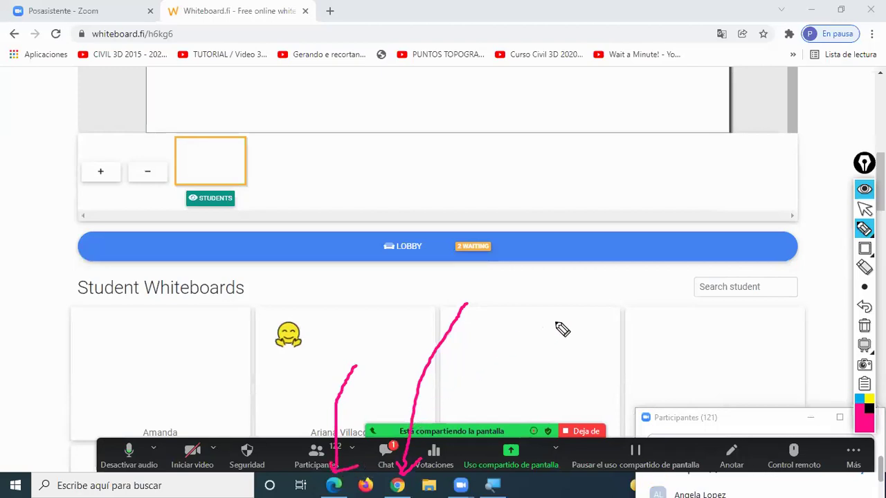
key(ctrl+F1)
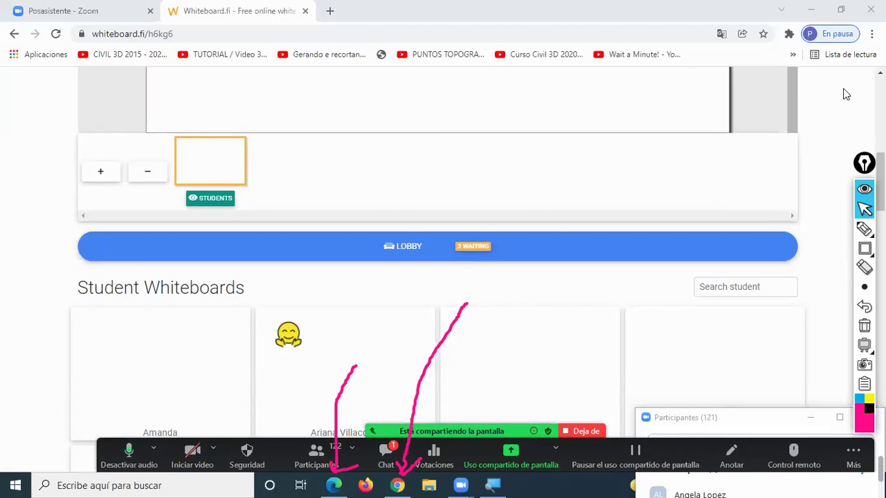
click(864, 228)
mouse_move(834, 135)
mouse_down()
mouse_move(871, 39)
mouse_move(869, 62)
mouse_up()
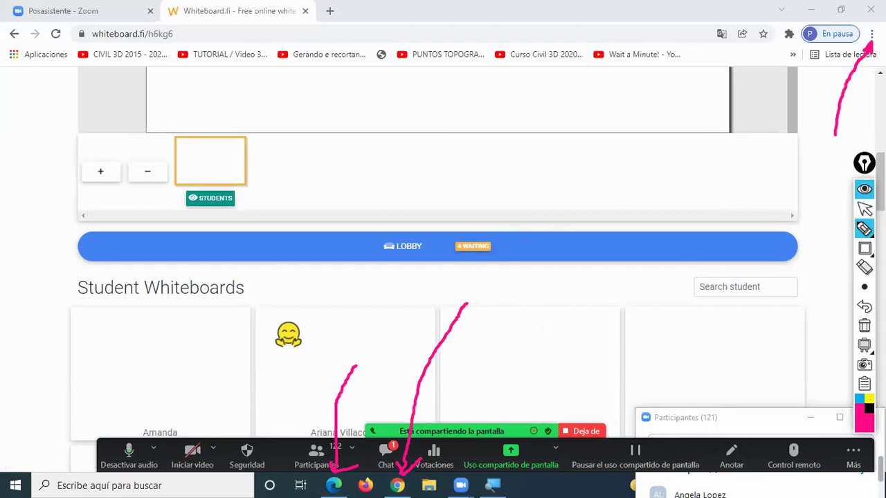
Open a new incognito window in Chrome to demonstrate it, and minimize it to return to the class.
click(871, 34)
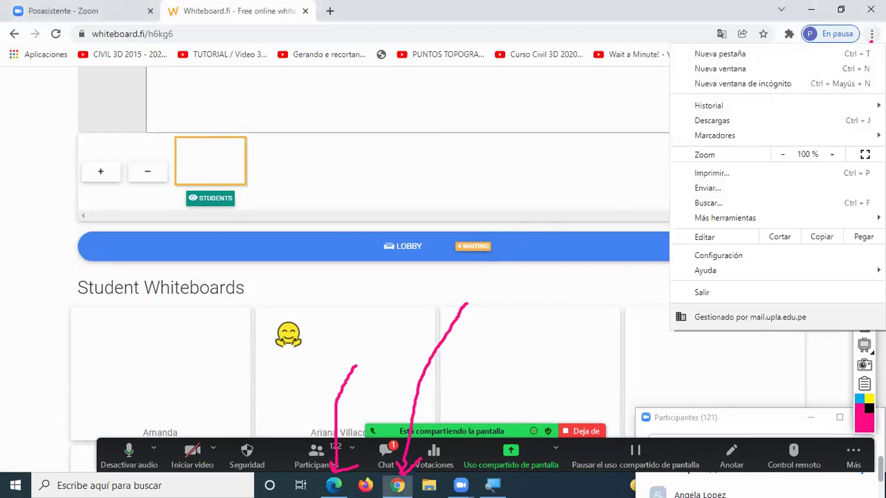
click(739, 85)
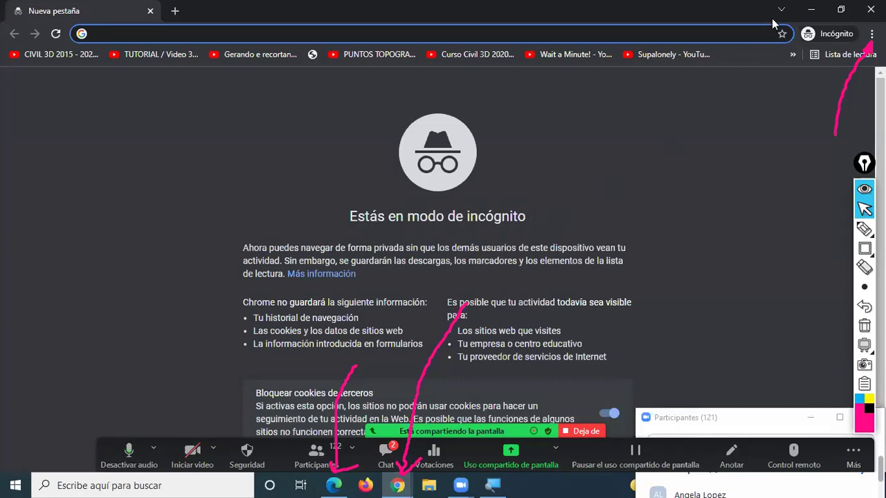
click(810, 10)
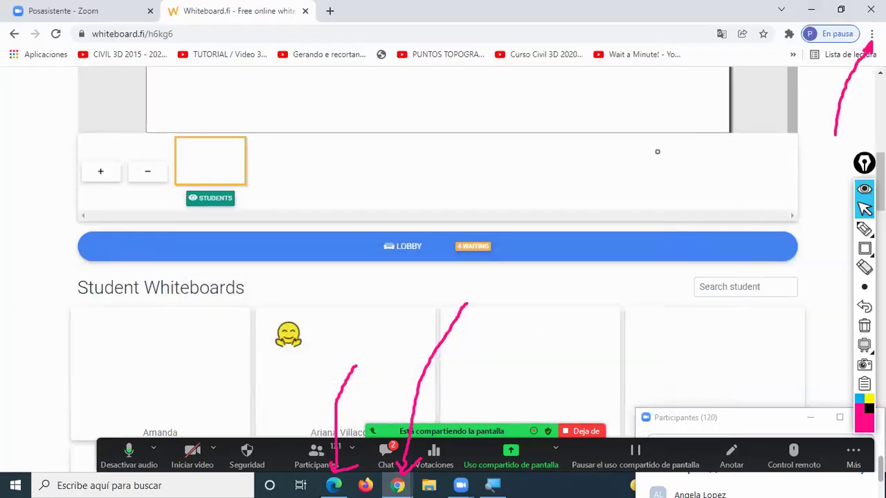
Open the class lobby and accept the four waiting students.
click(475, 257)
scroll(477, 259, down, 2)
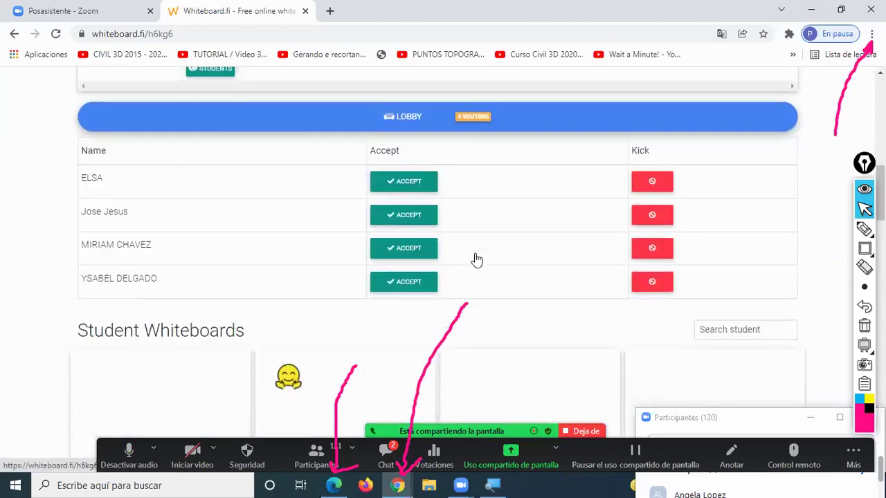
click(406, 187)
click(409, 217)
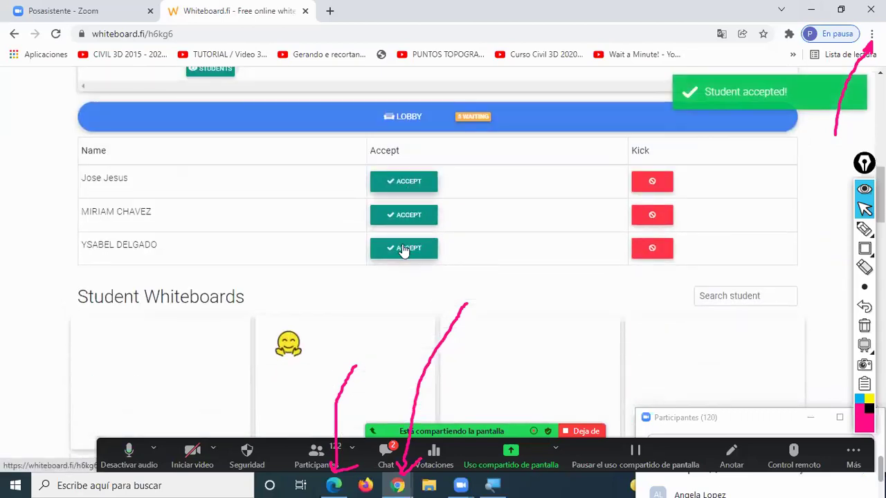
click(411, 208)
click(412, 187)
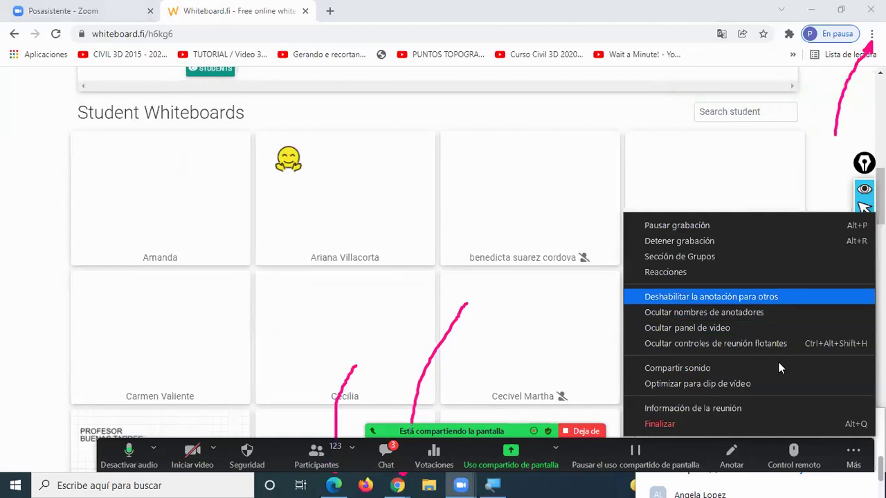
Clear all the pink arrows from the screen, and check the new Zoom chat messages before closing the chat window.
click(779, 367)
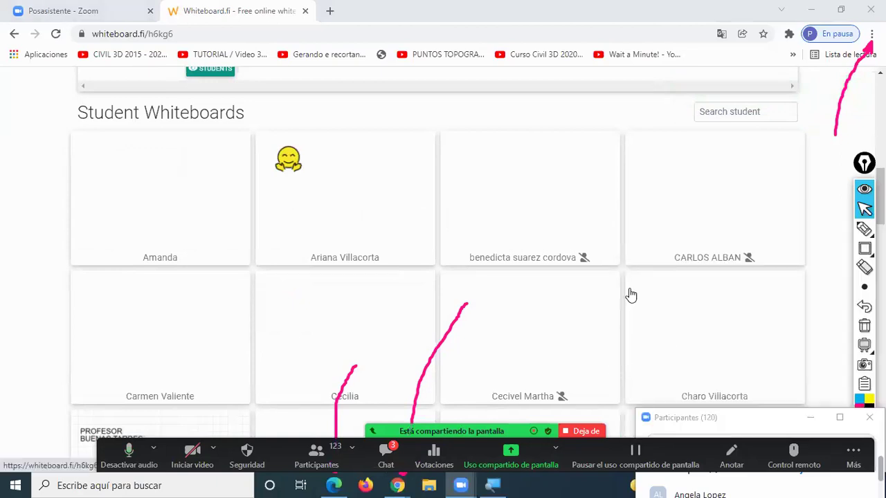
click(864, 325)
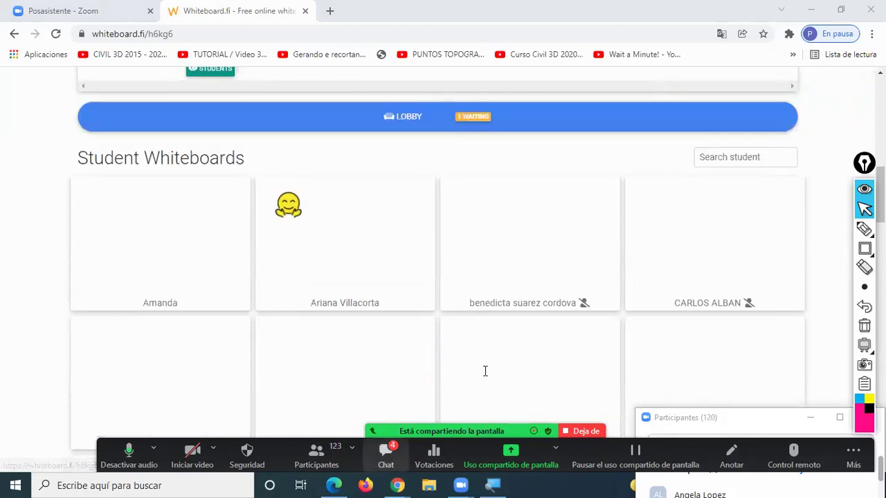
key(alt+h)
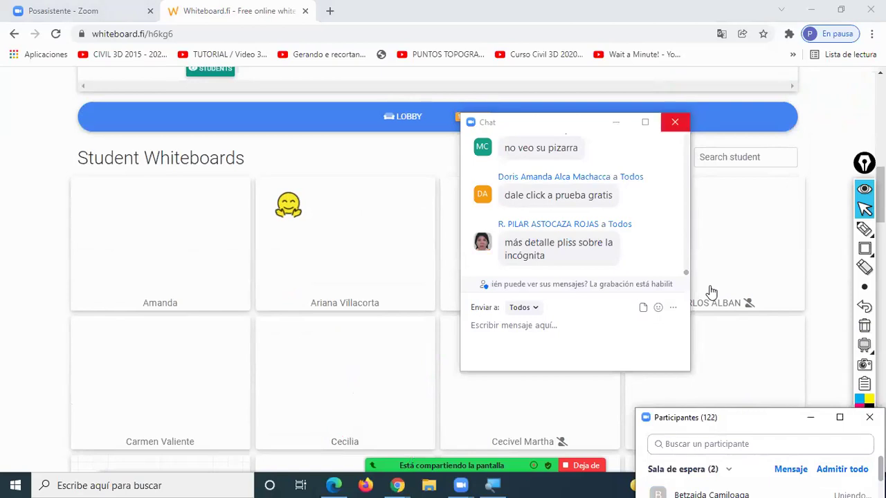
click(675, 121)
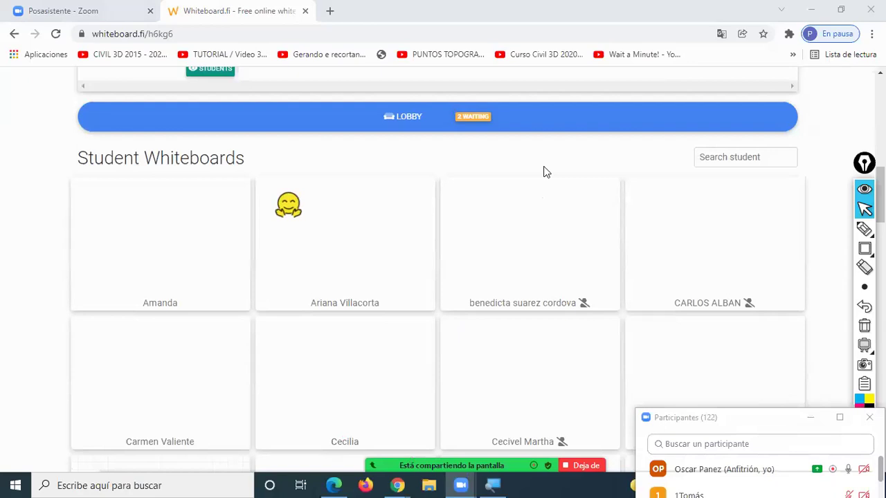
Accept the students waiting in the class lobby, including the one who arrives during the process.
click(464, 122)
click(451, 215)
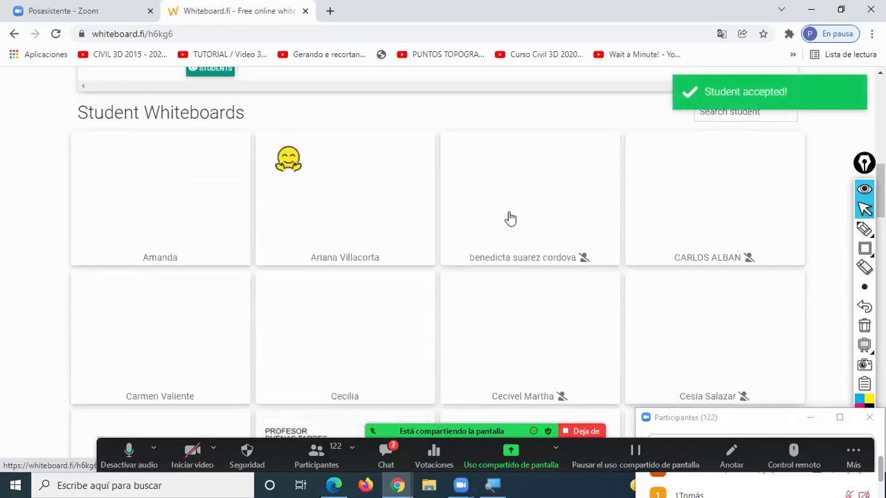
scroll(508, 218, up, 2)
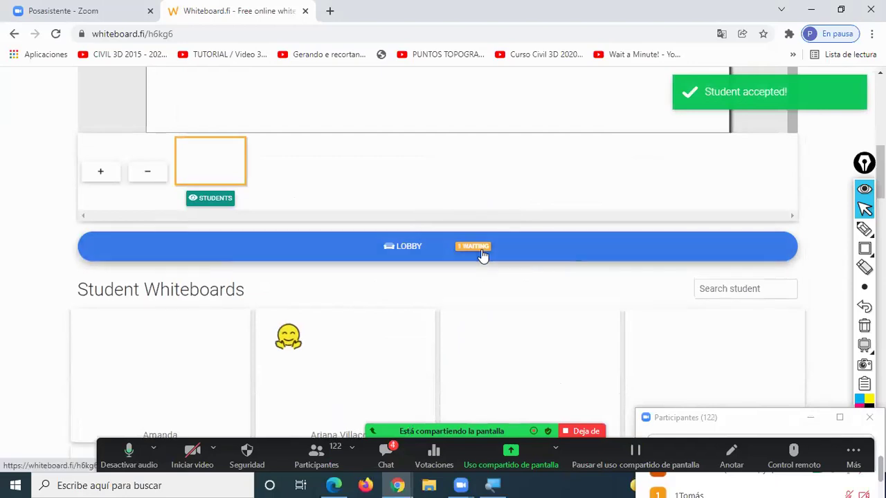
click(482, 249)
click(285, 316)
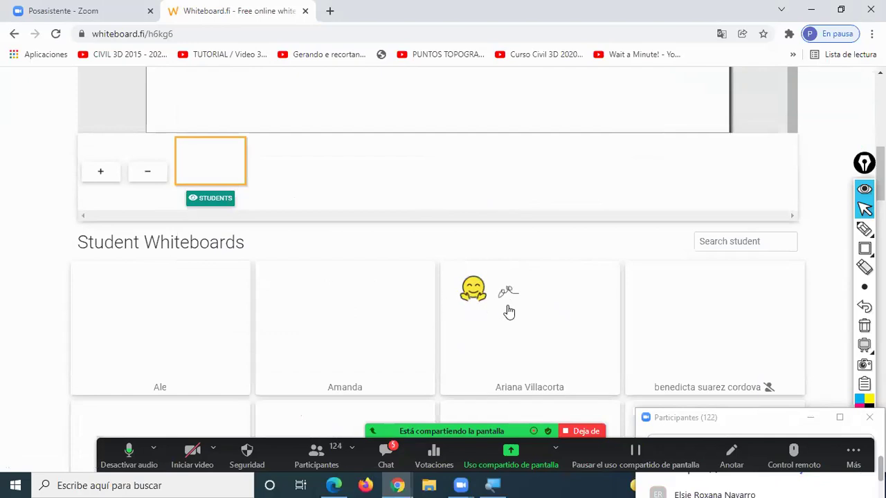
Examine the updated drawings and greetings on every student whiteboard, and go back up to the class lobby.
scroll(509, 312, down, 6)
scroll(509, 312, down, 3)
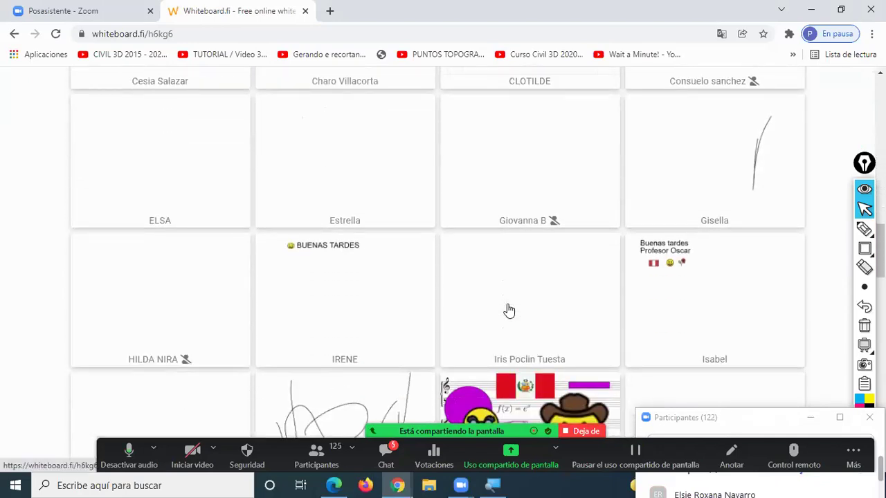
scroll(509, 310, down, 6)
scroll(509, 311, down, 5)
scroll(510, 309, down, 4)
scroll(510, 309, down, 5)
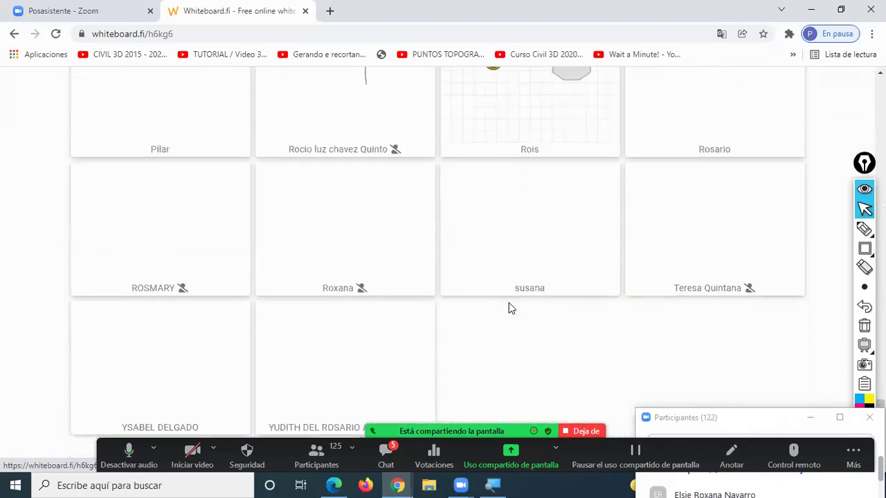
scroll(508, 308, down, 1)
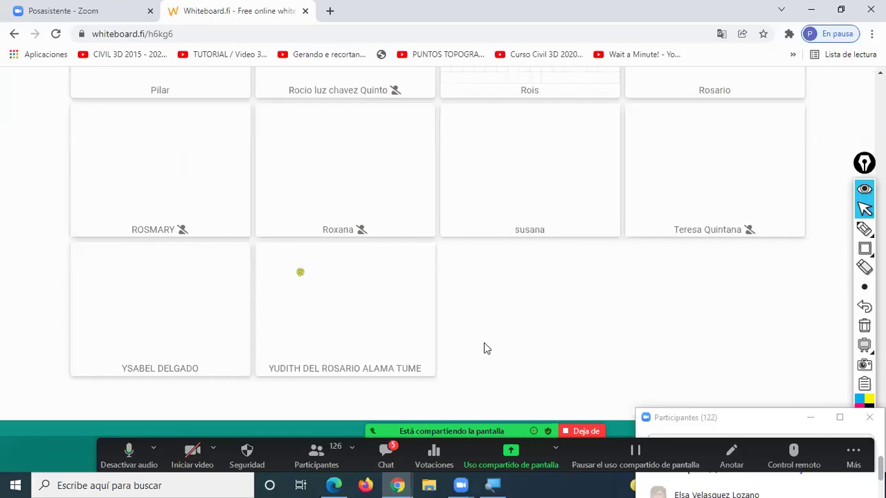
scroll(485, 343, up, 15)
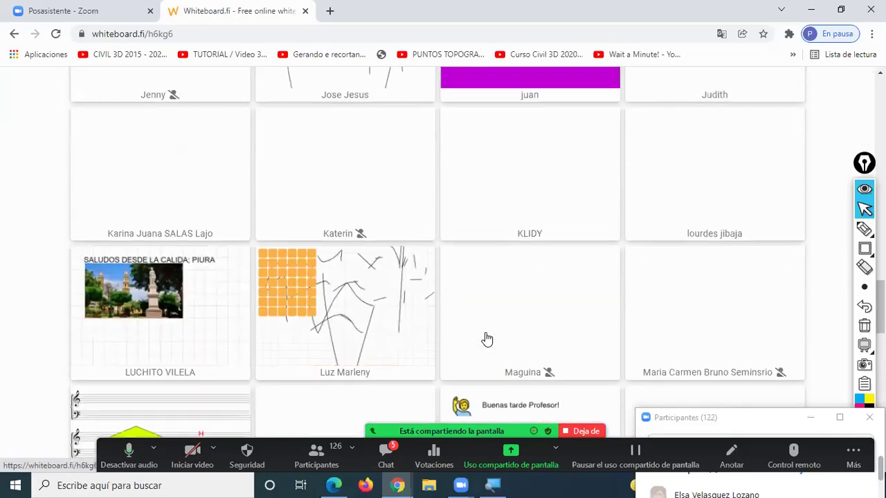
scroll(486, 339, up, 20)
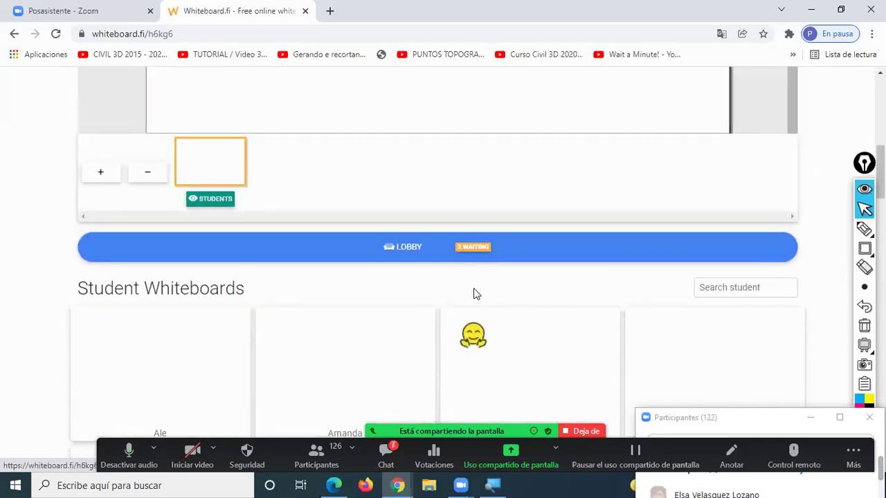
Accept the two newly waiting students in the class lobby, and open the Zoom chat to read the participants' messages.
click(473, 248)
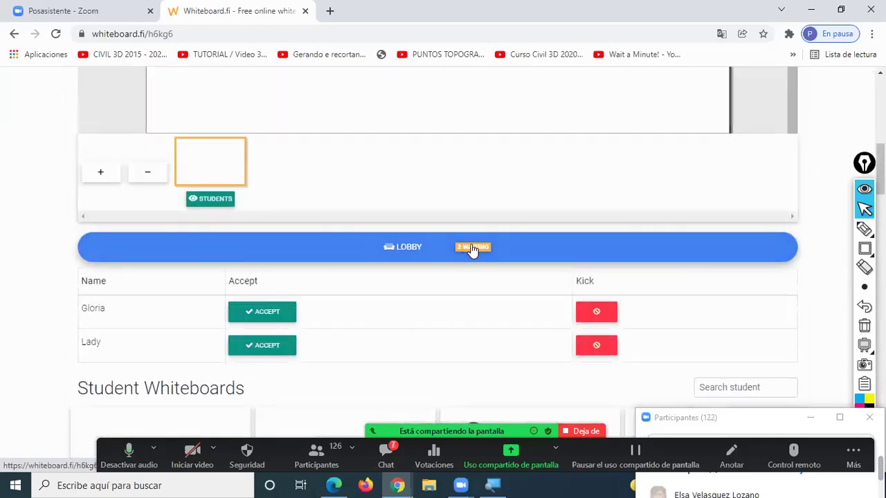
click(267, 318)
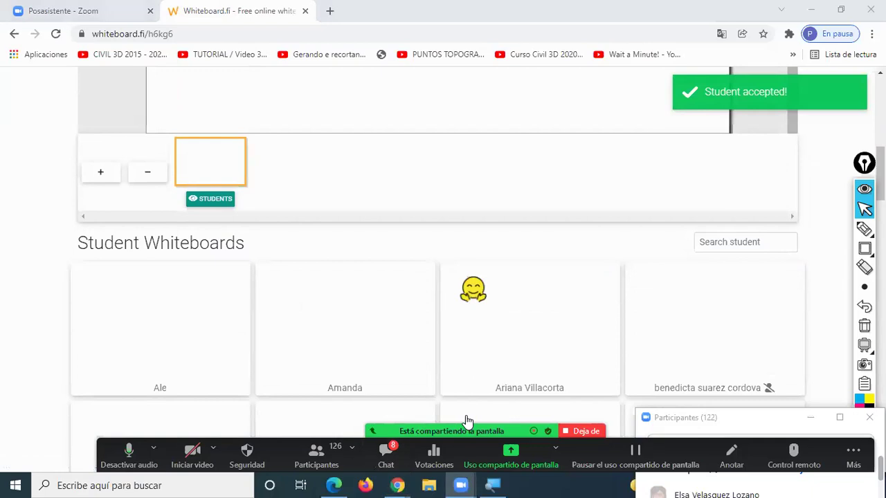
key(alt+h)
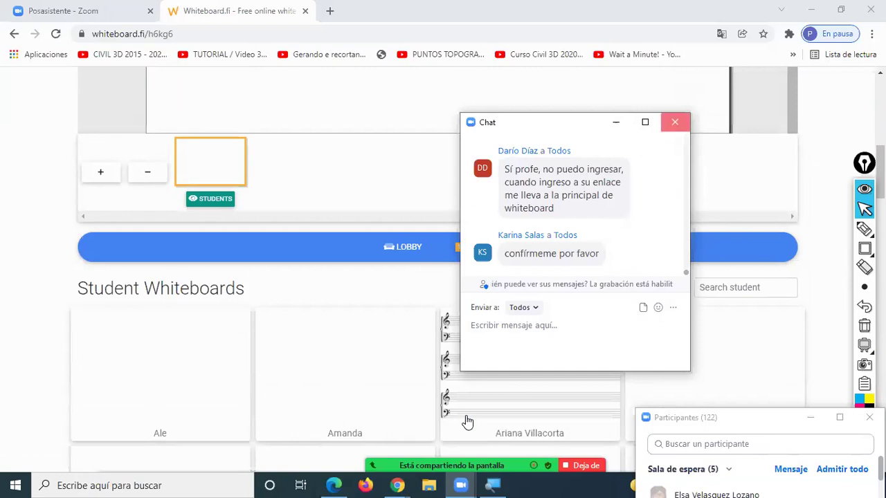
Close the Zoom chat window and accept the student waiting in the class lobby.
key(alt+h)
click(475, 249)
click(294, 321)
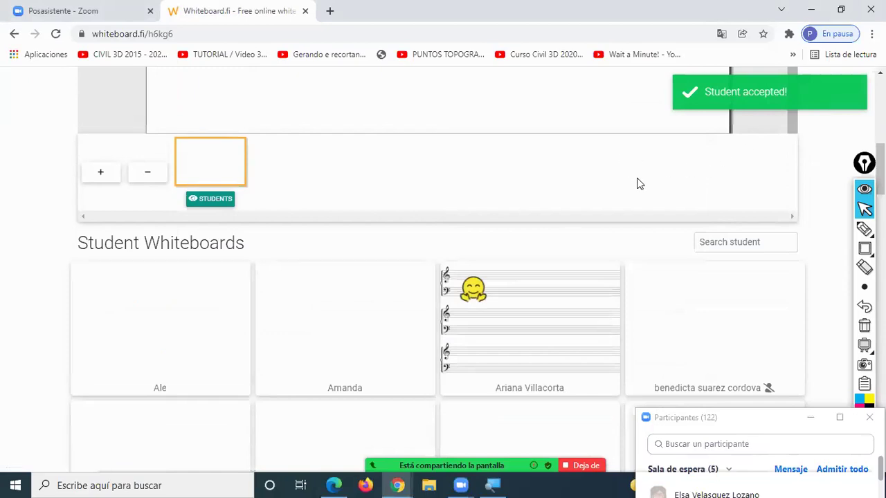
Read the new Zoom chat messages about incognito mode, and close the chat window.
scroll(603, 187, up, 5)
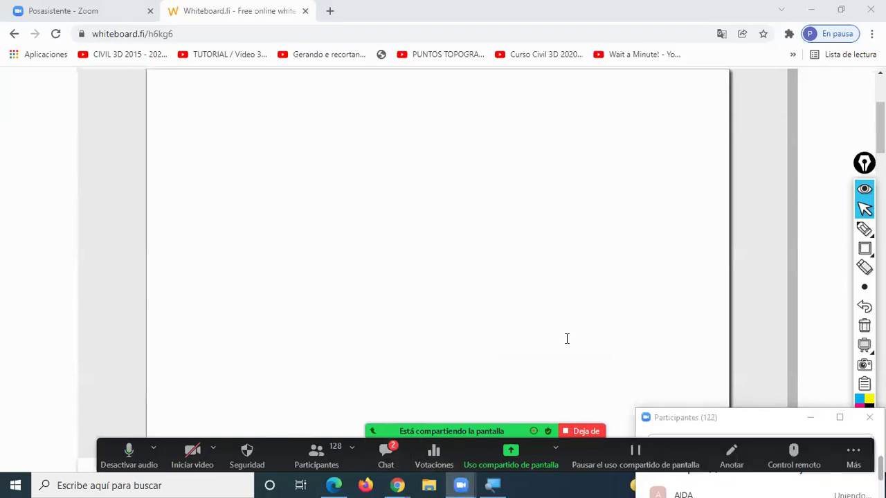
key(alt+h)
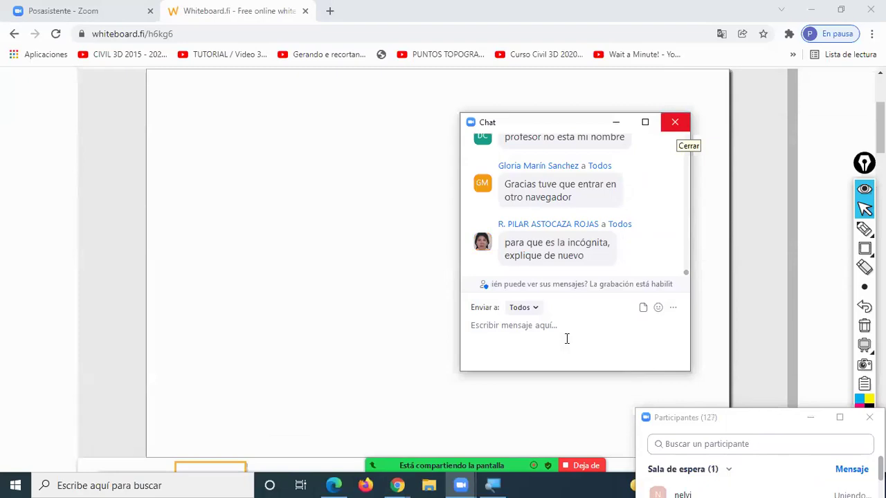
key(alt+F4)
Look over the class page and student whiteboards, and view the Zoom participants list at full size before restoring its window.
scroll(795, 227, up, 3)
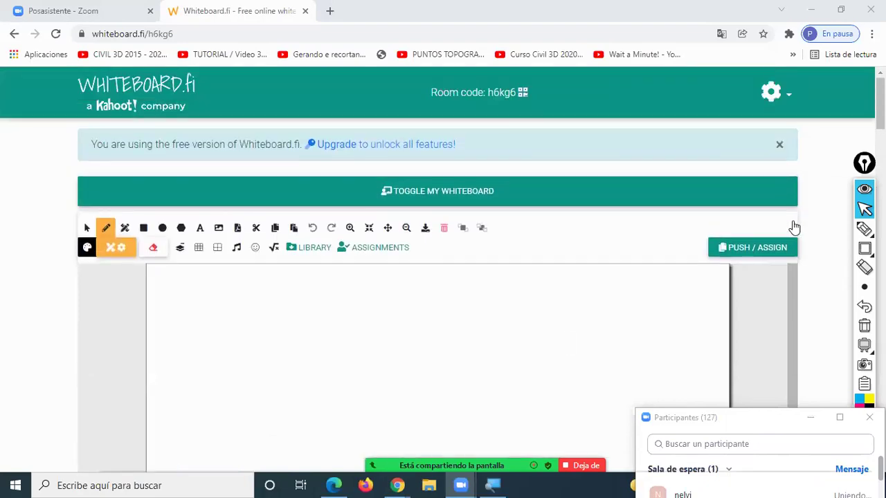
scroll(820, 228, down, 15)
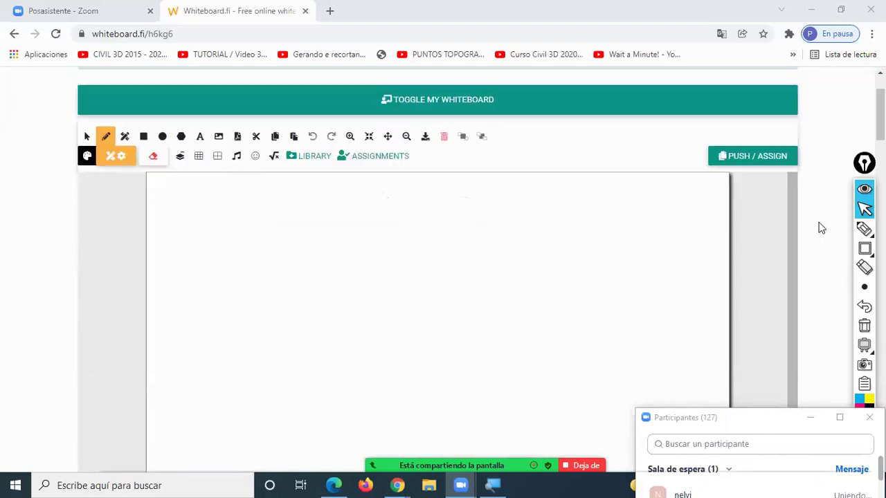
scroll(820, 229, up, 4)
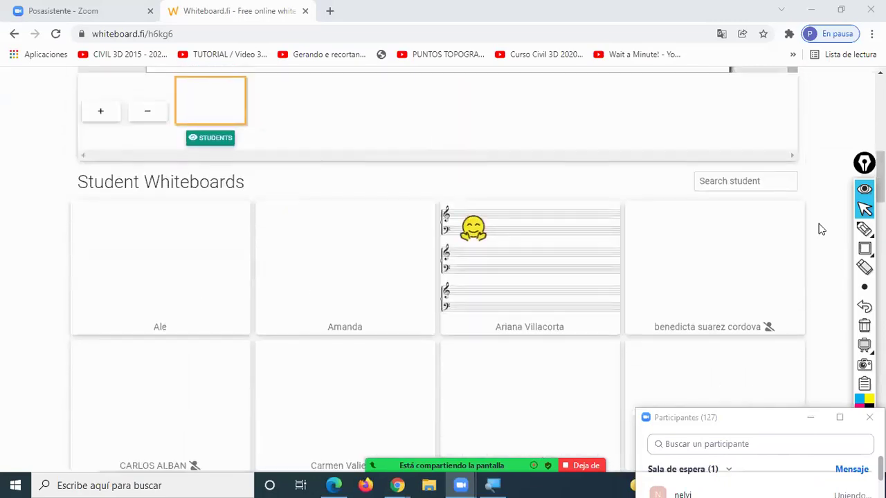
scroll(818, 231, down, 5)
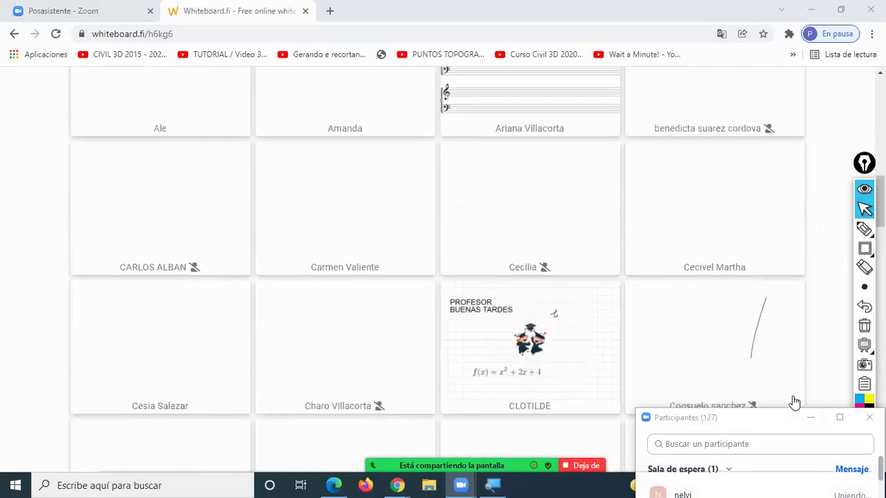
key(super+Up)
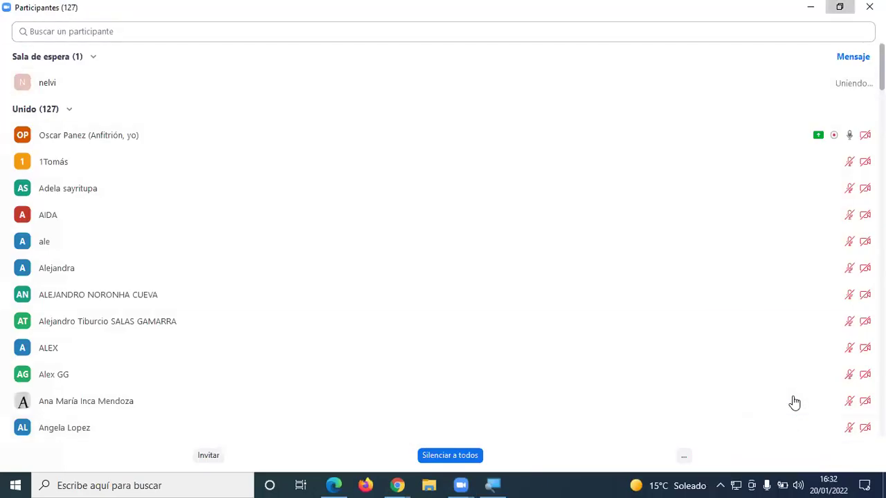
key(super+Down)
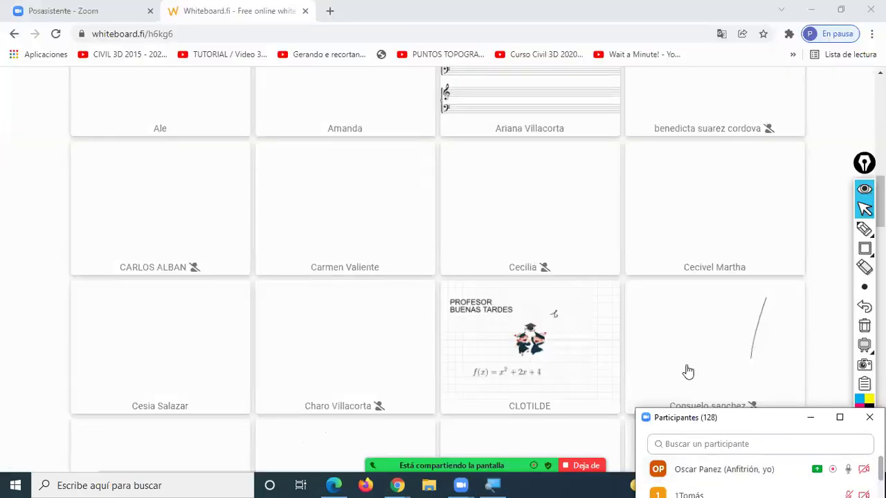
scroll(588, 251, up, 6)
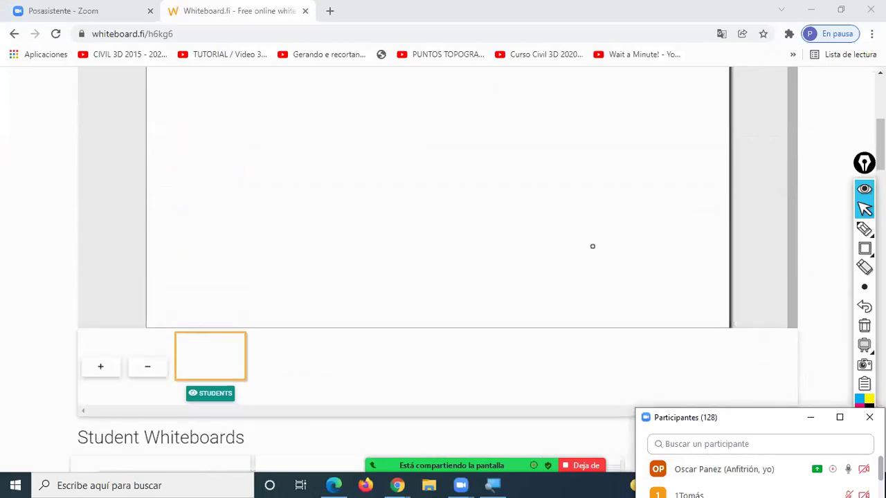
scroll(796, 211, up, 3)
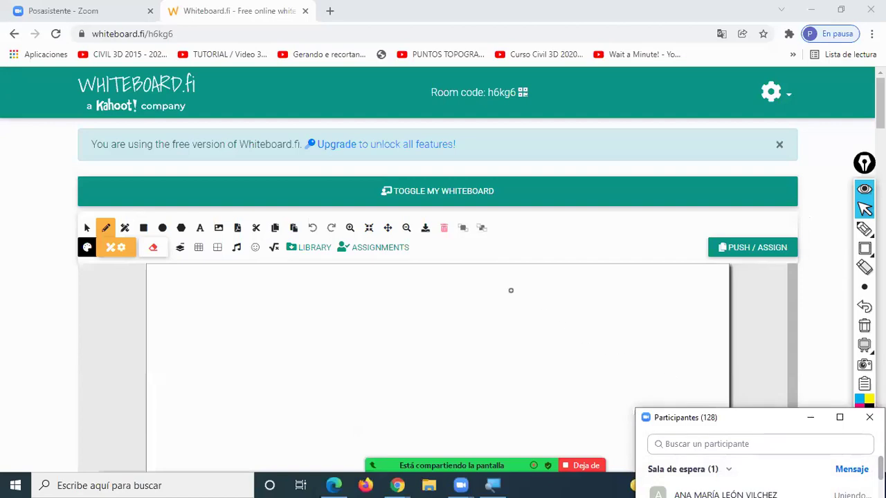
Accept the newly waiting student in the class lobby, and check the new Zoom chat messages.
scroll(821, 302, down, 5)
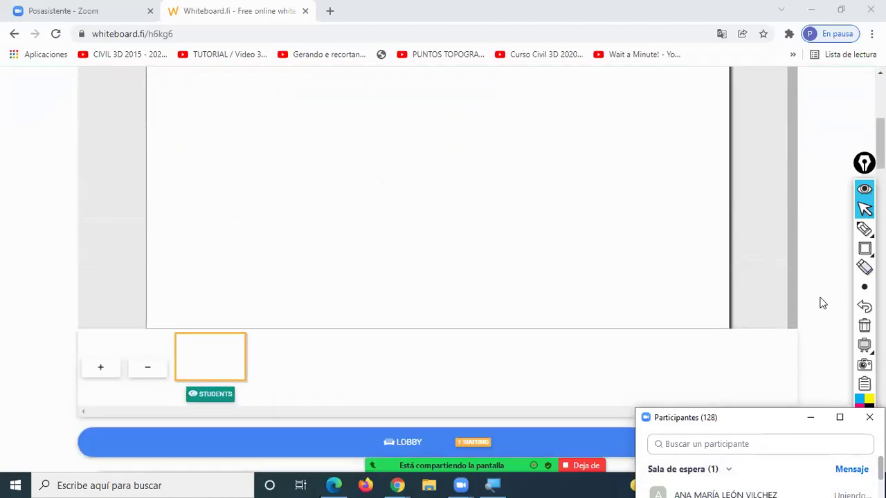
click(473, 317)
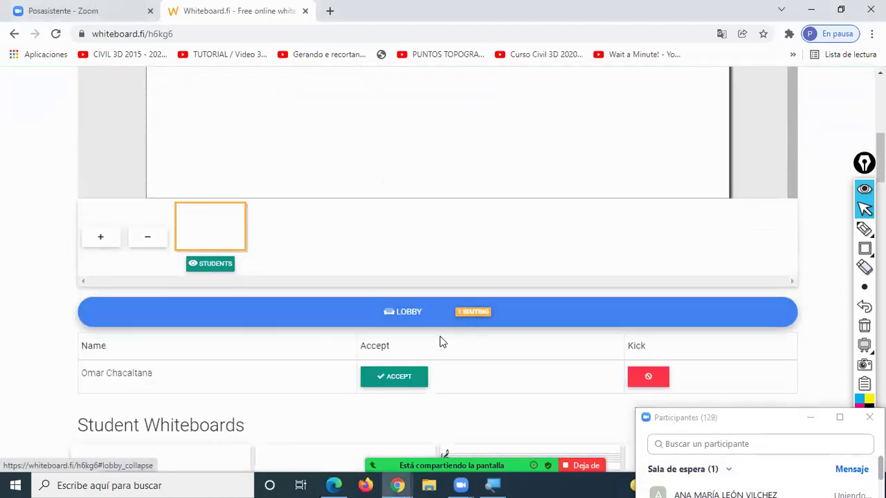
scroll(392, 307, down, 2)
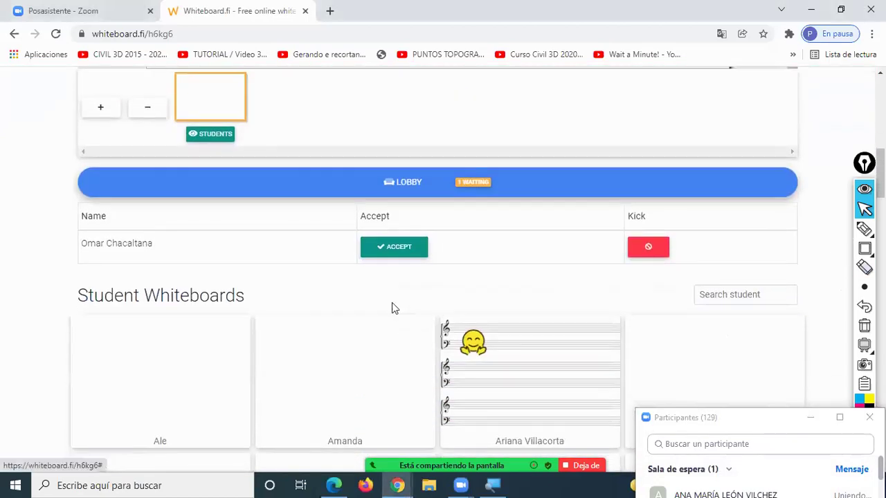
click(400, 251)
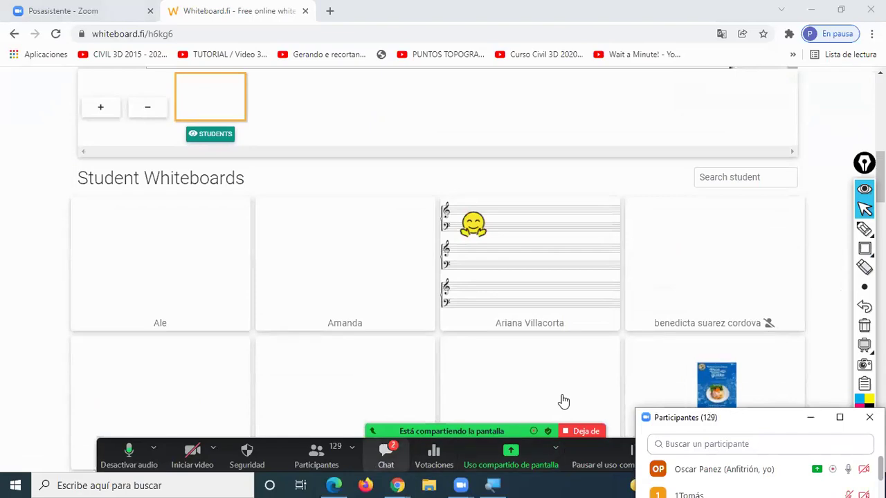
key(alt+h)
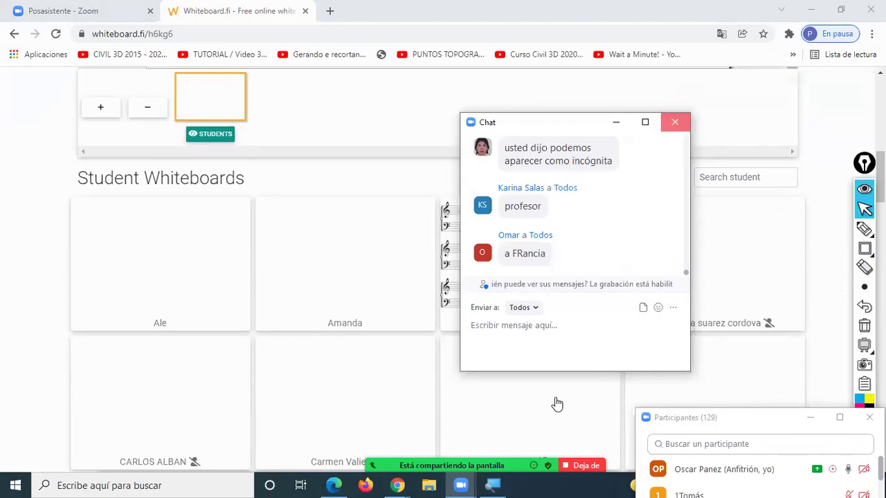
key(alt+h)
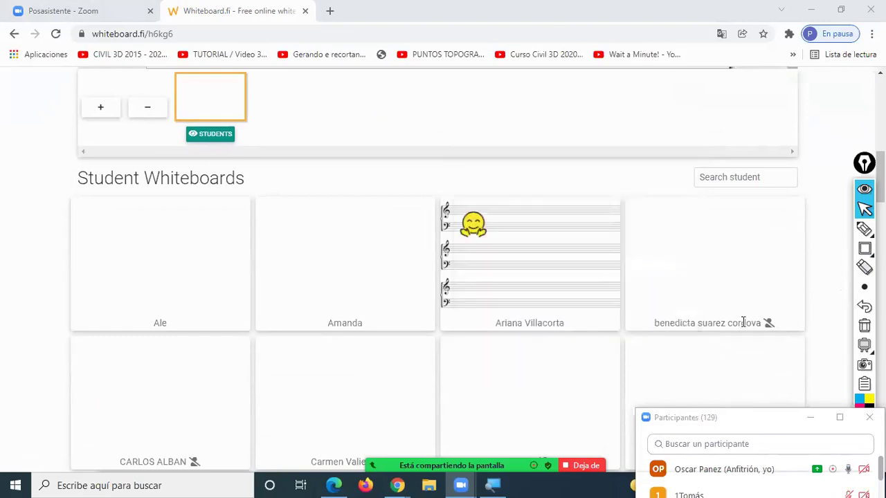
Annotate the Edge and Firefox taskbar icons as "Student" and Chrome as "Teacher" in pink, and clear the annotations.
click(864, 231)
mouse_move(408, 393)
mouse_down()
mouse_move(410, 482)
mouse_move(403, 486)
mouse_move(429, 462)
mouse_up()
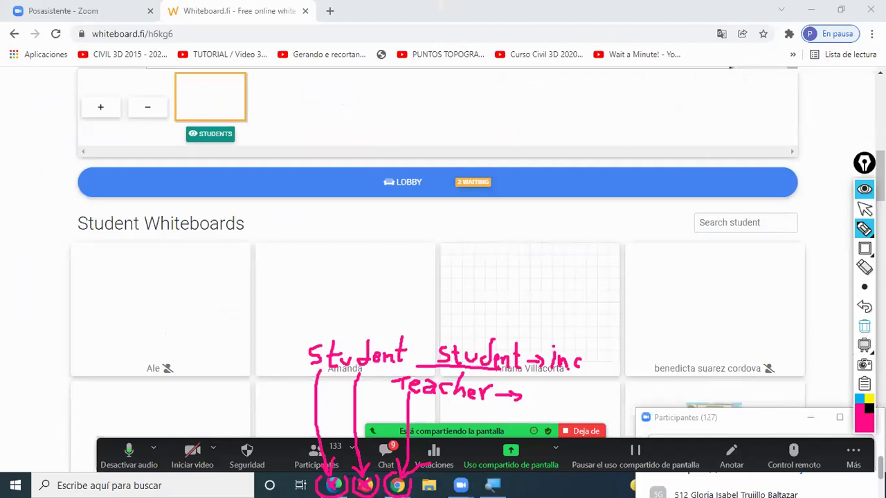
click(864, 325)
click(864, 208)
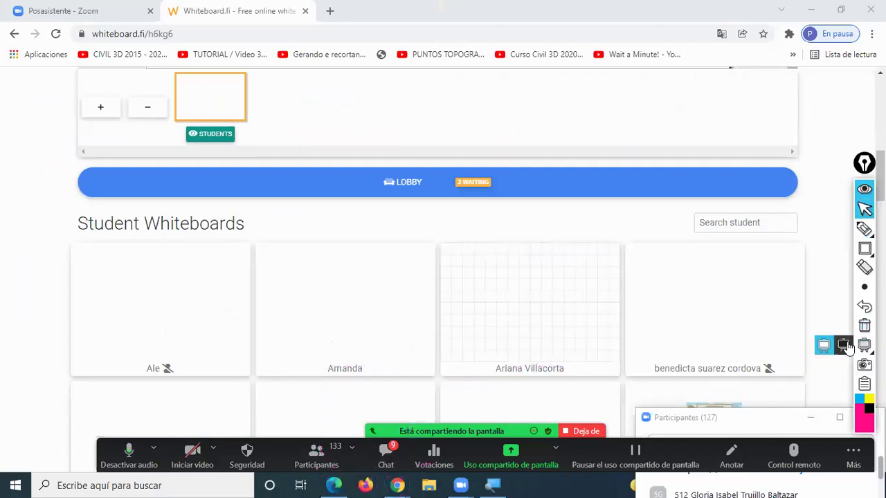
Scribble over the Edge and Firefox taskbar icons with the pink pen, and return to the pointer.
click(747, 432)
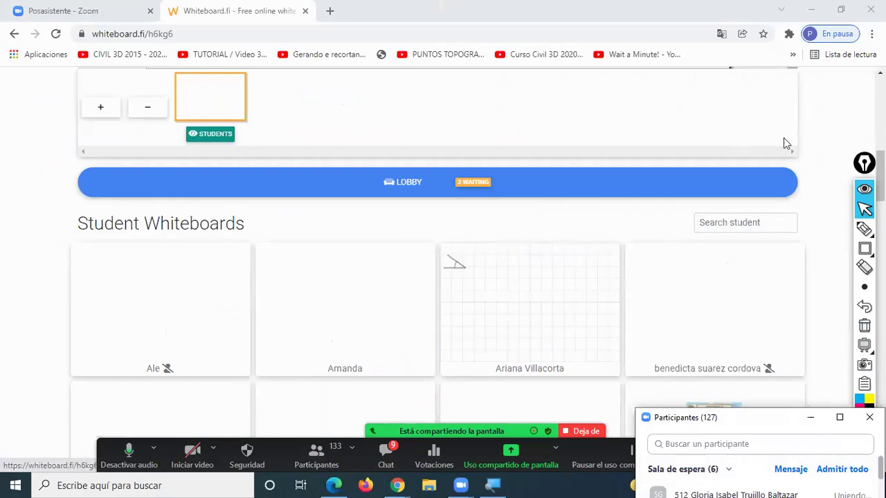
mouse_move(863, 233)
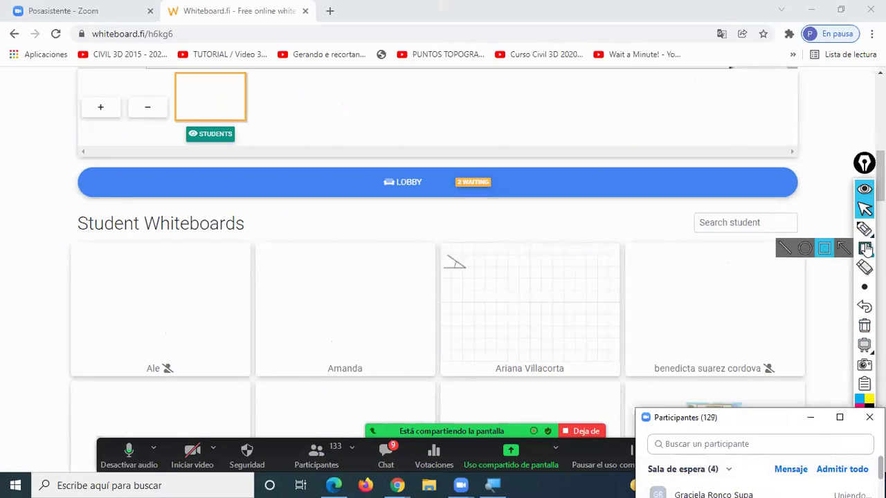
click(863, 234)
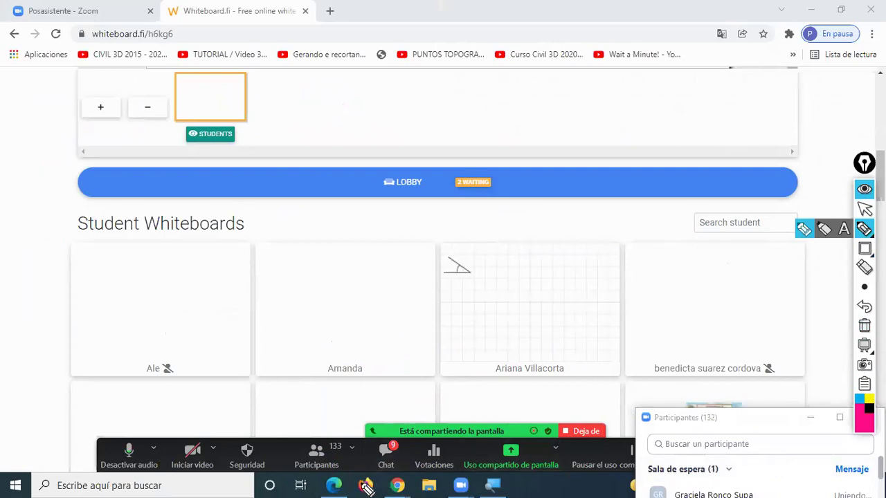
mouse_move(360, 488)
mouse_down()
mouse_move(325, 488)
mouse_move(373, 487)
mouse_move(358, 489)
mouse_up()
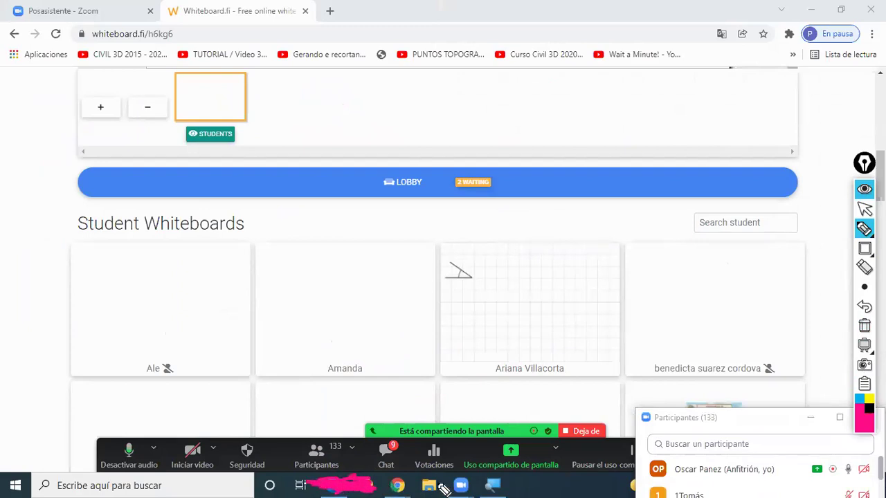
click(493, 488)
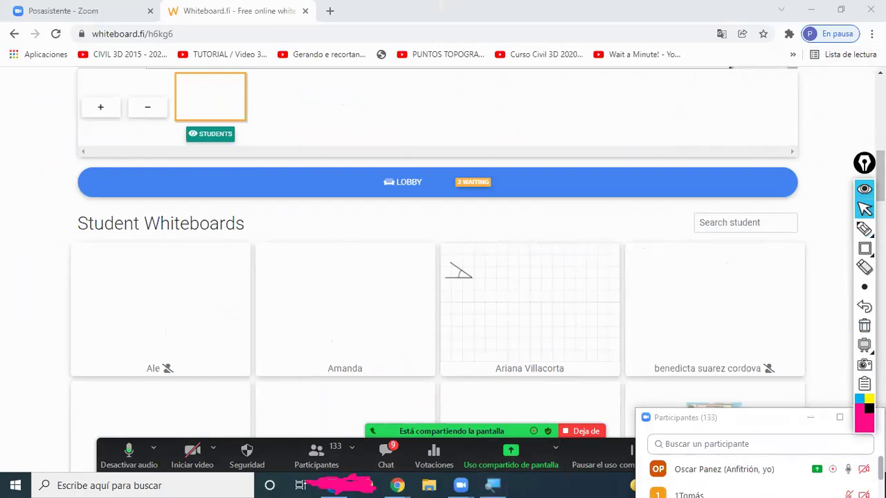
Draw a pink arrow pointing up to Chrome's three-dot control, and return to the pointer.
click(864, 229)
mouse_move(819, 166)
mouse_down()
mouse_move(870, 47)
mouse_move(859, 62)
mouse_up()
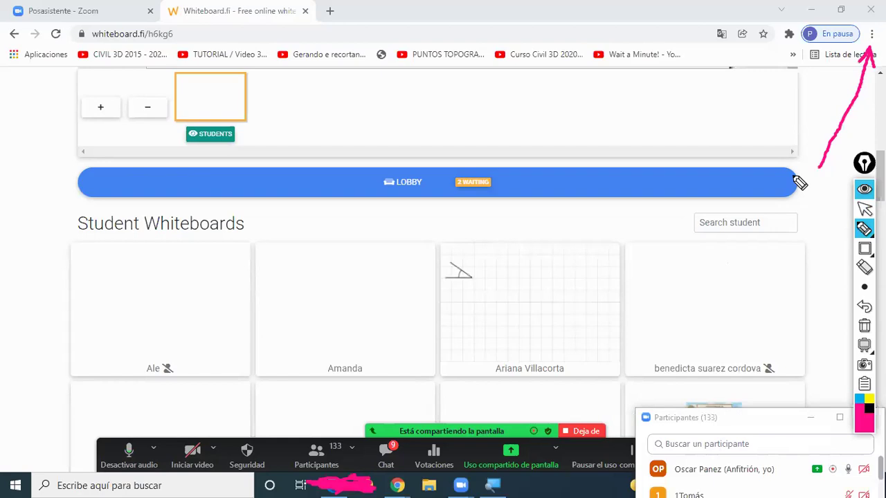
click(864, 209)
Show participants where Chrome's new incognito window option is, and open an incognito window.
click(872, 34)
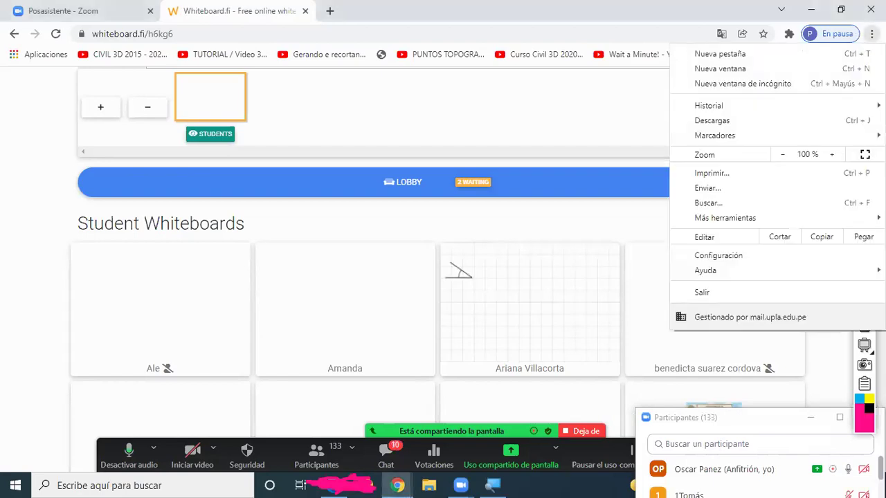
key(Escape)
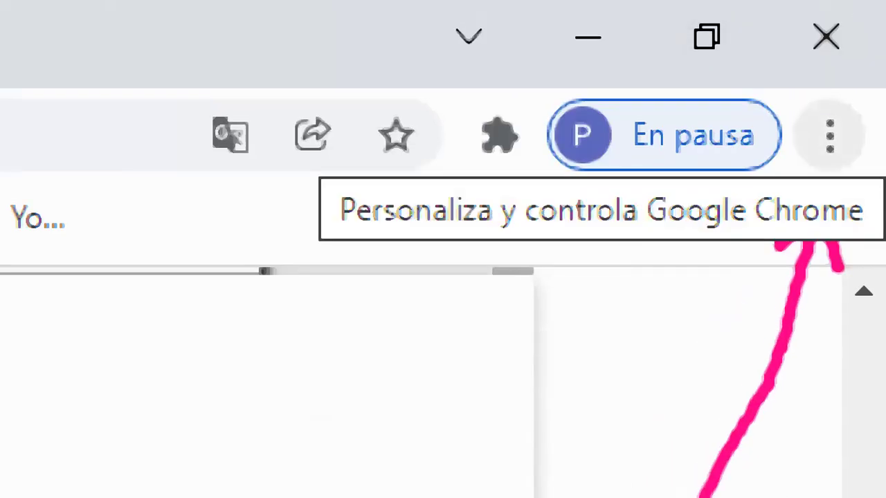
click(830, 135)
key(Down)
key(Down)
key(Down)
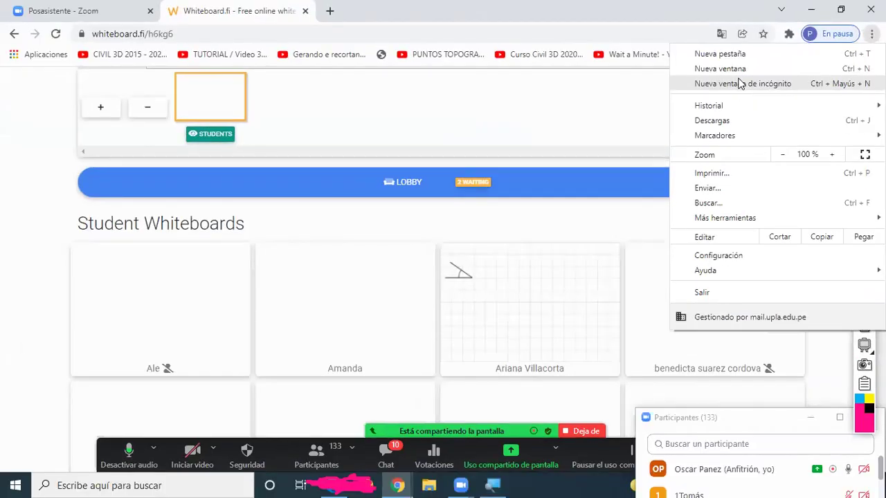
click(740, 84)
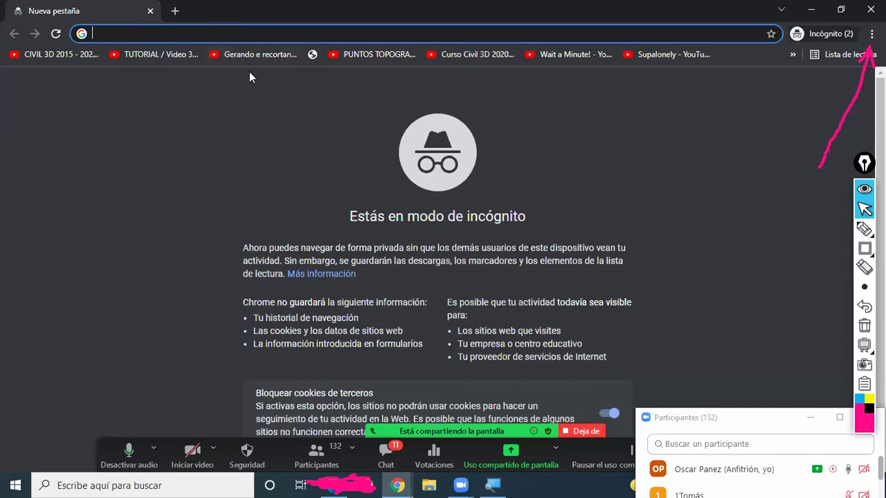
Compare the incognito window with the normal window holding the class page, and close the incognito window.
key(alt+Tab)
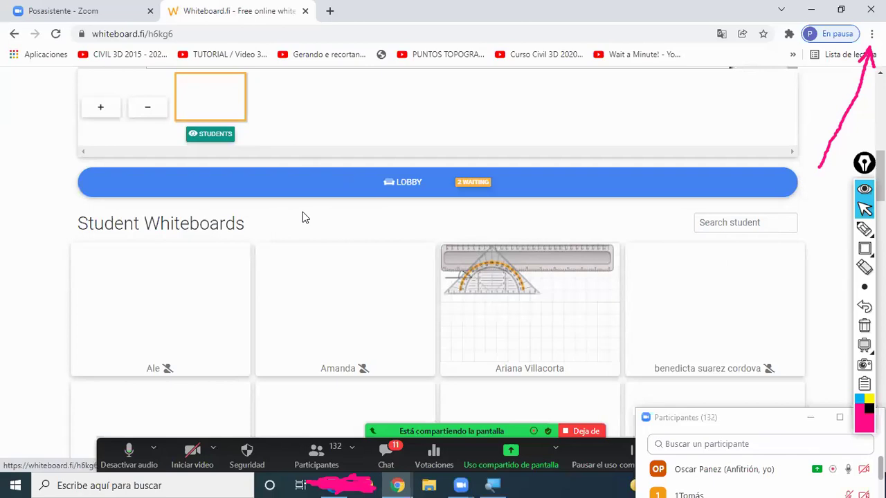
key(alt+Tab)
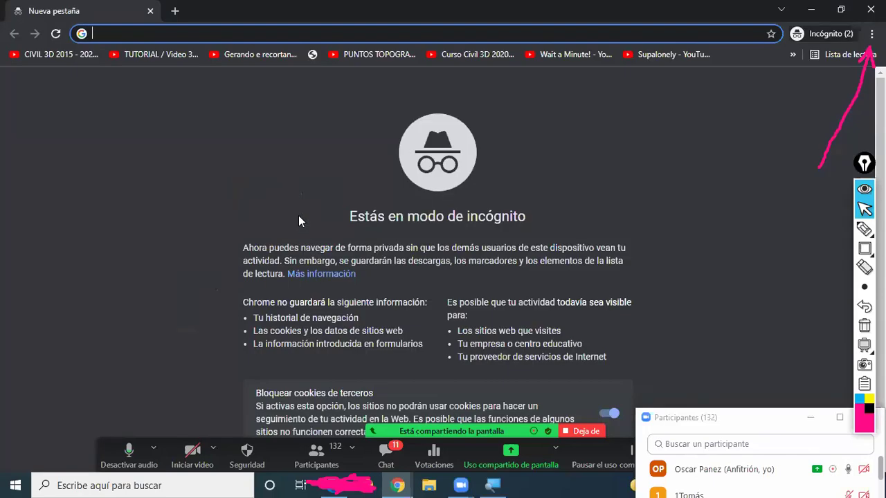
key(alt+Tab)
key(alt+Tab)
key(alt+Tab)
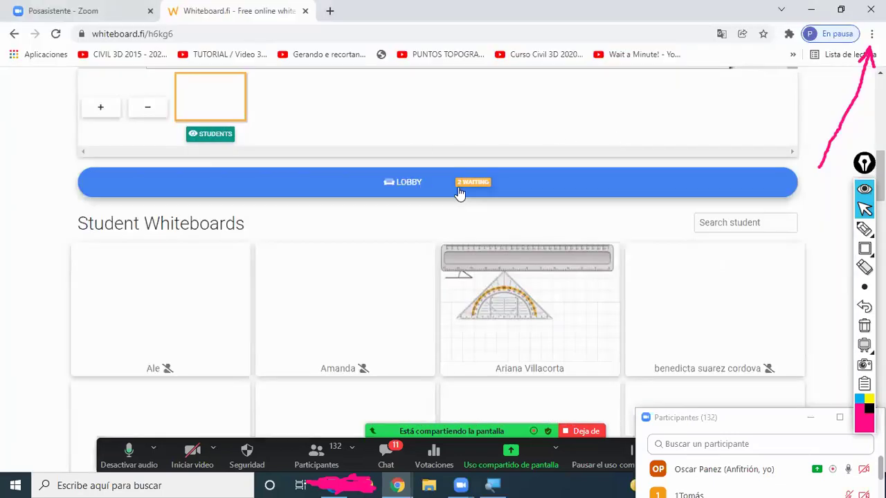
key(alt+Tab)
key(alt+Tab)
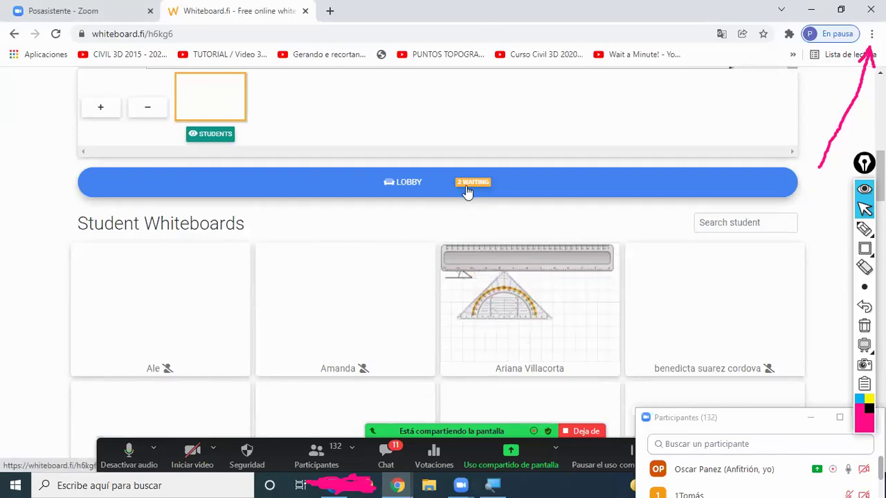
key(alt+Tab)
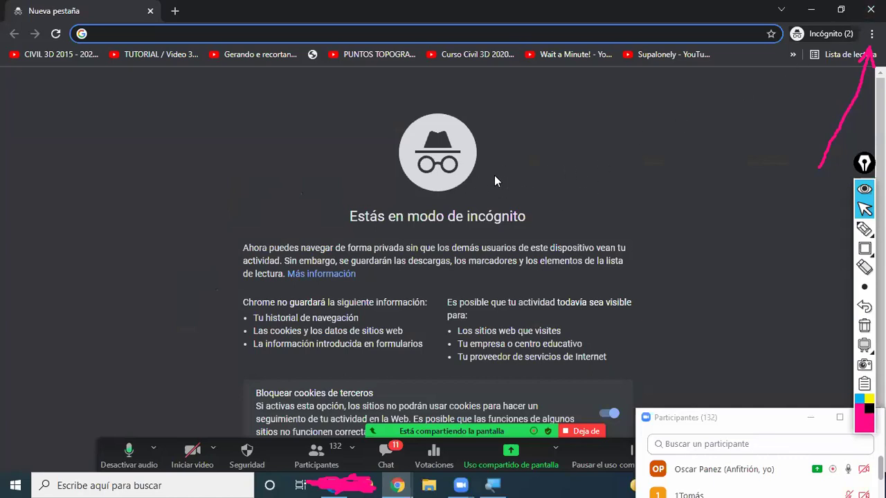
click(870, 10)
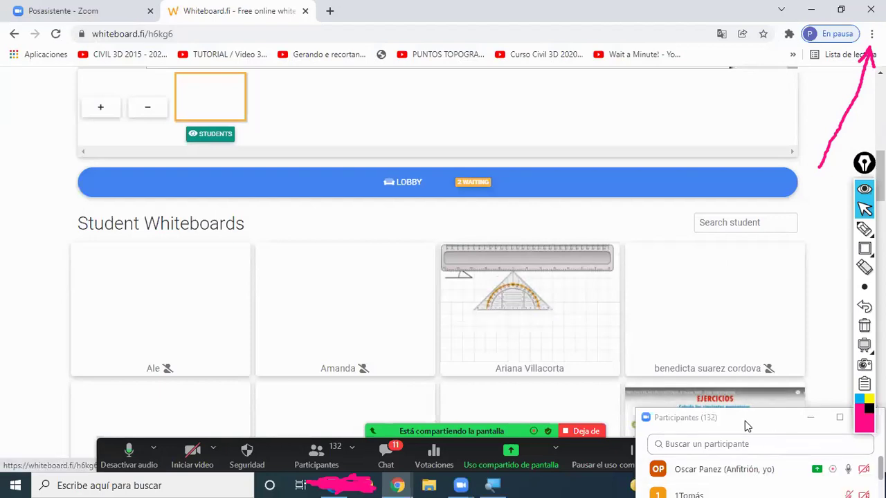
Open the lobby list and accept both waiting students into the class.
click(445, 187)
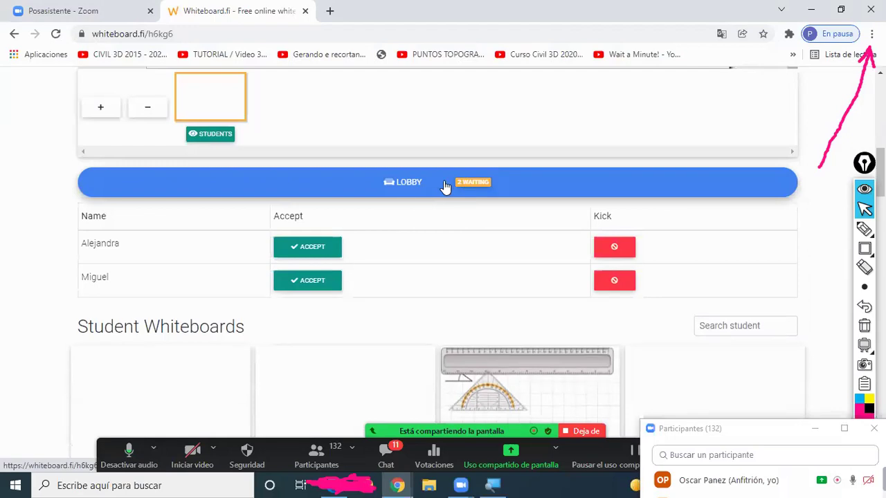
click(302, 249)
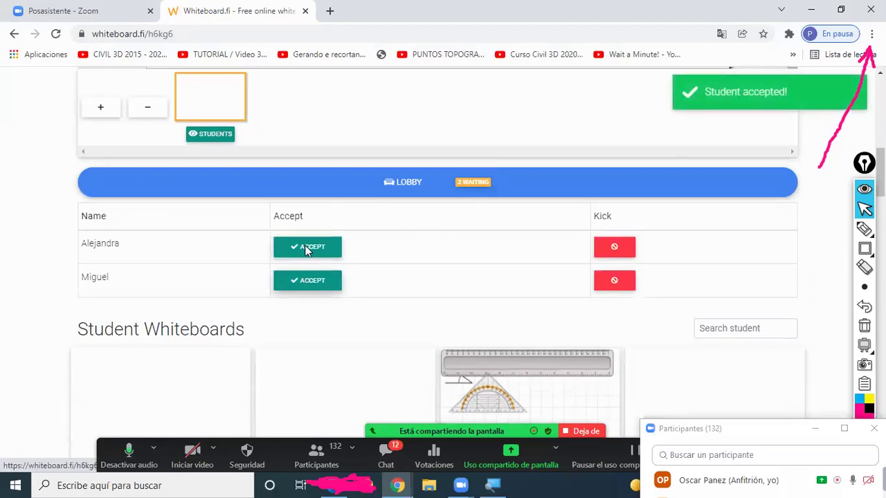
click(281, 251)
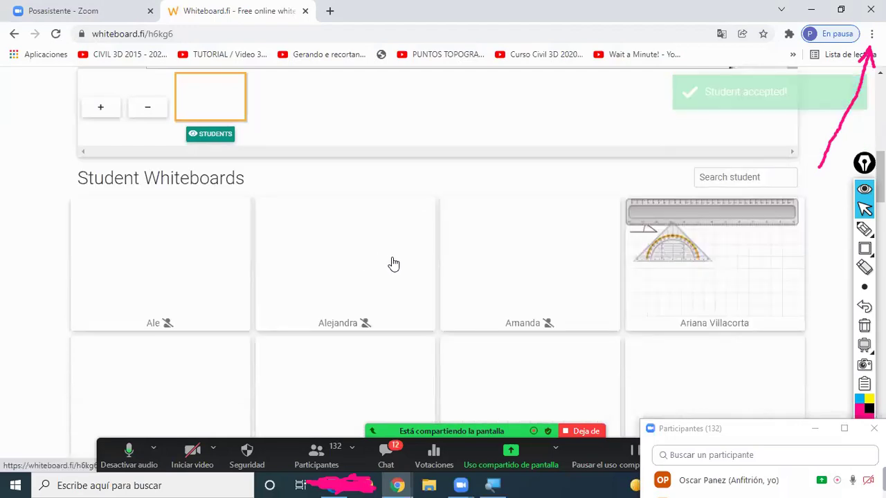
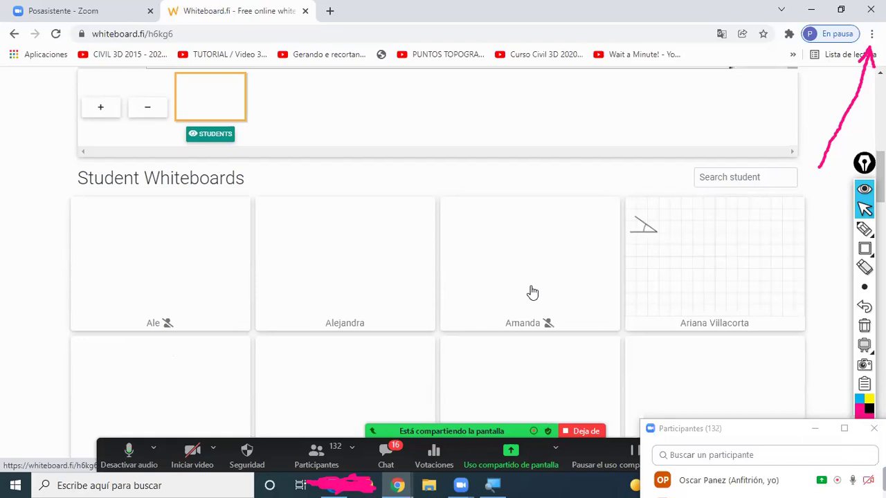
Draw a pink rectangle around the first row of student whiteboards, and clear all the pink screen annotations.
scroll(536, 276, down, 1)
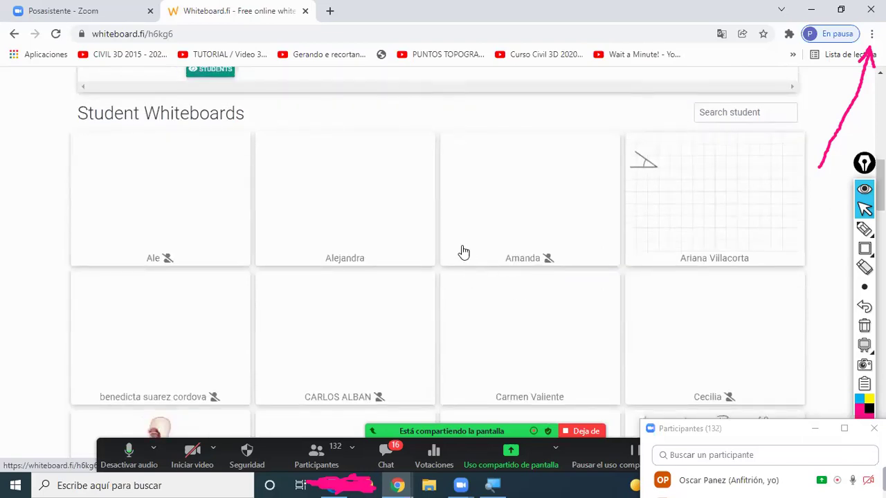
click(865, 250)
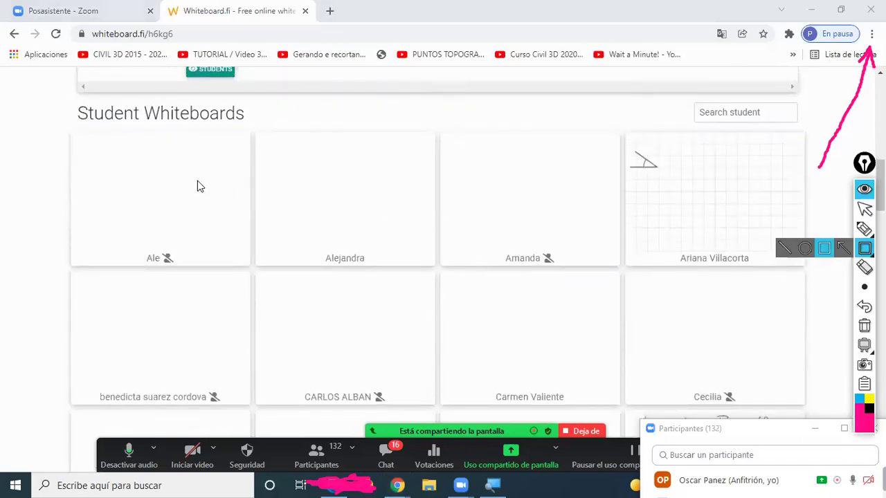
mouse_move(61, 125)
mouse_down()
mouse_move(87, 256)
mouse_move(536, 334)
mouse_move(807, 311)
mouse_up()
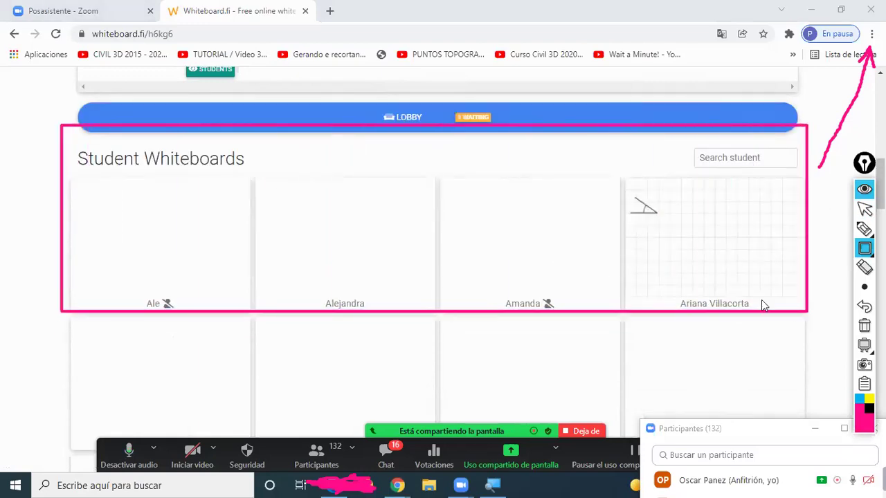
click(864, 325)
Frame the first and second rows of student whiteboards with separate pink rectangles, and clear both frames.
click(865, 248)
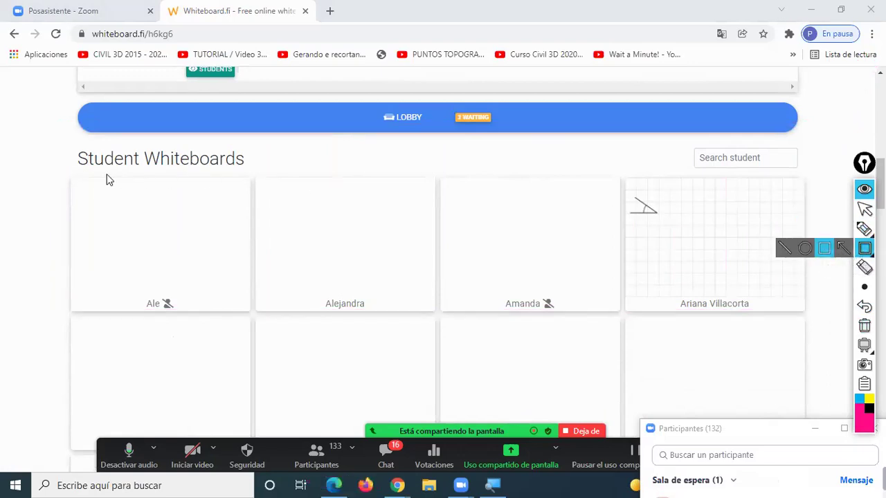
mouse_move(63, 180)
mouse_down()
mouse_move(439, 286)
mouse_move(807, 307)
mouse_up()
drag(60, 320, 816, 430)
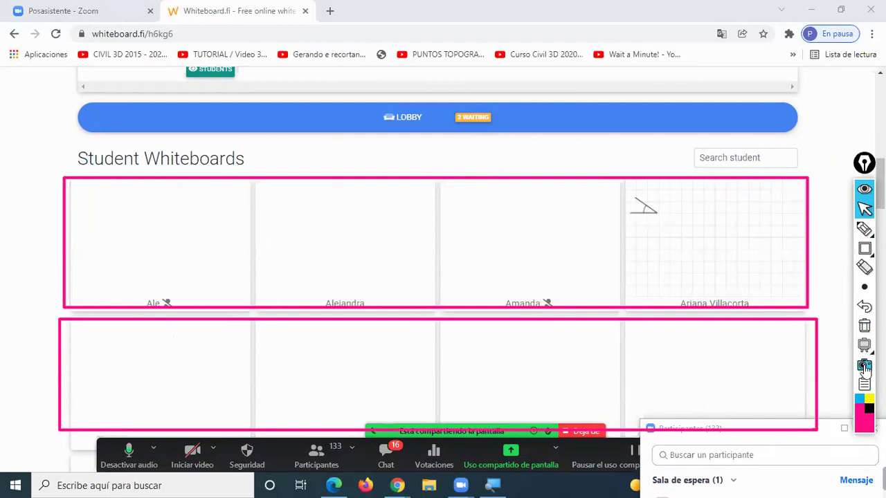
click(864, 325)
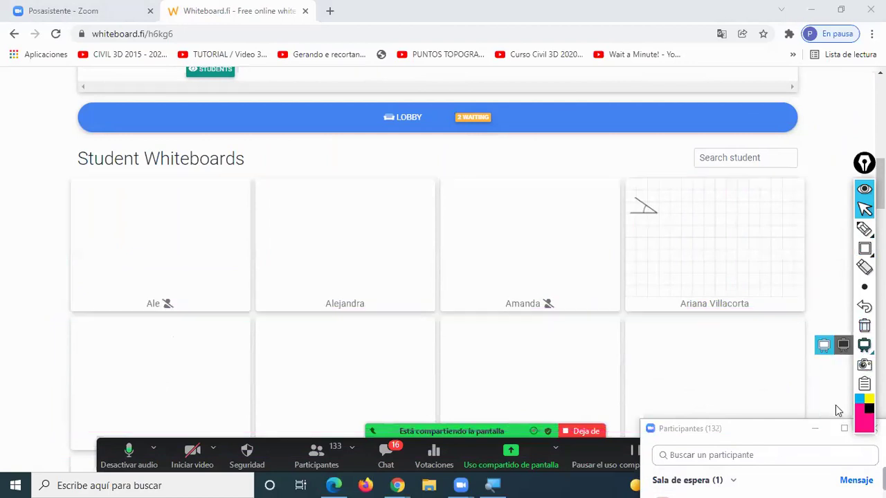
Expand the lobby above the student whiteboards and admit the two newly waiting students.
click(472, 117)
click(473, 188)
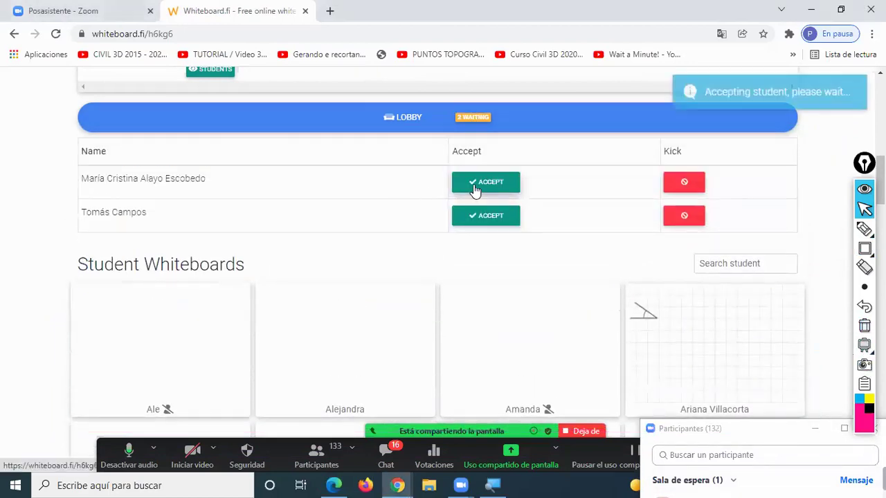
click(480, 215)
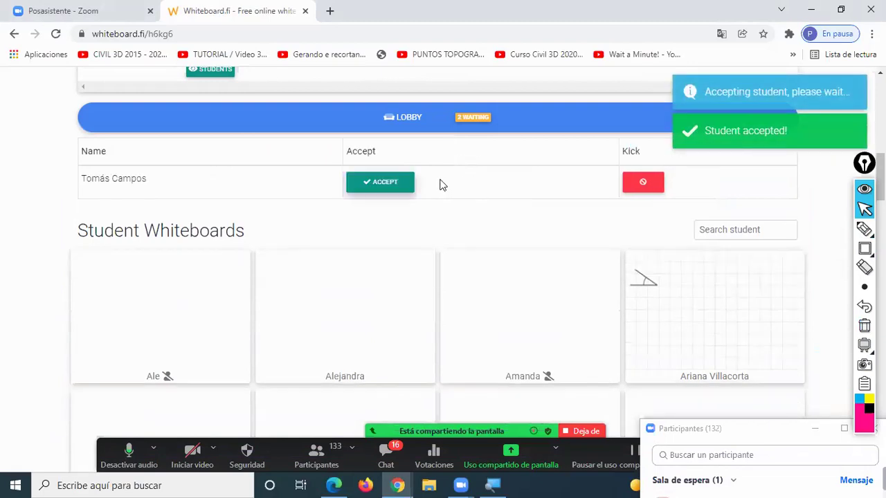
Review every student's whiteboard from the first row to the end of the class list.
scroll(514, 218, up, 2)
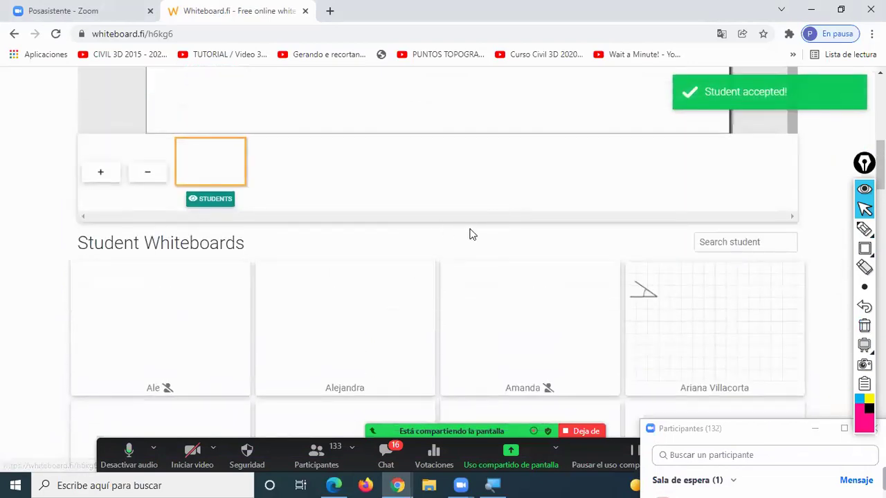
mouse_move(863, 229)
scroll(864, 229, down, 2)
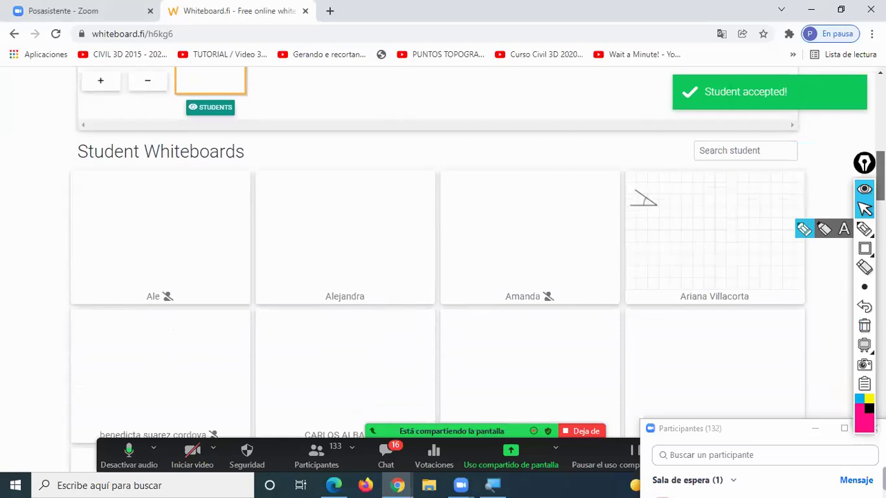
scroll(399, 265, up, 1)
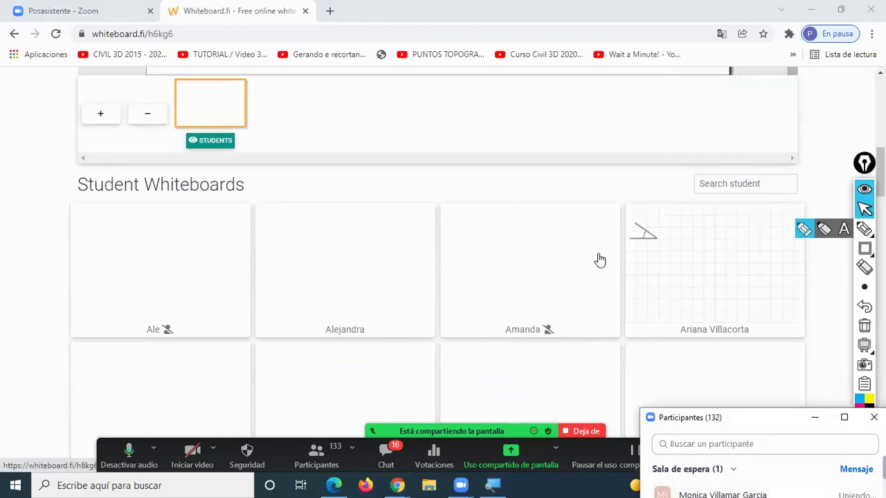
scroll(599, 259, down, 1)
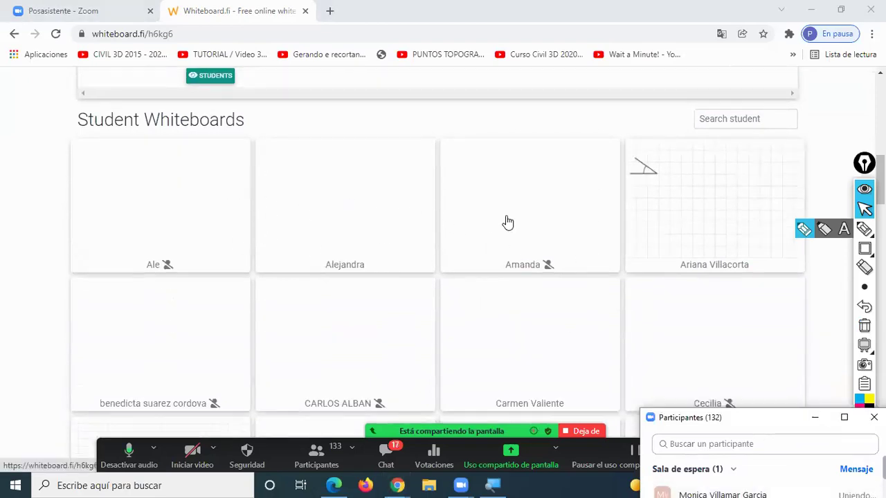
scroll(587, 231, down, 2)
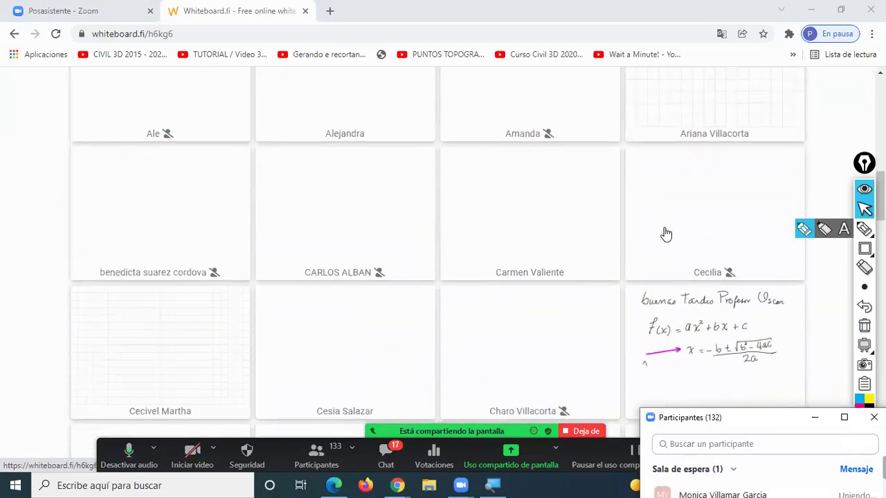
scroll(665, 234, down, 3)
scroll(702, 254, down, 2)
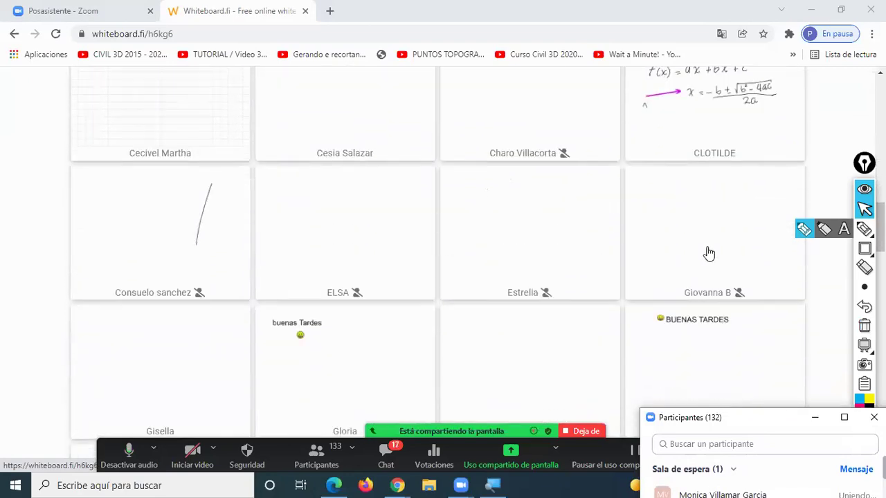
scroll(597, 248, down, 2)
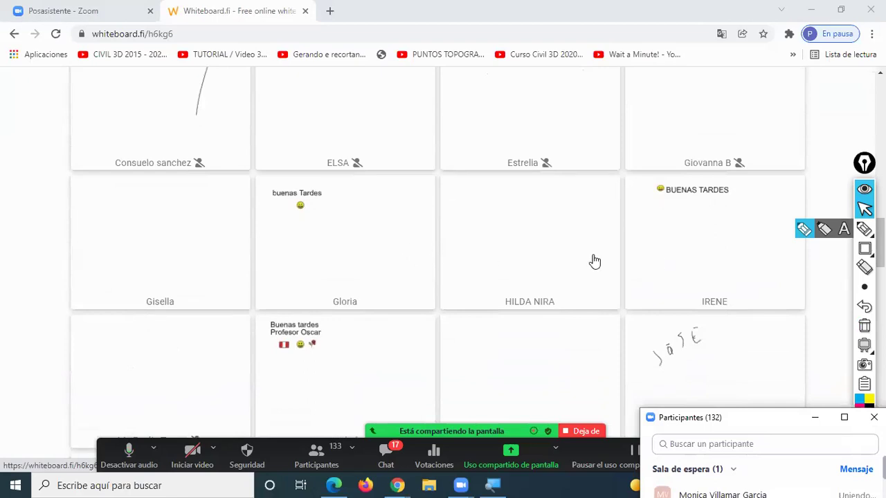
scroll(705, 269, down, 2)
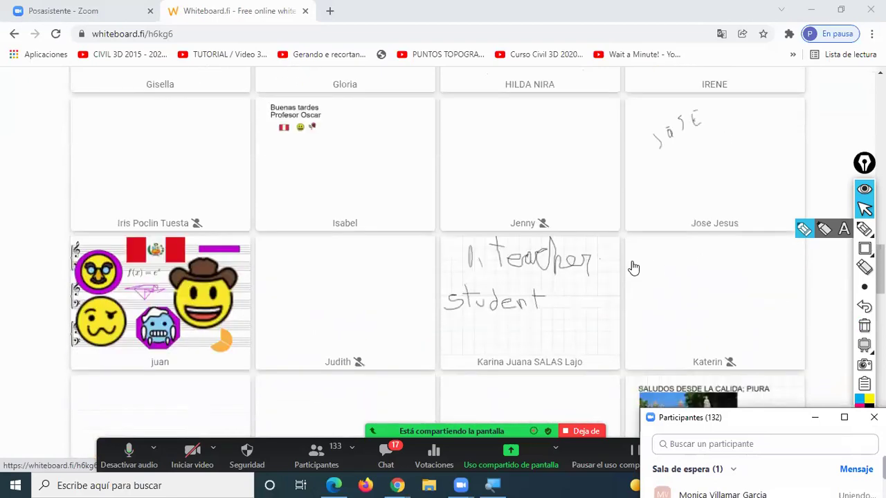
scroll(628, 266, down, 2)
scroll(567, 266, down, 3)
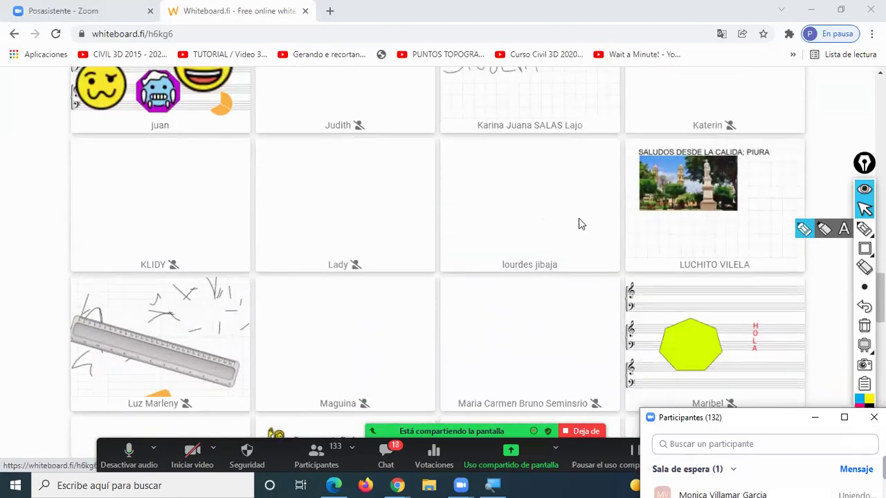
scroll(639, 272, down, 1)
scroll(572, 273, down, 3)
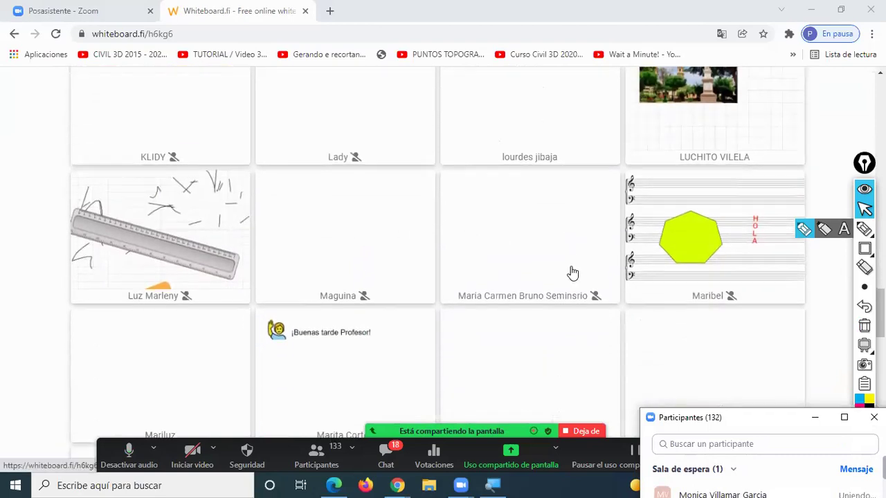
scroll(674, 249, down, 1)
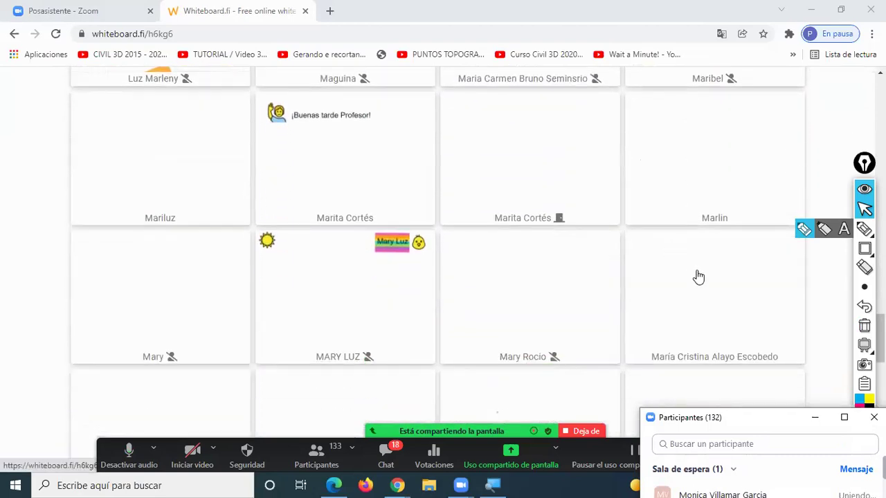
scroll(631, 280, down, 2)
scroll(632, 280, down, 1)
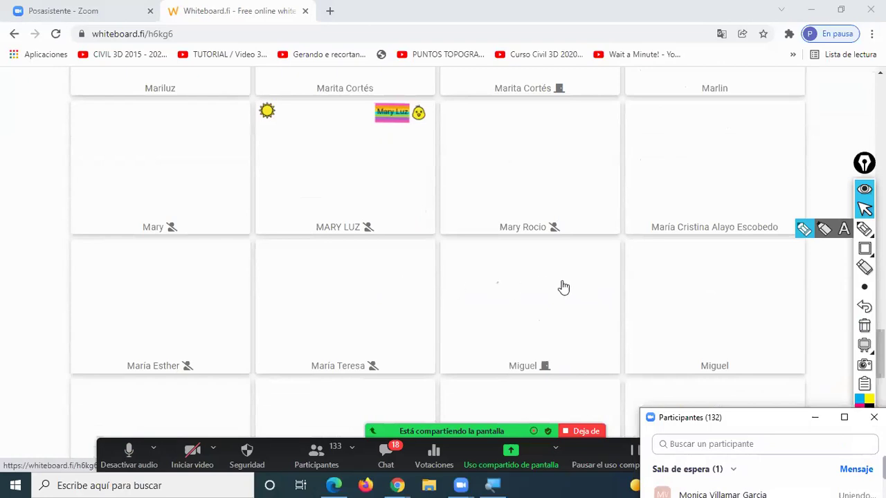
scroll(595, 289, down, 3)
scroll(621, 278, down, 2)
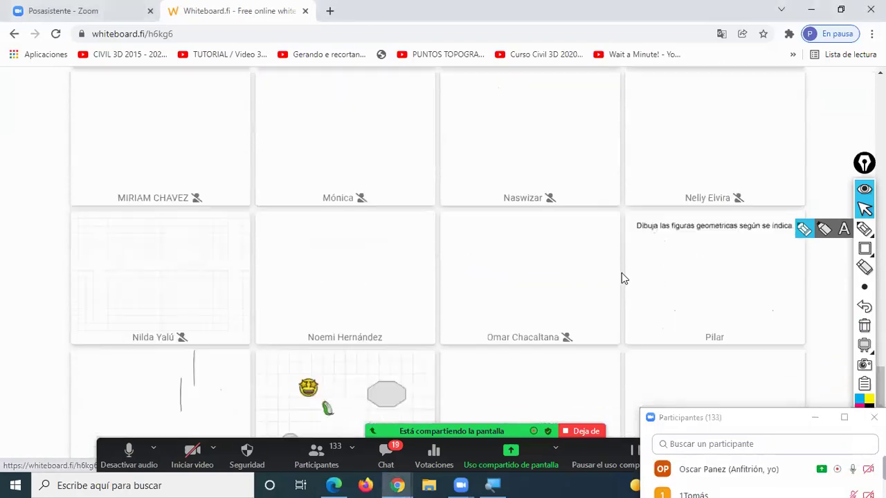
scroll(618, 275, down, 2)
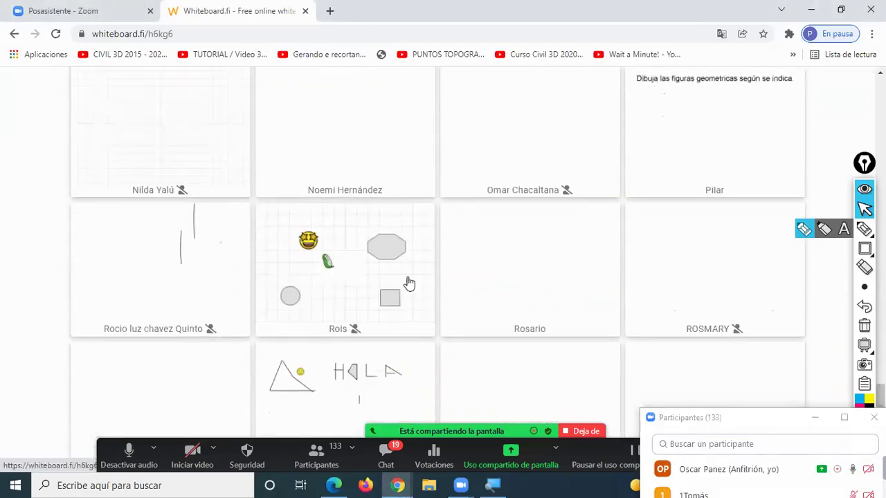
scroll(601, 278, down, 3)
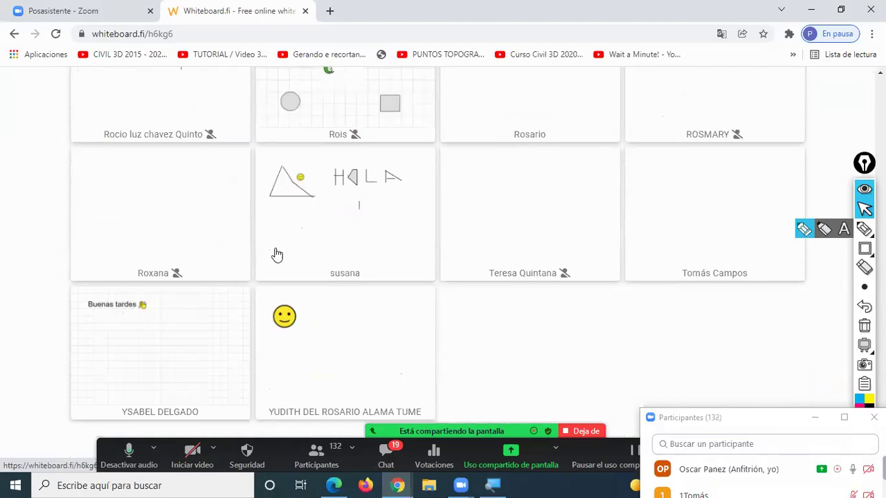
scroll(194, 353, down, 1)
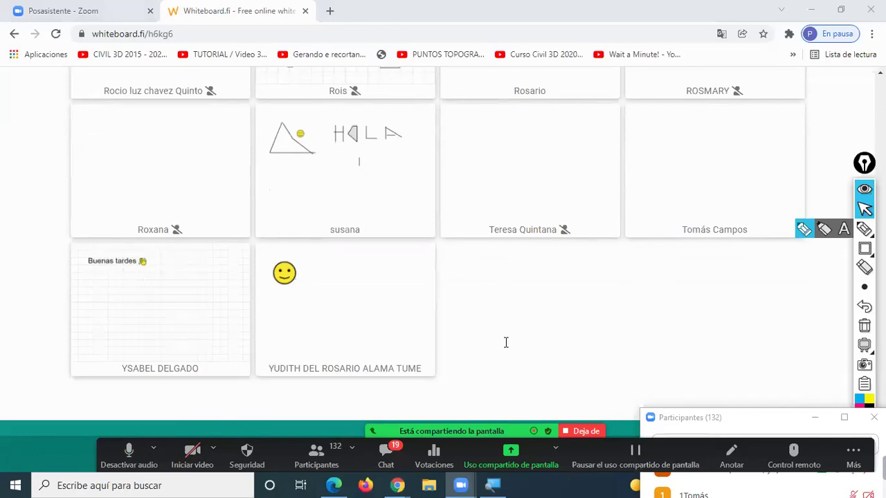
key(alt+h)
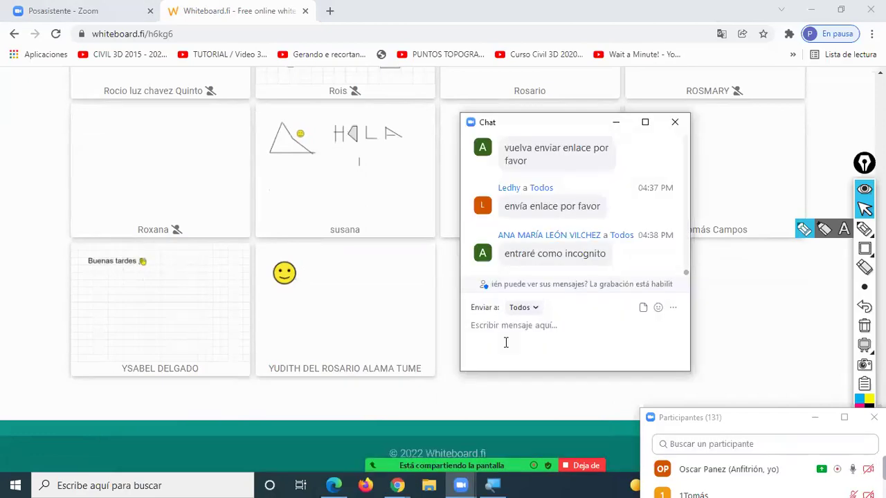
text(https://whiteboard.fi/h6kg6)
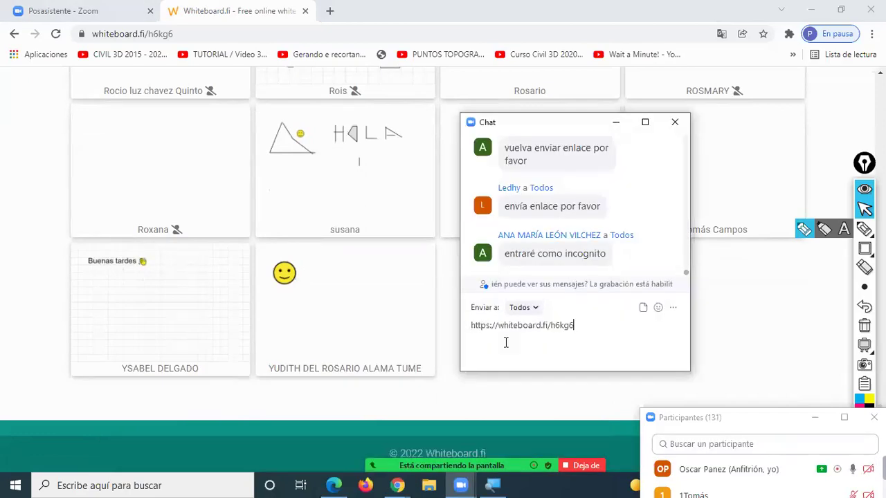
key(Return)
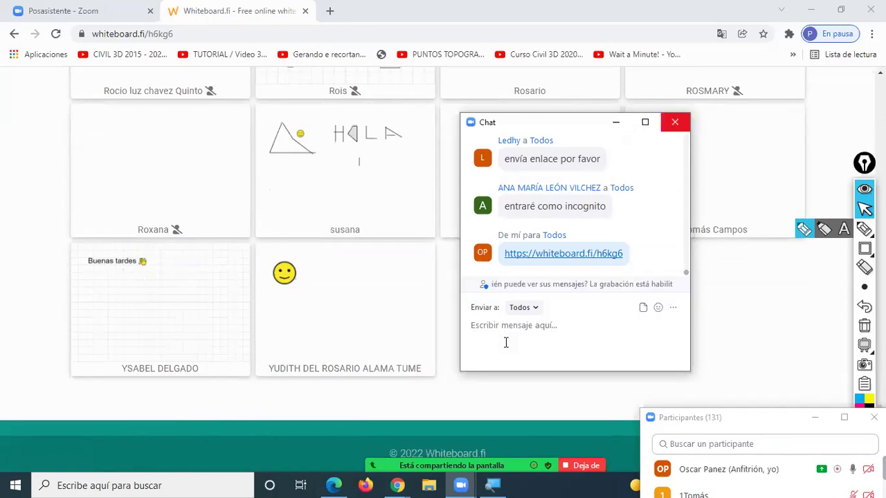
key(alt+h)
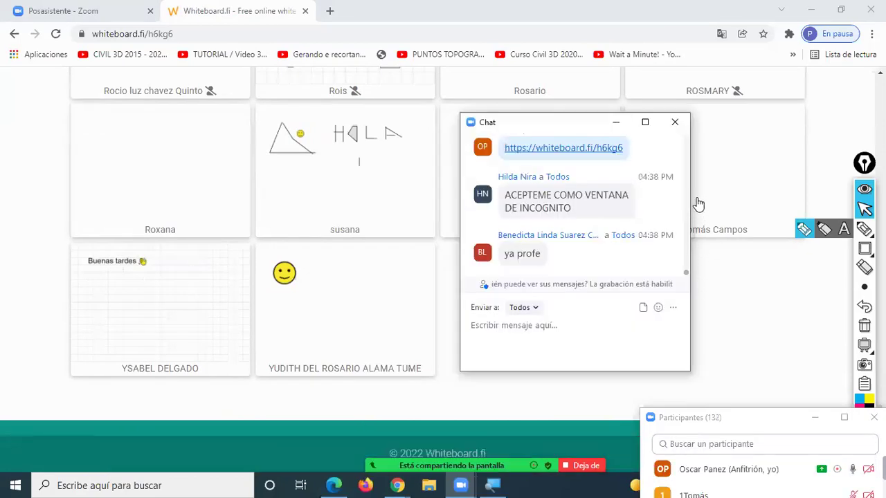
click(675, 122)
Expand the lobby above the student whiteboards and admit all the waiting students one after another, starting with the first in the list.
scroll(543, 339, up, 13)
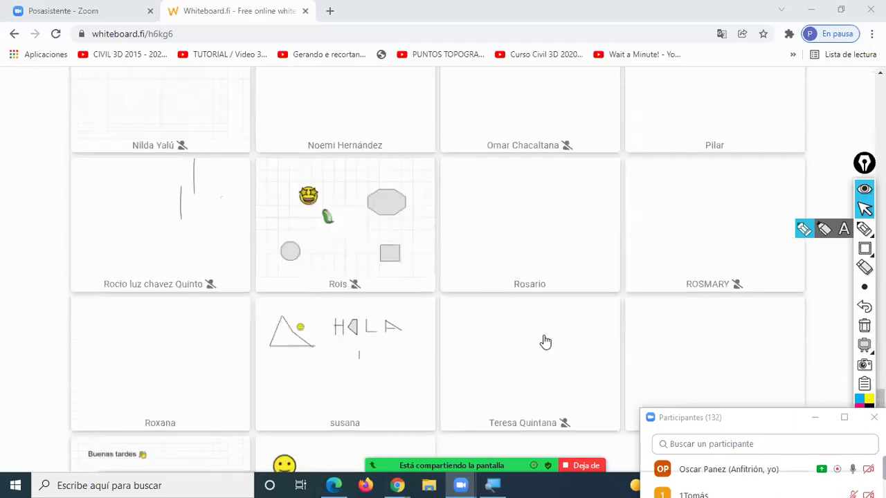
scroll(546, 341, up, 12)
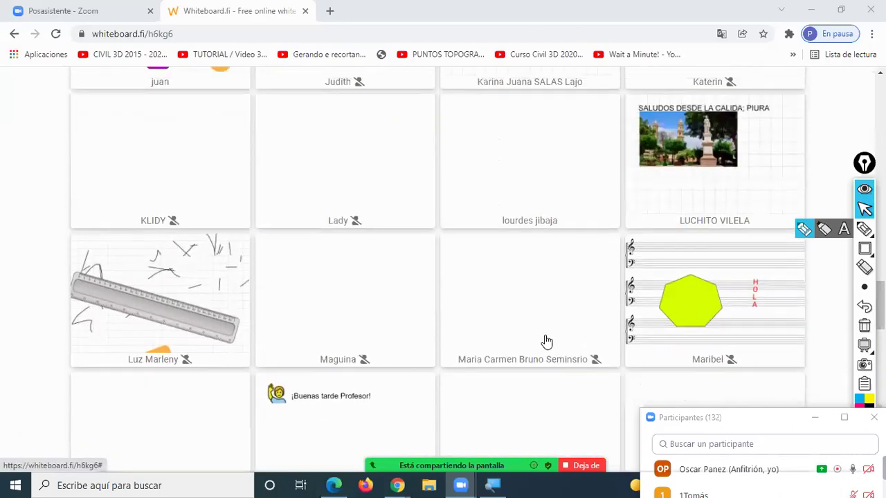
scroll(546, 341, up, 9)
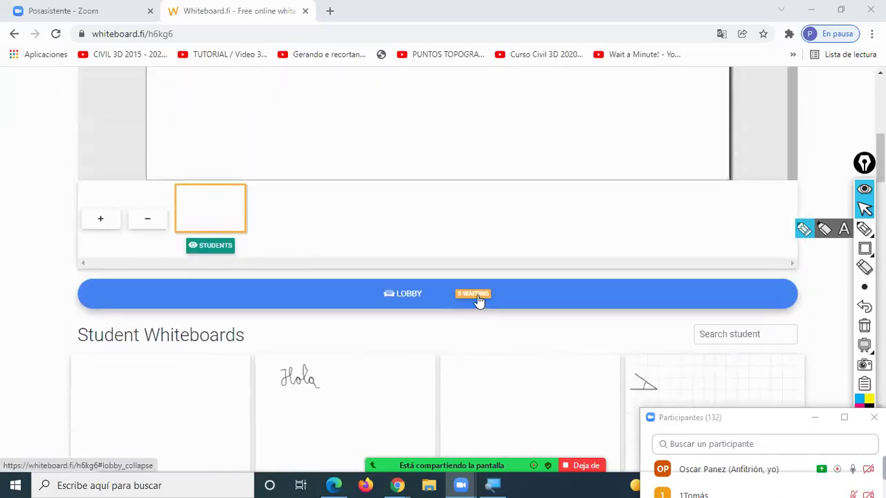
click(477, 298)
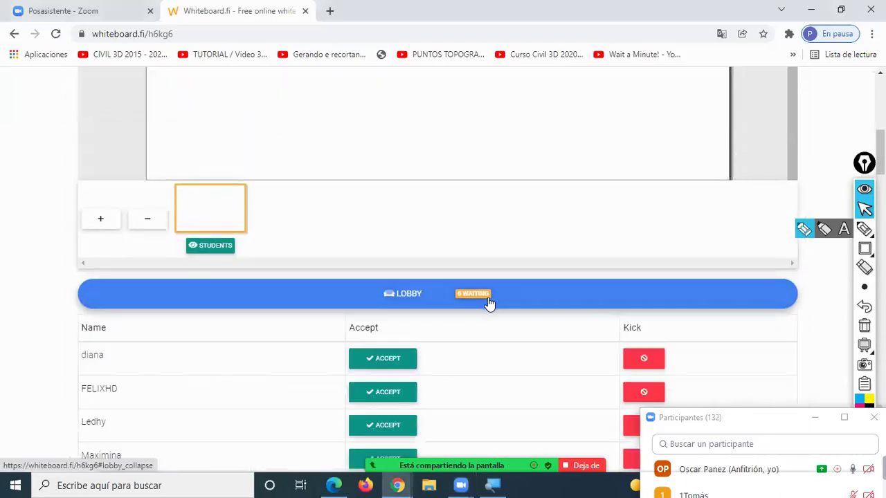
scroll(514, 332, down, 3)
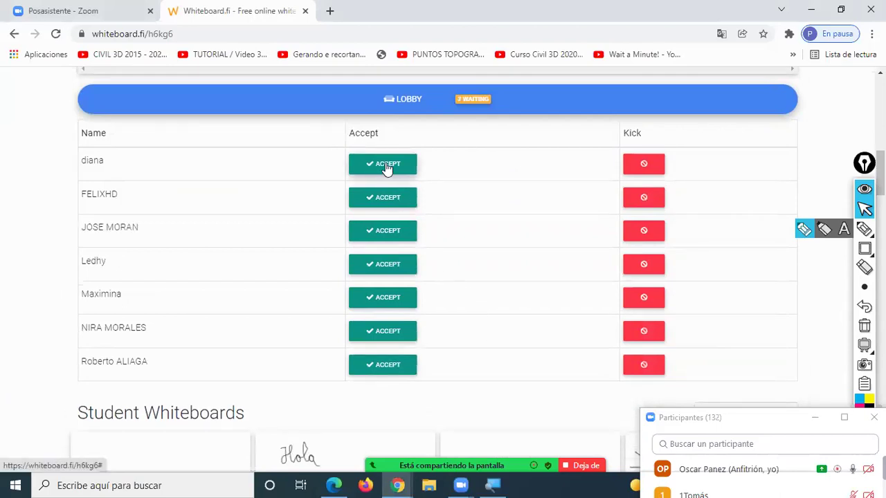
click(387, 169)
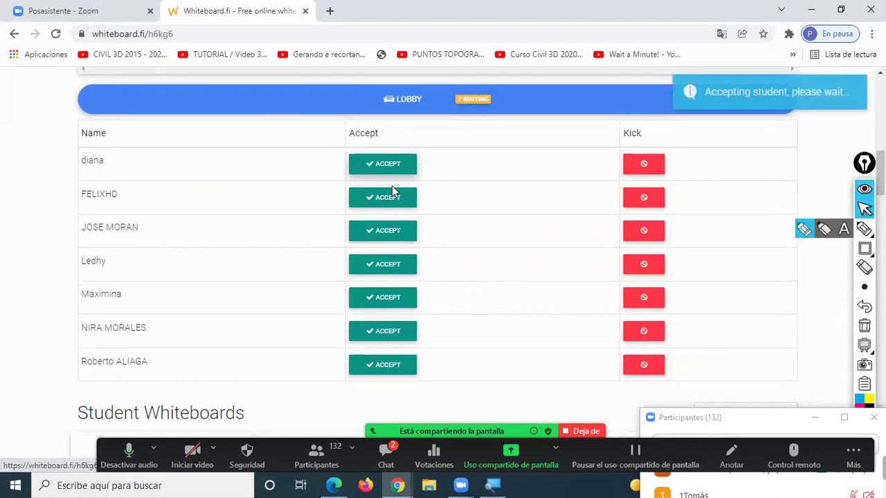
click(389, 171)
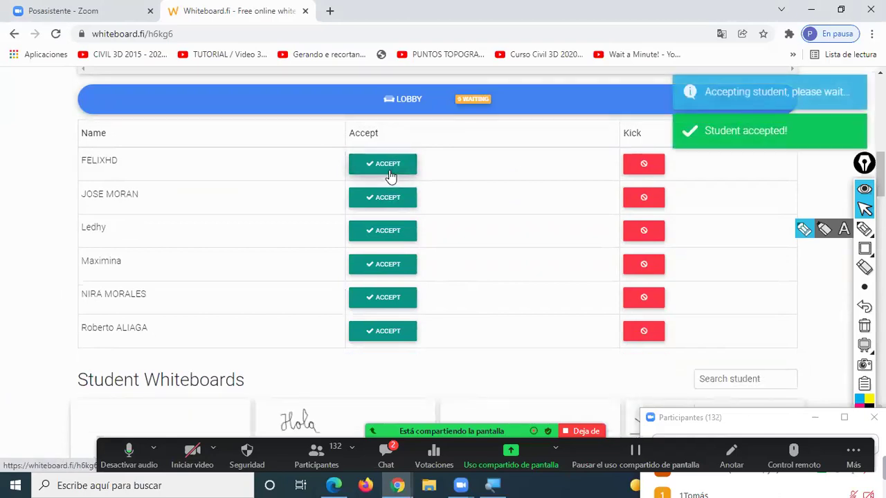
click(391, 173)
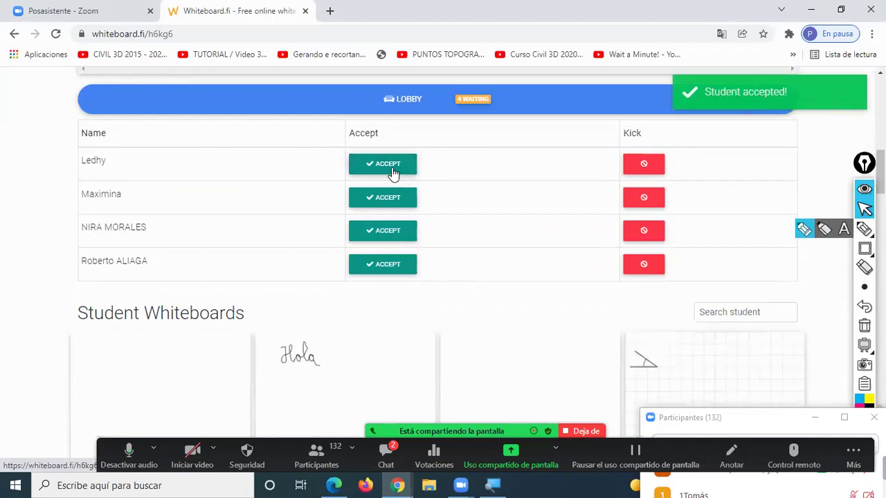
click(391, 170)
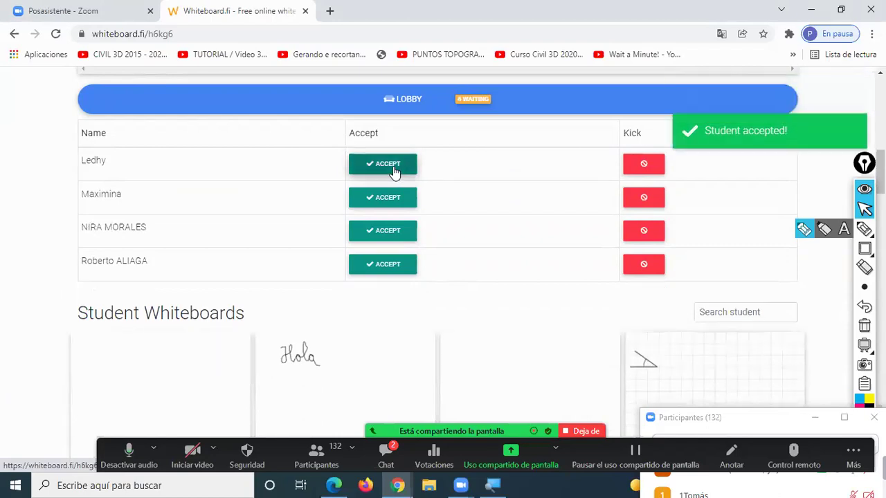
click(393, 171)
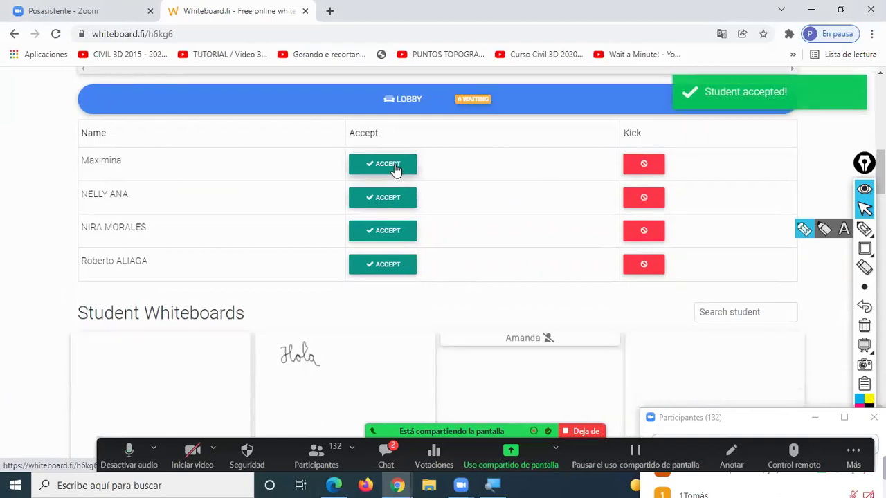
click(395, 171)
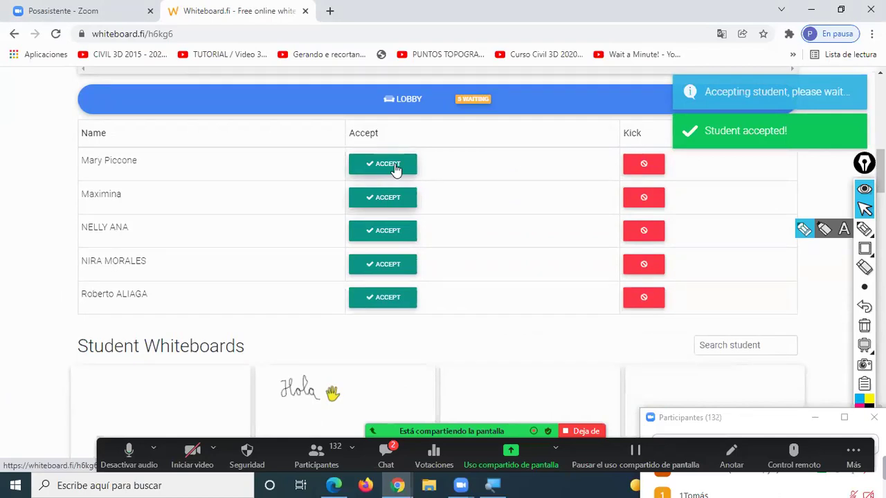
click(395, 171)
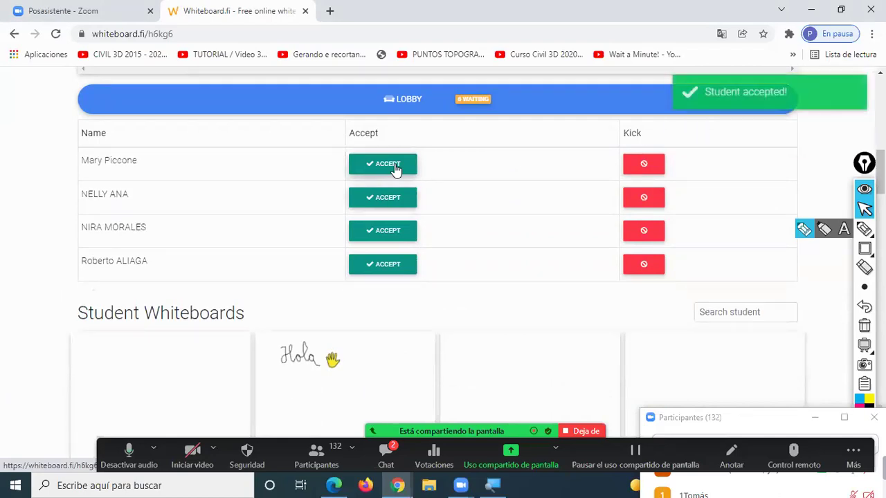
click(395, 171)
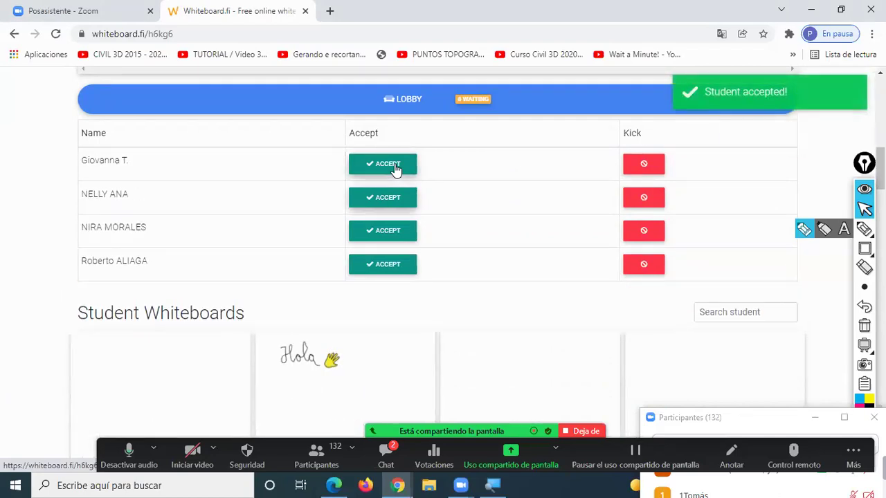
click(395, 171)
click(395, 171)
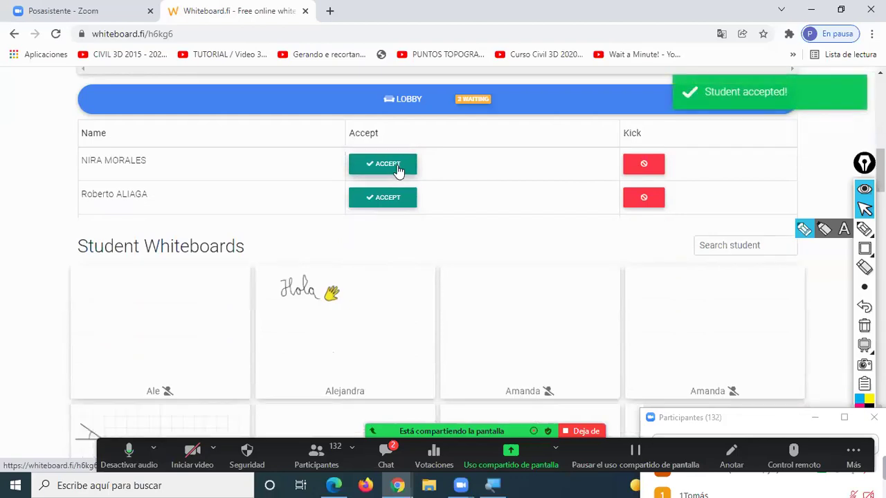
click(396, 170)
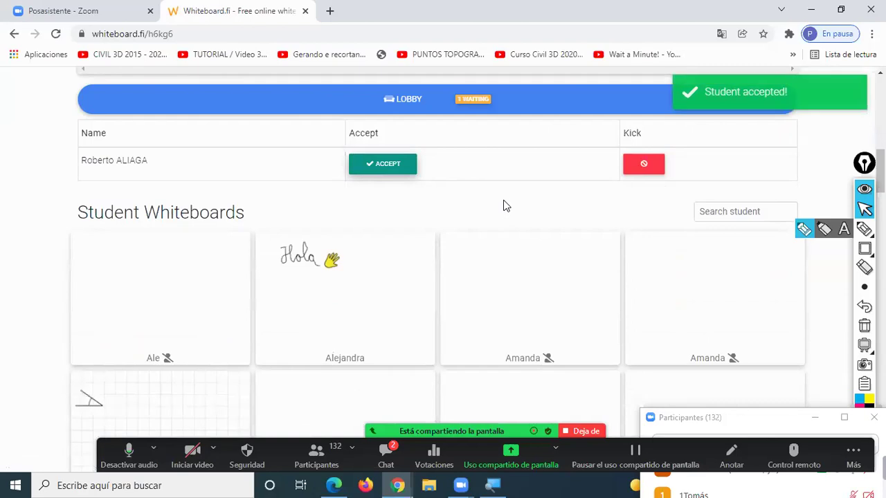
Reopen the lobby twice and admit the one newly waiting student each time.
scroll(504, 214, up, 1)
scroll(506, 220, up, 1)
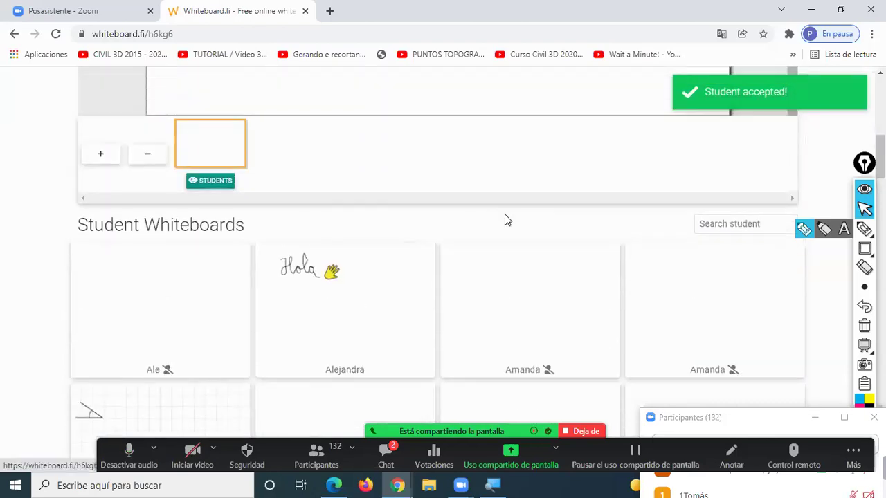
click(467, 234)
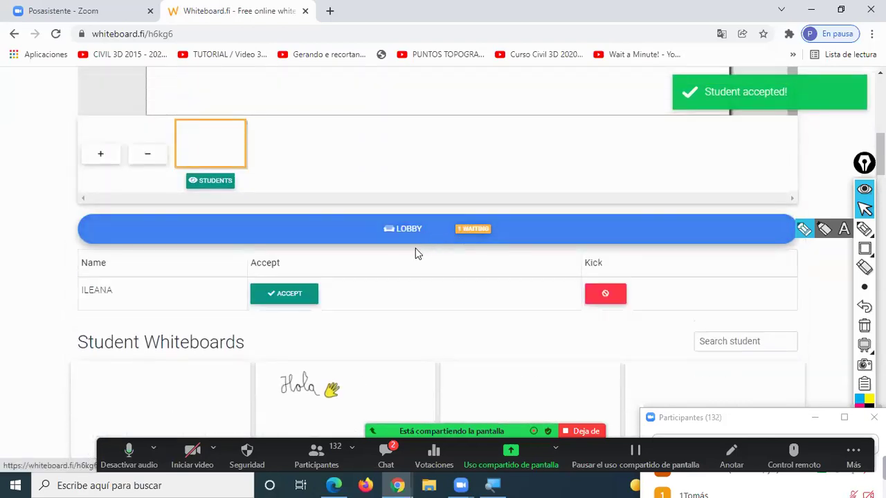
click(285, 293)
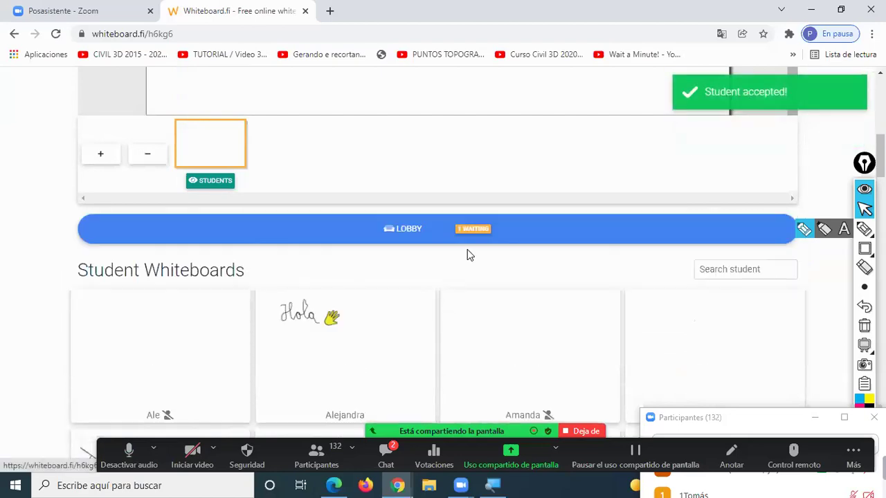
click(464, 235)
click(279, 294)
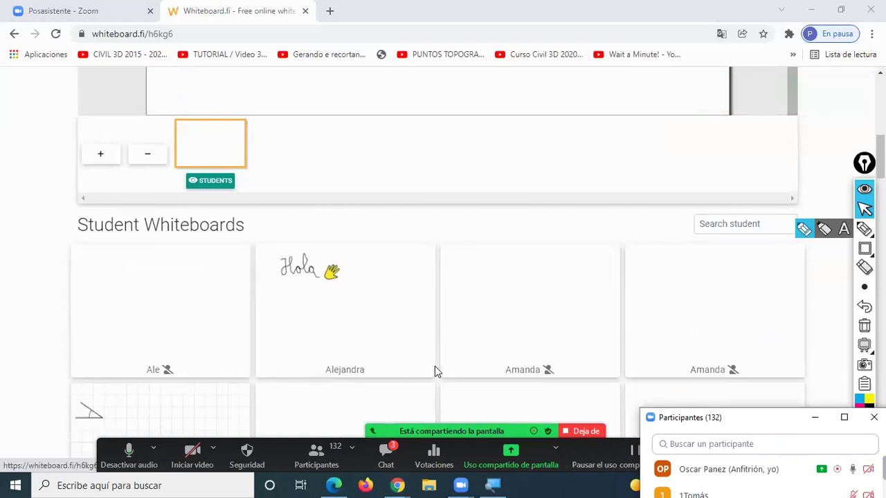
Look at the m8gh5 class window in Edge and the incognito window in Chrome, and return to the h6kg6 class window.
click(335, 485)
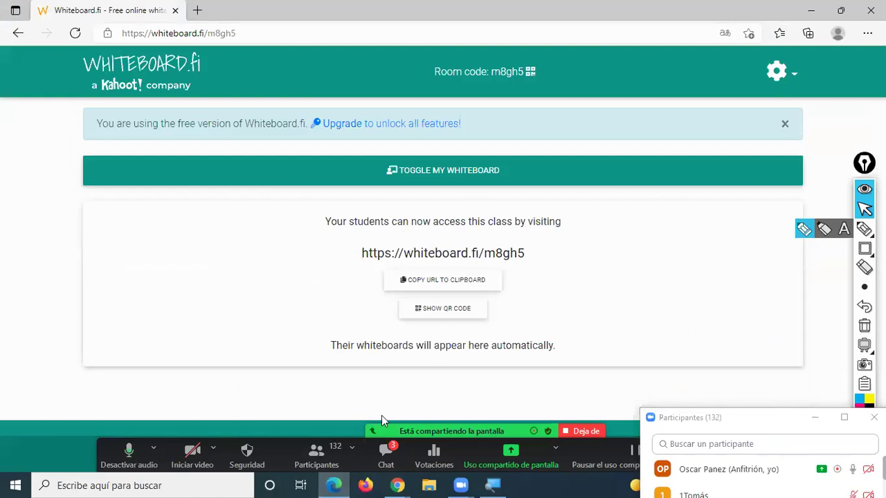
click(398, 485)
click(442, 436)
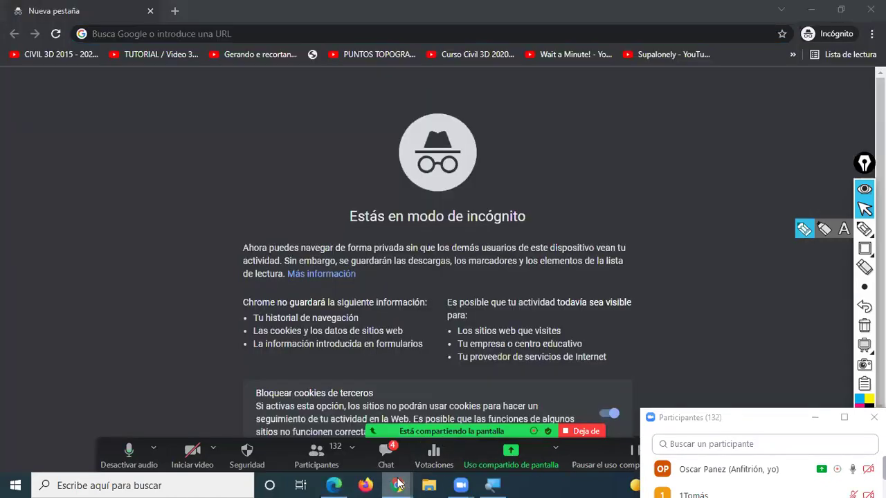
click(397, 486)
click(368, 434)
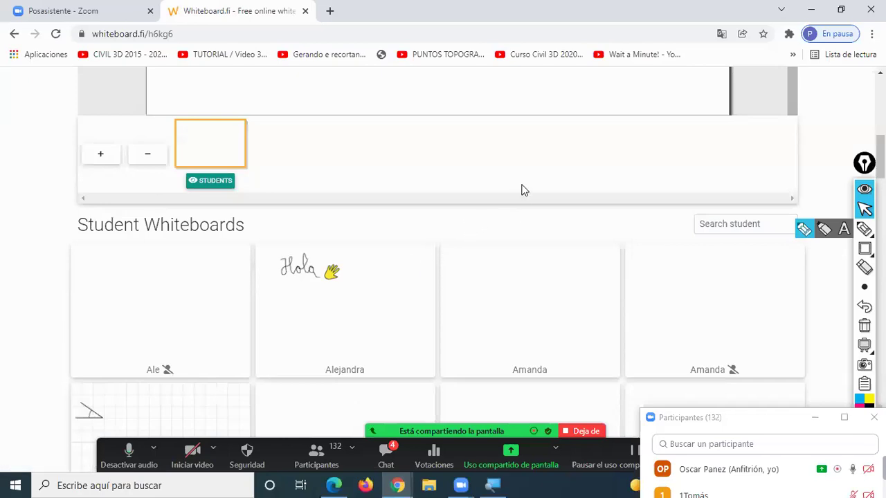
Return to the teacher's whiteboard and admit the participants from the Zoom waiting room into the meeting.
scroll(522, 190, up, 4)
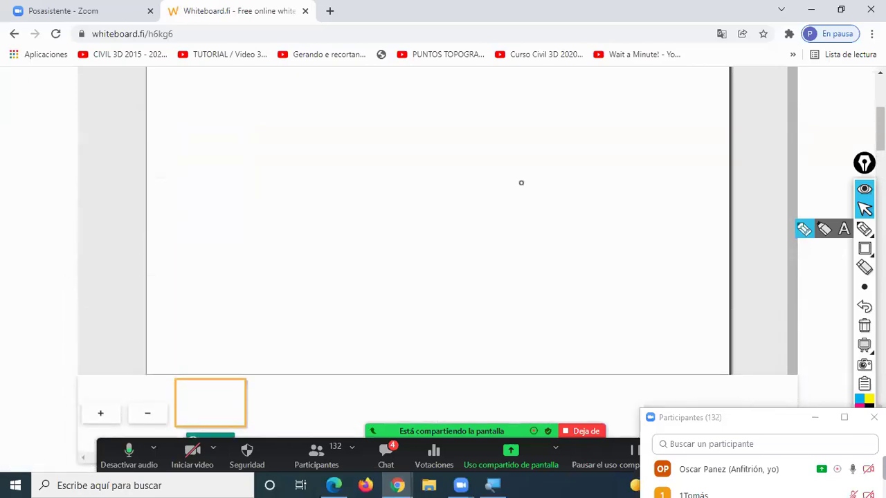
scroll(880, 128, up, 1)
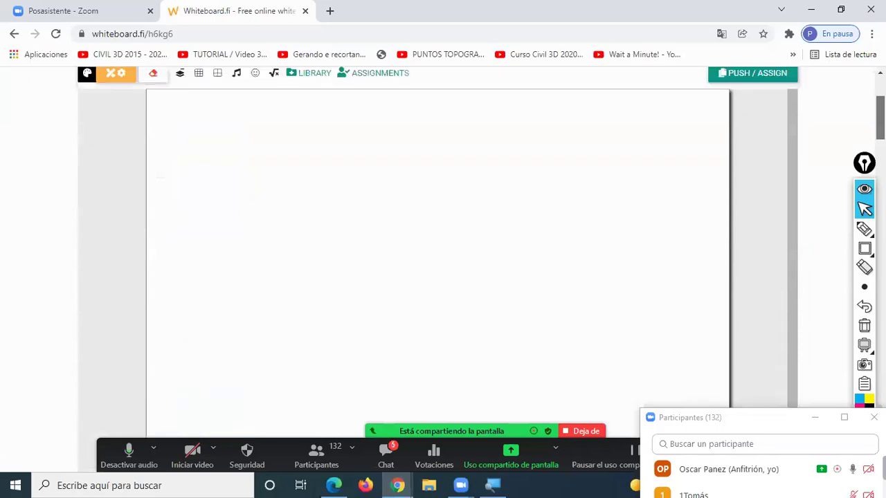
scroll(879, 128, down, 1)
scroll(879, 128, up, 1)
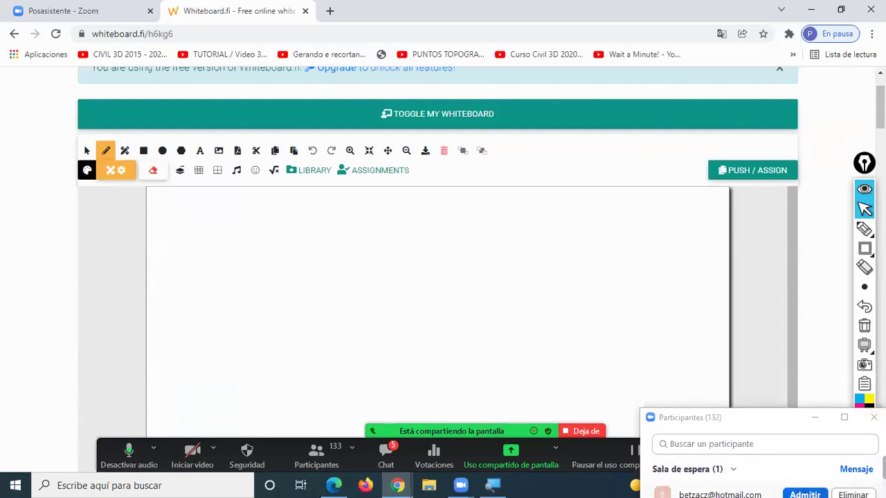
click(805, 494)
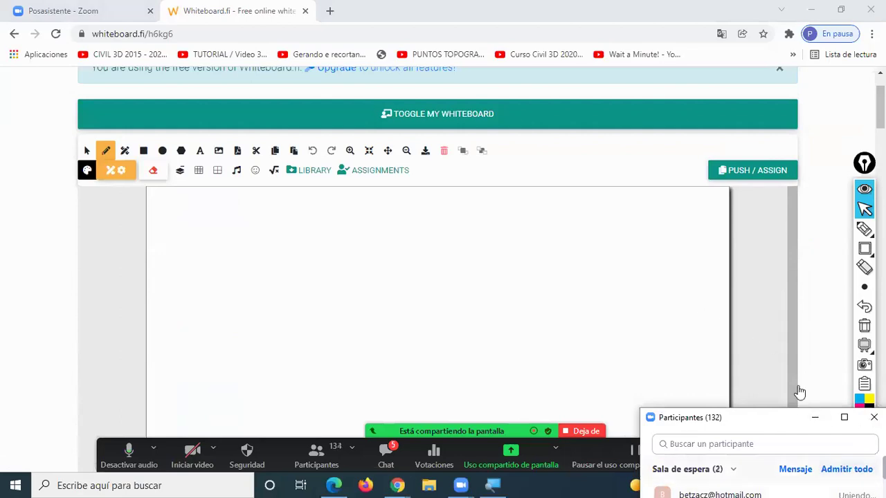
click(841, 293)
Handwrite the heading "Sumas" on the teacher's whiteboard with the sums "4 + 5 =", "3 + 2 =" and "8 + 7 =" below it.
scroll(841, 293, down, 1)
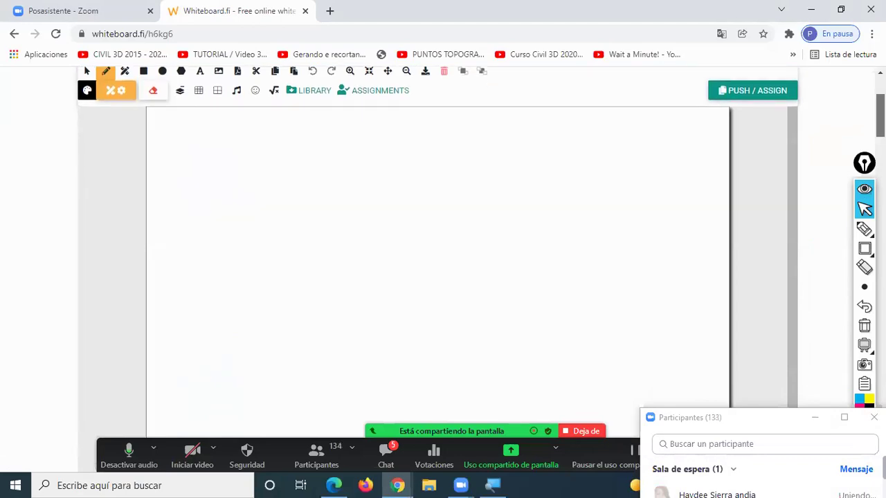
scroll(443, 250, down, 1)
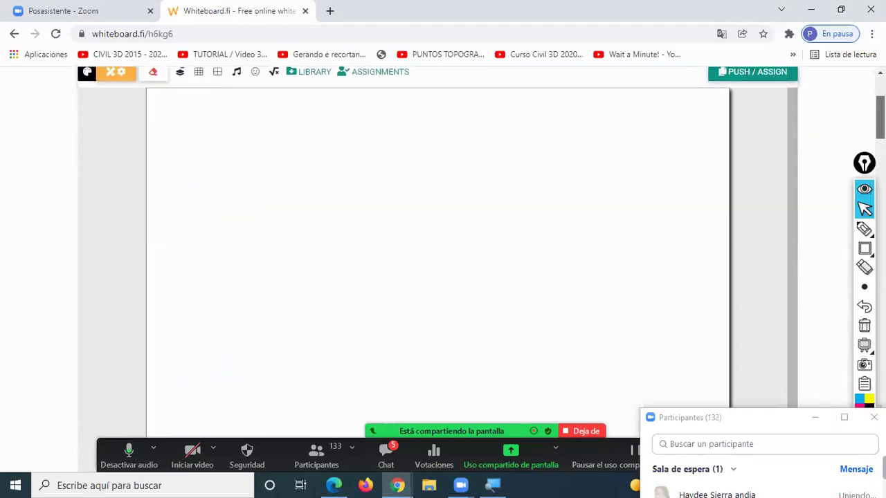
scroll(443, 249, up, 1)
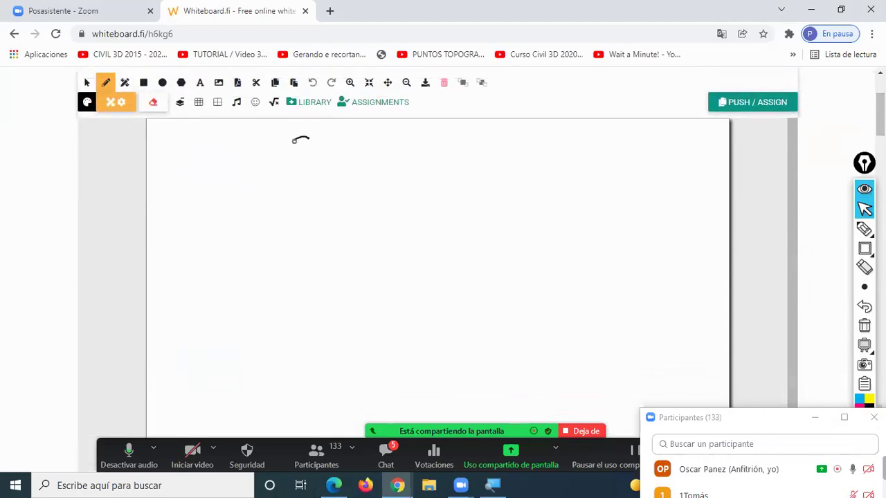
drag(315, 153, 321, 144)
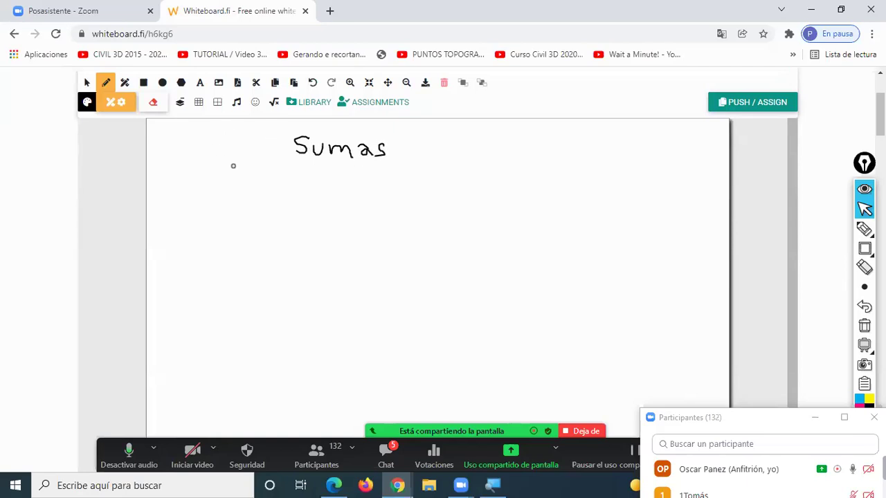
mouse_move(245, 182)
mouse_down()
mouse_move(235, 198)
mouse_move(262, 199)
mouse_move(258, 213)
mouse_move(297, 204)
mouse_move(290, 210)
mouse_move(324, 216)
mouse_move(334, 196)
mouse_move(377, 204)
mouse_move(385, 217)
mouse_up()
mouse_move(247, 245)
mouse_down()
mouse_move(257, 256)
mouse_move(237, 261)
mouse_move(347, 255)
mouse_up()
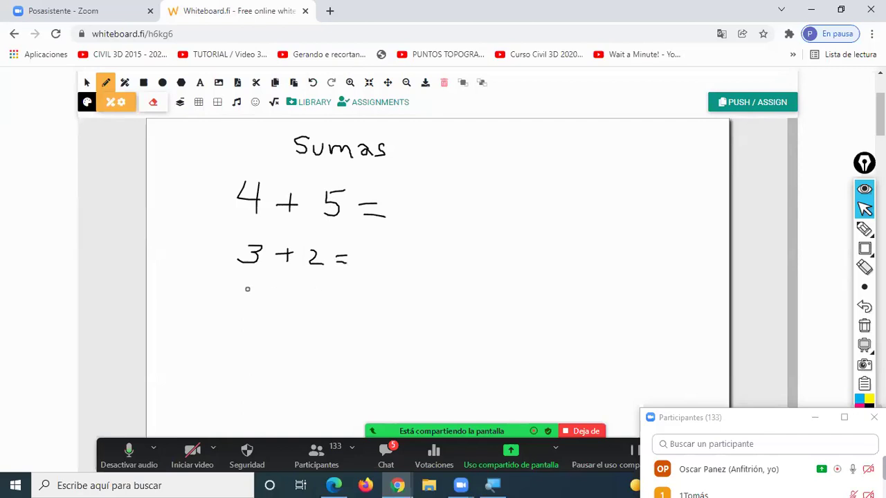
mouse_move(242, 281)
mouse_down()
mouse_move(250, 309)
mouse_move(247, 277)
mouse_move(289, 295)
mouse_move(276, 311)
mouse_move(322, 292)
mouse_move(309, 305)
mouse_move(342, 302)
mouse_up()
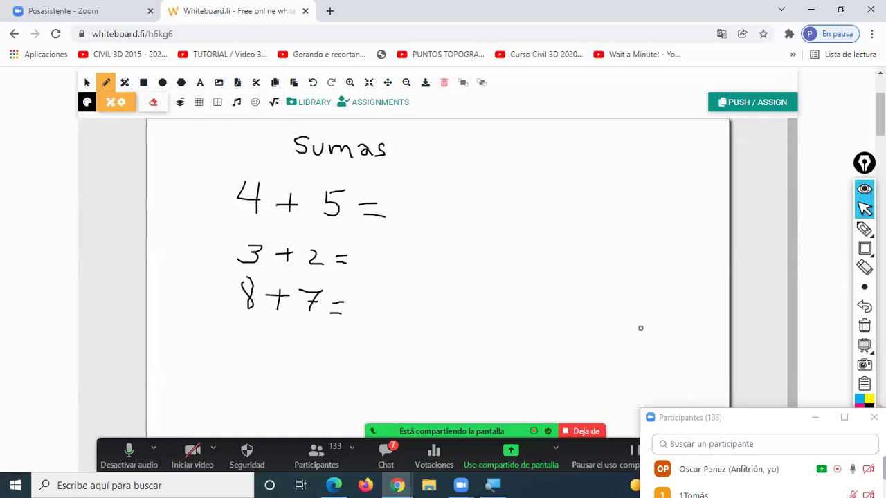
Frame the thumbnail of the sums page below the teacher's whiteboard with a pink annotation rectangle.
click(864, 248)
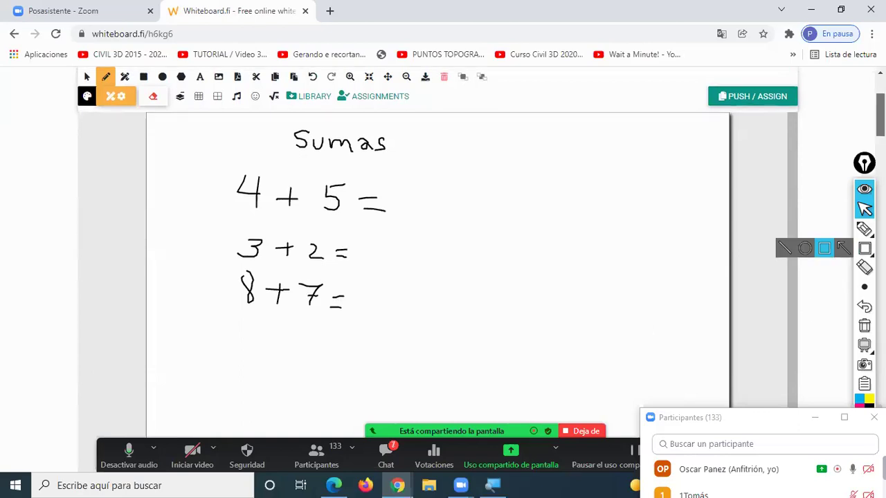
scroll(437, 242, down, 3)
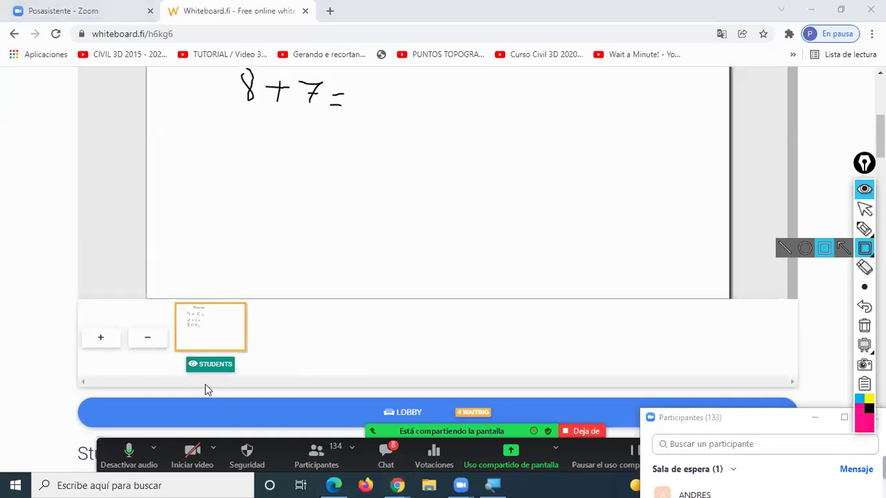
mouse_move(170, 296)
mouse_down()
mouse_move(171, 328)
mouse_move(257, 381)
mouse_move(256, 362)
mouse_move(234, 360)
mouse_up()
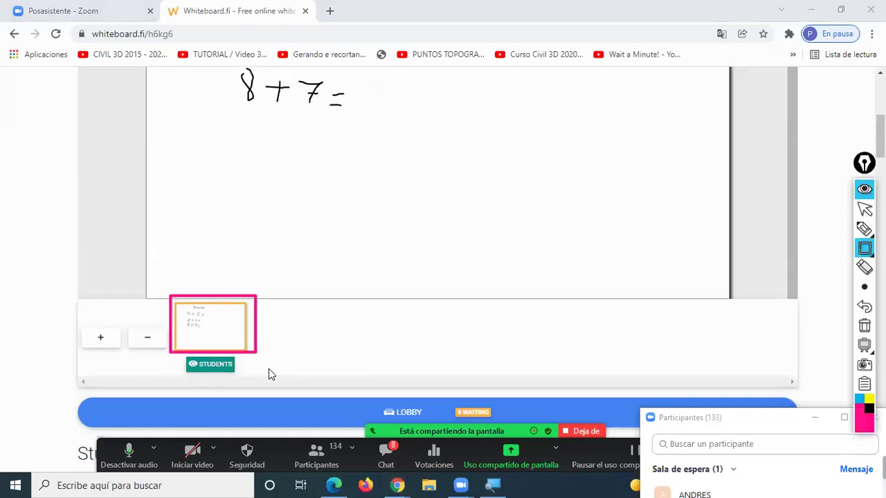
Admit the waiting participant into the Zoom meeting and add and open a blank second page on the teacher's whiteboard.
click(799, 492)
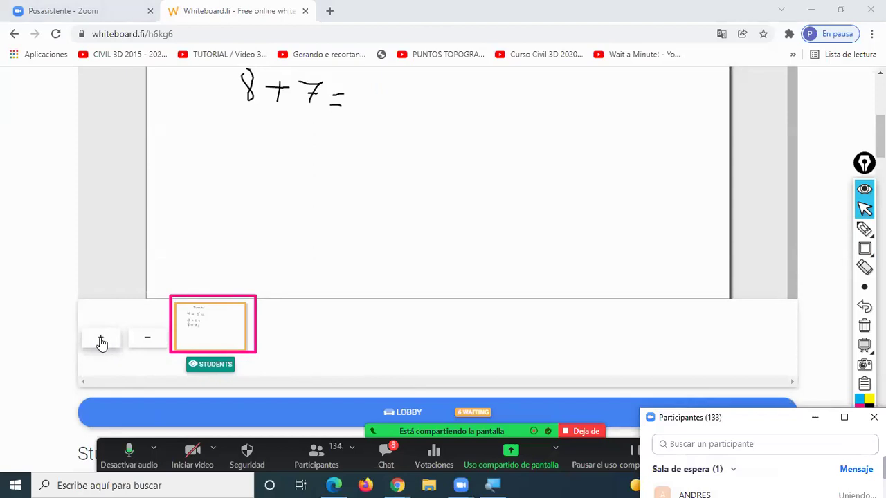
click(100, 344)
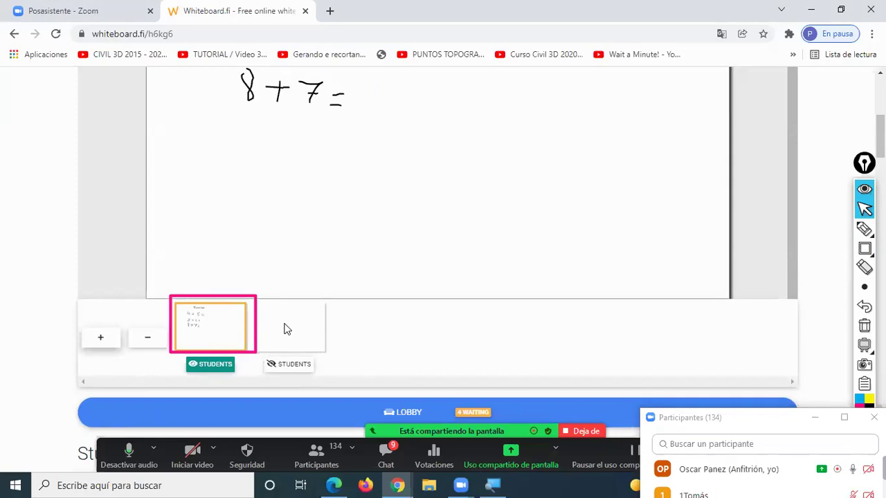
click(282, 335)
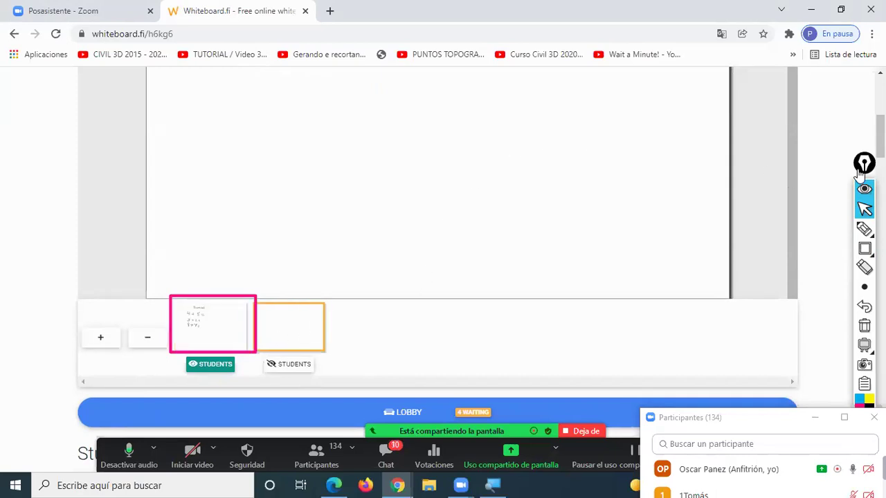
Clear the pink annotation frame, view the sums page and return to the top of the blank second whiteboard page.
scroll(880, 135, up, 1)
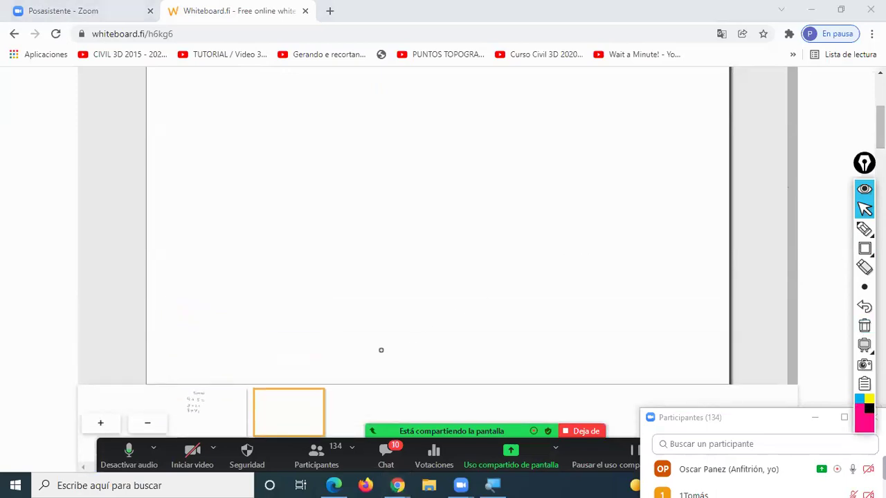
click(196, 414)
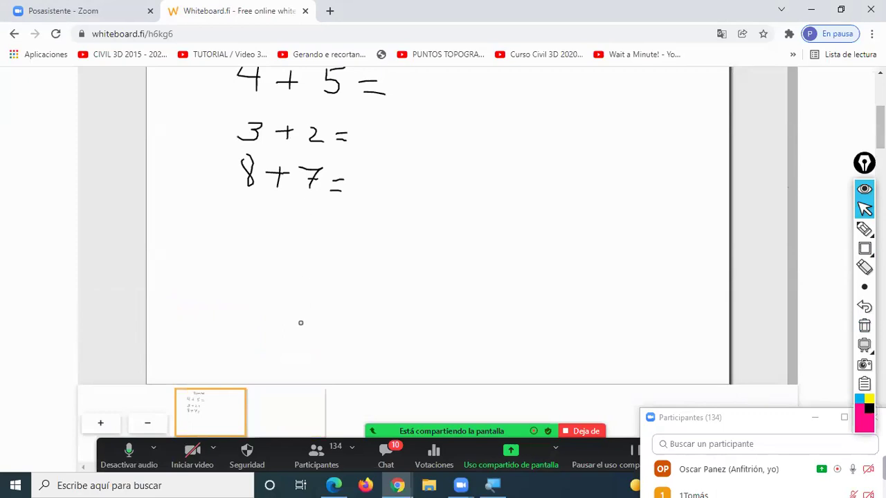
click(286, 413)
click(864, 248)
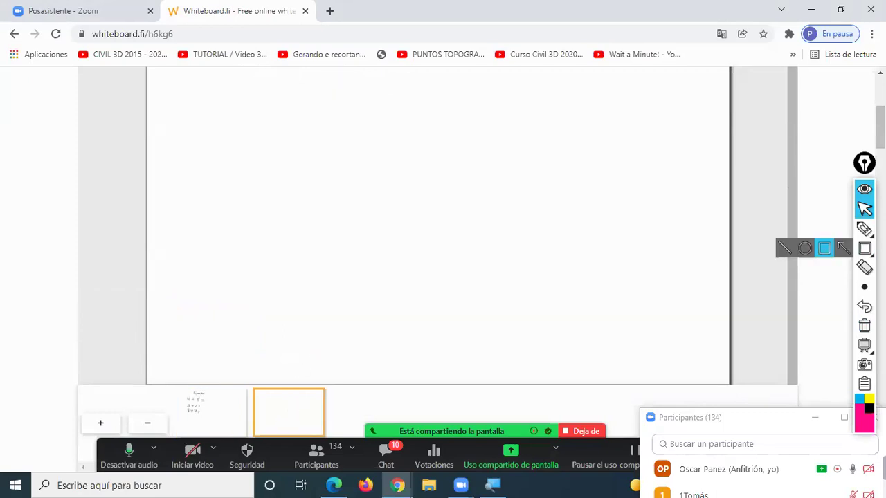
scroll(880, 128, up, 2)
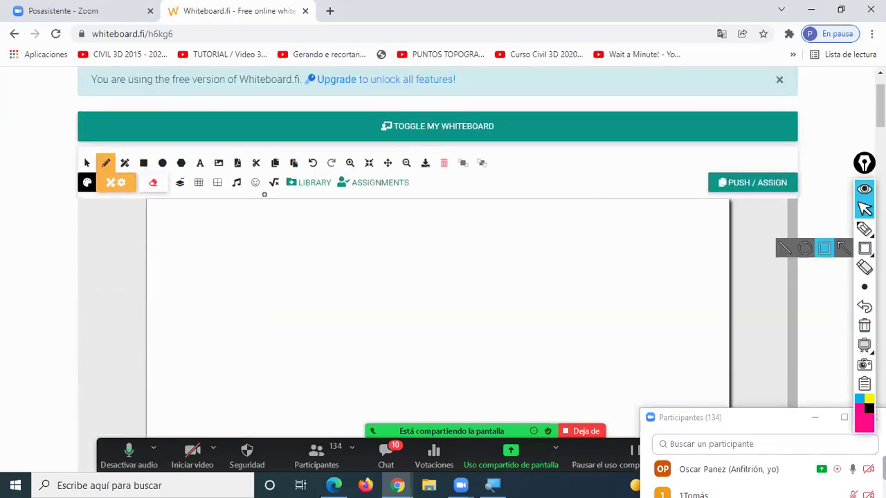
Handwrite the heading "Restas" near the top of the blank whiteboard page and underline it.
mouse_move(303, 231)
mouse_down()
mouse_move(303, 251)
mouse_move(320, 238)
mouse_move(305, 245)
mouse_move(329, 239)
mouse_move(332, 252)
mouse_move(349, 251)
mouse_move(337, 256)
mouse_up()
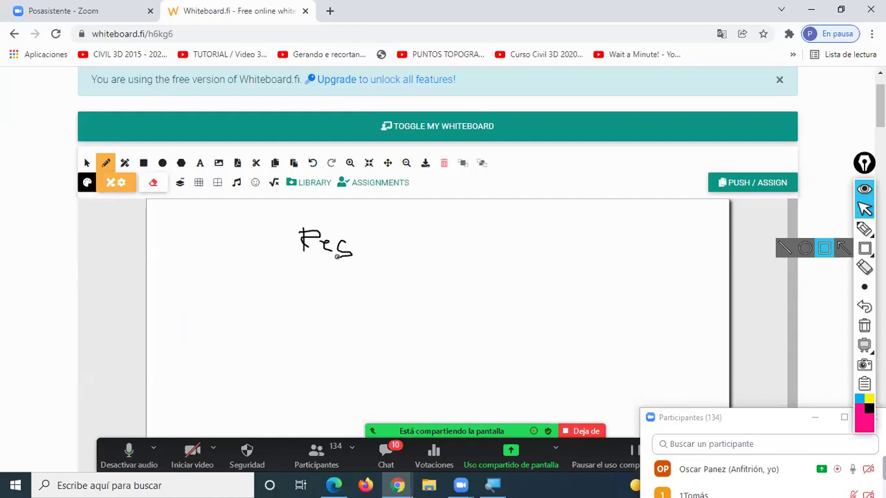
mouse_move(361, 227)
mouse_down()
mouse_move(374, 253)
mouse_move(374, 242)
mouse_move(389, 244)
mouse_move(384, 253)
mouse_move(395, 261)
mouse_move(407, 253)
mouse_move(400, 259)
mouse_up()
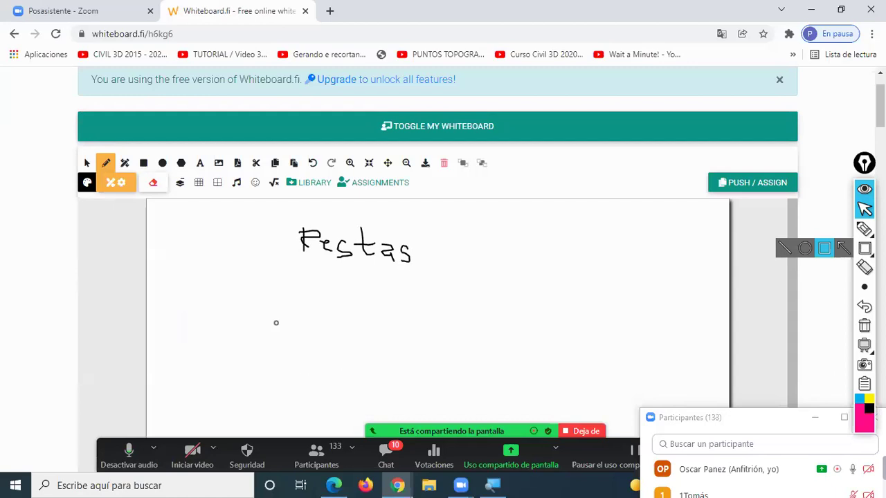
drag(328, 262, 403, 263)
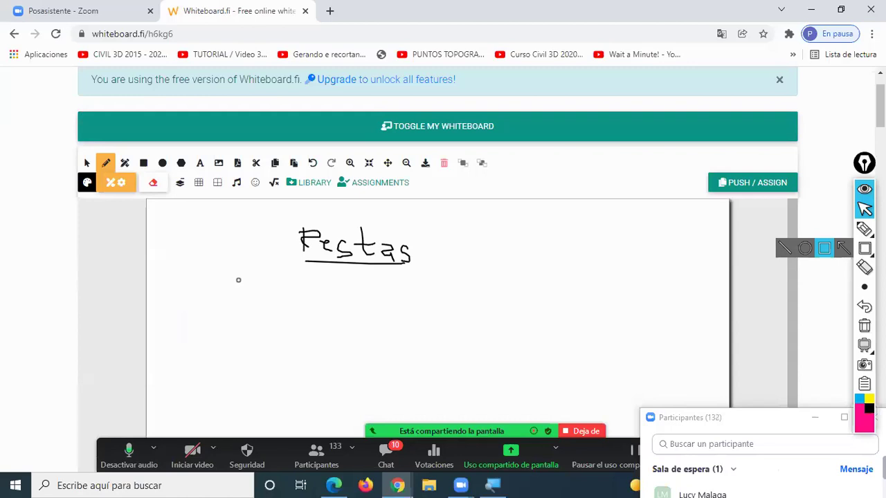
Handwrite the subtraction exercises 4 - 2 =, 8 - 6 = and 9 - 3 = in a column under the heading.
mouse_move(244, 277)
mouse_down()
mouse_move(252, 294)
mouse_move(320, 299)
mouse_up()
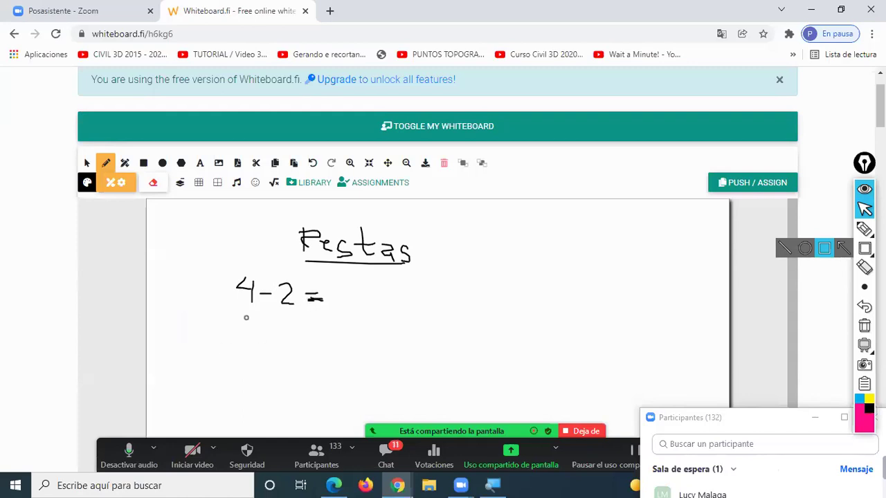
mouse_move(245, 318)
mouse_down()
mouse_move(248, 343)
mouse_move(269, 313)
mouse_move(257, 318)
mouse_move(292, 332)
mouse_move(296, 344)
mouse_move(291, 337)
mouse_up()
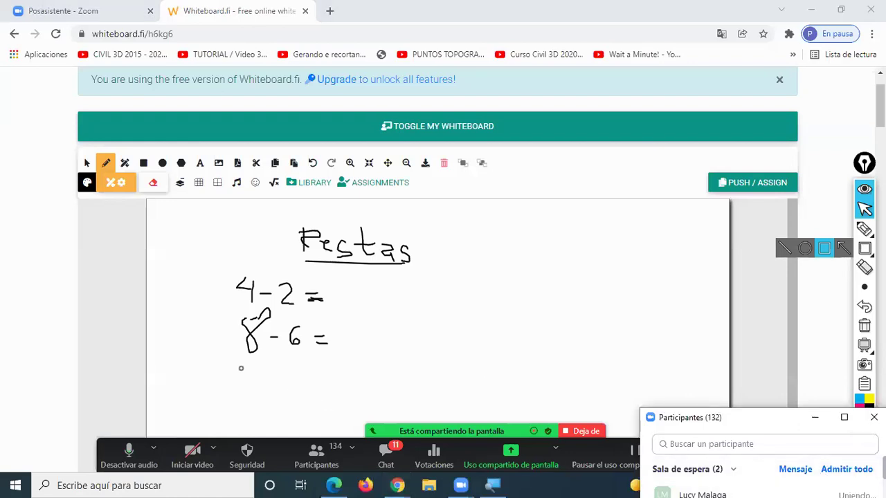
mouse_move(243, 370)
mouse_down()
mouse_move(254, 384)
mouse_move(248, 396)
mouse_move(310, 384)
mouse_move(292, 402)
mouse_move(344, 394)
mouse_move(346, 402)
mouse_up()
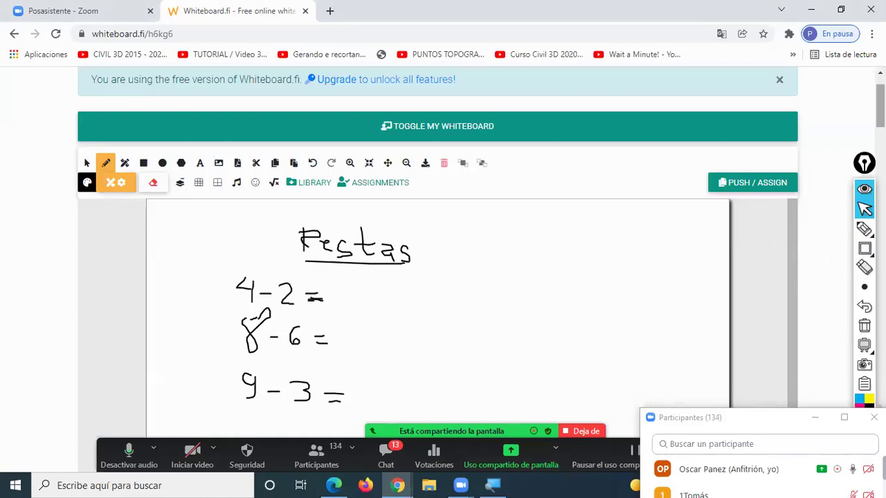
Add a third blank page to the teacher's whiteboard.
scroll(879, 107, down, 1)
scroll(299, 333, down, 4)
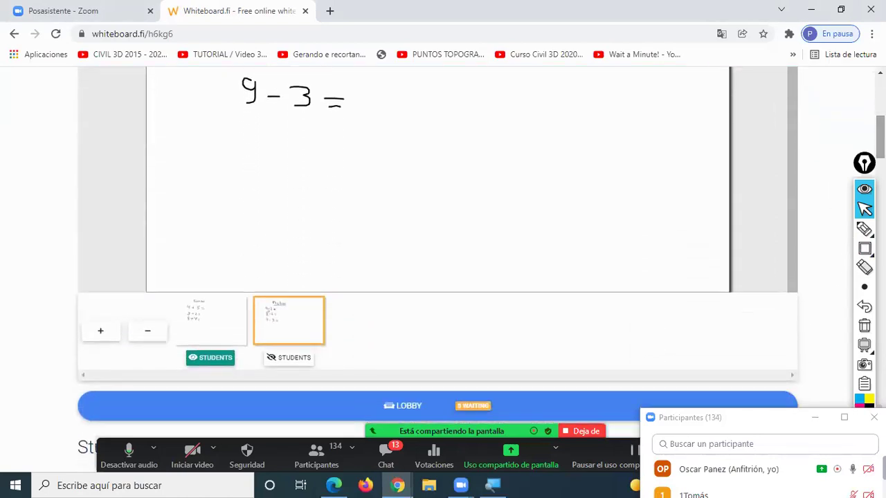
click(106, 337)
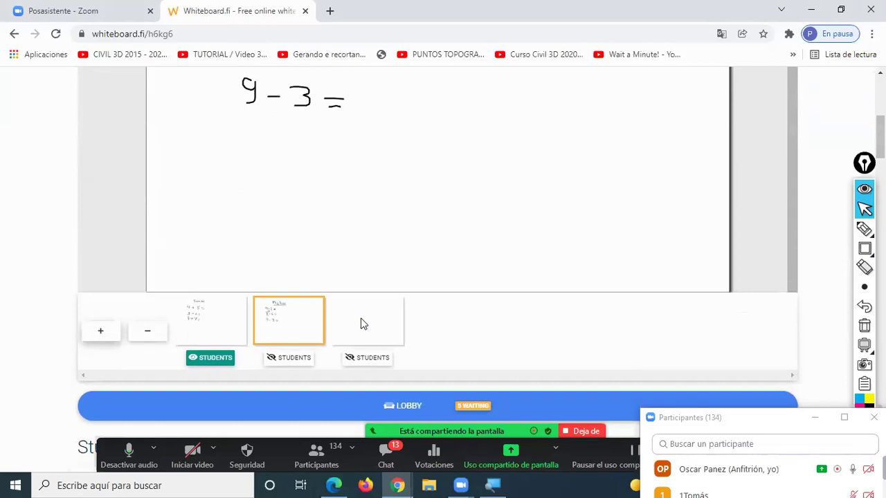
Open the lobby and accept all the students waiting to join the class.
scroll(880, 138, down, 2)
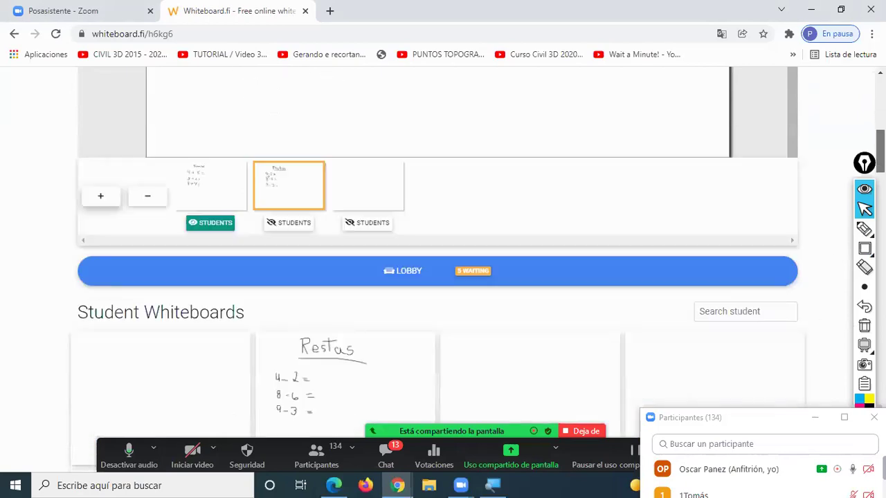
scroll(639, 229, down, 1)
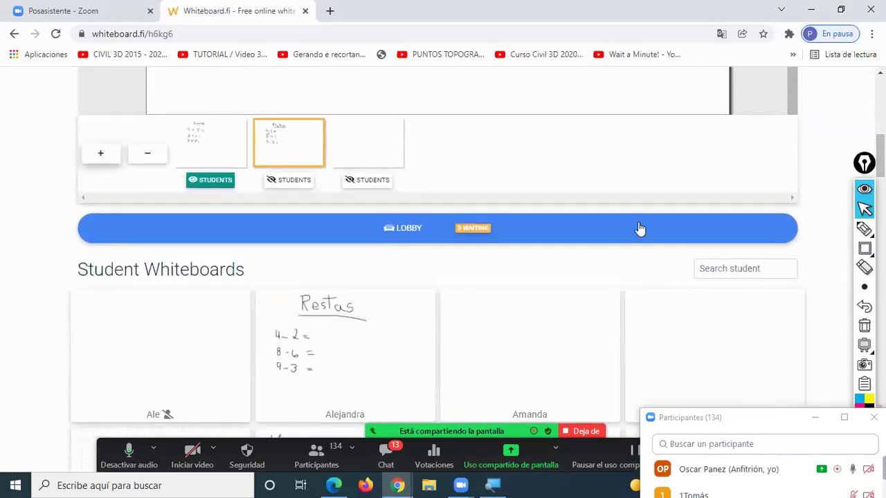
click(478, 234)
scroll(492, 265, down, 1)
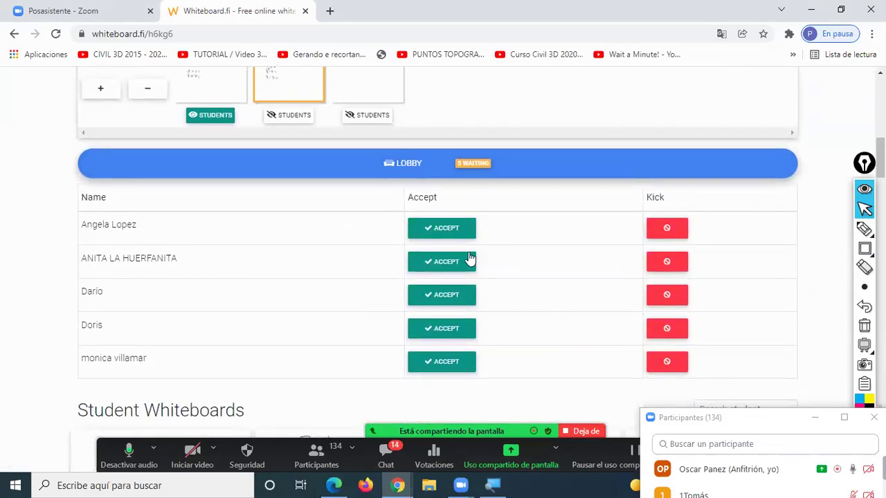
click(458, 234)
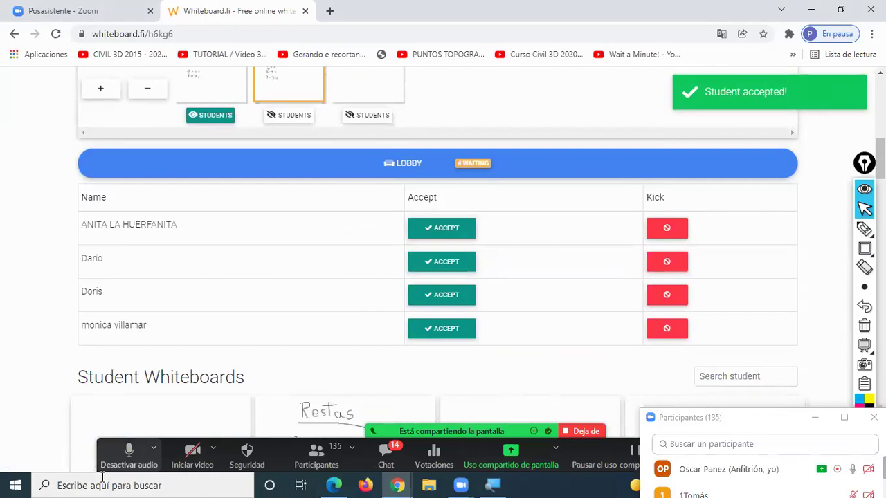
click(443, 234)
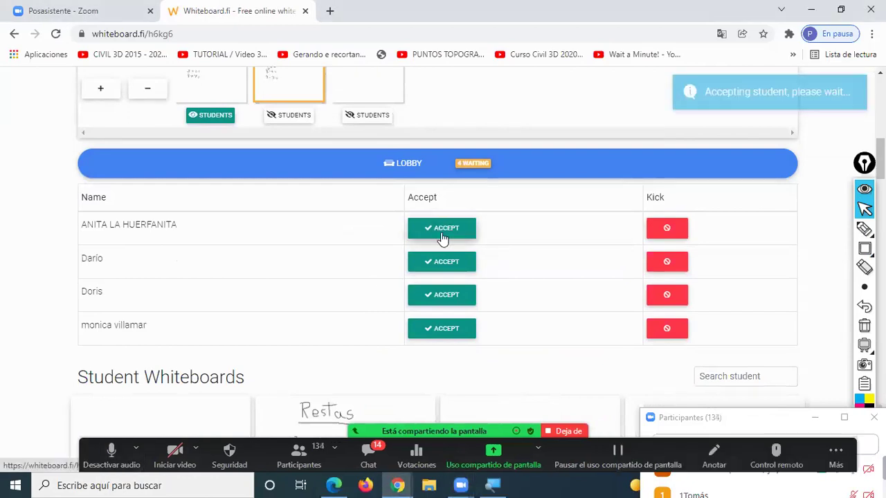
click(443, 299)
click(383, 238)
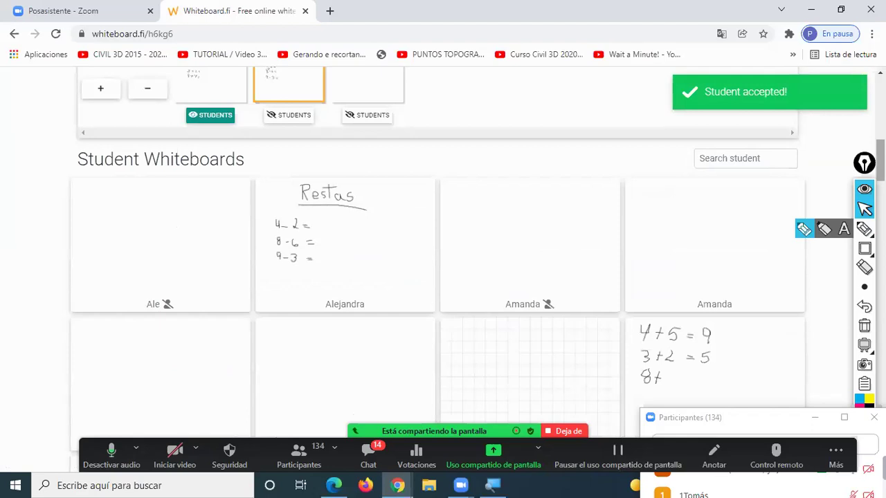
Switch to the first whiteboard page and accept the newly waiting student from the lobby.
scroll(437, 242, up, 4)
scroll(485, 336, down, 1)
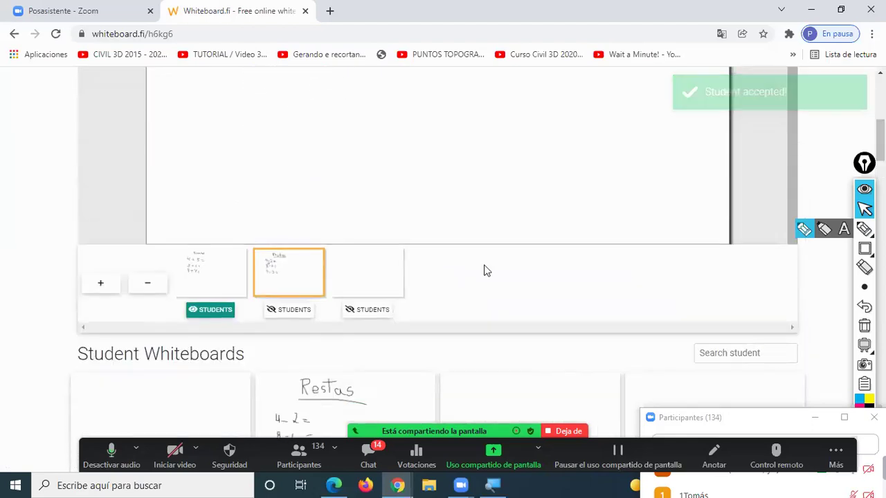
click(233, 282)
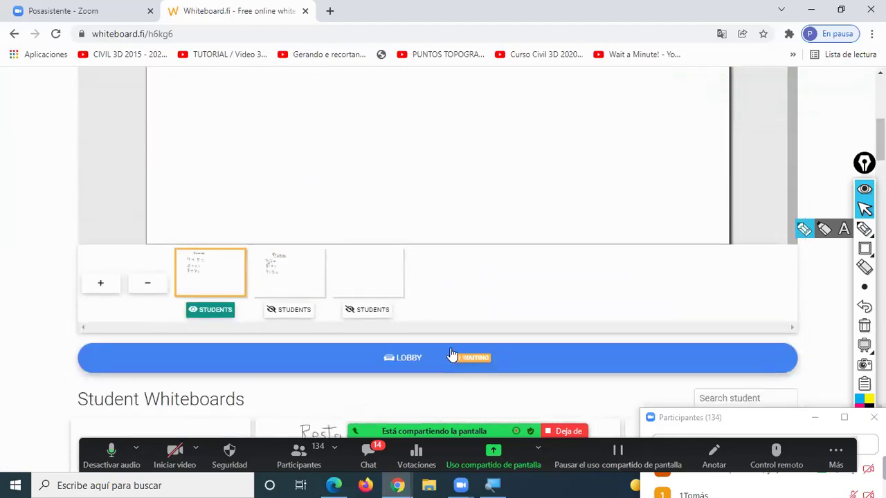
click(272, 358)
click(270, 421)
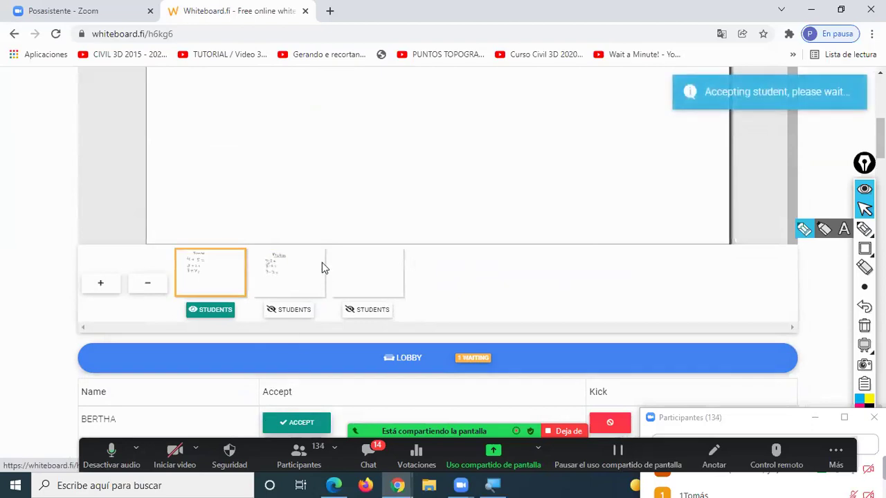
Look over the addition exercises on the first page and the subtraction exercises on the second page.
click(271, 275)
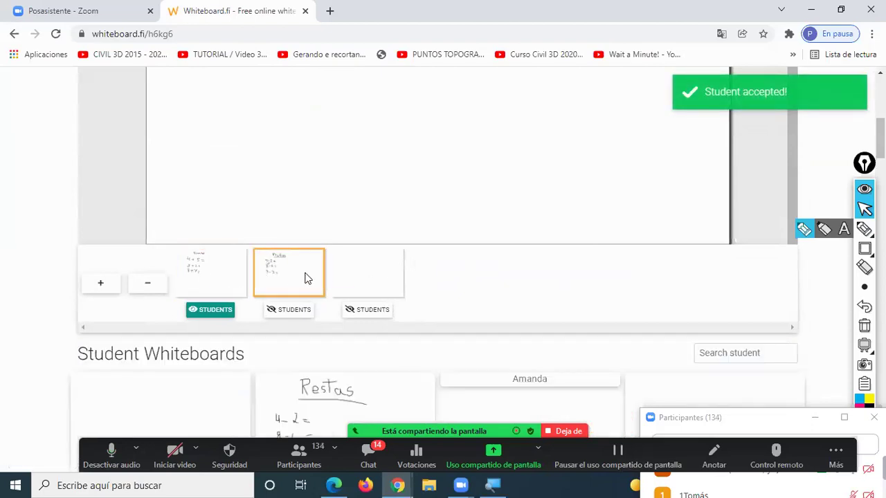
click(188, 272)
click(864, 248)
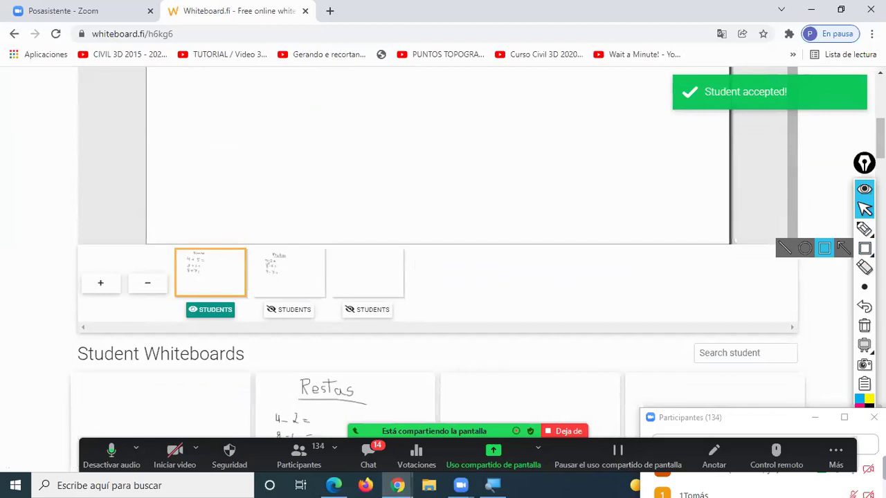
scroll(438, 208, up, 3)
scroll(438, 207, down, 1)
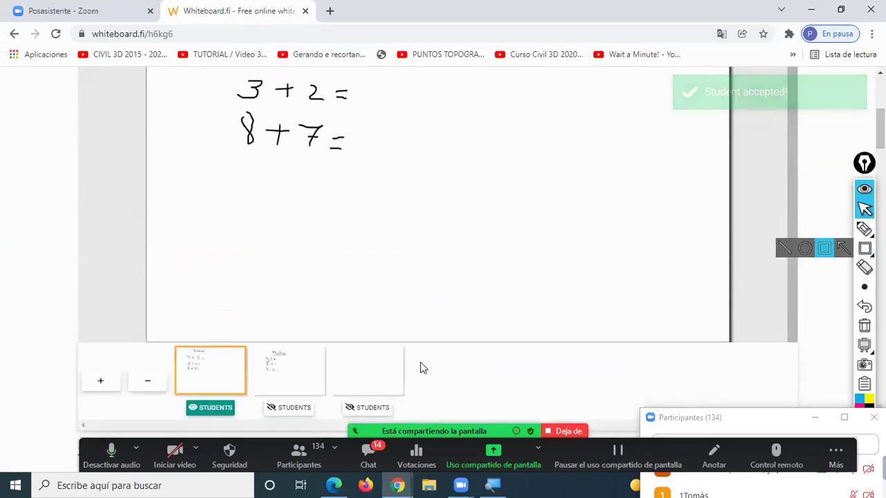
click(290, 375)
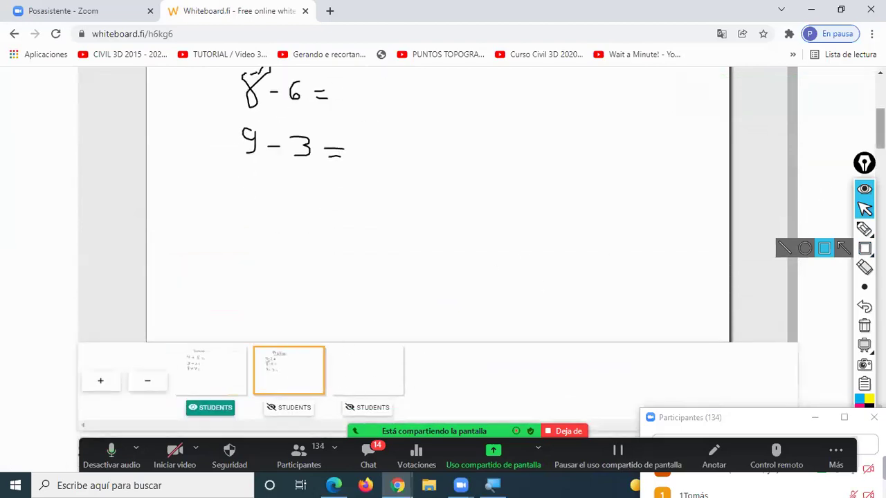
Open the blank third page and handwrite the heading "Productivas" near its top.
scroll(808, 225, up, 1)
scroll(747, 223, down, 3)
click(383, 272)
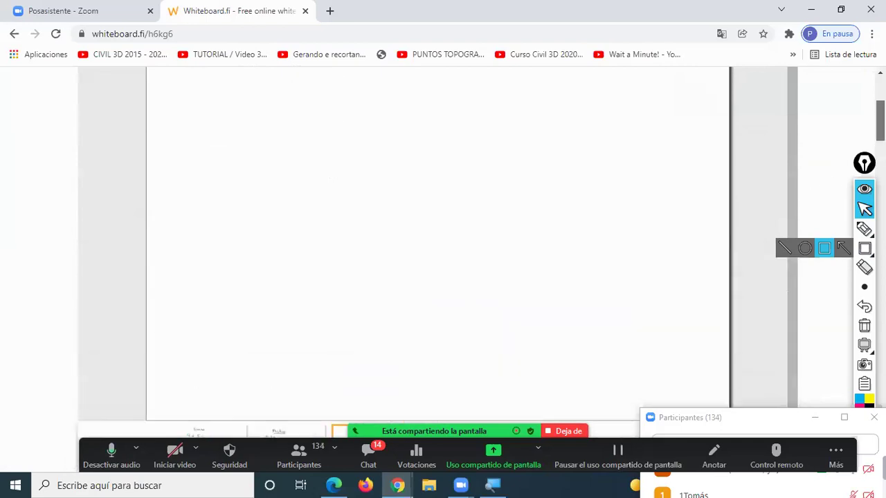
mouse_move(341, 147)
mouse_down()
mouse_move(341, 170)
mouse_move(353, 155)
mouse_up()
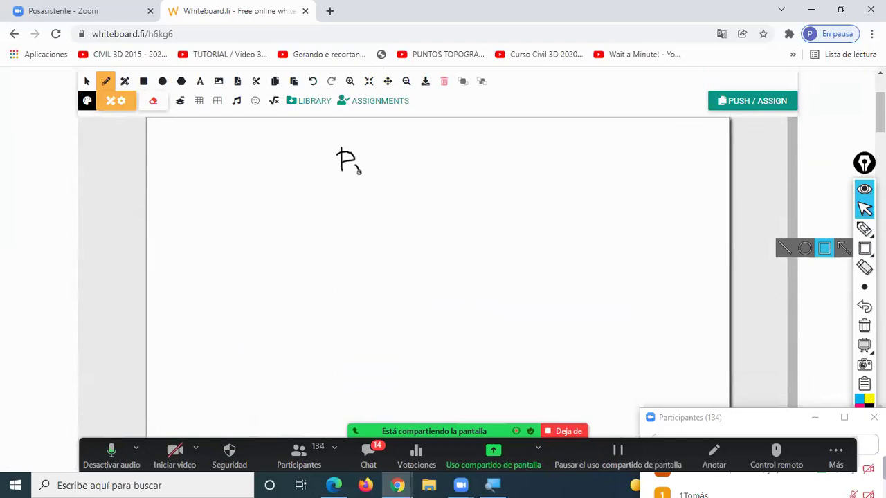
drag(374, 166, 406, 148)
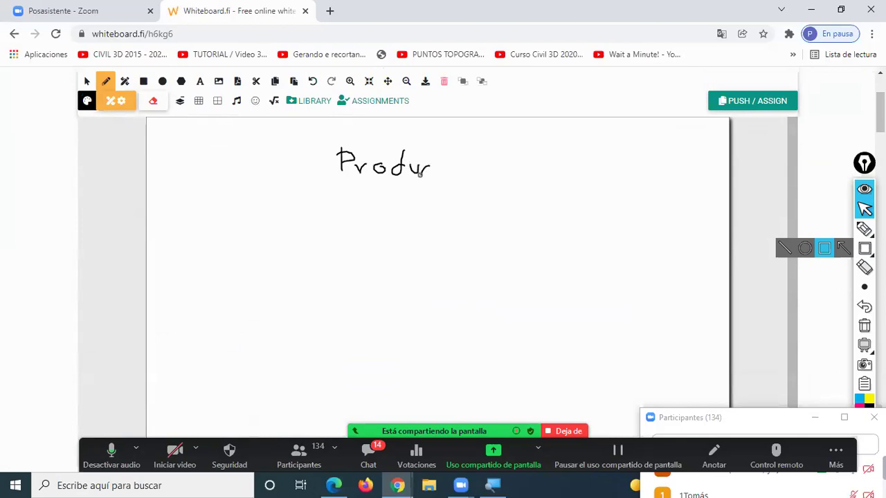
mouse_move(443, 147)
mouse_down()
mouse_move(445, 176)
mouse_move(475, 179)
mouse_move(486, 168)
mouse_move(510, 178)
mouse_up()
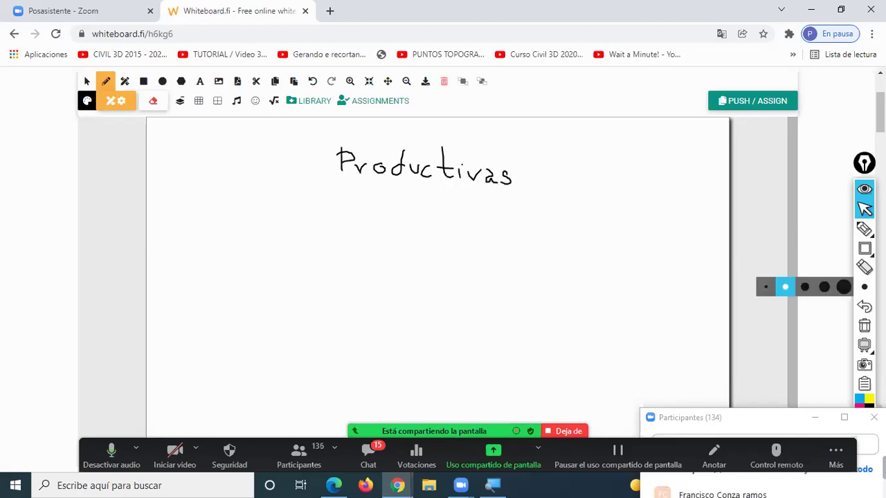
click(865, 231)
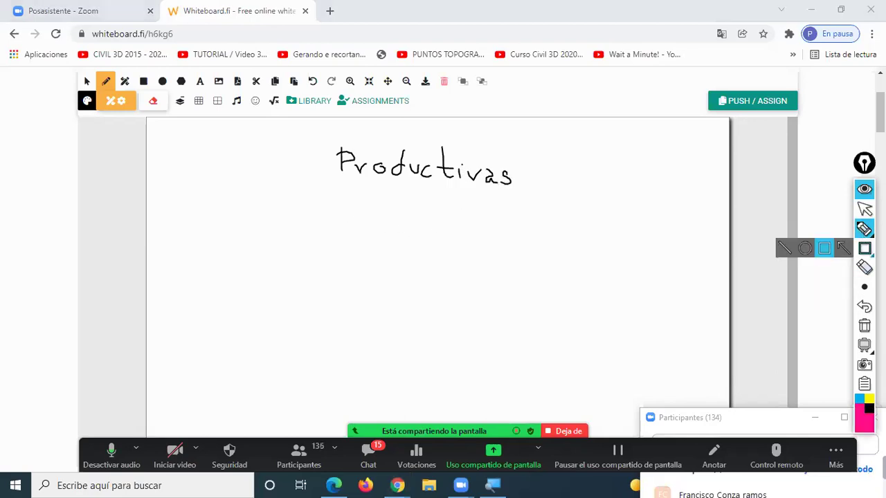
click(865, 267)
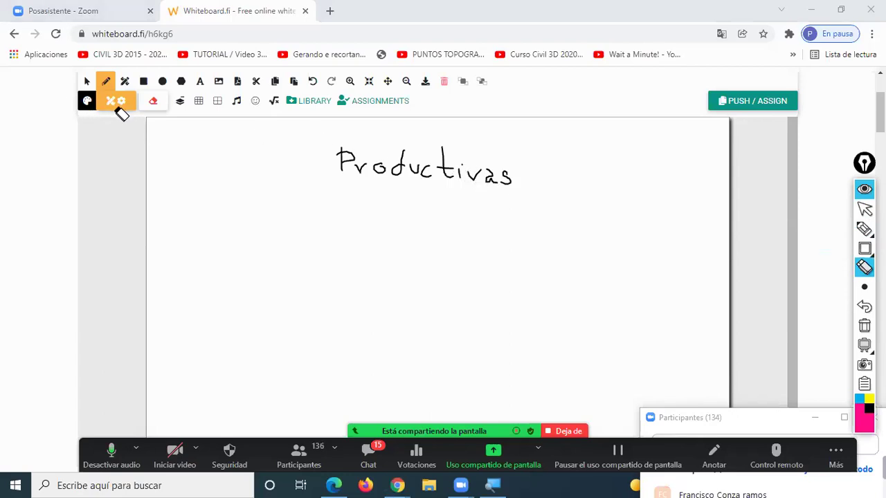
key(ctrl+shift+1)
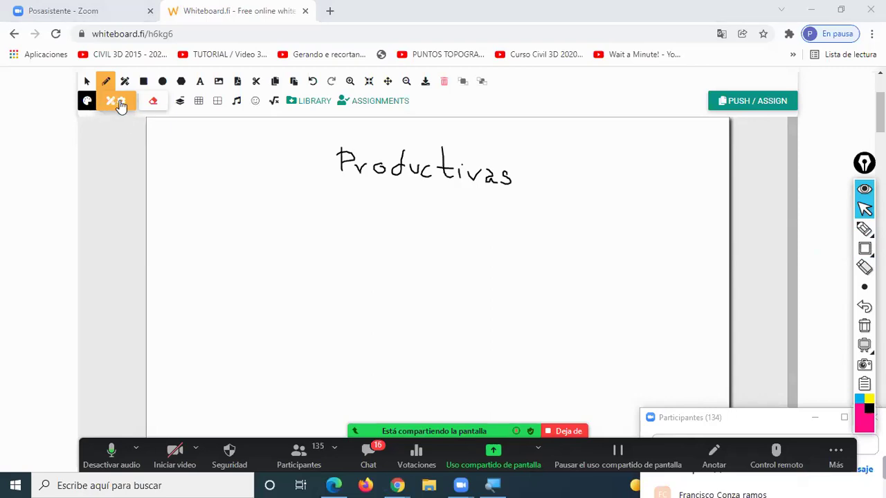
Examine the whiteboard's eraser and clearing options and its flatten image option without applying any.
click(158, 102)
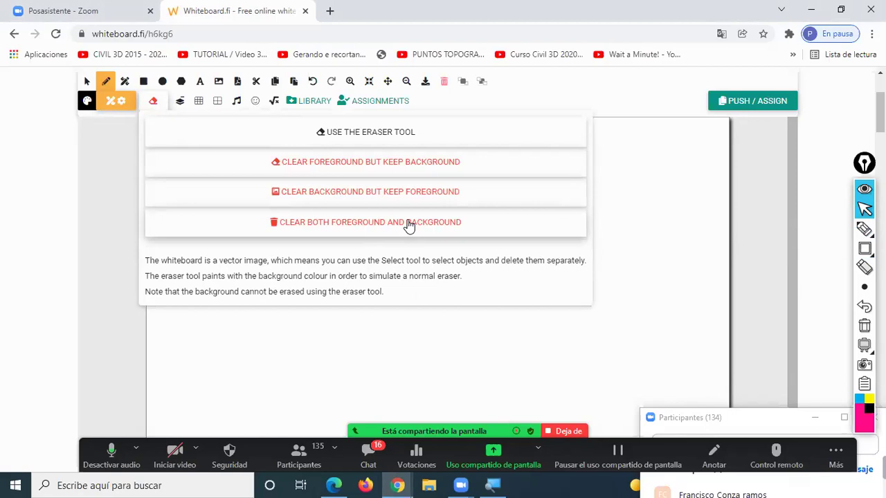
click(686, 244)
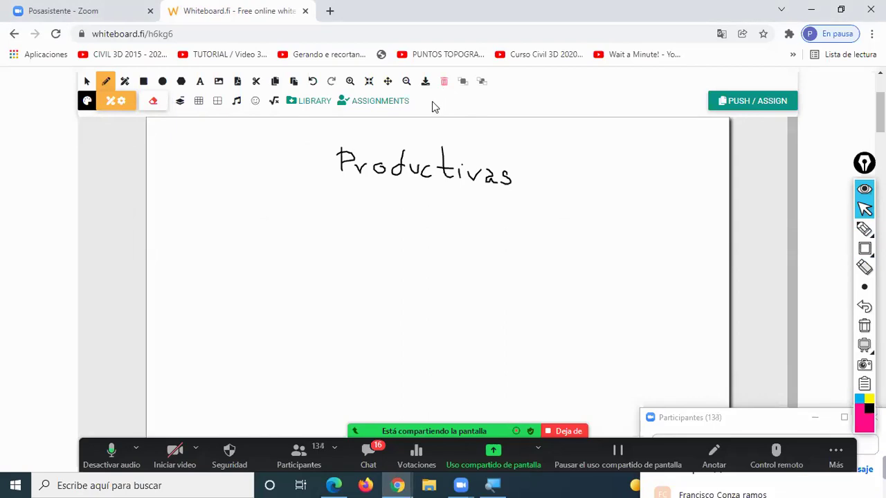
click(180, 104)
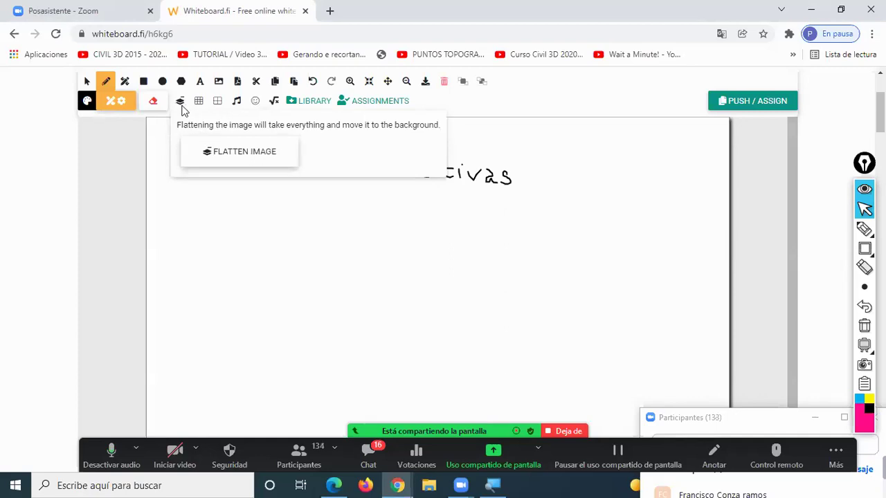
click(242, 204)
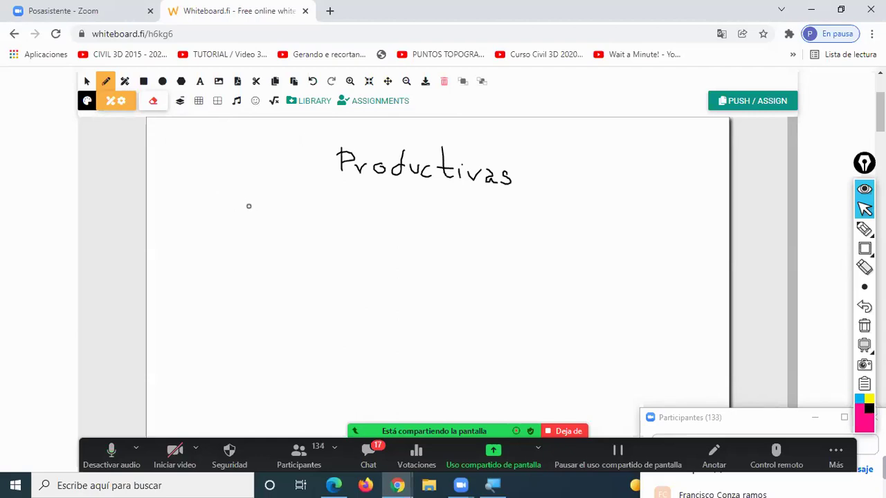
Handwrite the multiplication exercises 4 x 5 =, 6 x 3 = and 1 x 1 = under the heading and leave the drawing tool.
mouse_move(245, 207)
mouse_down()
mouse_move(282, 234)
mouse_move(273, 232)
mouse_move(312, 229)
mouse_move(297, 233)
mouse_move(313, 213)
mouse_move(358, 234)
mouse_up()
mouse_move(259, 251)
mouse_down()
mouse_move(248, 260)
mouse_move(247, 278)
mouse_move(253, 274)
mouse_up()
drag(268, 272, 286, 282)
mouse_move(286, 271)
mouse_down()
mouse_move(270, 283)
mouse_move(310, 272)
mouse_move(301, 281)
mouse_move(357, 279)
mouse_up()
mouse_move(250, 304)
mouse_down()
mouse_move(248, 321)
mouse_move(240, 316)
mouse_move(270, 329)
mouse_up()
mouse_move(270, 318)
mouse_down()
mouse_move(260, 329)
mouse_move(325, 323)
mouse_move(322, 334)
mouse_up()
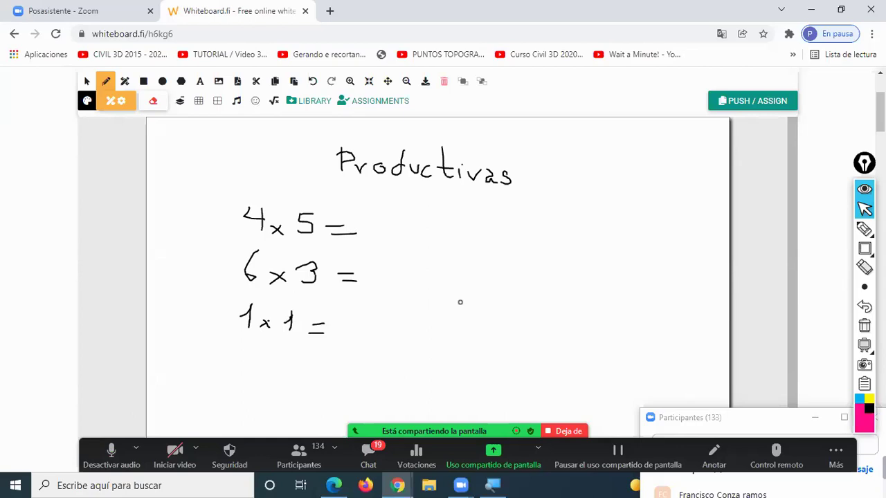
key(Escape)
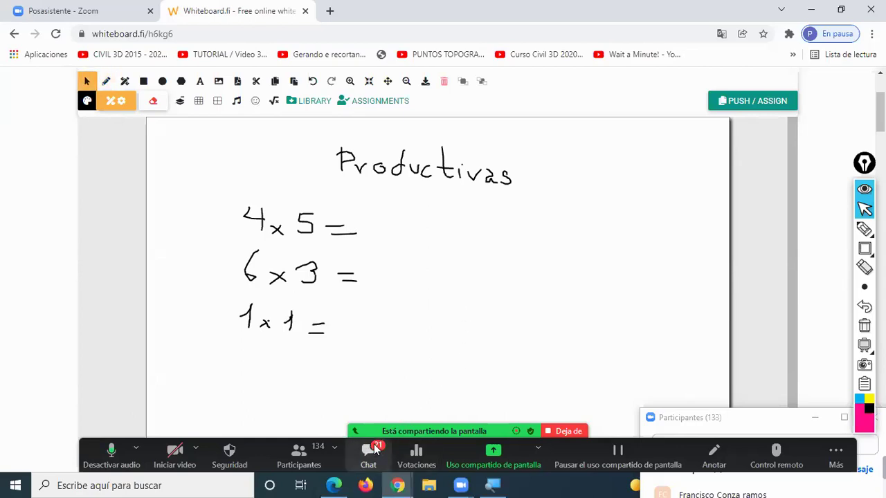
Open the Zoom meeting chat and read the participants' messages.
click(374, 448)
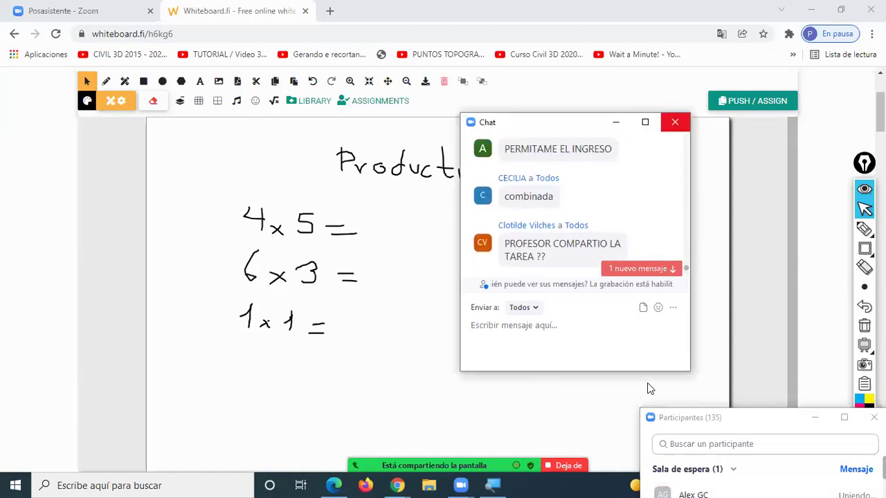
Close the meeting chat and admit both students waiting in the whiteboard lobby.
click(674, 122)
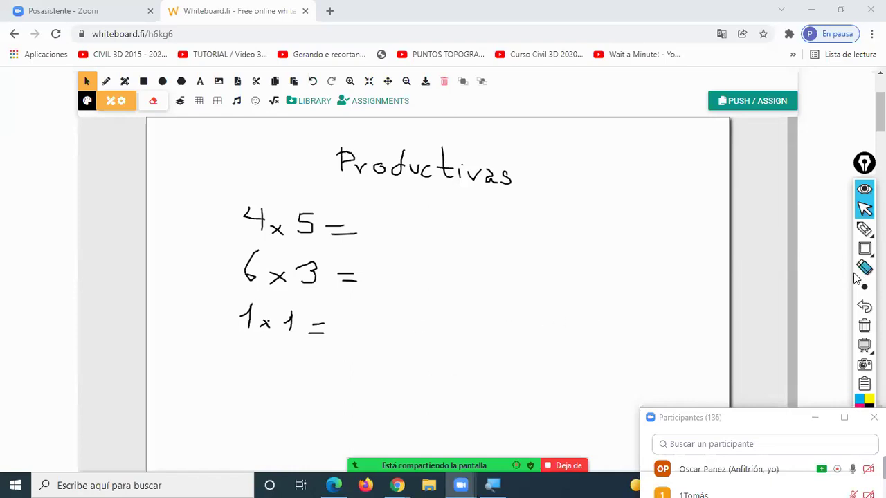
scroll(824, 299, down, 4)
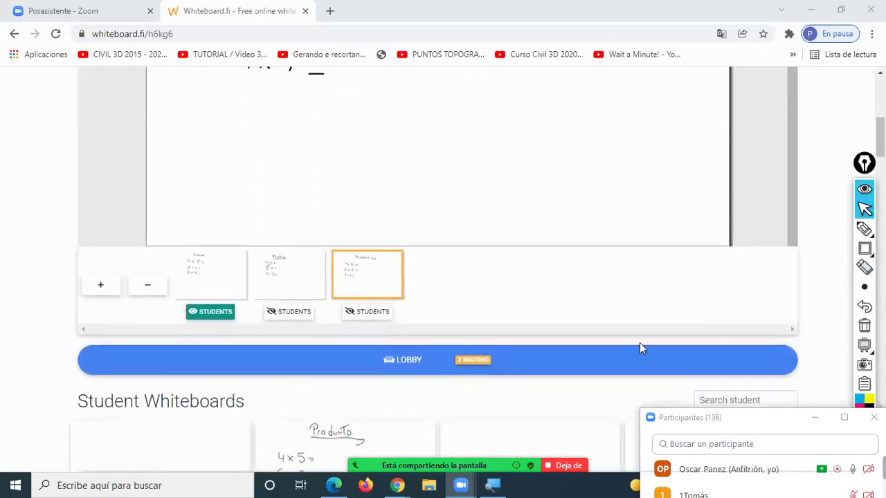
click(470, 362)
click(351, 424)
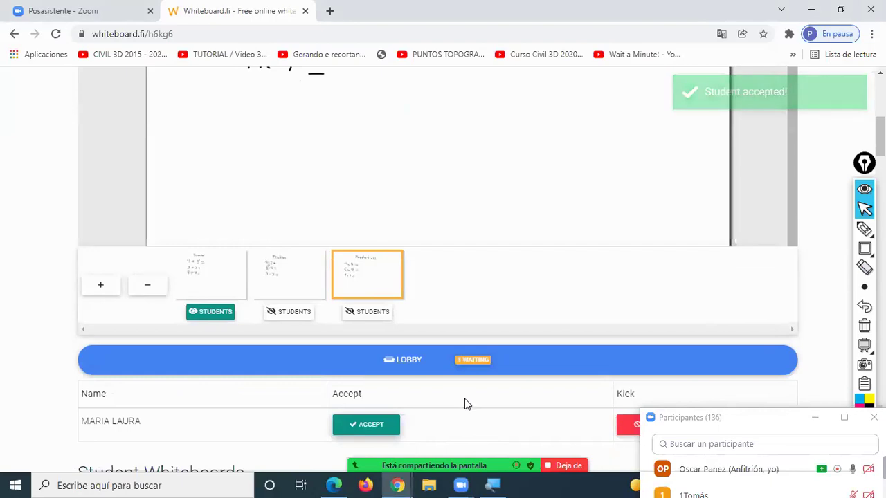
click(386, 426)
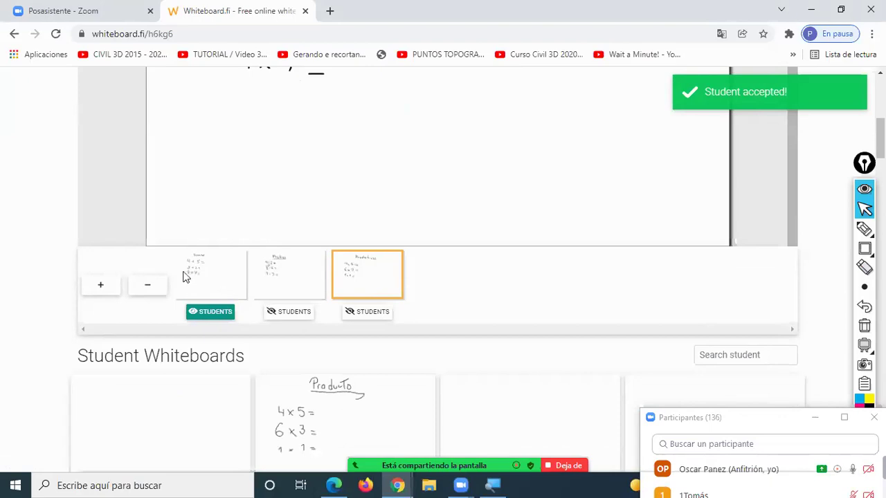
Switch repeatedly among the three whiteboard pages to view each one, finishing on the first page.
click(219, 287)
click(289, 290)
click(352, 287)
click(283, 294)
click(213, 291)
click(289, 289)
click(363, 282)
click(277, 289)
click(232, 290)
click(281, 289)
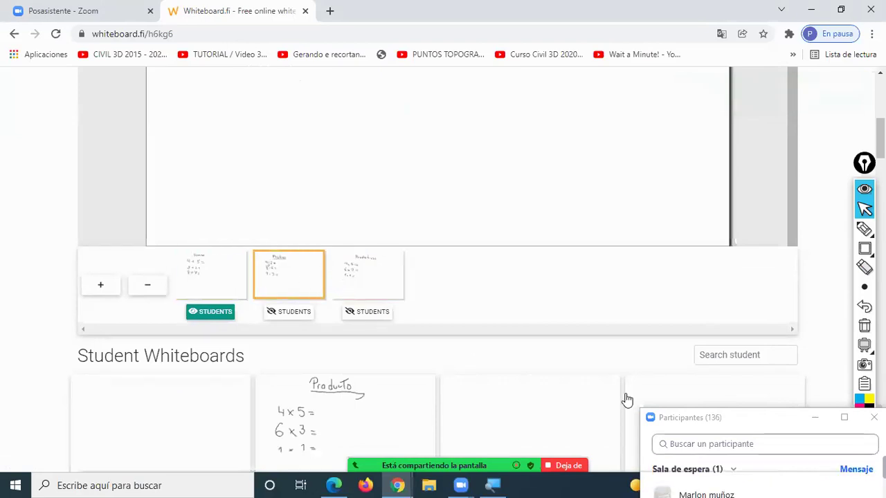
click(353, 270)
click(229, 277)
click(305, 277)
click(360, 278)
click(292, 280)
click(219, 271)
click(270, 273)
click(367, 275)
click(298, 278)
click(242, 277)
click(281, 276)
click(350, 280)
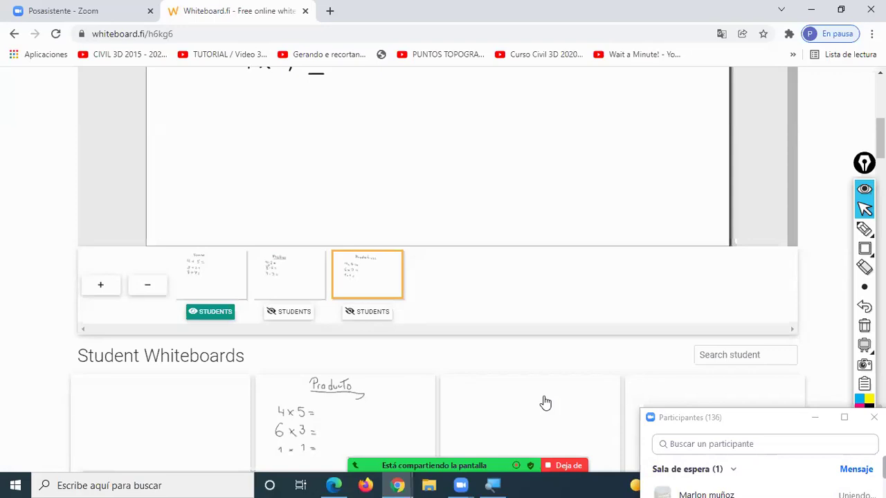
click(210, 284)
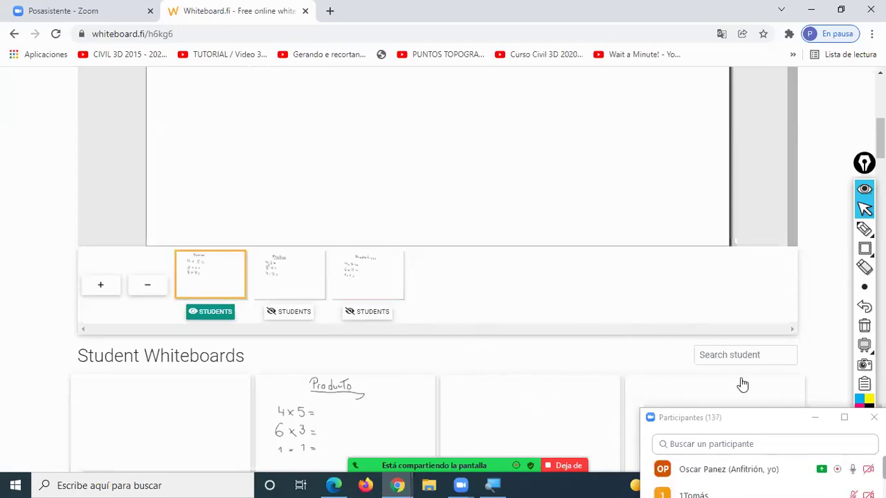
Draw one pink rectangle annotation around all three page thumbnails, and clear it from the screen.
mouse_move(864, 248)
click(823, 248)
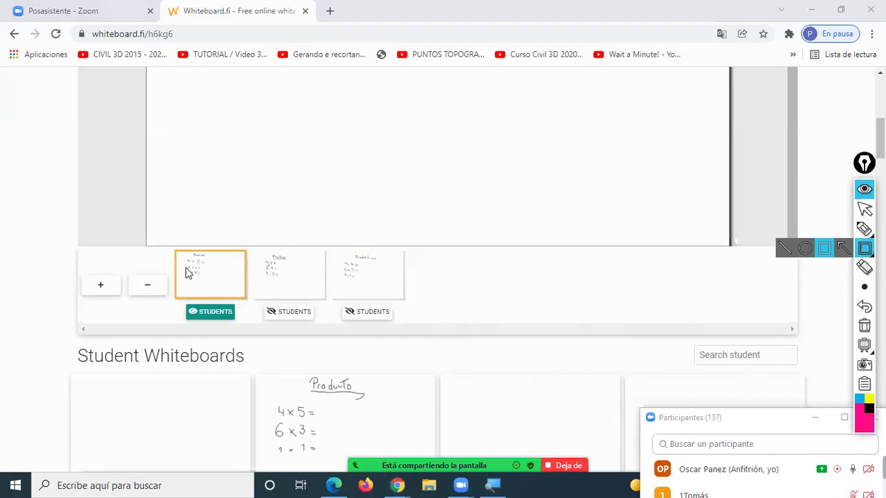
mouse_move(164, 242)
mouse_down()
mouse_move(229, 304)
mouse_move(422, 302)
mouse_up()
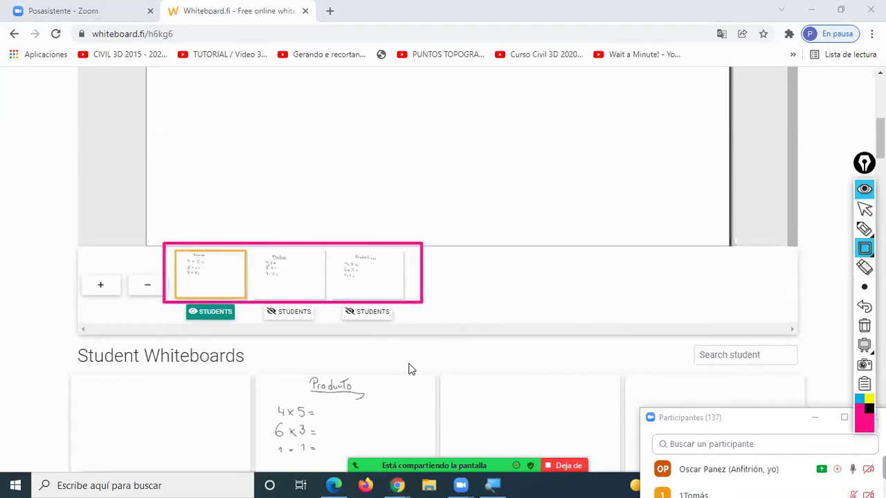
click(865, 325)
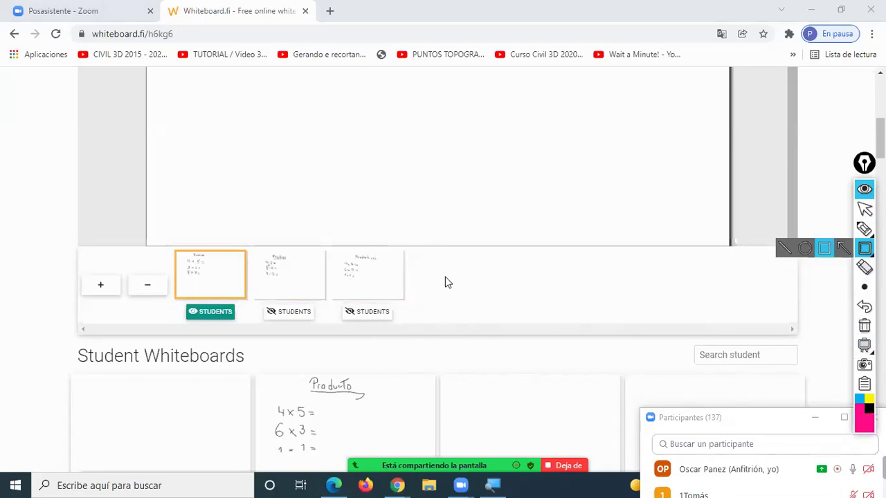
Frame each of the three page thumbnails with its own pink rectangle, and clear the annotations.
drag(168, 248, 244, 305)
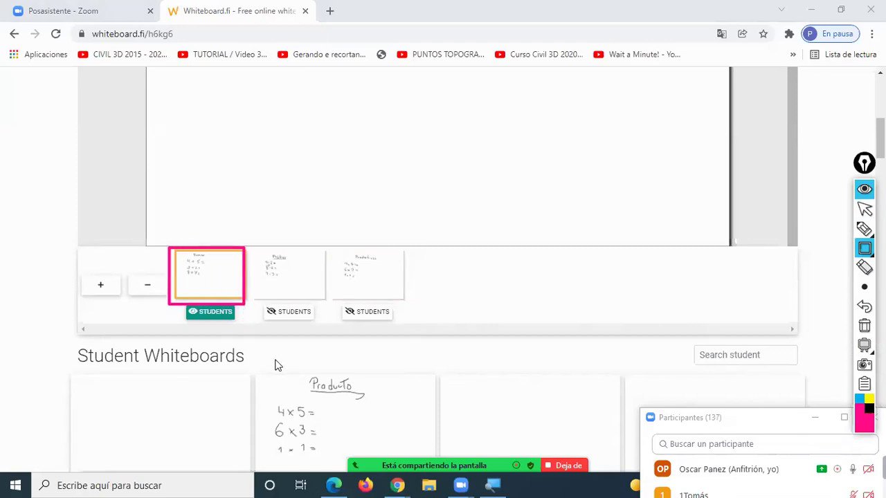
drag(251, 248, 326, 302)
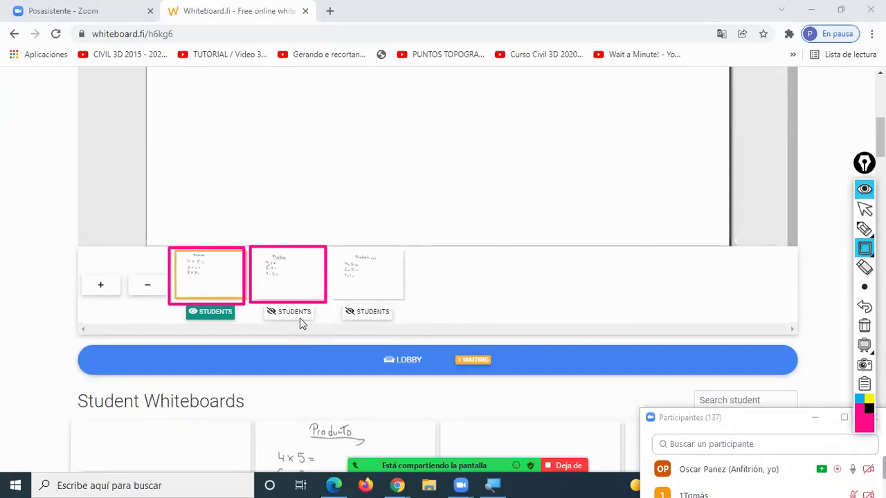
mouse_move(330, 244)
mouse_down()
mouse_move(387, 301)
mouse_move(404, 303)
mouse_up()
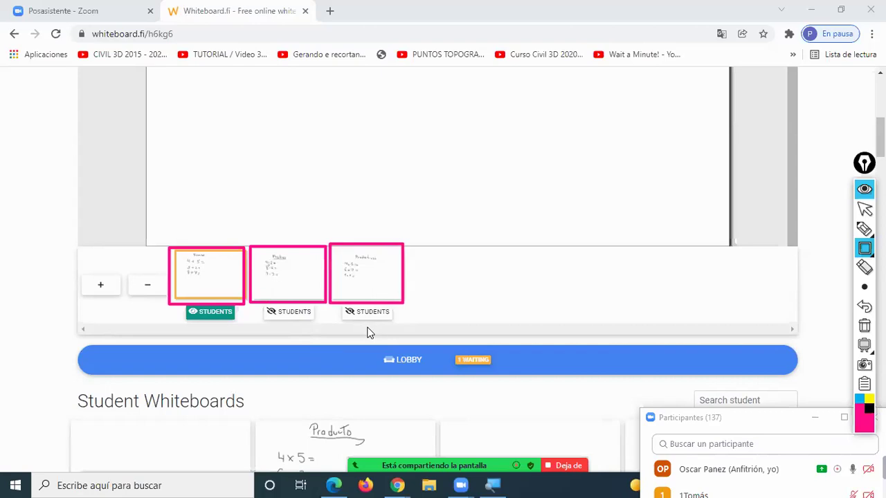
click(864, 325)
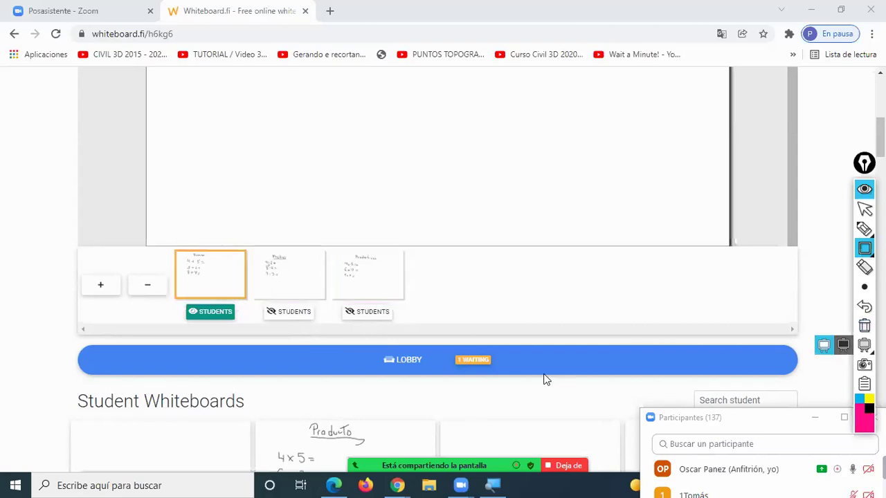
Open the whiteboard lobby and admit the waiting student to the class.
click(481, 363)
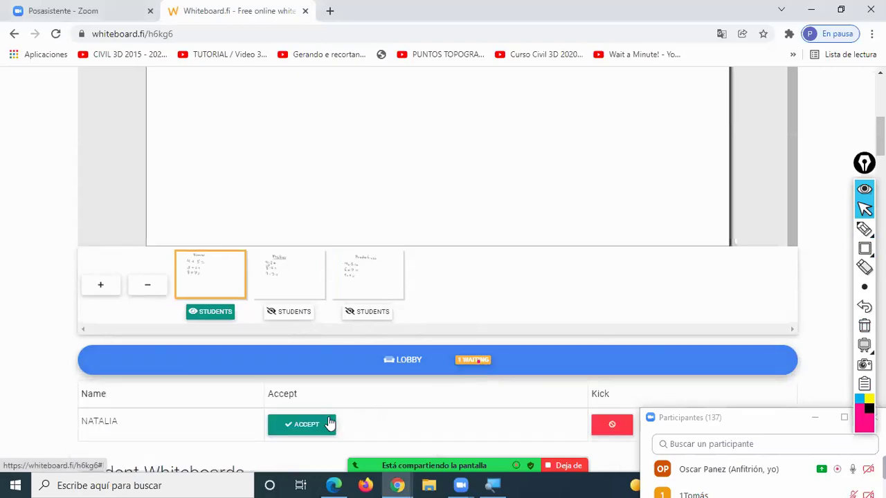
click(329, 423)
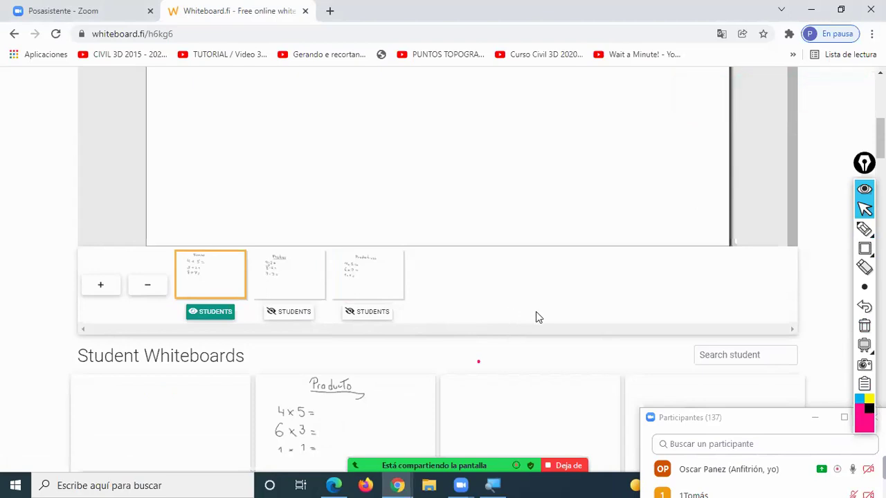
click(865, 286)
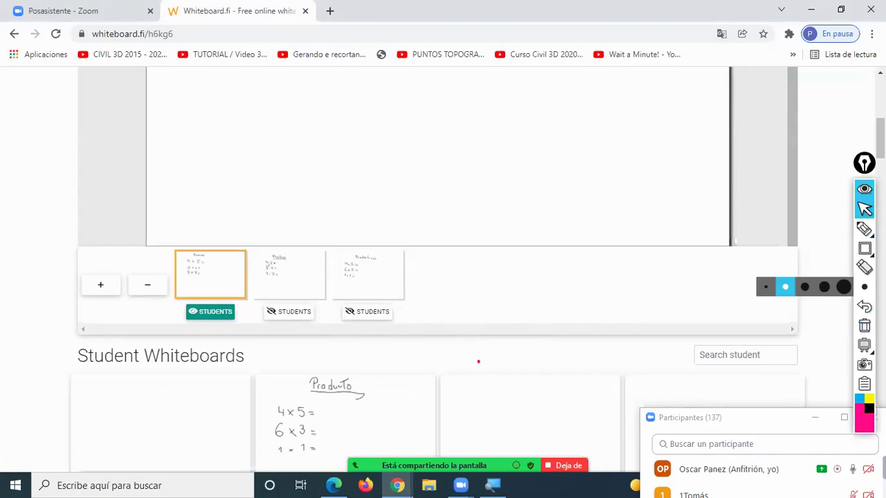
Look through all the student whiteboards to the end of the list and return to the page thumbnails.
scroll(478, 361, down, 2)
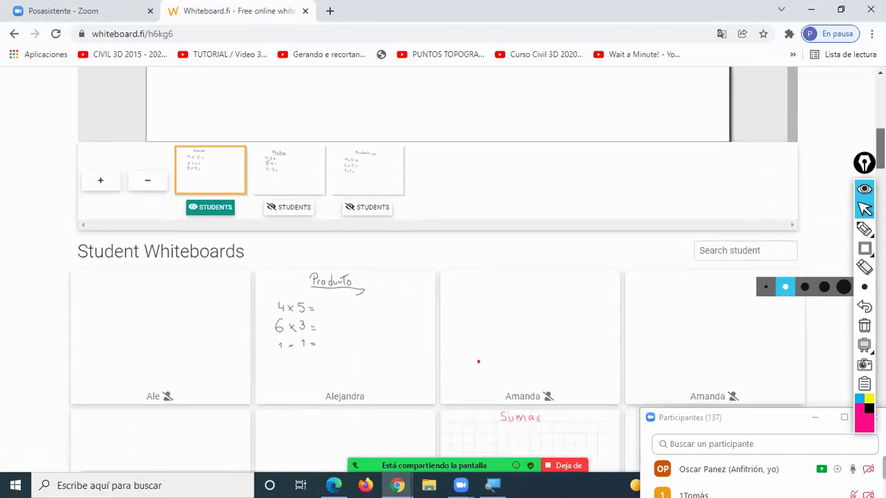
scroll(479, 361, down, 1)
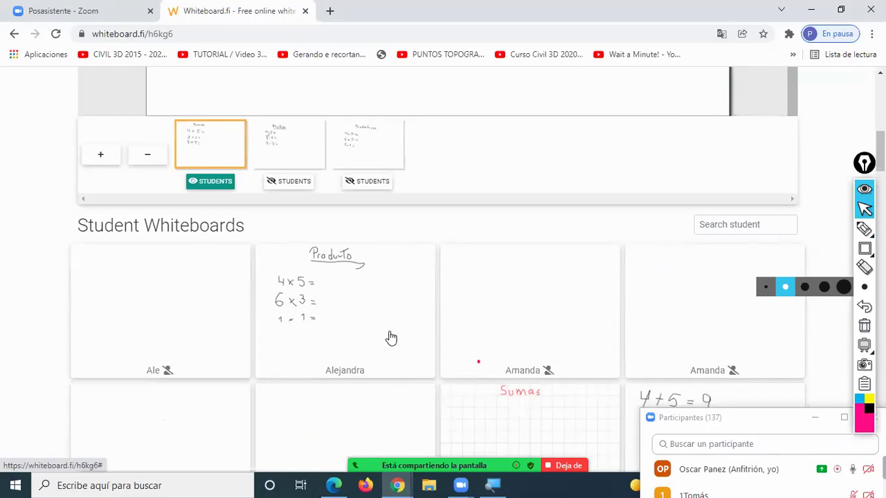
scroll(390, 338, down, 3)
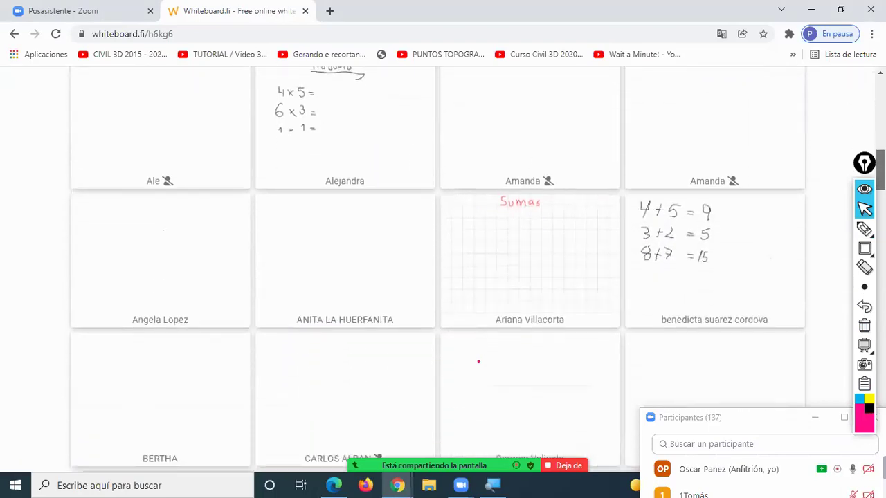
scroll(478, 361, down, 7)
scroll(478, 362, down, 10)
scroll(478, 362, down, 7)
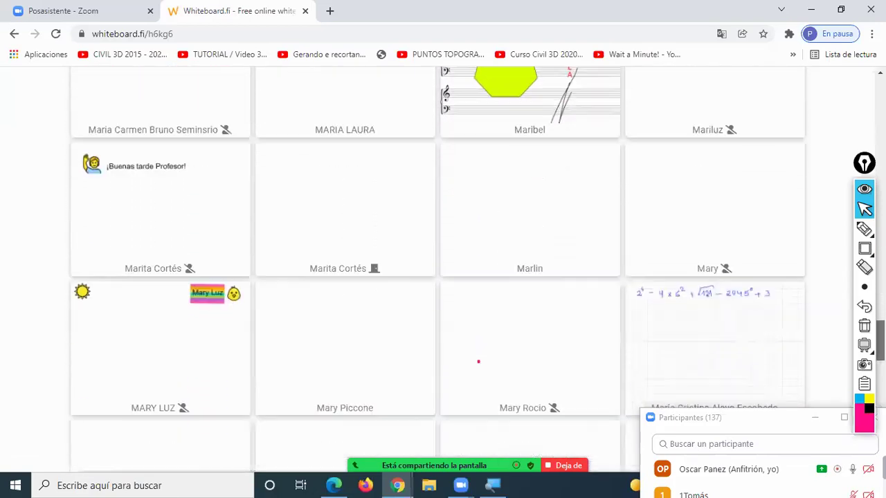
scroll(478, 362, down, 1)
scroll(478, 362, up, 3)
scroll(478, 361, down, 8)
scroll(478, 361, down, 9)
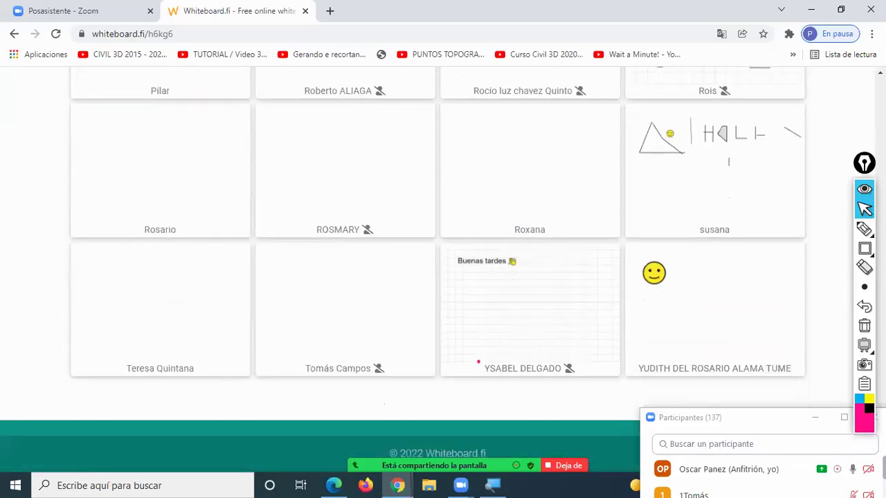
scroll(470, 391, up, 11)
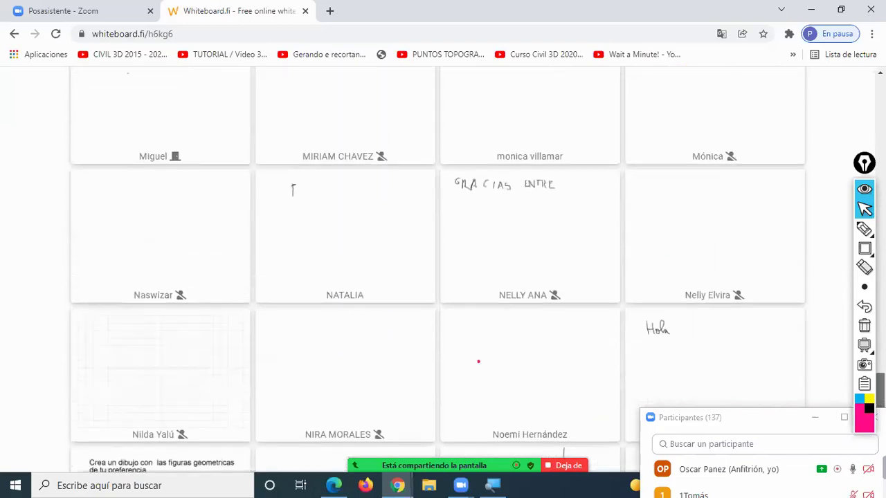
scroll(478, 361, up, 13)
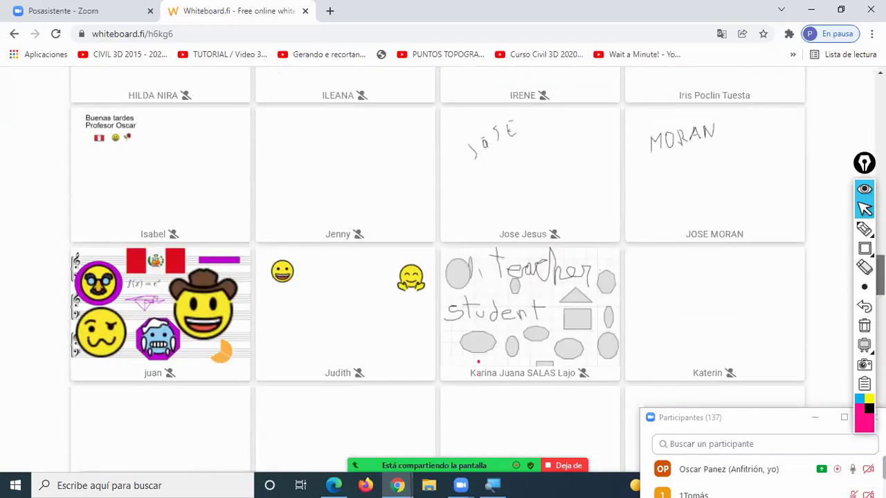
scroll(478, 361, up, 13)
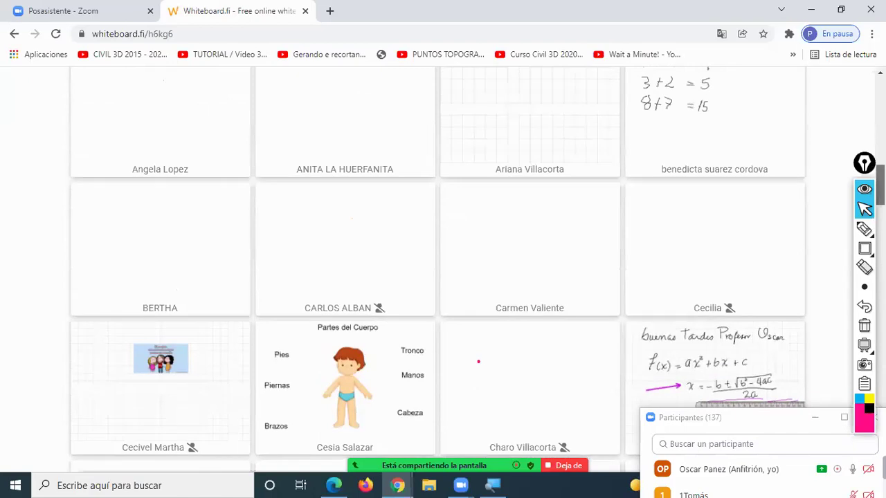
scroll(478, 362, up, 4)
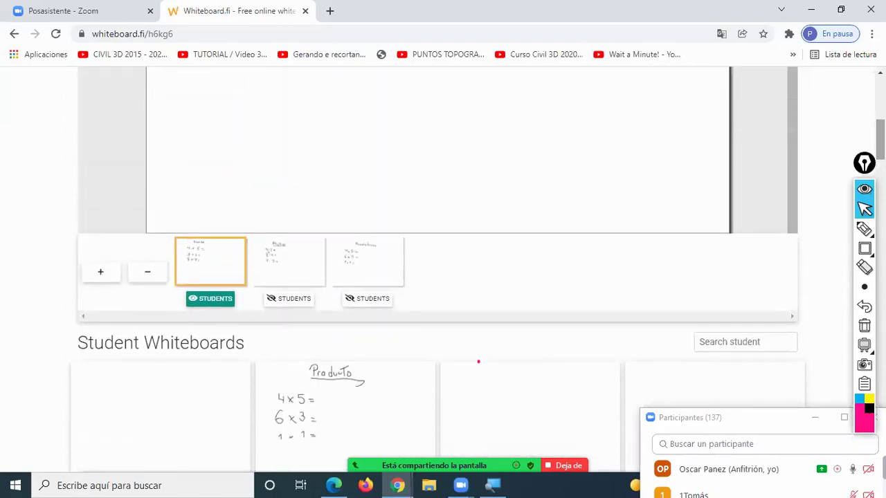
Open the Zoom meeting chat, check its latest messages and close it.
click(728, 418)
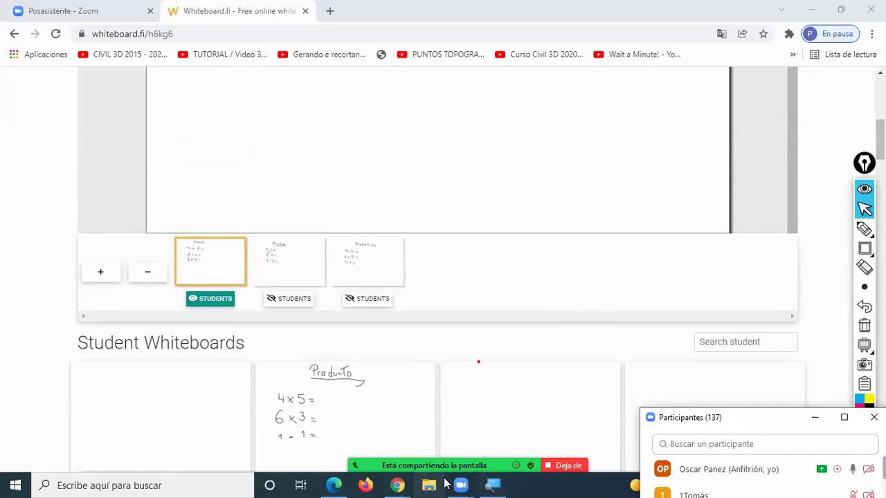
key(alt+h)
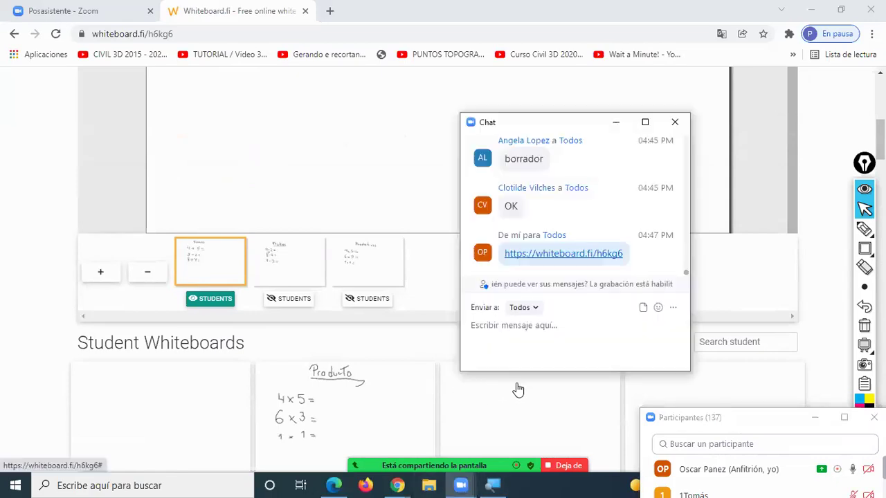
key(alt+h)
Review the addition exercises on the Sumas page and return to its page thumbnails.
click(864, 248)
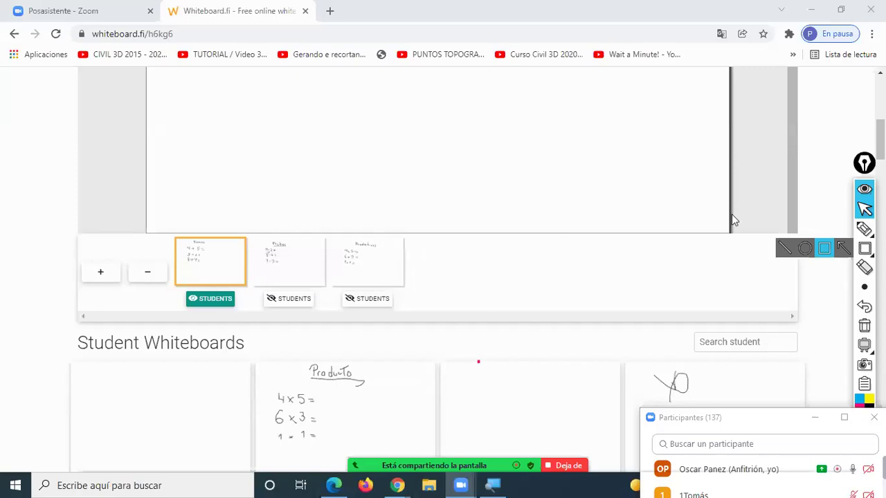
scroll(477, 362, up, 5)
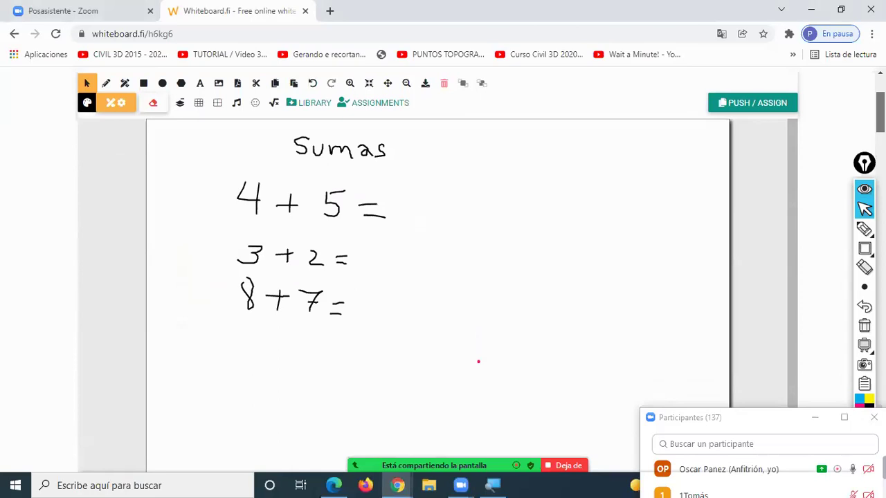
scroll(478, 361, down, 3)
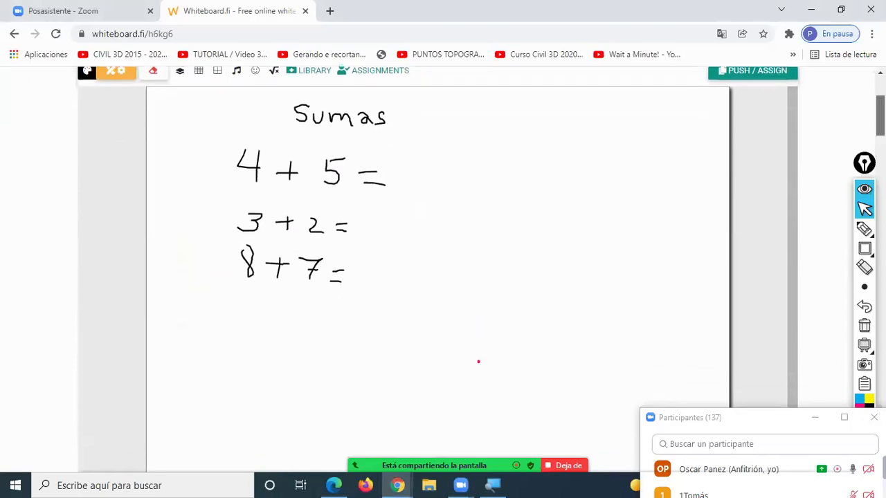
scroll(477, 361, up, 1)
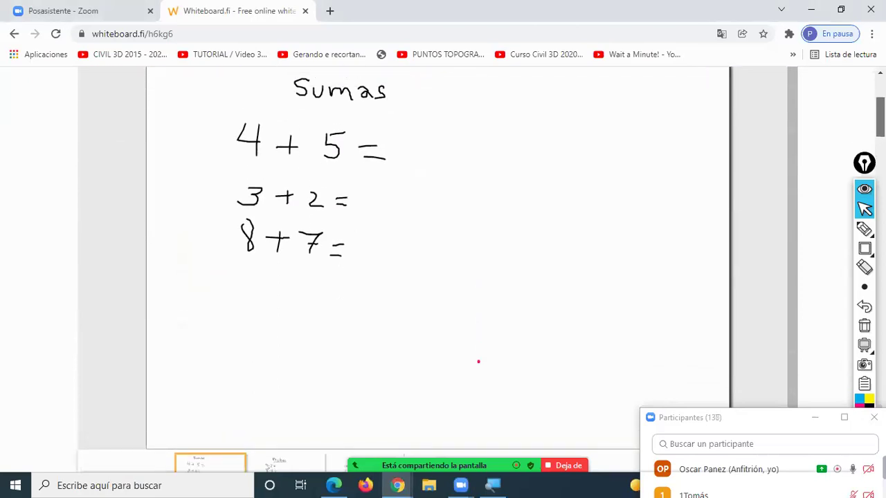
scroll(477, 361, up, 1)
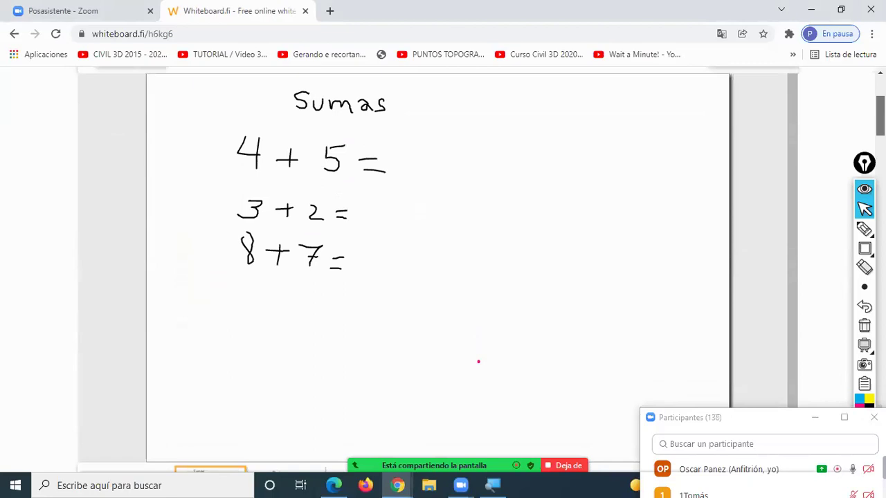
scroll(477, 362, down, 1)
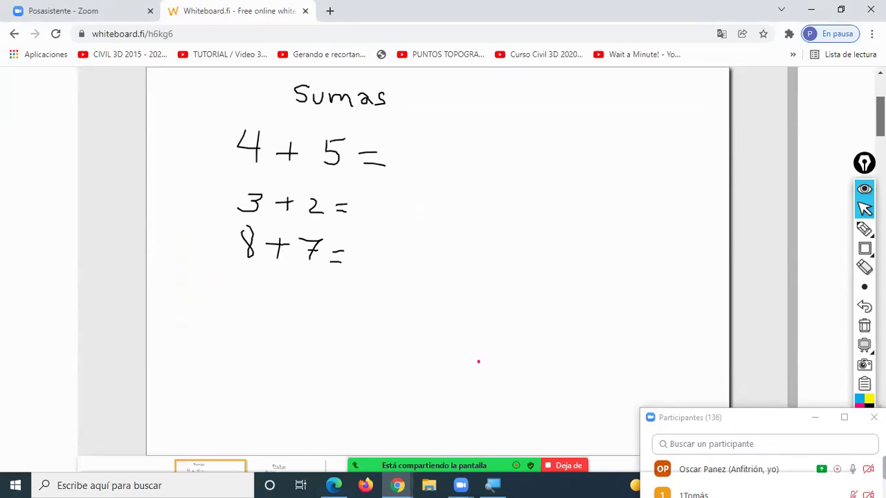
scroll(477, 361, down, 4)
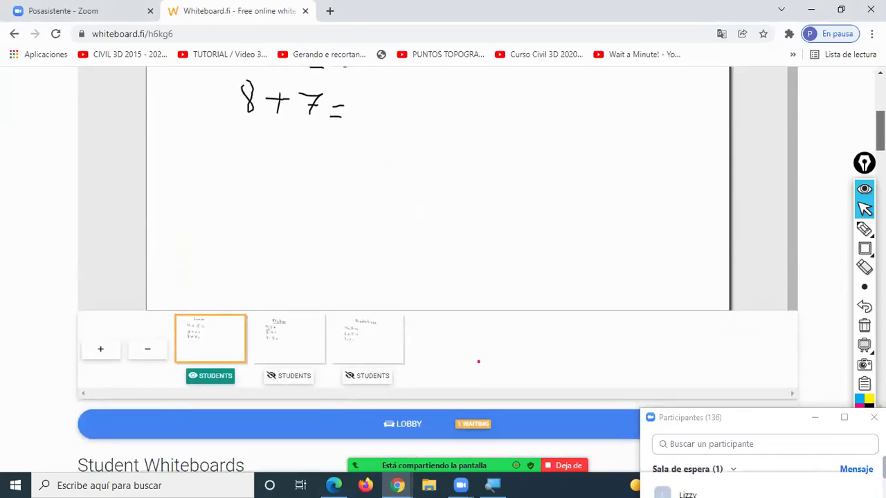
Show the students waiting in the whiteboard lobby and accept the one listed.
scroll(478, 362, down, 3)
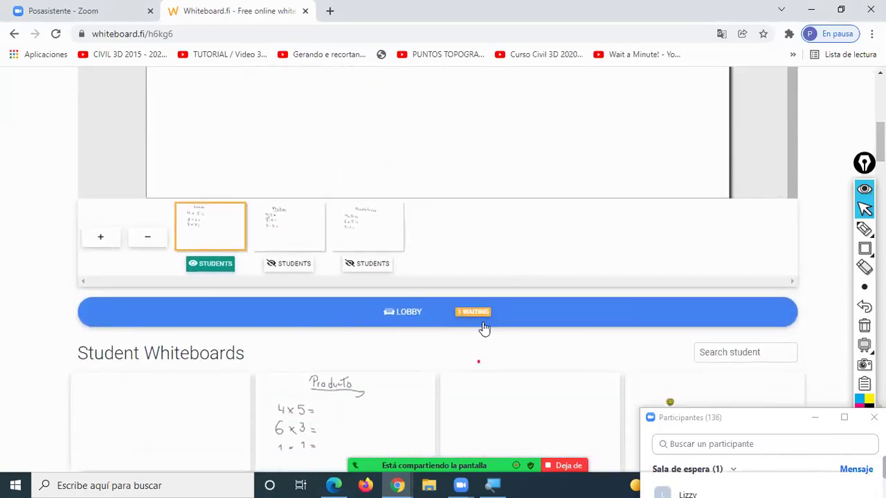
click(476, 324)
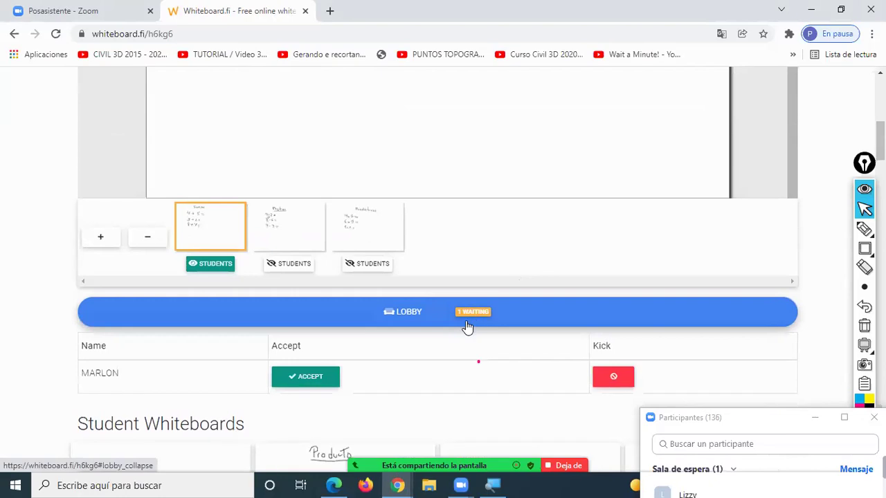
click(320, 383)
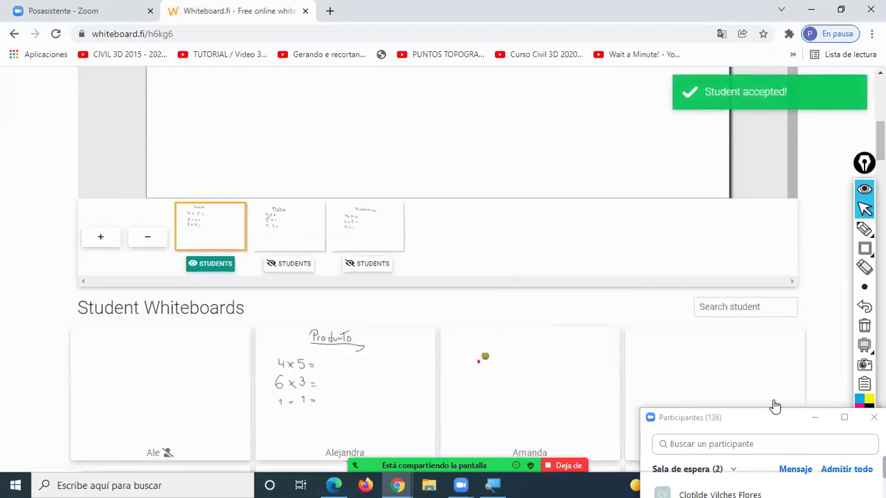
mouse_move(865, 248)
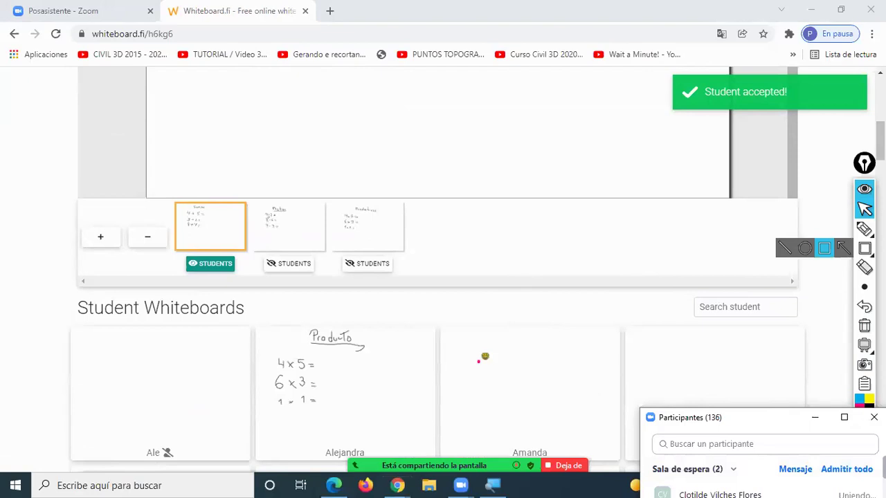
Switch through the Restas and multiplication pages and return to the Sumas page to view its exercises.
scroll(485, 356, up, 2)
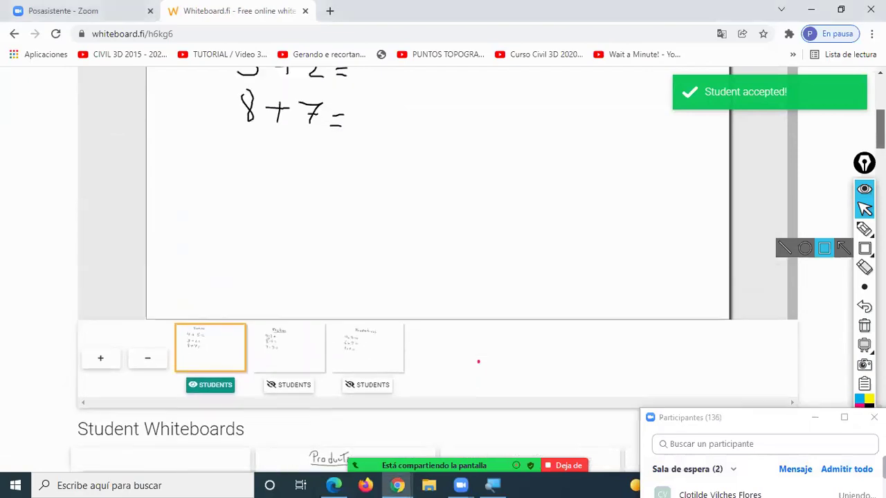
click(285, 363)
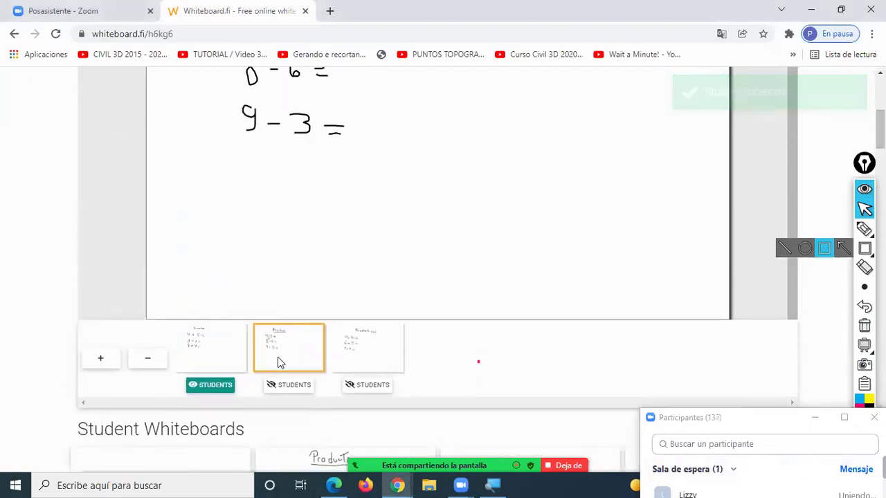
click(357, 353)
click(220, 354)
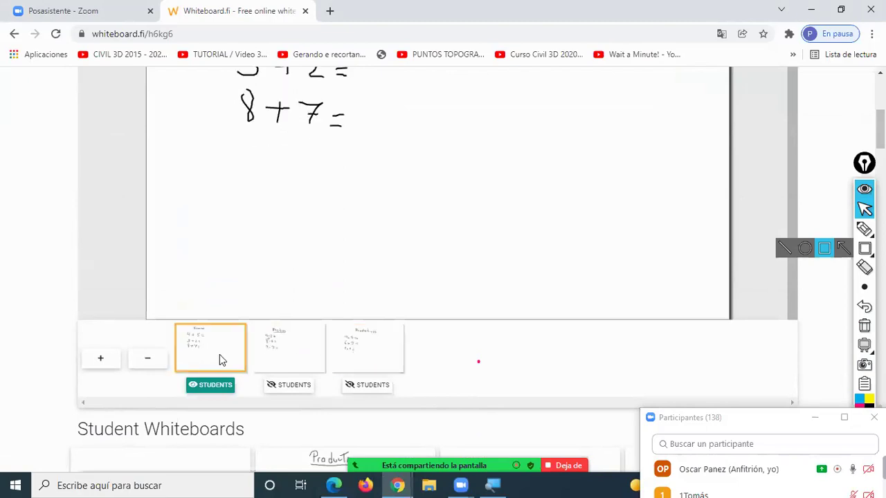
click(346, 356)
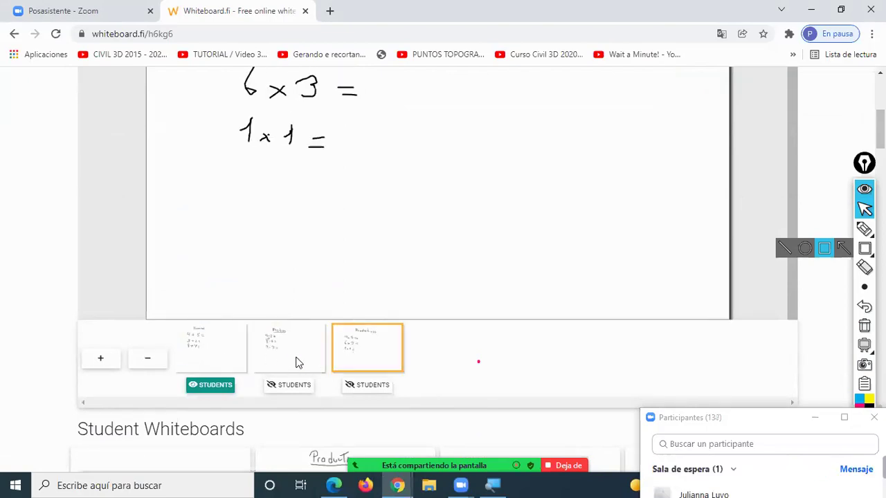
click(297, 363)
click(223, 370)
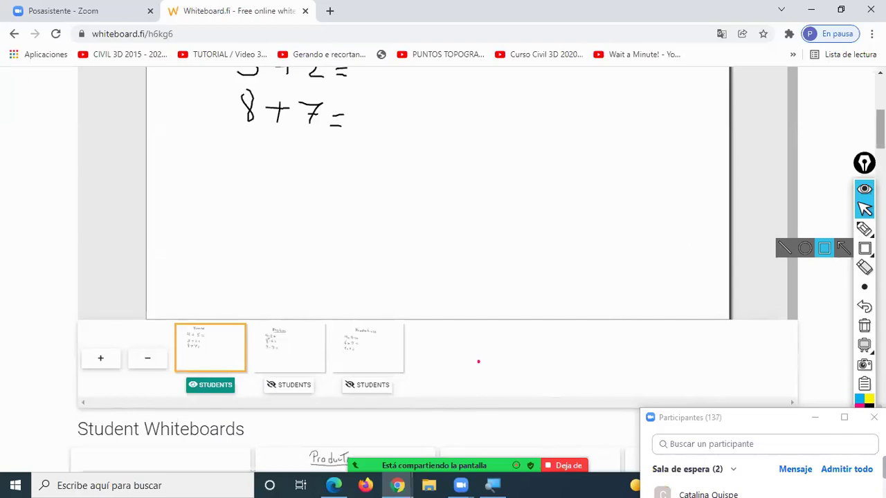
scroll(477, 361, up, 4)
scroll(477, 361, down, 1)
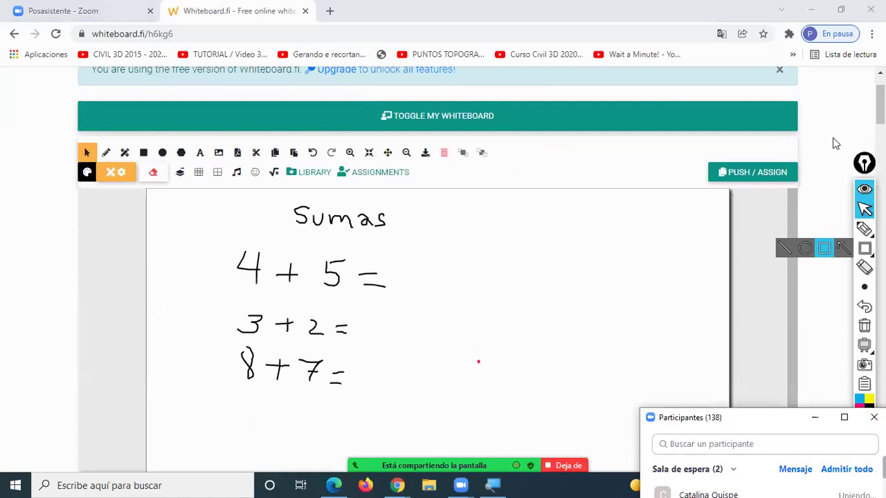
Browse the student whiteboards to check their answers and return to the page thumbnails.
click(443, 115)
scroll(478, 361, down, 10)
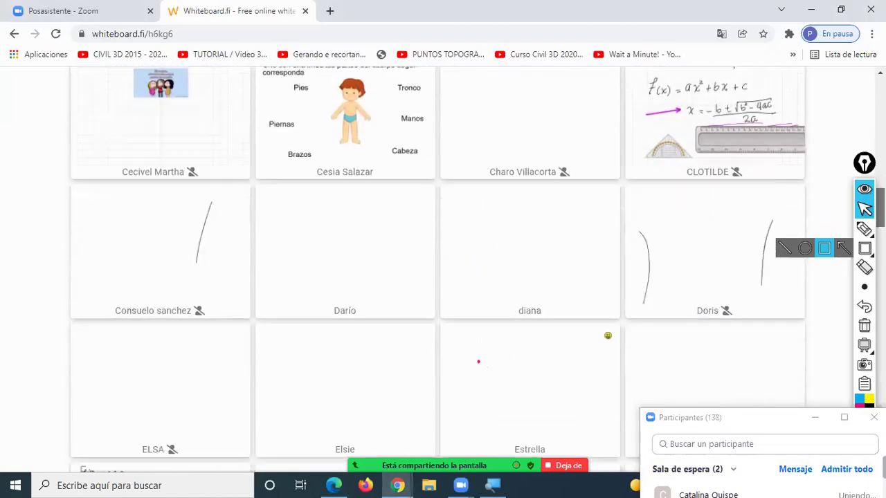
scroll(478, 361, down, 9)
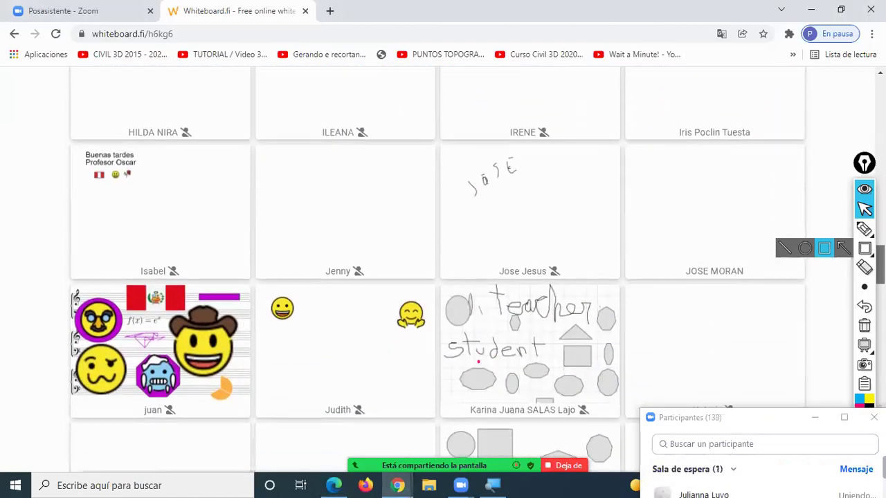
scroll(477, 361, down, 8)
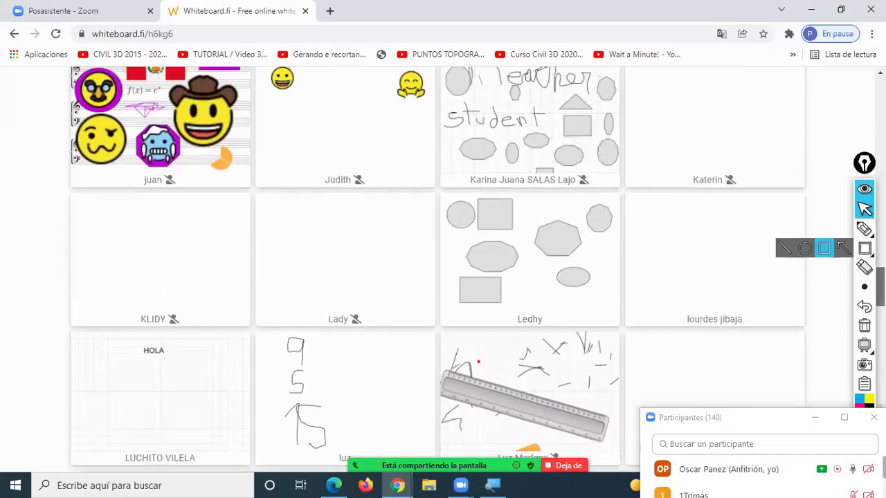
scroll(477, 361, up, 15)
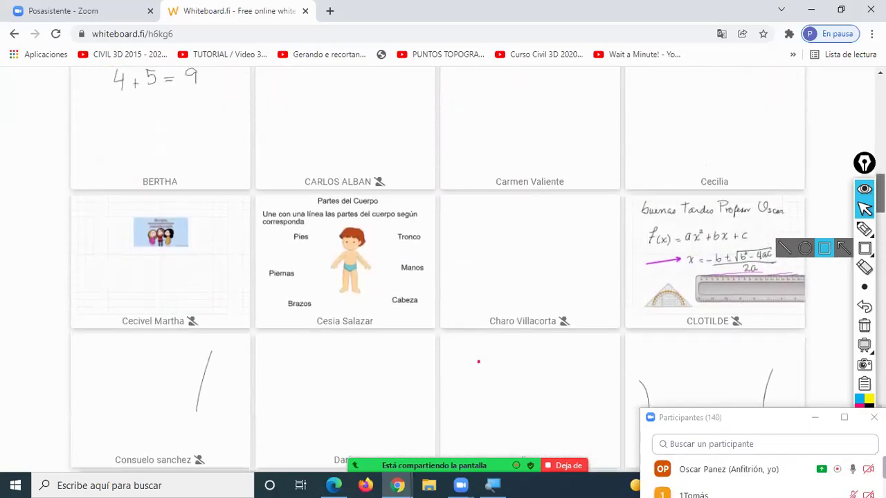
scroll(478, 362, up, 8)
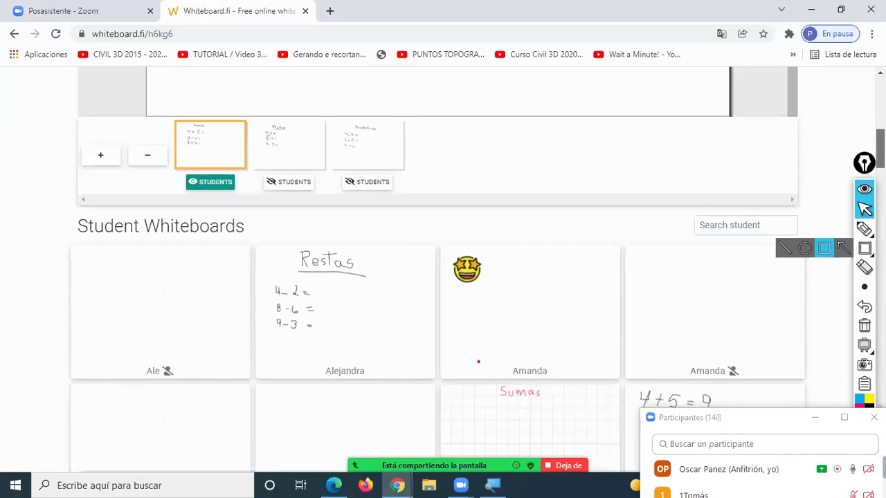
scroll(478, 361, up, 2)
Check the latest Zoom chat messages, close the chat and accept the student waiting in the whiteboard lobby.
key(alt+h)
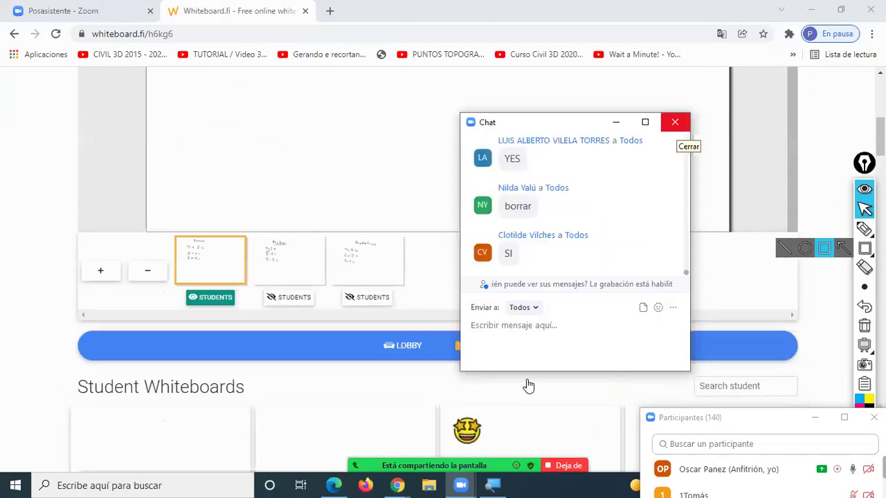
click(350, 349)
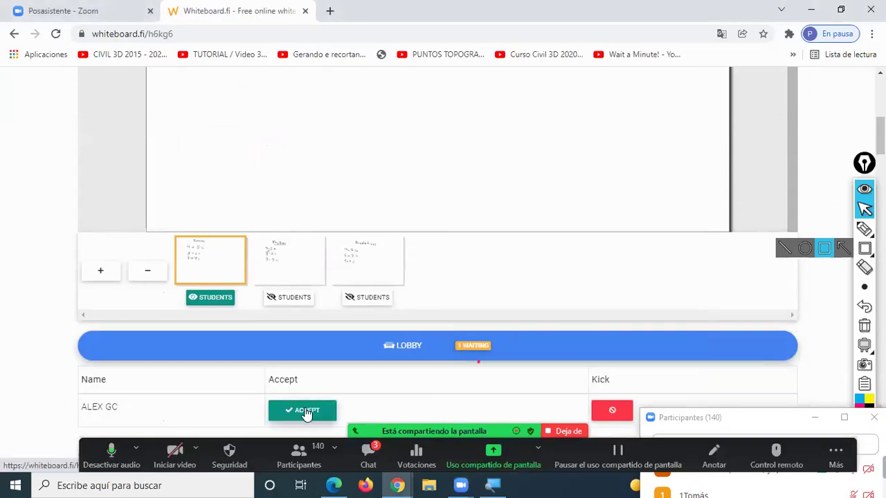
click(307, 410)
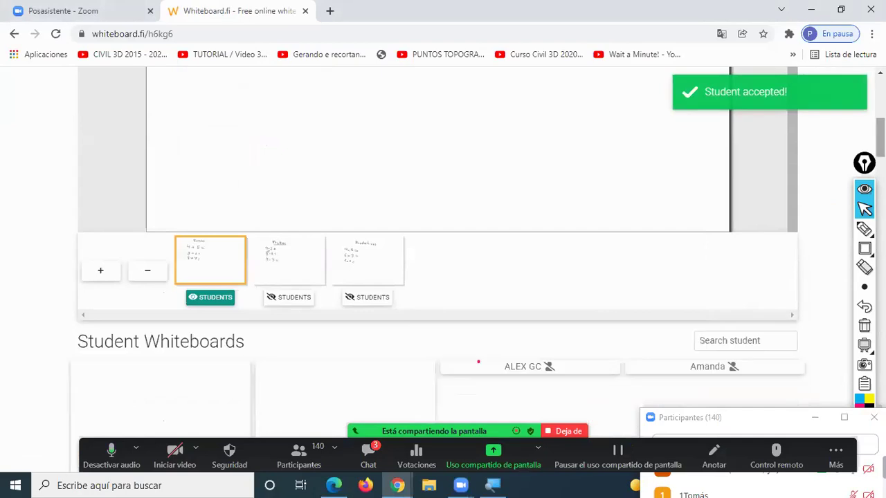
Open the whiteboard room settings, translate the page into Spanish and dismiss the translation popup.
scroll(478, 360, up, 5)
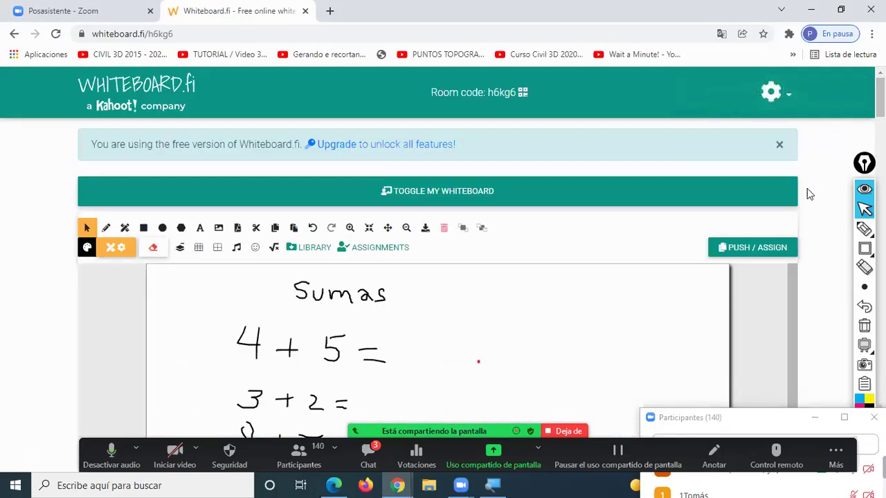
click(773, 94)
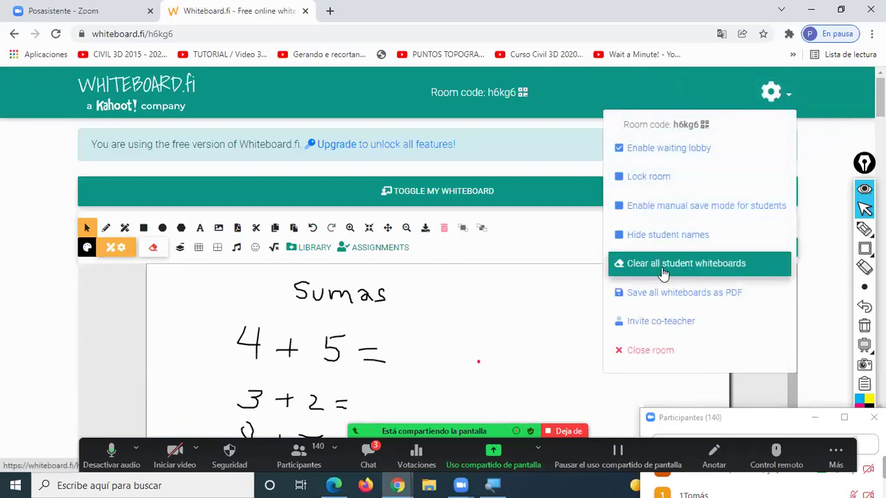
click(716, 263)
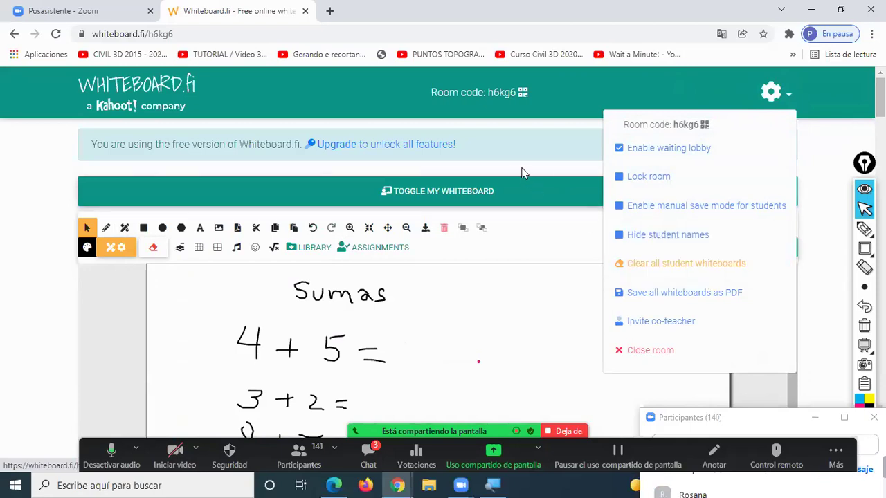
right_click(515, 169)
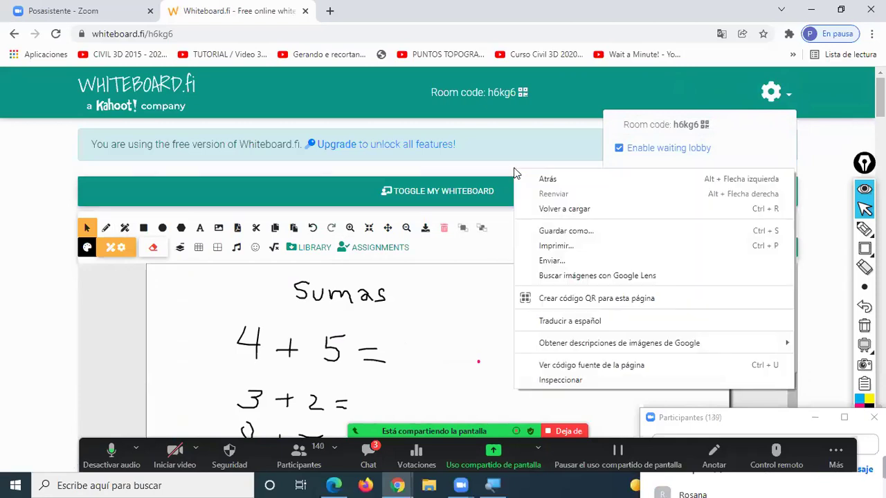
click(590, 325)
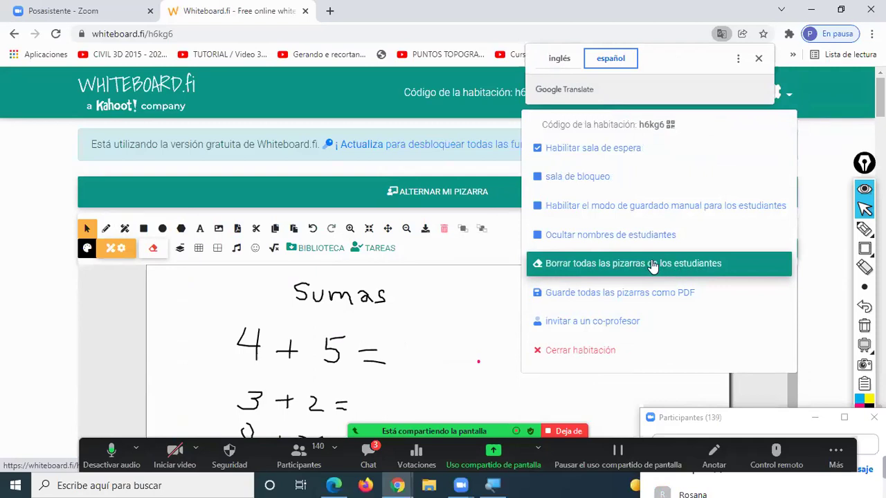
click(758, 58)
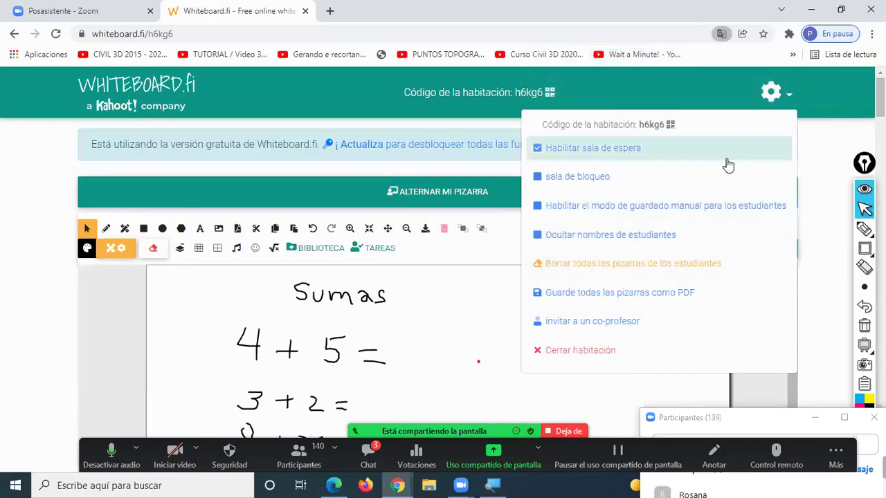
Clear all student whiteboards and check the boards throughout the list, moving the annotation toolbar slightly inward.
click(612, 265)
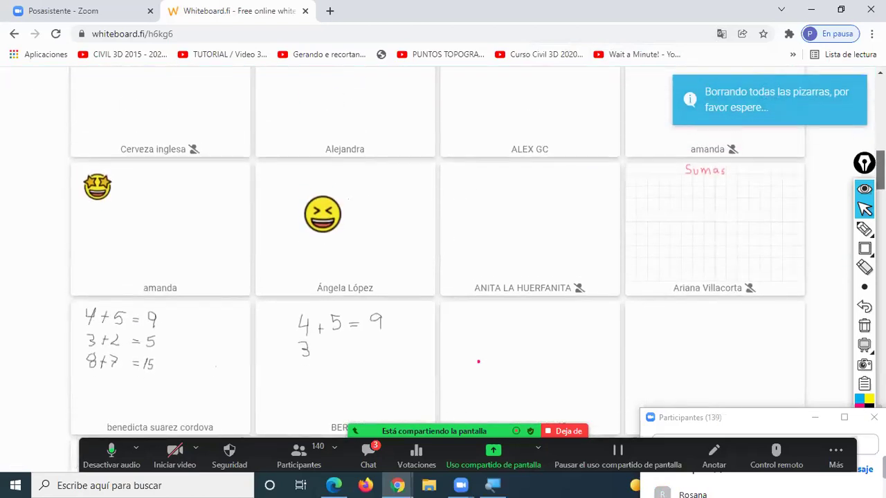
scroll(801, 222, down, 3)
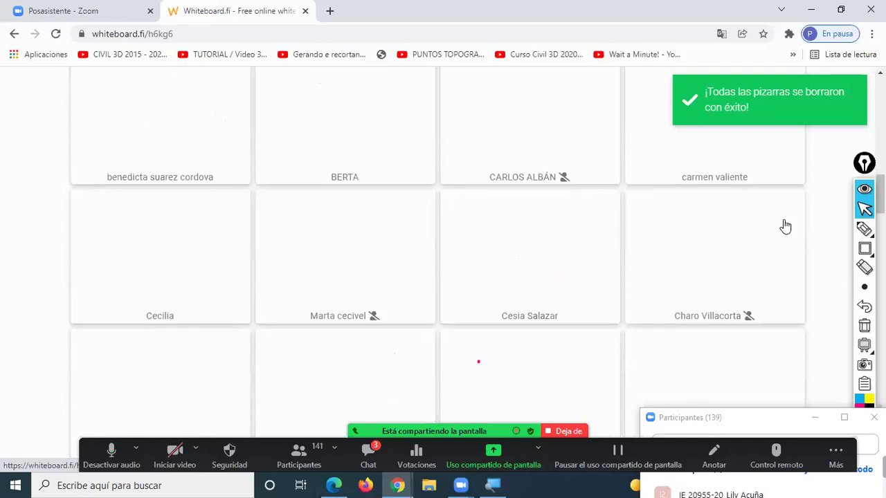
scroll(761, 239, down, 9)
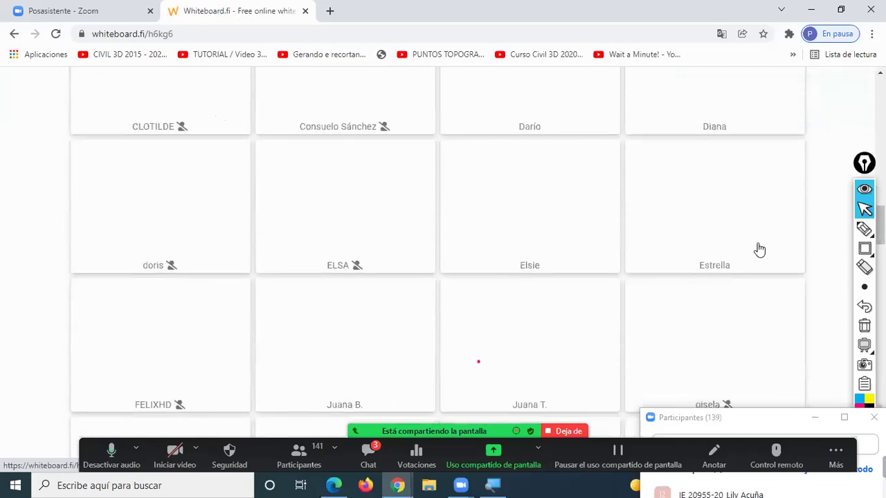
scroll(768, 248, down, 1)
mouse_move(864, 248)
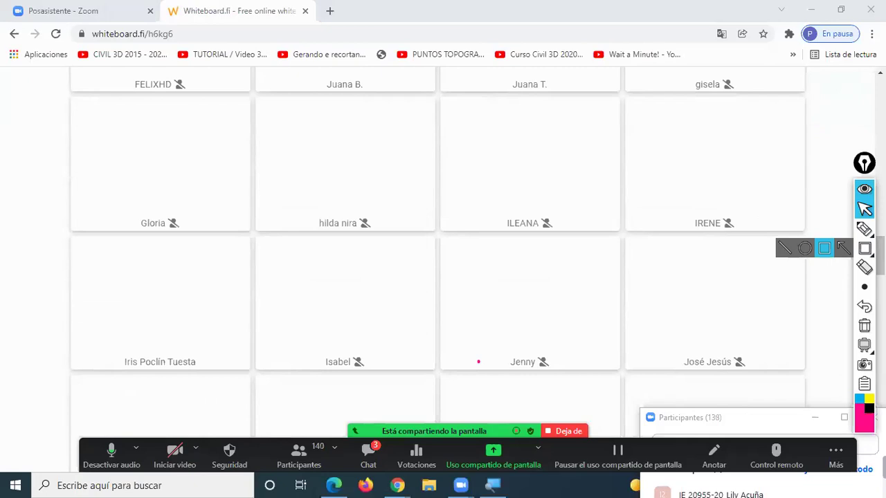
drag(864, 164, 842, 171)
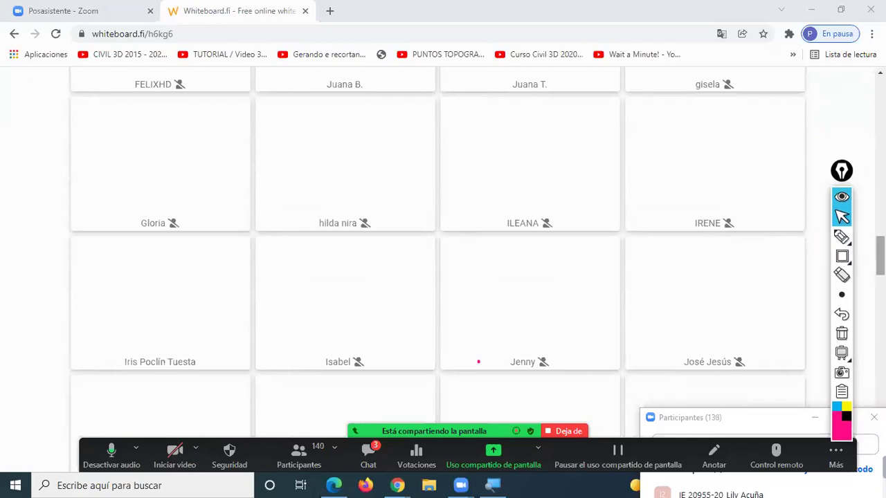
scroll(478, 362, down, 20)
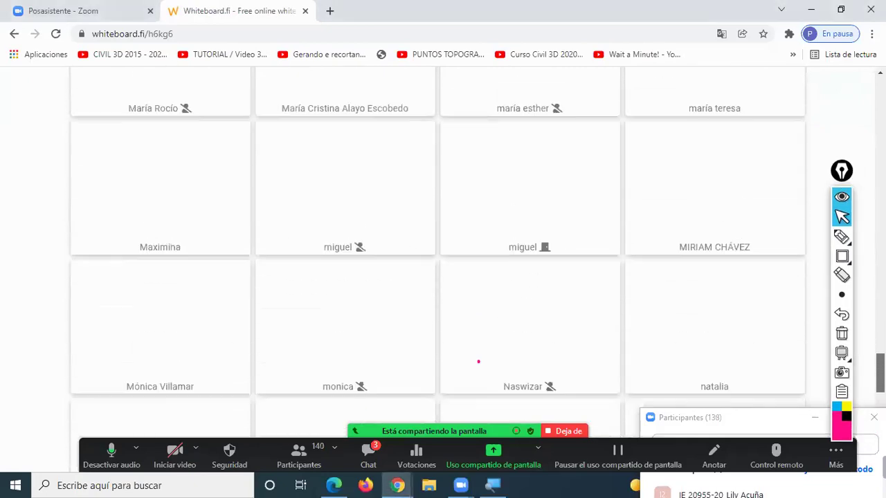
scroll(478, 362, up, 20)
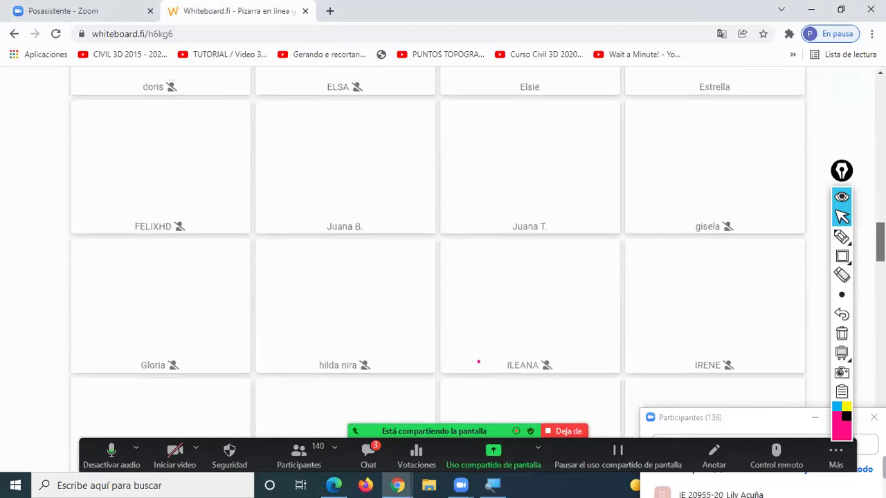
scroll(478, 362, up, 10)
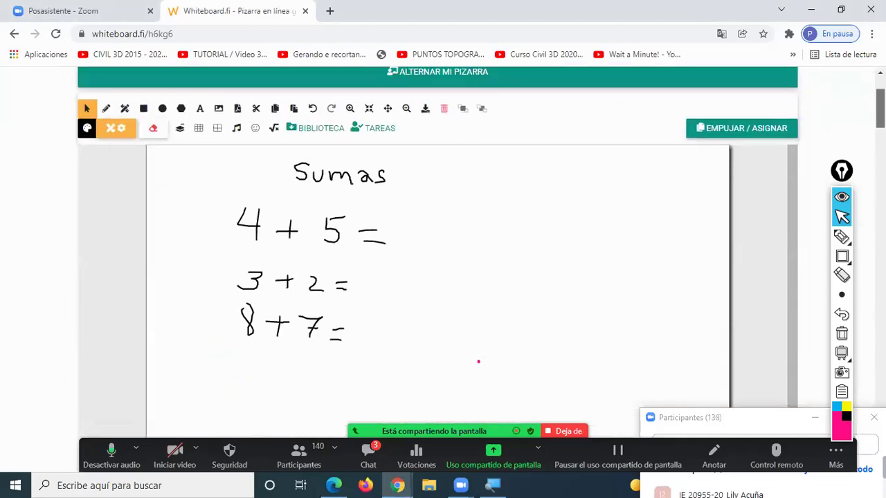
Annotate the Sumas page thumbnail with a pink rectangle around it.
scroll(478, 362, down, 1)
scroll(478, 361, down, 3)
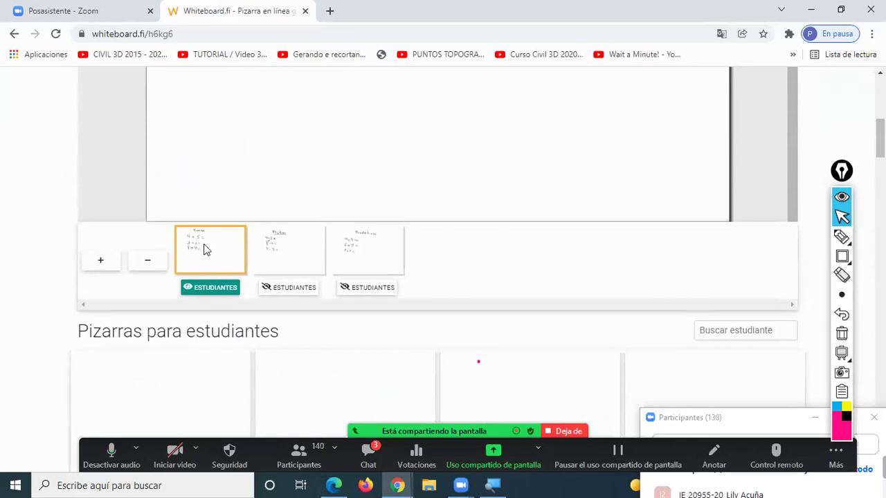
click(841, 257)
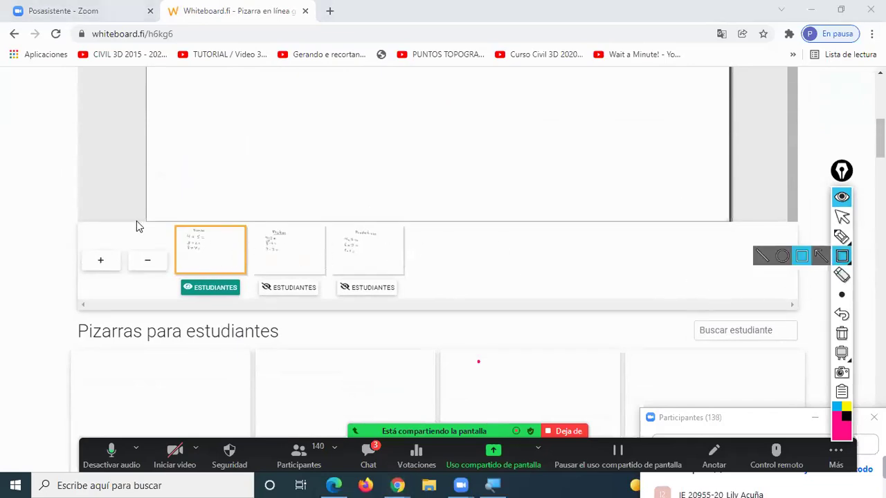
drag(167, 221, 251, 279)
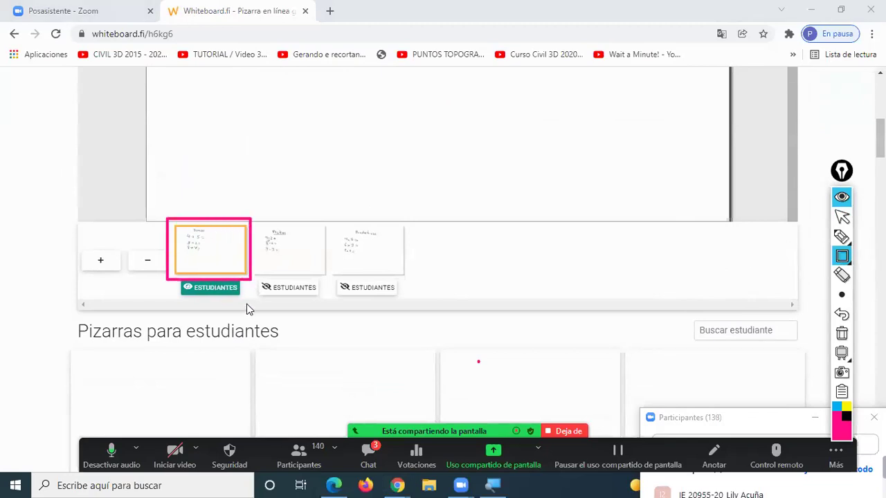
Clear the screen annotations and push the current Sumas page to all student whiteboards.
key(Escape)
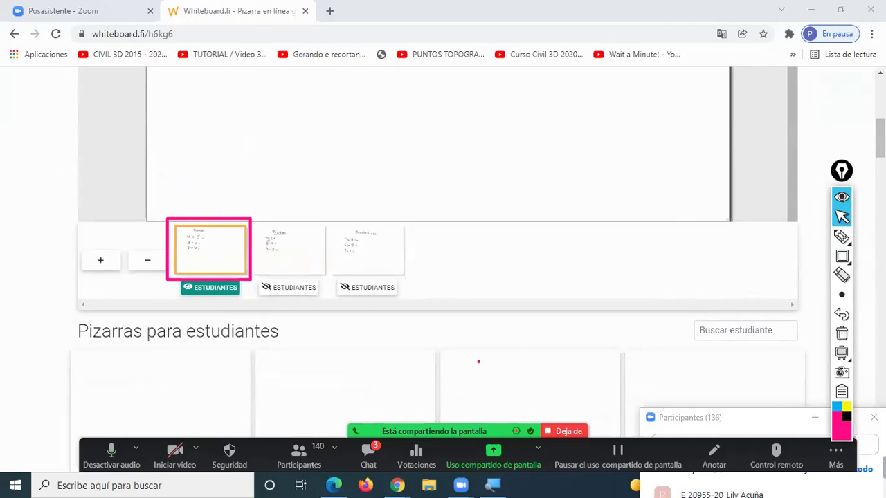
click(845, 338)
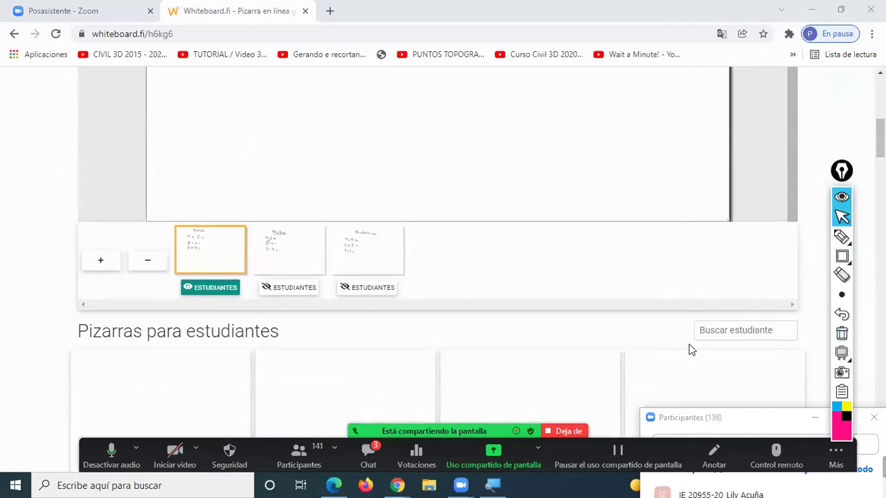
scroll(811, 212, up, 5)
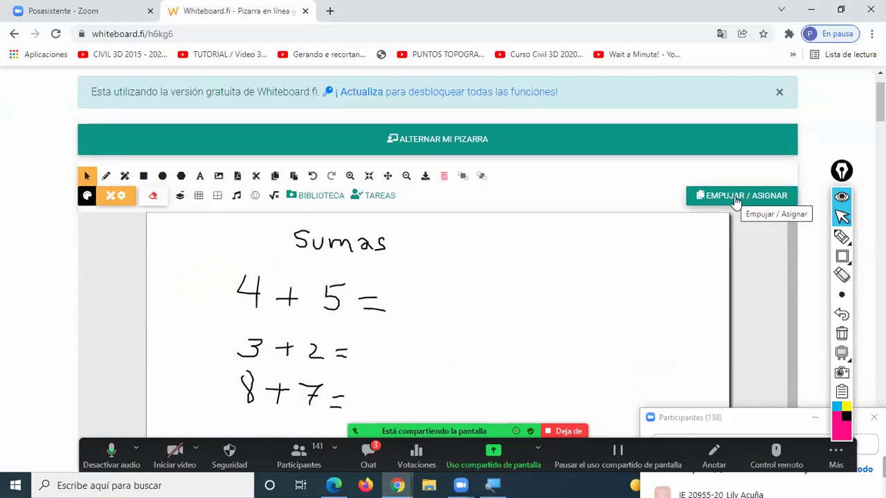
click(736, 197)
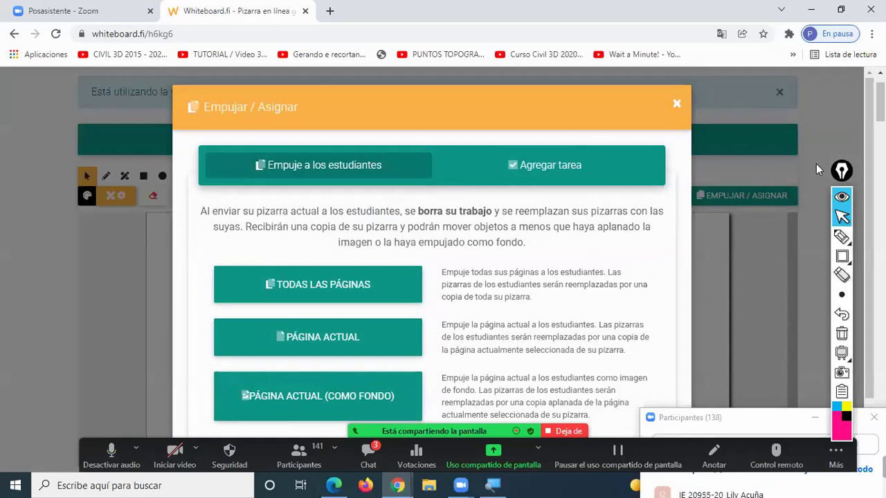
scroll(760, 165, down, 3)
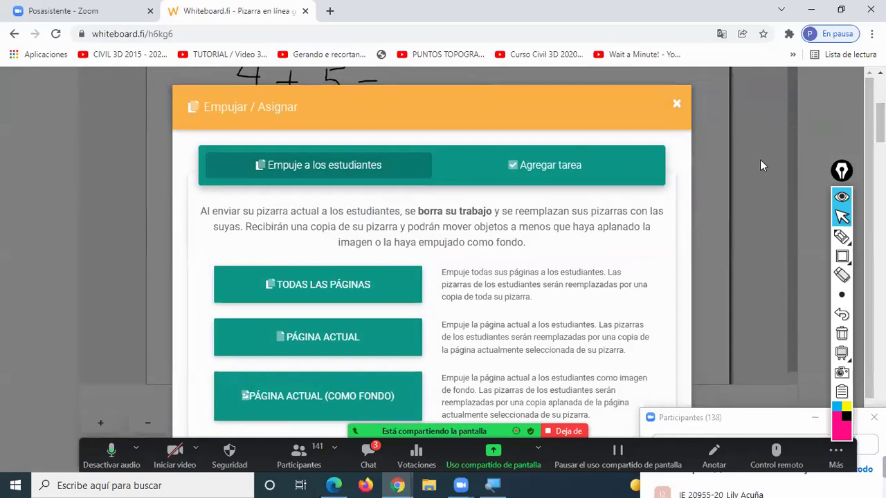
scroll(513, 268, down, 1)
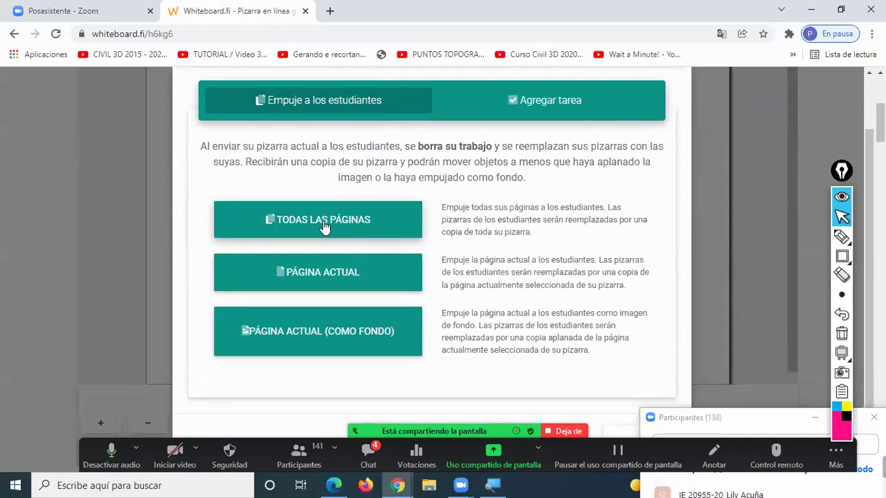
click(331, 277)
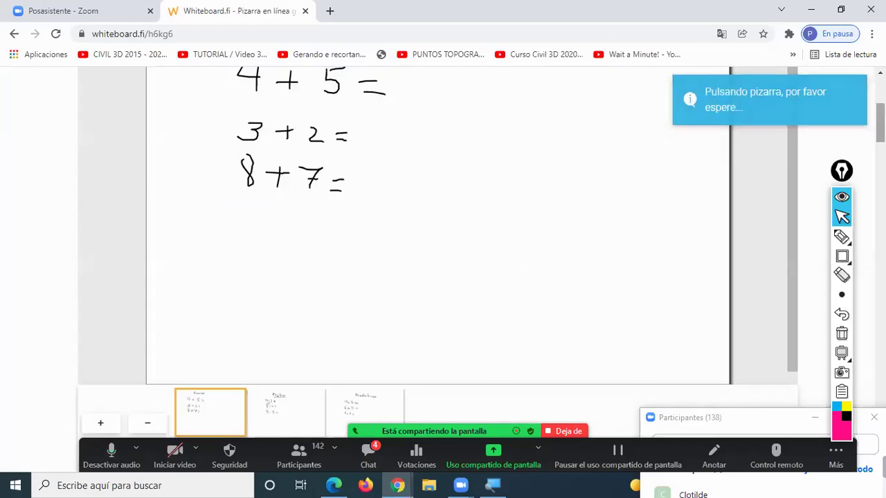
Check the pushed Sumas exercises and answers on the first rows of student whiteboards, bringing the Zoom participants window forward.
scroll(856, 112, down, 4)
scroll(438, 260, down, 2)
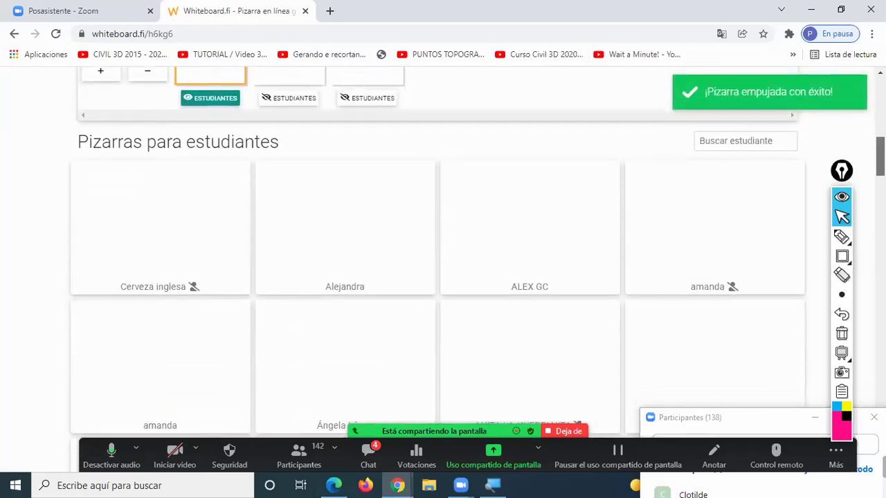
scroll(443, 260, down, 1)
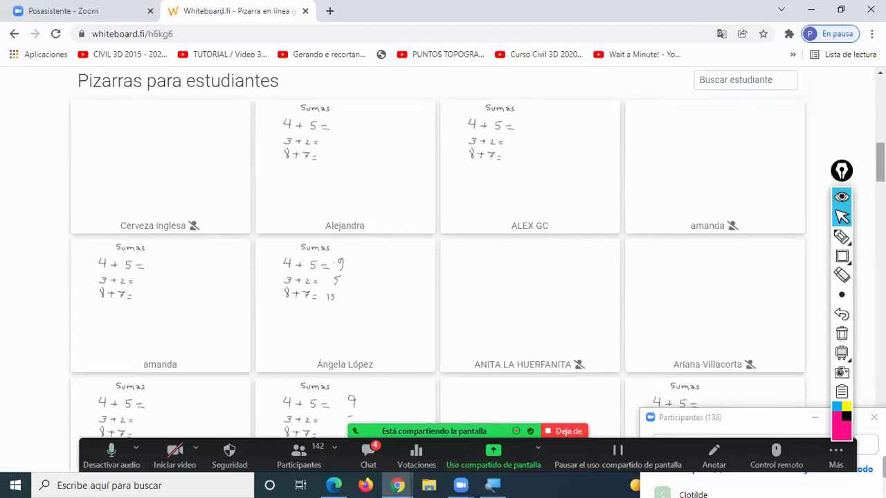
scroll(878, 167, down, 1)
scroll(879, 166, down, 1)
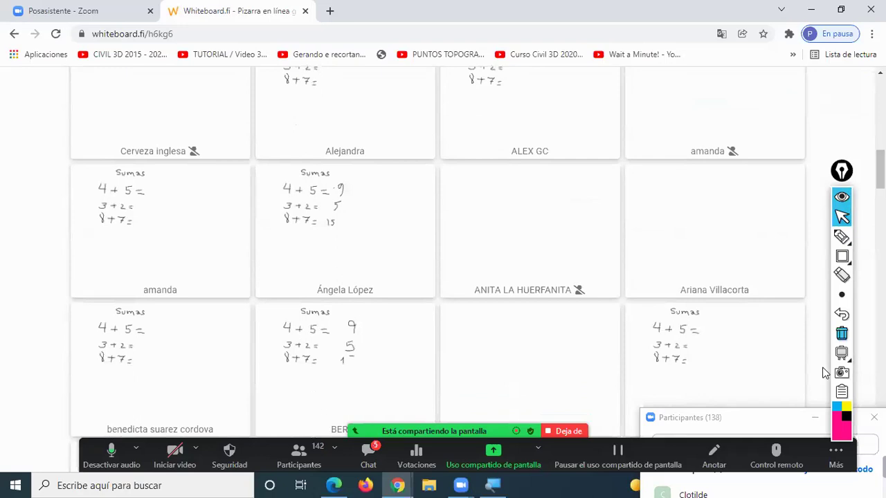
click(772, 425)
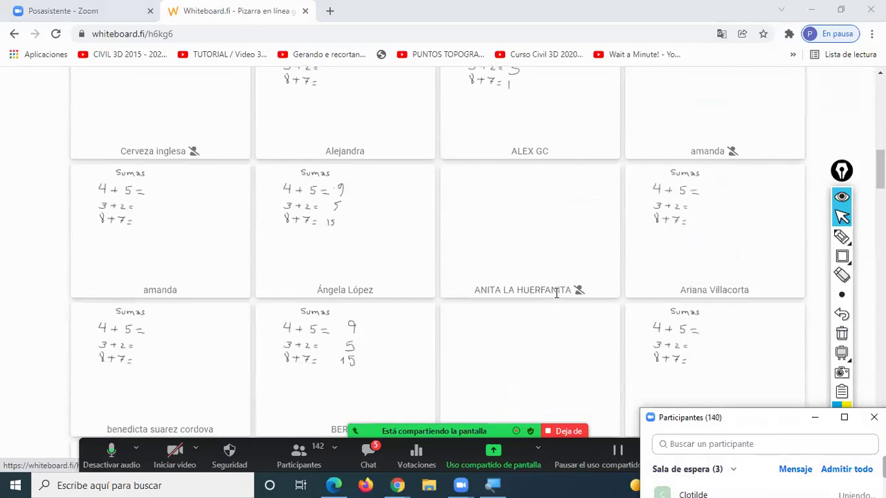
mouse_move(880, 170)
mouse_down()
mouse_move(880, 160)
mouse_move(881, 180)
mouse_up()
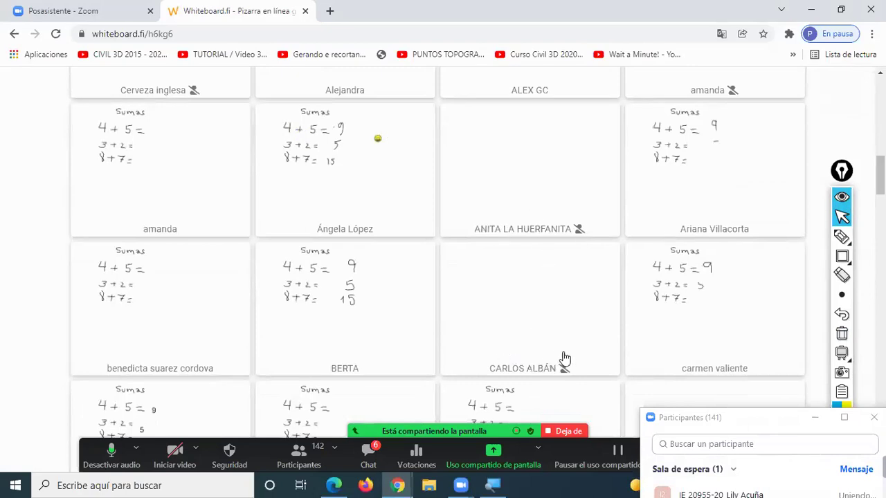
mouse_move(840, 237)
scroll(817, 243, down, 1)
scroll(816, 242, down, 3)
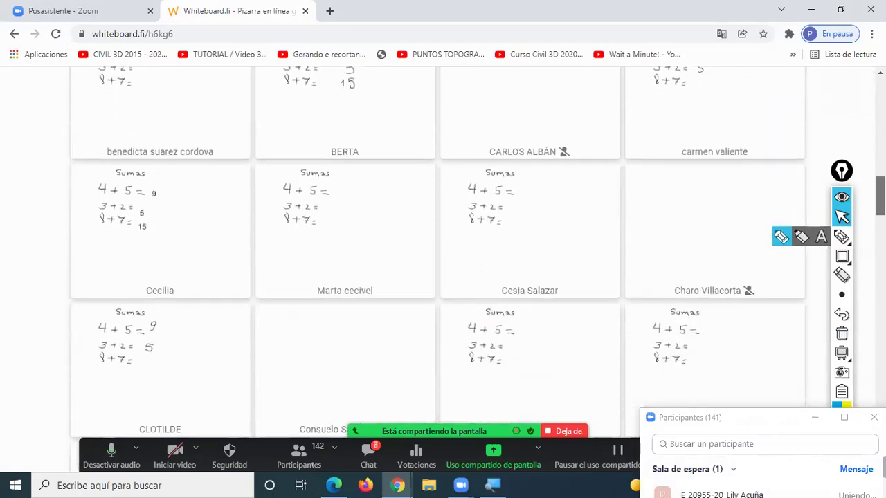
scroll(438, 260, down, 3)
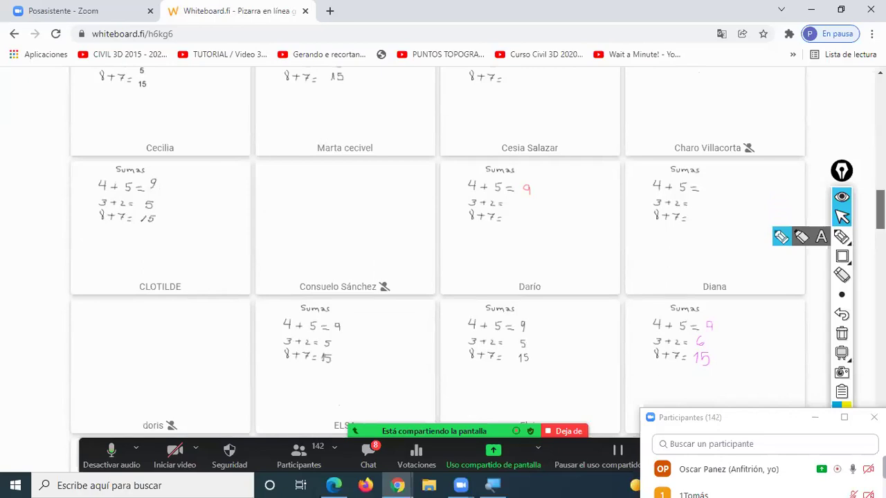
scroll(439, 251, down, 1)
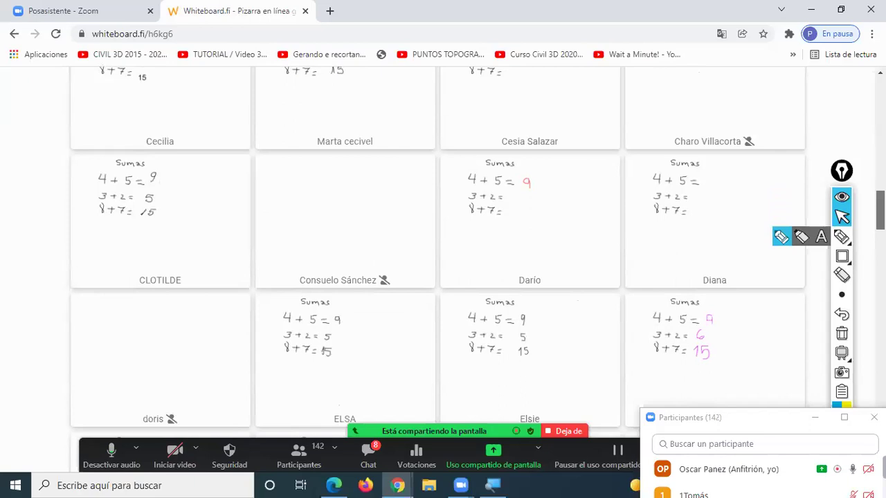
Return to the first student whiteboards and review the addition answers down to the end of the list.
scroll(439, 252, up, 9)
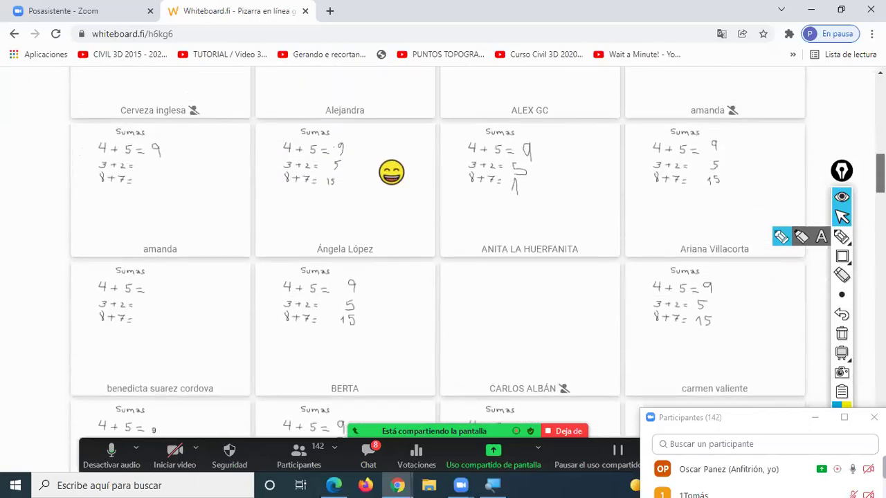
scroll(439, 252, down, 3)
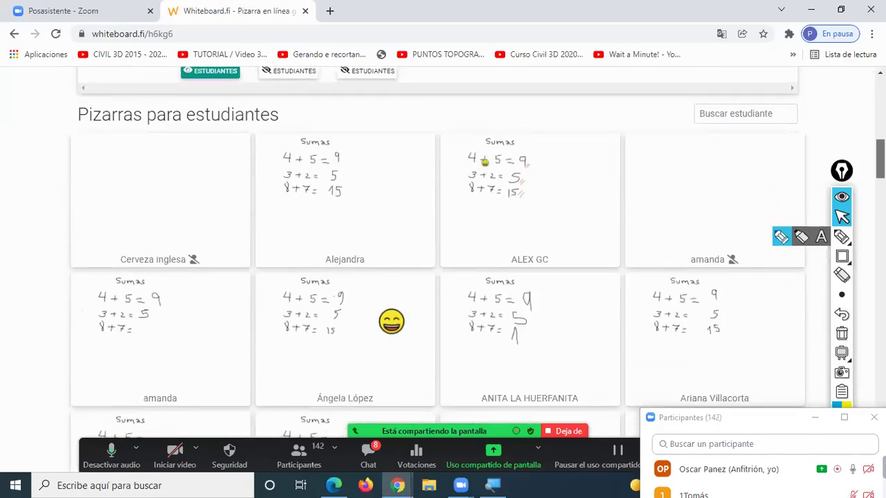
scroll(439, 252, down, 9)
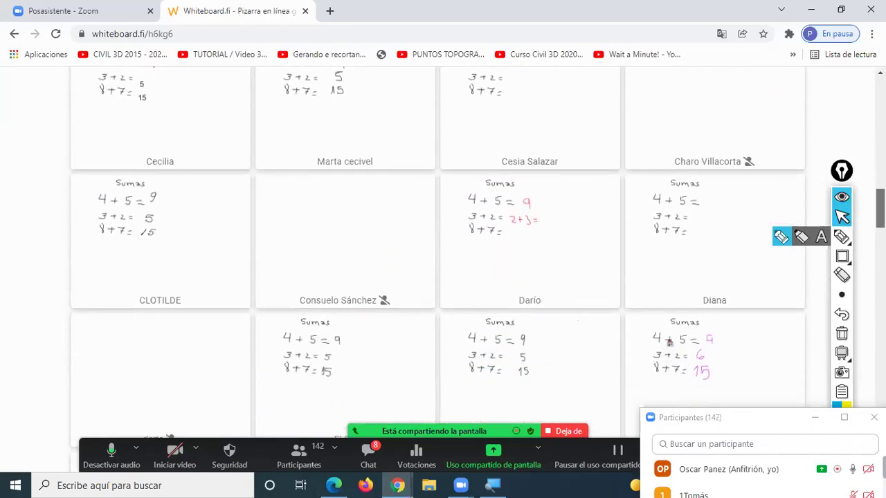
scroll(669, 342, down, 4)
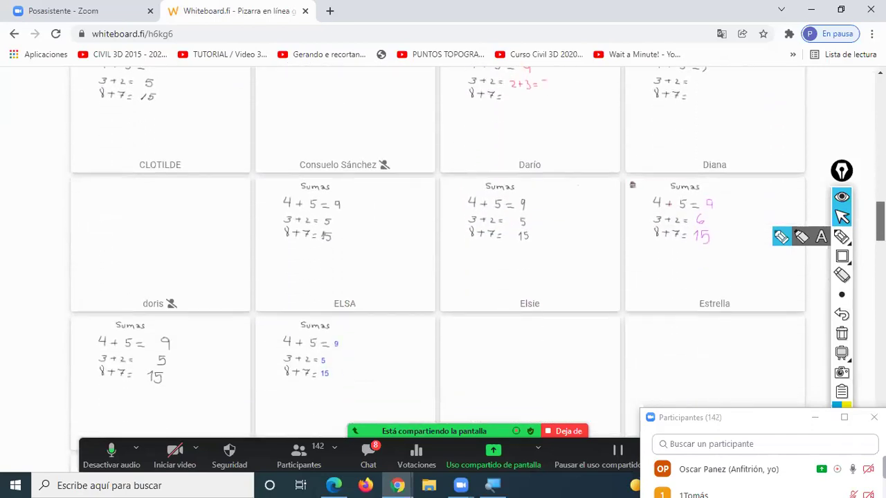
scroll(439, 260, down, 6)
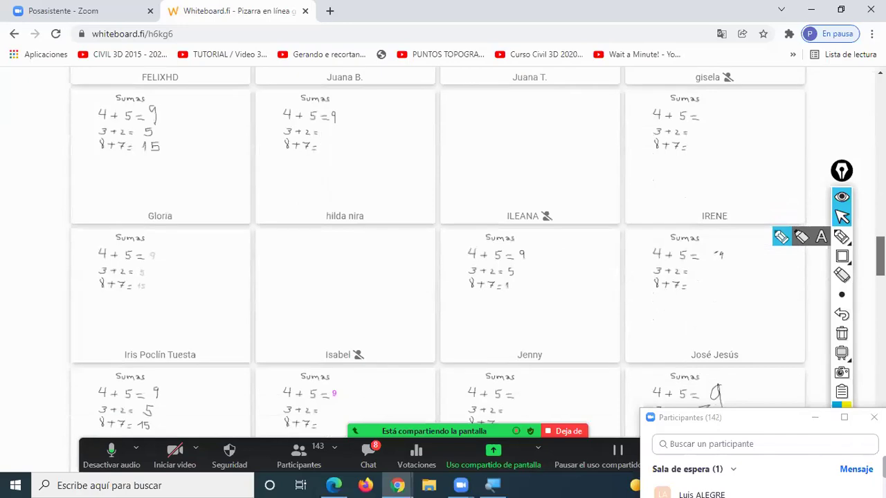
scroll(439, 259, down, 7)
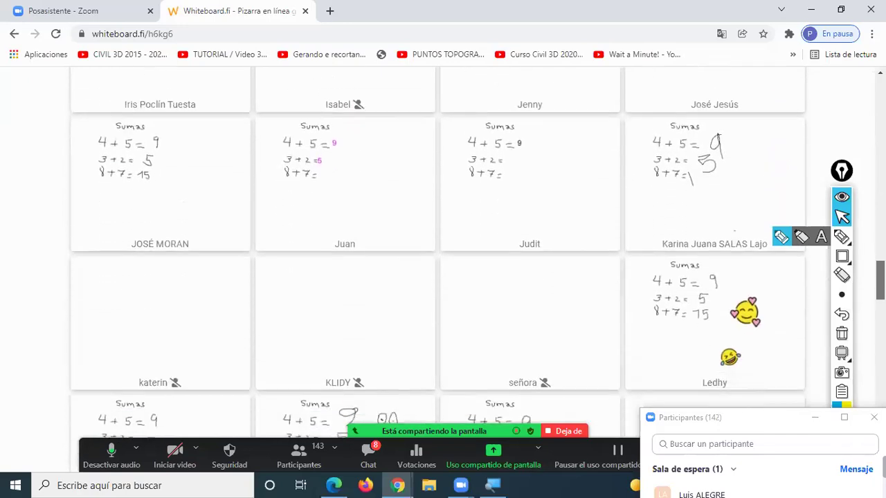
scroll(439, 259, down, 5)
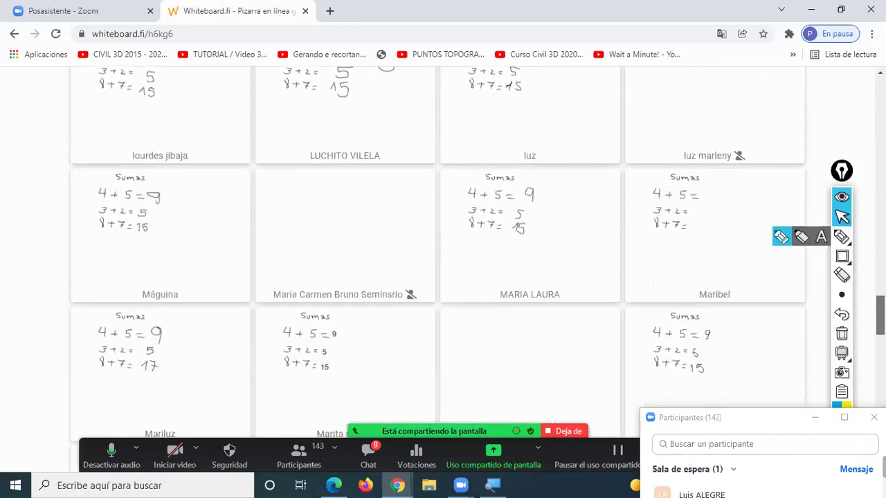
scroll(439, 259, down, 2)
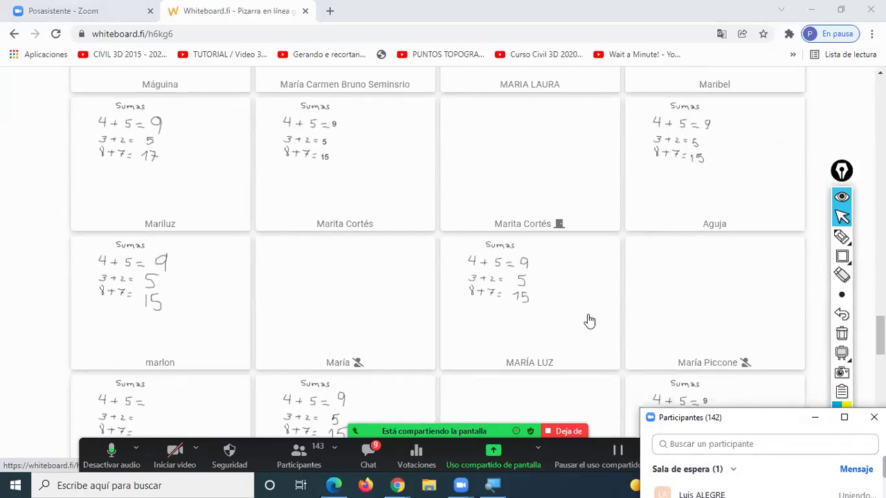
drag(881, 334, 881, 462)
scroll(438, 251, down, 2)
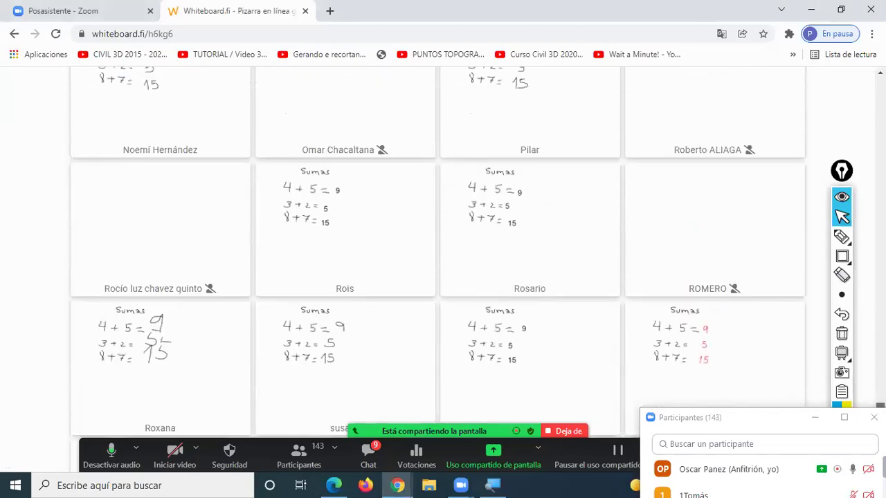
scroll(438, 251, down, 1)
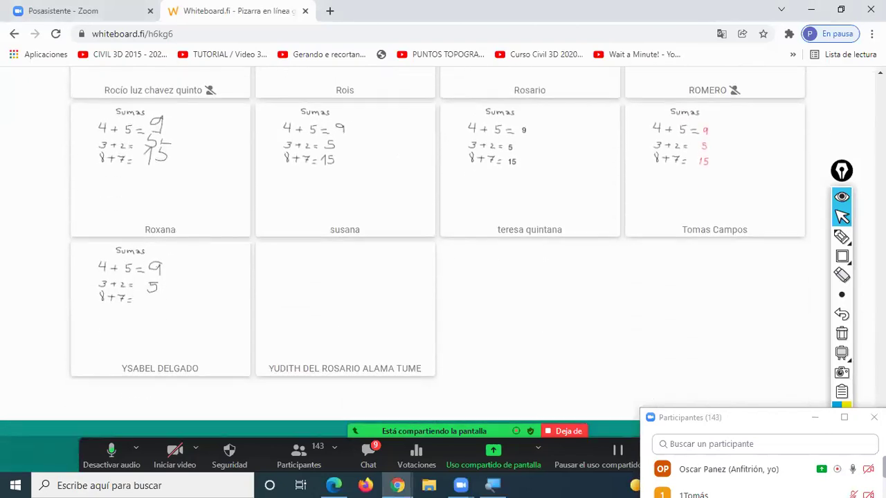
Recheck the addition answers on the student whiteboards from the end of the list back toward the beginning.
scroll(438, 251, up, 6)
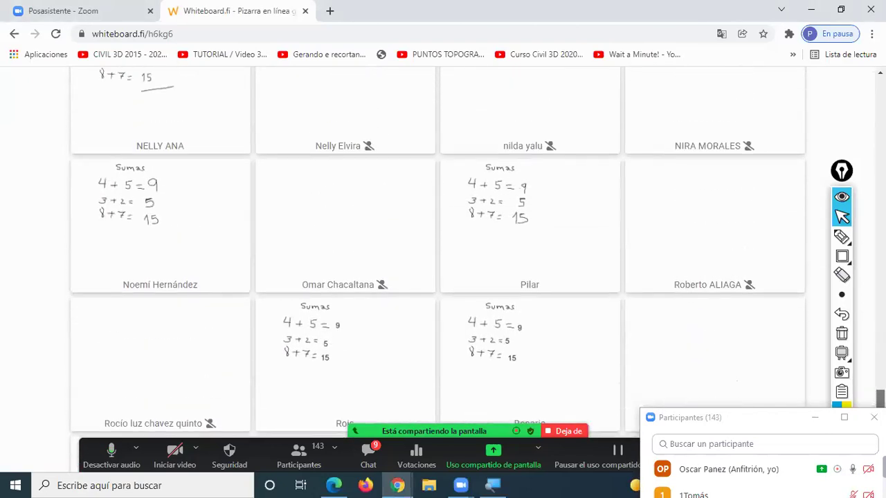
scroll(438, 251, up, 1)
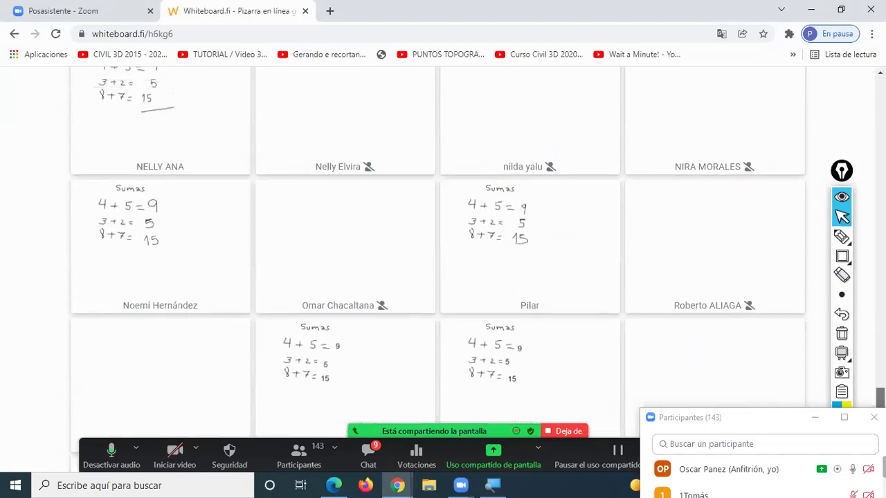
scroll(438, 251, up, 6)
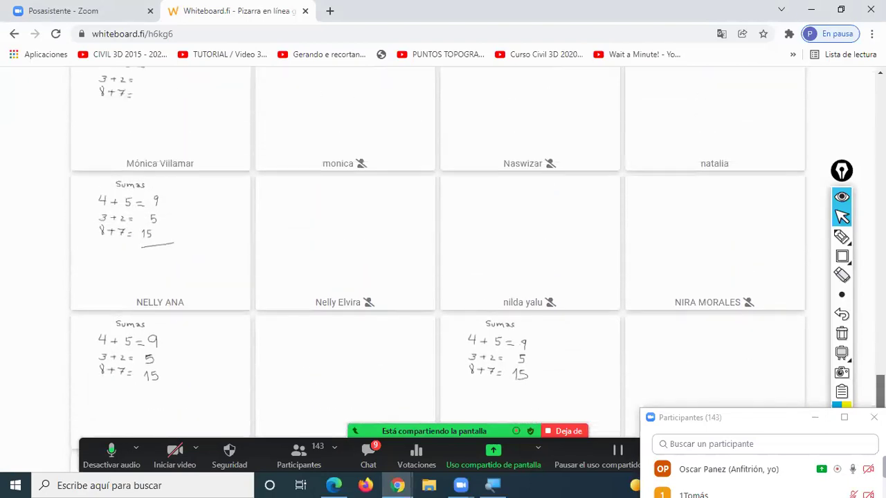
scroll(438, 251, up, 1)
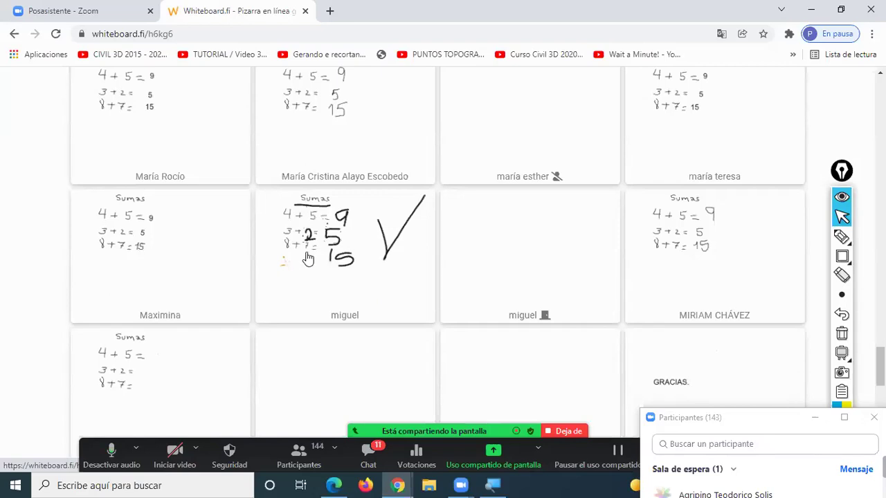
scroll(319, 256, up, 2)
scroll(284, 253, up, 1)
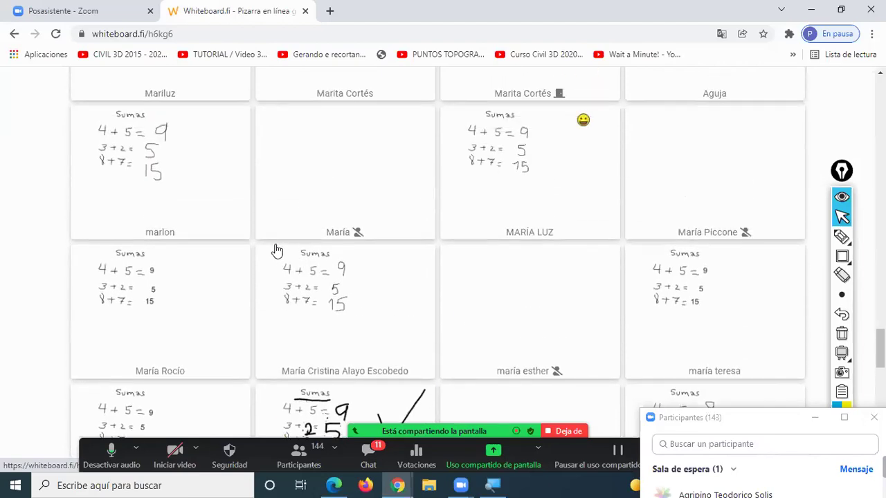
mouse_move(842, 256)
scroll(842, 256, up, 3)
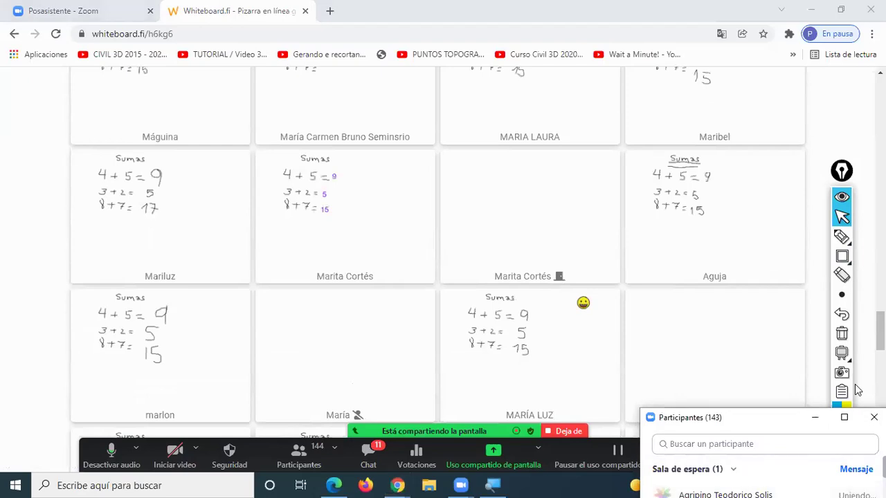
scroll(443, 256, up, 5)
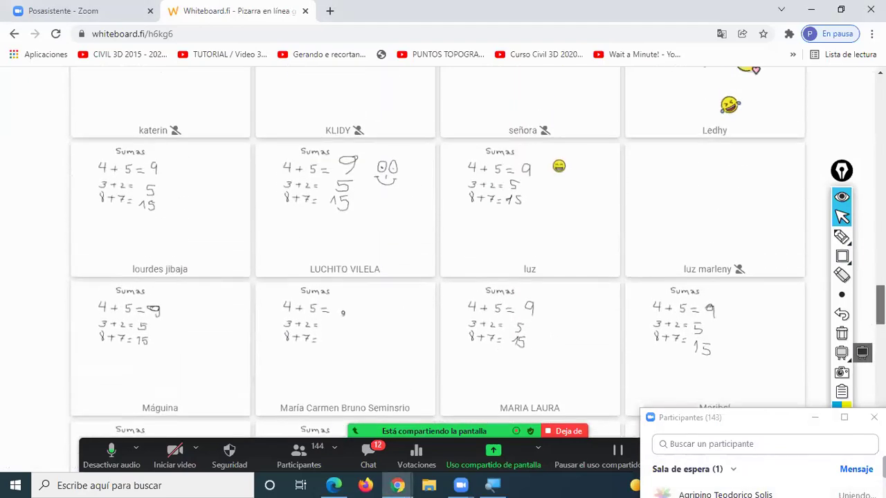
scroll(442, 256, up, 5)
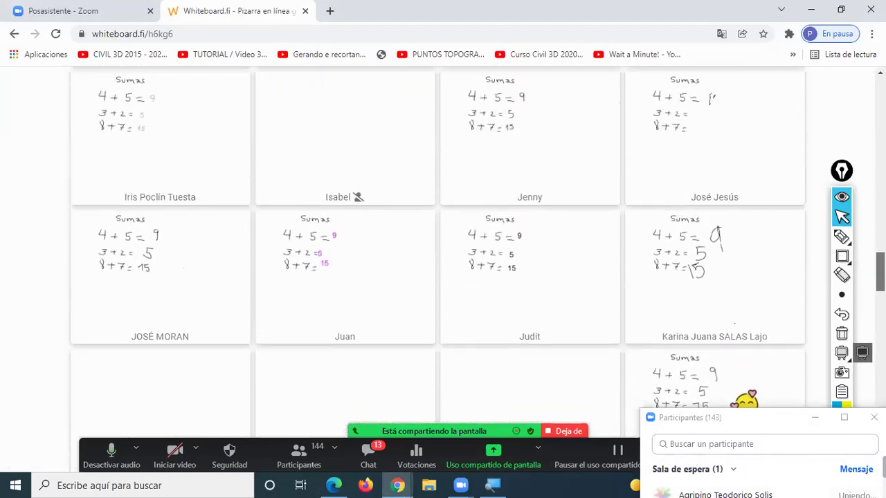
scroll(443, 256, up, 5)
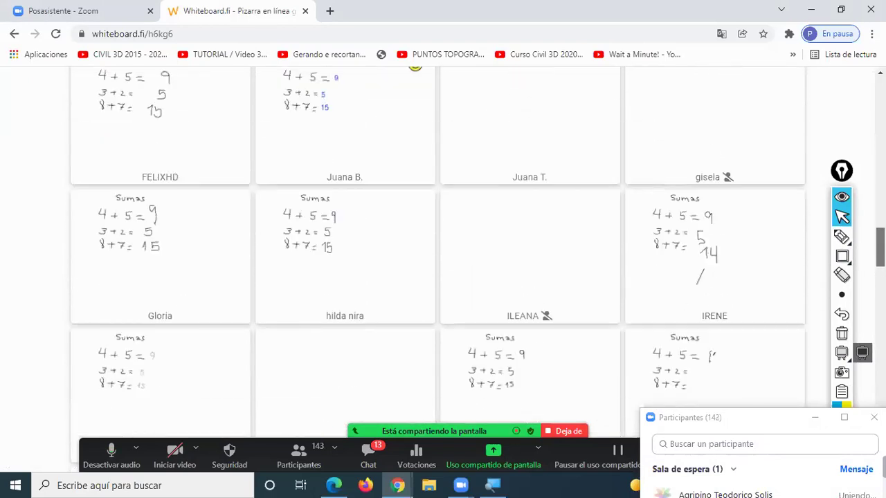
scroll(443, 256, up, 3)
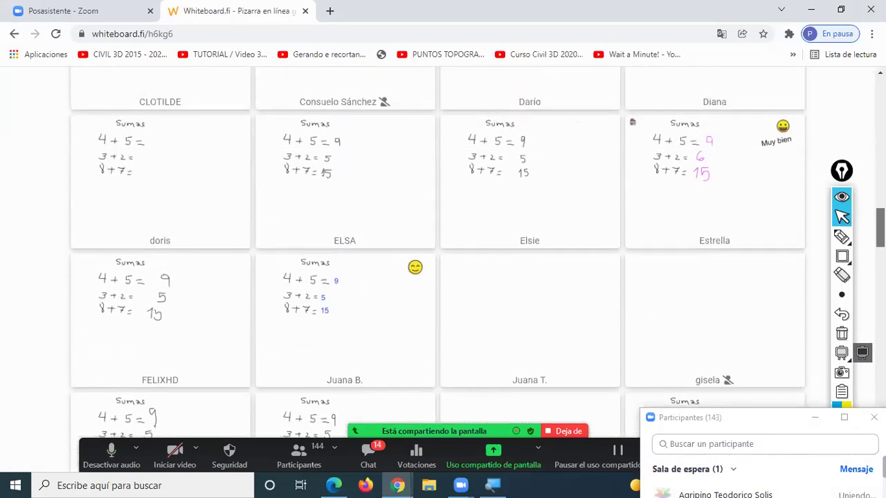
Open the Vestíbulo waiting list above the student whiteboards and accept the waiting student.
scroll(443, 253, down, 1)
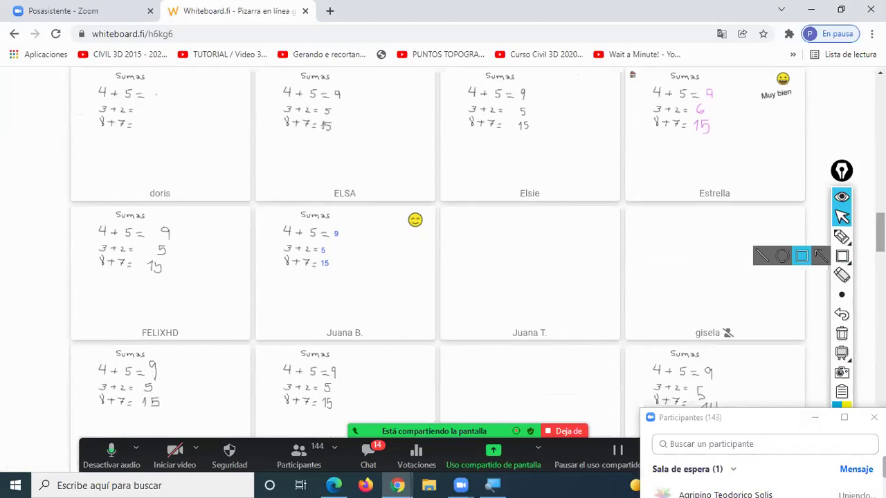
scroll(443, 277, up, 1)
scroll(443, 269, up, 5)
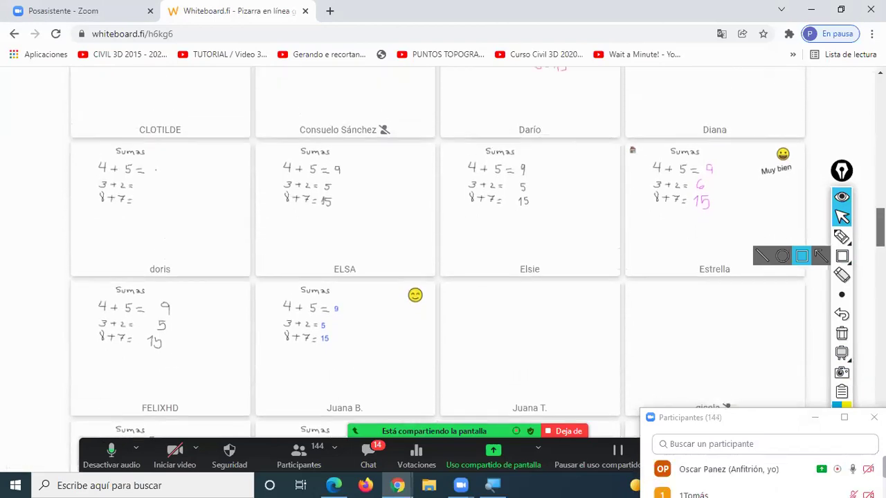
scroll(443, 269, up, 7)
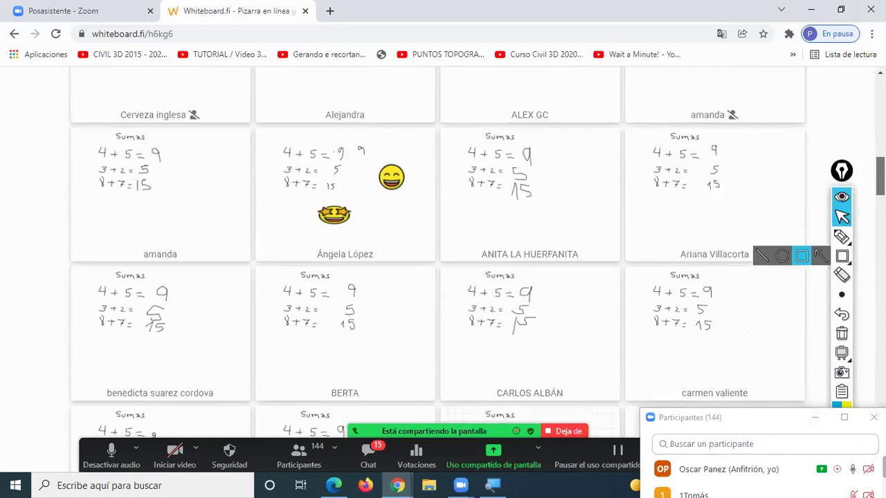
scroll(443, 269, up, 3)
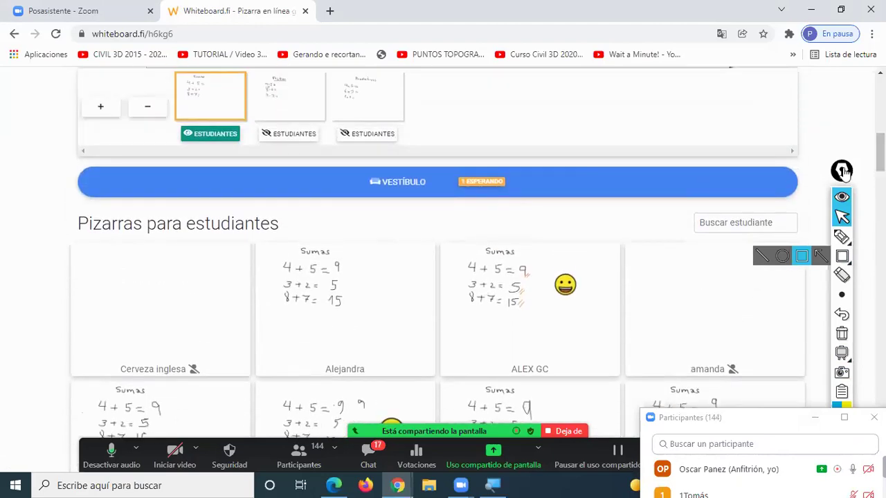
click(498, 182)
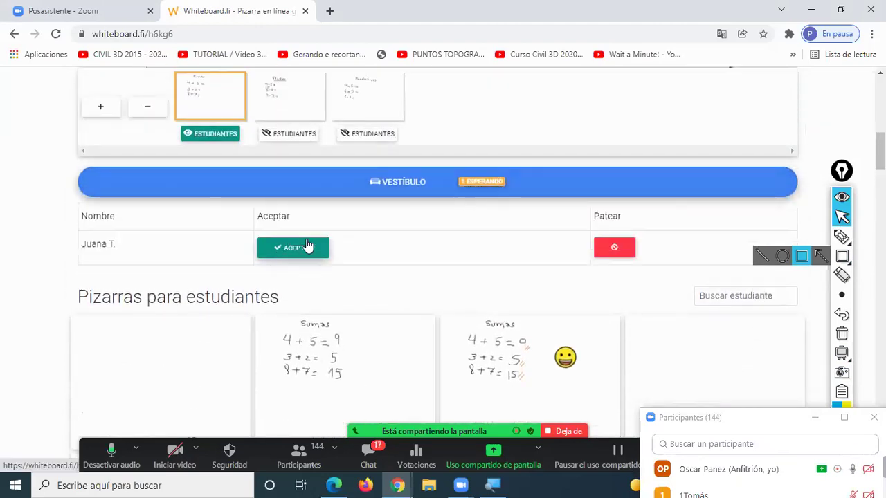
click(307, 247)
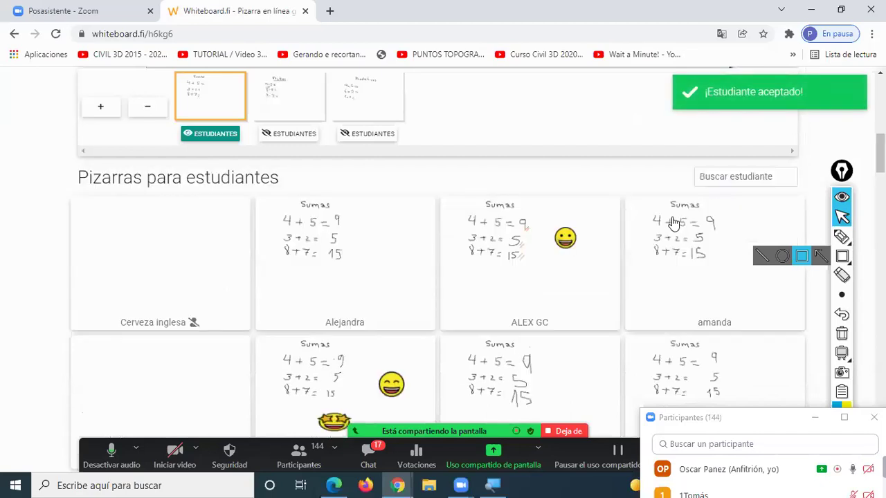
Check the addition answers on the upper rows of student whiteboards.
scroll(443, 270, down, 7)
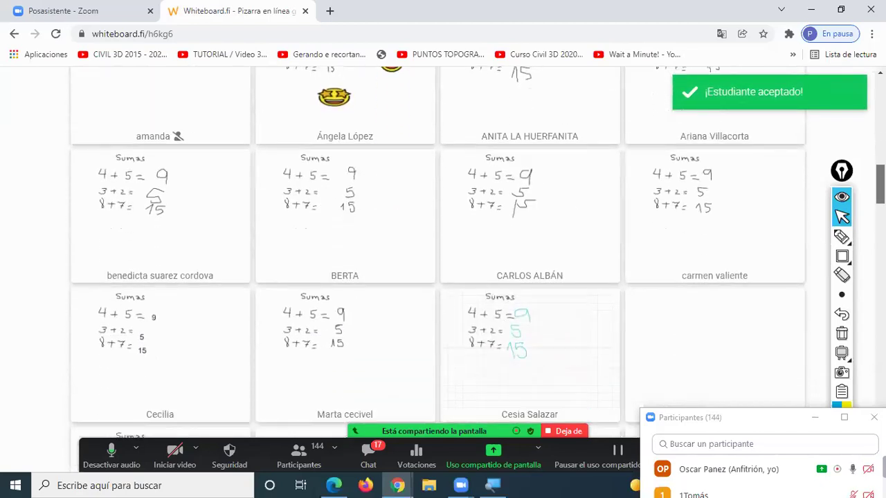
scroll(443, 270, down, 2)
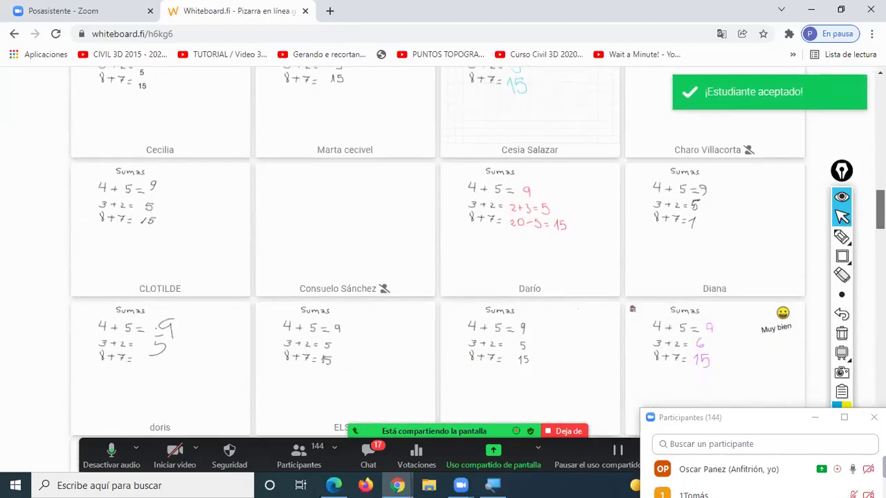
scroll(443, 270, down, 1)
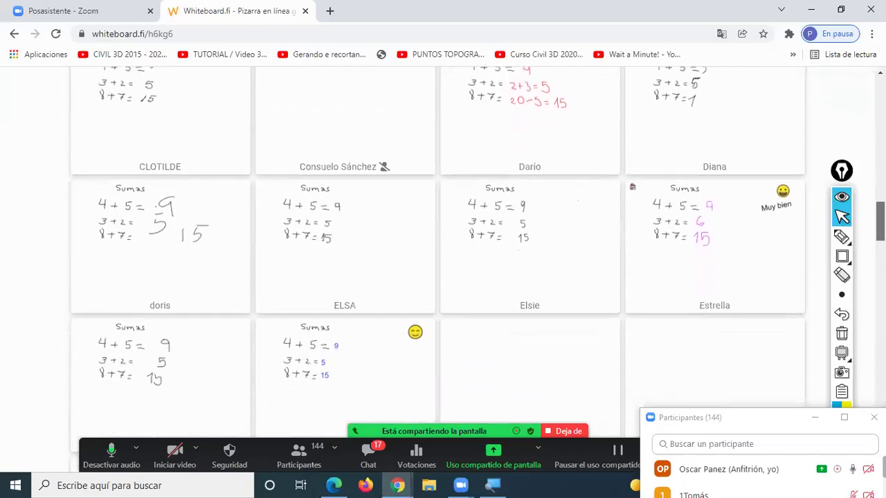
scroll(443, 270, down, 1)
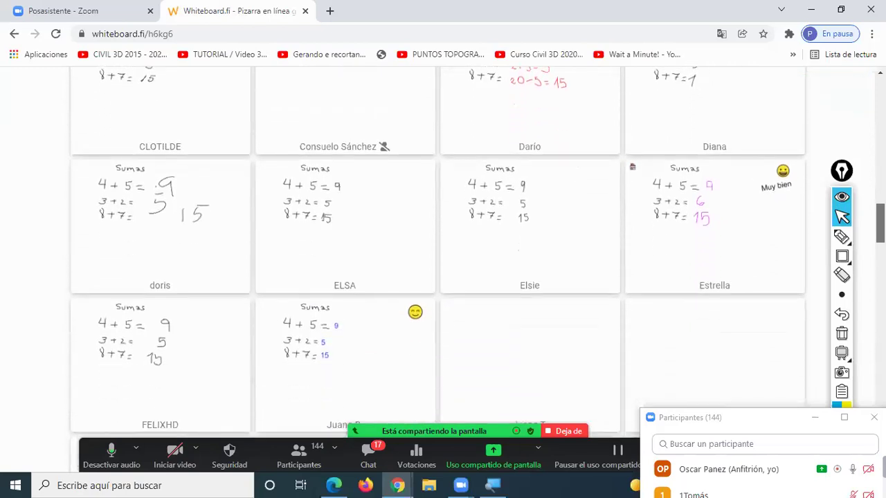
scroll(443, 270, up, 3)
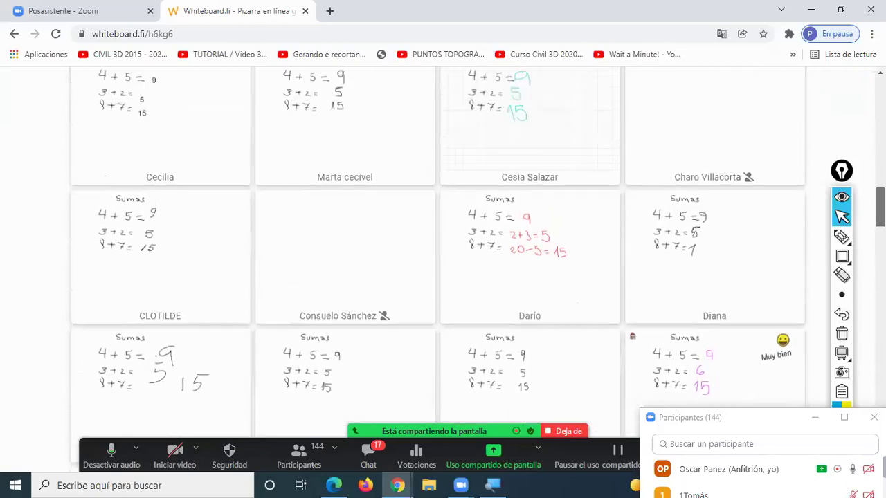
Select the Restas page among the whiteboard pages and outline its thumbnail with a magenta rectangle annotation.
scroll(443, 270, up, 9)
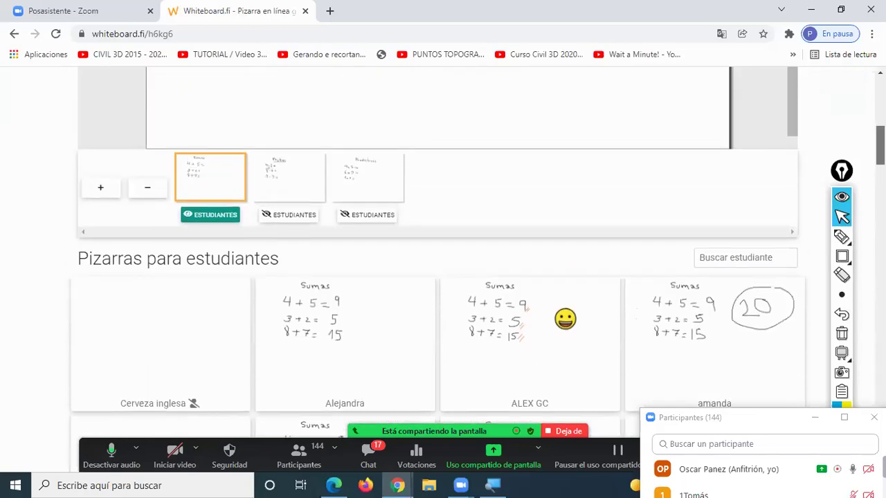
scroll(586, 208, up, 1)
click(298, 227)
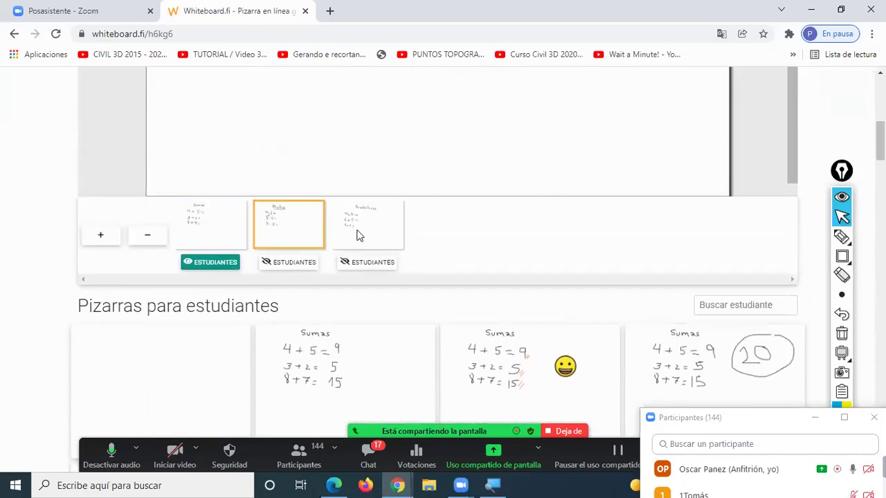
mouse_move(841, 237)
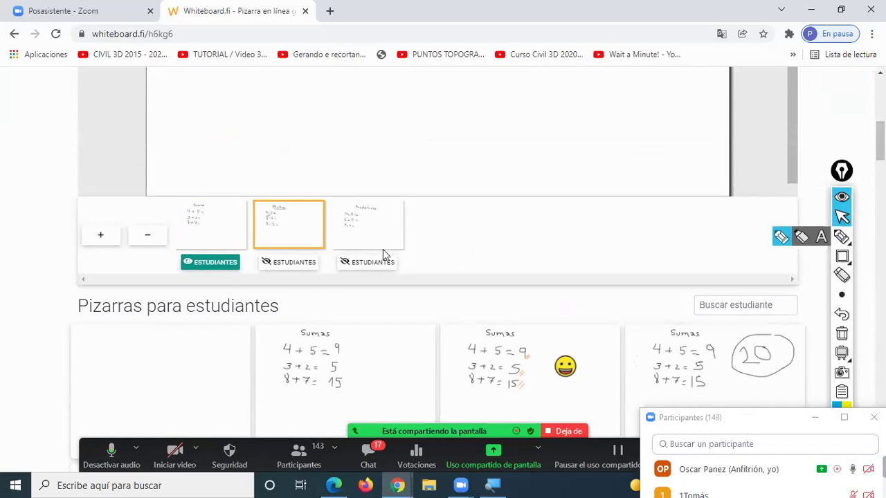
click(842, 256)
drag(252, 202, 326, 254)
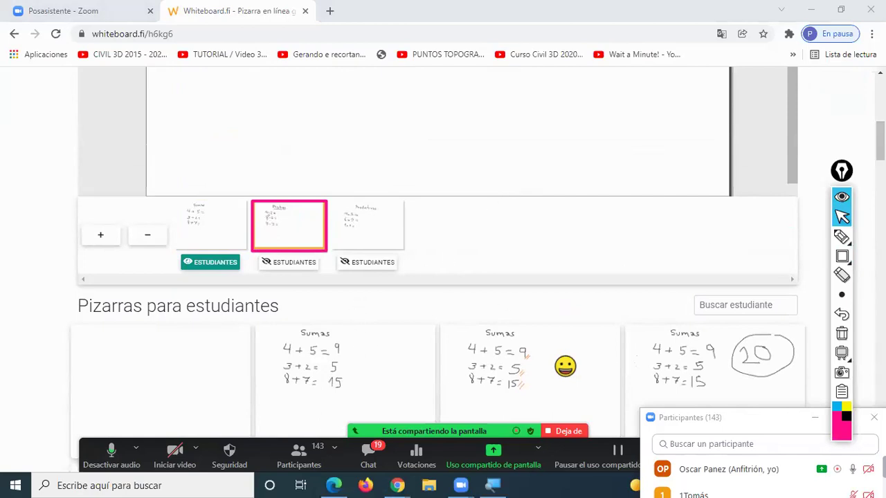
Push the current Restas page to all student whiteboards.
scroll(436, 276, up, 5)
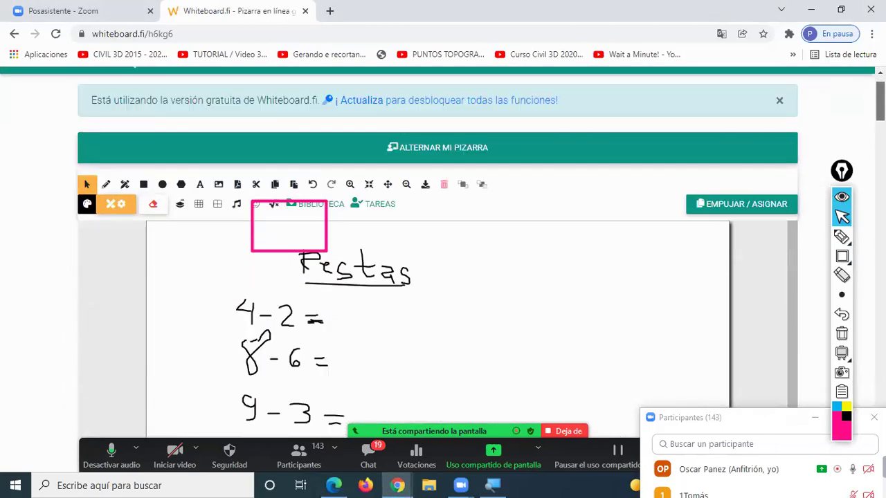
click(741, 204)
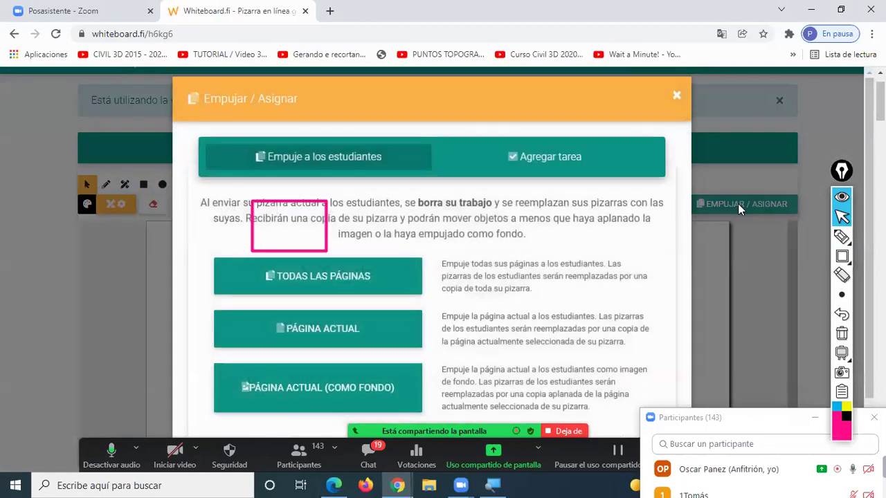
click(321, 341)
Go back to the student whiteboards and admit the participant in the Zoom waiting room.
scroll(288, 226, down, 7)
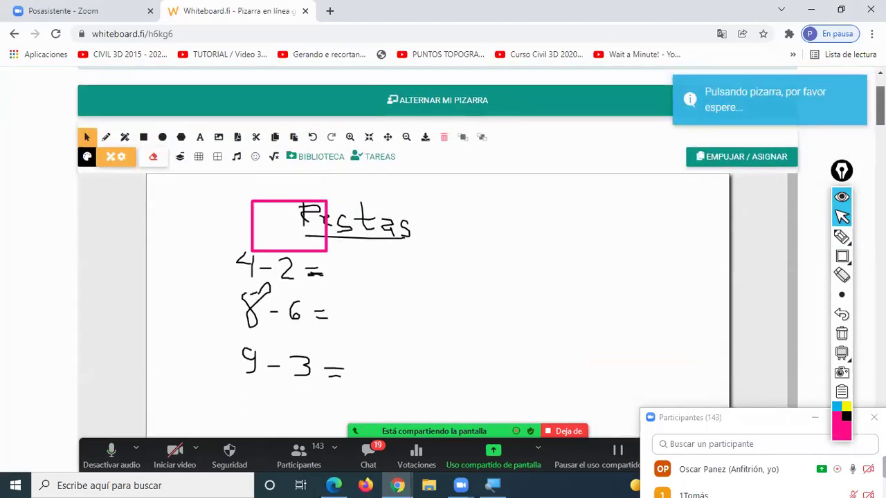
scroll(861, 173, up, 1)
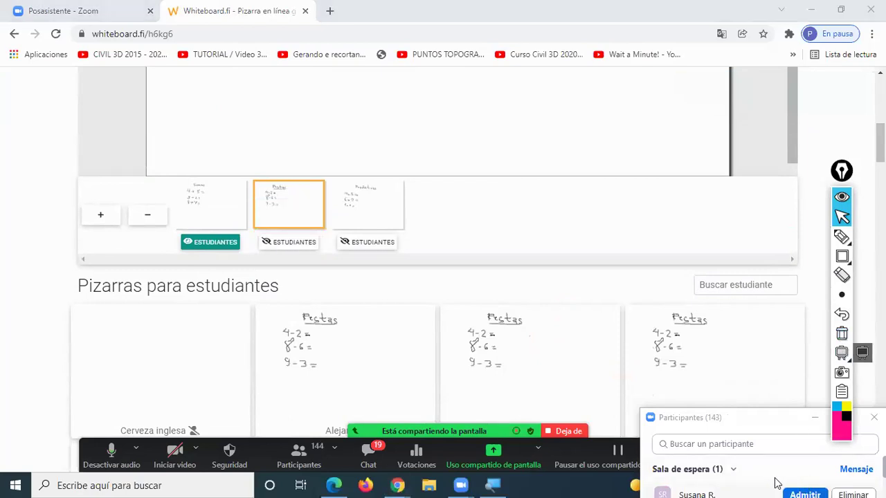
click(802, 492)
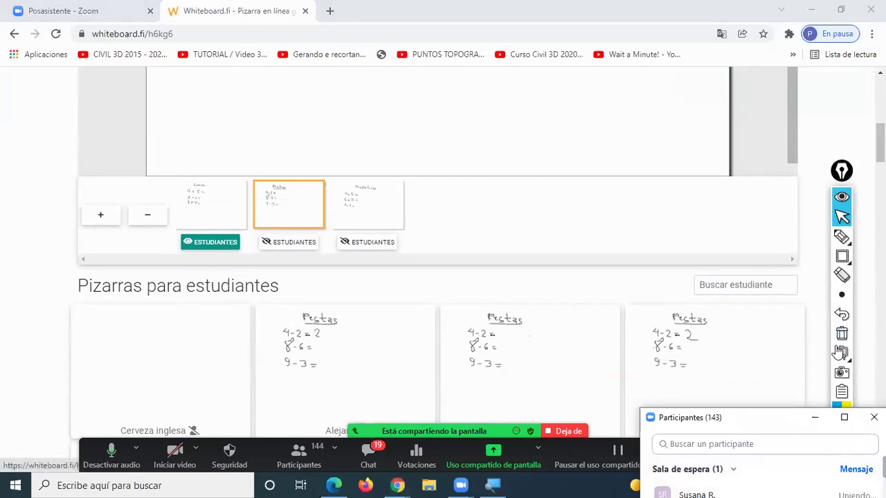
Review the subtraction answers on the upper rows of student whiteboards and admit the next participant from the Zoom waiting room.
scroll(436, 277, down, 1)
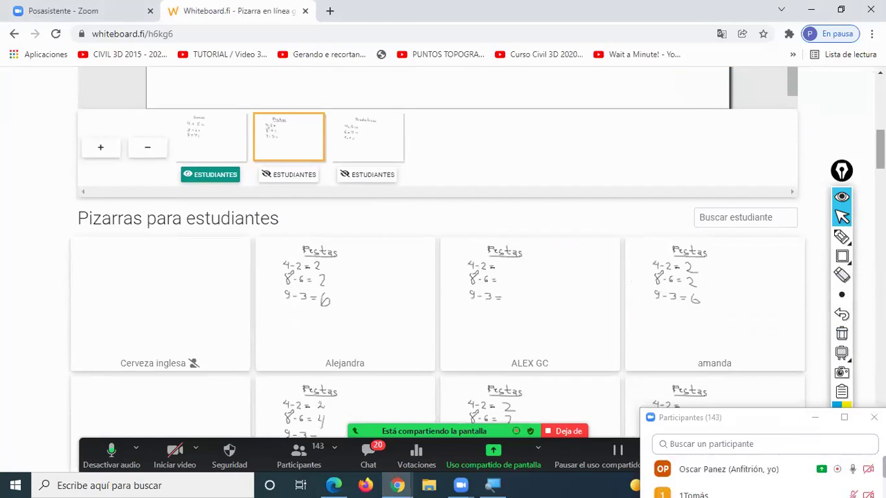
scroll(435, 277, down, 2)
scroll(443, 263, down, 1)
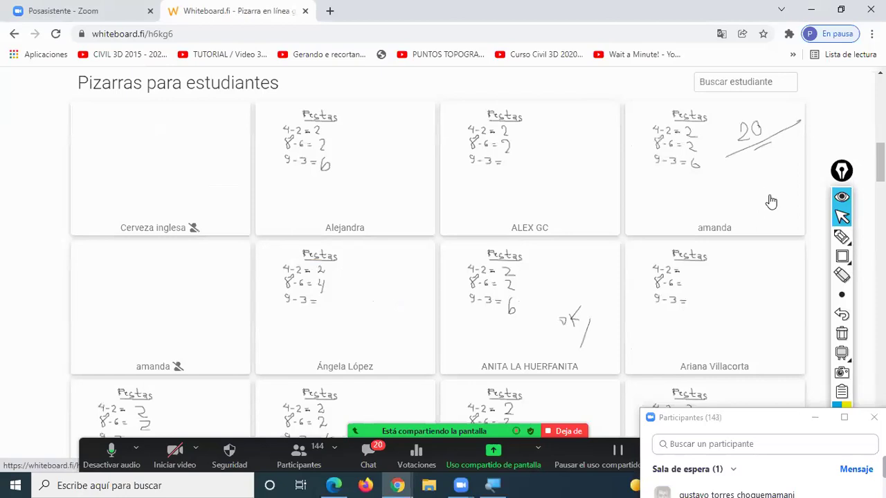
scroll(771, 201, down, 3)
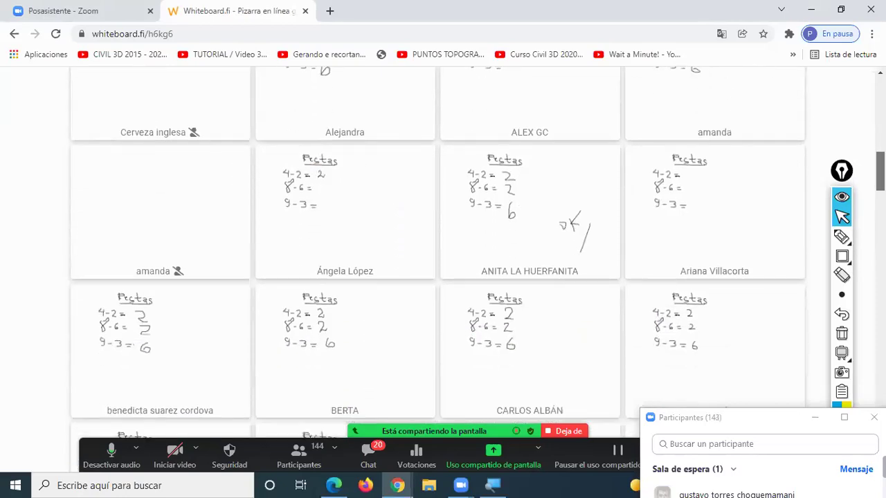
scroll(476, 252, down, 1)
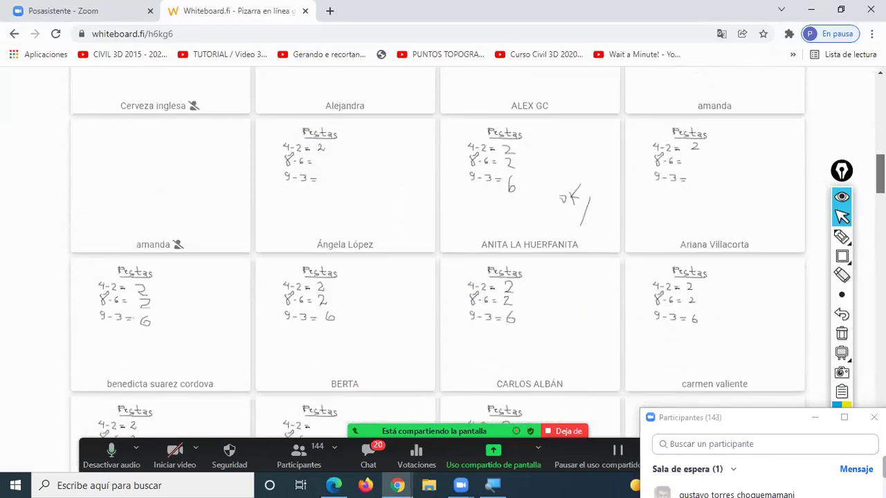
scroll(476, 266, down, 1)
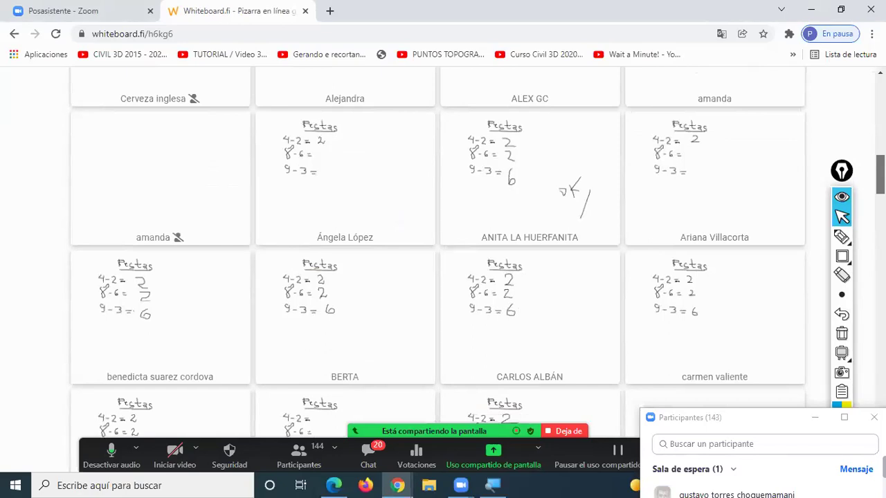
scroll(437, 263, down, 1)
scroll(476, 270, down, 4)
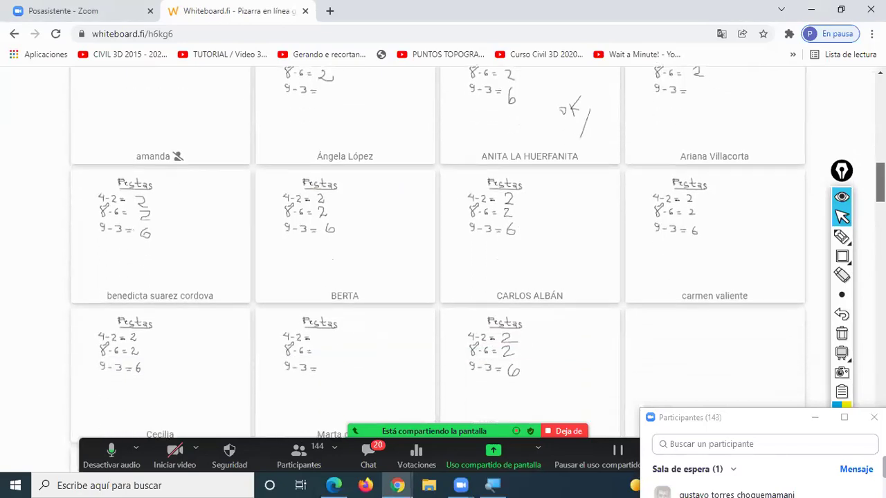
scroll(442, 263, down, 2)
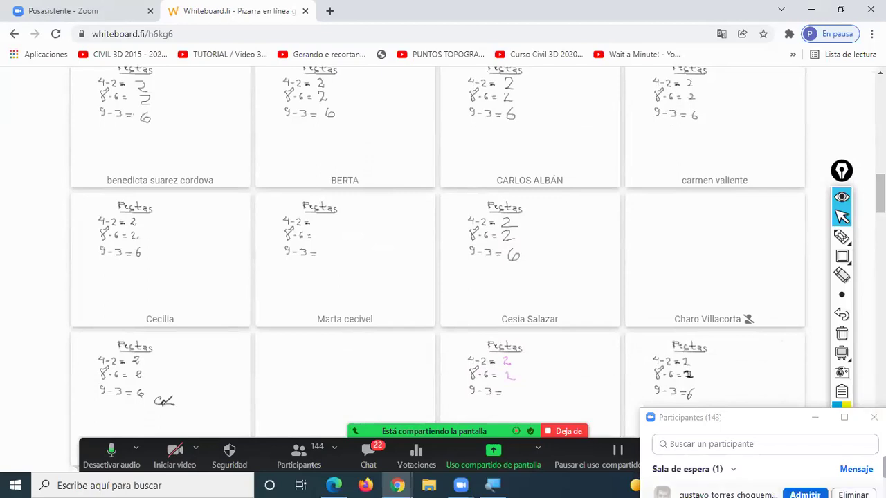
click(855, 494)
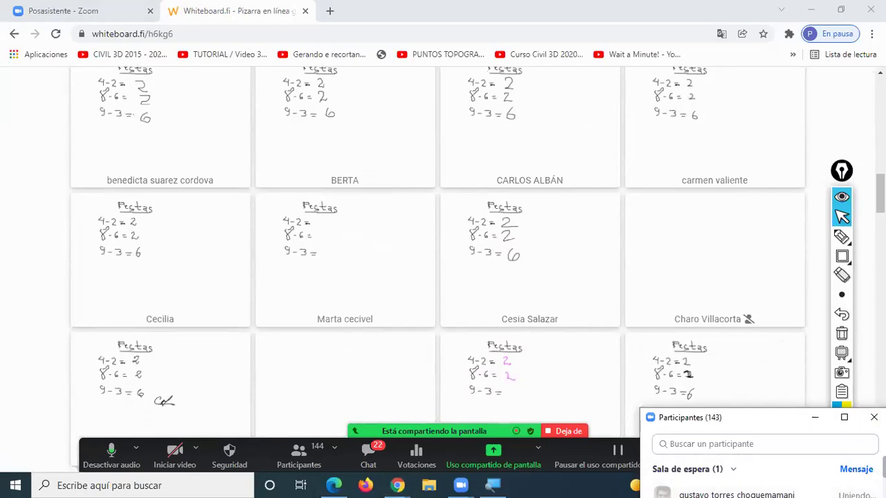
Review the subtraction answers on the remaining student whiteboards, down to the last row.
drag(880, 194, 881, 279)
scroll(443, 256, down, 3)
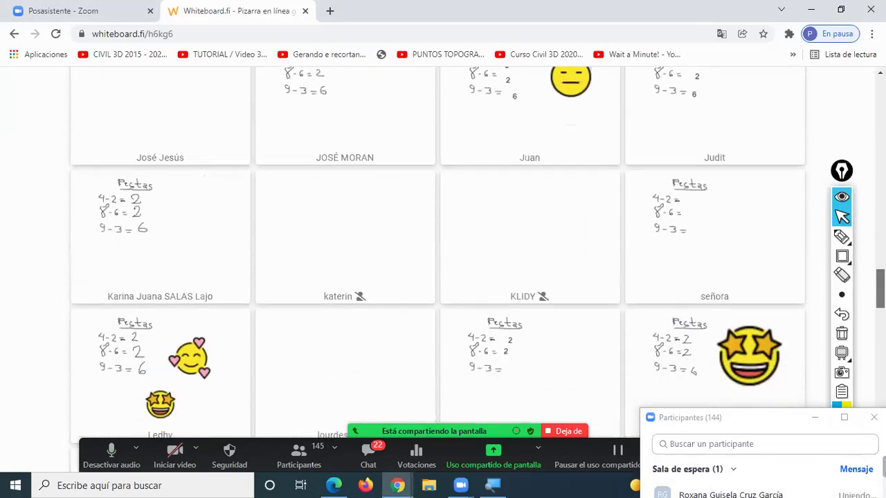
scroll(443, 256, down, 3)
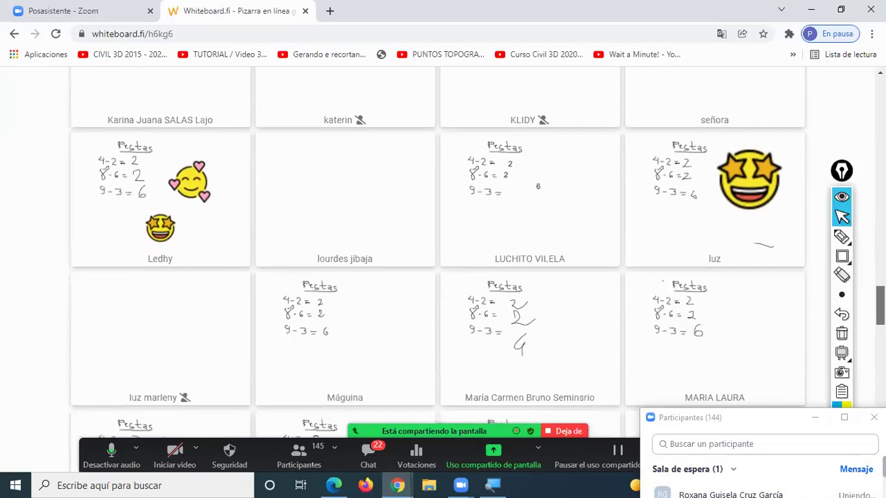
scroll(443, 256, down, 2)
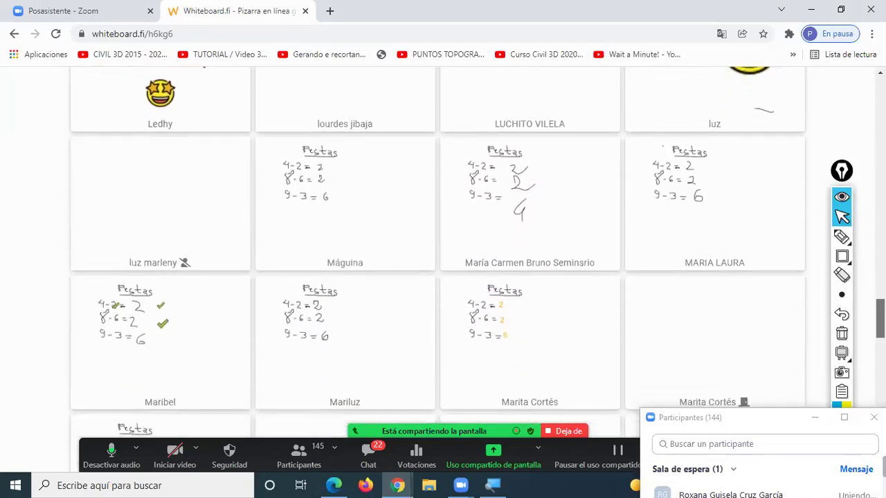
scroll(443, 256, down, 2)
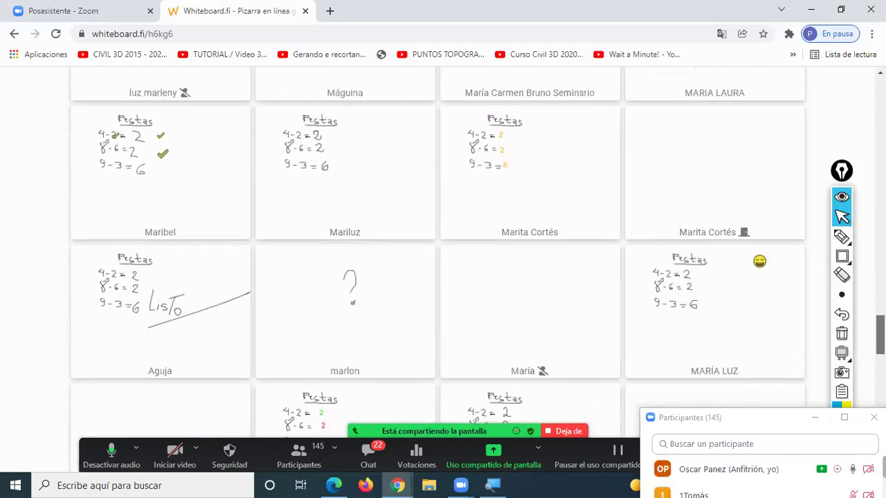
scroll(442, 256, down, 1)
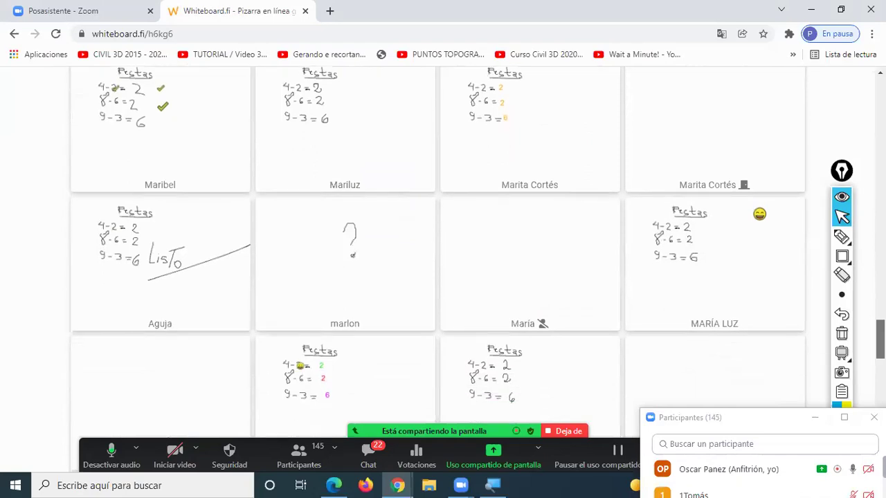
scroll(442, 256, down, 3)
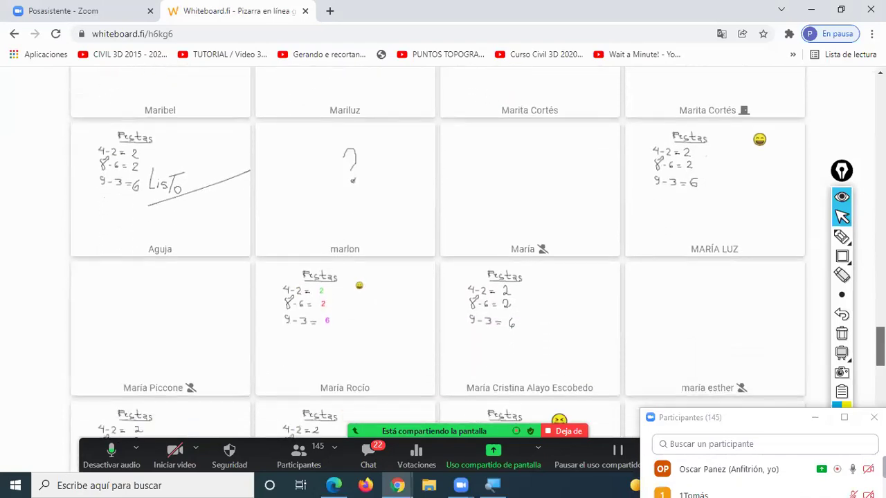
scroll(443, 256, down, 3)
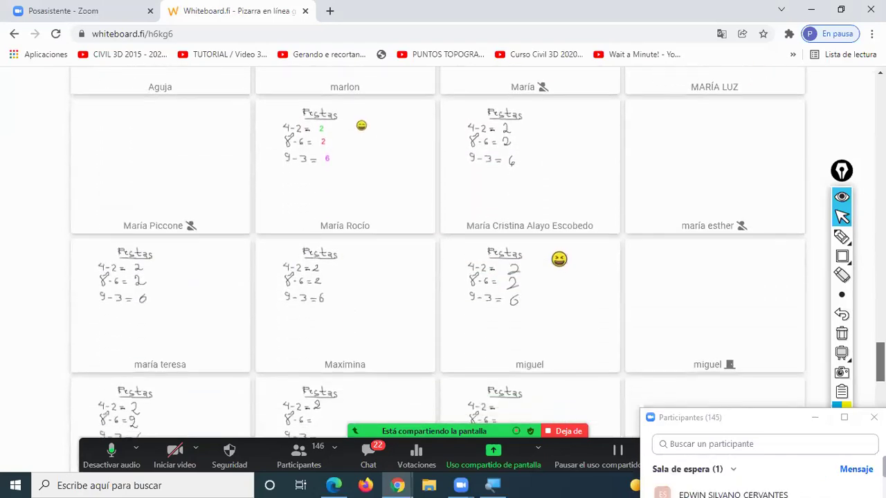
scroll(443, 256, down, 1)
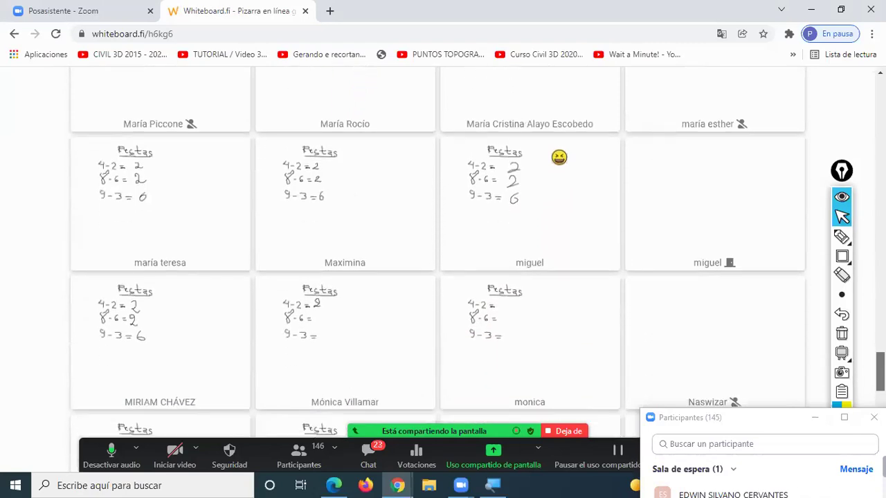
scroll(443, 256, down, 3)
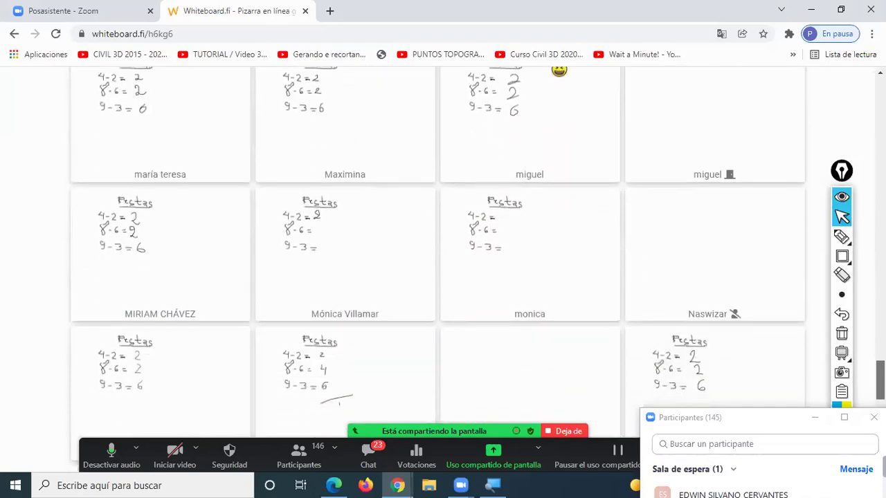
scroll(443, 256, down, 8)
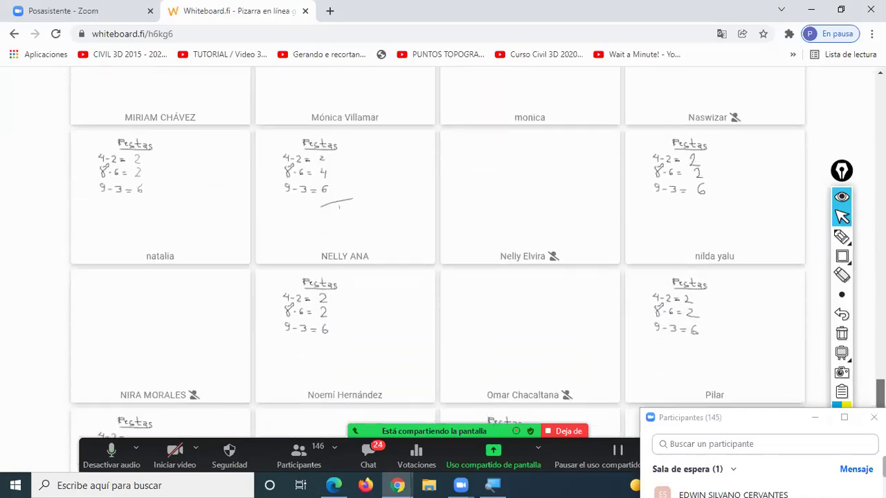
scroll(443, 256, down, 3)
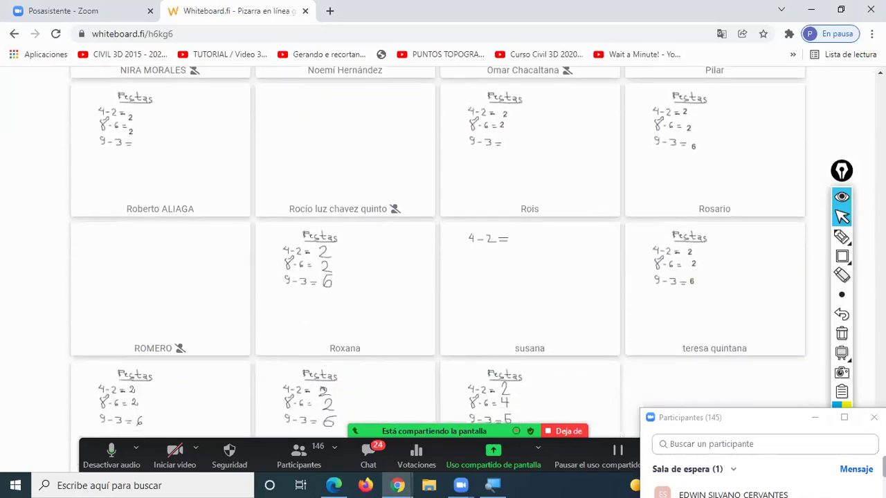
scroll(443, 256, down, 2)
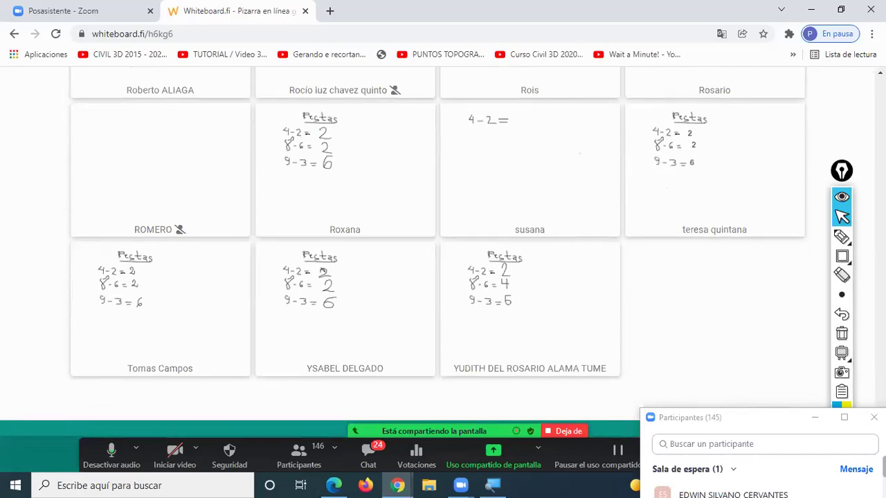
Return to the upper rows of student whiteboards and recheck their subtraction answers.
scroll(443, 256, up, 20)
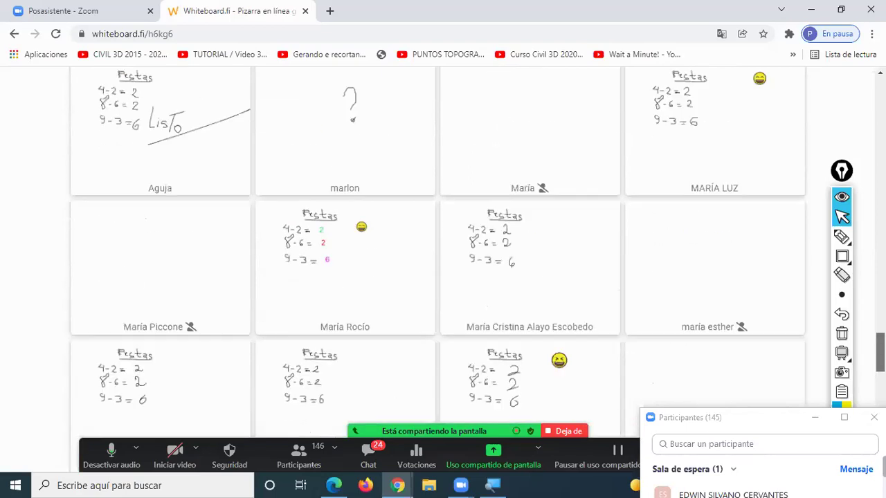
scroll(442, 276, down, 3)
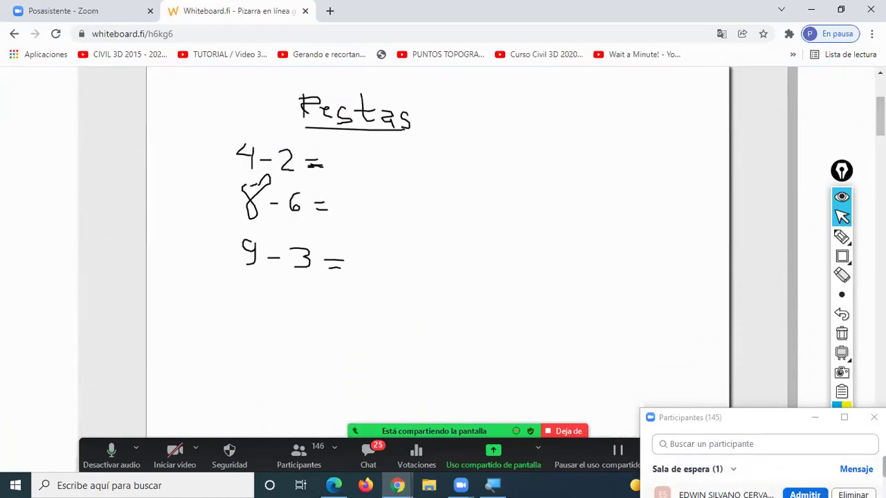
drag(880, 116, 879, 200)
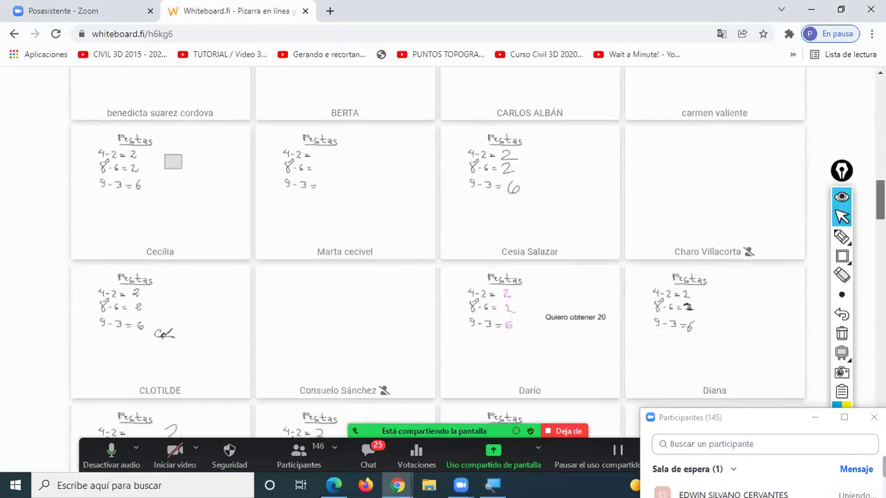
scroll(477, 273, up, 1)
scroll(736, 198, up, 1)
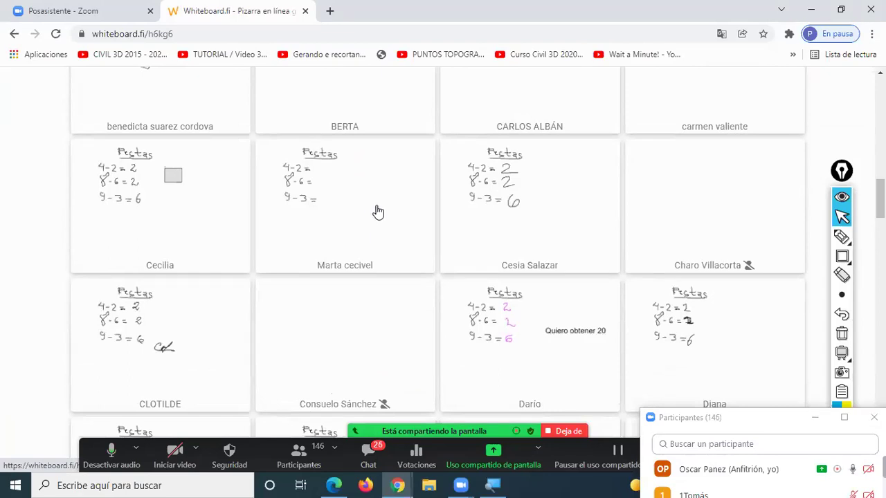
mouse_move(842, 256)
scroll(880, 199, up, 1)
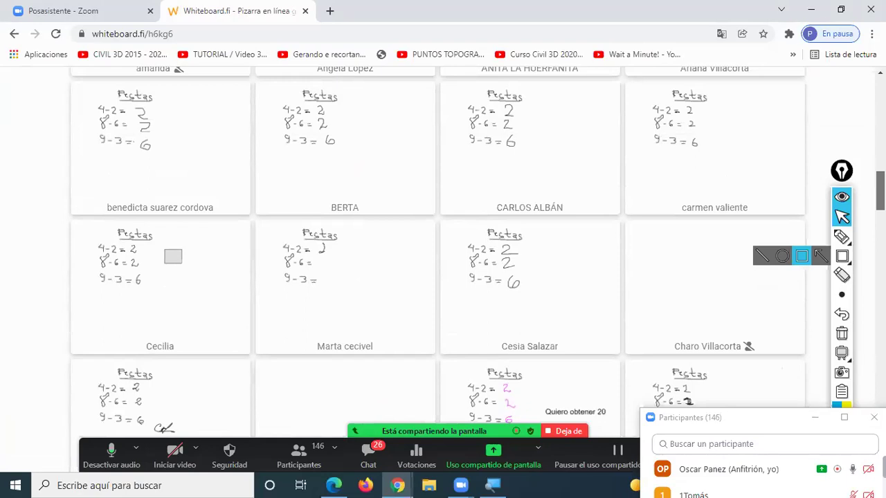
Select the Productivas multiplication page and push it as the current page to all student whiteboards.
scroll(880, 199, up, 10)
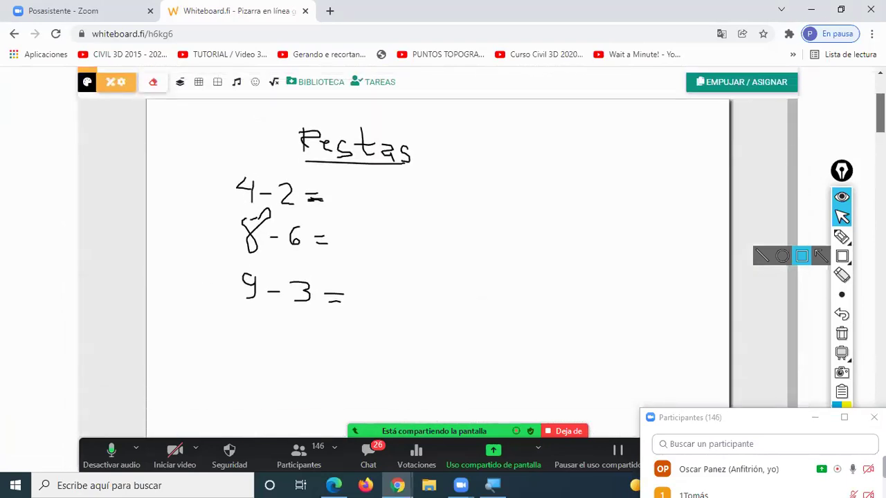
scroll(808, 202, down, 4)
click(355, 242)
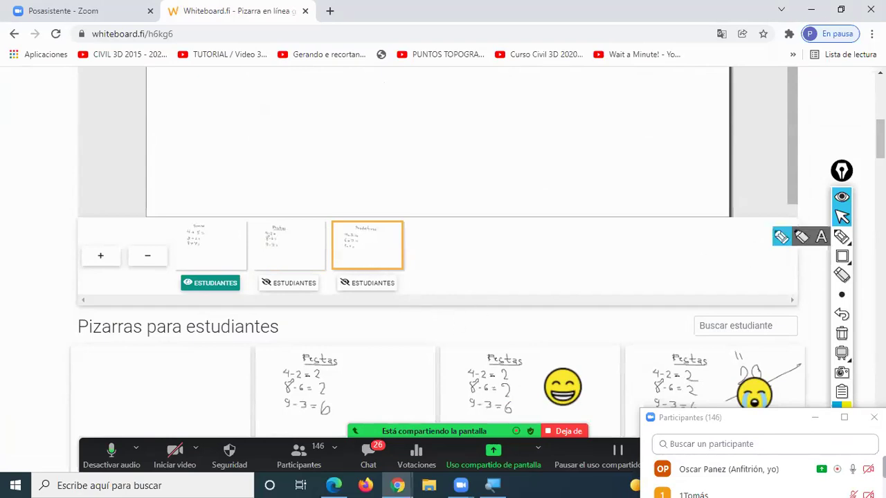
scroll(446, 327, up, 5)
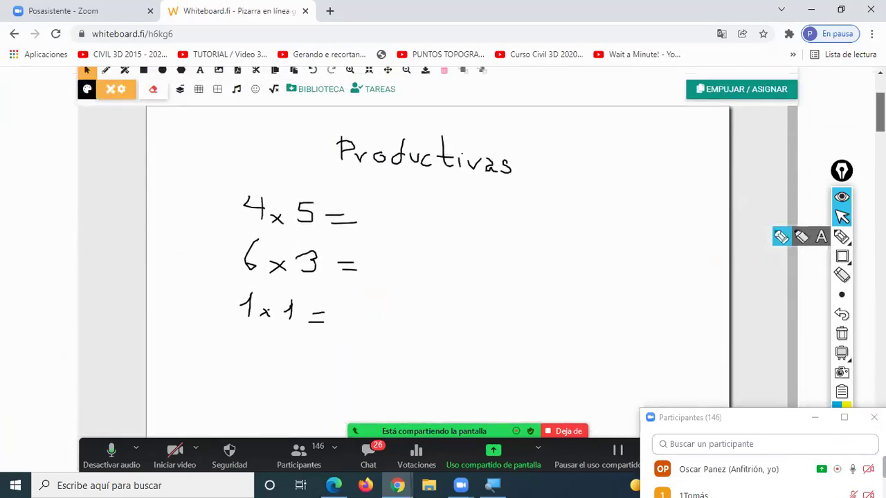
click(744, 91)
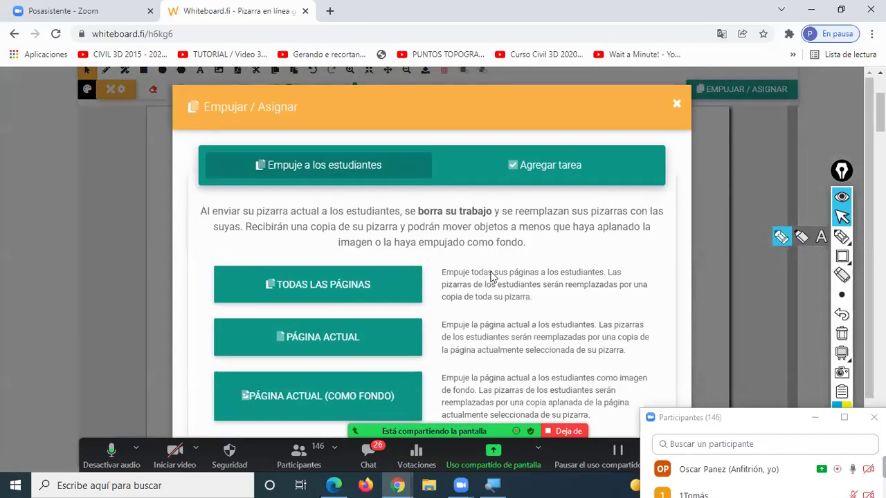
click(333, 340)
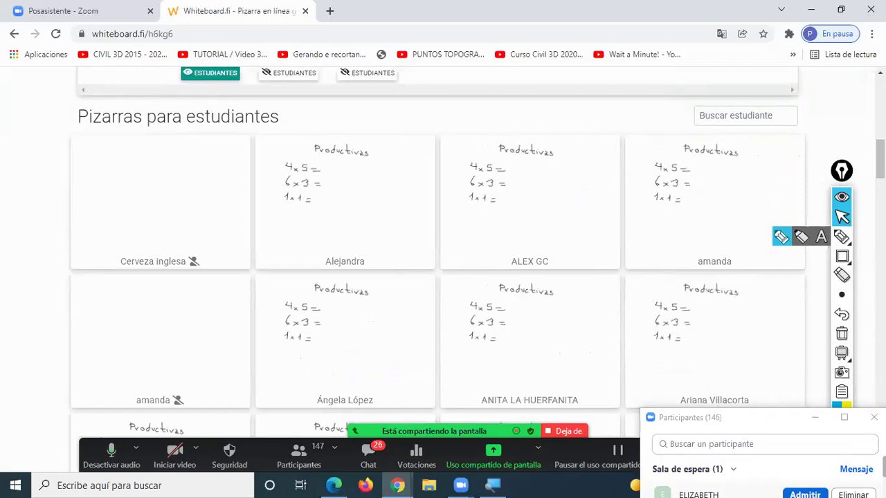
Admit the participant in the Zoom waiting room and review the multiplication answers on the upper rows of student whiteboards.
click(782, 496)
mouse_move(880, 159)
mouse_down()
mouse_move(880, 210)
mouse_move(880, 162)
mouse_up()
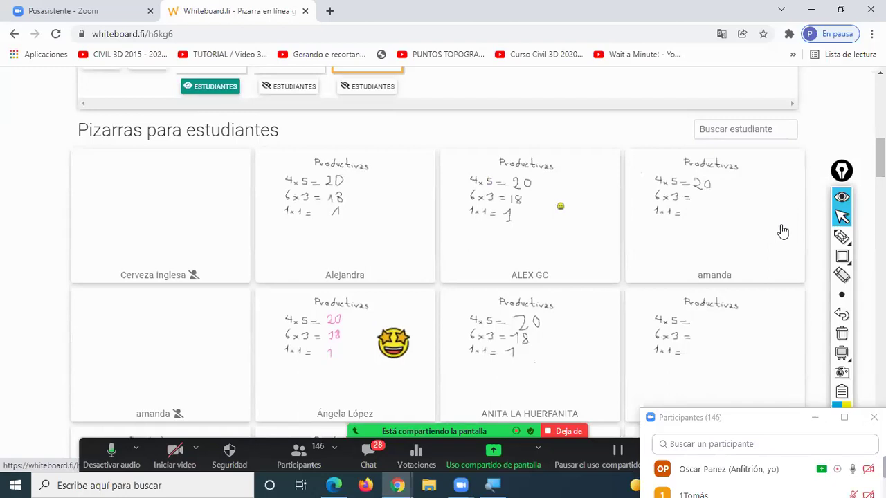
mouse_move(840, 237)
scroll(443, 254, down, 2)
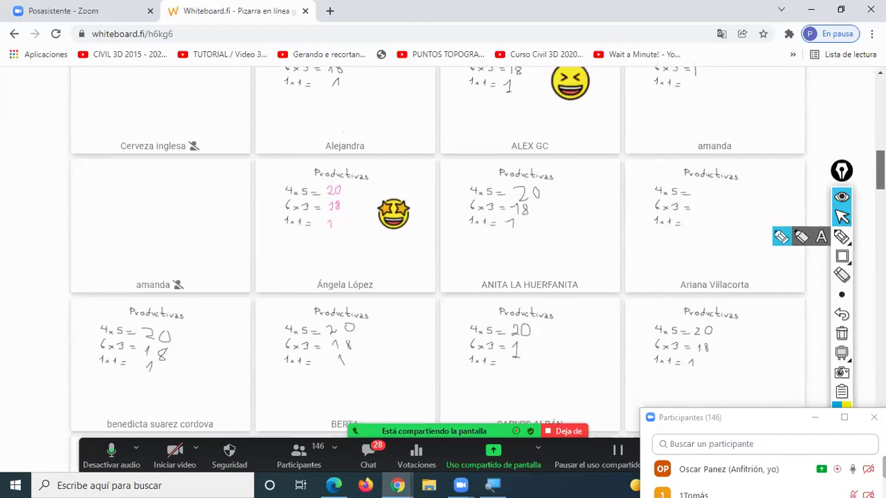
scroll(443, 253, down, 1)
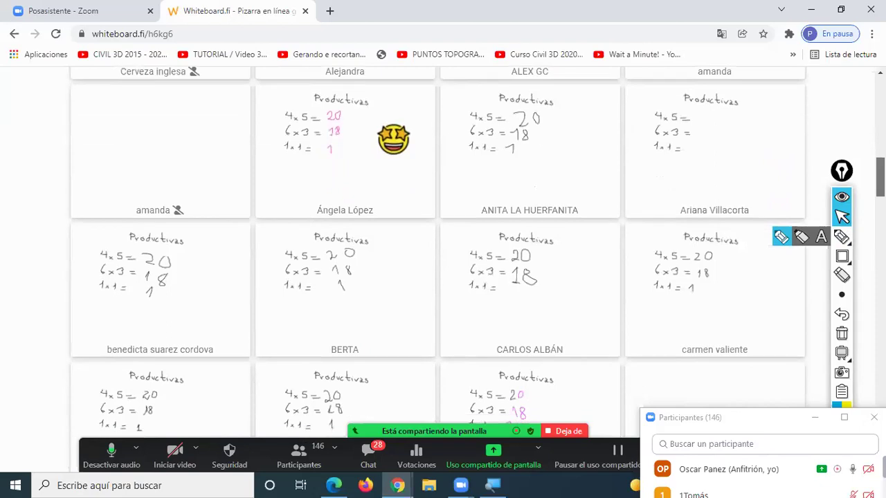
scroll(442, 253, down, 2)
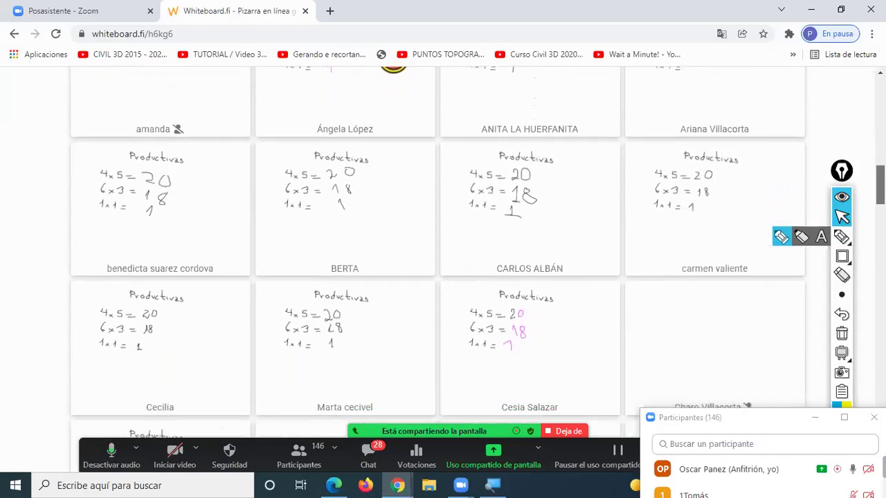
Examine the multiplication answers on the rest of the student whiteboards, down to the last row.
scroll(443, 253, down, 1)
scroll(443, 263, down, 3)
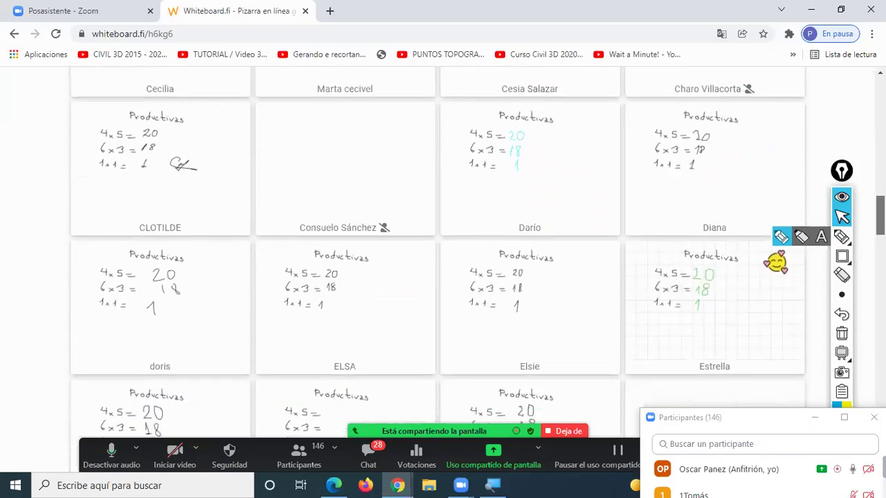
scroll(443, 263, down, 1)
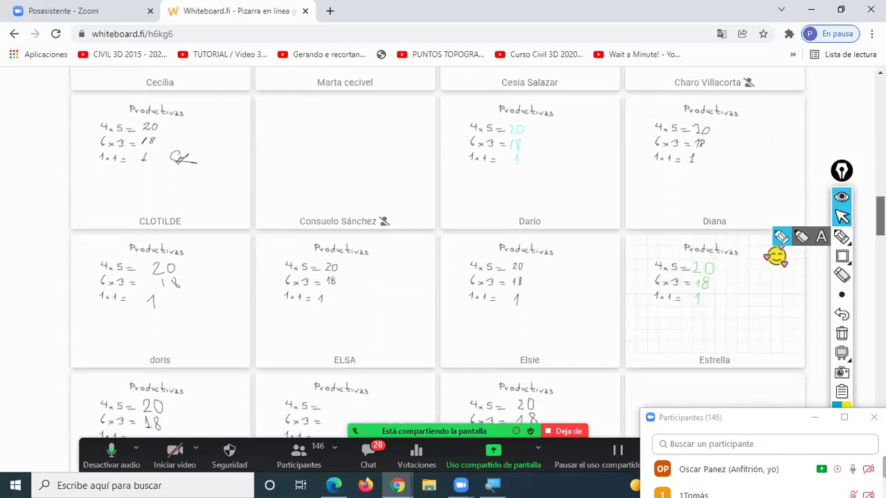
scroll(442, 263, down, 2)
scroll(443, 263, down, 1)
scroll(442, 263, down, 8)
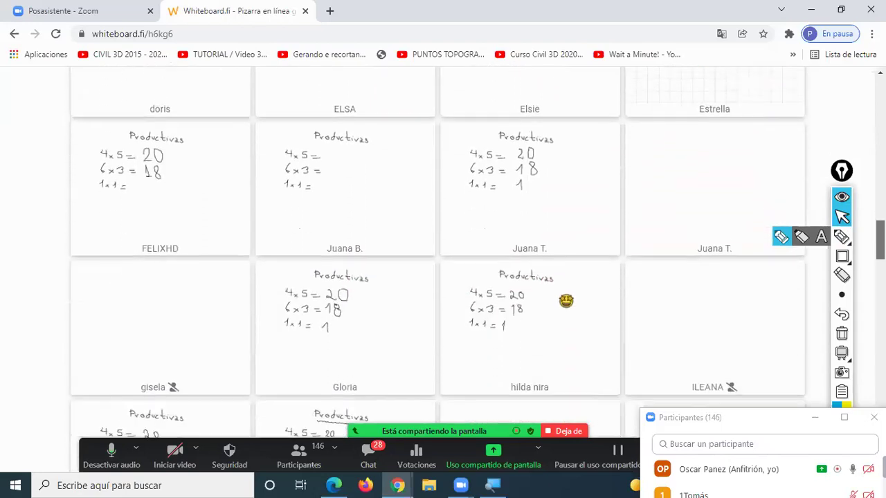
scroll(443, 263, down, 7)
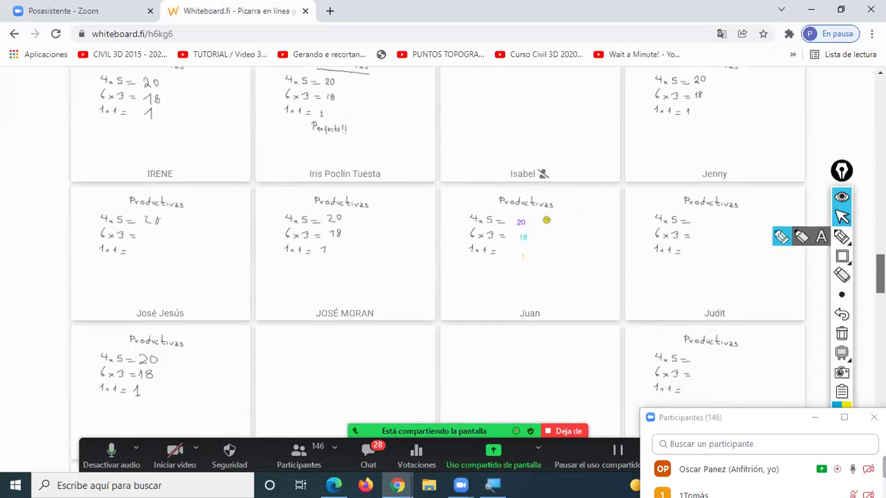
scroll(443, 263, down, 7)
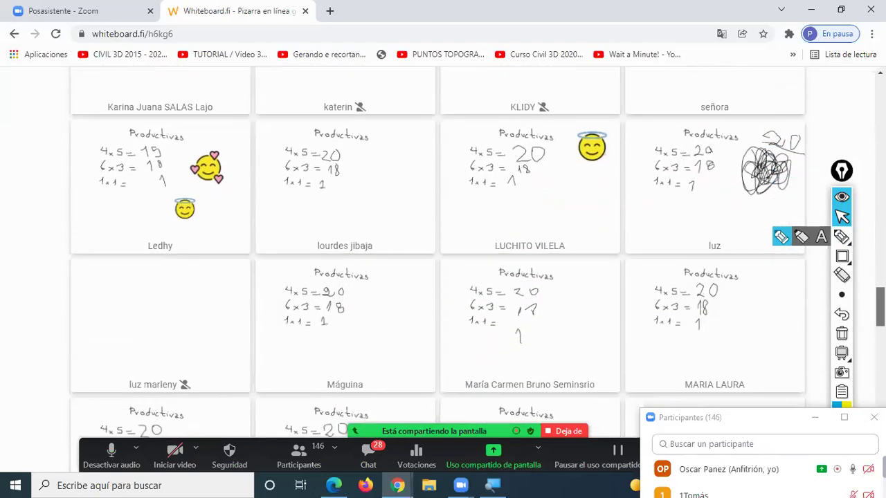
scroll(442, 263, down, 8)
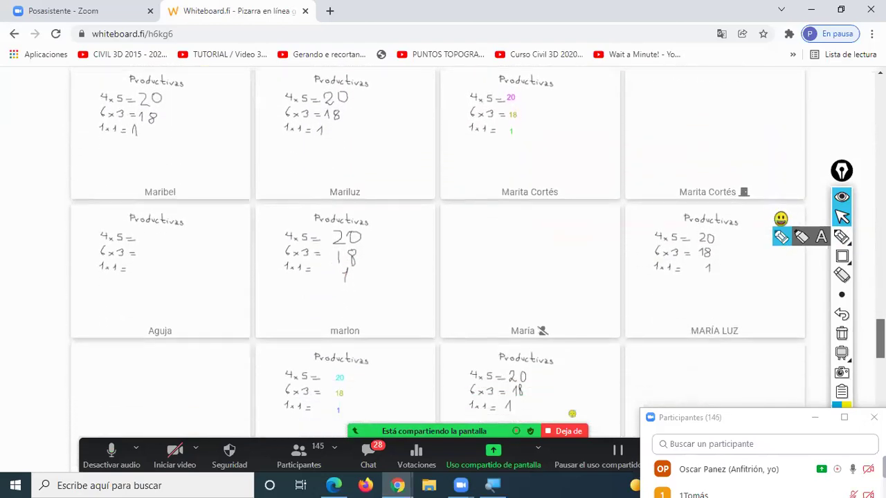
scroll(443, 263, down, 5)
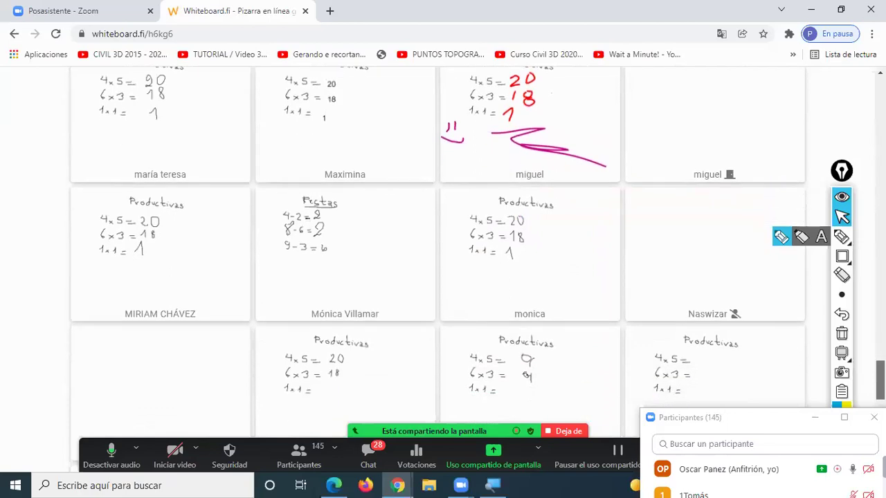
scroll(443, 263, down, 5)
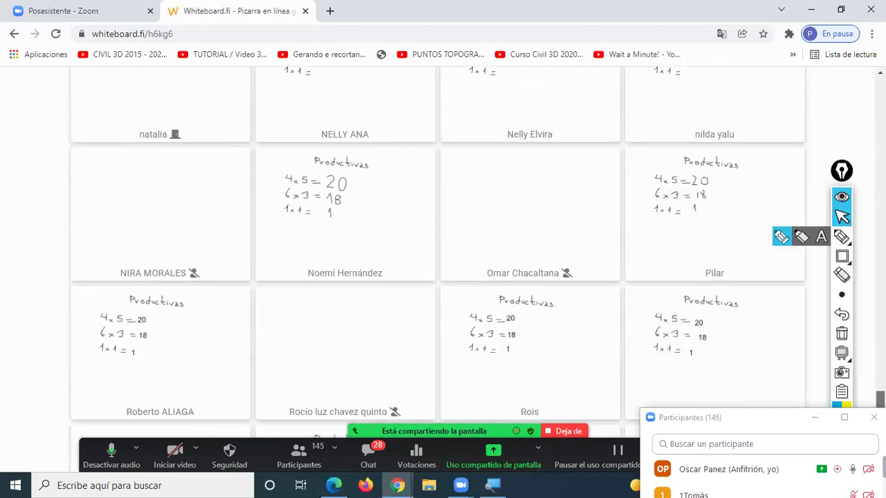
scroll(443, 263, down, 2)
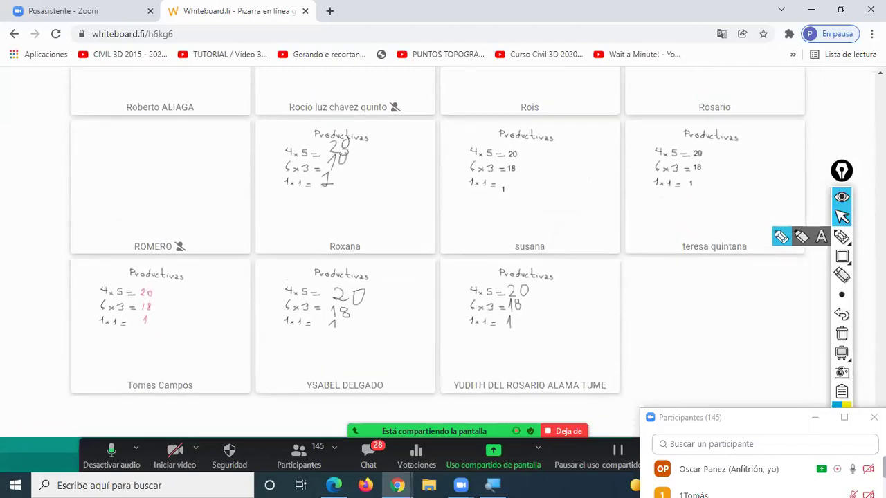
Return to the first rows of student whiteboards and recheck their multiplication answers.
scroll(443, 263, up, 8)
scroll(835, 325, up, 10)
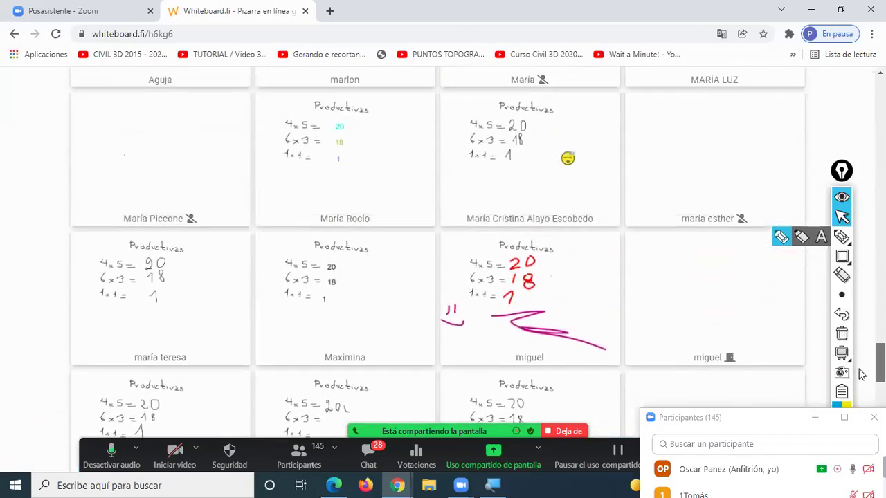
scroll(835, 325, up, 20)
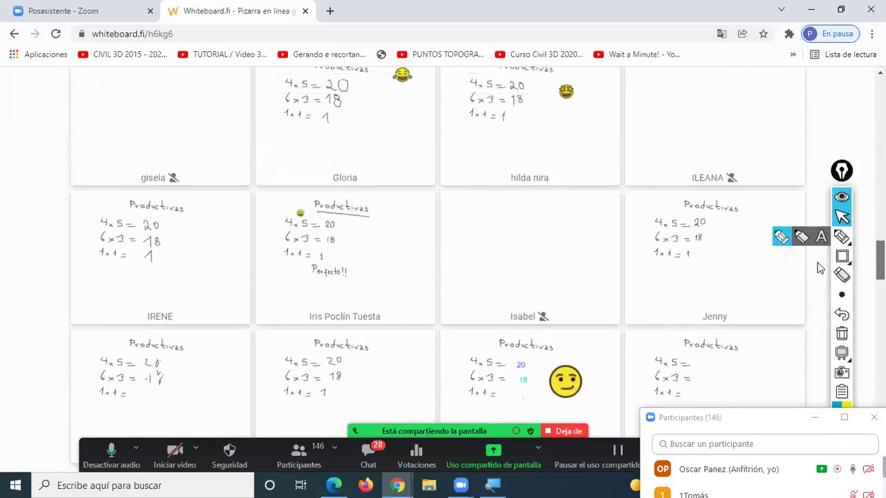
scroll(822, 160, up, 1)
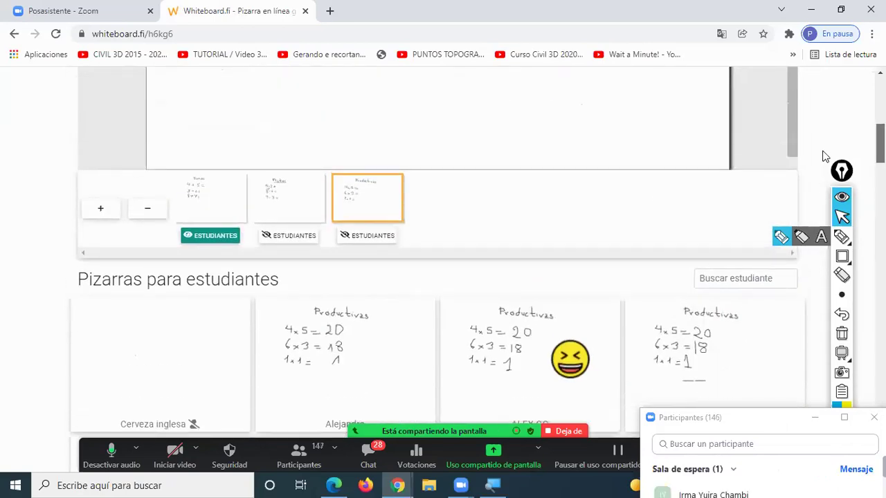
scroll(824, 166, down, 2)
scroll(826, 167, up, 1)
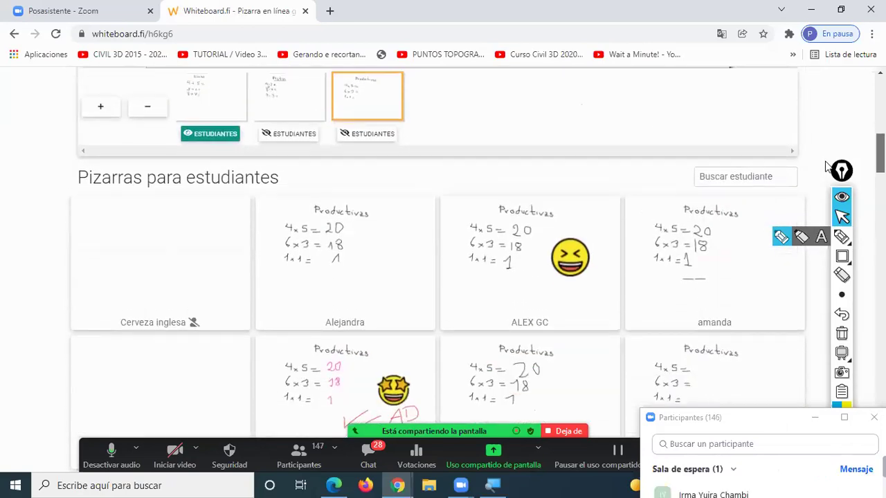
scroll(827, 167, down, 1)
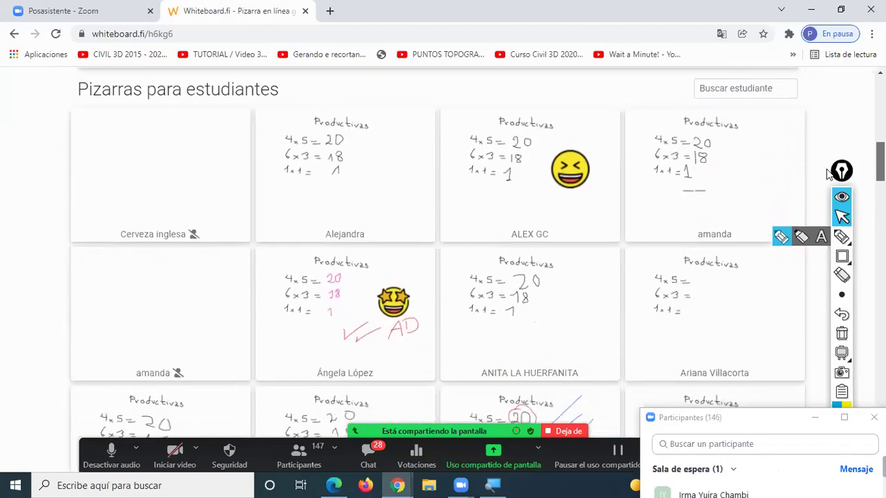
scroll(828, 173, down, 1)
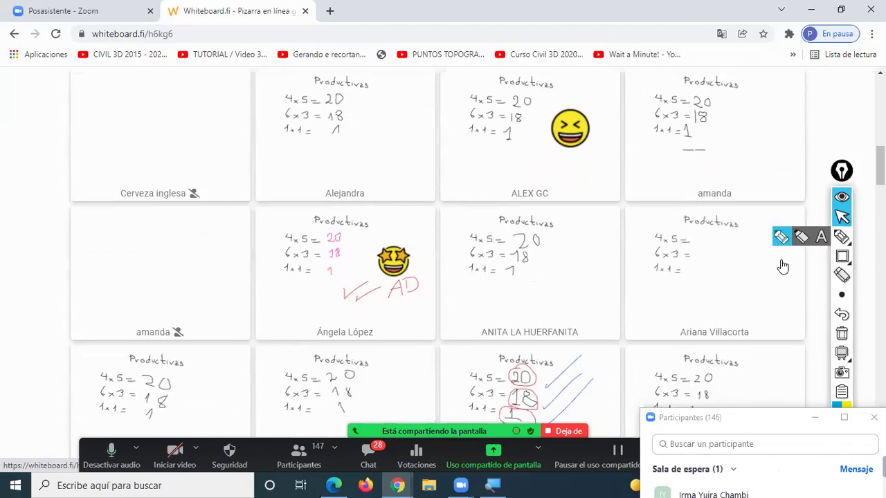
Review the multiplication answers on the following rows of student whiteboards and return to the teacher's Productivas page.
scroll(880, 166, down, 1)
scroll(880, 166, down, 3)
scroll(438, 253, down, 3)
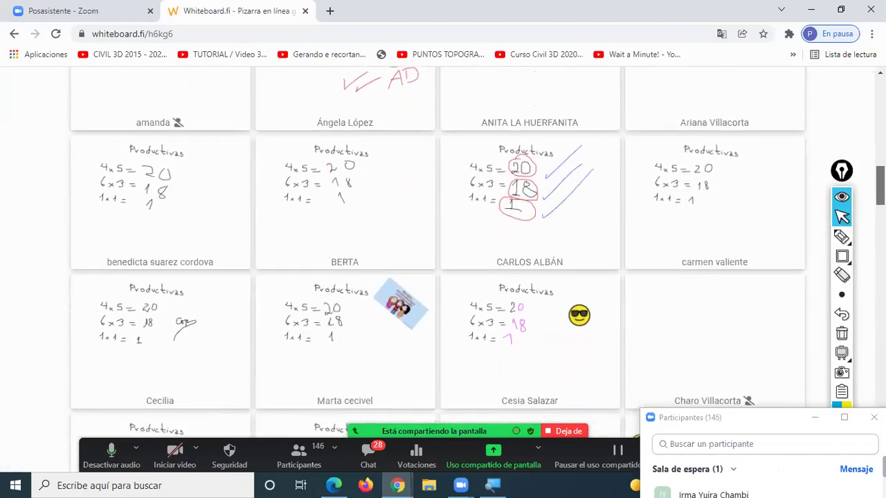
scroll(438, 252, down, 1)
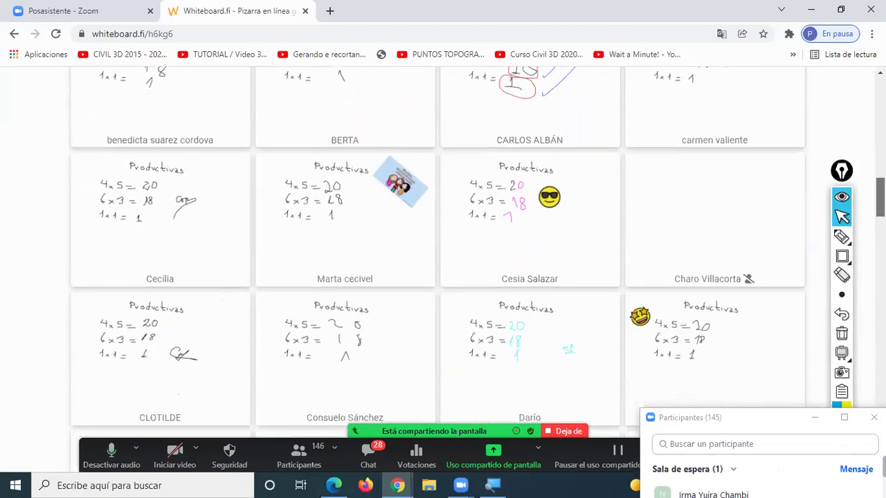
scroll(849, 371, down, 1)
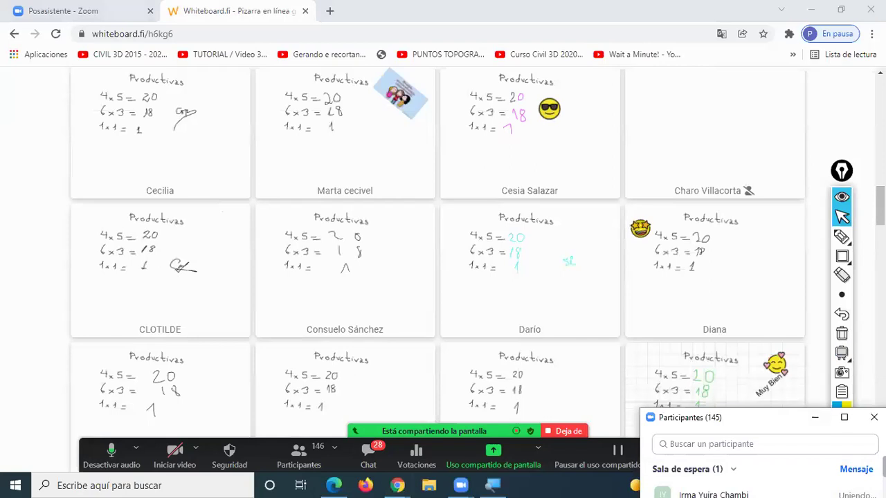
scroll(438, 244, down, 5)
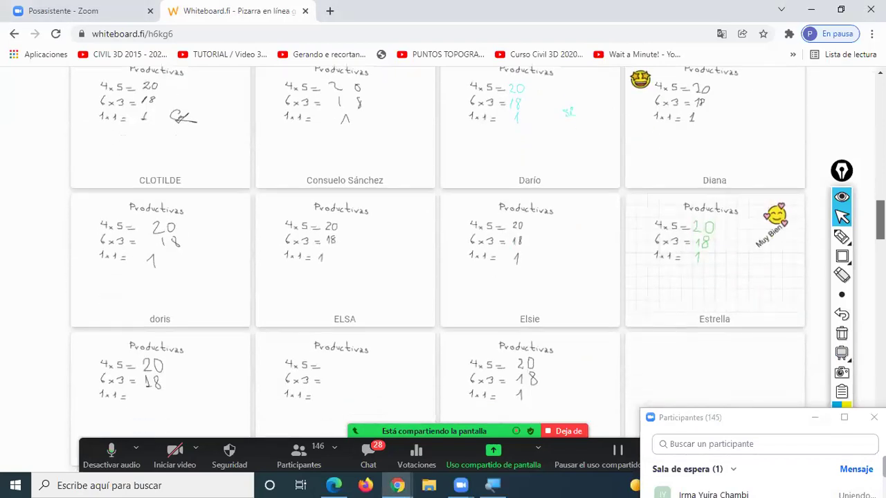
scroll(438, 244, down, 1)
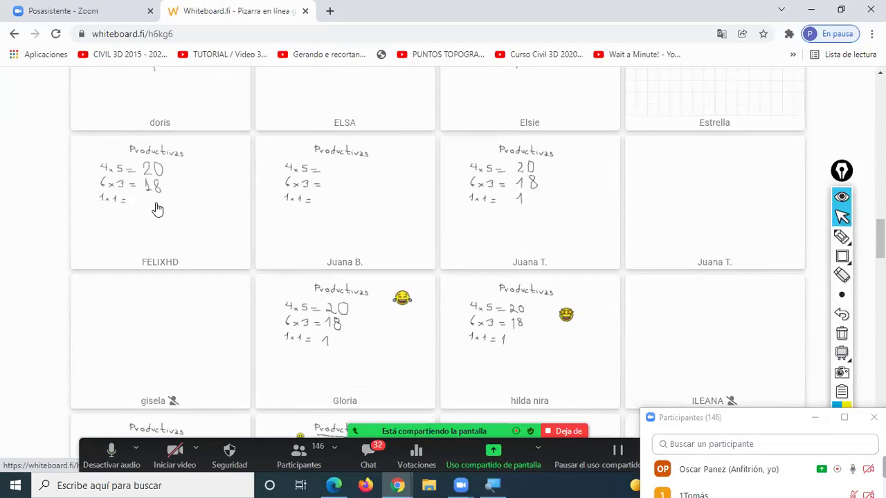
scroll(879, 238, down, 2)
scroll(879, 239, down, 7)
scroll(878, 239, down, 4)
scroll(879, 239, up, 15)
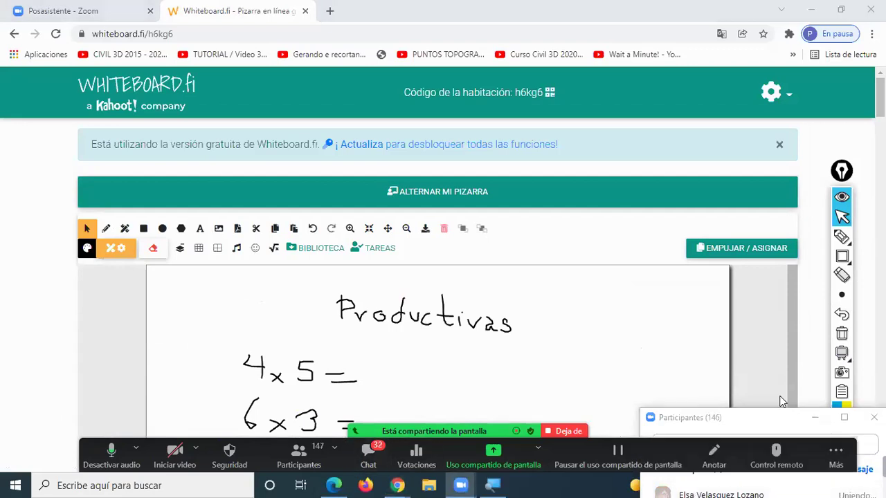
Read the new messages in the Zoom chat, close it and go back to the first student whiteboards.
key(alt+h)
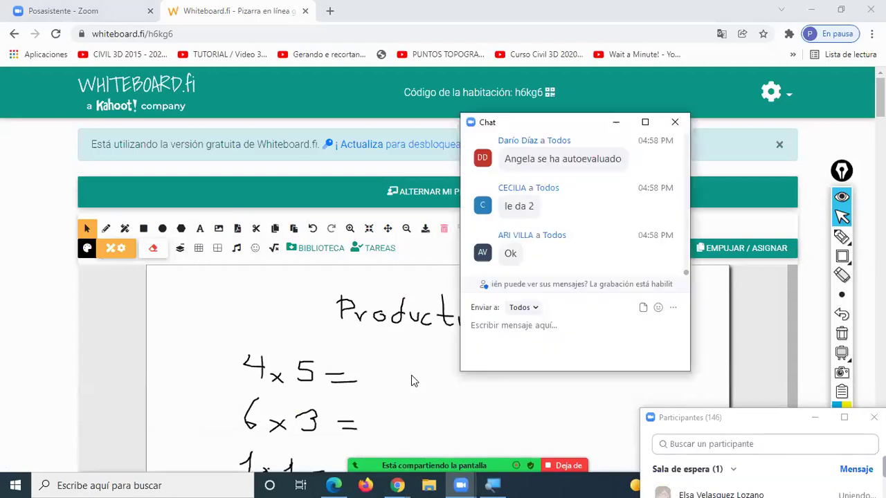
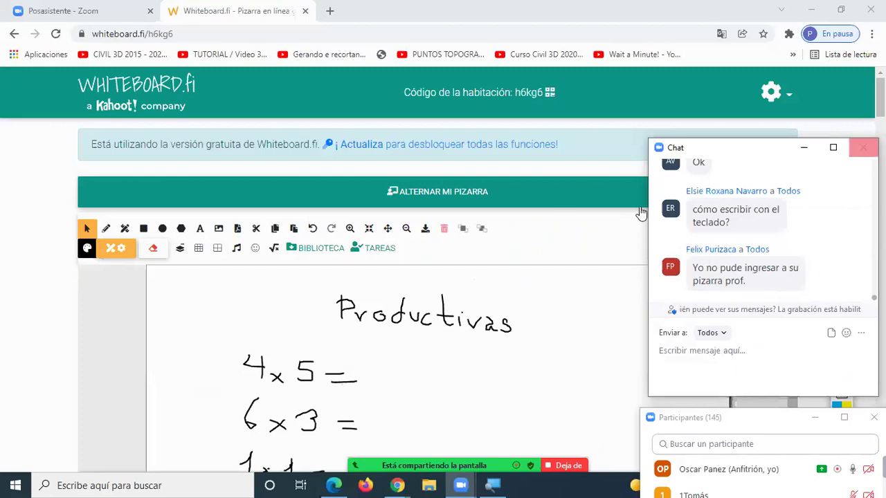
click(863, 147)
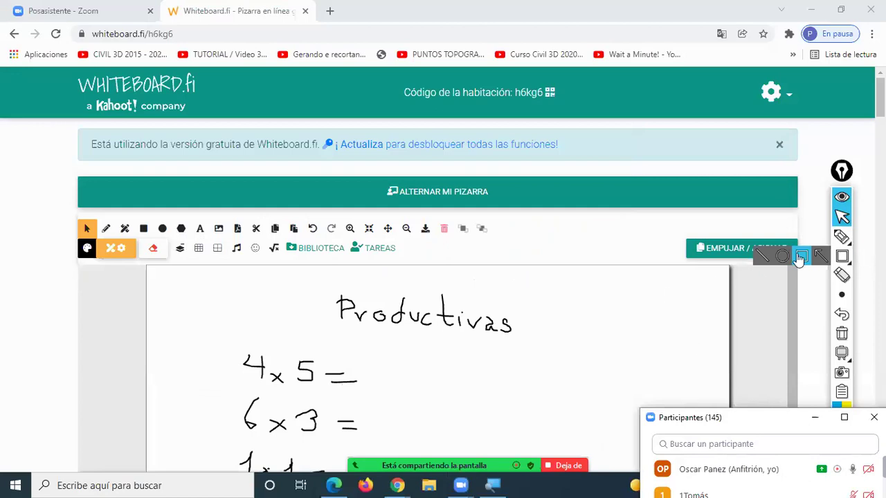
scroll(863, 146, down, 10)
scroll(863, 146, up, 3)
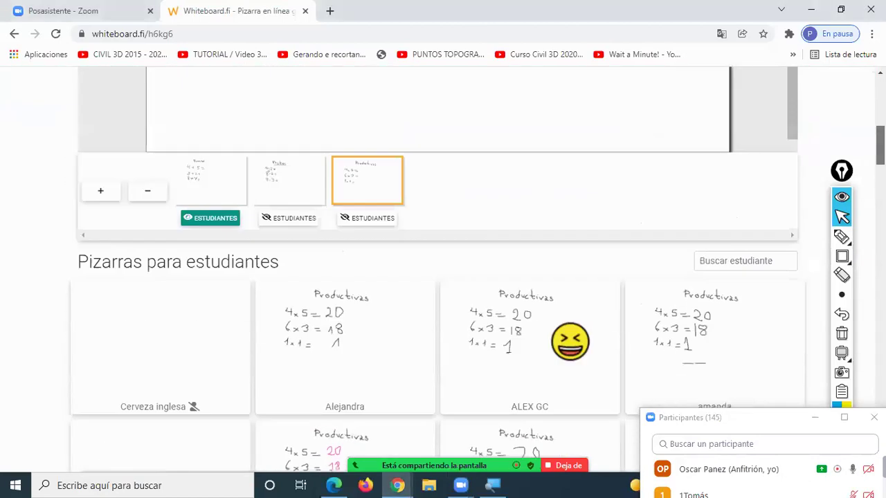
scroll(443, 298, down, 1)
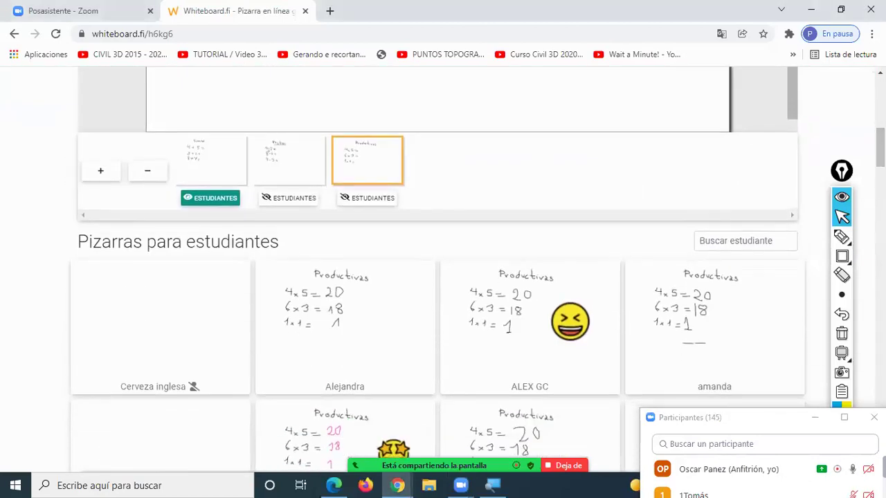
Close the Zoom participants list and check the participants' latest questions in the chat.
click(874, 417)
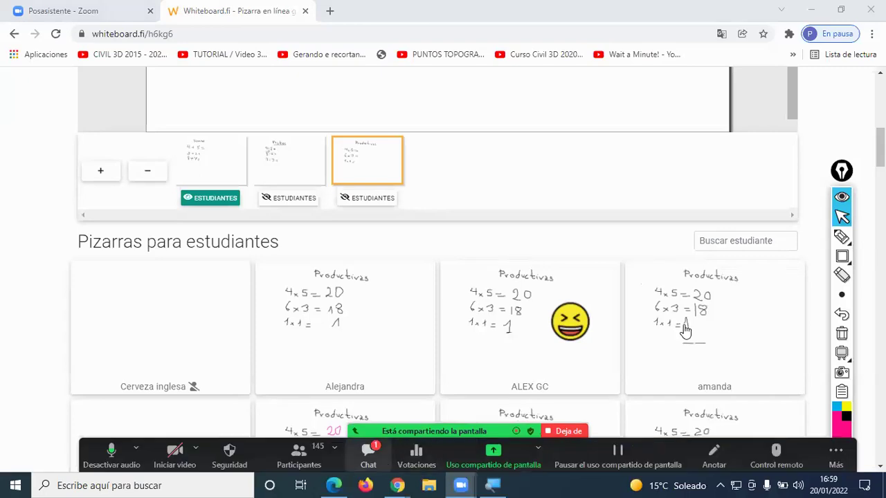
key(alt+h)
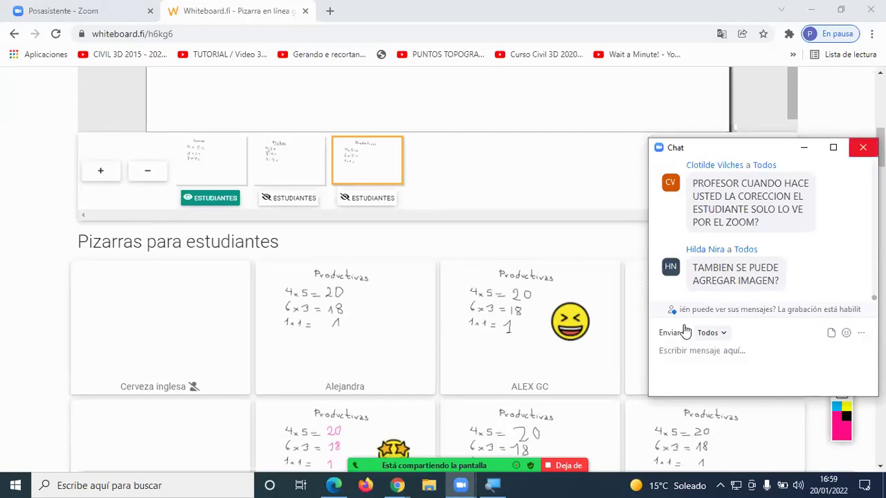
click(863, 147)
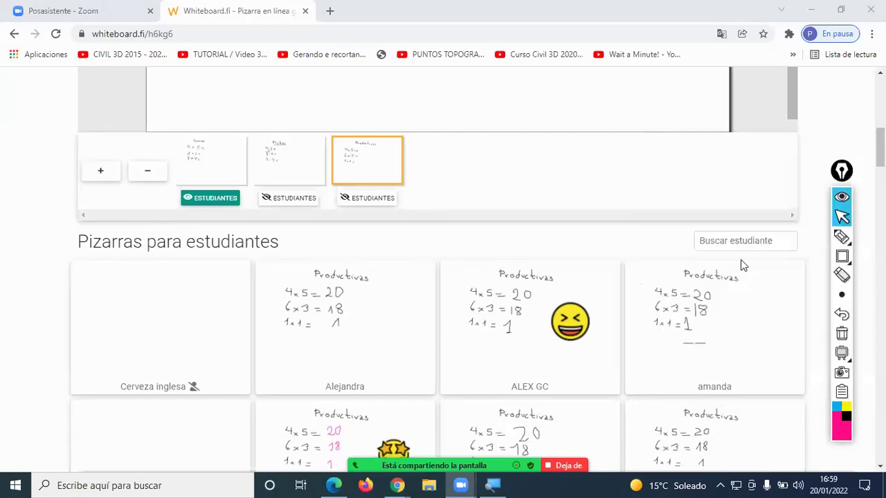
Enlarge the first-row student whiteboard with the laughing emoji and try to send it a thumbs-up quick reaction.
click(499, 308)
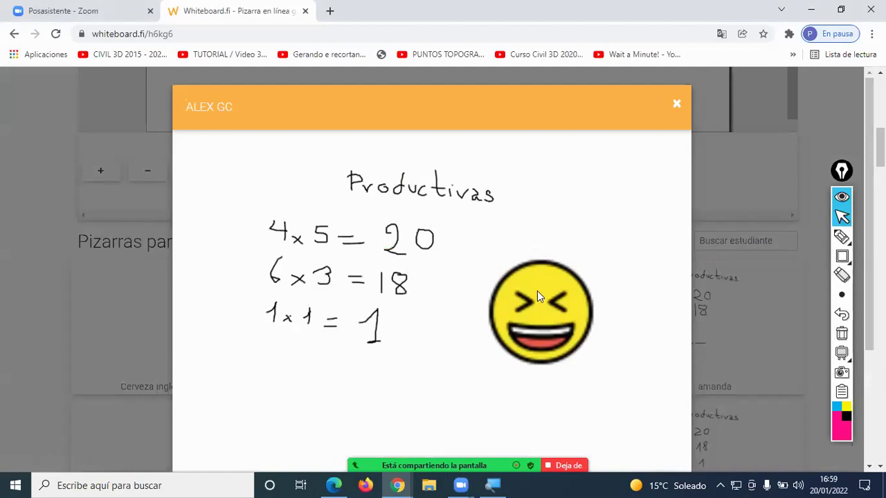
scroll(553, 311, down, 2)
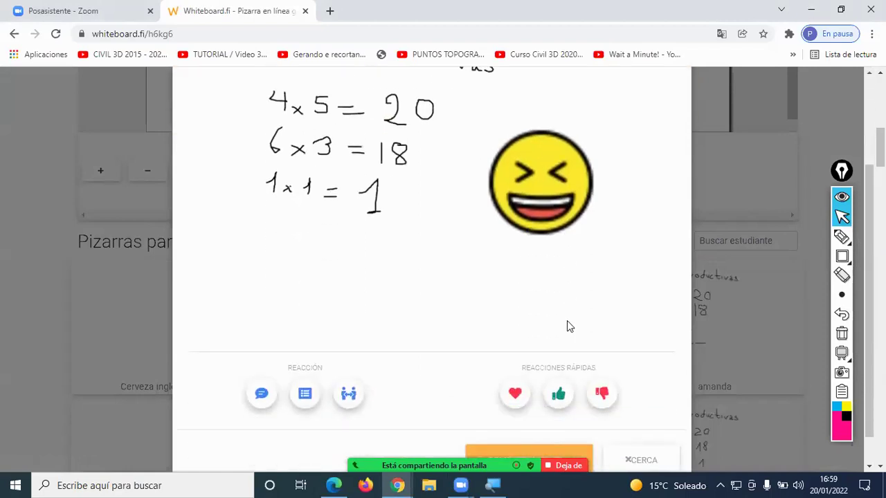
click(559, 394)
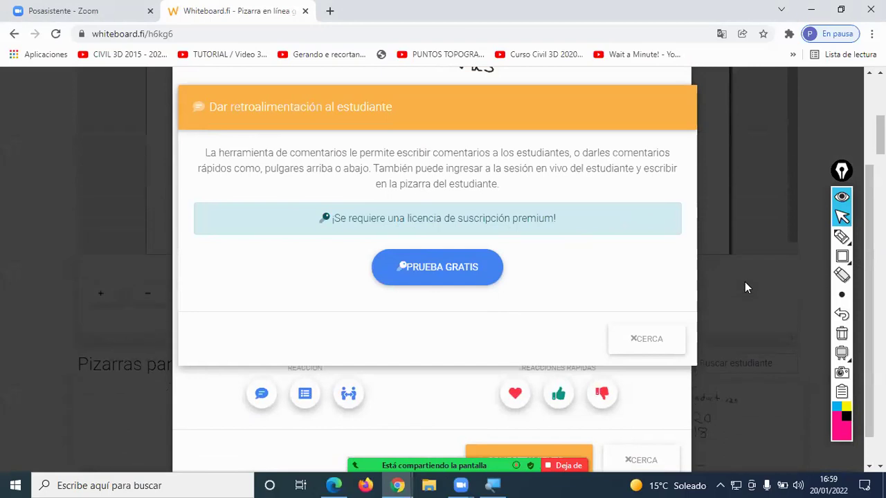
click(645, 346)
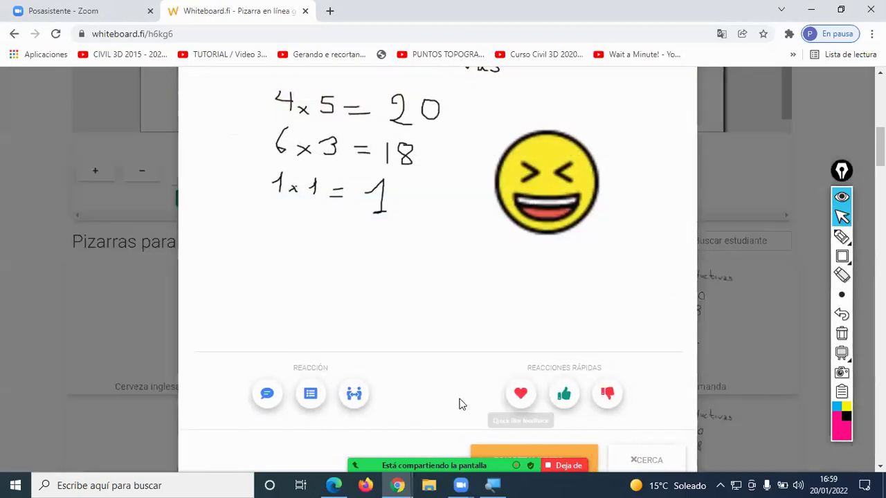
Try the written comment and comment history options on the enlarged student whiteboard, dismissing the feedback dialog each time.
click(270, 402)
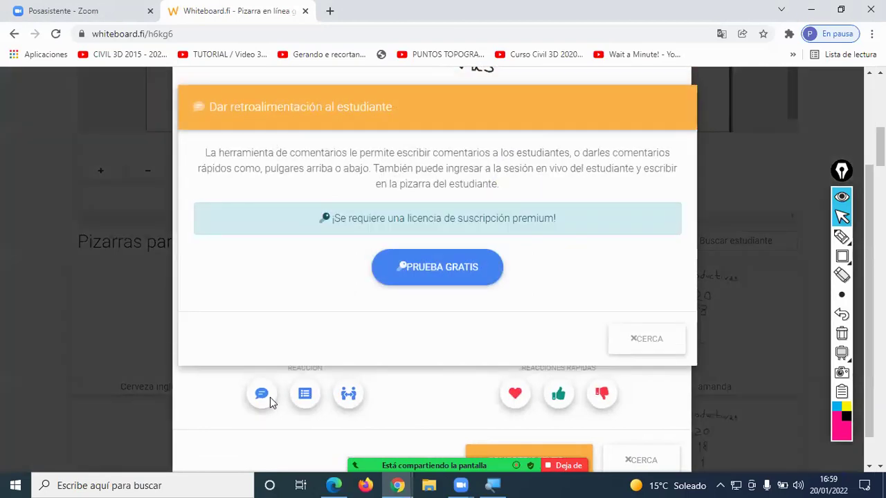
click(706, 256)
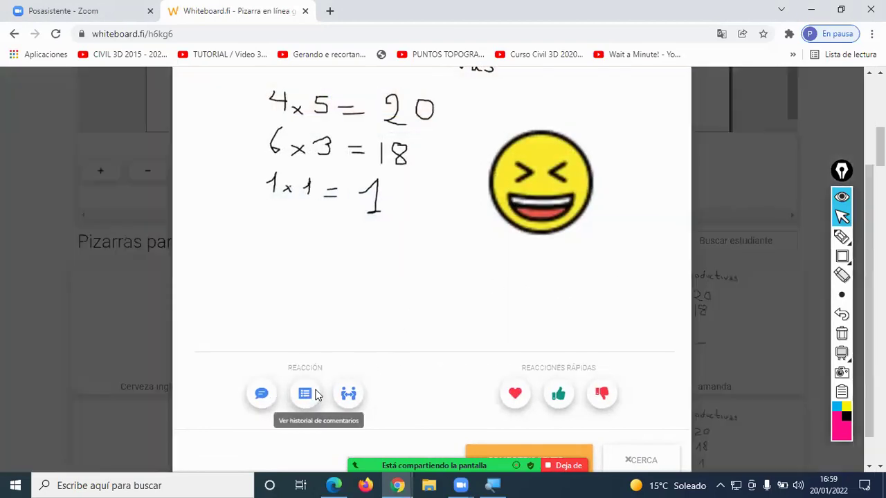
click(315, 394)
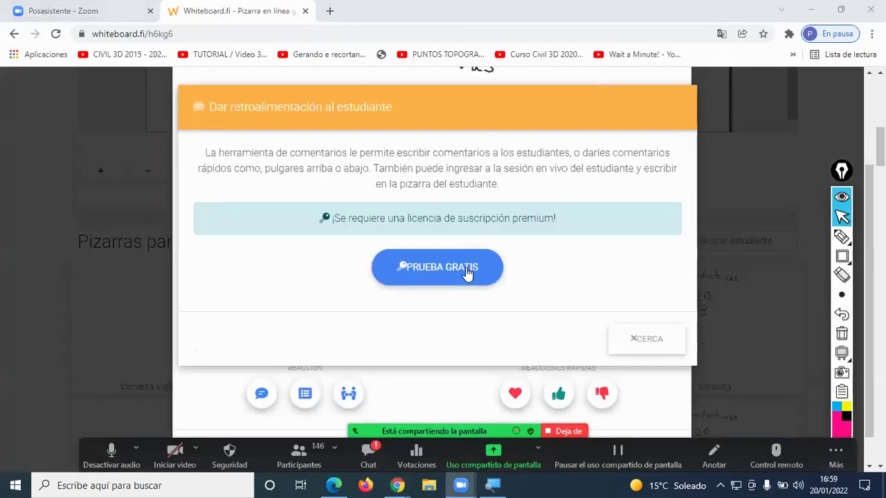
click(625, 335)
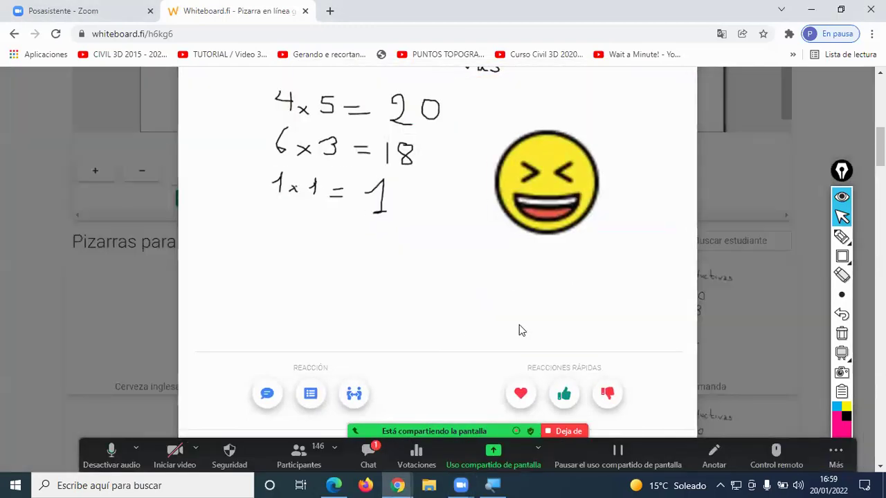
Close the enlarged student whiteboard to return to the Productivas page, and read the new Zoom chat messages.
scroll(519, 324, down, 1)
scroll(701, 380, down, 3)
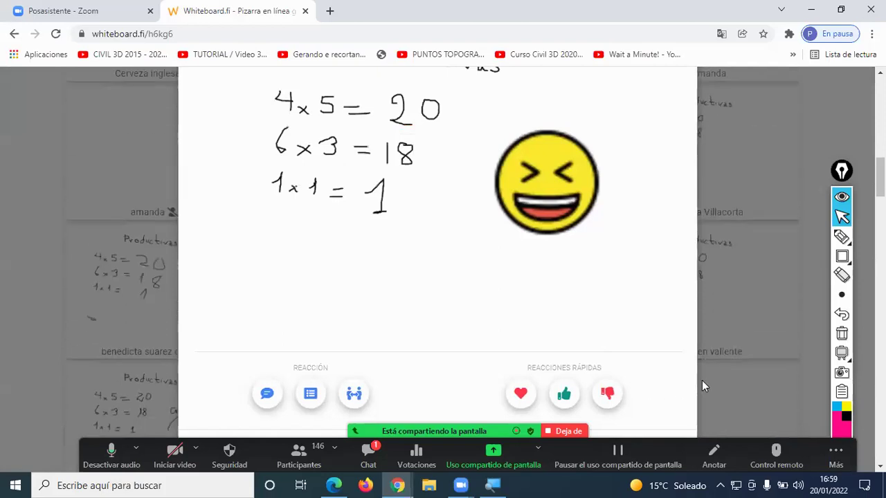
scroll(595, 308, up, 5)
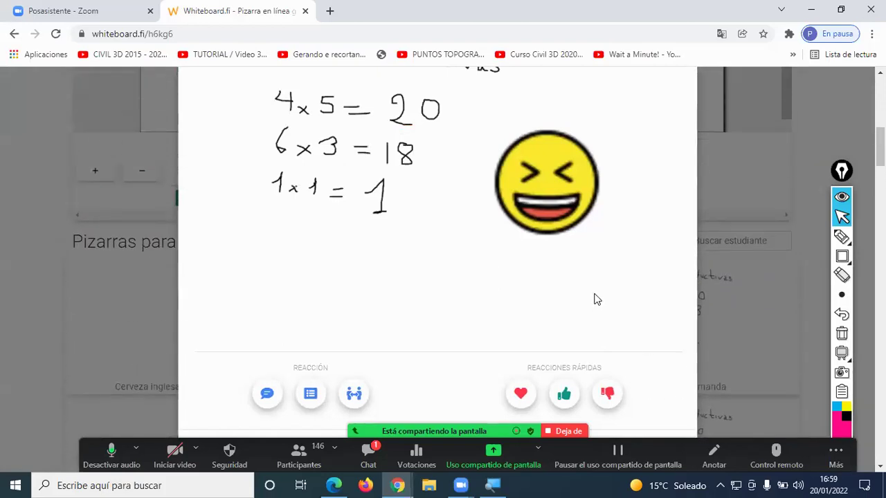
scroll(609, 177, up, 1)
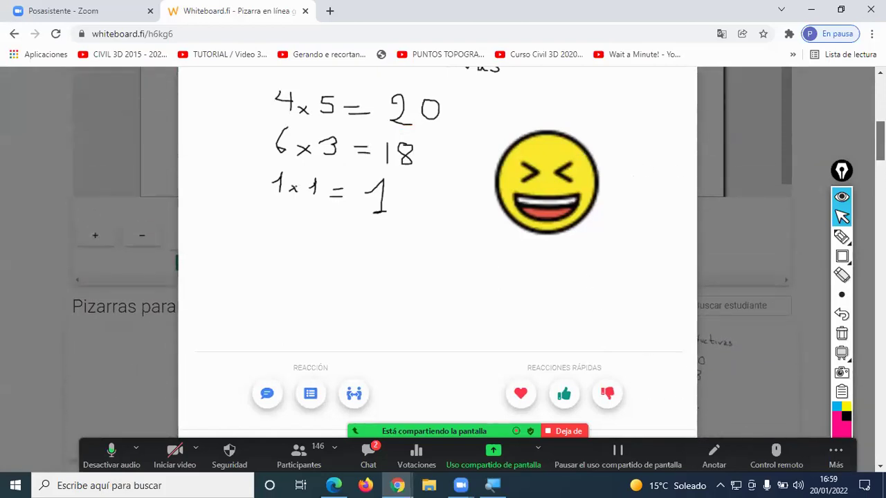
scroll(547, 178, up, 3)
scroll(538, 178, up, 5)
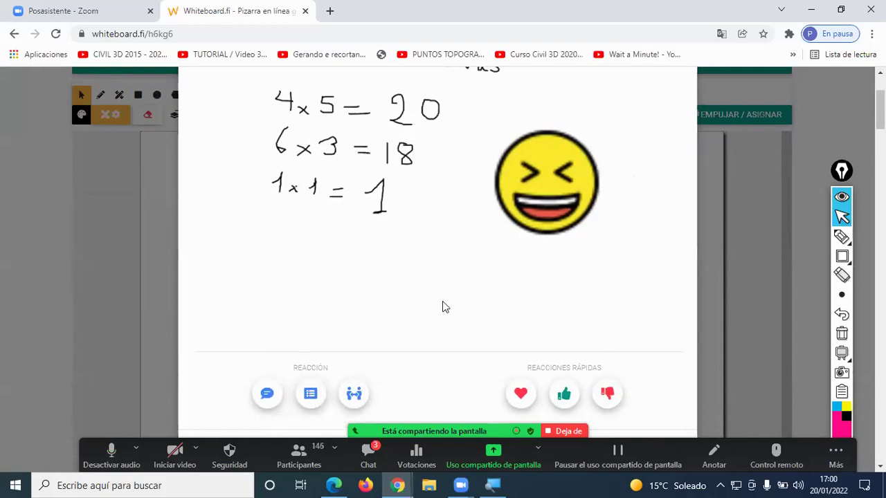
click(717, 183)
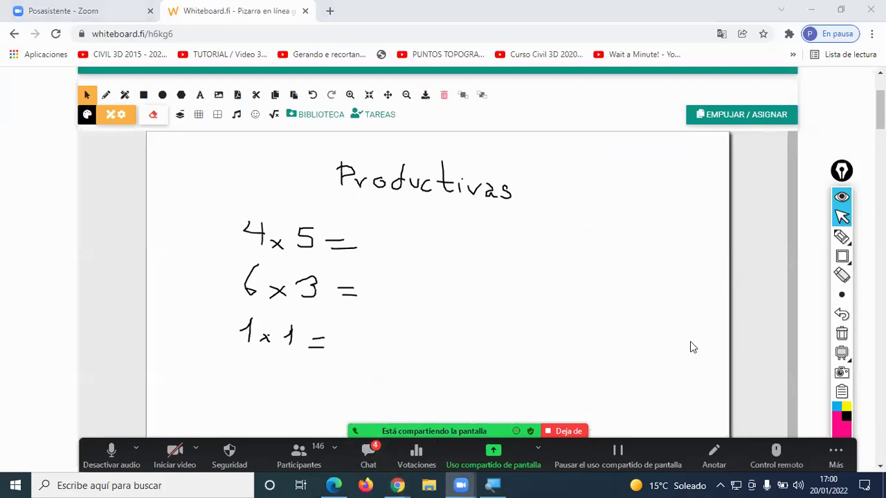
key(alt+h)
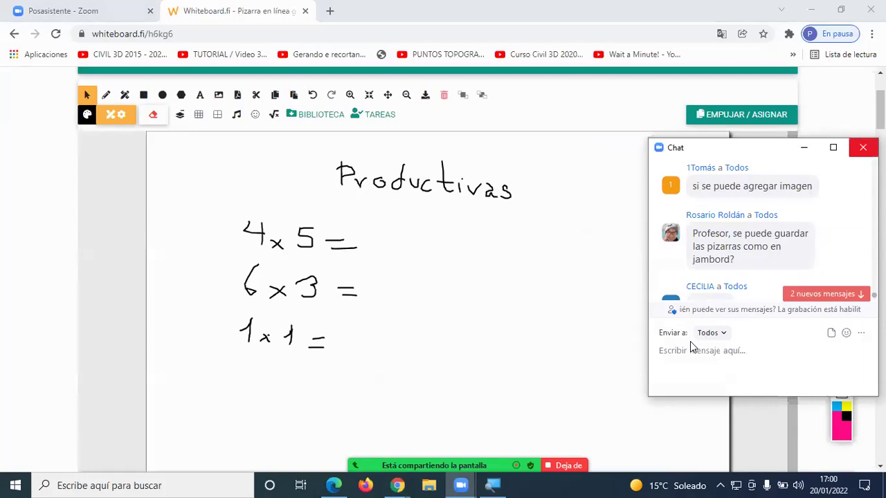
click(863, 147)
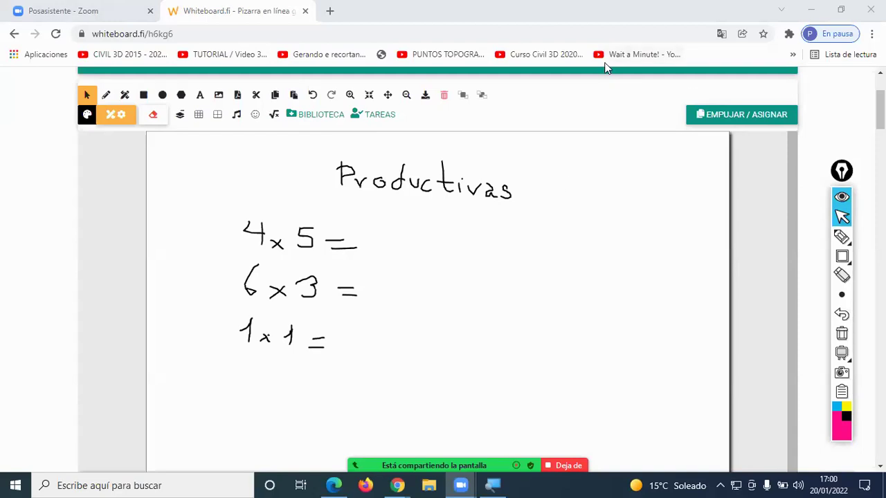
Open the option to save all whiteboards as PDF and enter the custom note "Actividad Operaciones Matemáticas Básicas - Producto".
scroll(878, 111, up, 2)
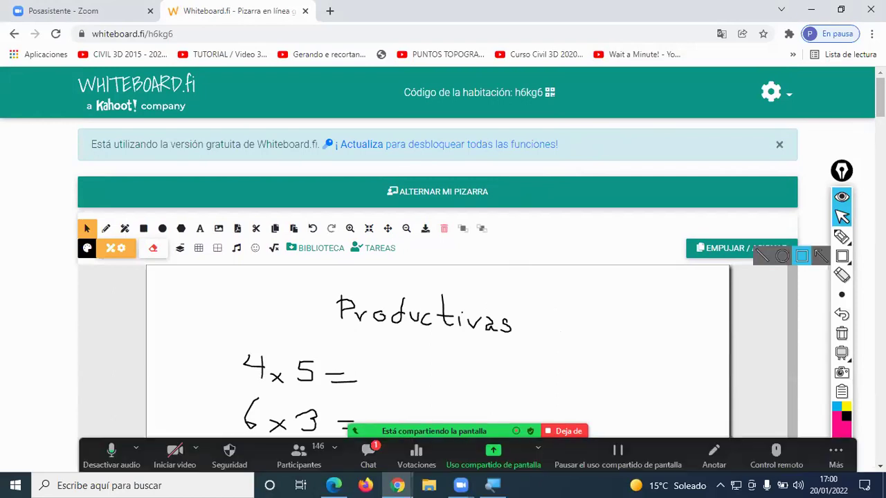
click(782, 94)
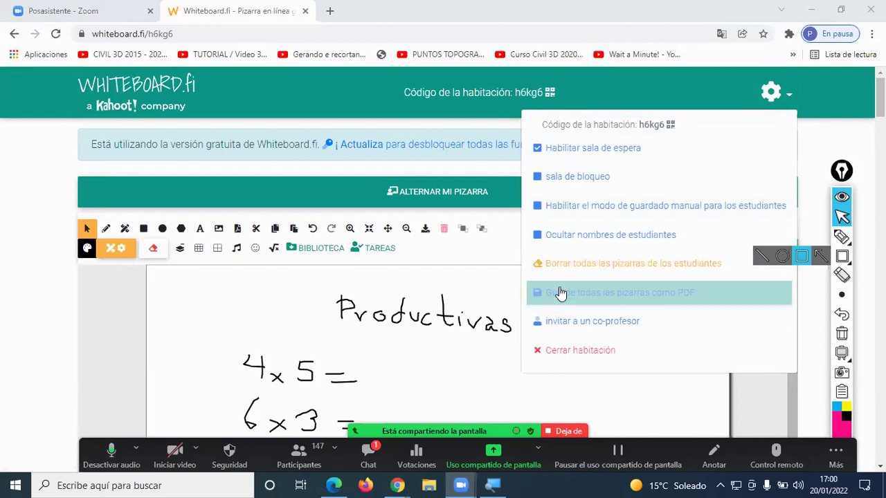
click(610, 296)
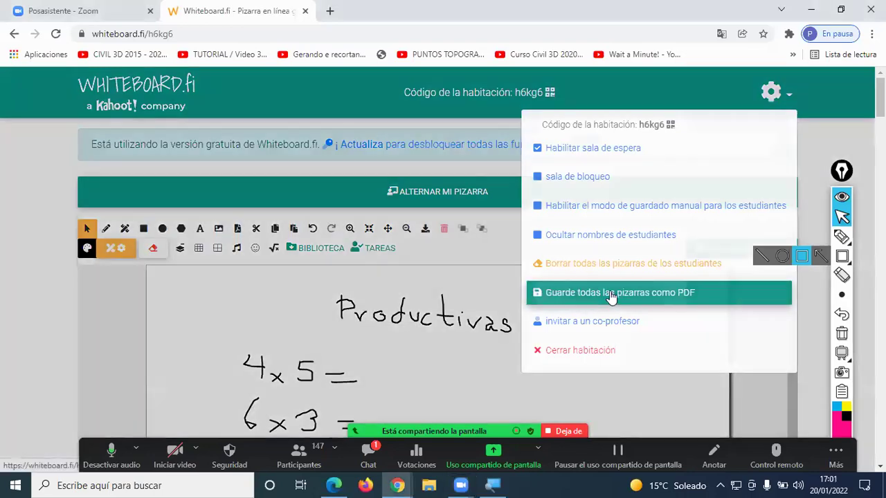
click(400, 241)
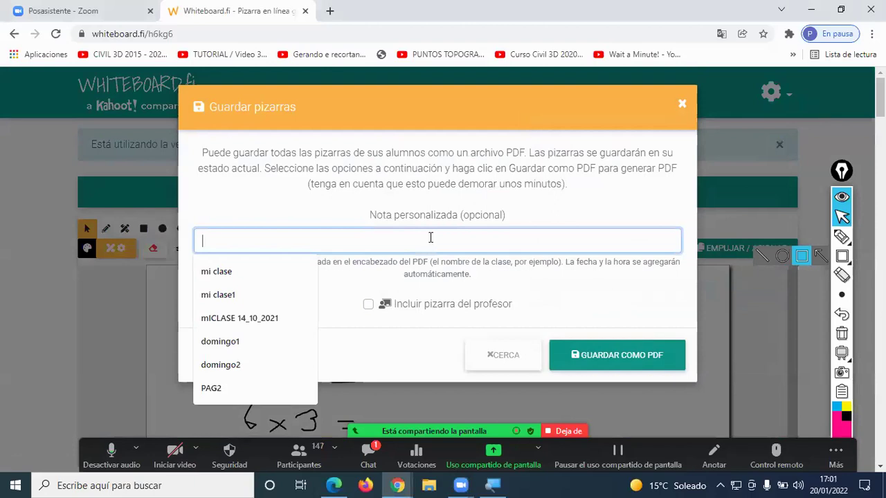
text(Actividad)
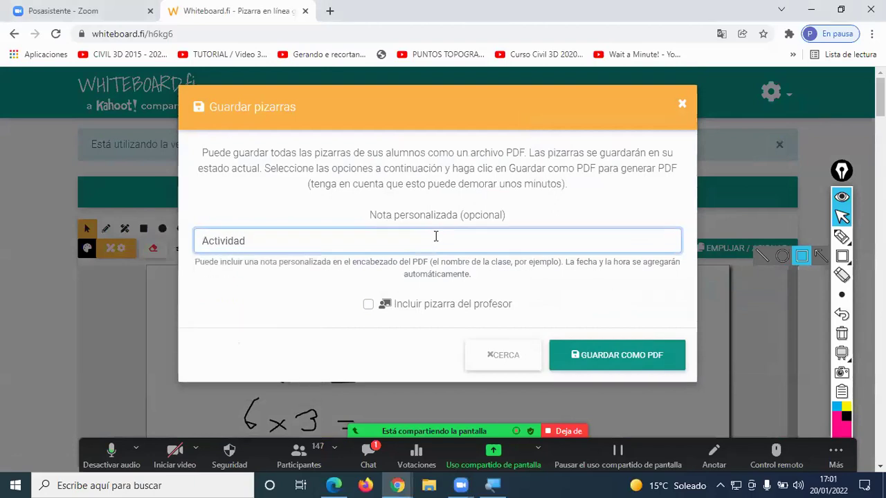
text( Operaciones M)
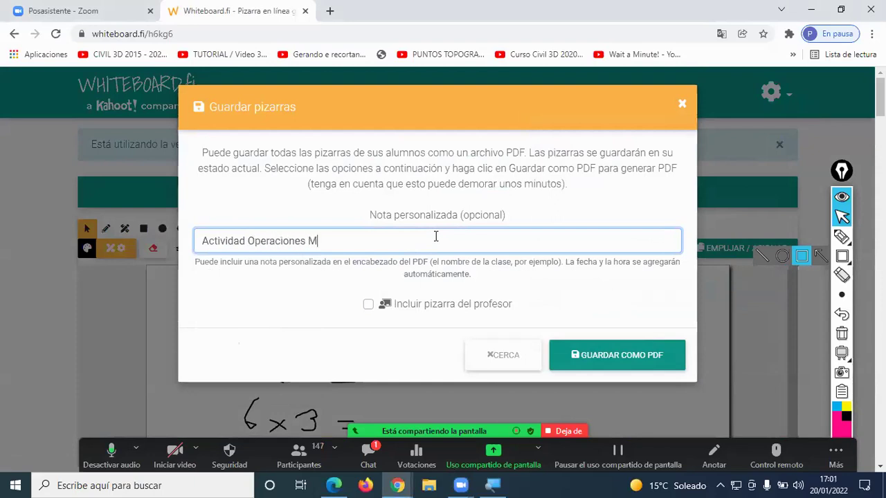
text(atemática)
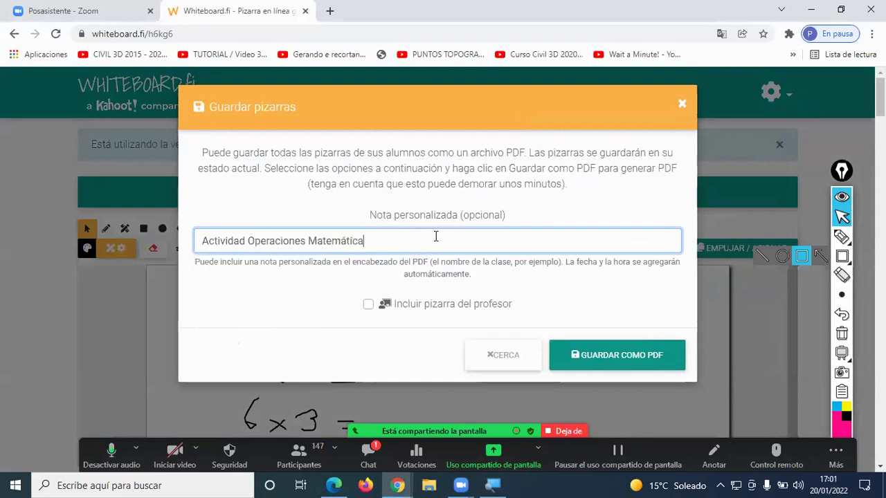
text(s Básicas - Producto)
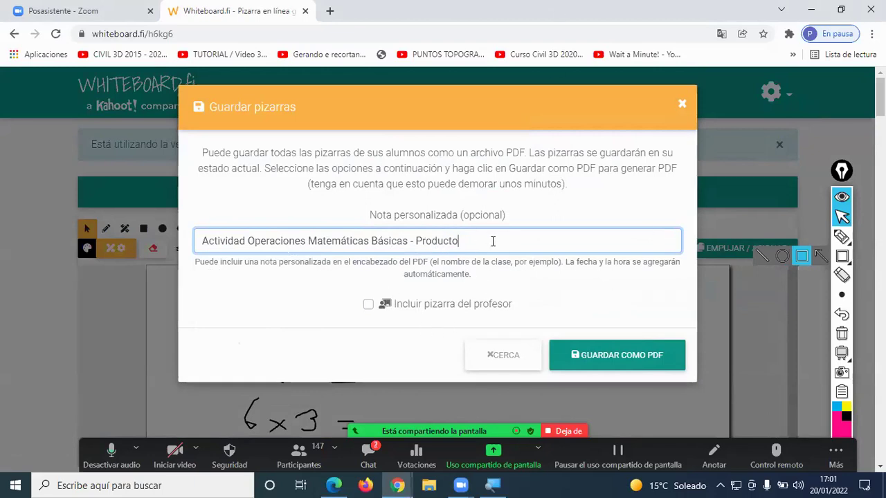
drag(492, 241, 225, 243)
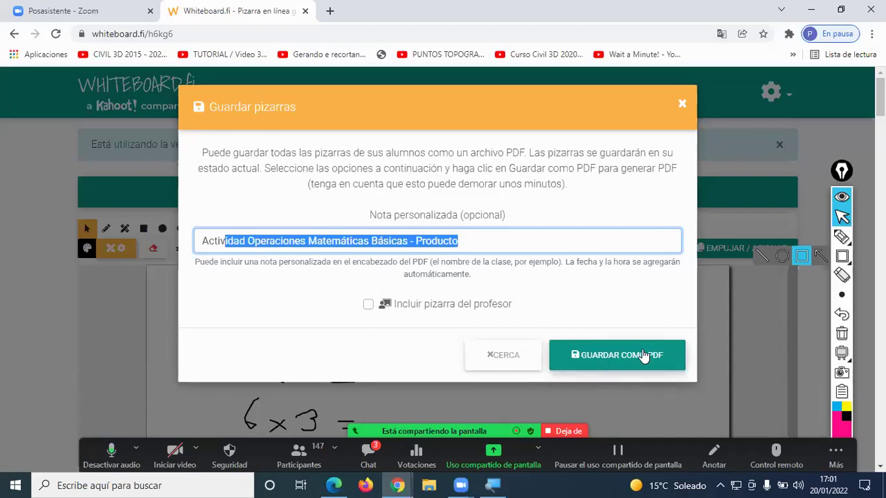
Frame the checkbox for including the teacher's whiteboard with a rectangle annotation, and open the Zoom participants list.
click(842, 256)
mouse_move(355, 292)
mouse_down()
mouse_move(367, 319)
mouse_move(380, 319)
mouse_up()
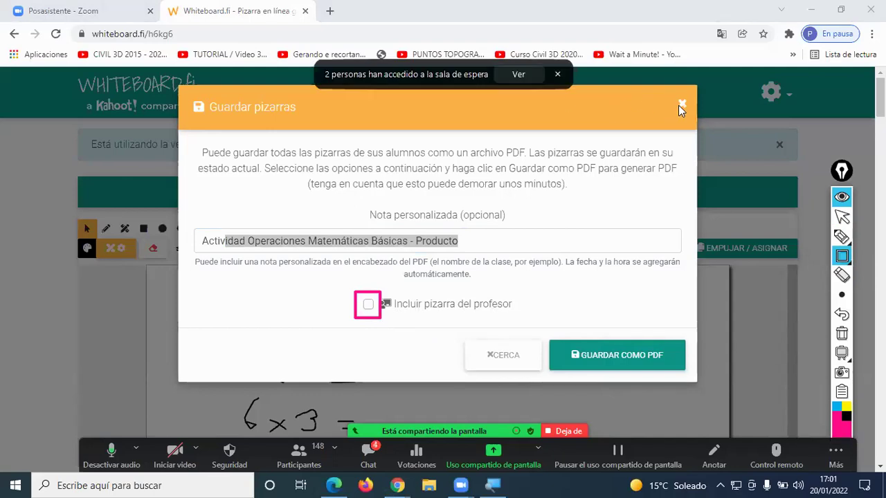
key(alt+u)
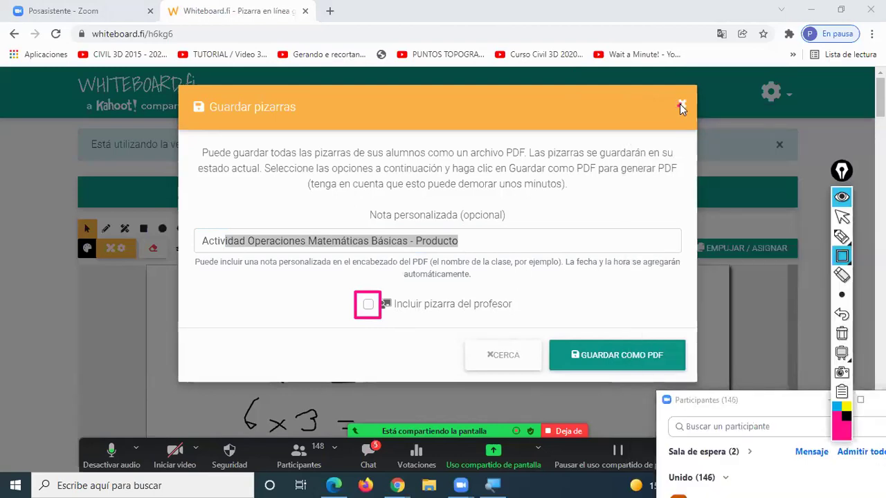
Close the save whiteboards dialog and clear all the screen annotations.
click(681, 108)
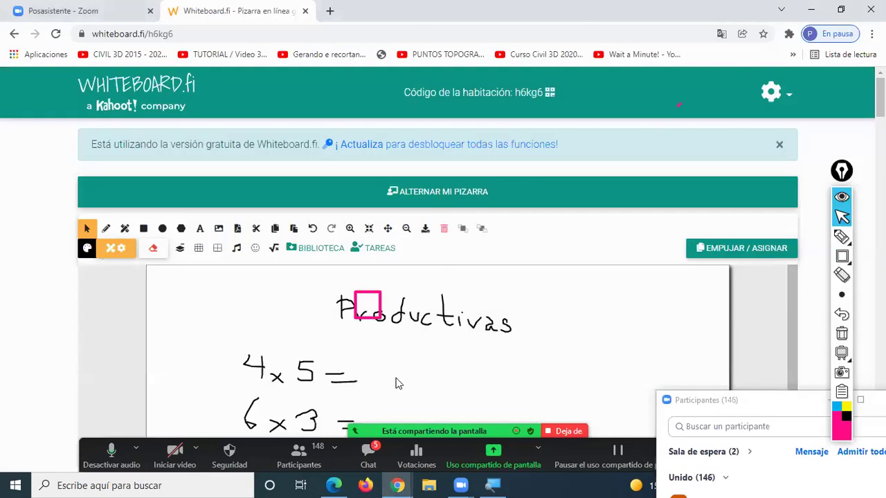
mouse_move(841, 237)
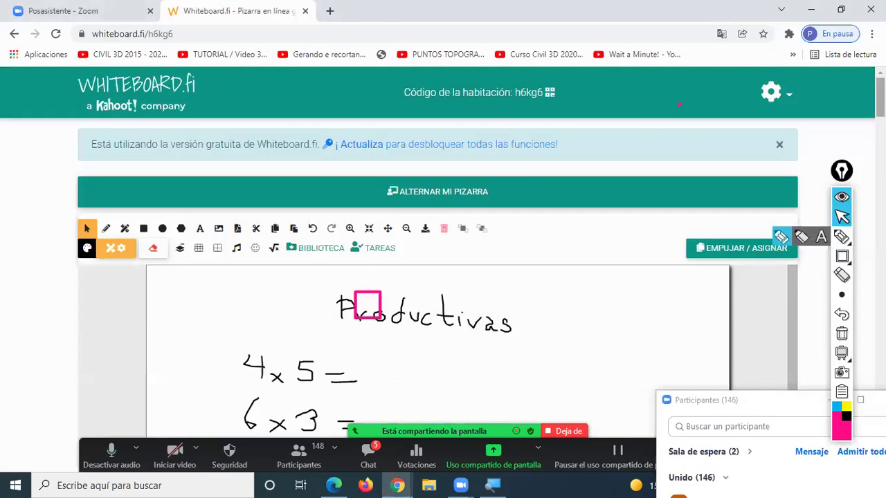
scroll(367, 305, down, 3)
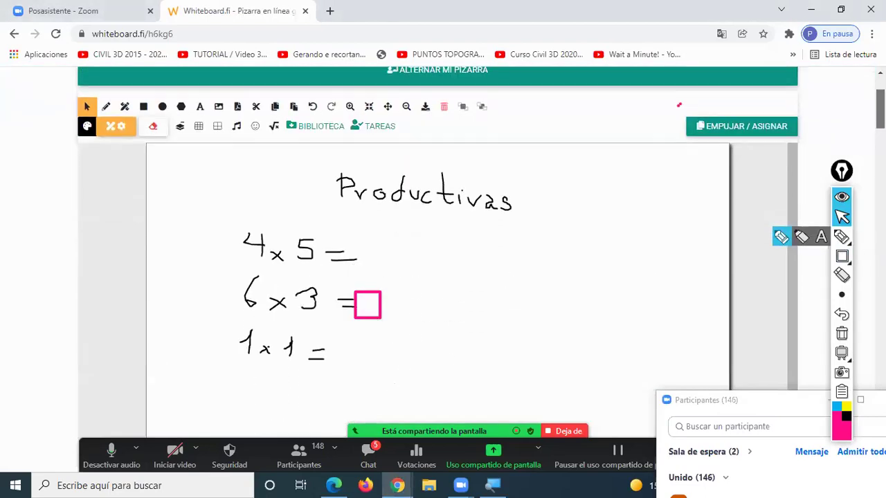
click(842, 341)
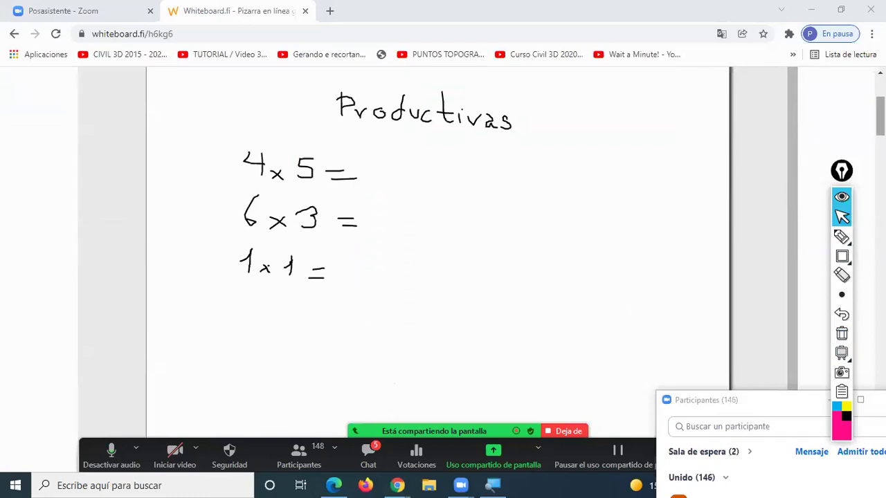
Save all student whiteboards as a PDF with the teacher's whiteboard included.
scroll(415, 277, up, 3)
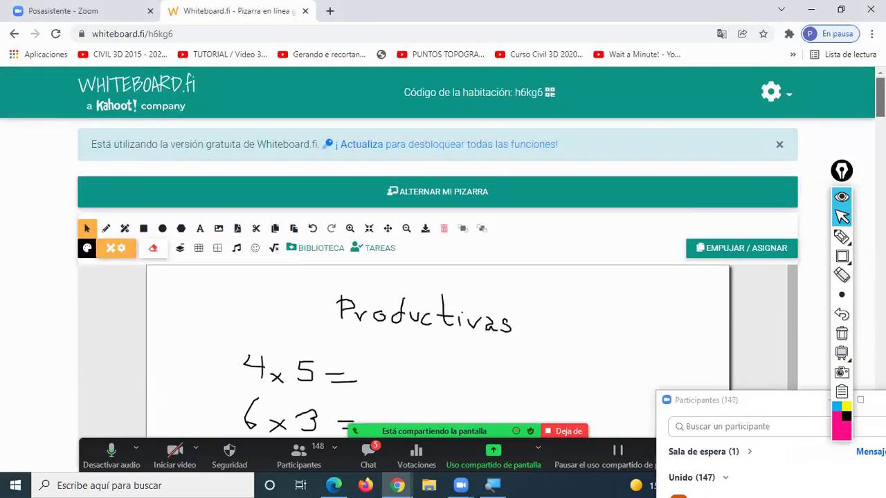
click(773, 94)
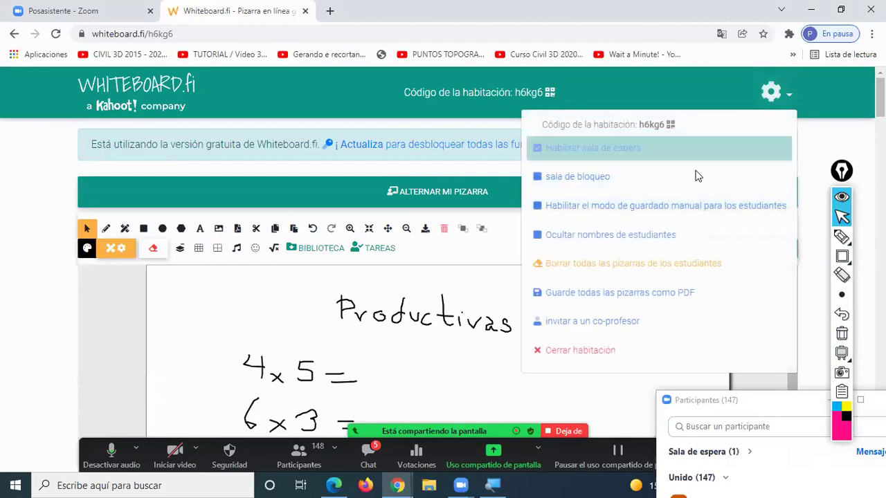
click(618, 293)
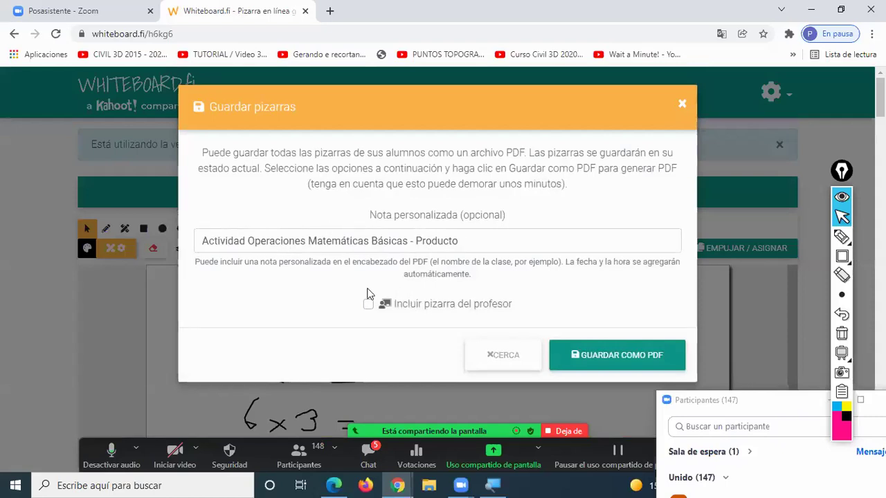
click(368, 305)
click(627, 362)
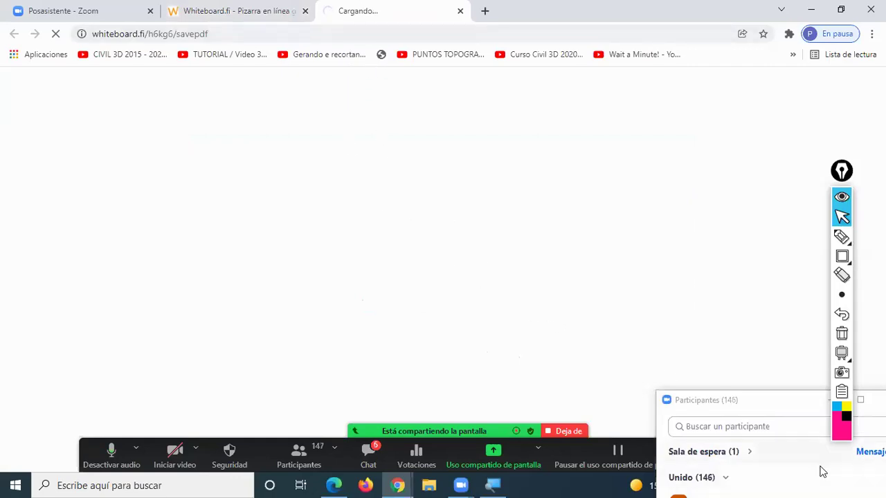
Expand the Zoom waiting room list, then read the newest chat messages and close the chat.
click(755, 456)
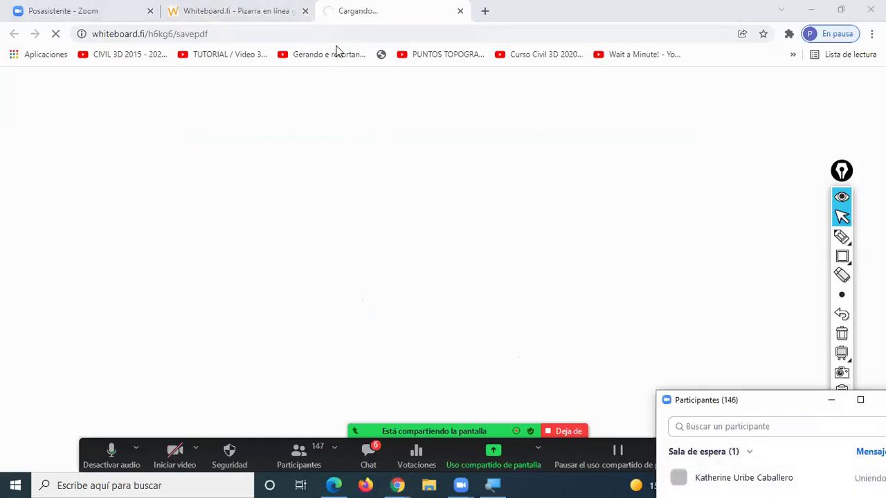
mouse_move(375, 409)
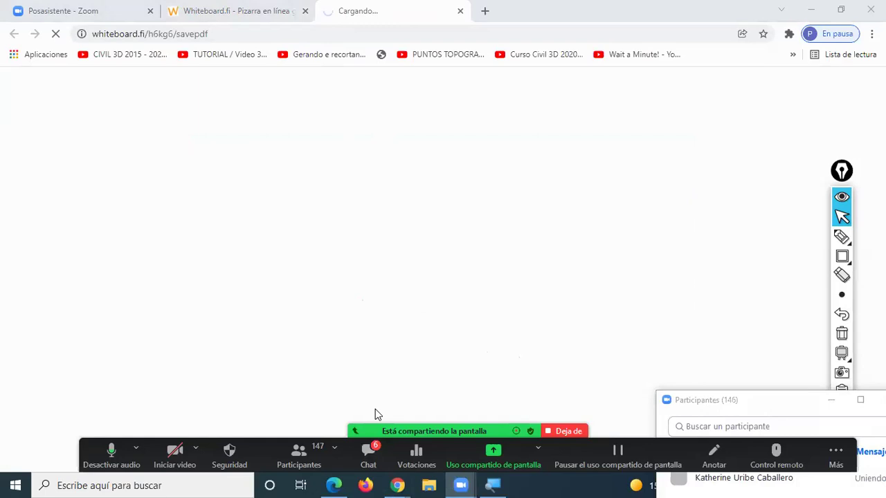
key(alt+h)
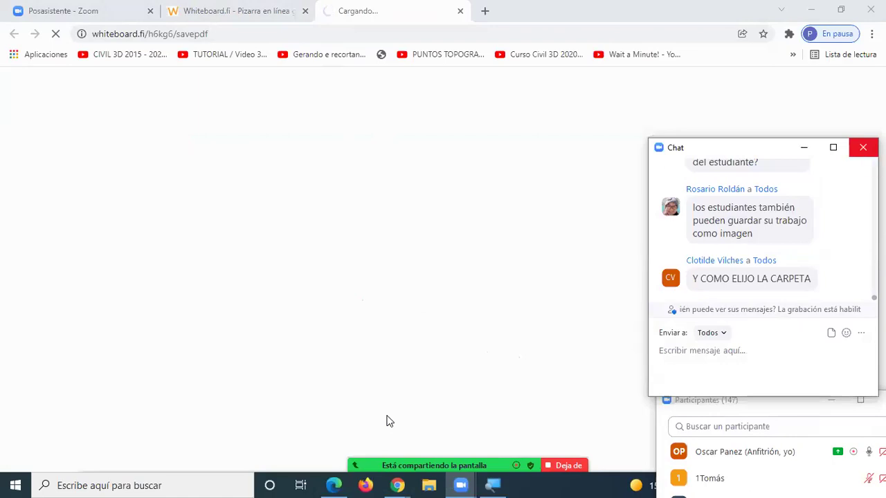
key(alt+h)
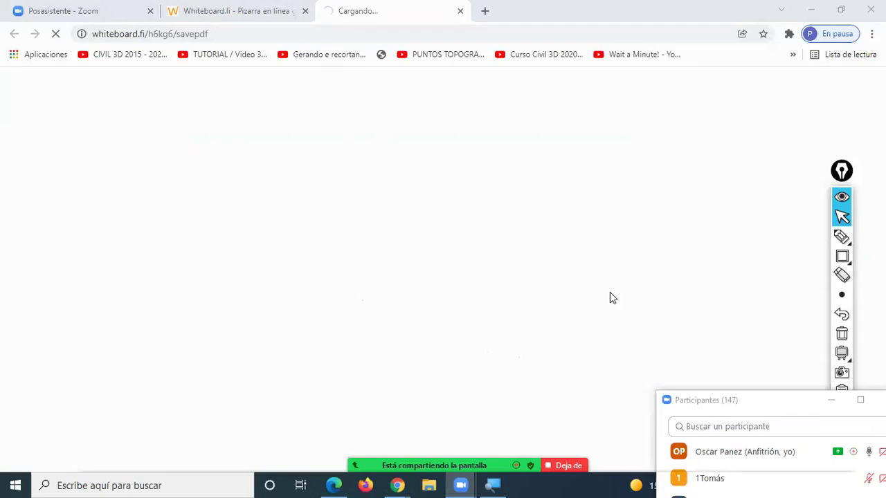
key(alt)
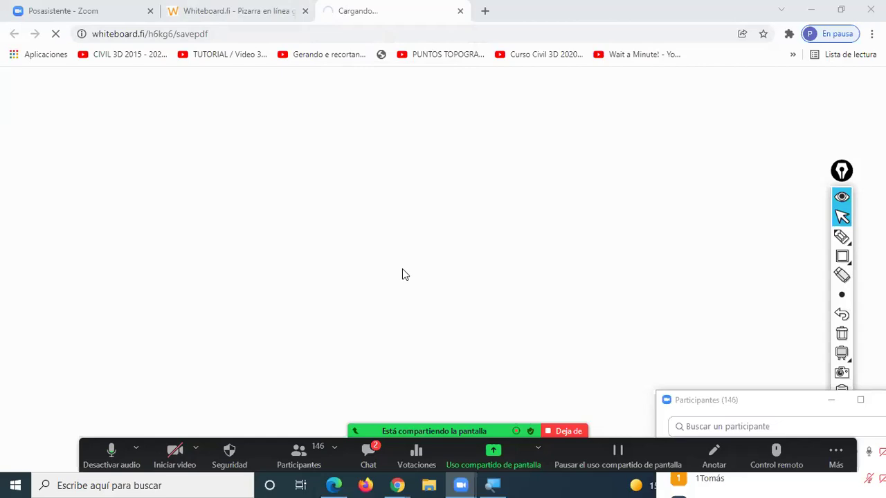
Return to the Whiteboard.fi class and delete the first exercise page from the teacher's whiteboard.
click(247, 10)
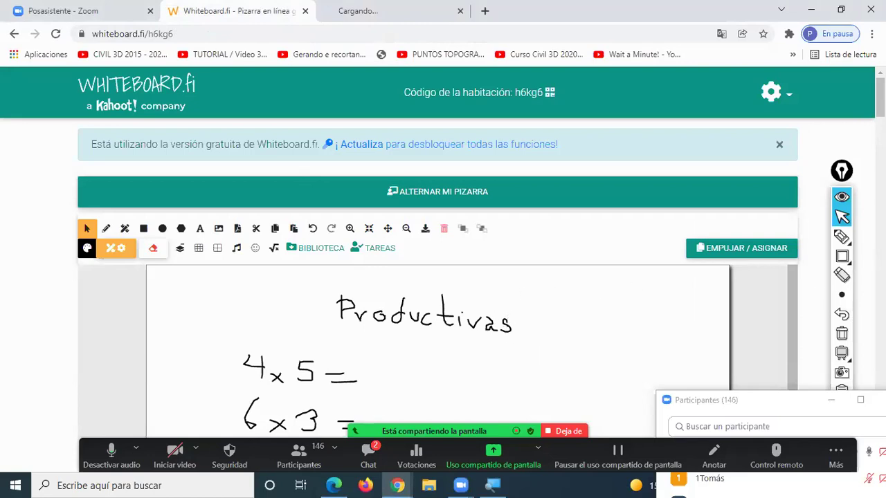
scroll(437, 277, down, 2)
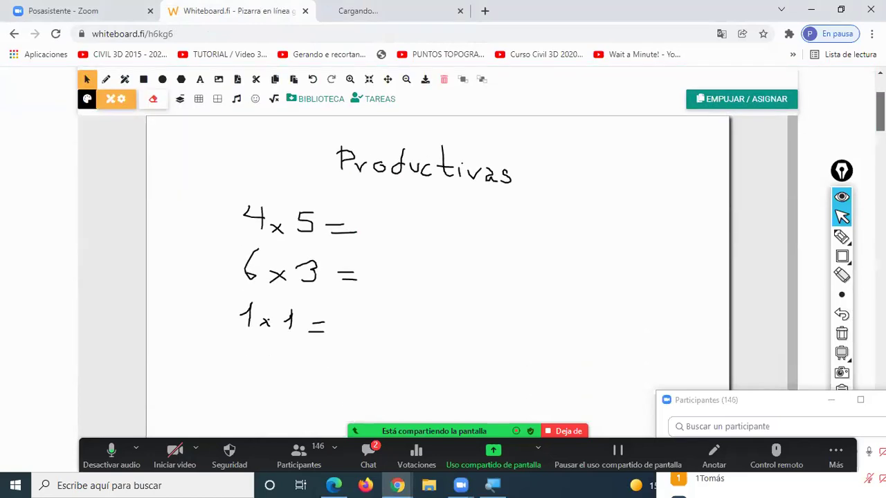
scroll(437, 277, down, 1)
scroll(438, 277, up, 1)
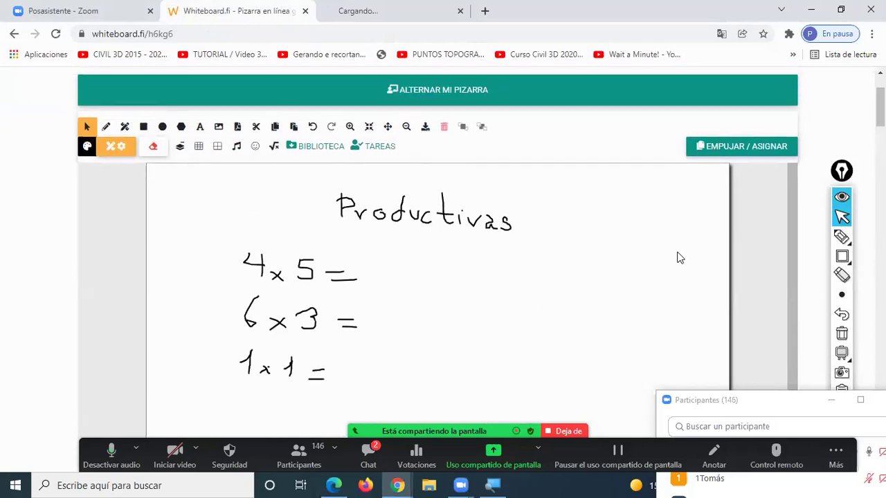
scroll(438, 277, down, 5)
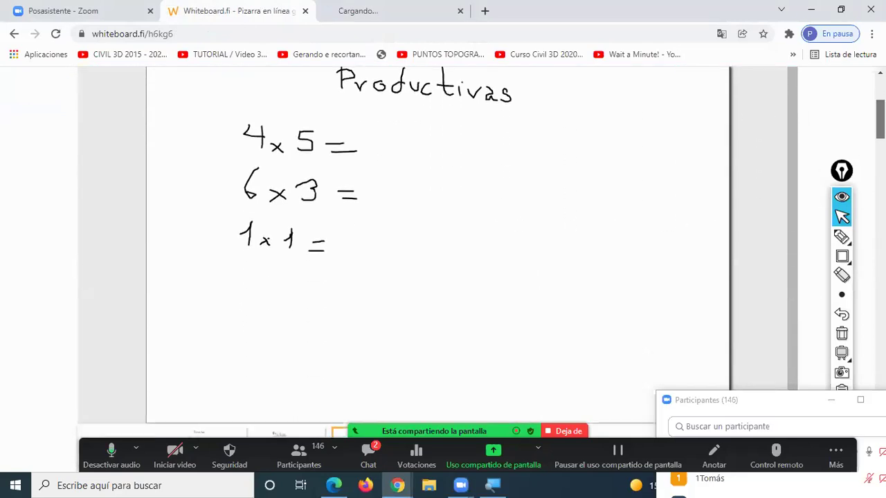
scroll(471, 246, up, 1)
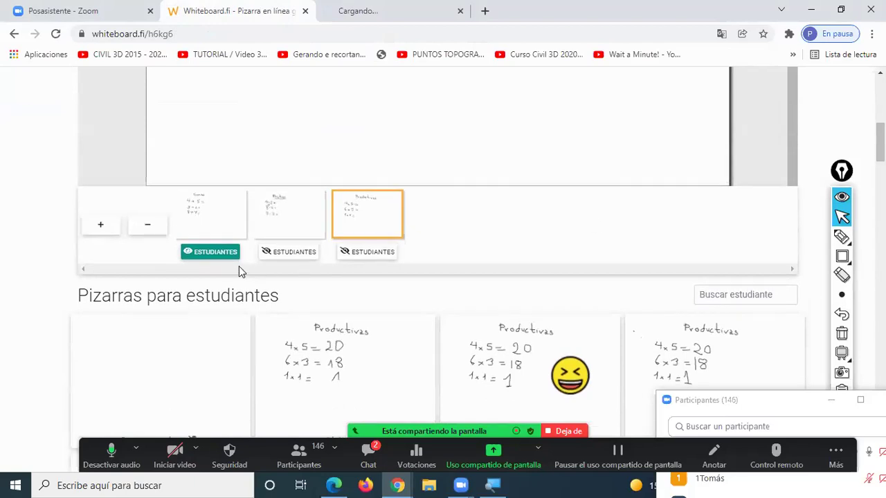
click(216, 225)
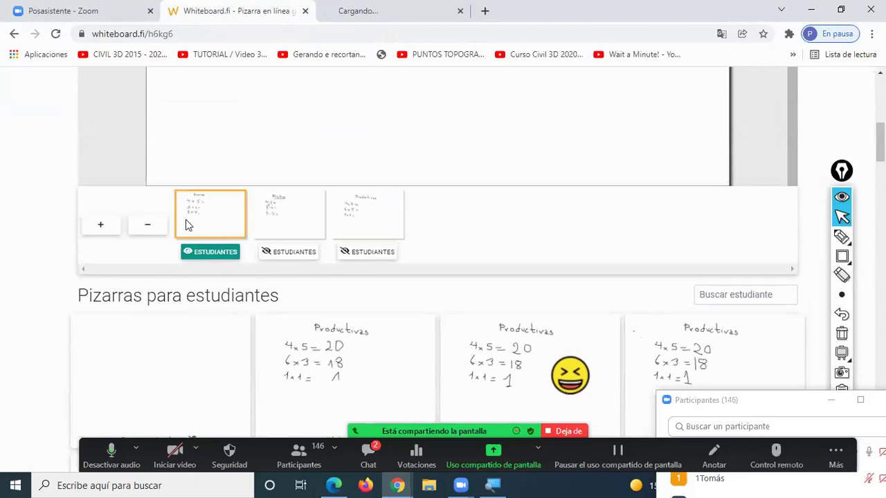
click(147, 226)
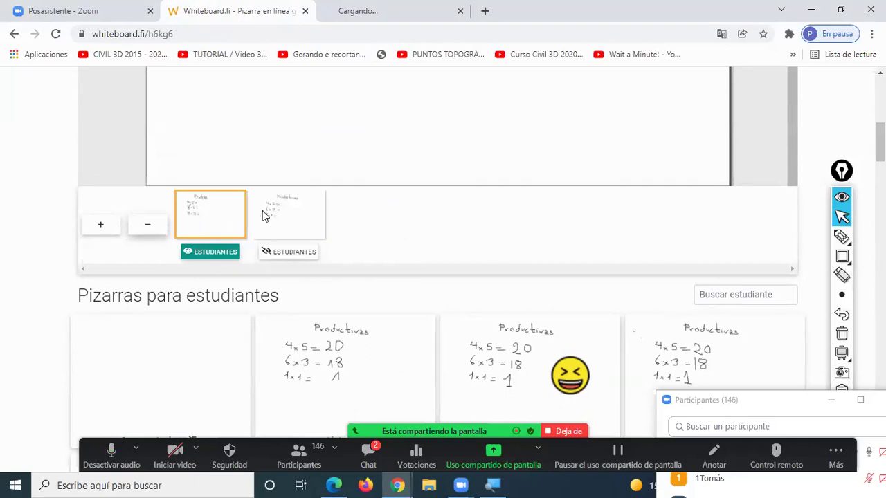
scroll(213, 223, down, 1)
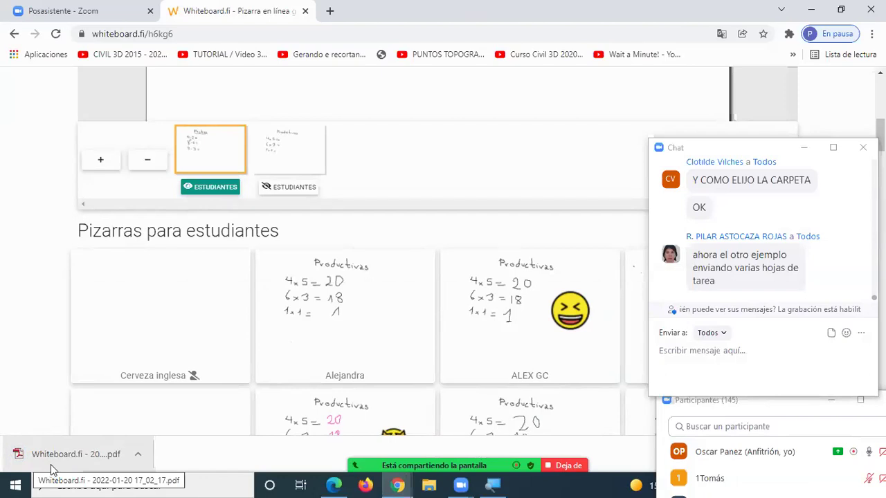
click(429, 484)
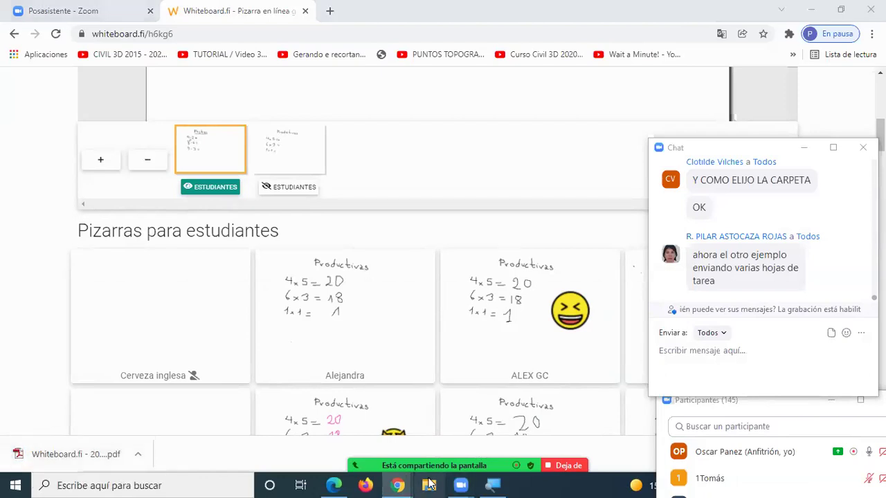
key(super+e)
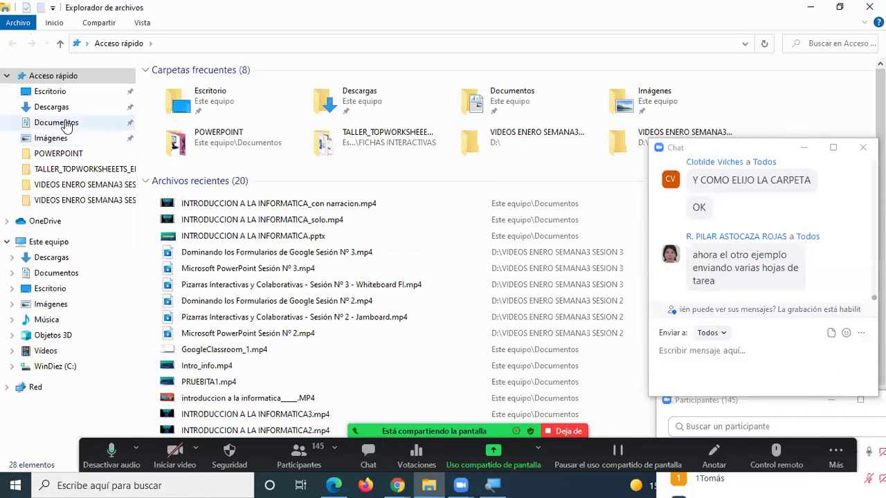
click(61, 107)
click(272, 106)
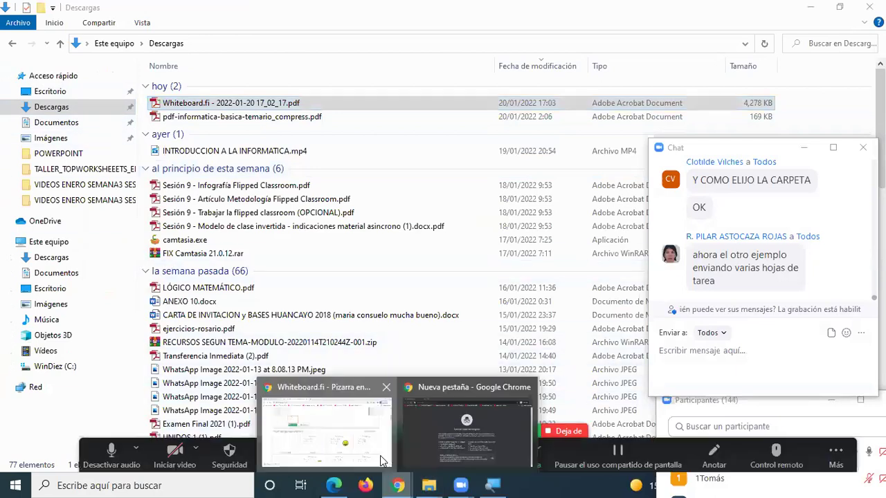
Open the saved Whiteboard.fi PDF in Adobe Reader, cancel the untagged-document reading setup and maximize the window.
click(387, 460)
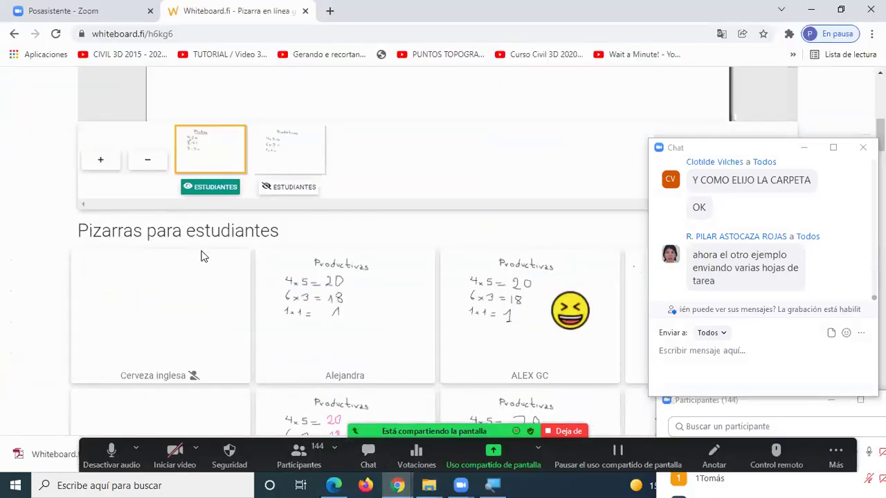
click(334, 485)
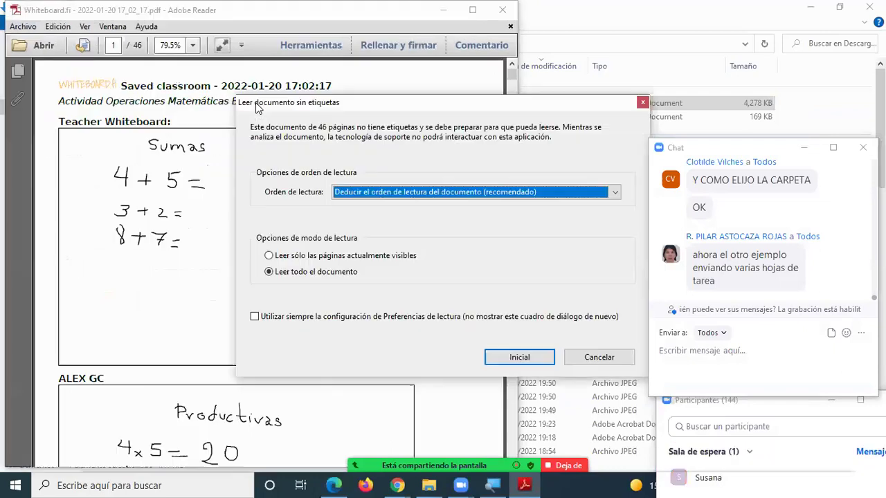
click(596, 357)
click(473, 11)
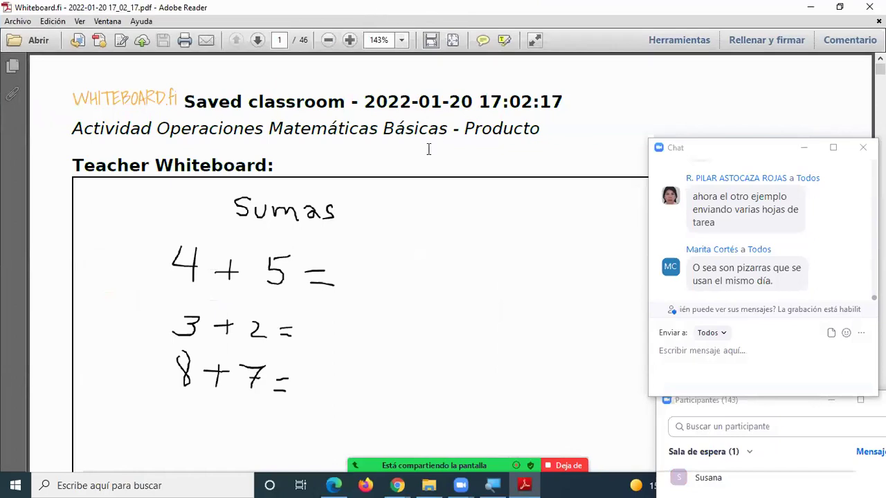
Examine page 1 of the saved classroom PDF, comparing the "Teacher Whiteboard:" section with the first student's board.
scroll(407, 159, down, 5)
scroll(407, 159, up, 1)
scroll(387, 194, down, 1)
scroll(363, 223, down, 7)
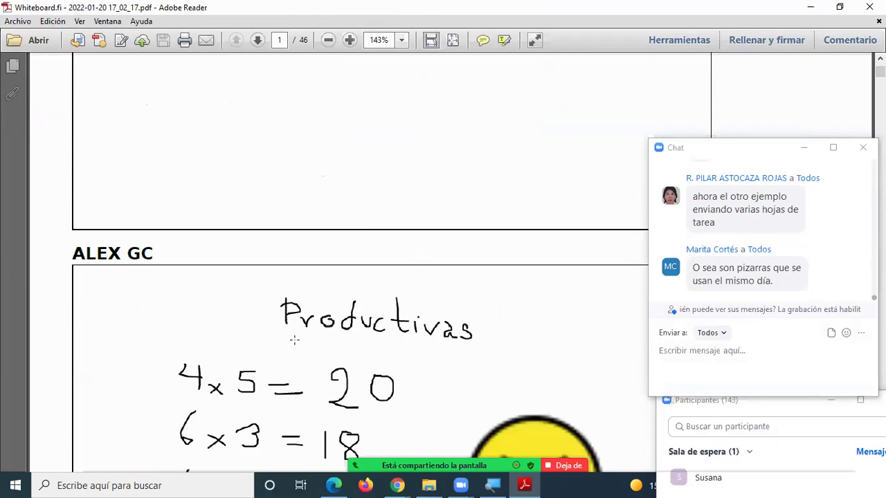
scroll(294, 339, down, 3)
scroll(299, 334, up, 3)
scroll(303, 322, up, 2)
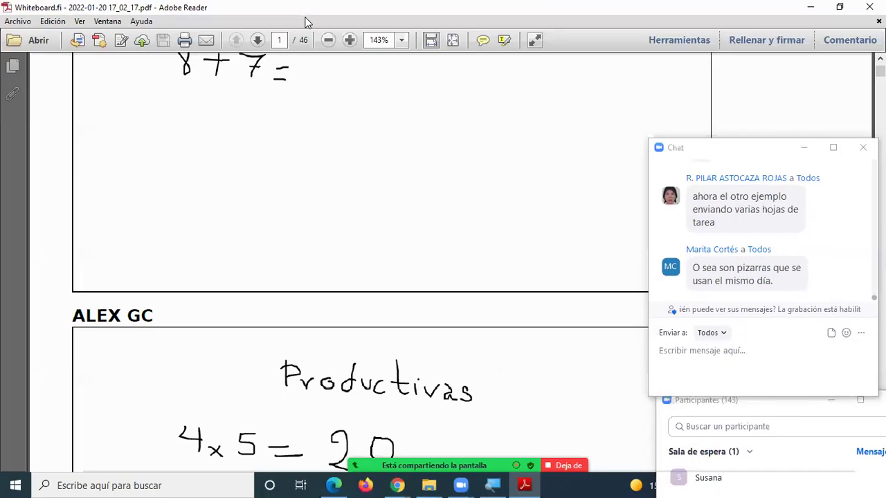
scroll(381, 249, up, 10)
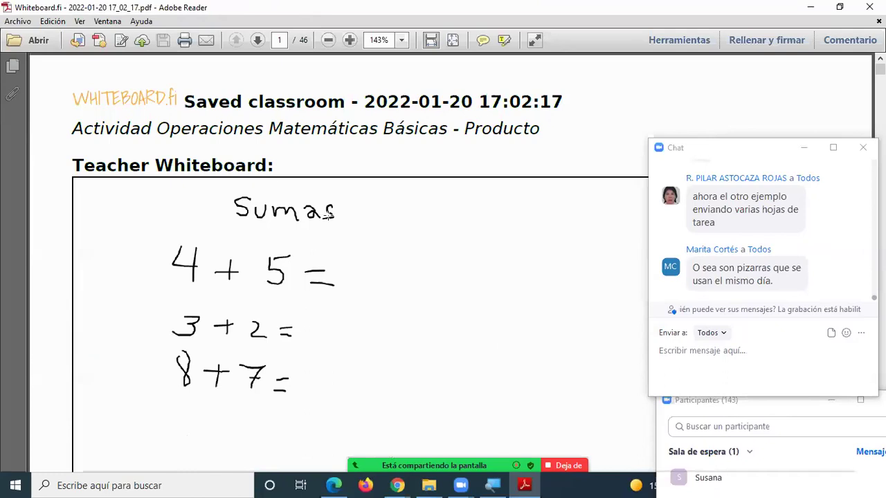
triple_click(110, 164)
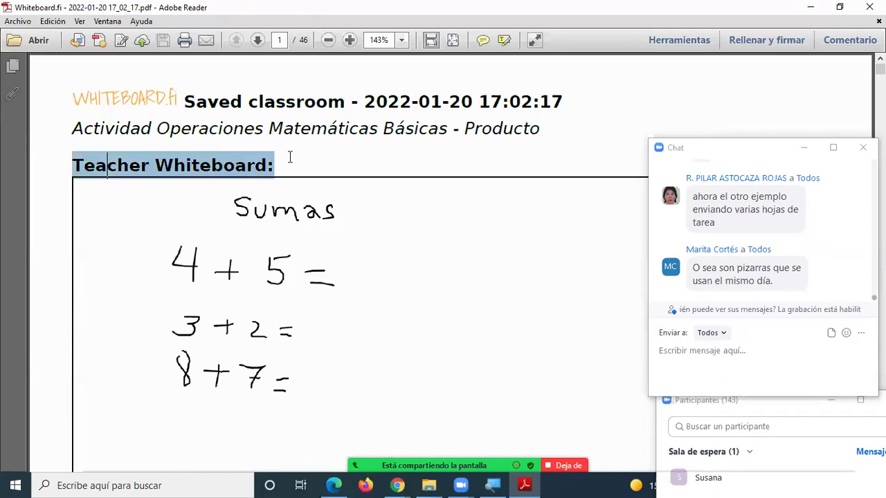
scroll(309, 273, down, 11)
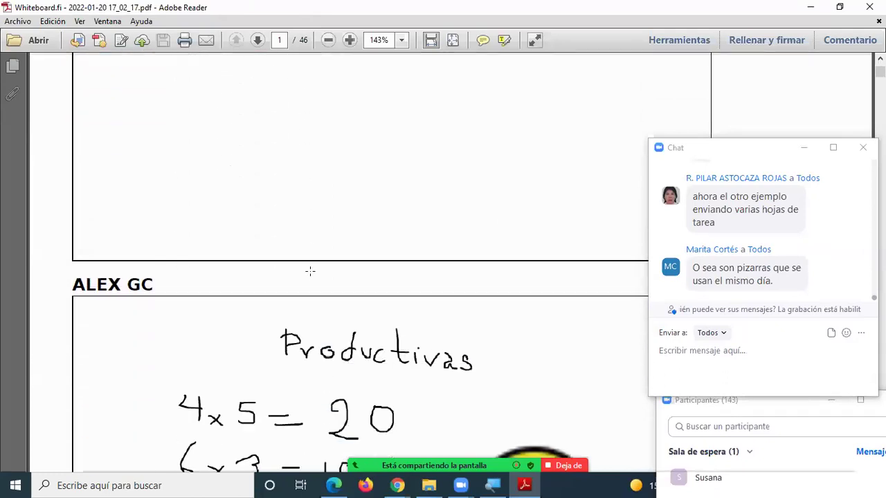
scroll(310, 271, down, 4)
scroll(366, 275, down, 2)
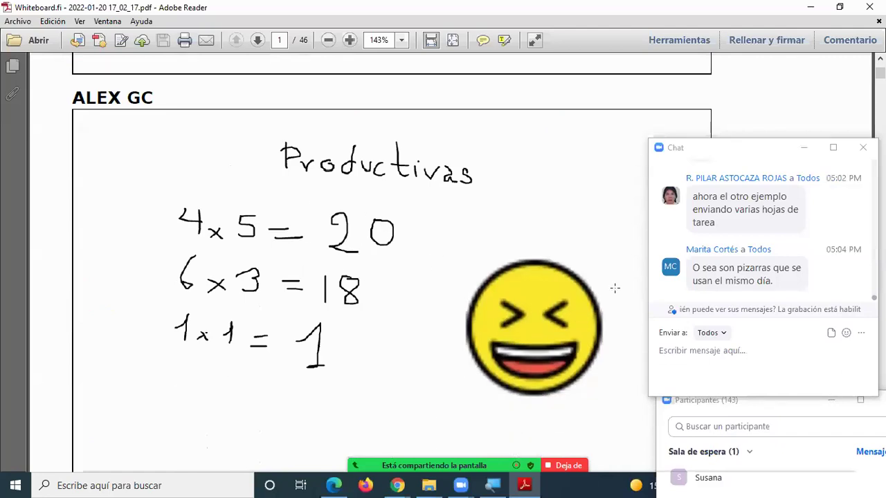
Close the Zoom chat and review the student boards on pages 1 to 4 of the saved classroom PDF.
click(863, 148)
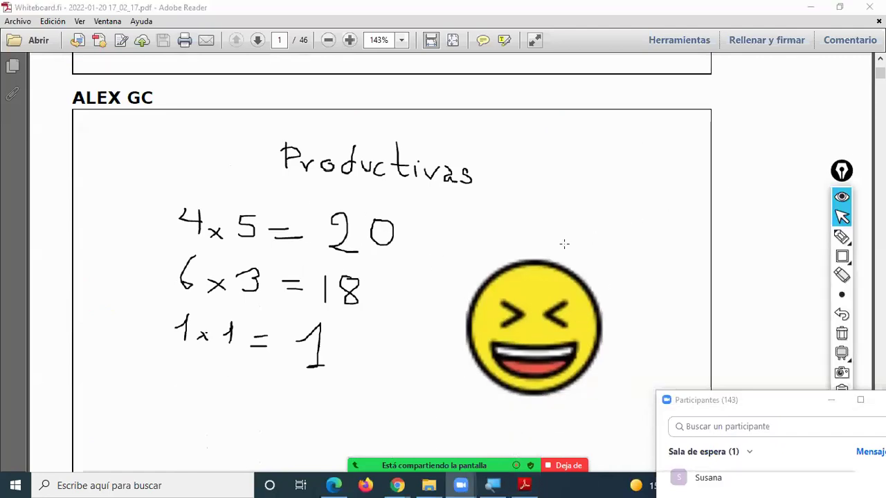
scroll(369, 256, down, 7)
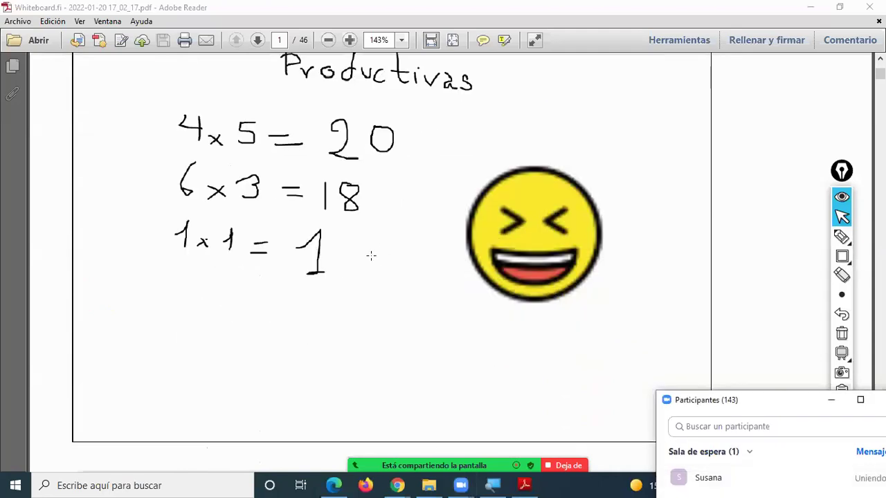
scroll(396, 250, down, 10)
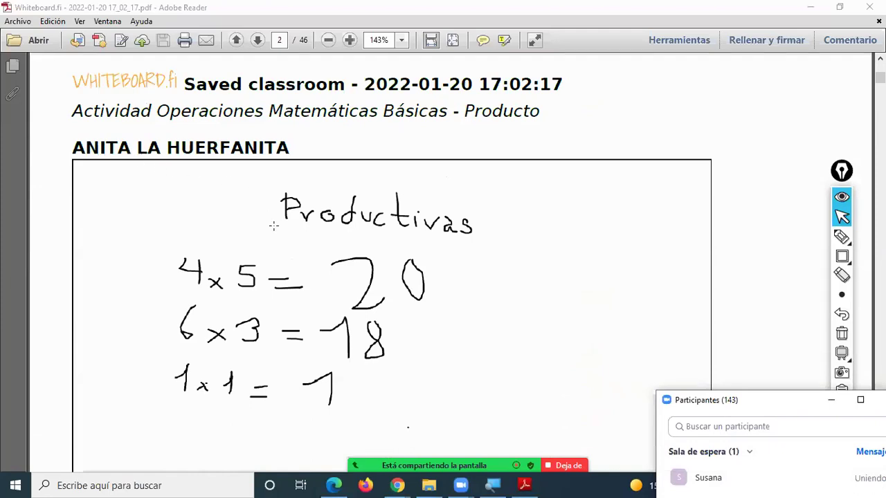
scroll(273, 226, down, 1)
scroll(275, 227, down, 14)
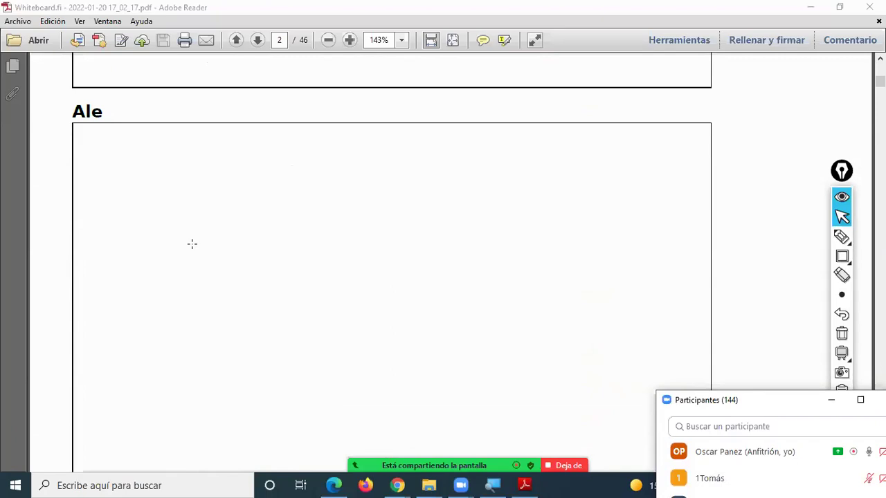
scroll(191, 244, down, 14)
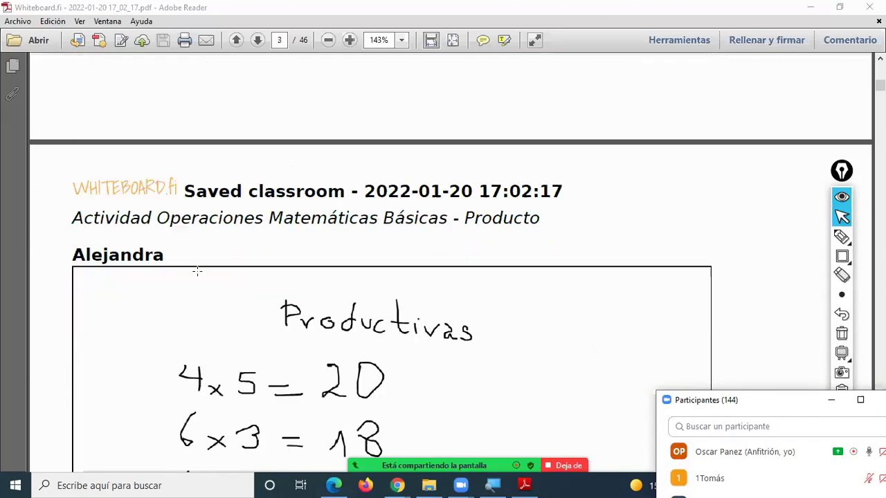
scroll(193, 267, down, 1)
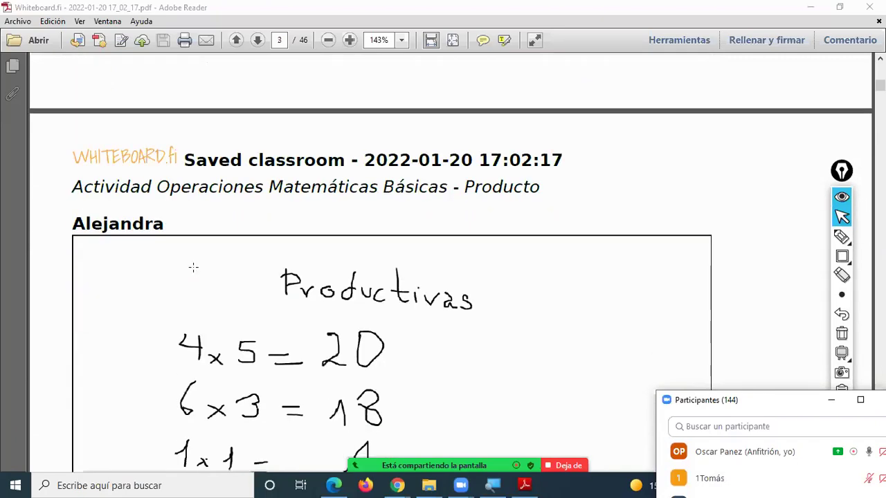
scroll(193, 267, down, 15)
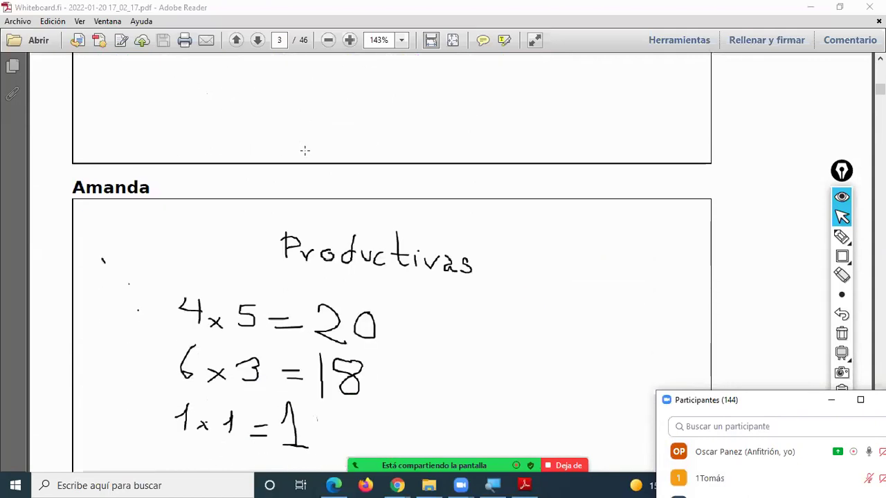
scroll(311, 157, down, 15)
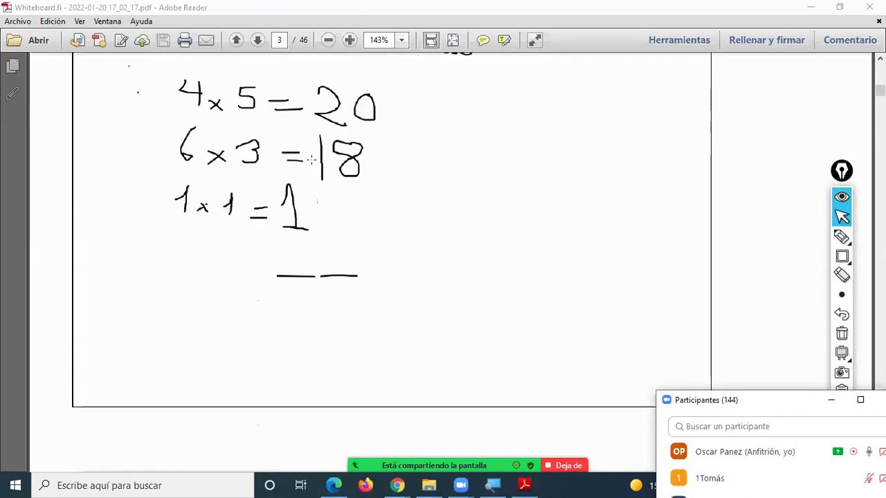
scroll(314, 175, down, 9)
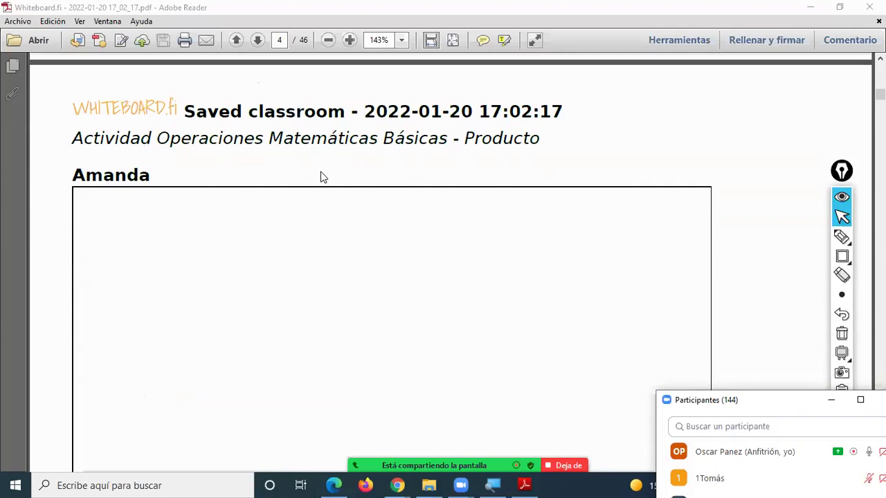
scroll(319, 229, down, 10)
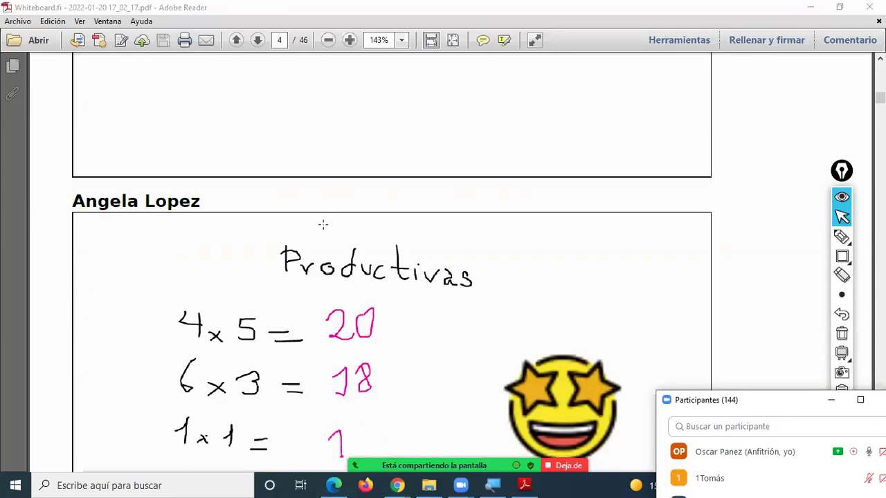
Review the student boards from the end of page 4 through page 6, including the one with blue check marks.
scroll(323, 225, down, 17)
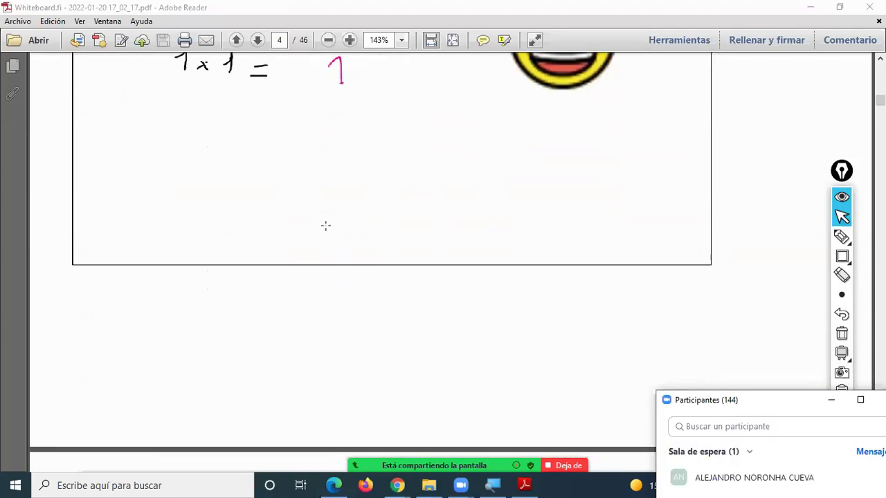
scroll(330, 234, down, 3)
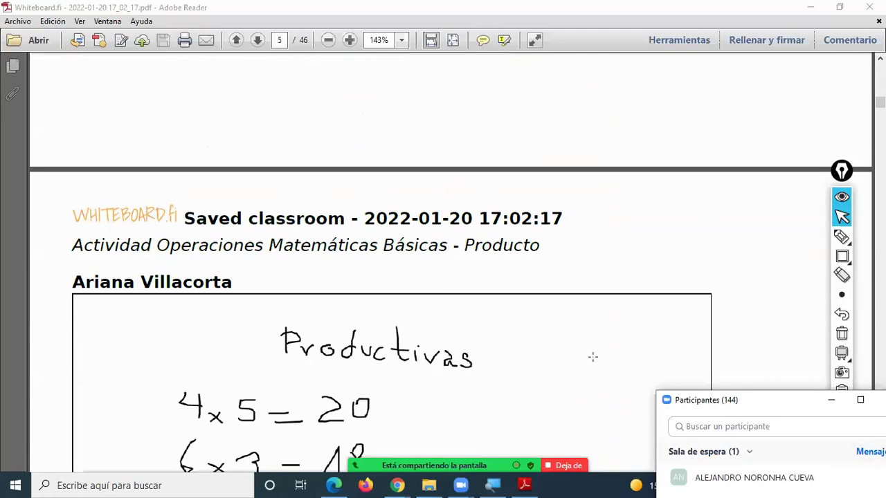
scroll(436, 290, down, 3)
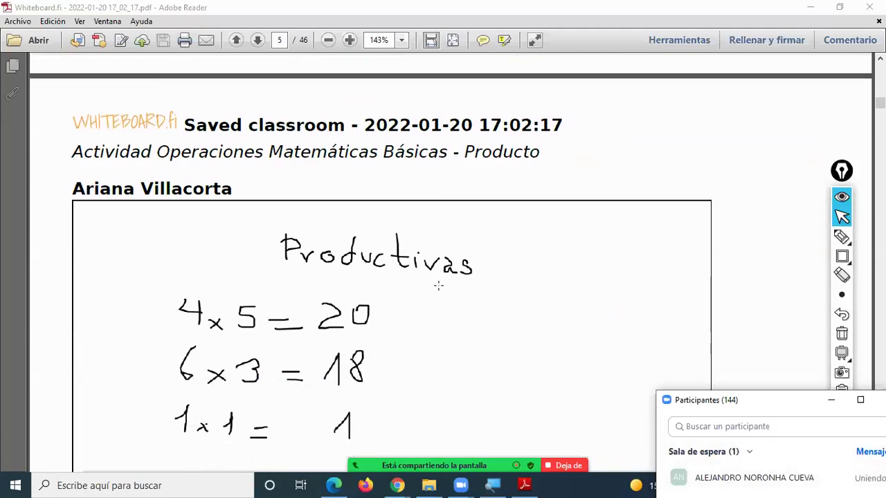
scroll(445, 284, down, 3)
scroll(447, 289, down, 20)
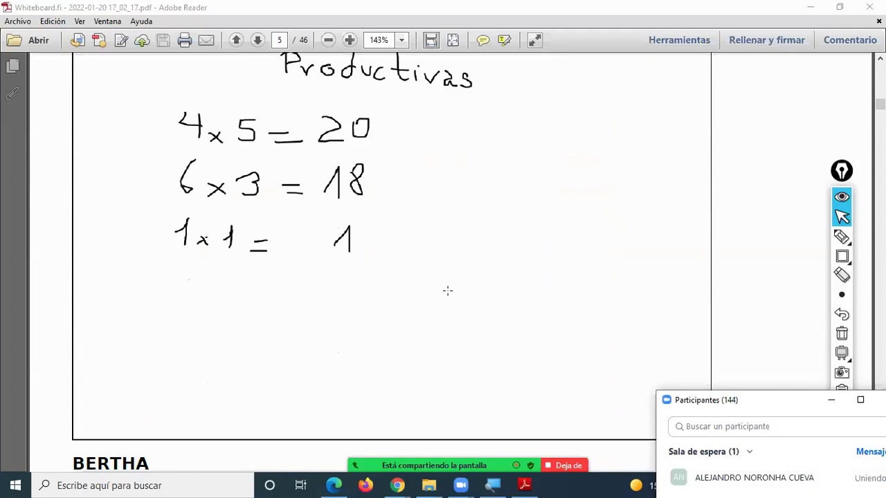
scroll(447, 299, down, 12)
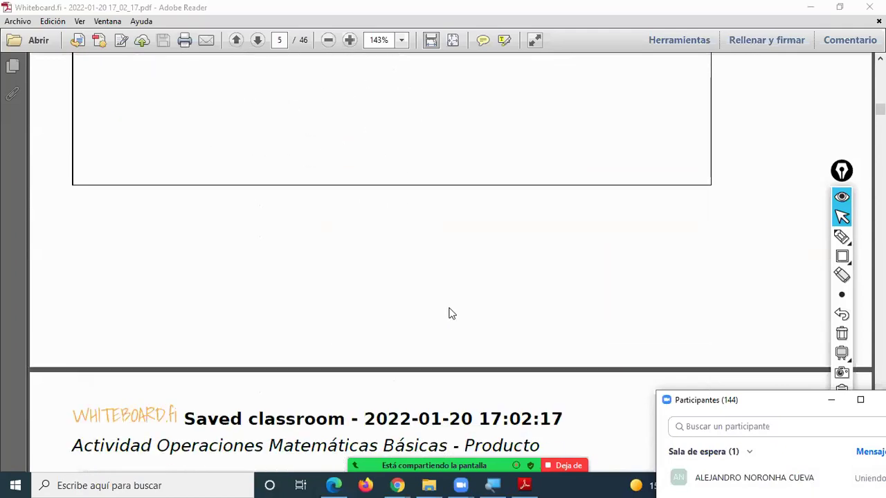
scroll(449, 308, down, 12)
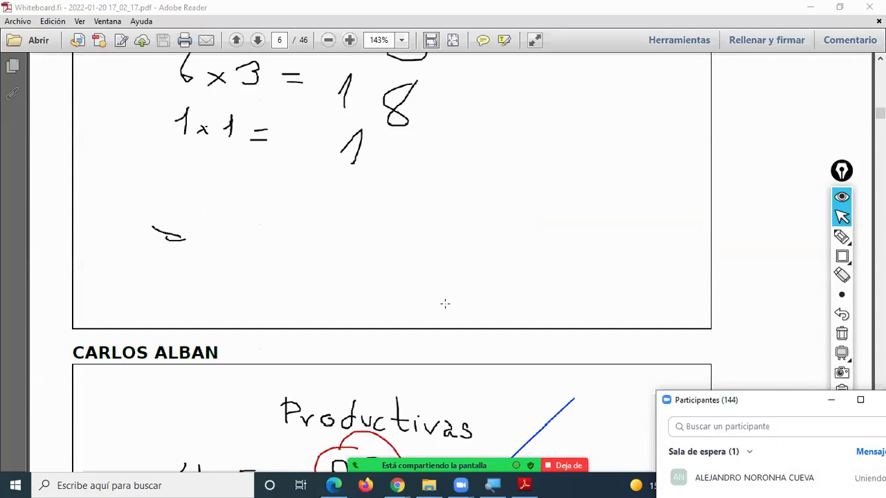
scroll(445, 303, down, 9)
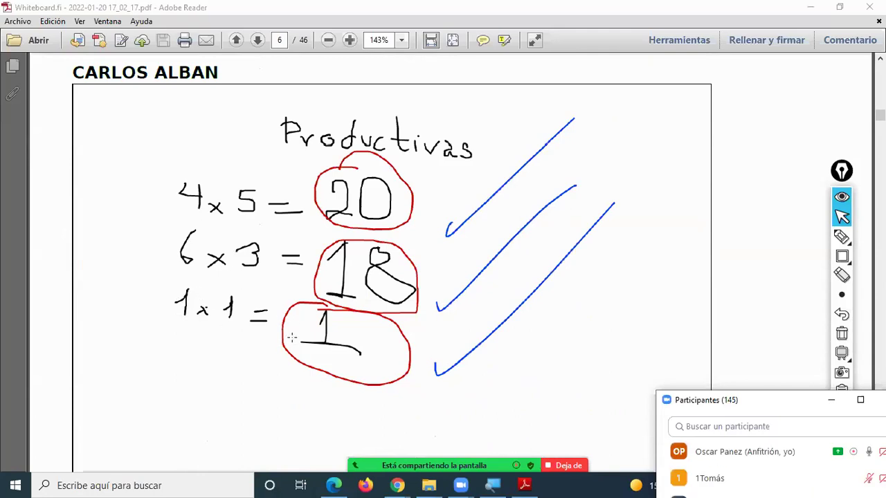
scroll(277, 318, down, 3)
scroll(266, 300, down, 9)
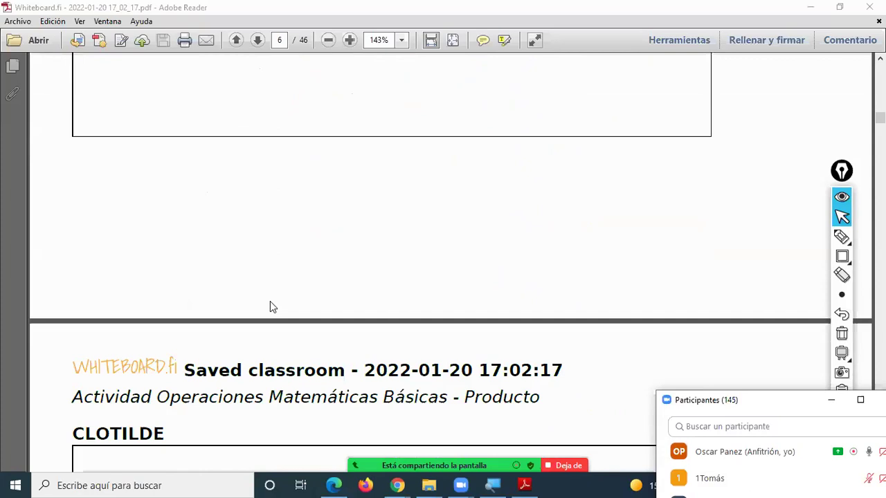
Examine the student board with the school crest on page 7, then close the PDF.
scroll(273, 308, down, 20)
scroll(276, 308, up, 7)
scroll(276, 309, down, 4)
scroll(275, 308, up, 3)
scroll(275, 306, down, 4)
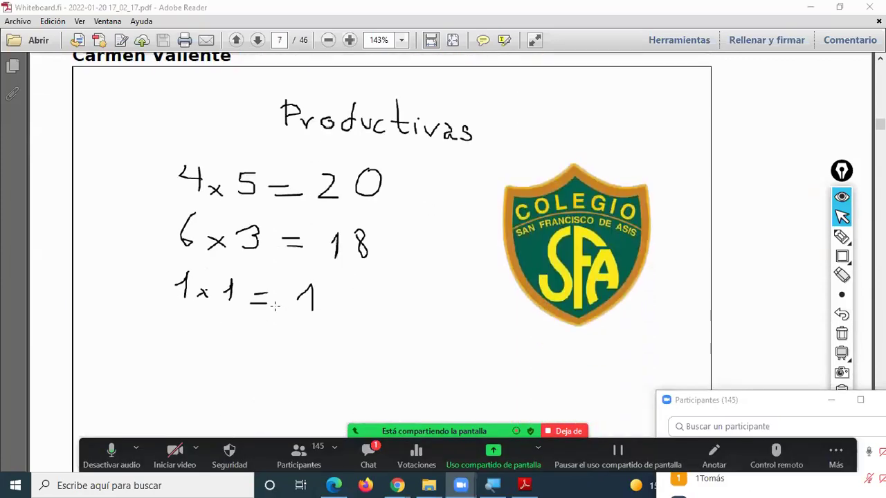
scroll(276, 307, down, 2)
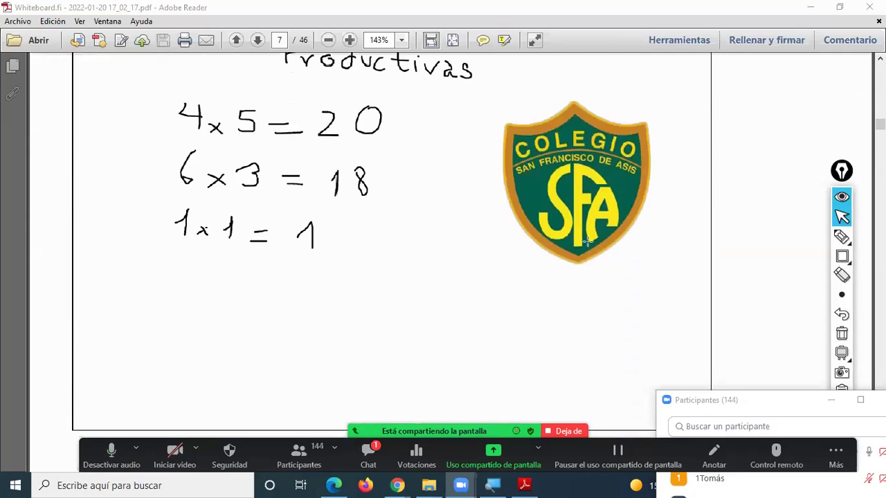
scroll(713, 124, up, 2)
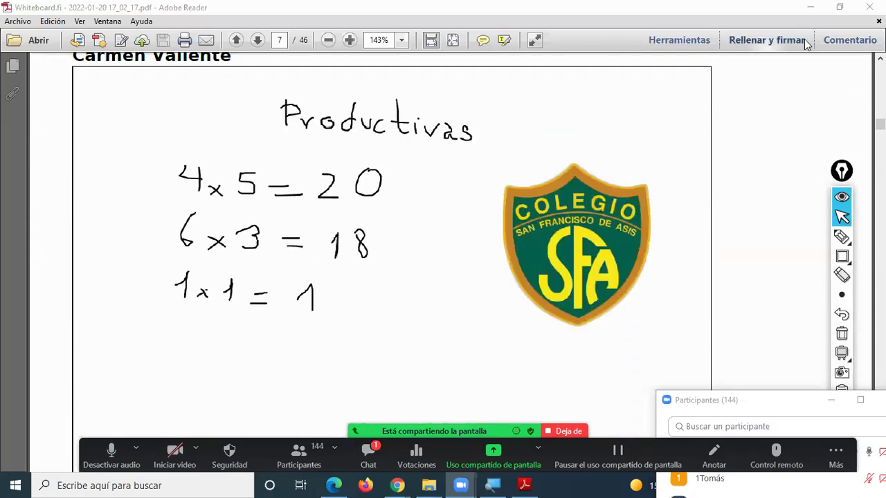
click(869, 7)
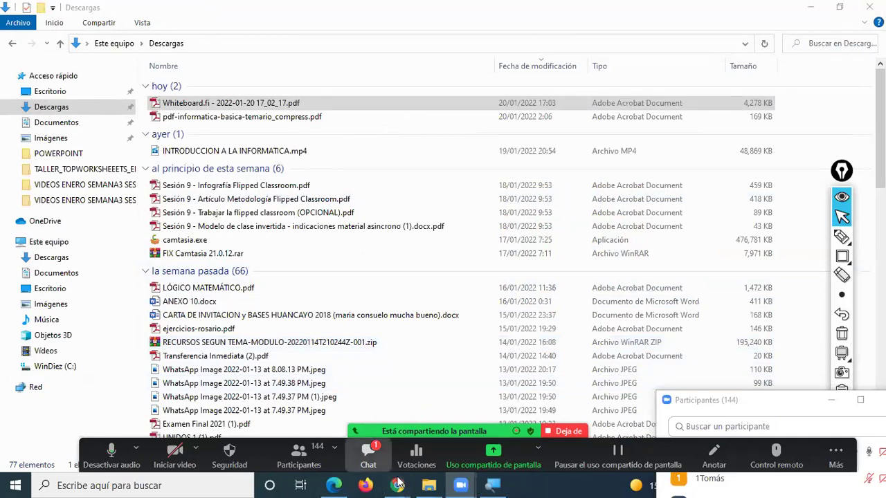
Read the newest participant messages in the Zoom chat and close the chat.
key(alt+h)
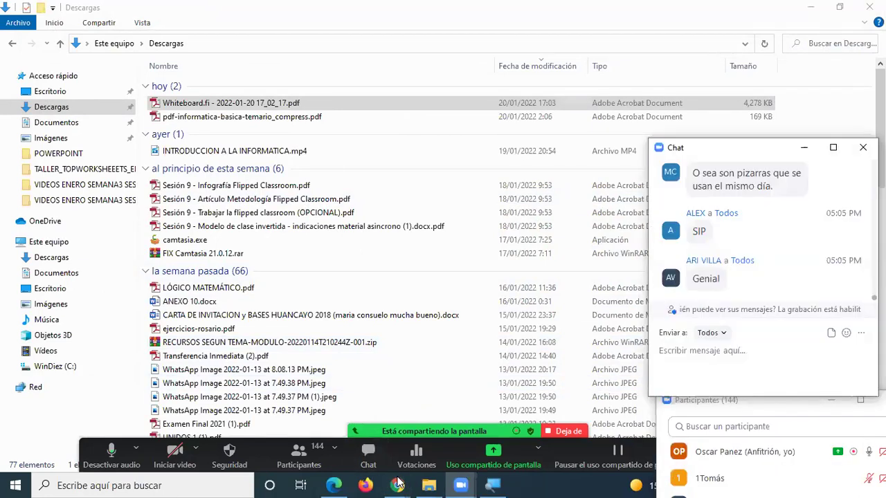
key(alt+h)
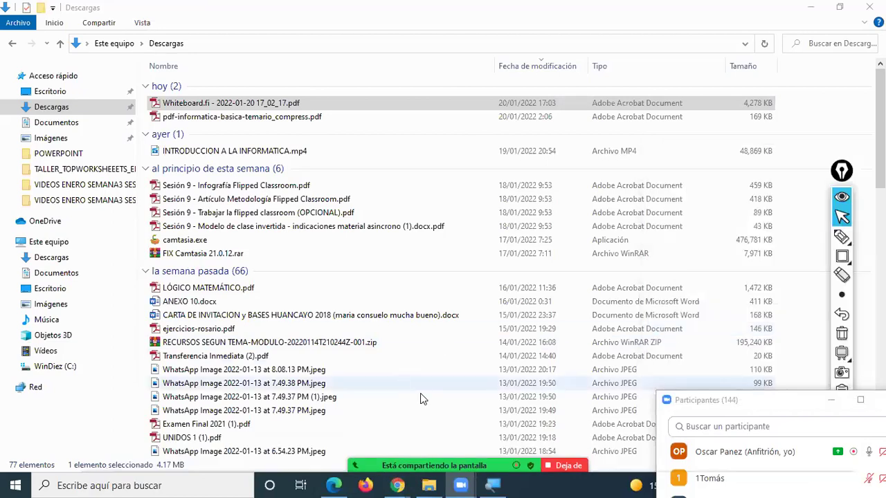
key(alt+h)
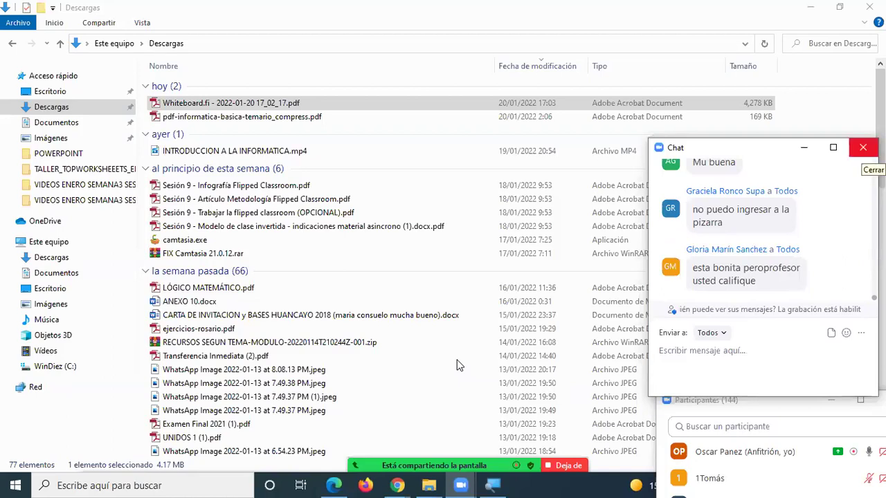
click(863, 147)
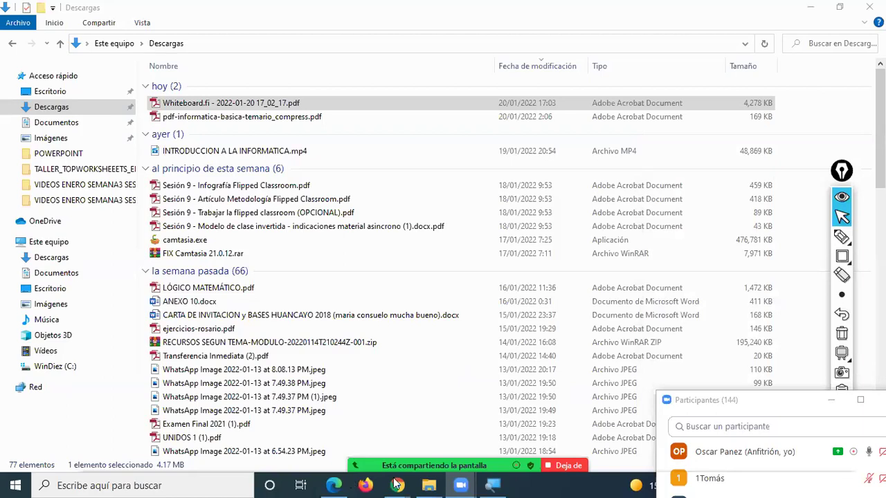
mouse_move(397, 485)
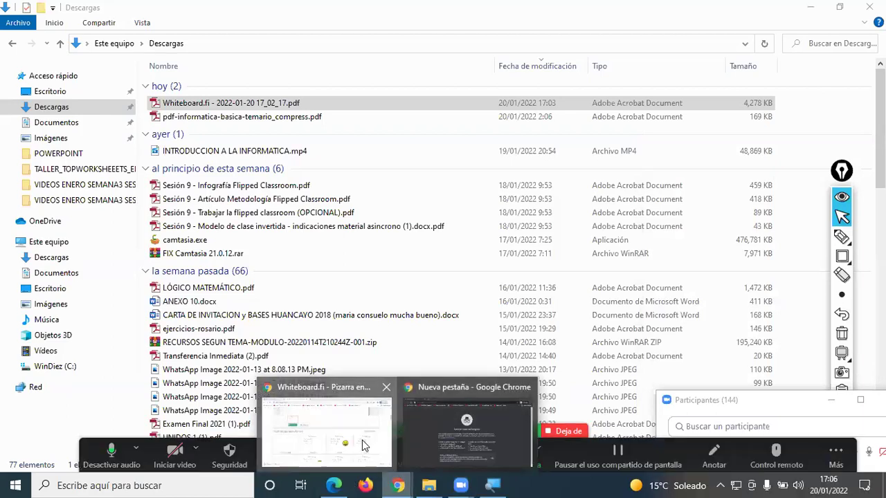
Switch to the Whiteboard.fi room in Chrome, erase all student whiteboards and check the student boards.
click(365, 444)
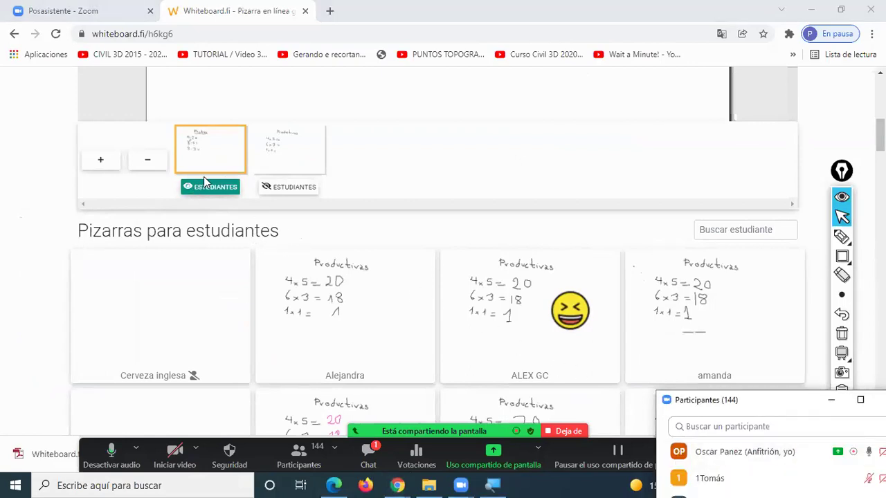
scroll(780, 111, up, 6)
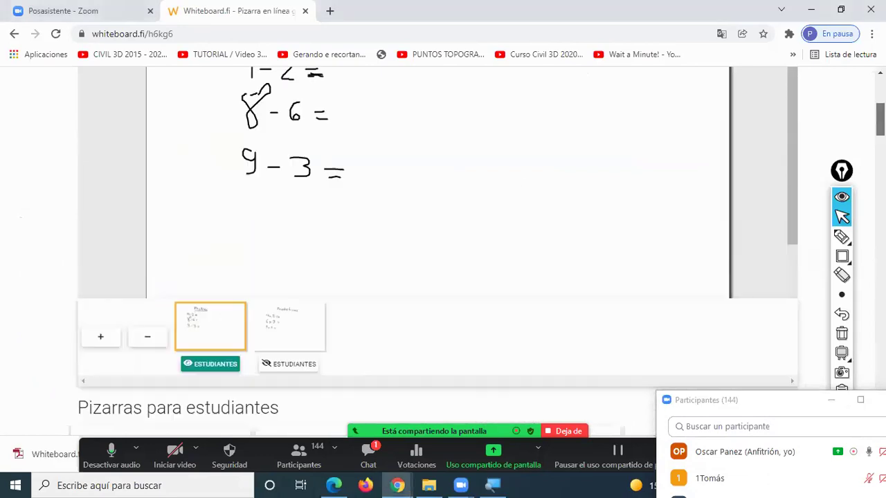
click(775, 98)
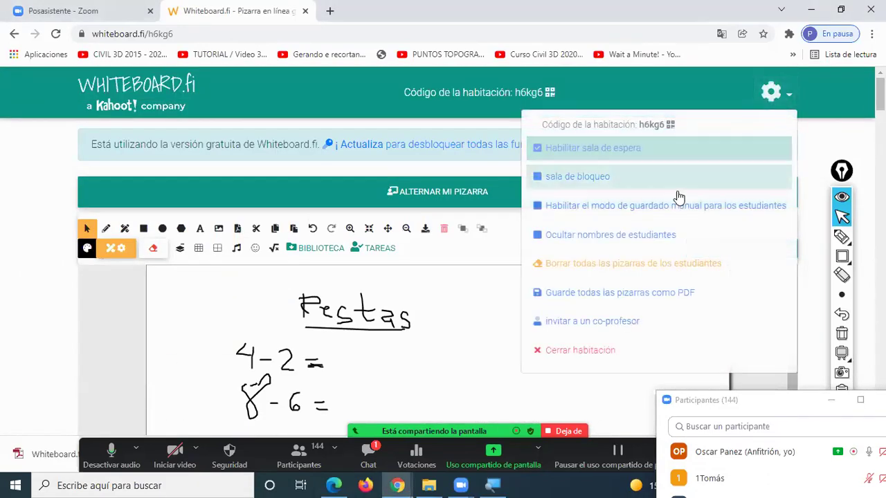
click(628, 265)
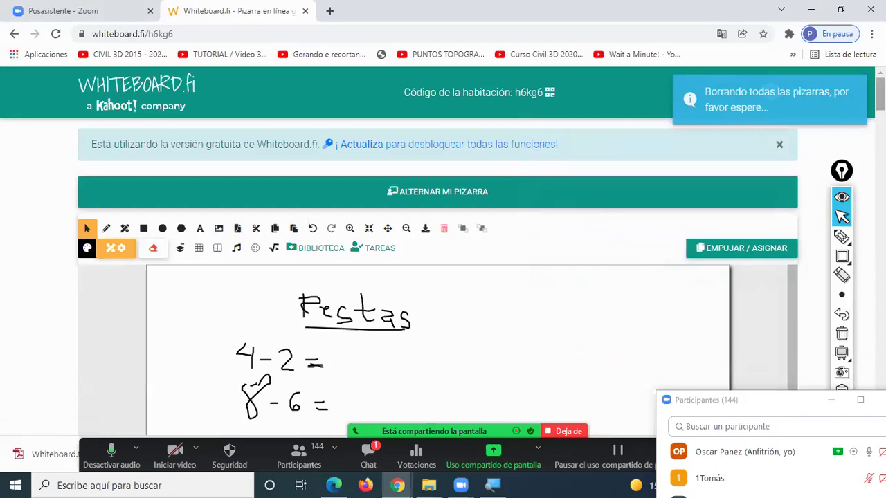
scroll(636, 267, down, 6)
scroll(437, 252, down, 3)
scroll(438, 252, up, 4)
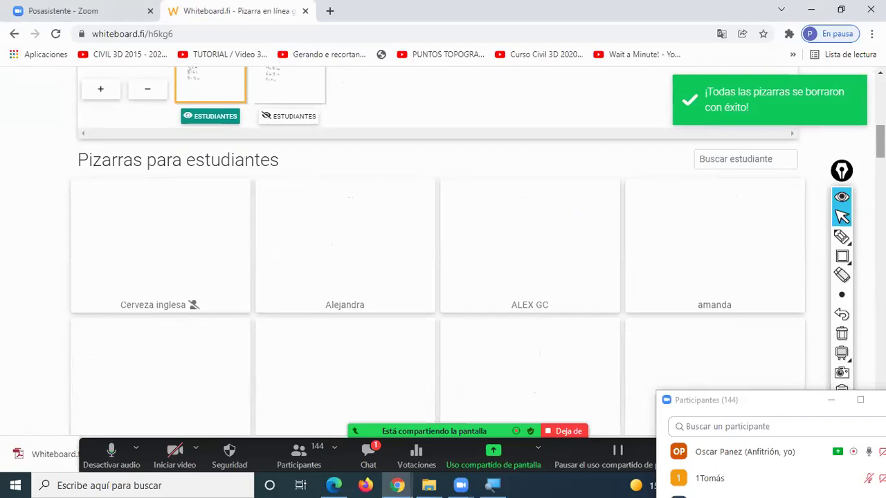
scroll(443, 228, up, 5)
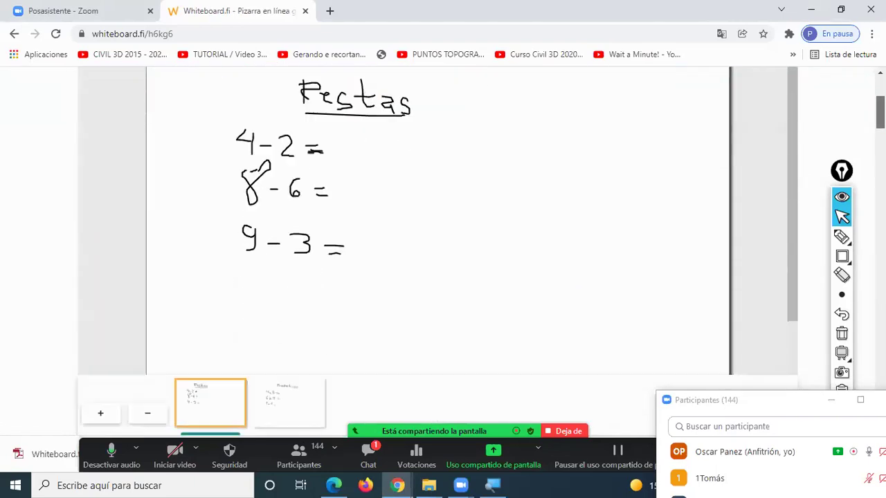
Push all pages of the teacher's whiteboard to the students.
scroll(367, 203, down, 3)
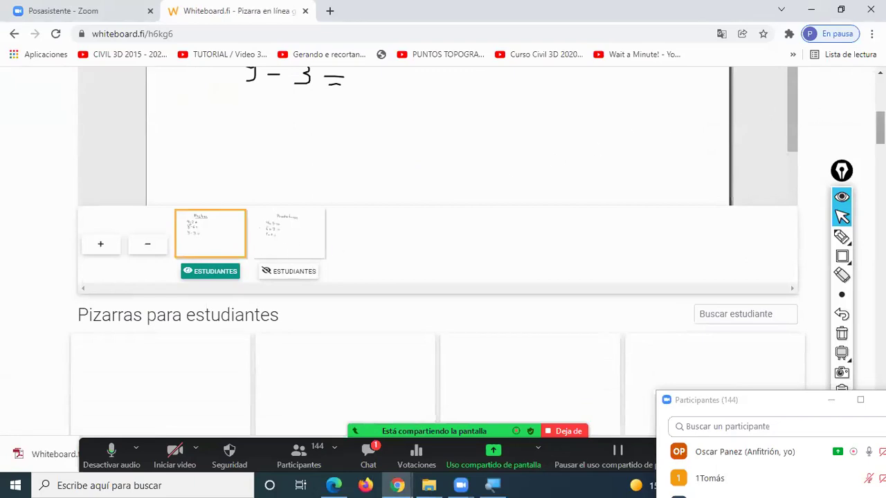
scroll(754, 109, up, 5)
scroll(443, 221, down, 4)
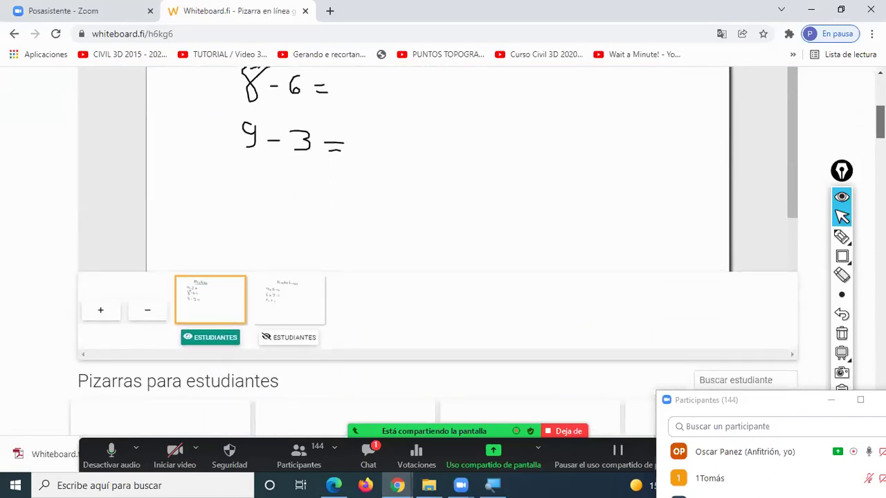
scroll(771, 142, up, 3)
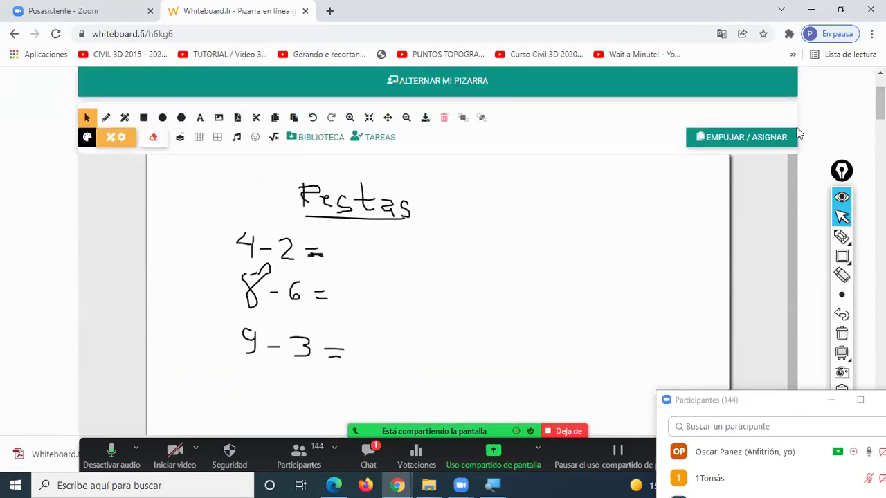
click(768, 138)
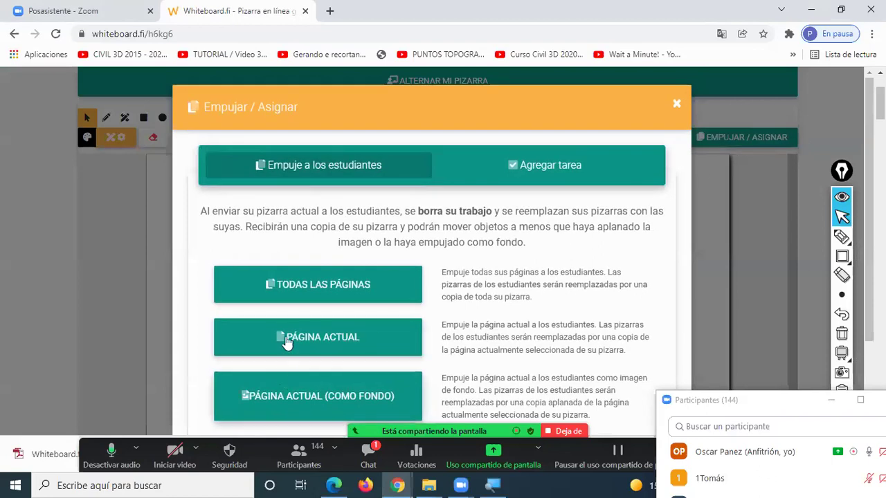
click(313, 289)
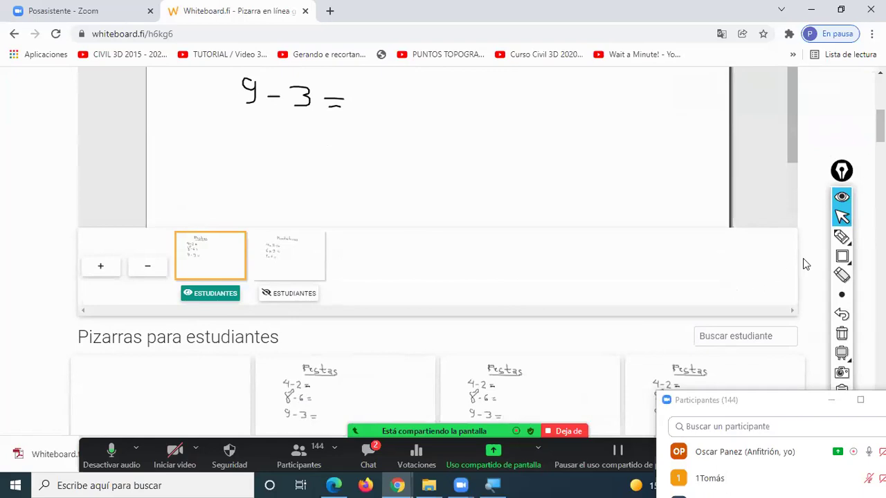
Check the first student whiteboards for answers and open the Zoom meeting chat.
mouse_move(841, 256)
scroll(437, 249, down, 3)
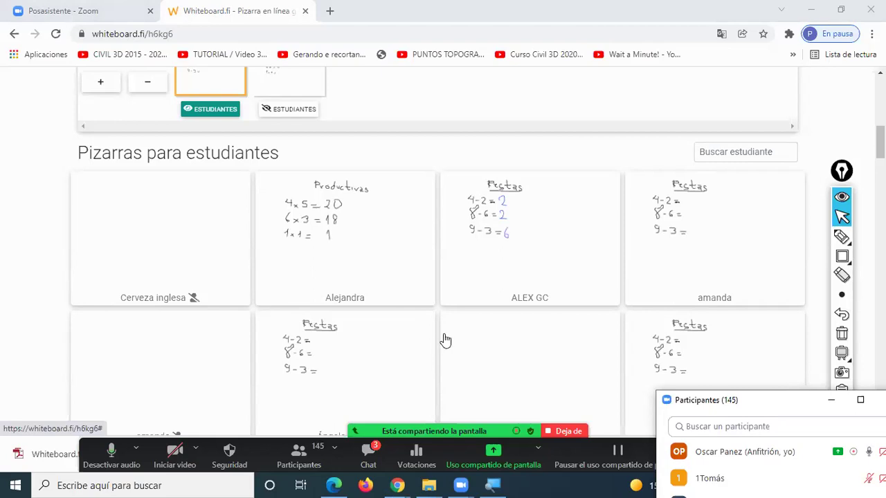
scroll(445, 339, up, 2)
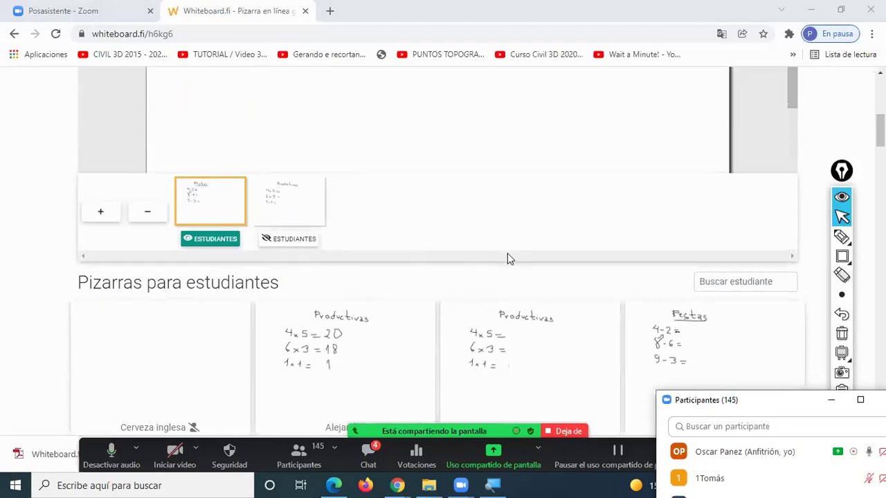
scroll(507, 253, down, 2)
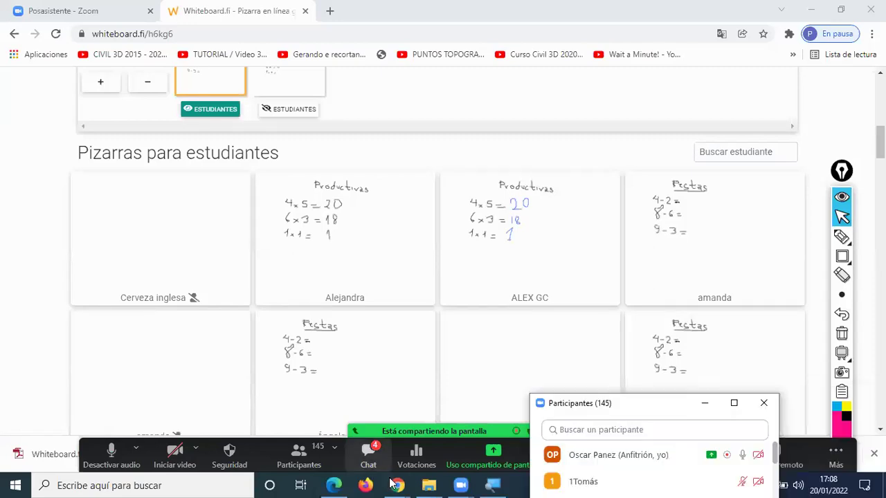
key(alt+h)
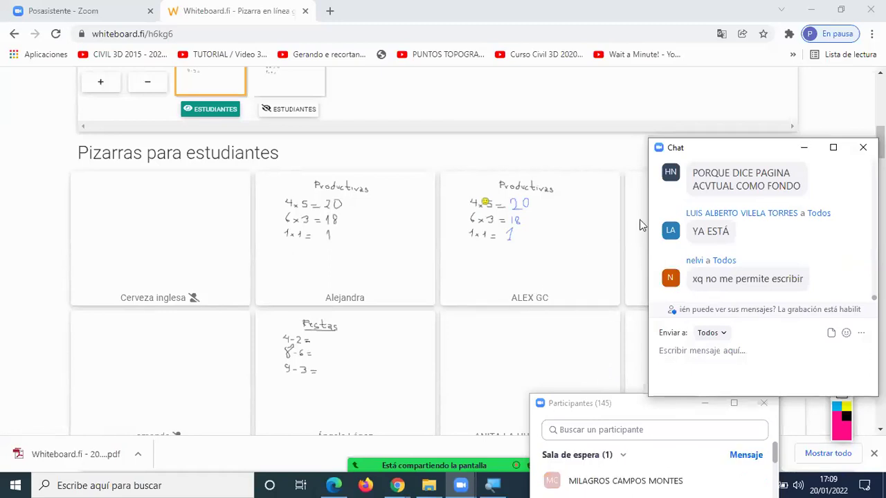
Review the students' answers across all student whiteboards down to the end of the list.
scroll(623, 235, down, 2)
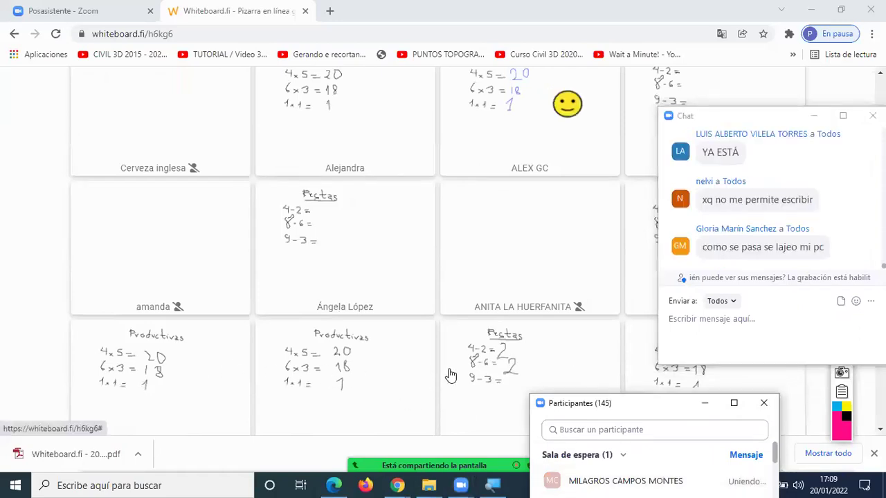
scroll(450, 374, down, 3)
scroll(451, 376, down, 1)
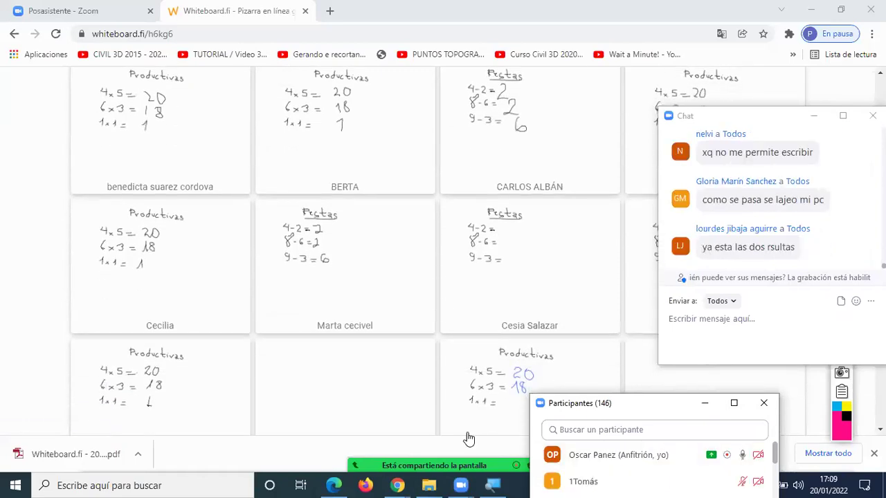
scroll(458, 440, down, 2)
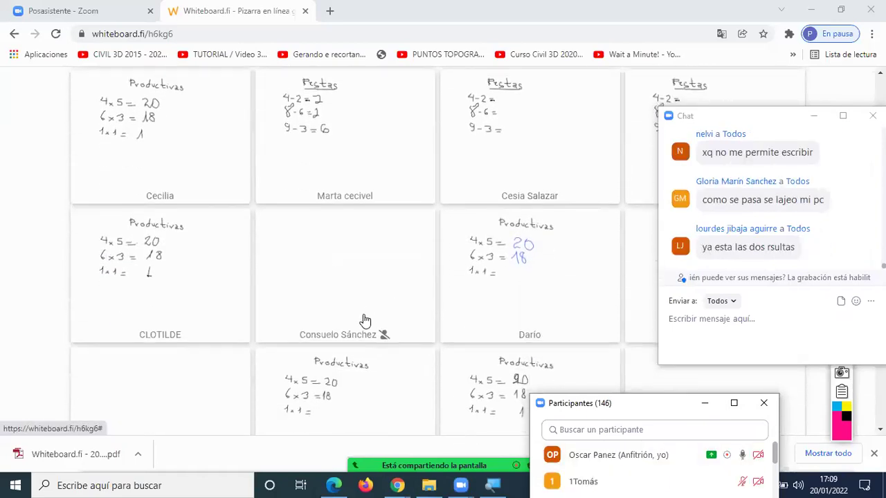
scroll(446, 401, down, 1)
scroll(445, 402, down, 3)
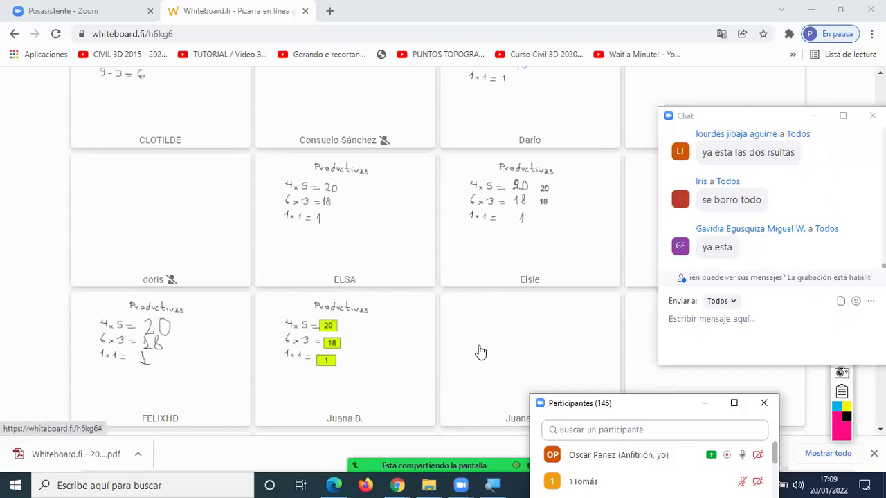
scroll(480, 352, down, 8)
scroll(510, 361, down, 12)
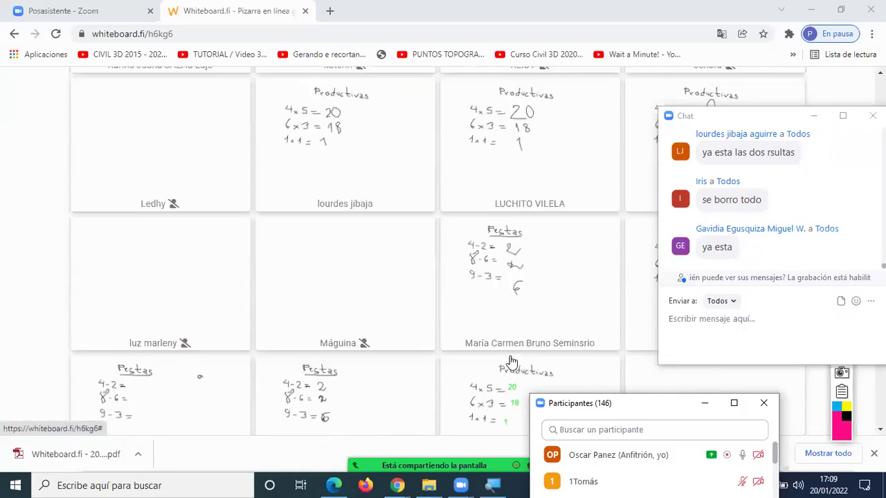
scroll(519, 361, down, 10)
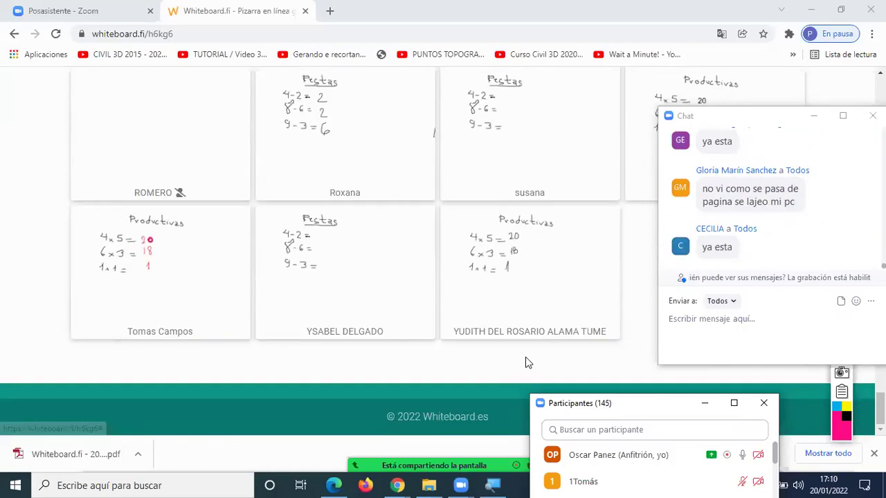
Open one student's whiteboard in the enlarged view and close the Zoom participants and chat windows.
scroll(529, 360, up, 7)
click(503, 286)
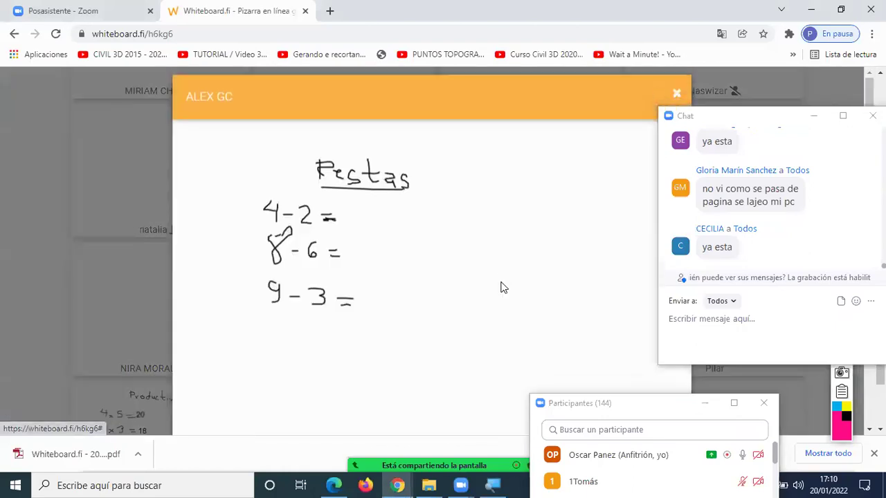
drag(524, 263, 523, 230)
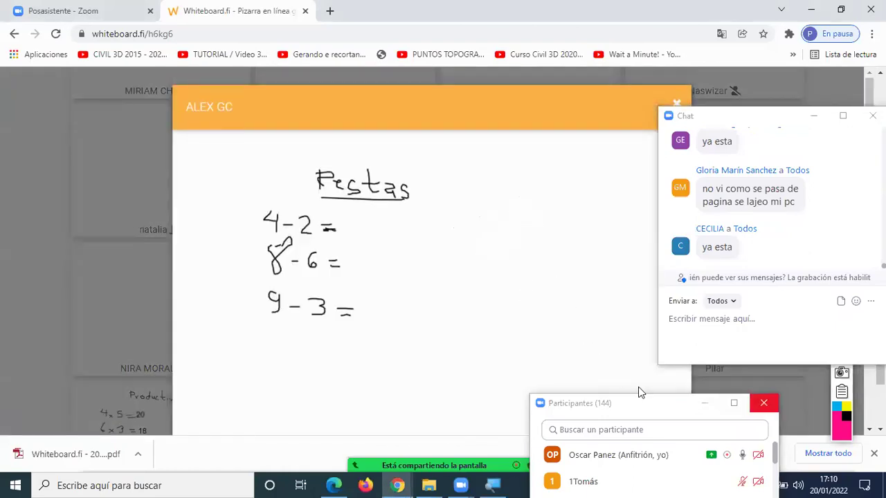
click(754, 404)
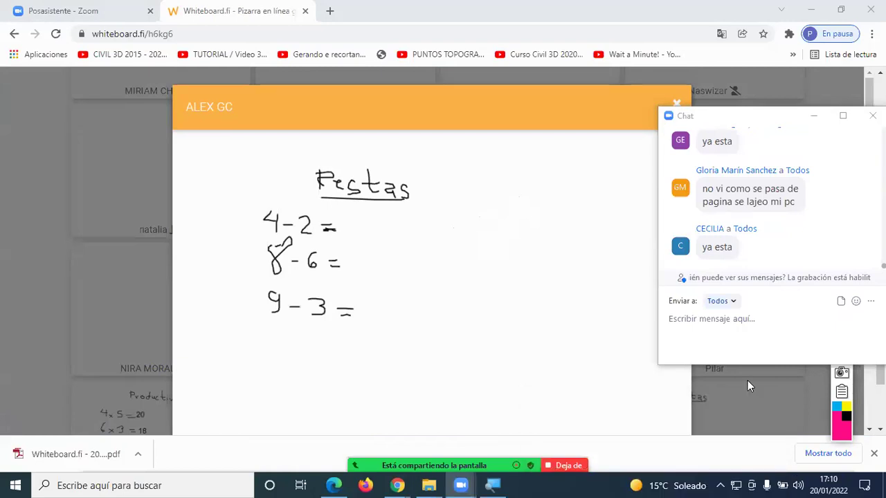
click(747, 384)
Save the opened student whiteboard as an image.
scroll(688, 323, down, 3)
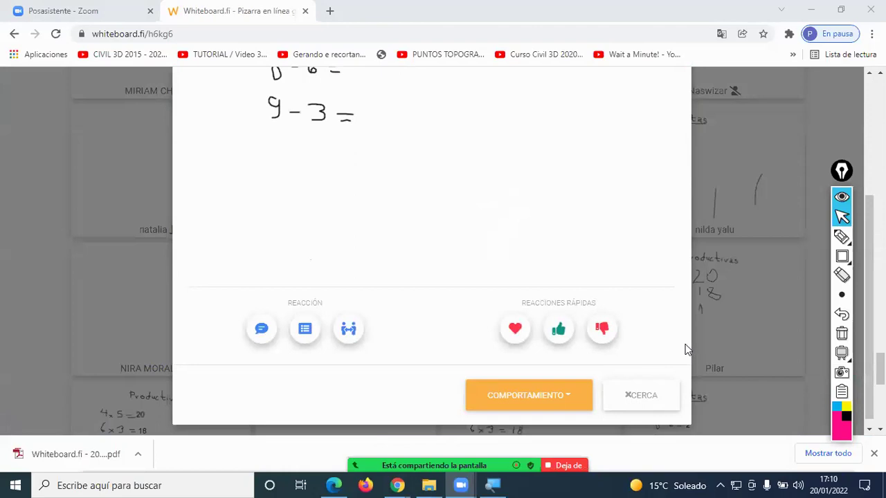
click(567, 398)
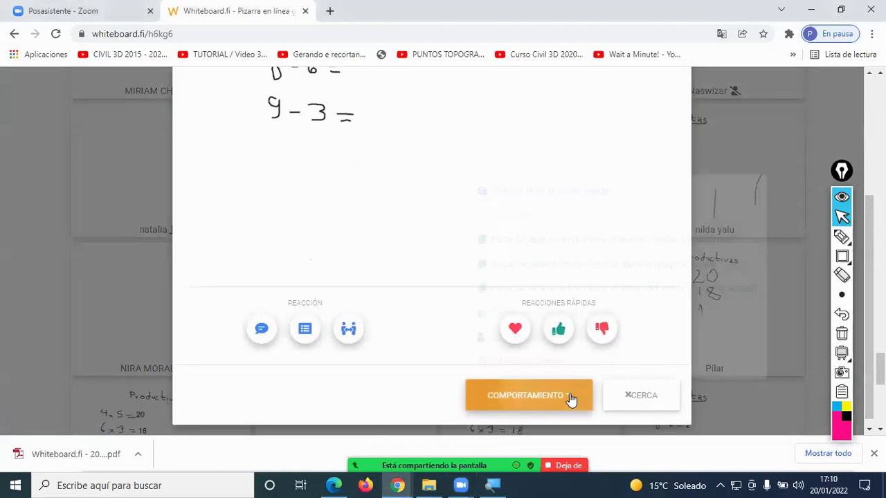
click(574, 385)
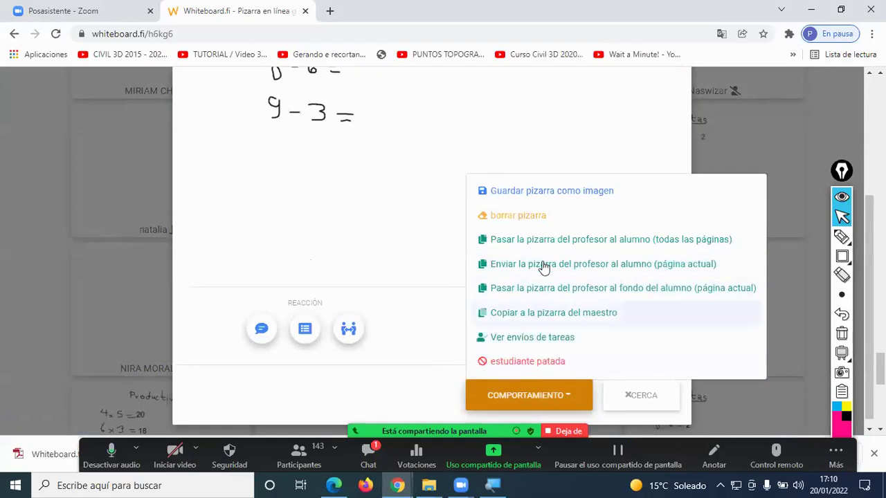
click(522, 193)
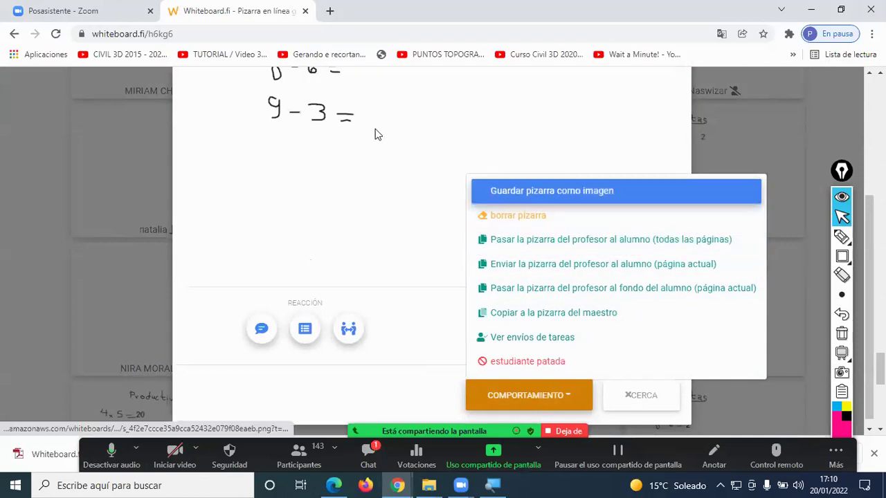
click(493, 77)
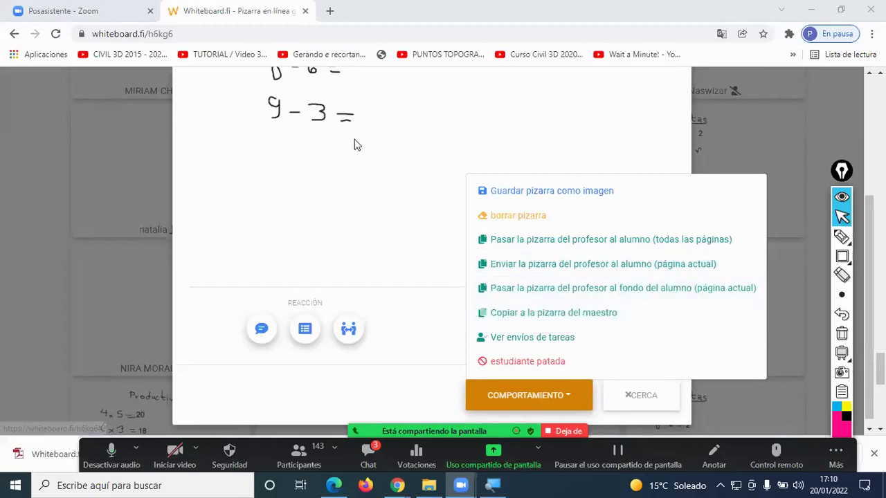
Copy the student's whiteboard to the teacher's whiteboard, review the remaining board actions and close the enlarged view.
click(563, 317)
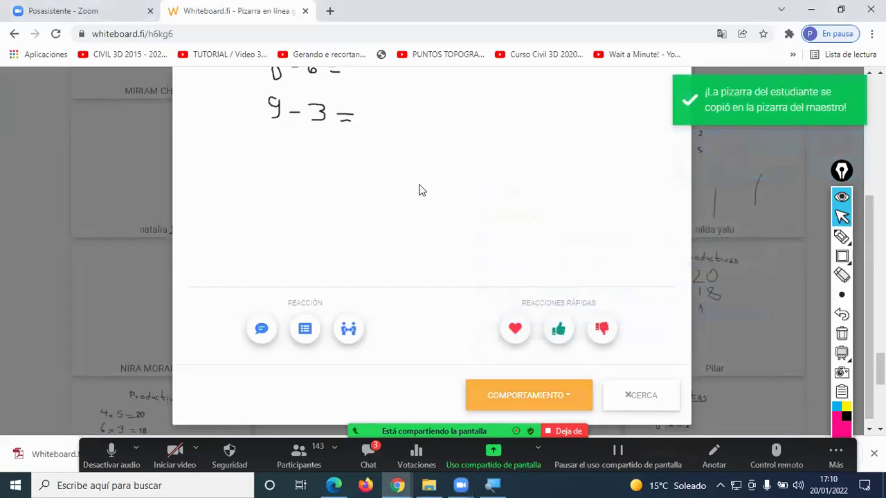
scroll(420, 190, up, 2)
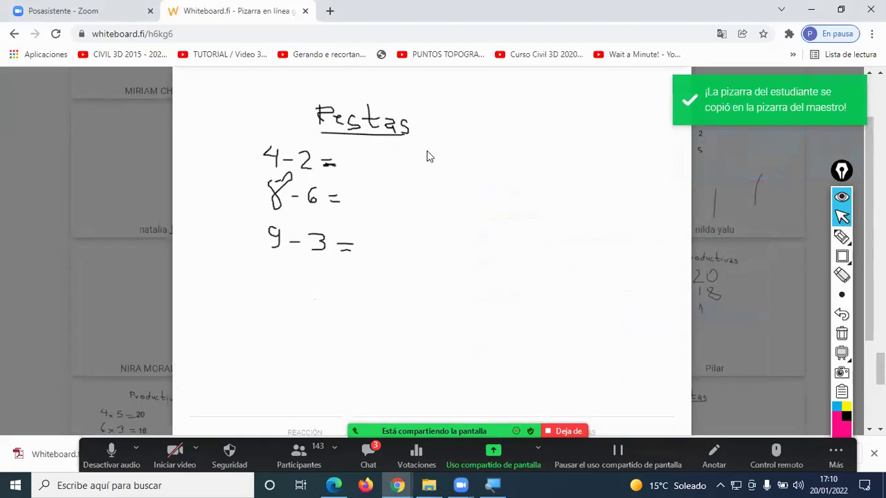
scroll(826, 279, up, 5)
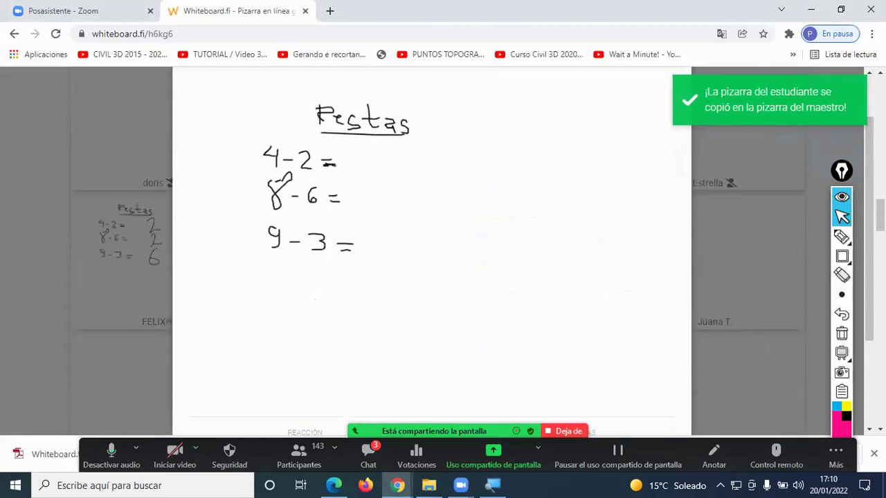
scroll(495, 321, down, 2)
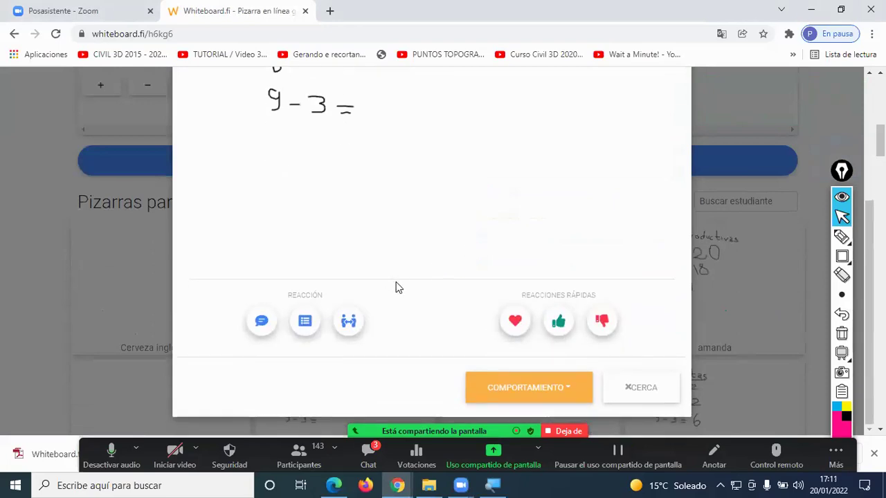
click(573, 391)
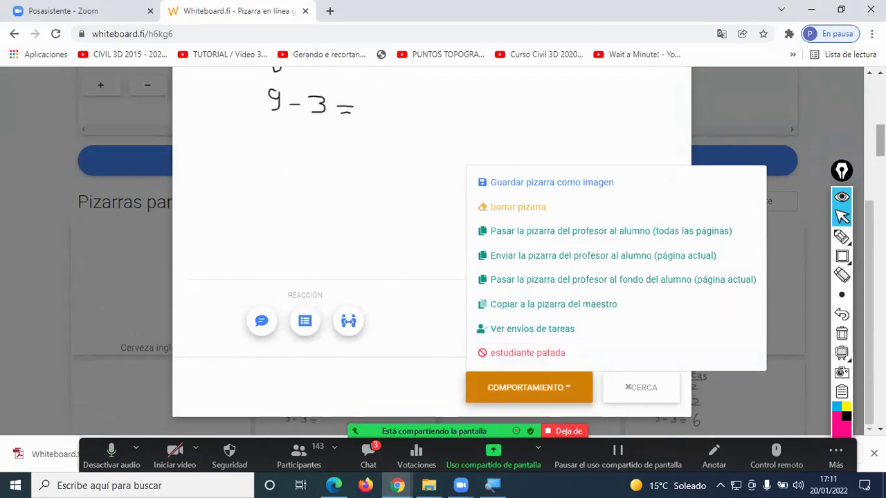
click(800, 216)
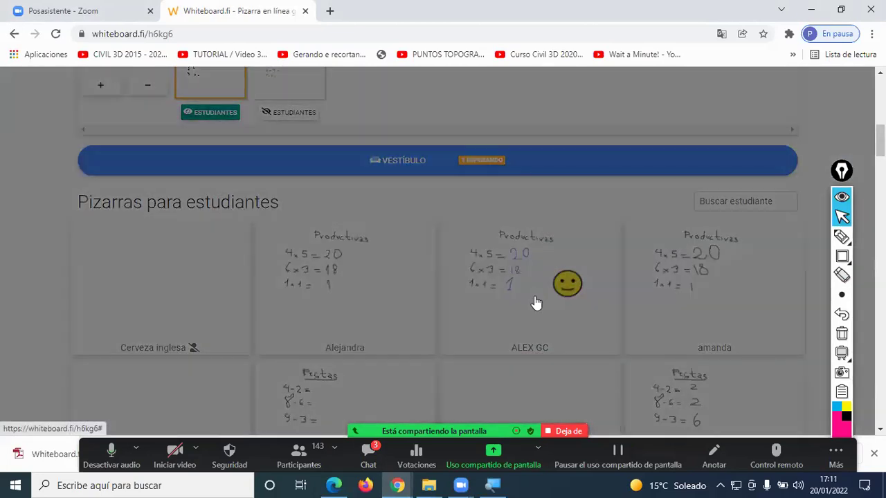
Open the student whiteboard with the smiley face and multiplication answers, and copy it to the teacher's whiteboard.
click(536, 302)
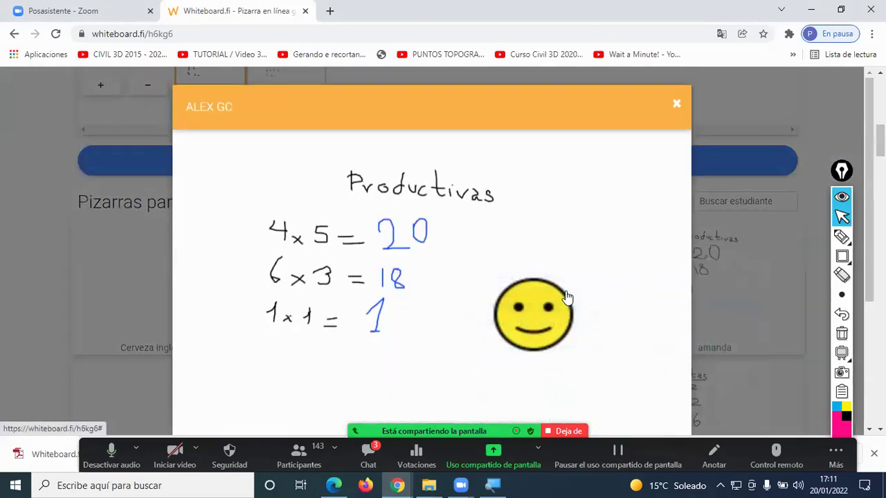
scroll(764, 337, down, 3)
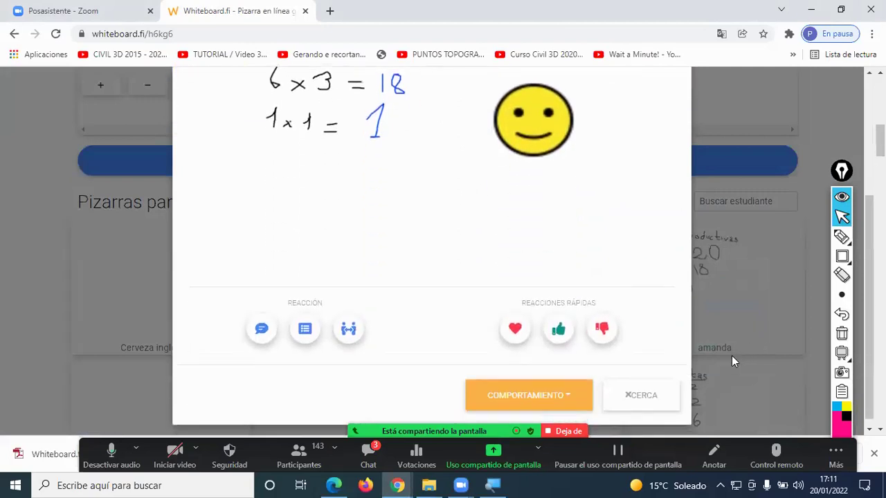
click(568, 399)
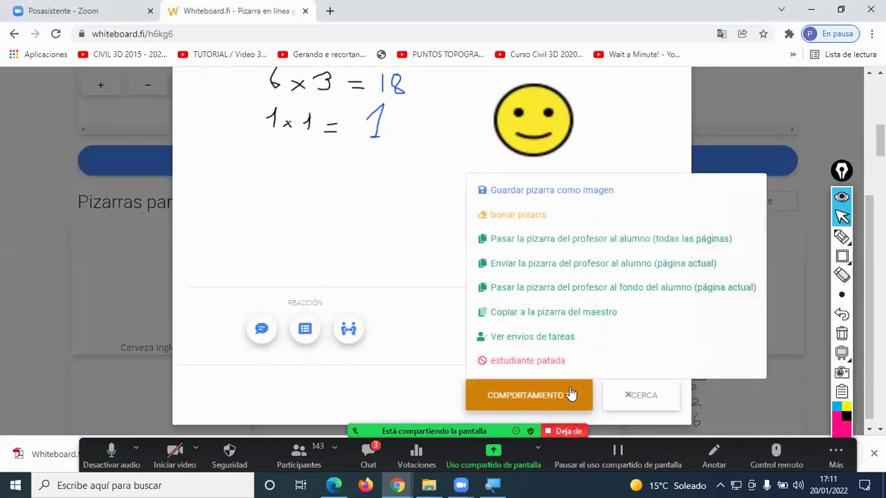
click(554, 312)
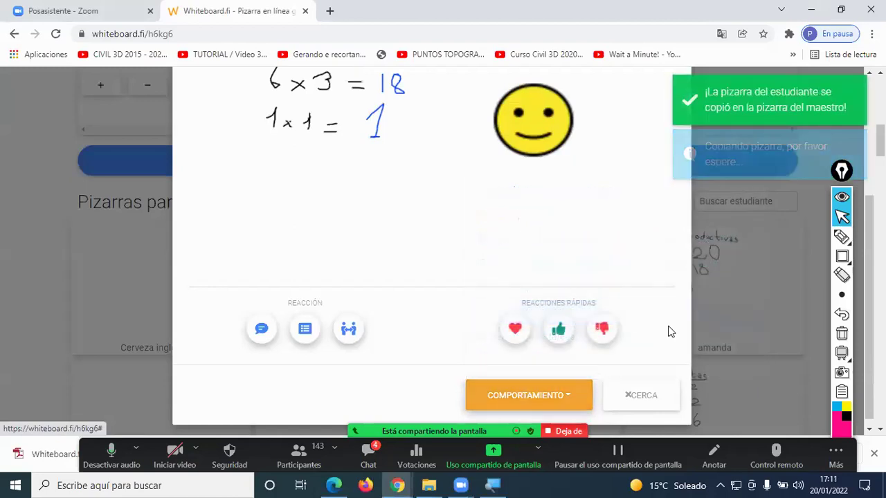
click(750, 212)
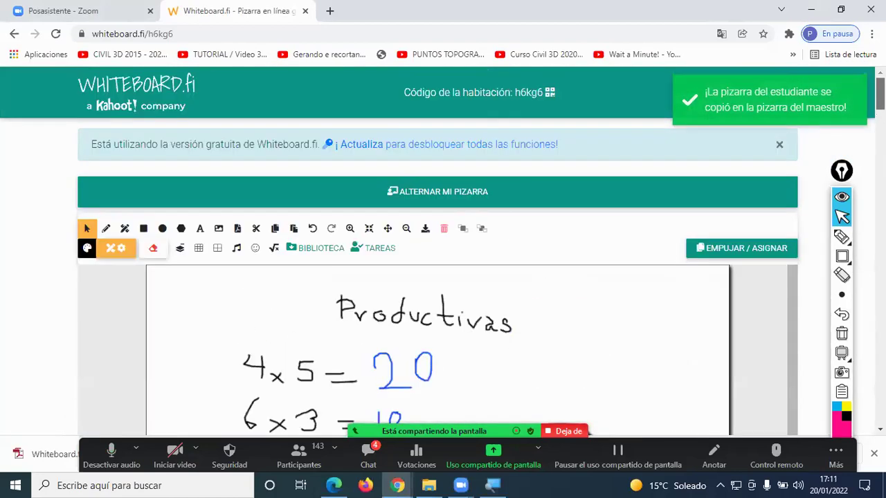
scroll(587, 70, down, 3)
click(470, 74)
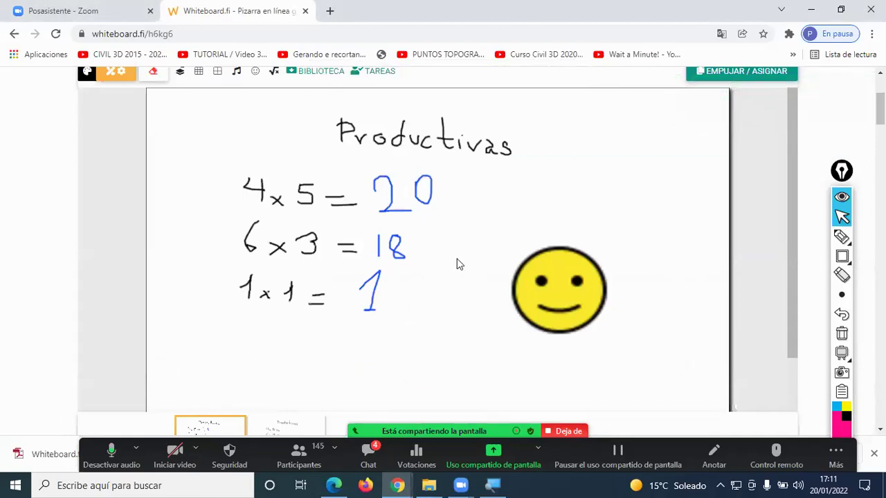
Open the room's lobby list and accept the waiting student.
scroll(457, 221, down, 5)
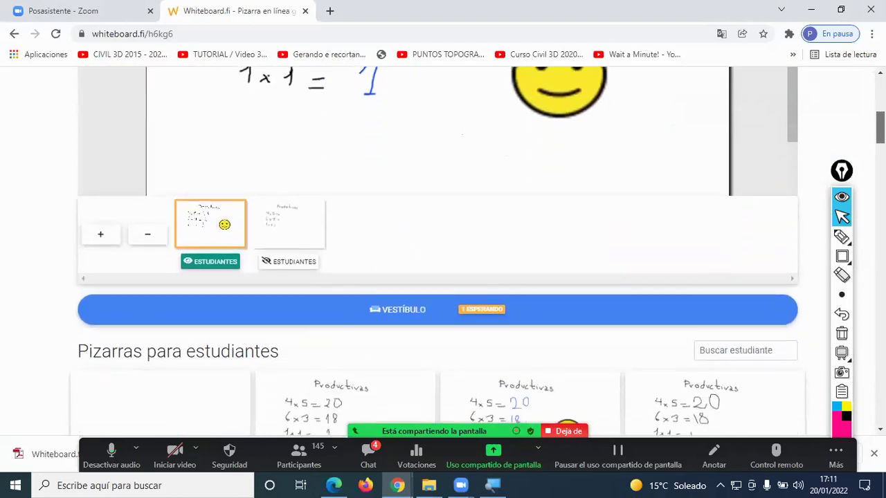
click(467, 225)
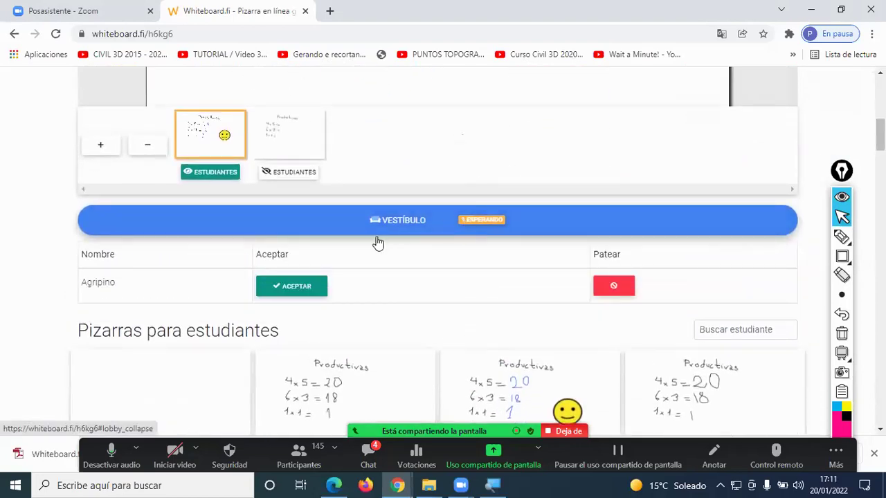
click(291, 286)
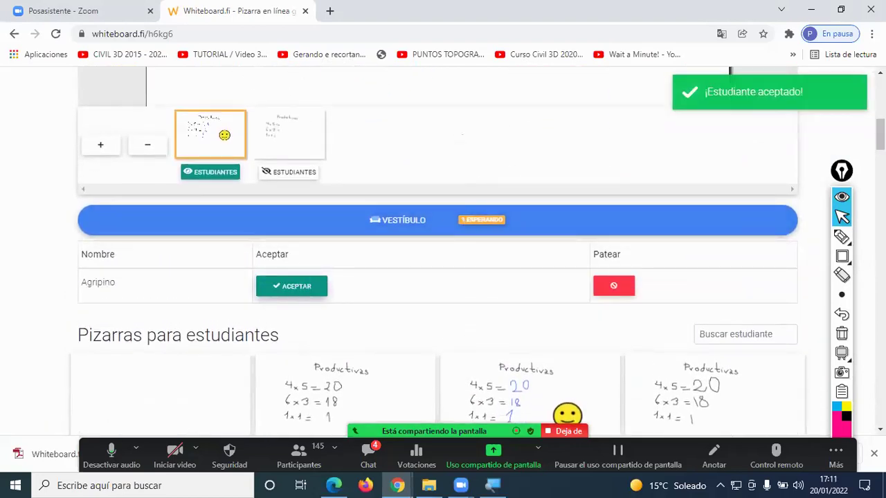
Open the student whiteboard containing the "Talleres de lectura" image and copy it to the teacher's whiteboard.
scroll(443, 249, down, 5)
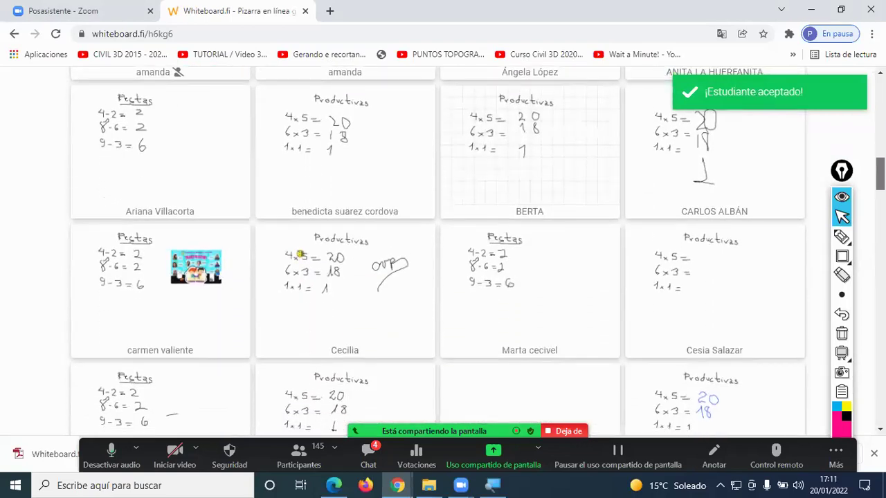
click(151, 315)
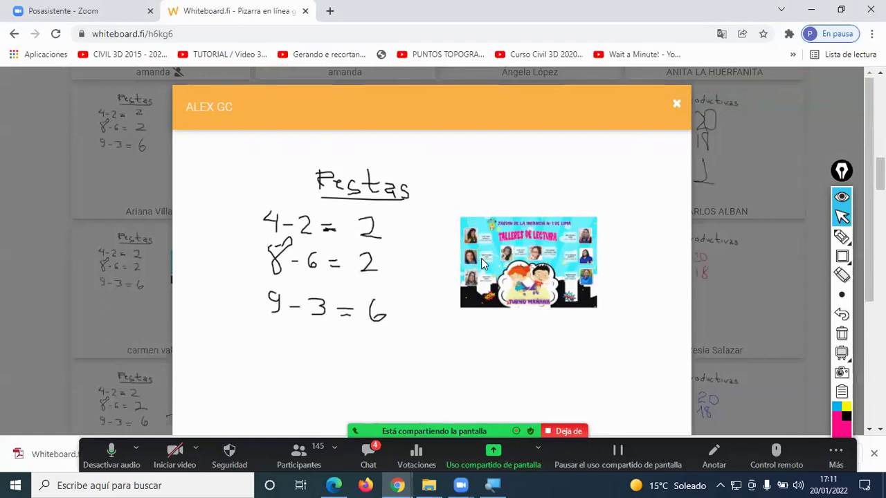
click(676, 105)
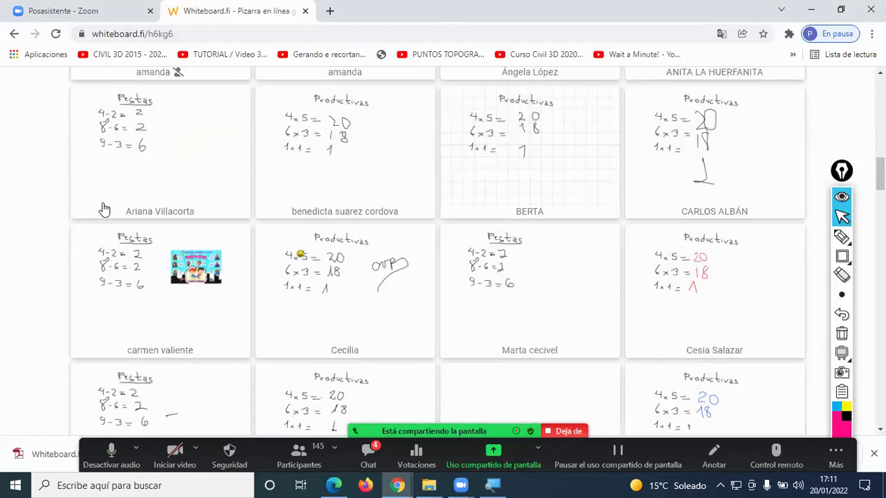
click(184, 292)
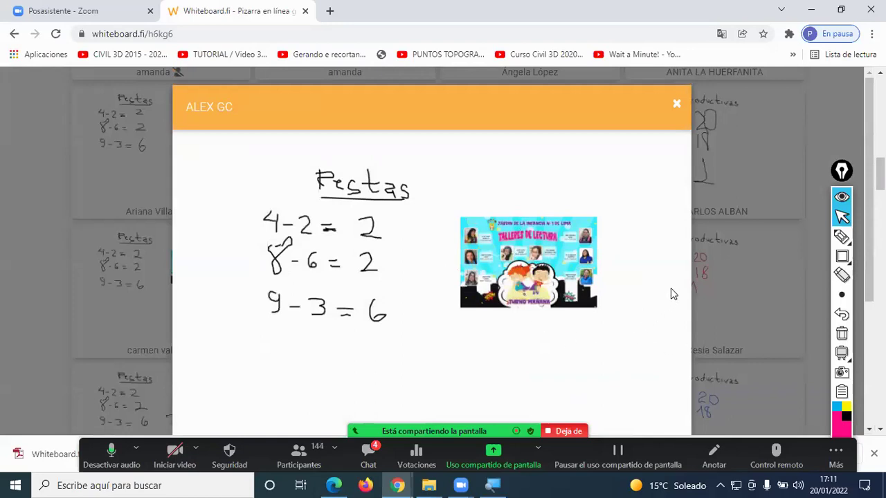
scroll(670, 293, down, 3)
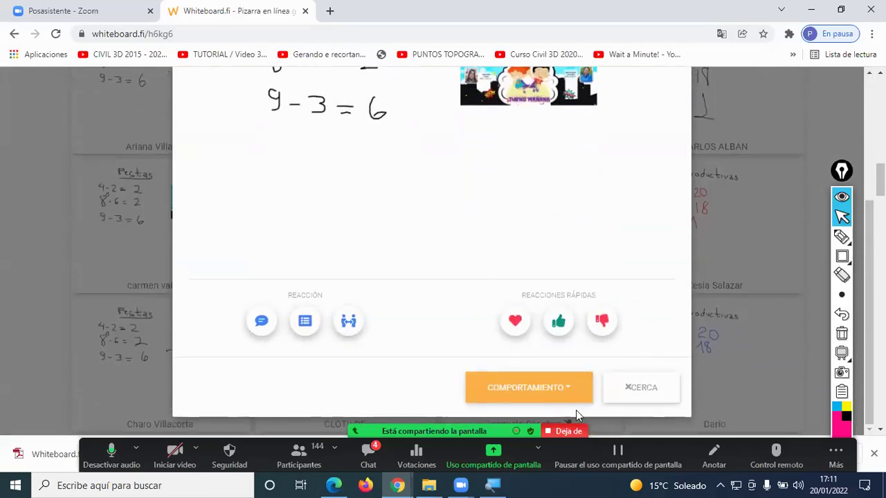
click(571, 390)
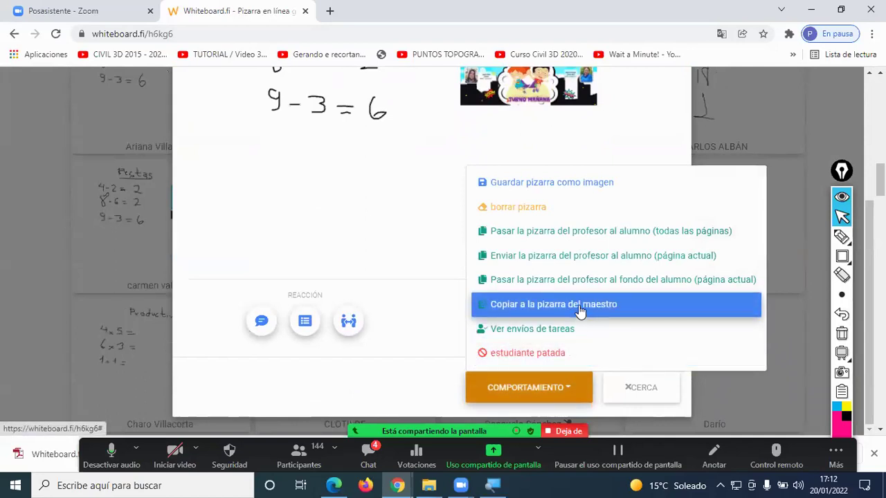
click(580, 312)
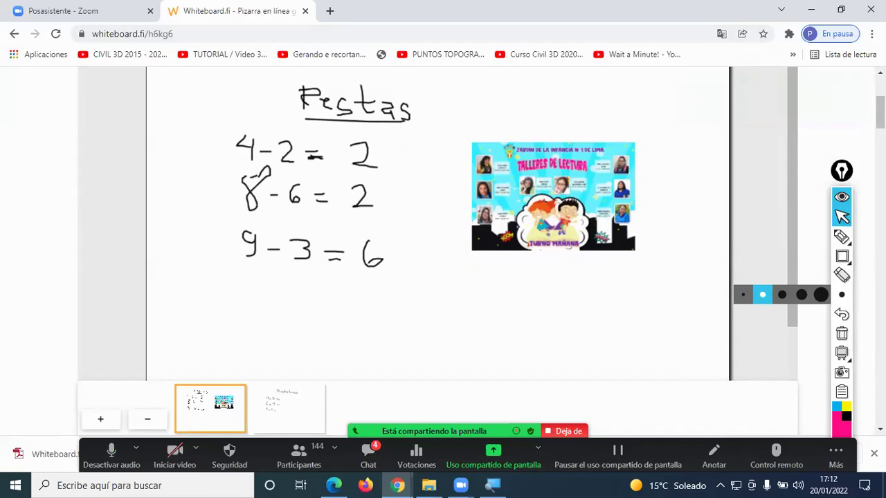
Check the Zoom meeting chat for student messages and review the copied subtraction board on the teacher's whiteboard.
click(524, 418)
key(alt+h)
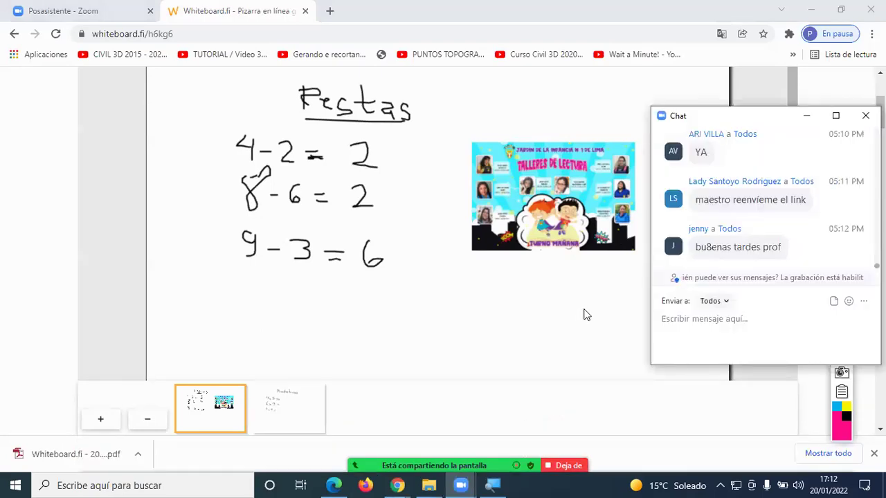
key(alt+h)
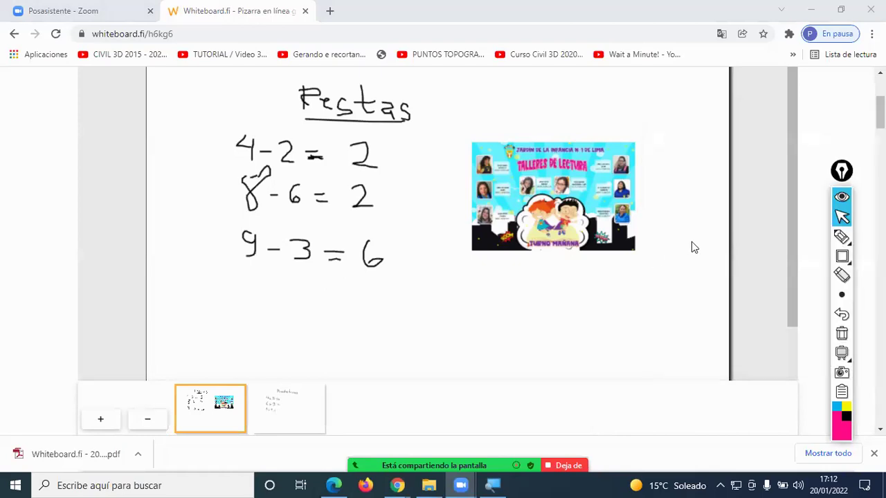
scroll(790, 238, up, 3)
scroll(790, 239, down, 1)
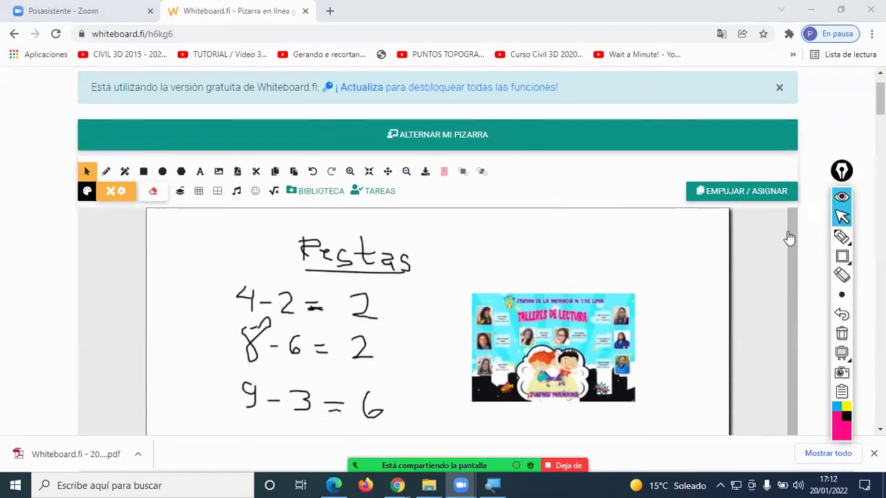
scroll(789, 239, down, 1)
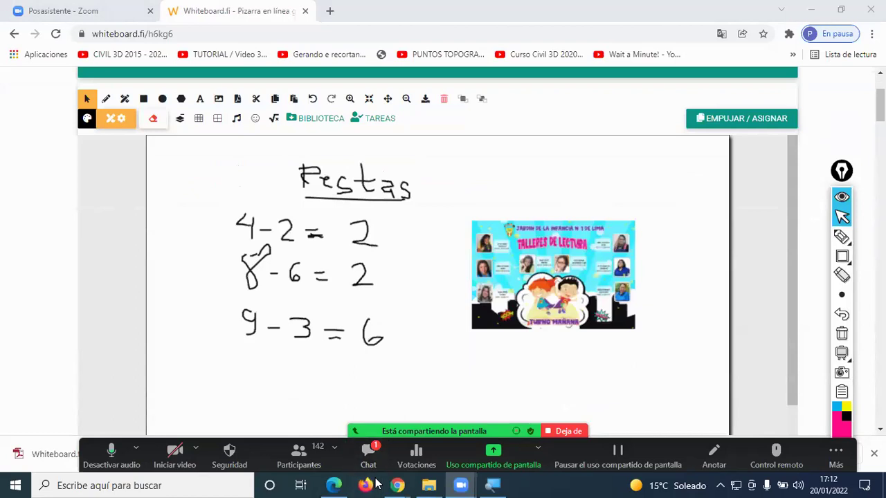
key(alt+h)
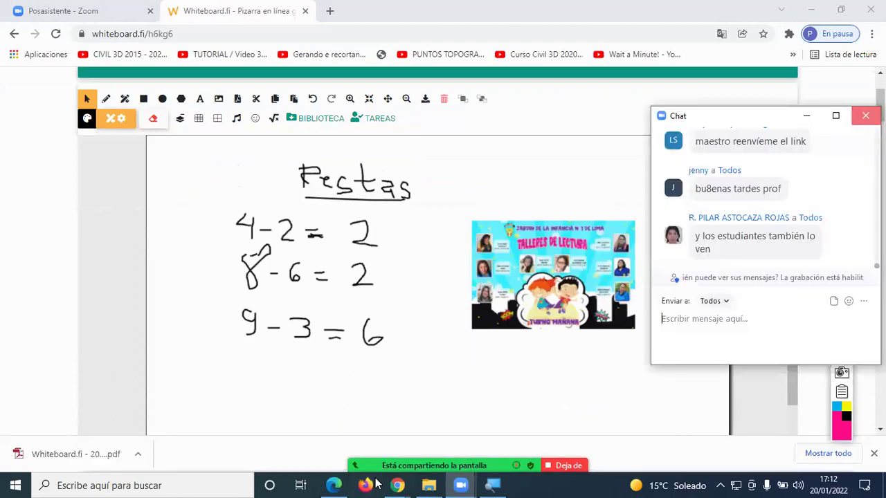
click(527, 309)
Find the student whiteboard with the note "no se como ir a la segunda pagina" and copy it to the teacher's whiteboard.
drag(880, 105, 880, 145)
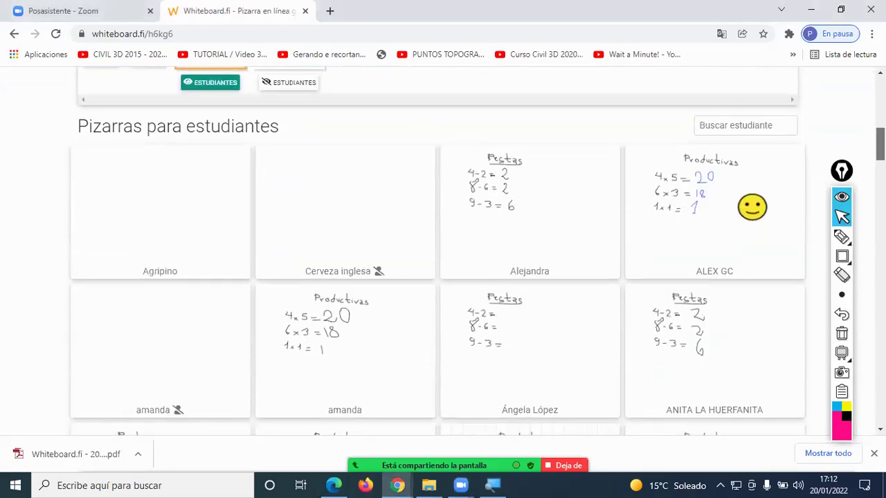
drag(880, 146, 880, 175)
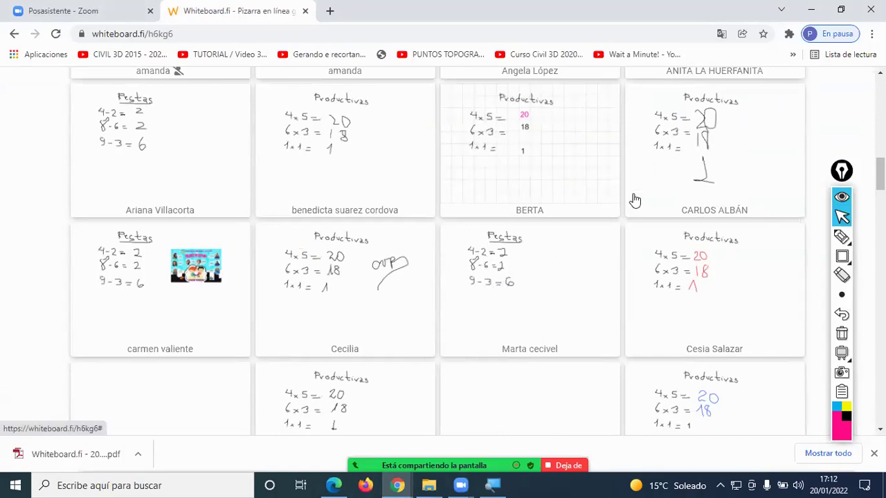
drag(881, 174, 880, 229)
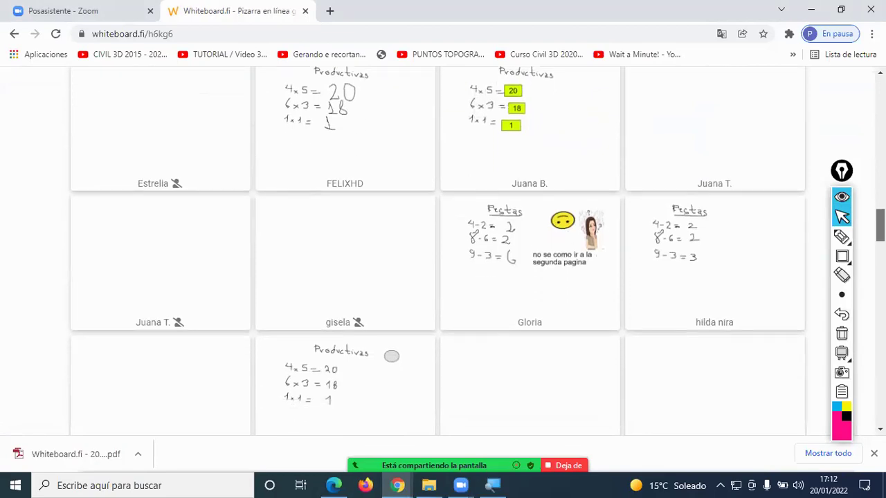
click(547, 258)
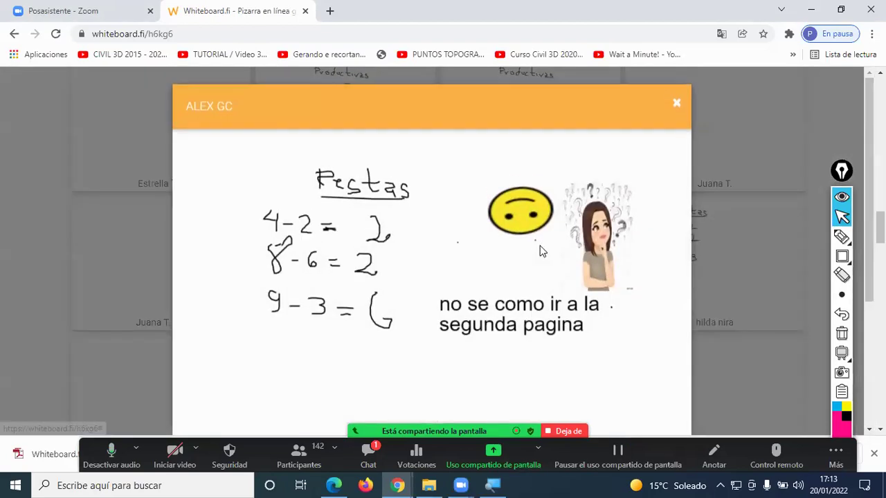
scroll(688, 283, down, 1)
scroll(688, 287, down, 3)
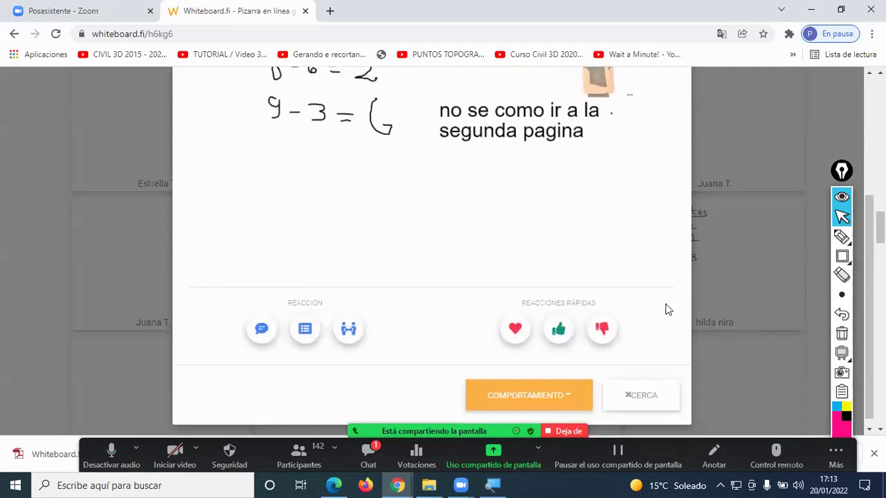
click(569, 393)
click(503, 313)
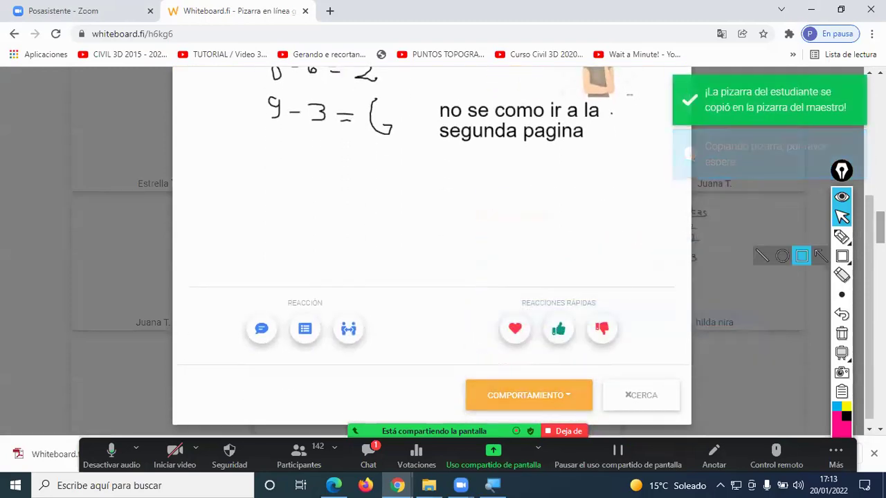
click(748, 204)
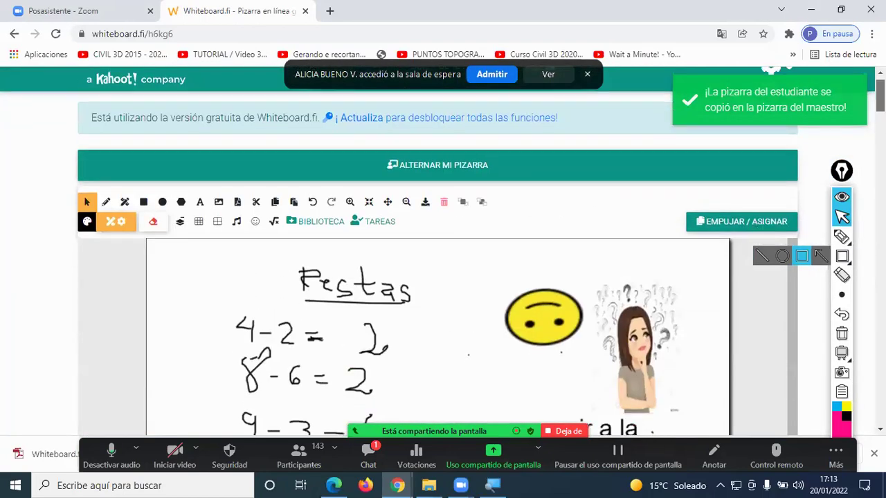
Admit the participant from the Zoom waiting room and check the meeting chat.
click(492, 74)
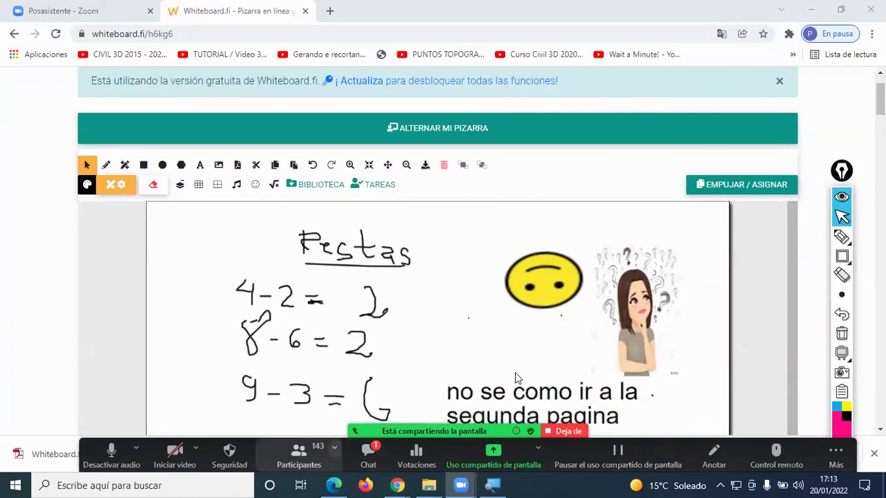
key(alt+h)
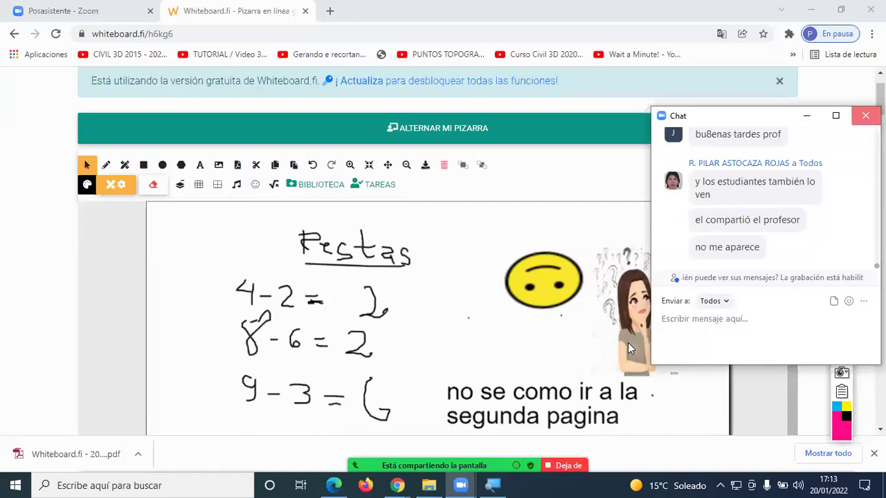
key(alt+h)
Hide the teacher's whiteboard and show it again, closing the Zoom participants window in between.
scroll(445, 208, up, 1)
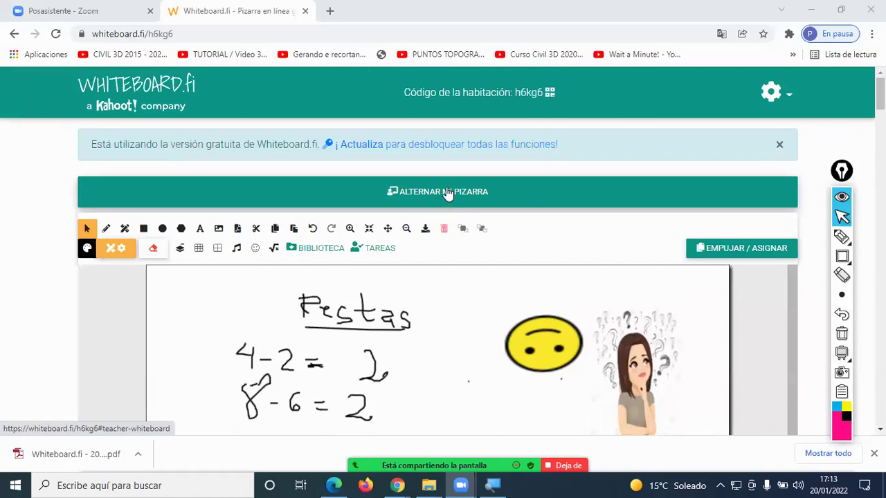
click(446, 193)
click(445, 193)
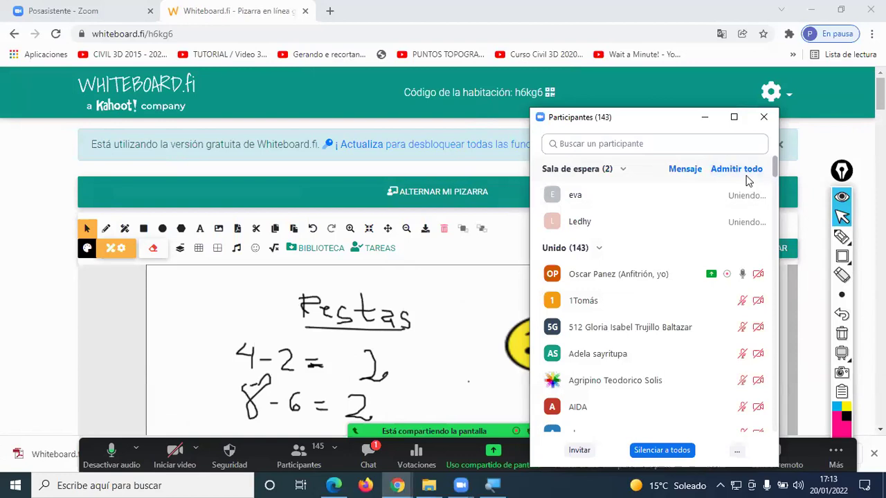
click(763, 117)
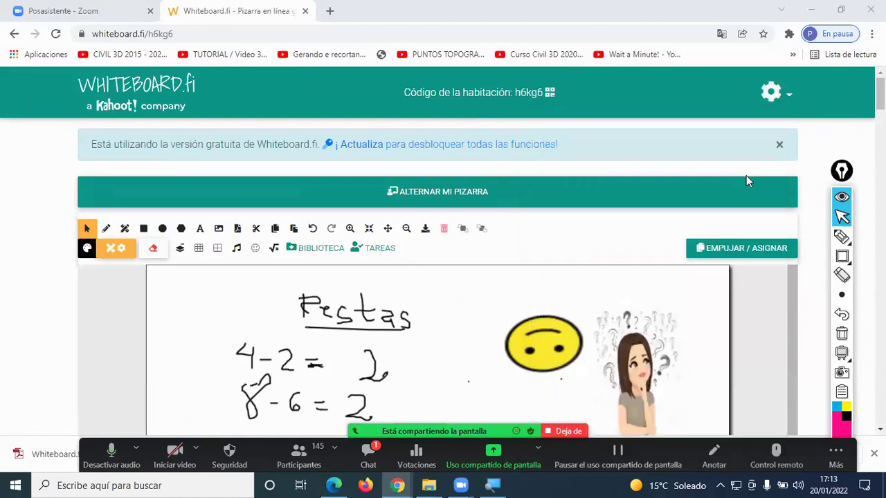
click(456, 198)
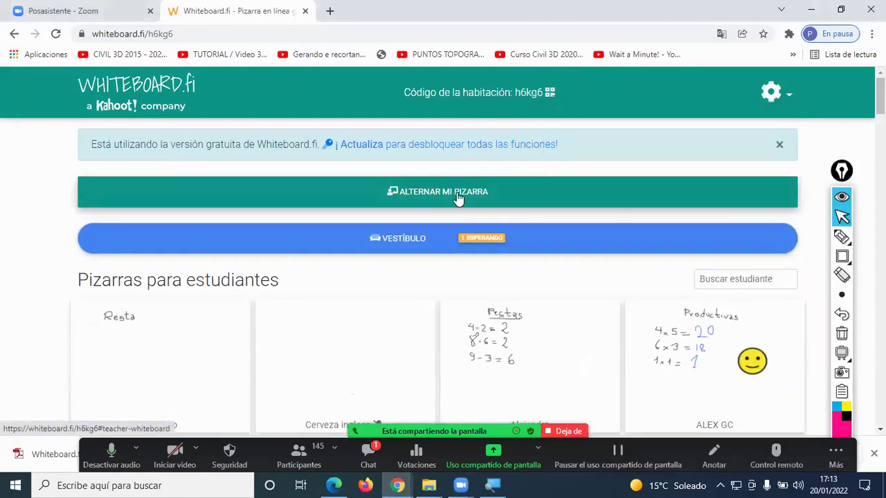
click(456, 198)
scroll(498, 283, down, 1)
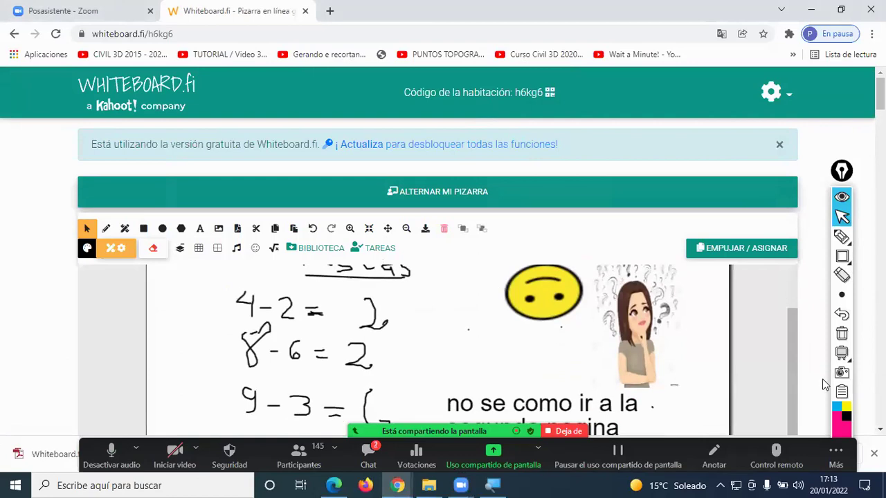
Open the room's lobby and accept the waiting student.
scroll(810, 353, down, 5)
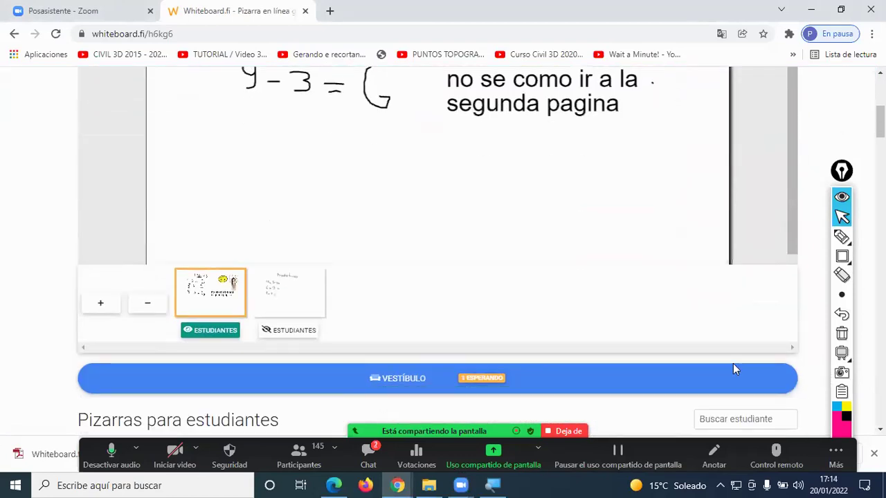
click(473, 382)
scroll(325, 370, down, 2)
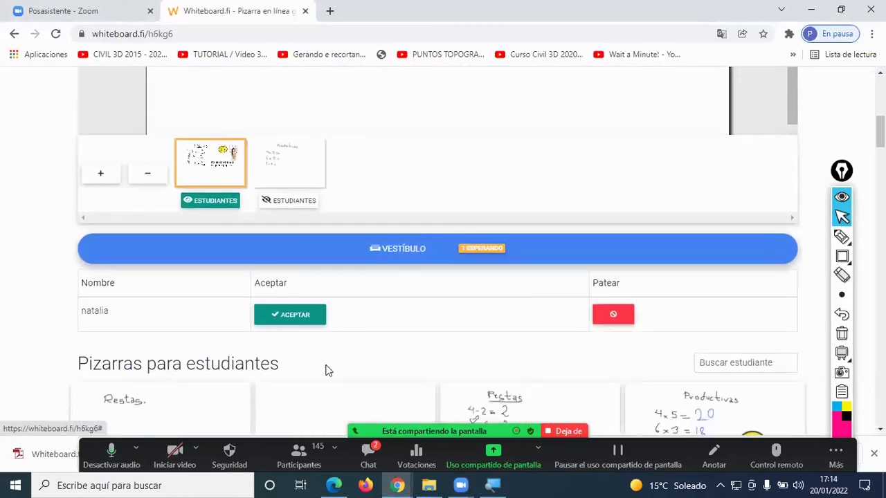
click(287, 317)
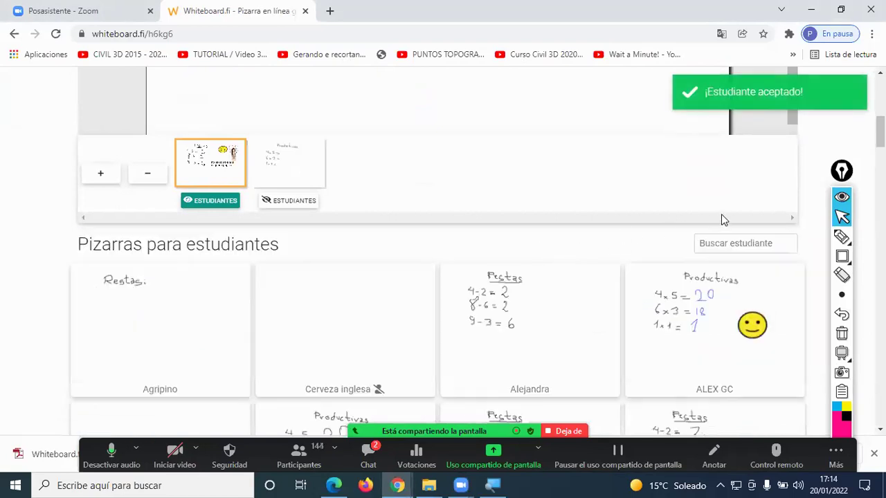
Switch back and forth between the teacher's two whiteboard pages, ending on the multiplication page, and close the meeting chat.
scroll(438, 277, up, 5)
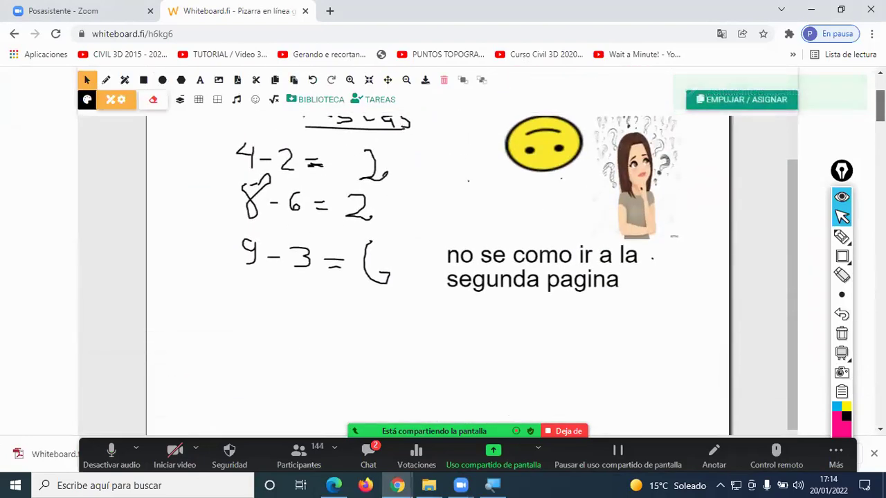
scroll(437, 277, up, 1)
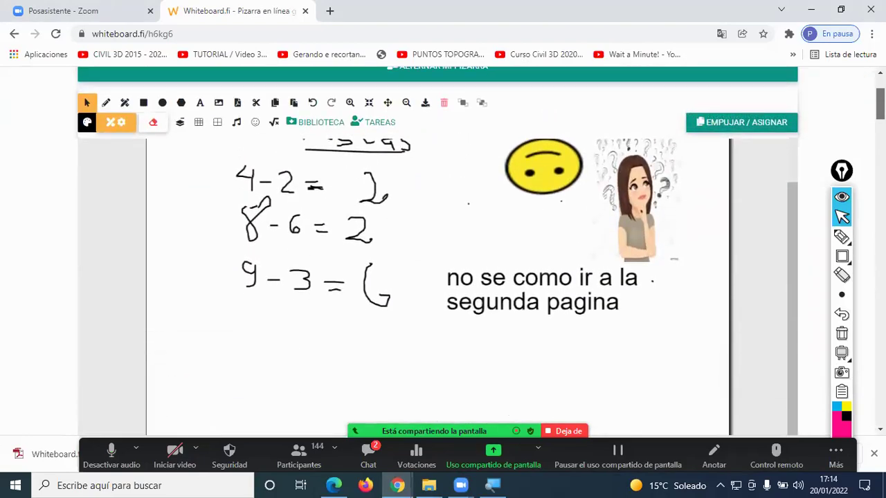
scroll(438, 262, down, 3)
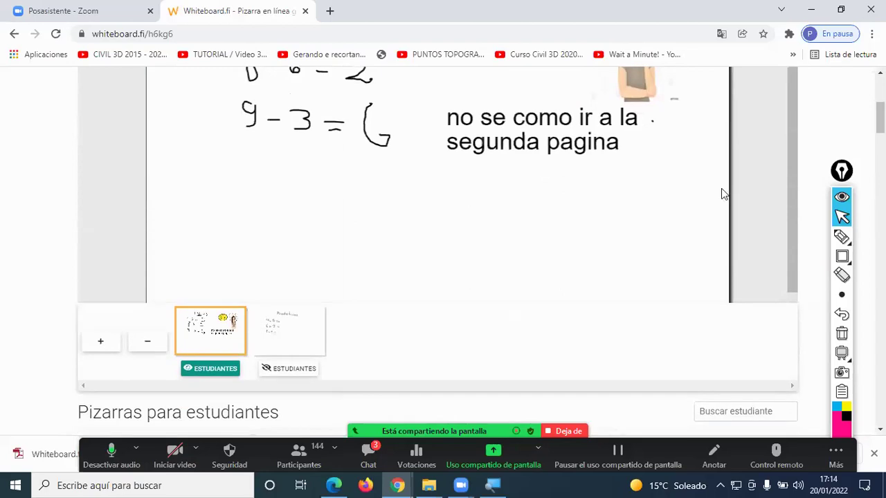
click(279, 339)
click(241, 337)
click(277, 339)
click(224, 338)
click(268, 340)
click(223, 341)
click(280, 339)
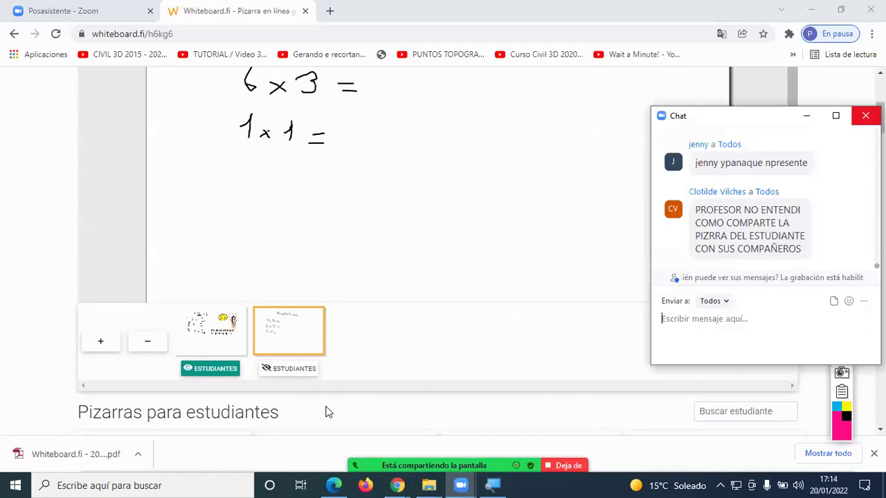
click(865, 116)
Find and open the student whiteboard that has the Productivas answers 20, 18 and 1 beside a red and white flag.
mouse_move(842, 237)
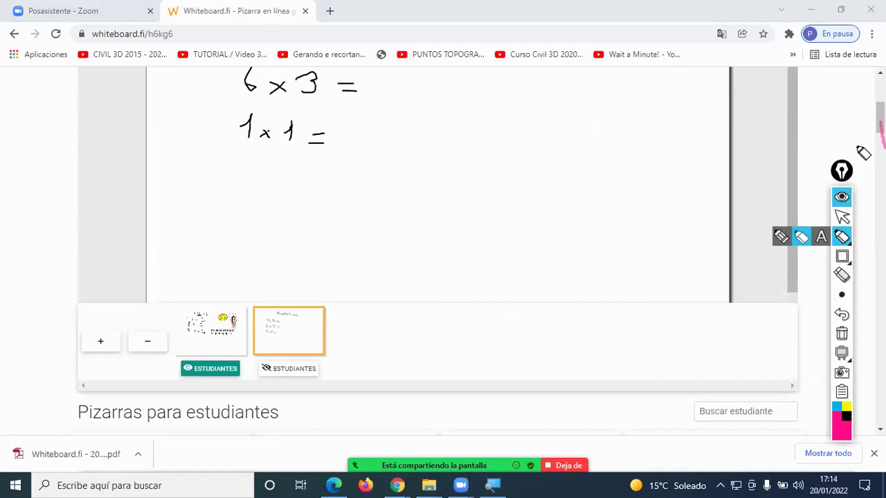
drag(880, 116, 880, 173)
scroll(443, 251, down, 6)
scroll(443, 251, down, 1)
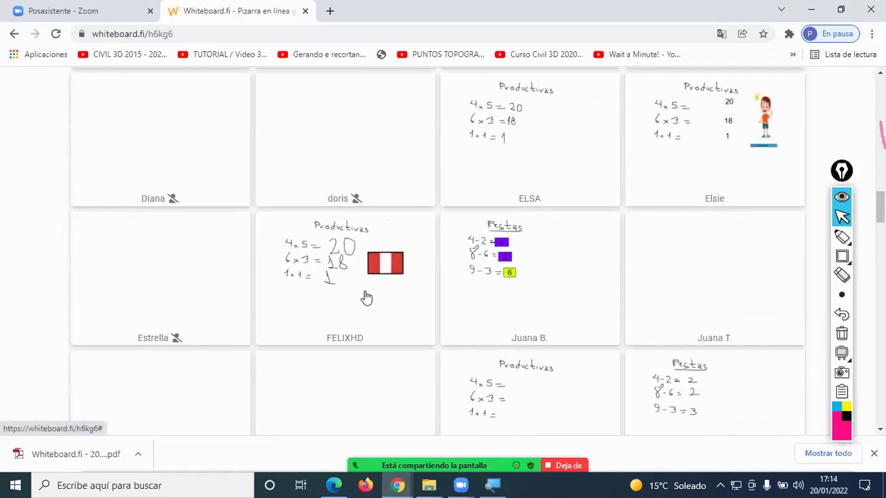
click(338, 280)
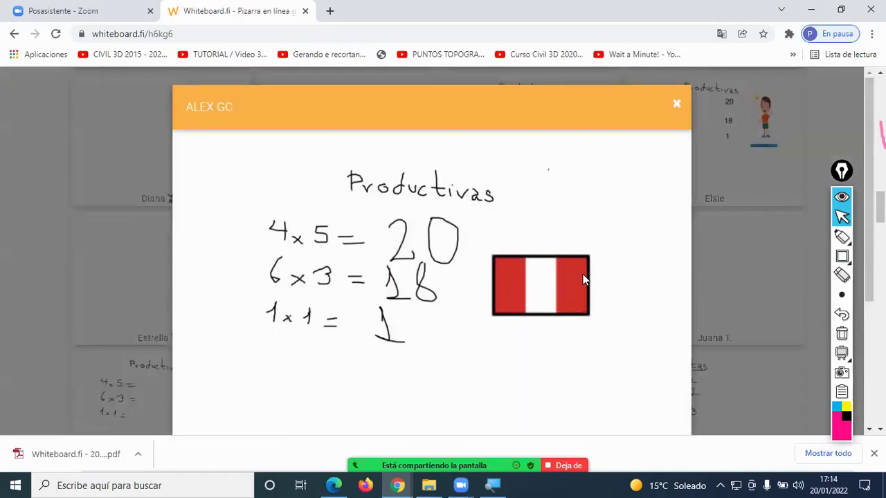
Copy this student's whiteboard to the teacher's whiteboard and close the student's board.
drag(609, 305, 611, 324)
scroll(869, 208, down, 1)
scroll(431, 263, down, 1)
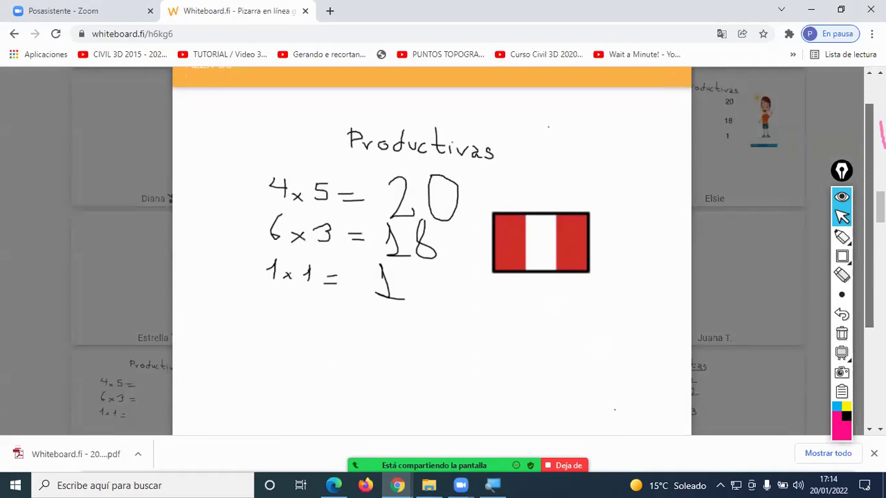
scroll(431, 263, down, 2)
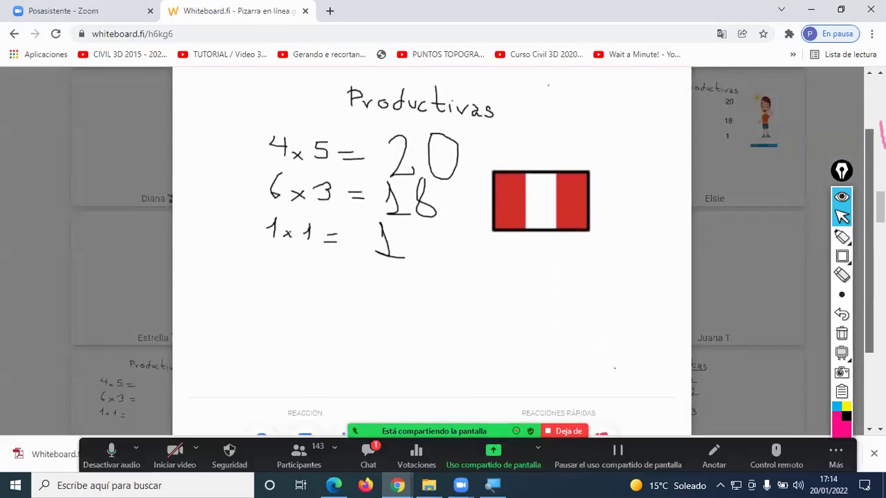
scroll(432, 263, down, 2)
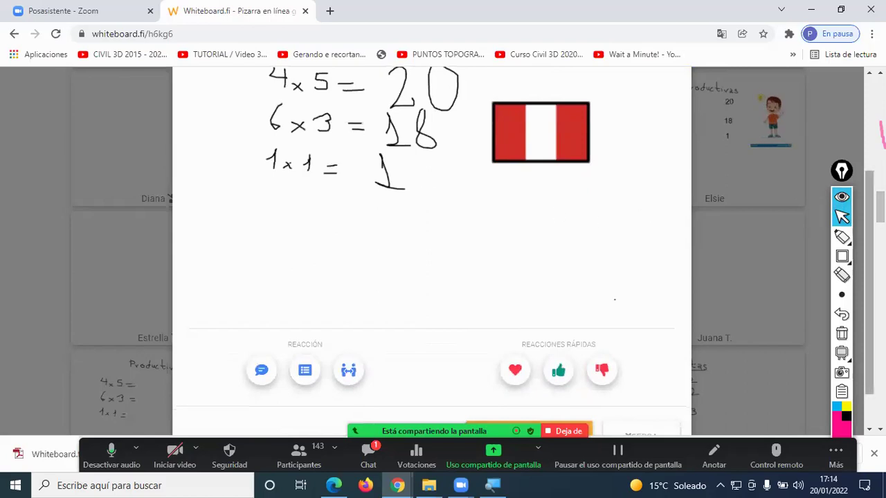
scroll(871, 208, down, 2)
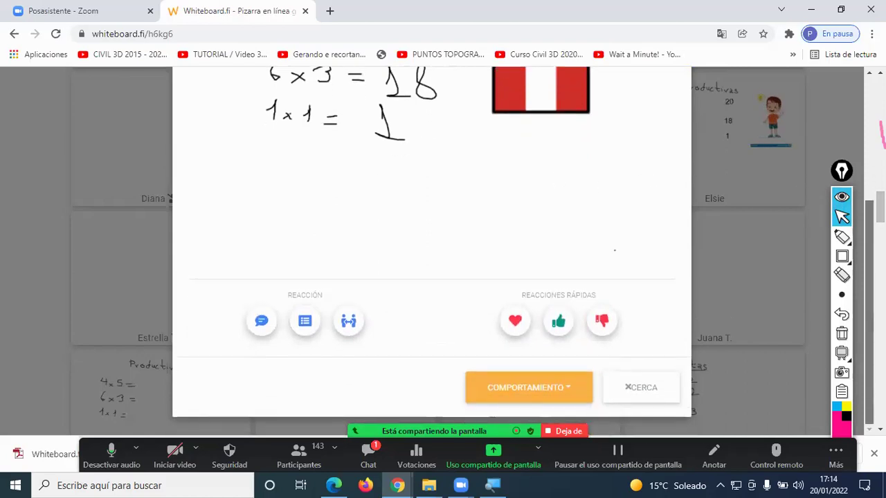
click(575, 393)
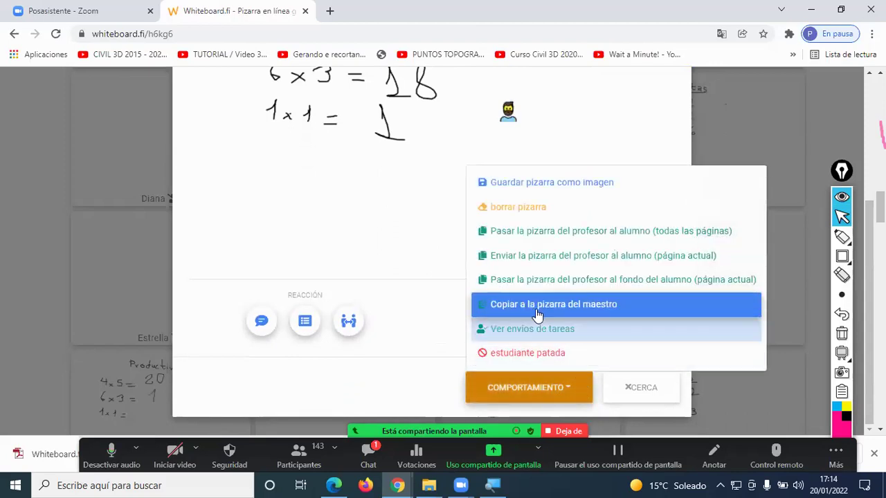
click(567, 311)
mouse_move(841, 236)
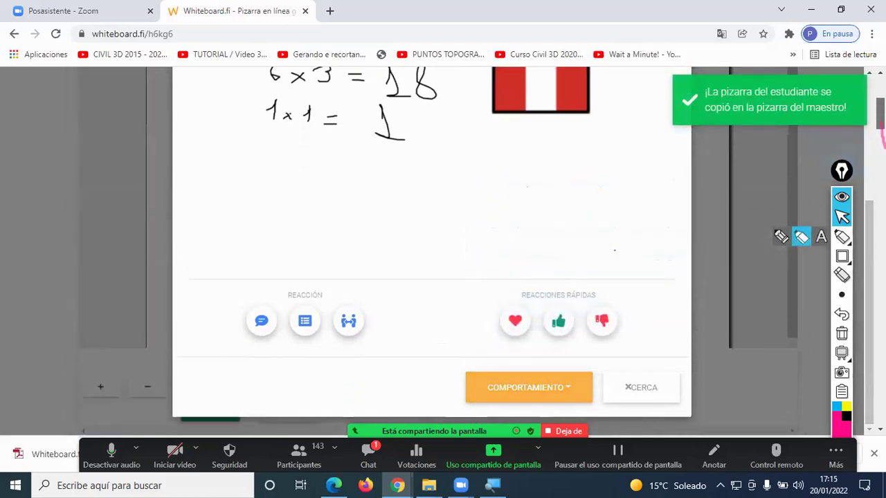
click(800, 211)
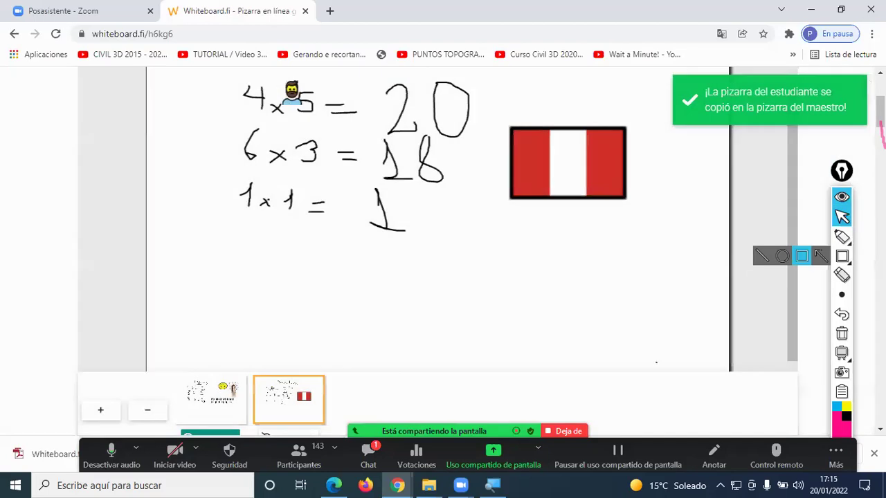
Hide the teacher's whiteboard and show it again with the copied multiplication exercise.
scroll(616, 200, up, 2)
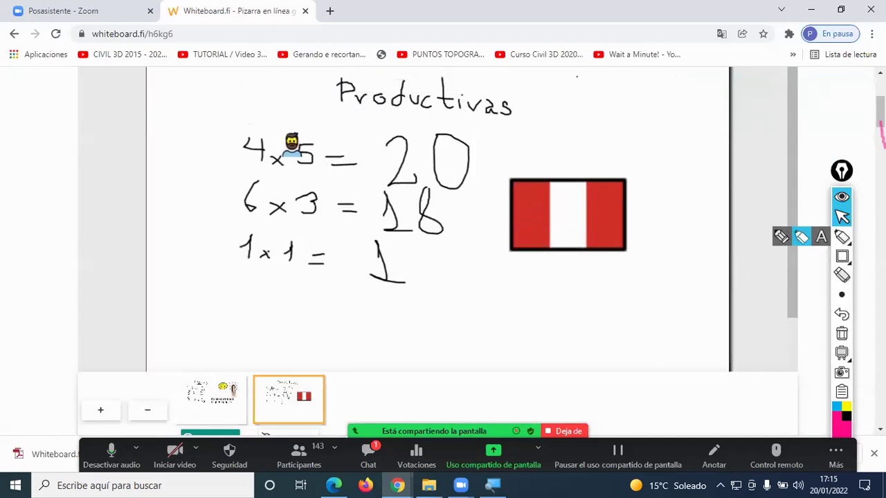
scroll(881, 111, up, 3)
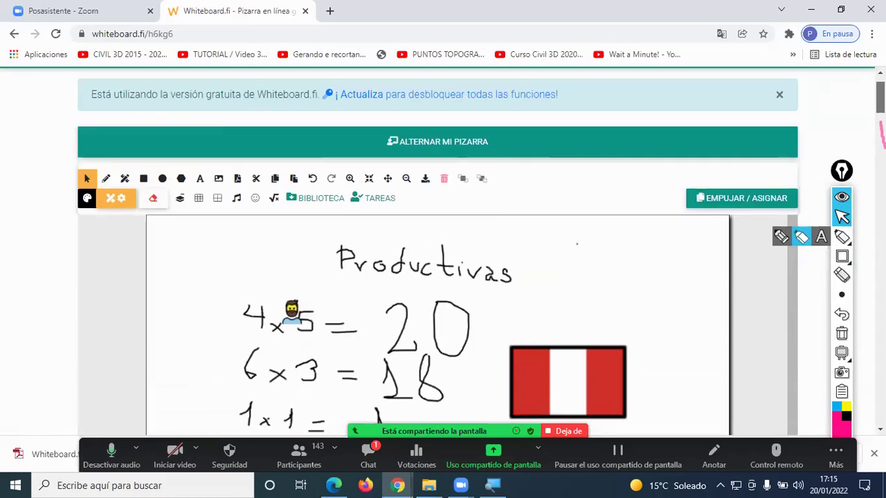
click(449, 147)
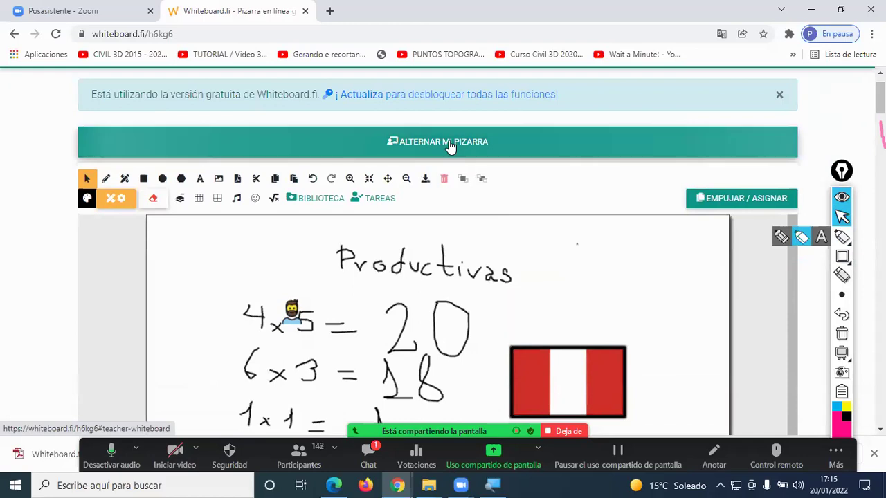
click(450, 148)
scroll(578, 378, down, 2)
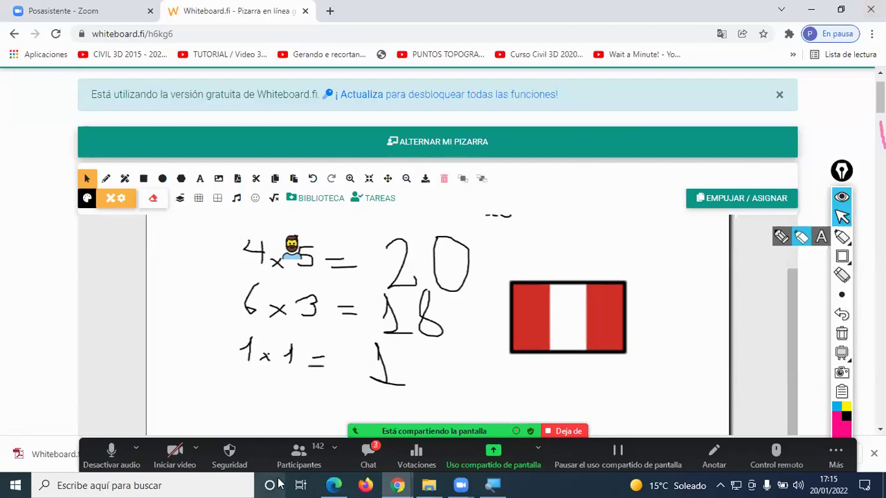
Read the new messages in the Zoom meeting chat and close the chat window.
click(302, 484)
click(368, 455)
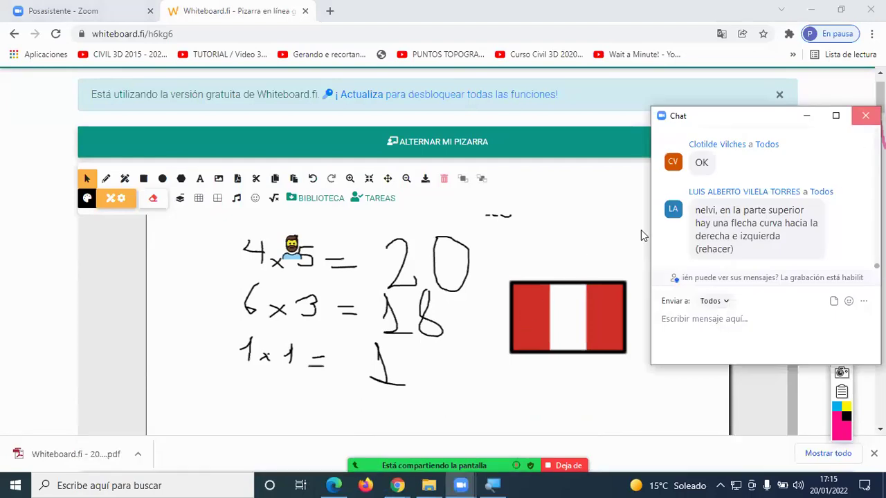
click(865, 116)
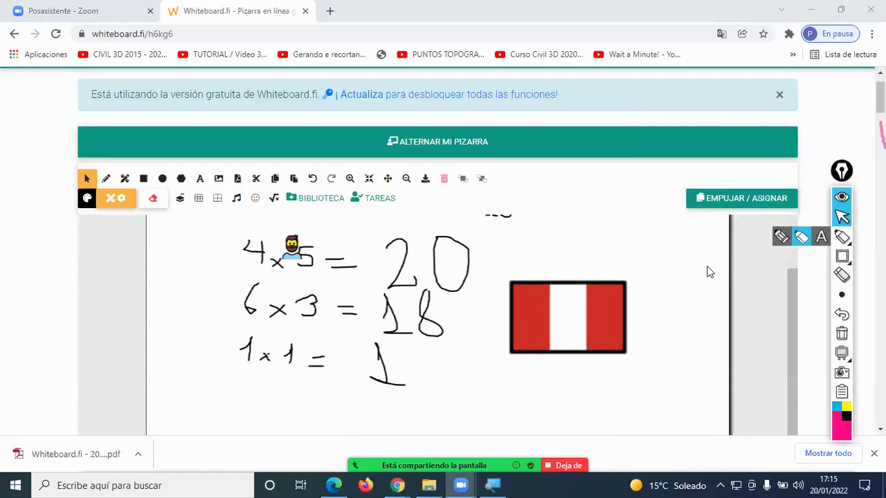
mouse_move(841, 295)
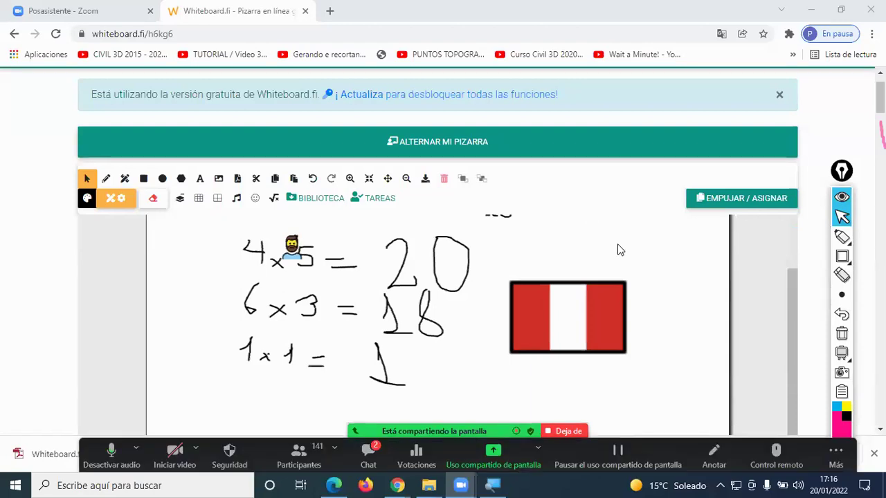
scroll(610, 220, up, 1)
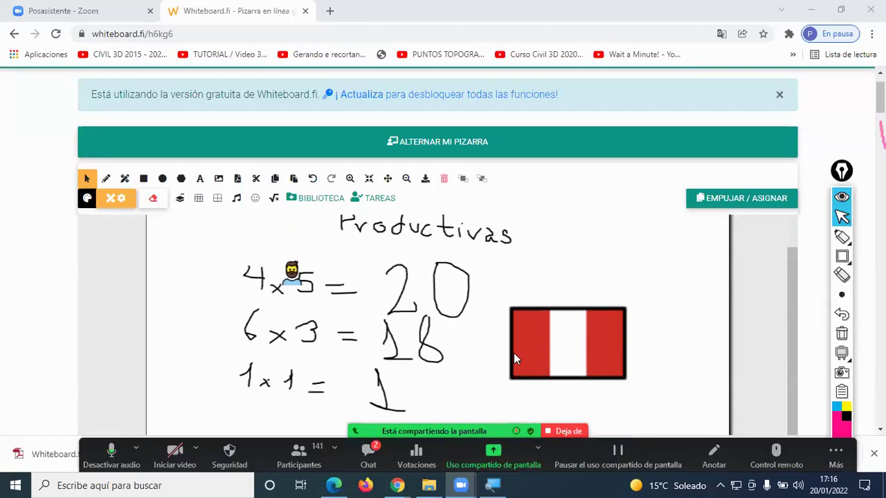
click(333, 485)
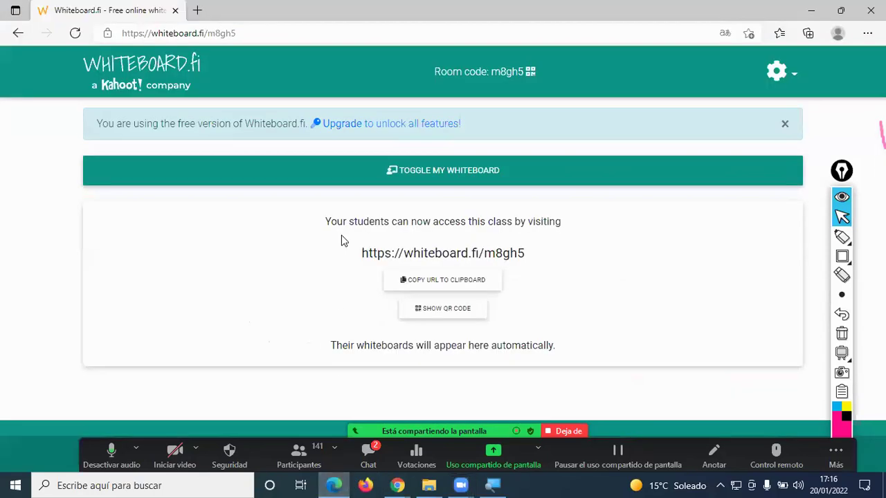
click(252, 34)
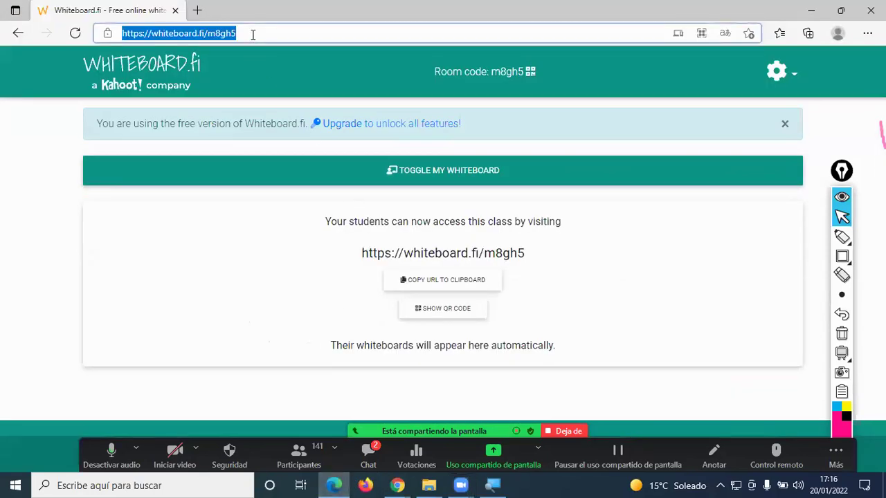
key(ctrl+v)
key(Return)
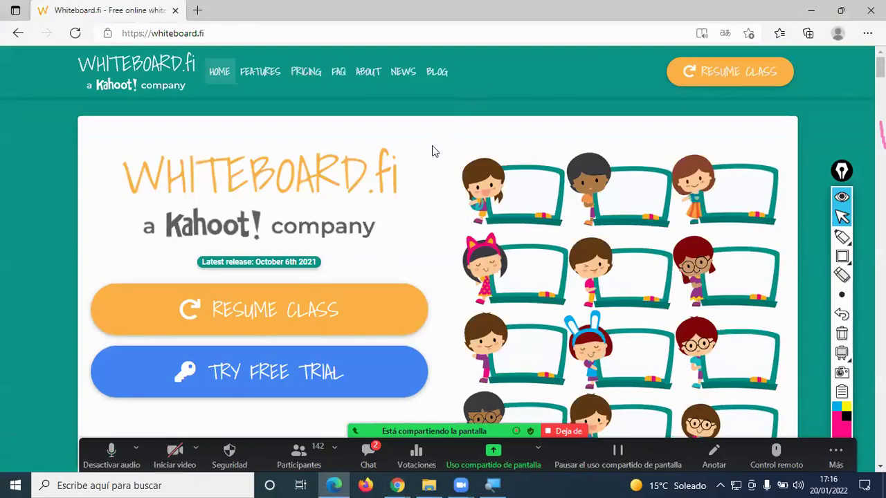
click(319, 33)
key(ctrl+v)
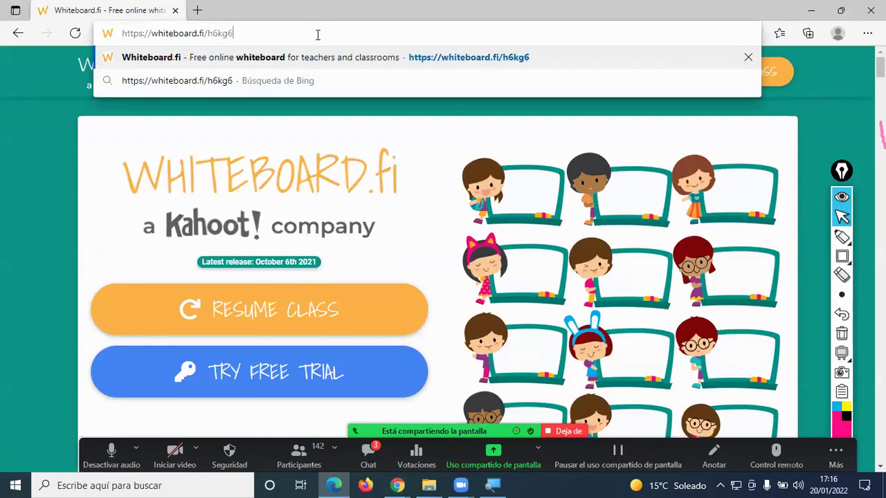
key(Return)
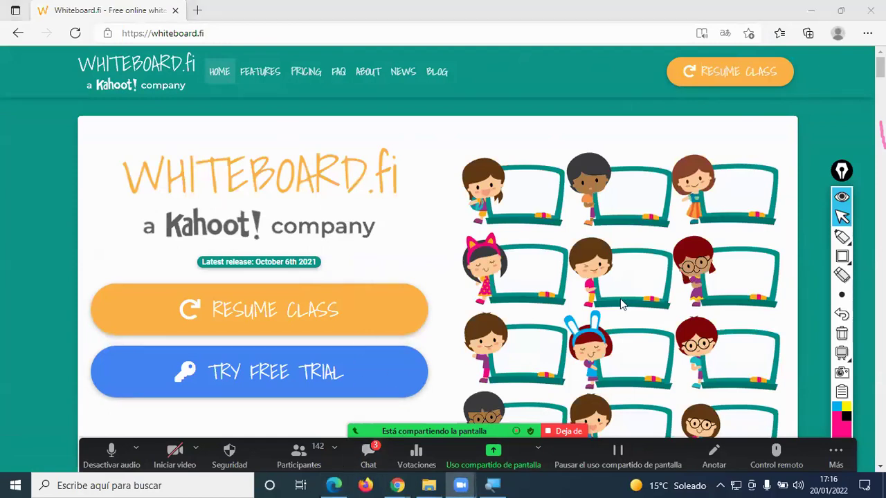
Check the meeting chat for questions, look over the Whiteboard.fi home page, and switch back to the room in Chrome.
key(alt+h)
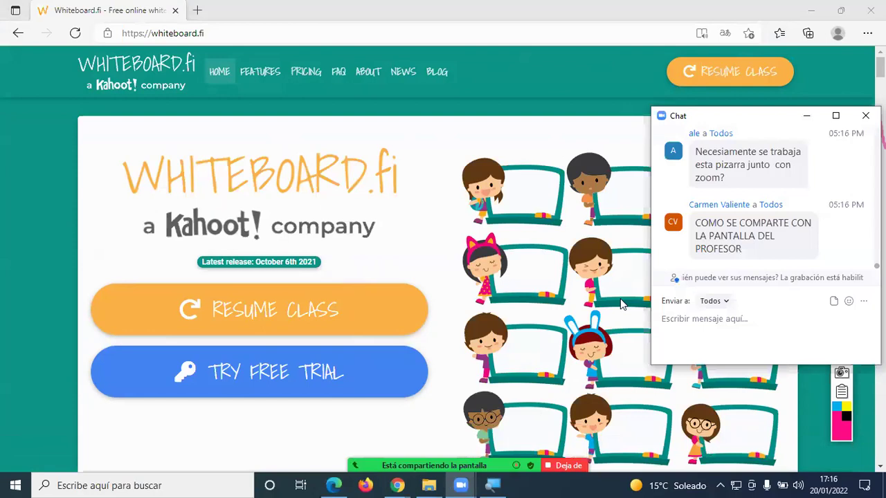
click(865, 116)
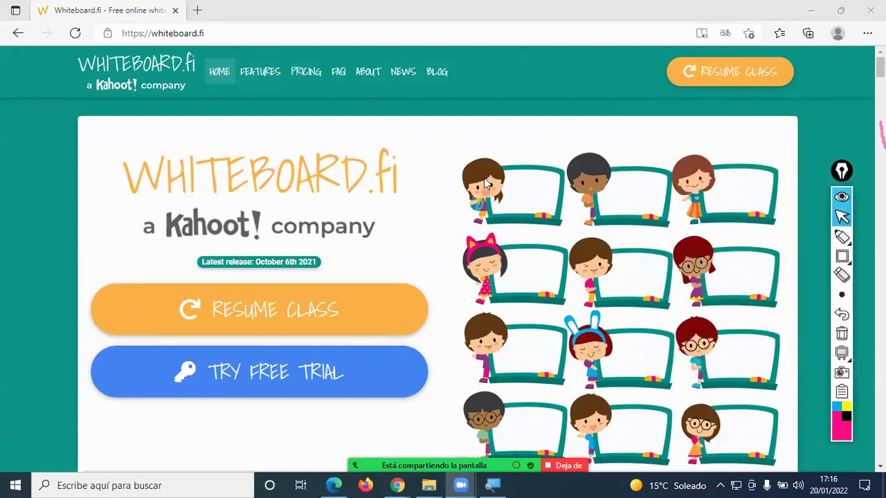
scroll(485, 182, down, 10)
scroll(493, 182, up, 3)
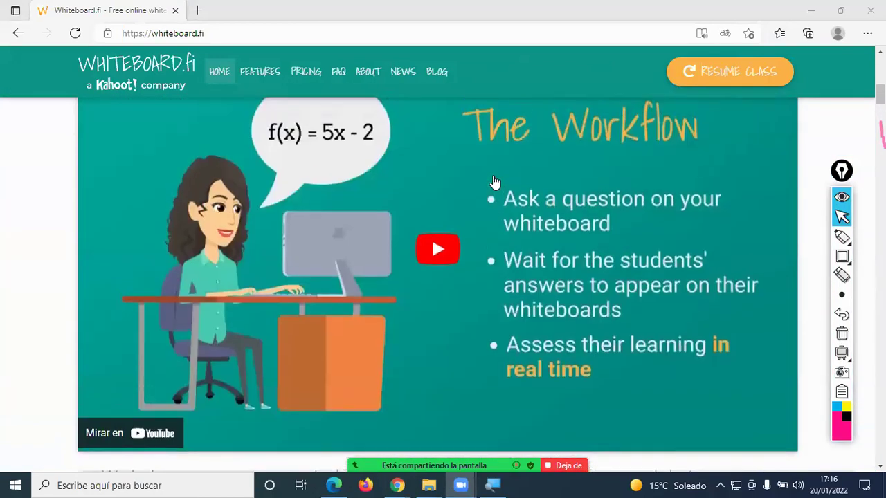
scroll(494, 182, up, 6)
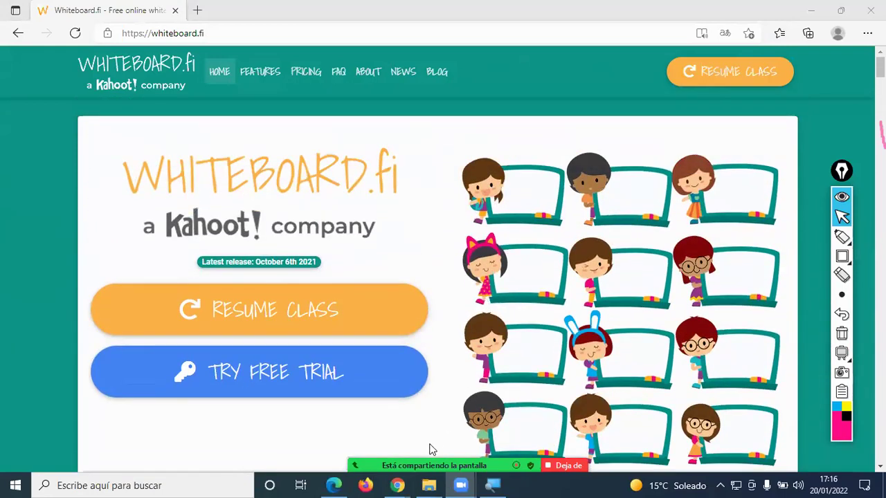
click(391, 434)
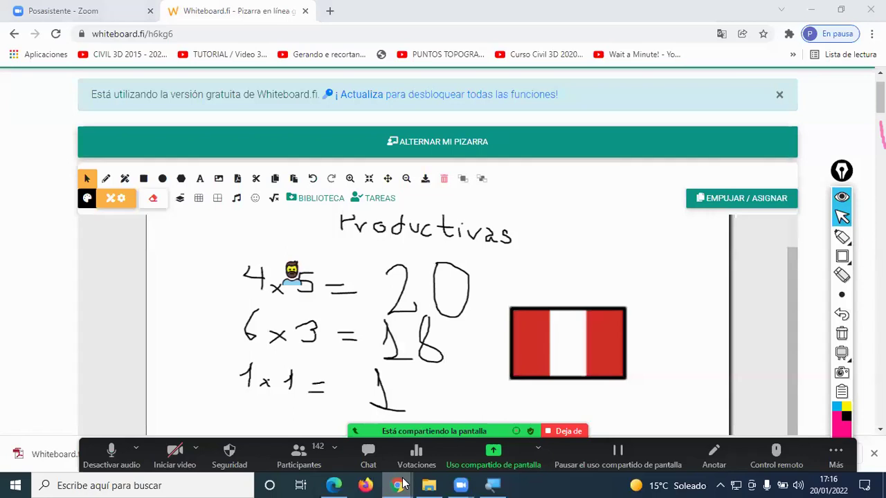
key(ctrl+shift+n)
text(https://whiteboard.fi/h6kg6)
key(Return)
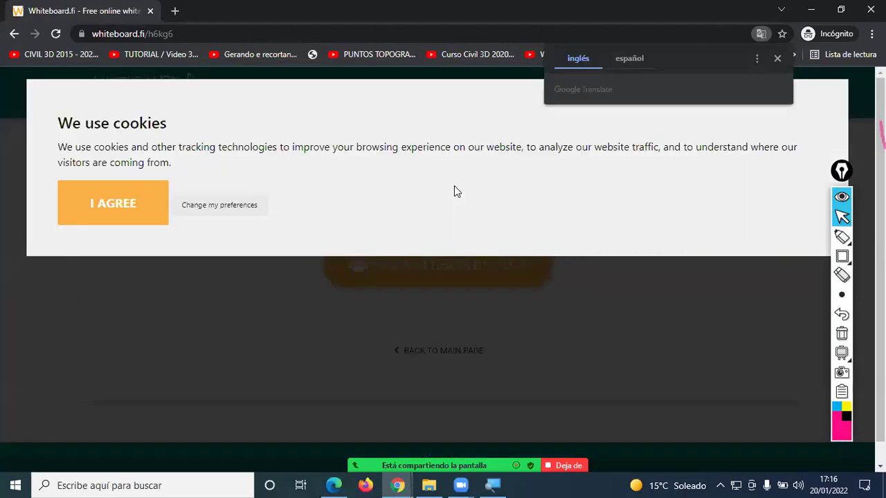
click(109, 201)
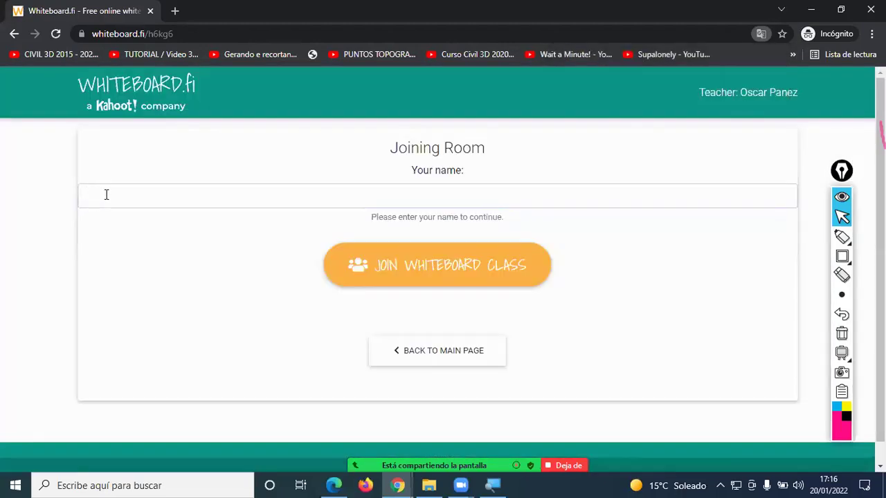
Enter the student's name, join the whiteboard class, and highlight the waiting lobby notice.
click(343, 186)
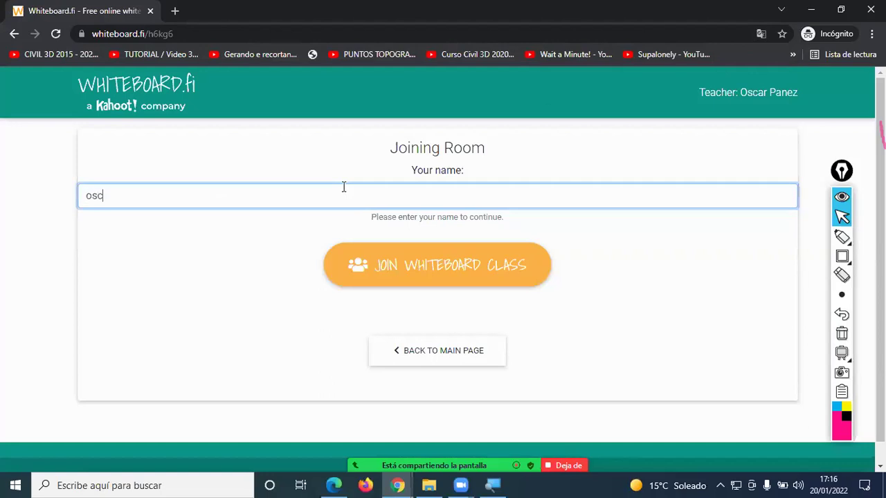
click(424, 259)
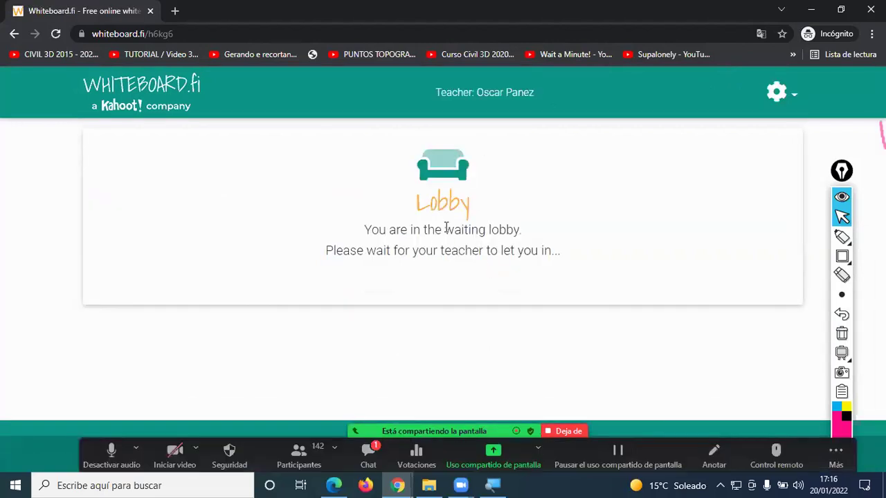
drag(533, 235, 348, 233)
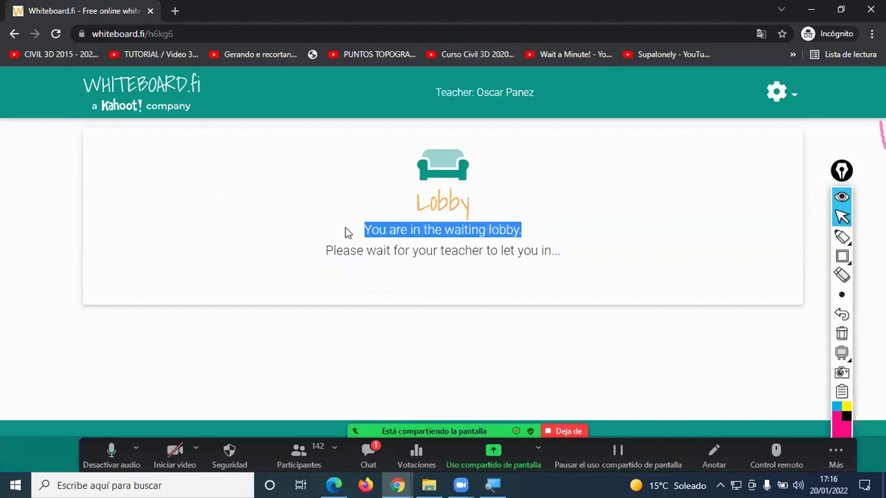
Switch to the teacher's Chrome window and accept the student waiting in the lobby.
click(397, 485)
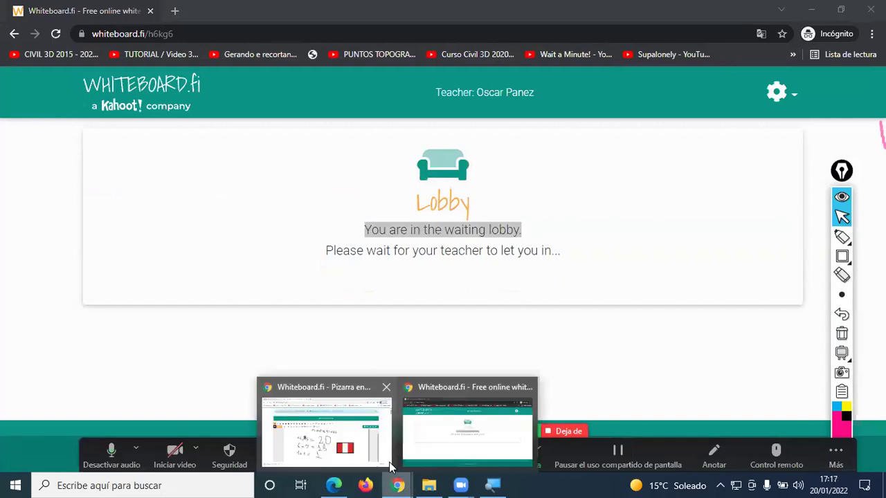
click(327, 435)
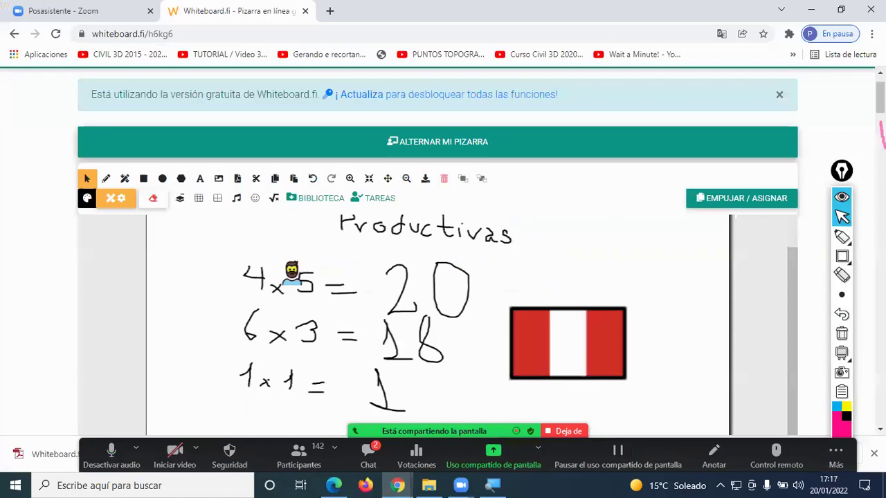
scroll(575, 247, down, 5)
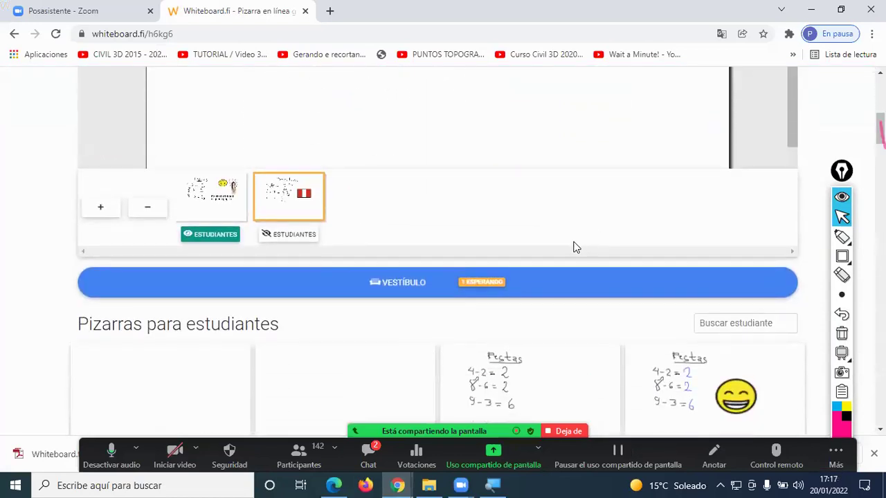
click(488, 282)
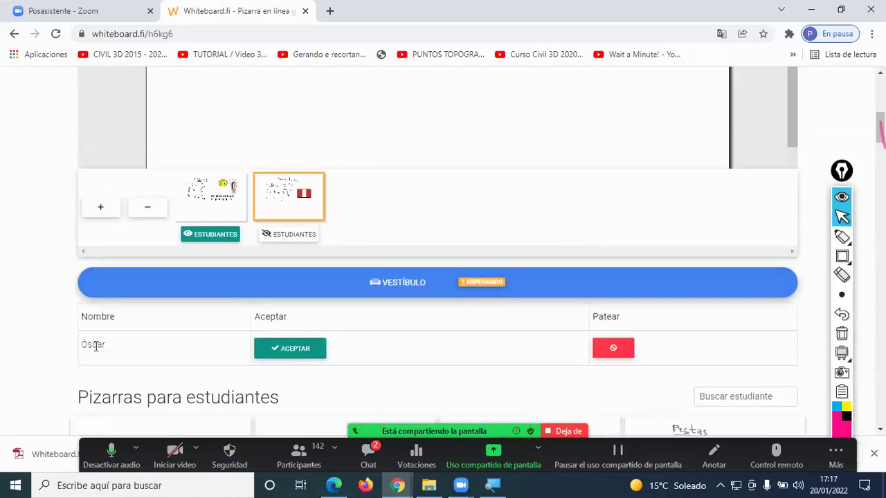
click(292, 350)
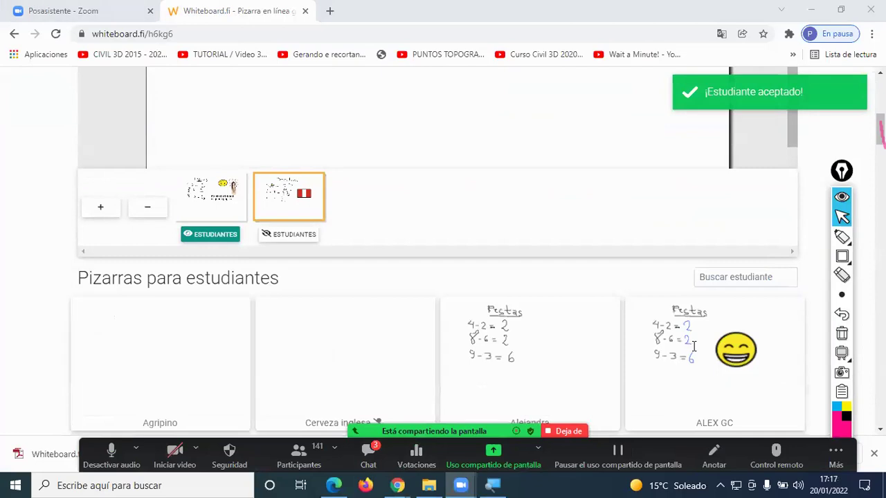
In the student's incognito window, draw a freehand wavy stroke on the blank board and show the teacher's whiteboard.
mouse_move(396, 484)
click(426, 447)
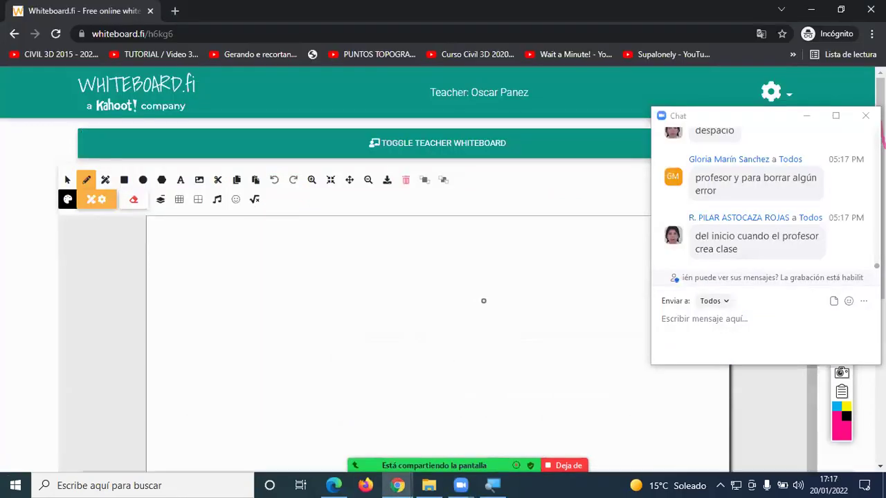
click(865, 115)
mouse_move(263, 277)
mouse_down()
mouse_move(277, 274)
mouse_move(325, 324)
mouse_up()
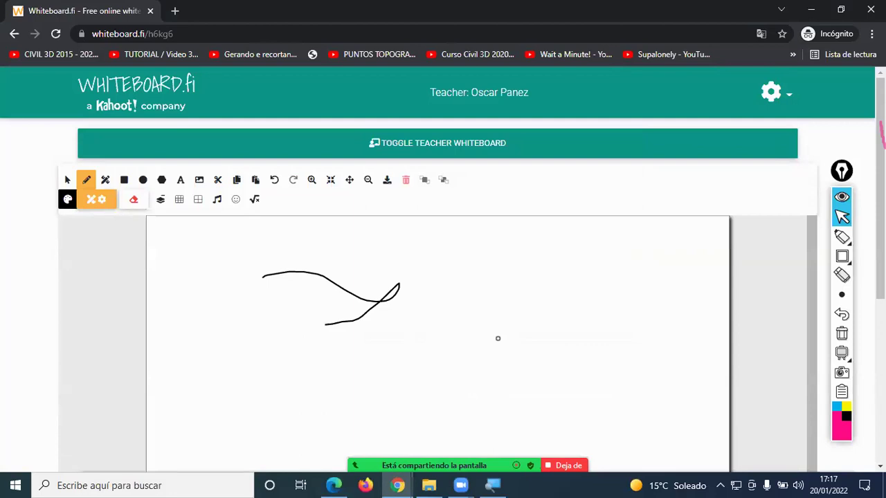
key(Escape)
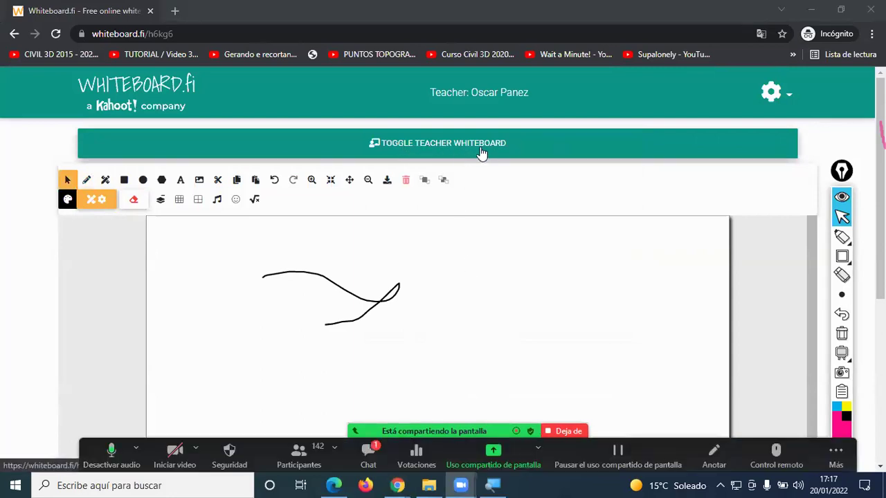
click(457, 148)
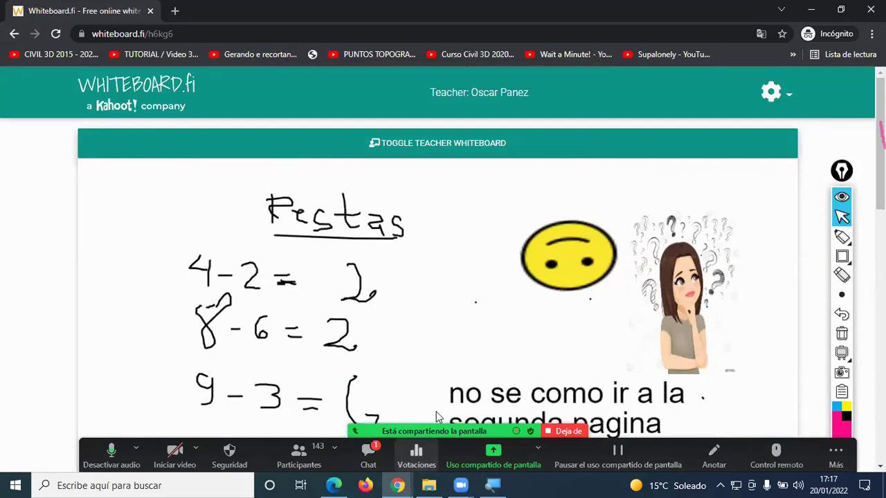
Back in the teacher's window, browse the student boards and open the multiplication exercise with music staves and a snow leopard picture.
click(398, 485)
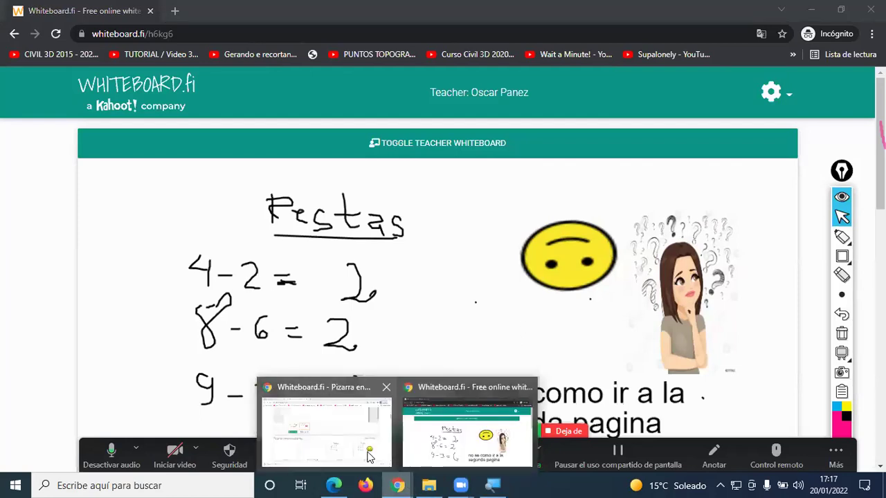
click(368, 450)
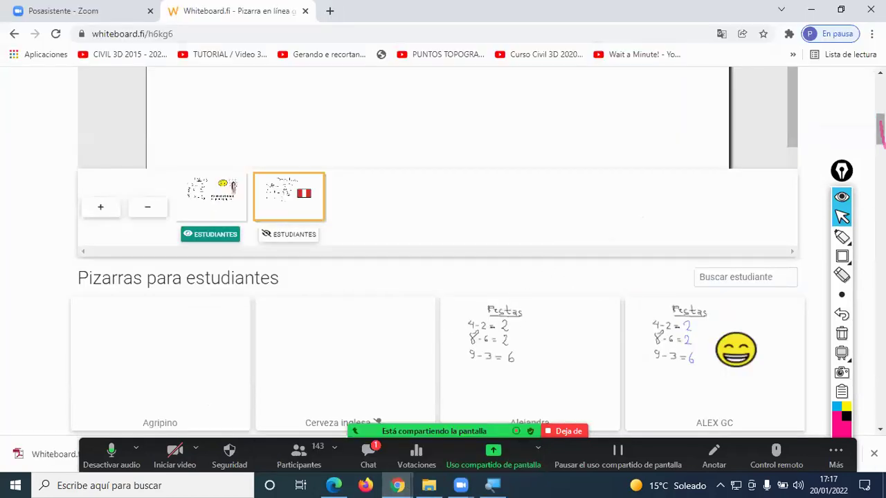
scroll(437, 263, down, 10)
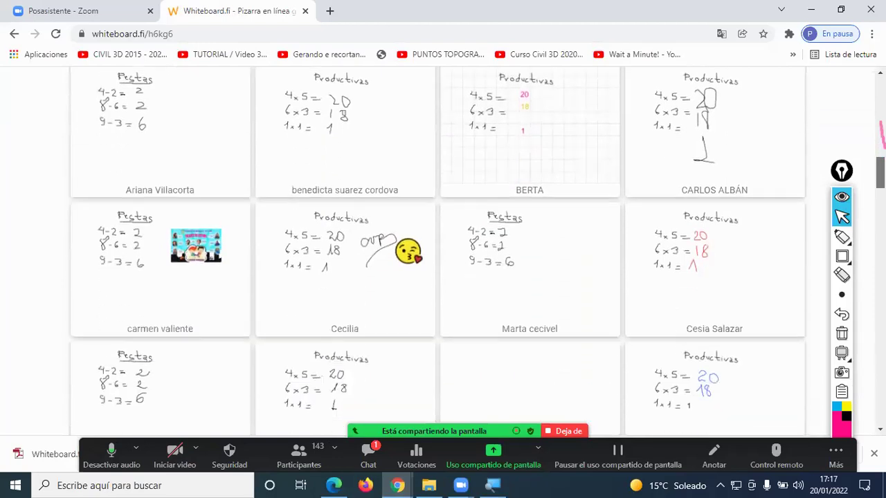
scroll(437, 263, down, 13)
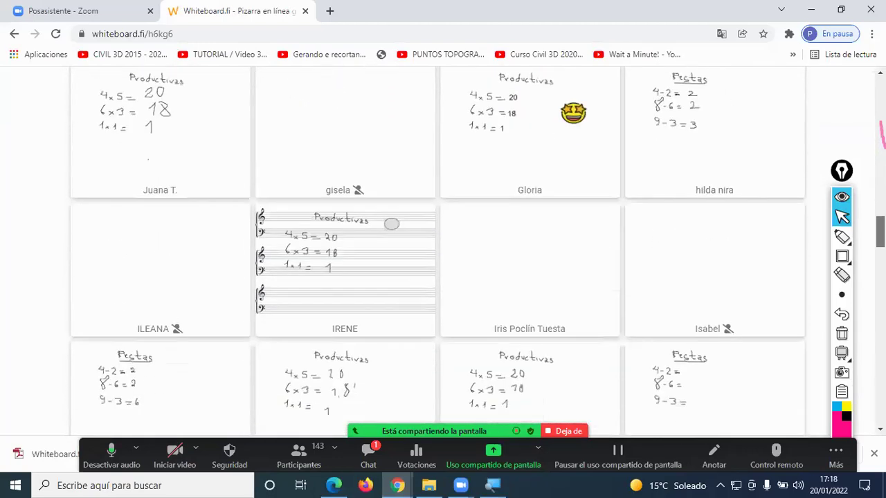
scroll(530, 199, down, 1)
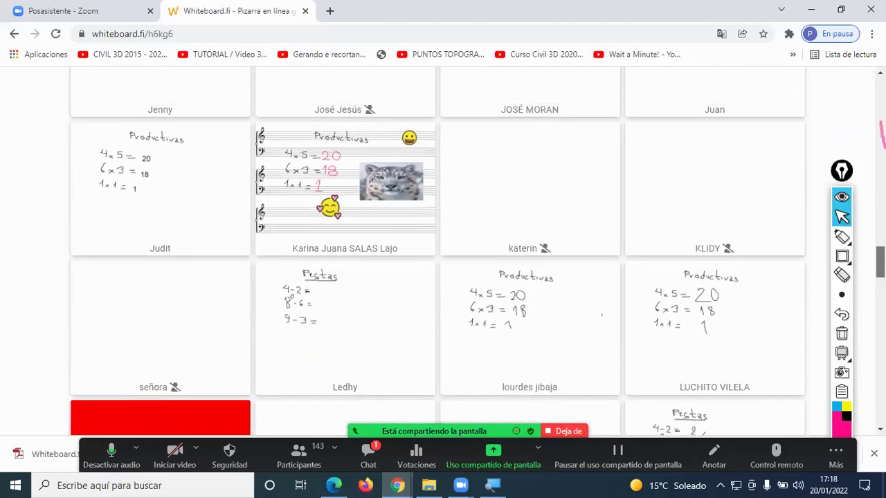
click(336, 190)
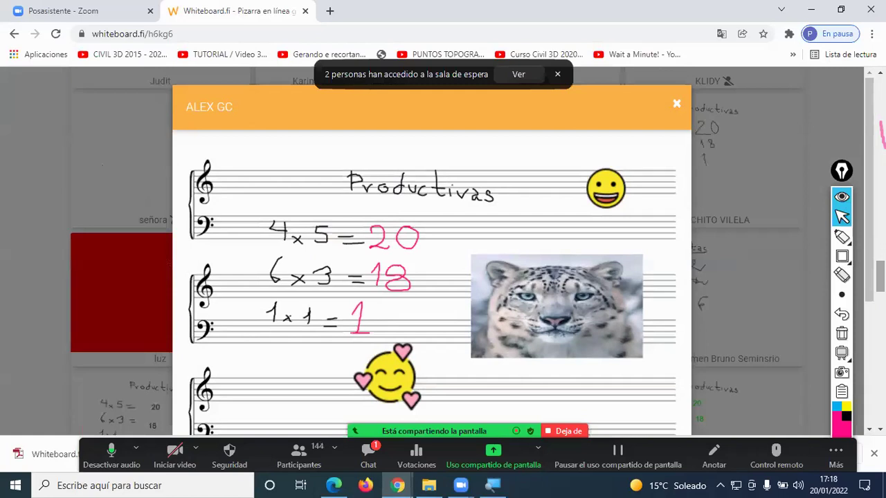
scroll(443, 249, down, 3)
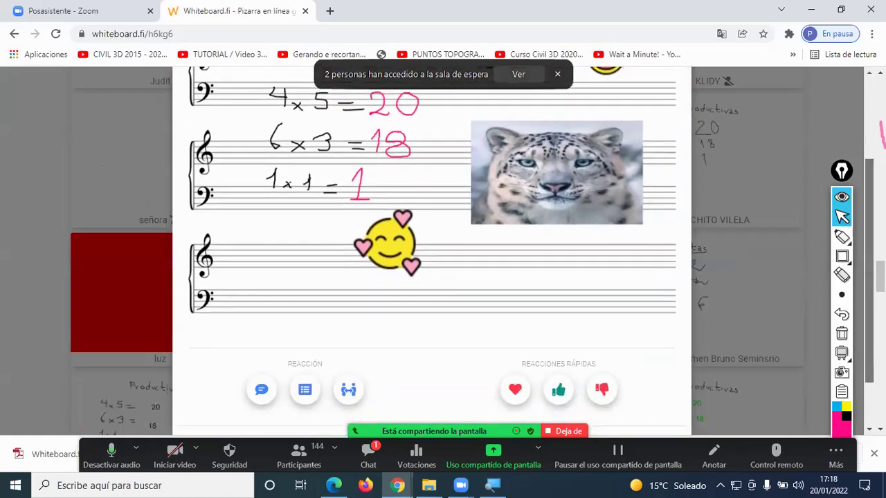
scroll(456, 413, up, 1)
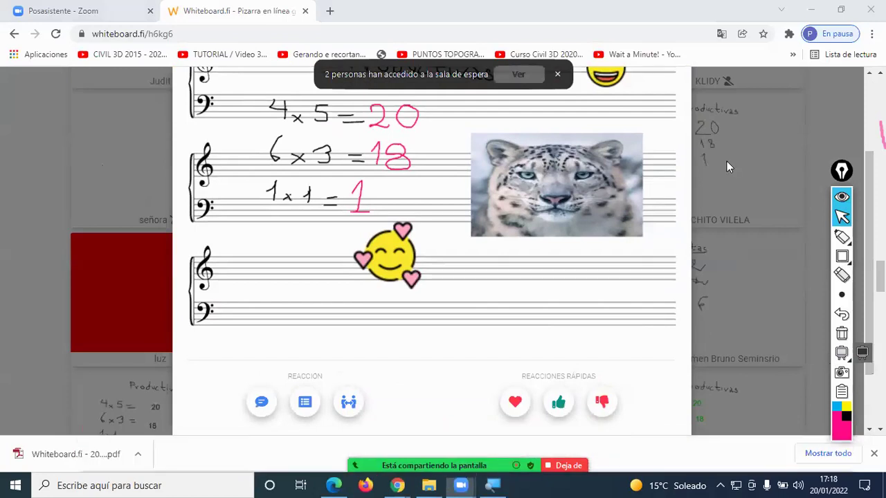
Respond to the Zoom waiting room notice and copy the opened student's board to the teacher's whiteboard.
click(518, 74)
click(764, 117)
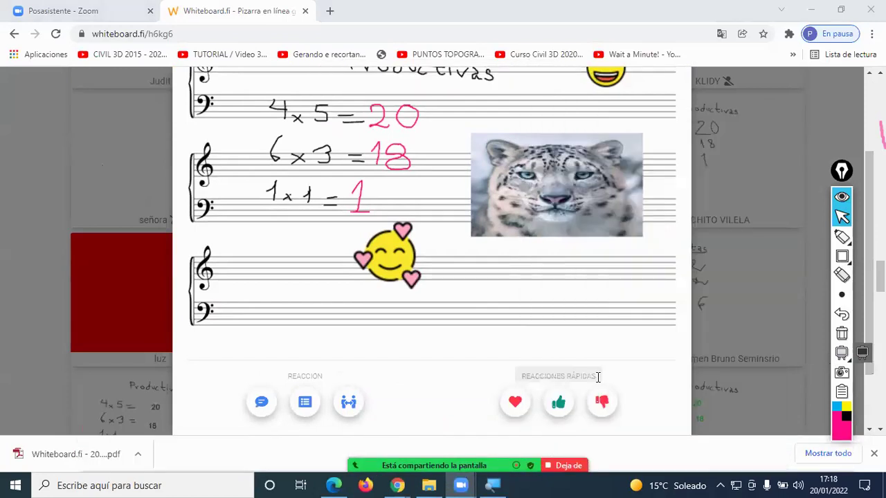
scroll(620, 385, down, 1)
click(573, 393)
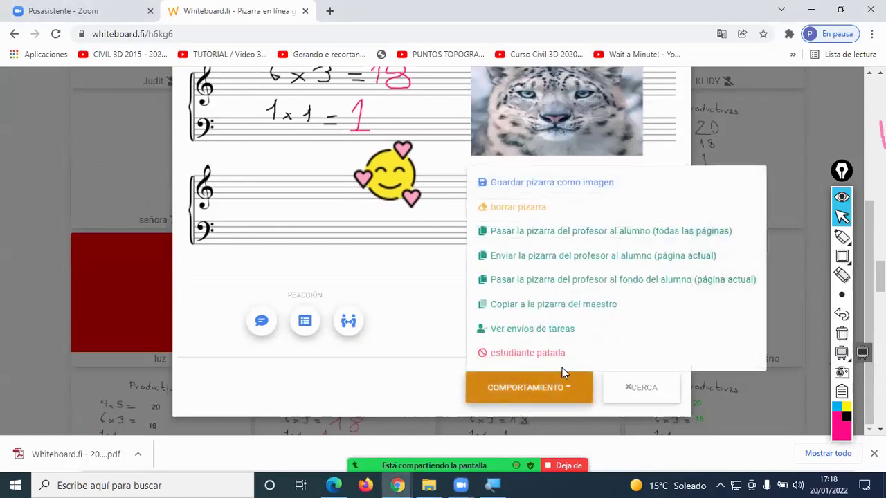
click(562, 311)
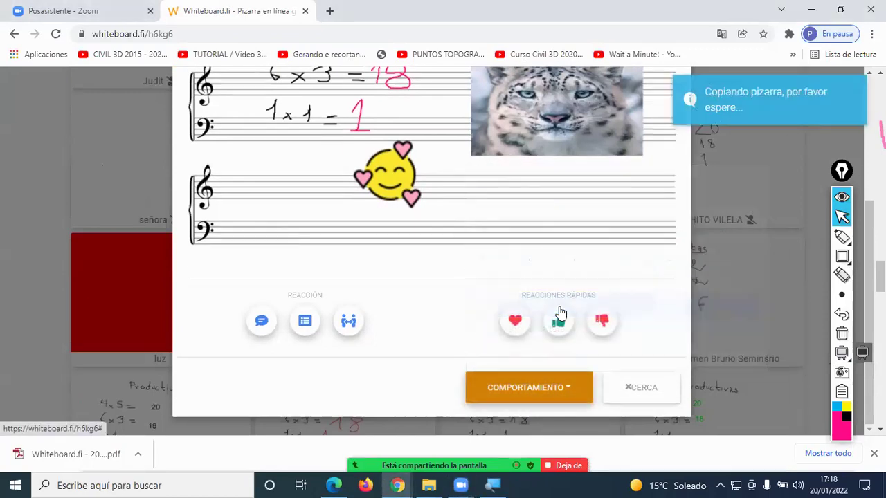
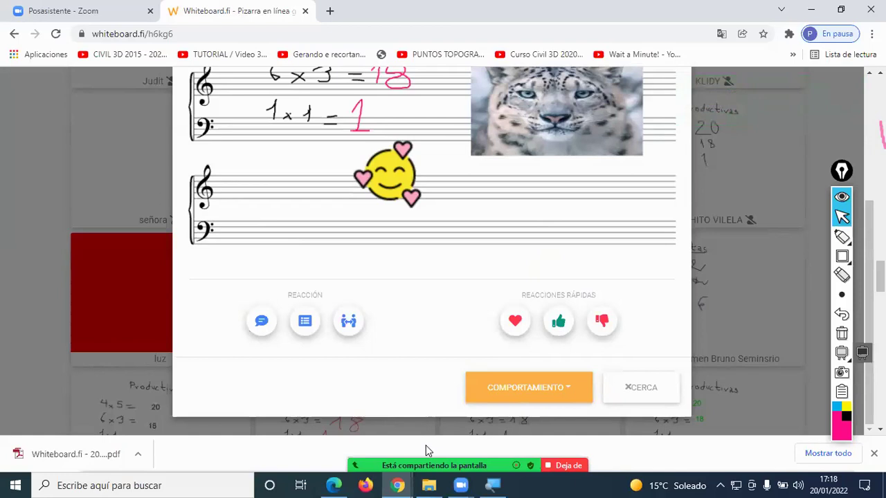
Switch to the student's incognito window and toggle the teacher's whiteboard off and on to check its content.
key(alt+Tab)
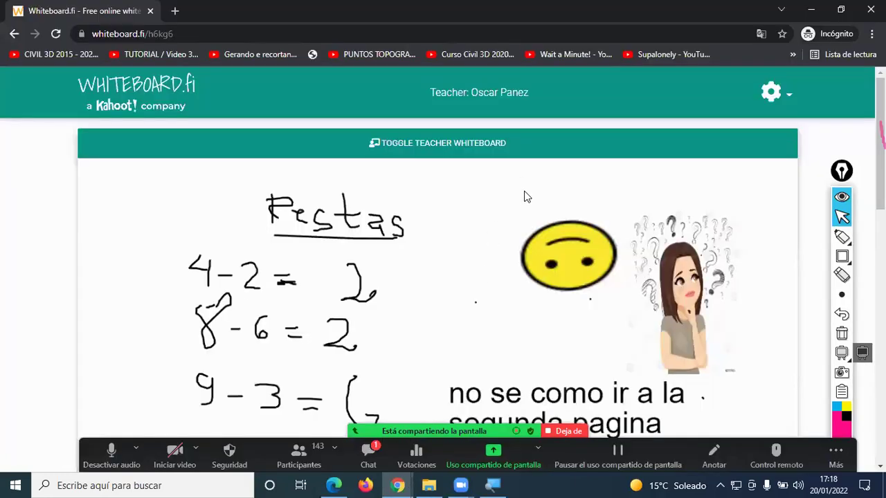
click(462, 148)
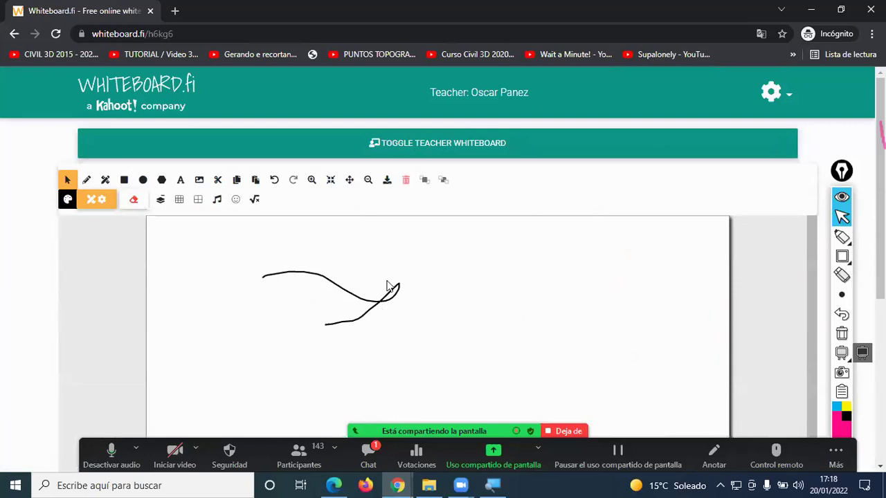
click(443, 143)
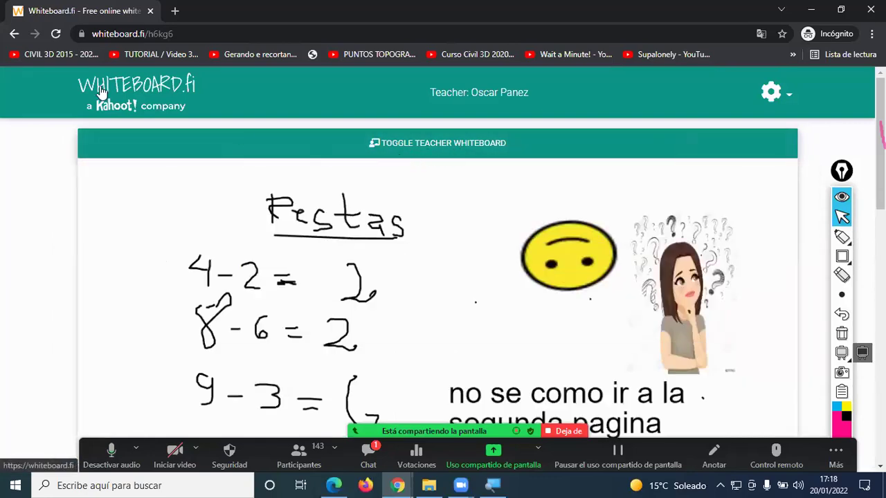
Reload the student's room page, toggle the teacher's whiteboard back into view, and look over the shown page.
click(57, 34)
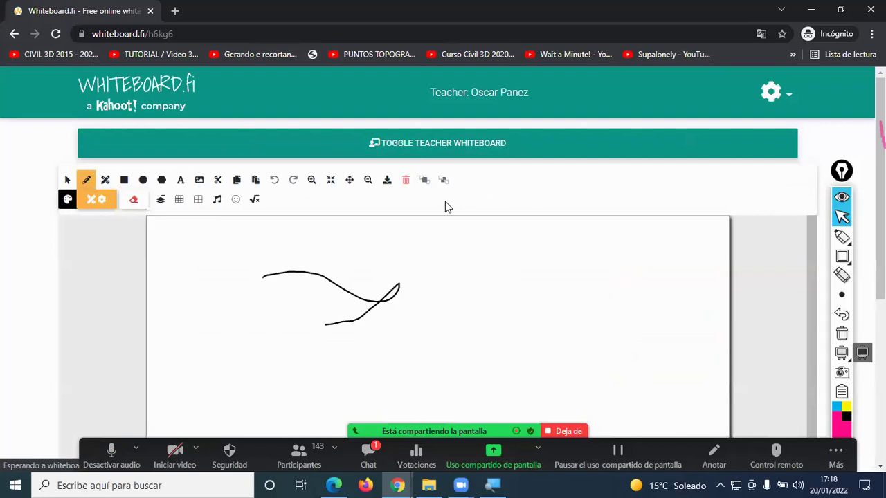
click(446, 154)
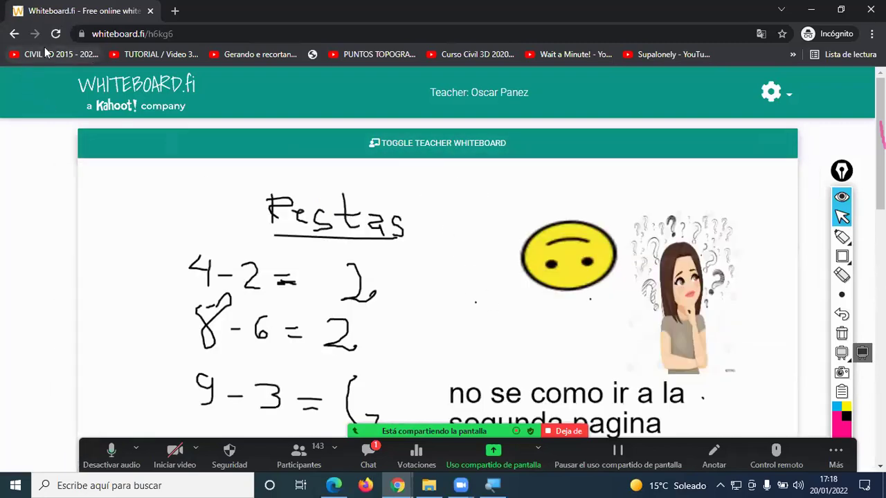
click(188, 150)
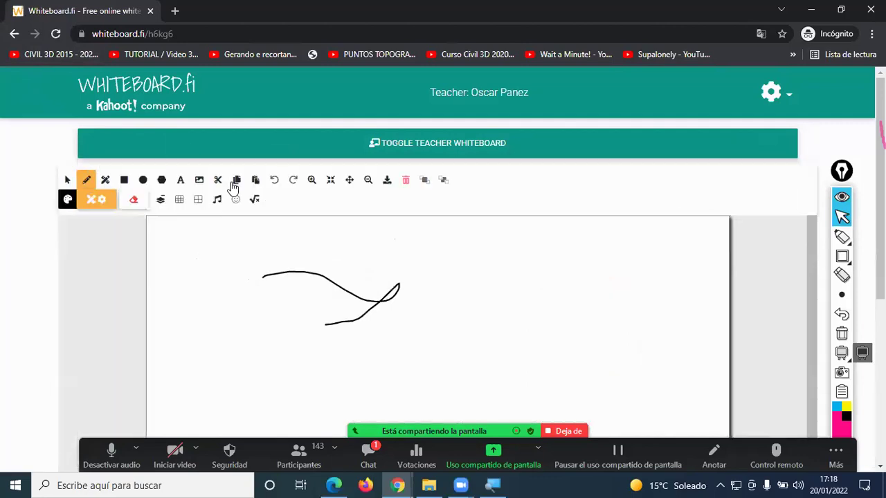
click(443, 149)
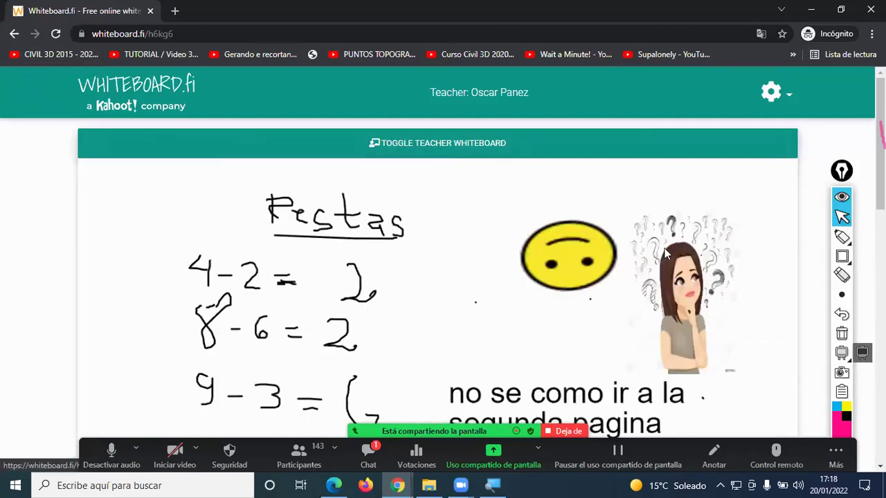
scroll(856, 259, down, 2)
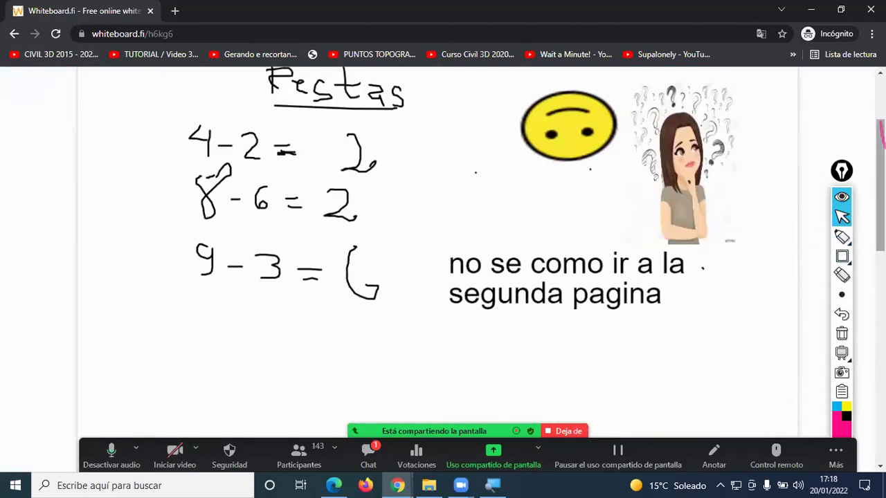
scroll(153, 132, down, 1)
scroll(152, 131, up, 2)
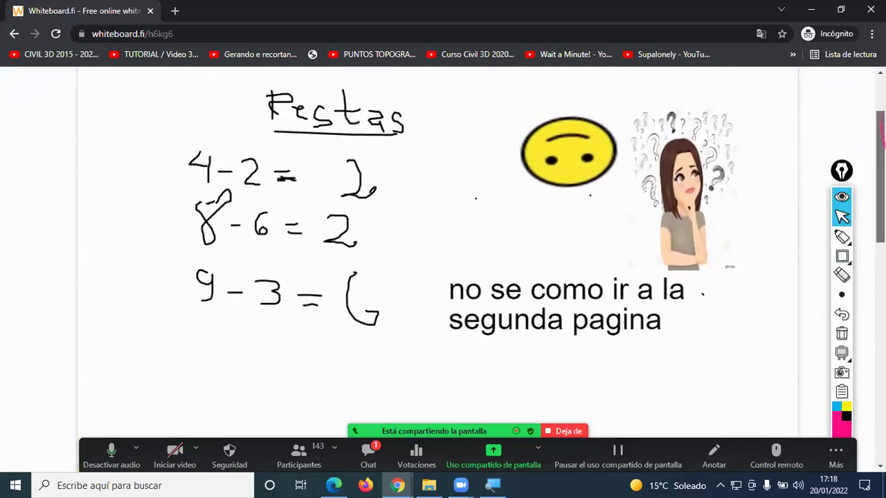
Reload the student's room page and toggle the teacher's whiteboard on and off to check its content.
click(54, 36)
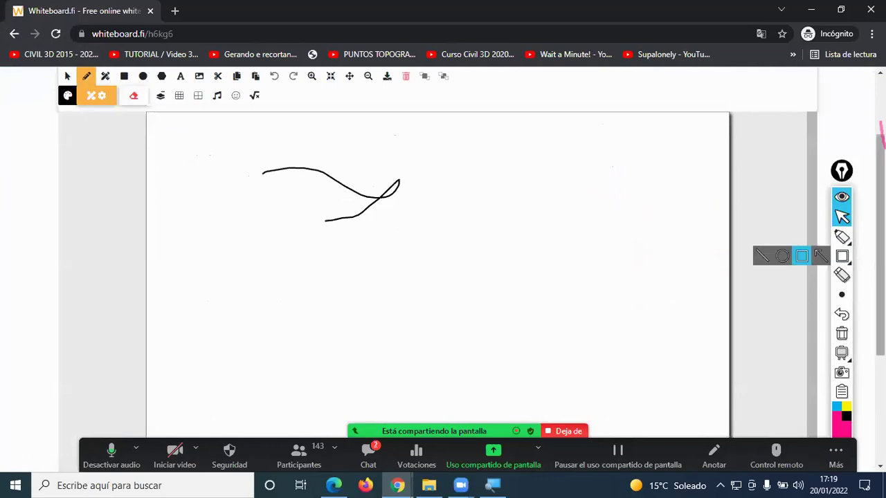
scroll(613, 152, up, 2)
click(462, 127)
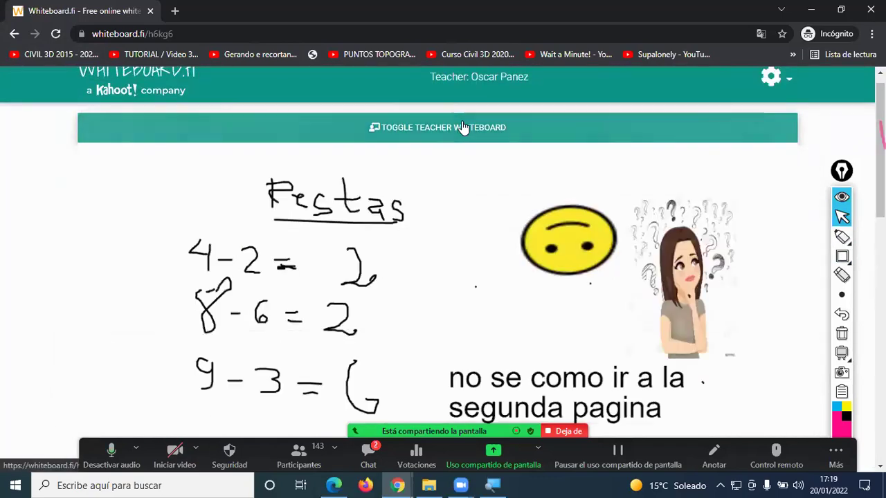
click(462, 127)
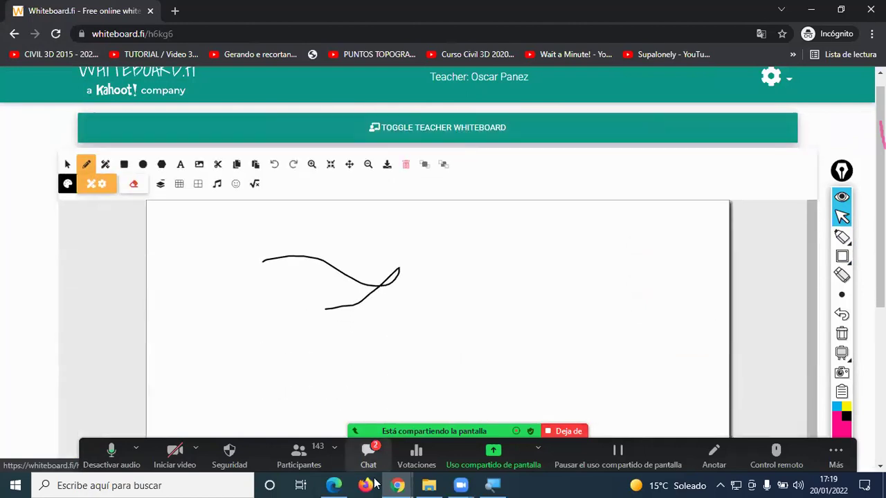
Switch to the teacher's window and copy the opened student's board to the teacher's whiteboard again.
mouse_move(397, 485)
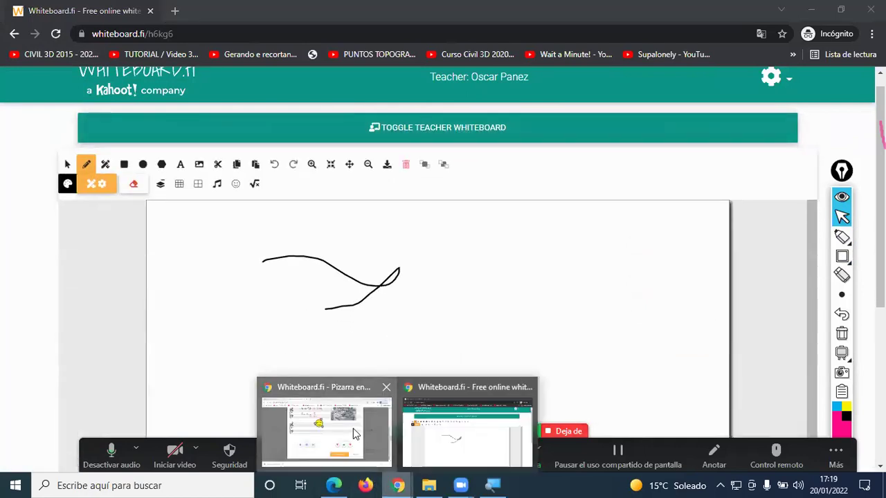
click(353, 433)
click(553, 381)
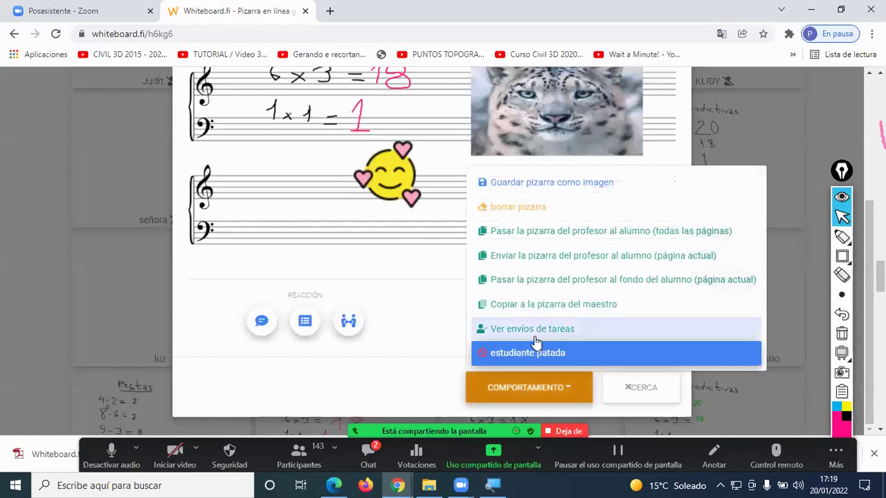
click(562, 311)
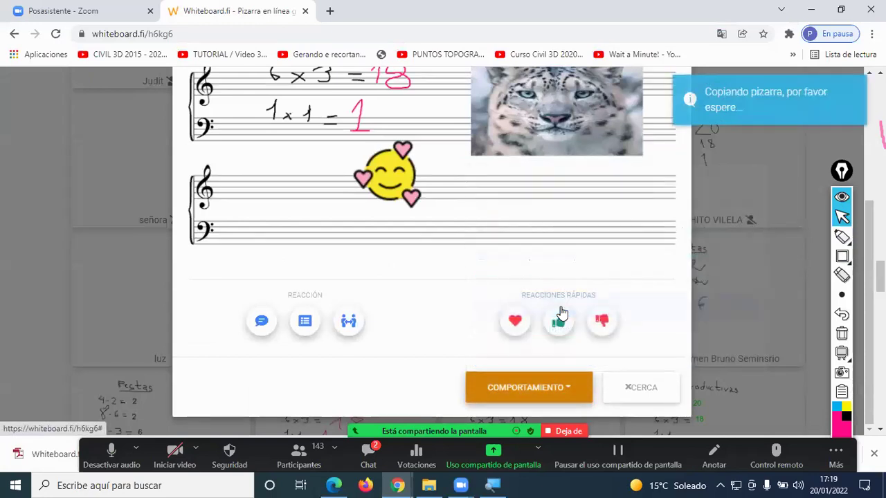
View the opened student's task submissions and close the tasks dialog.
click(544, 382)
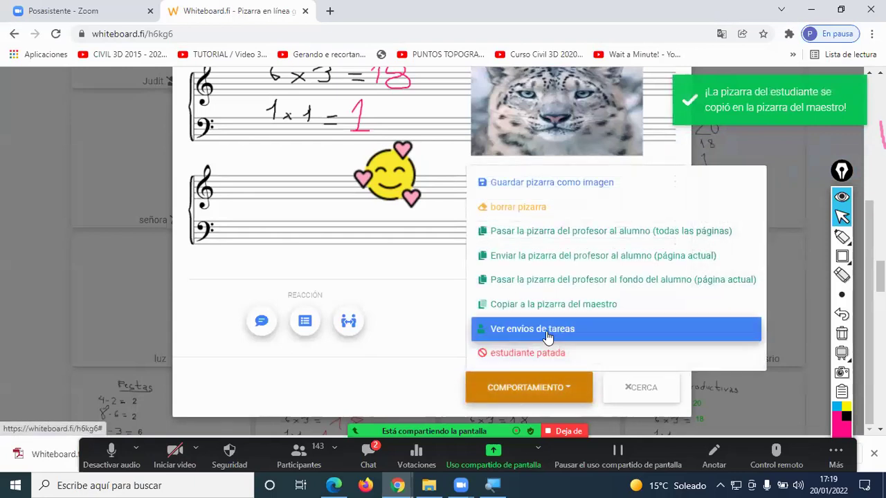
click(547, 330)
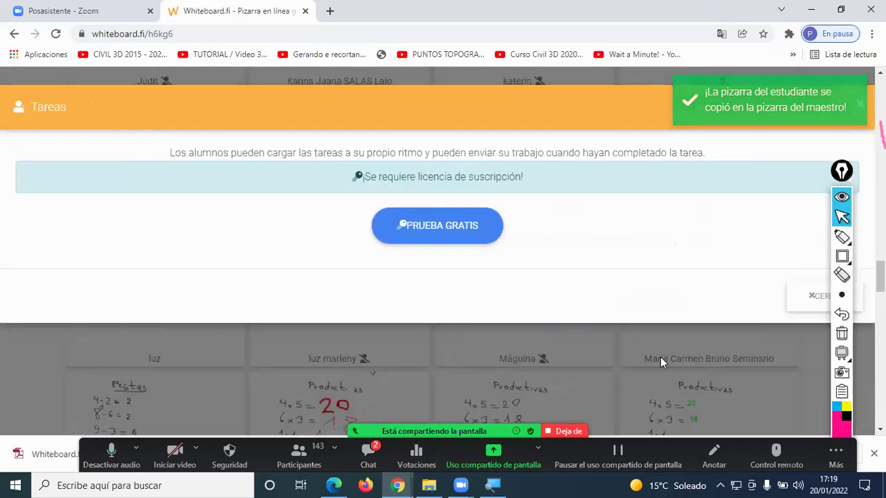
click(660, 357)
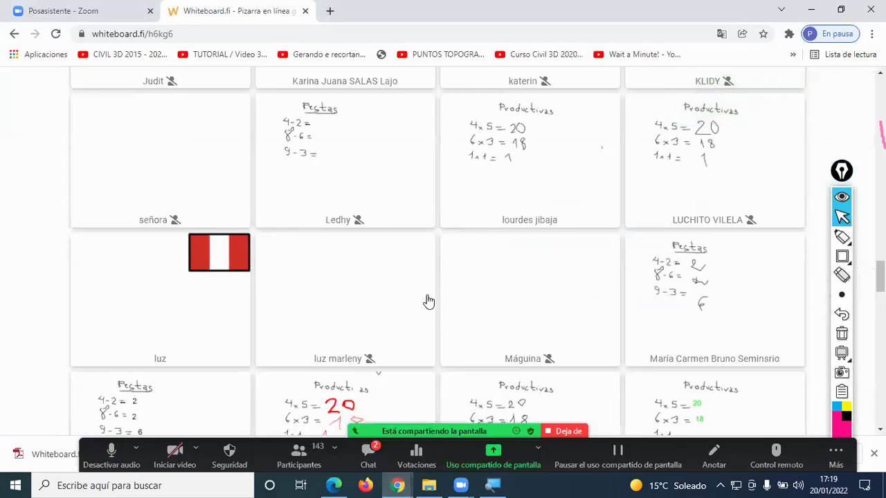
Switch to the student's incognito window, toggle the teacher's whiteboard to check its content, and reload the room page between checks.
click(398, 485)
click(437, 437)
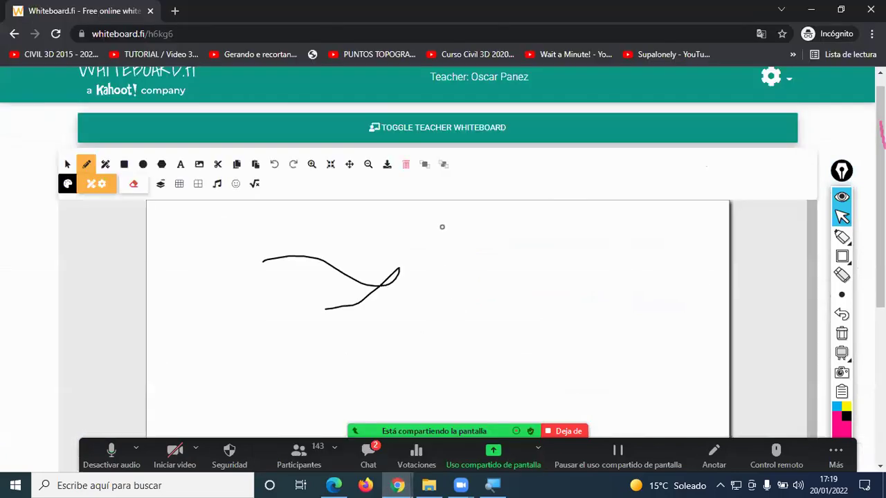
click(463, 138)
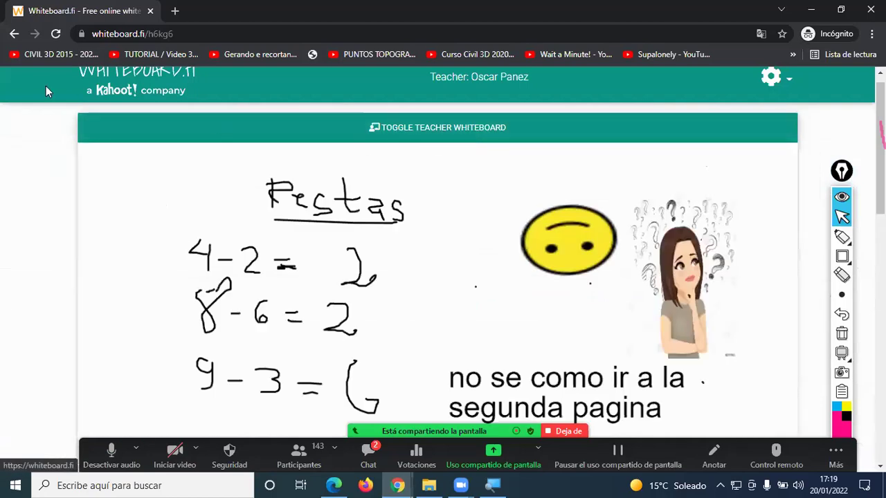
click(56, 34)
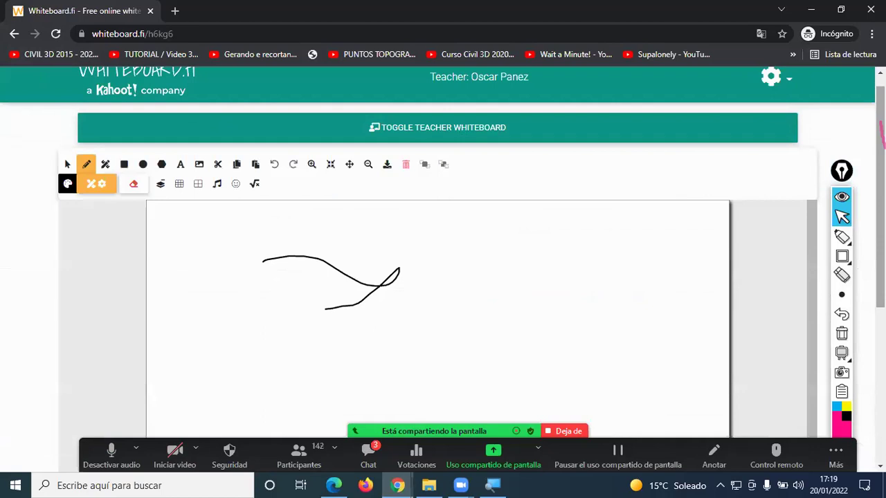
scroll(815, 309, down, 3)
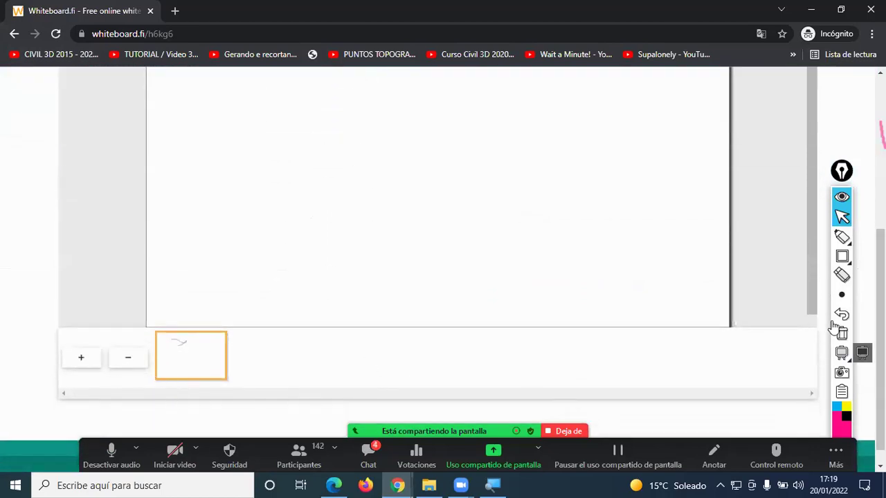
scroll(292, 194, up, 4)
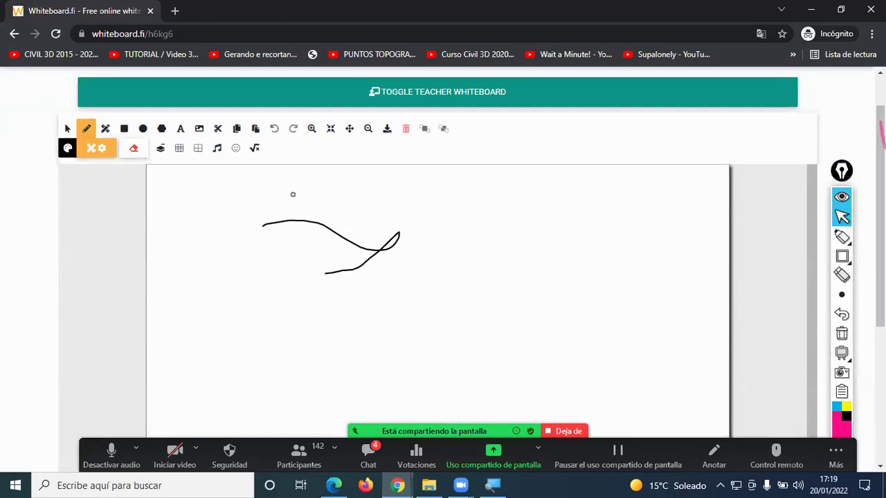
click(396, 92)
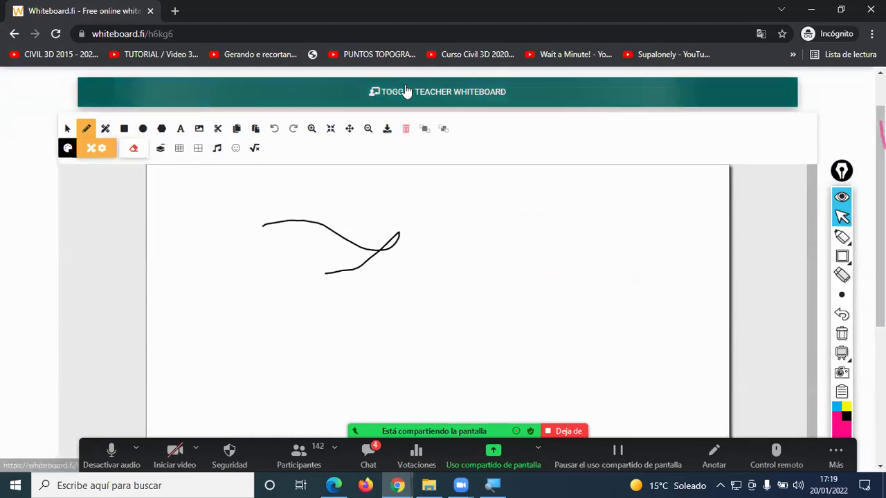
click(56, 35)
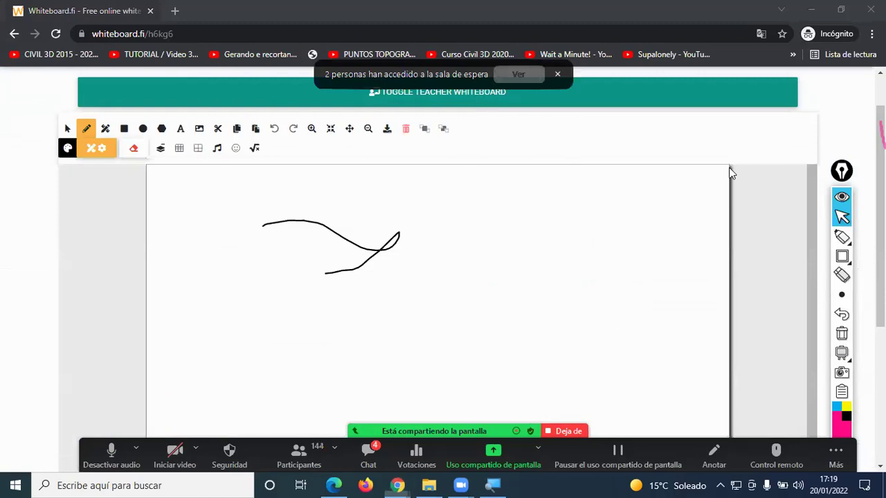
Review the Zoom waiting room in the participants list and close the list.
click(518, 74)
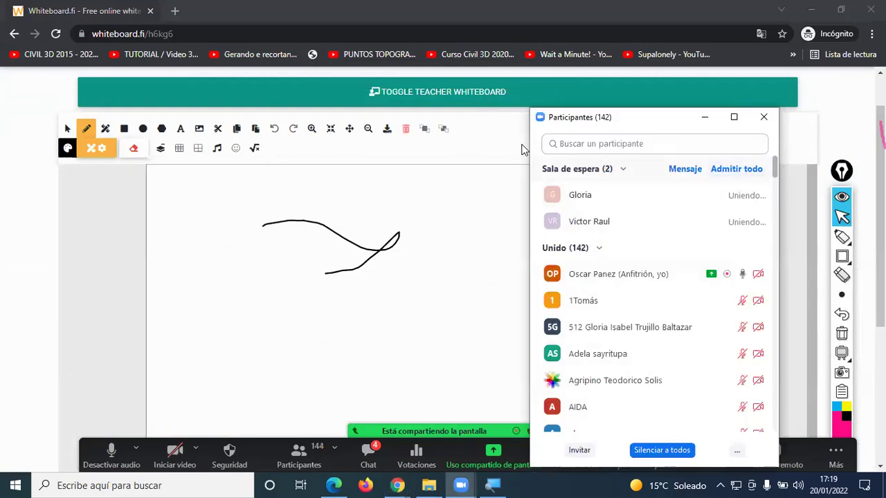
click(484, 97)
click(484, 99)
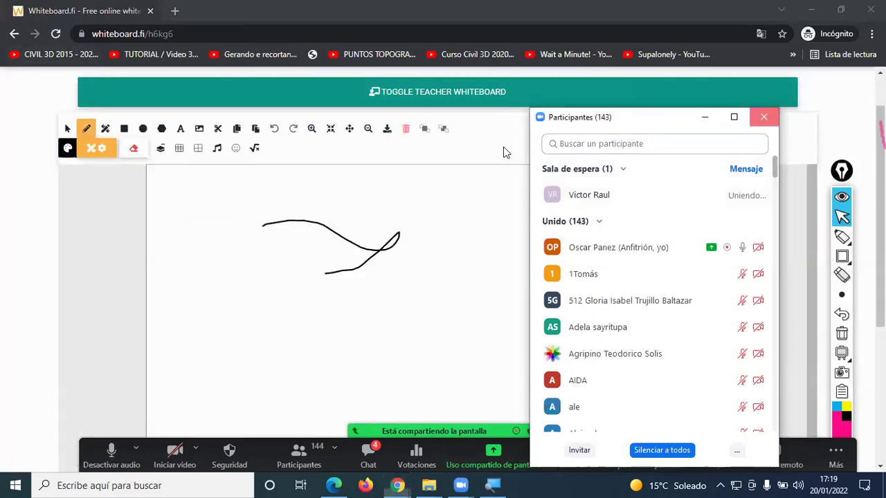
click(713, 153)
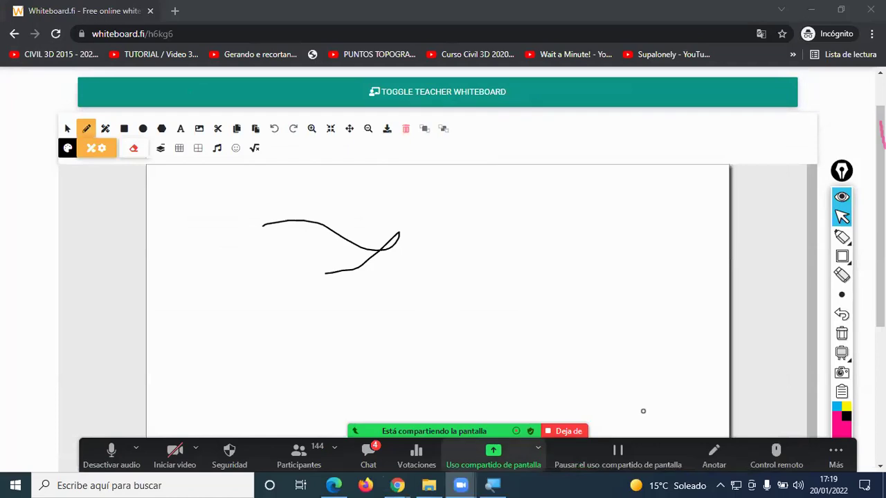
Return to the teacher's window and insert the image partes de la computadora.png on the blank page of the teacher's whiteboard.
mouse_move(396, 484)
click(326, 424)
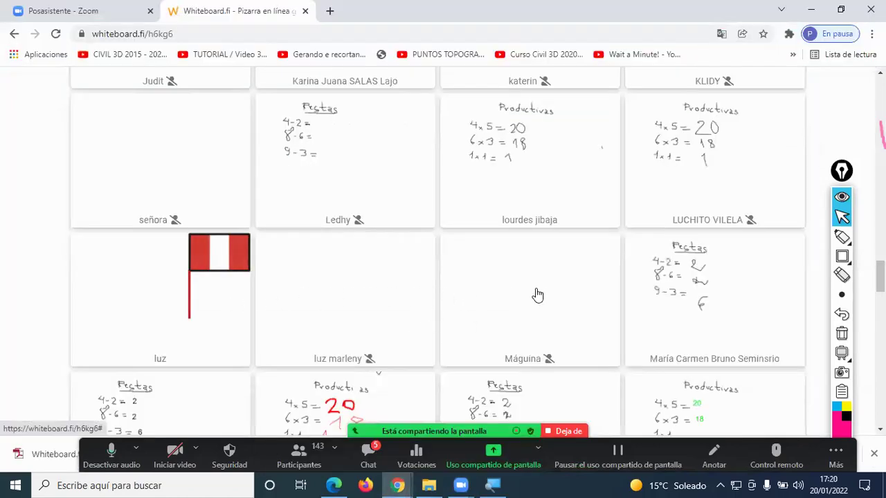
scroll(543, 297, down, 5)
scroll(550, 299, up, 15)
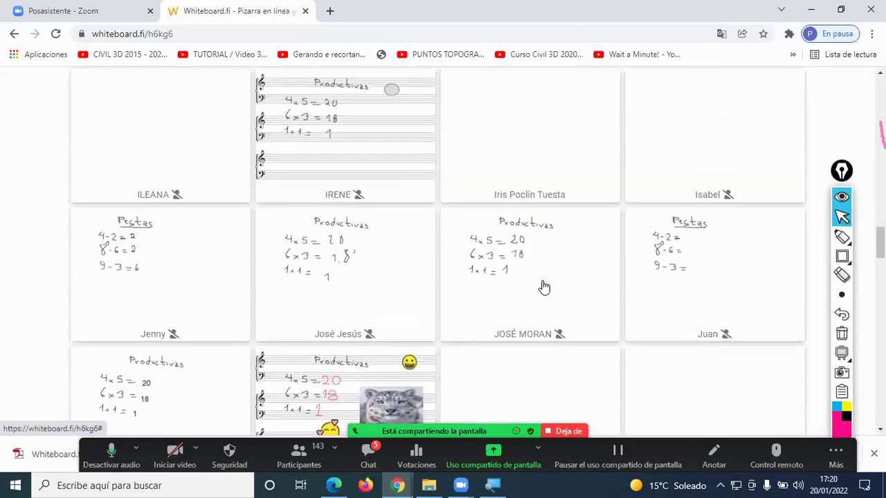
scroll(543, 286, up, 10)
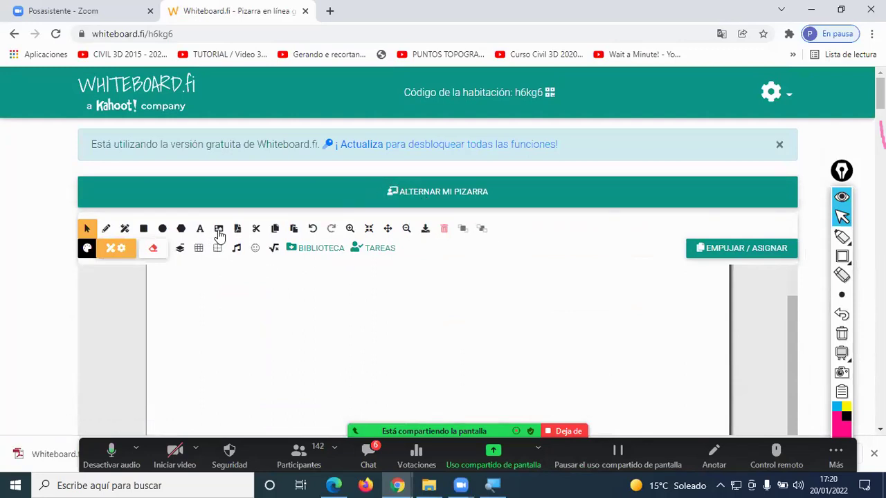
click(396, 484)
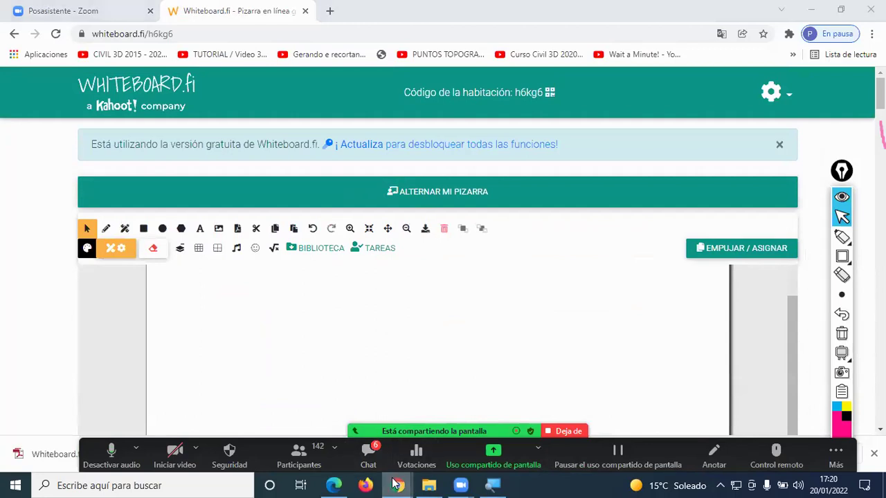
click(352, 443)
click(219, 231)
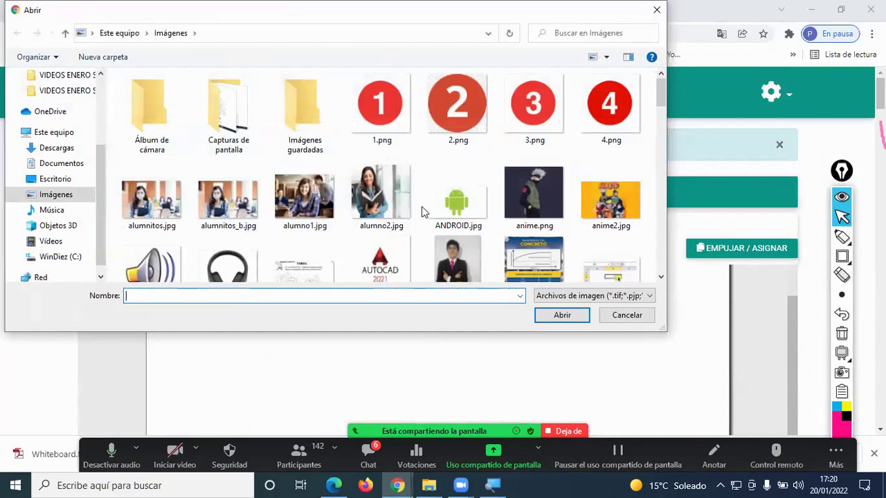
drag(663, 99, 660, 239)
drag(661, 242, 661, 247)
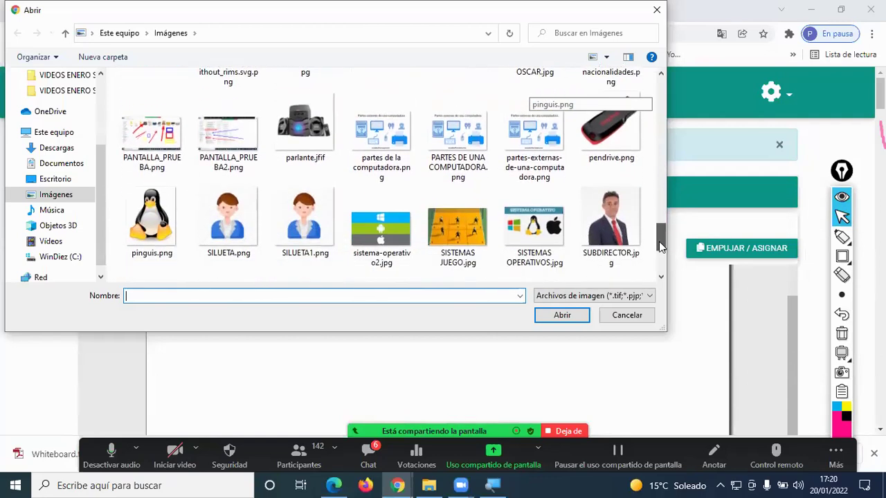
double_click(381, 139)
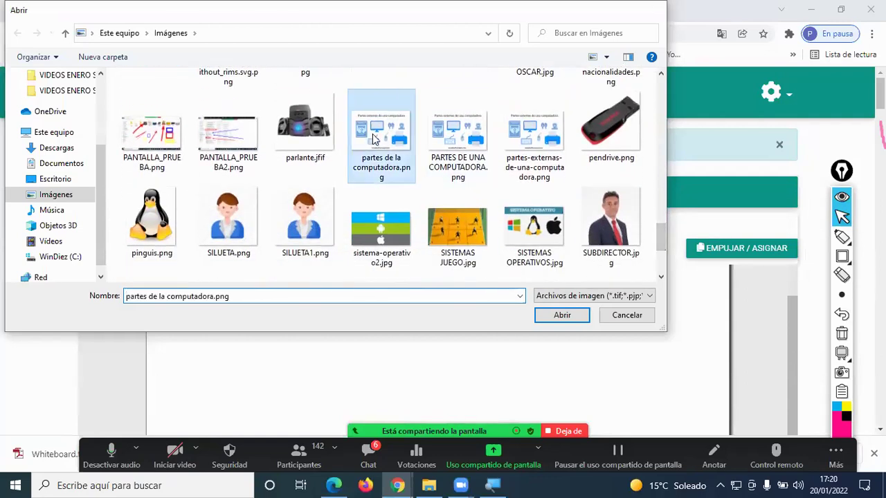
Shrink the computer parts image and move it down to leave free space above its title, then deselect it.
scroll(709, 300, down, 1)
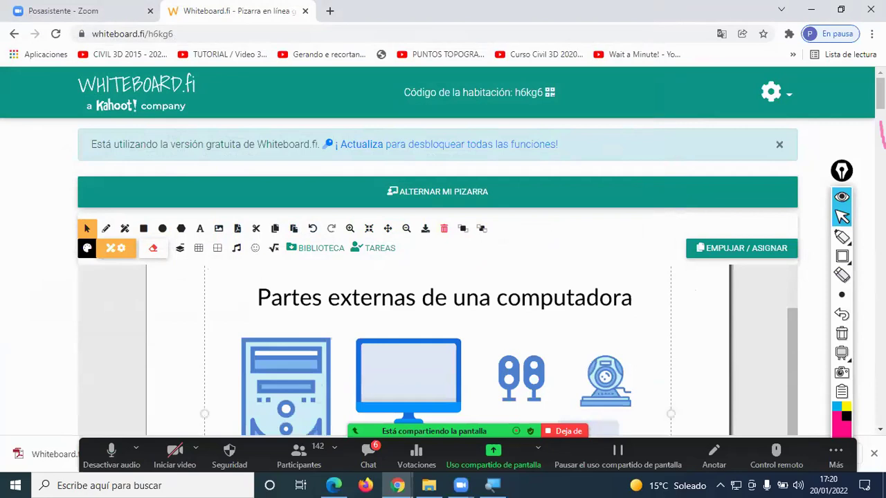
scroll(709, 162, down, 4)
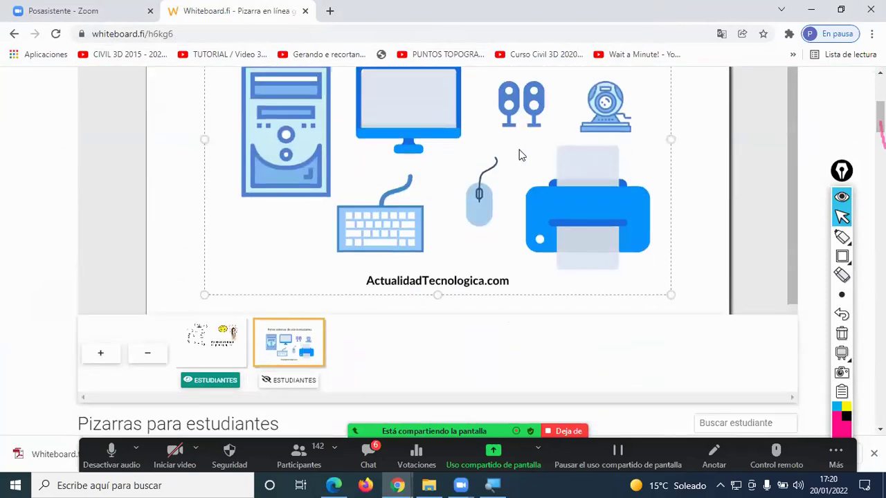
scroll(522, 154, up, 4)
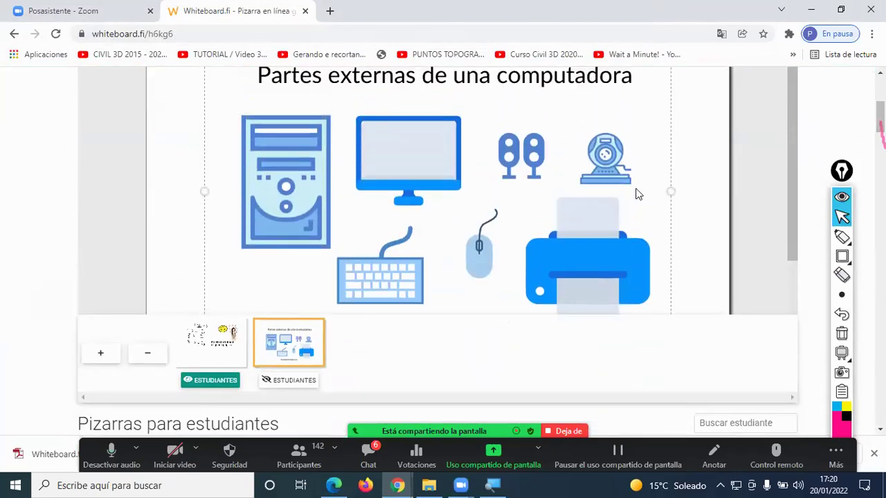
scroll(796, 215, down, 5)
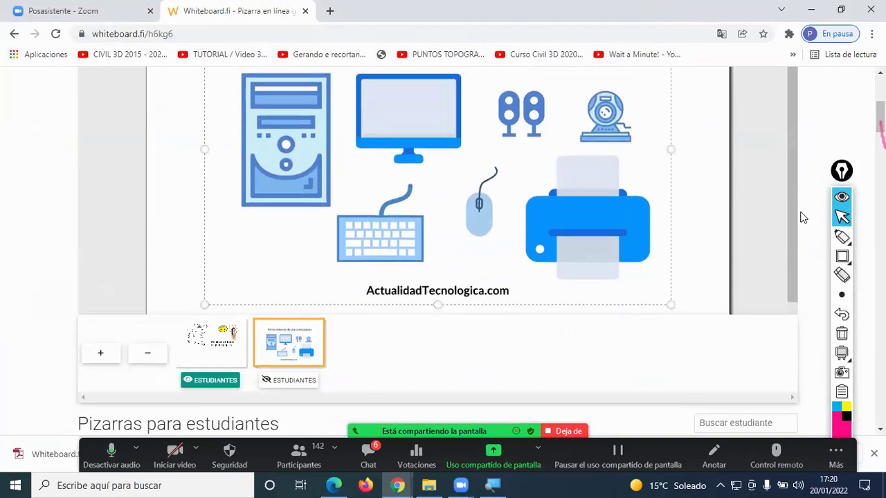
drag(669, 282, 621, 257)
drag(460, 200, 486, 237)
scroll(796, 216, up, 5)
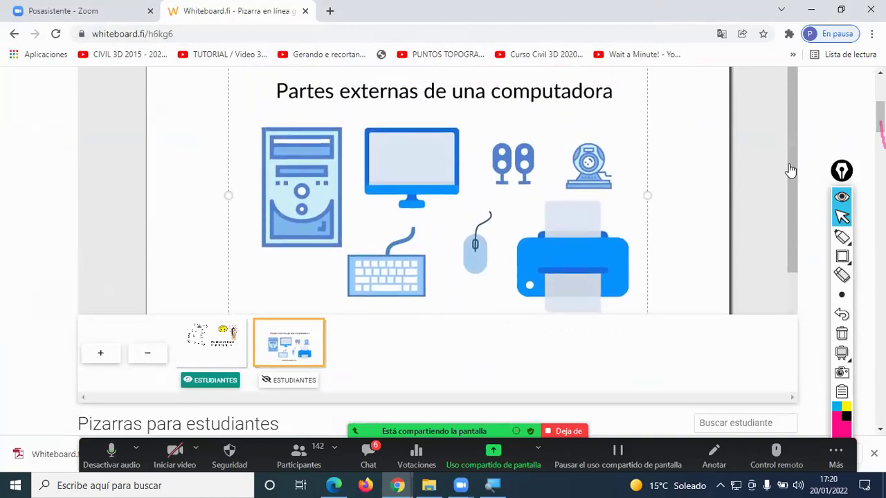
scroll(341, 199, up, 5)
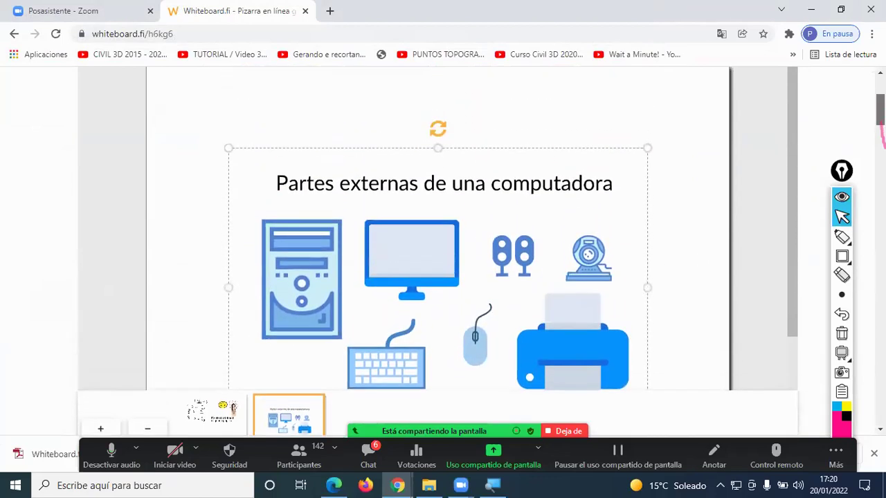
click(228, 116)
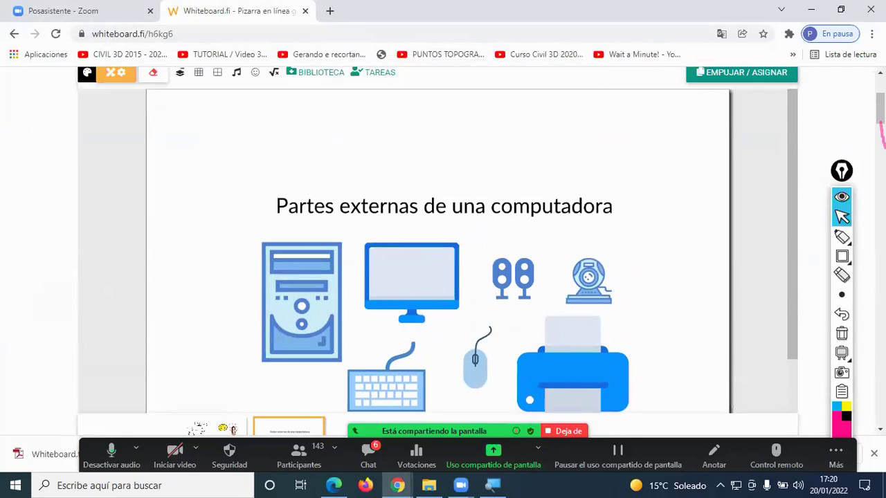
Add the text "Completar las partes de la computadora" in the free space above the computer parts image.
scroll(214, 267, up, 3)
click(200, 231)
click(221, 324)
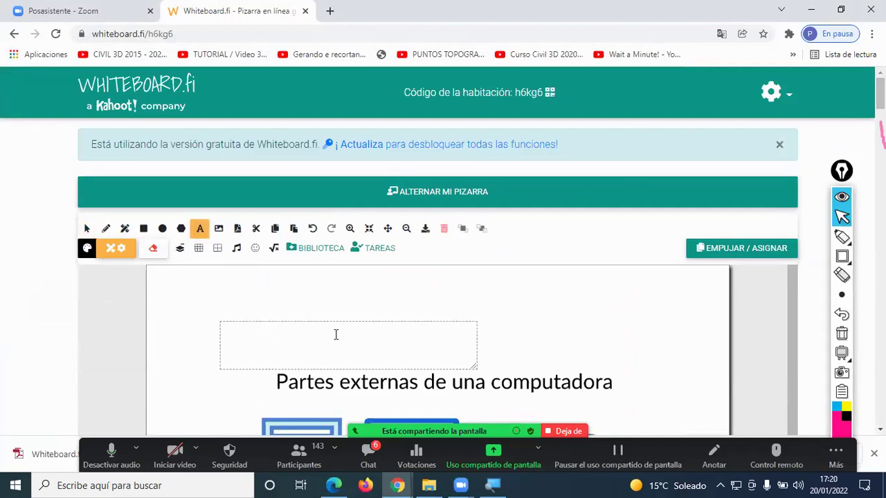
text(cOMPLETAR)
key(BackSpace)
key(BackSpace)
key(BackSpace)
key(BackSpace)
key(BackSpace)
key(BackSpace)
key(BackSpace)
key(BackSpace)
key(BackSpace)
text(Completar)
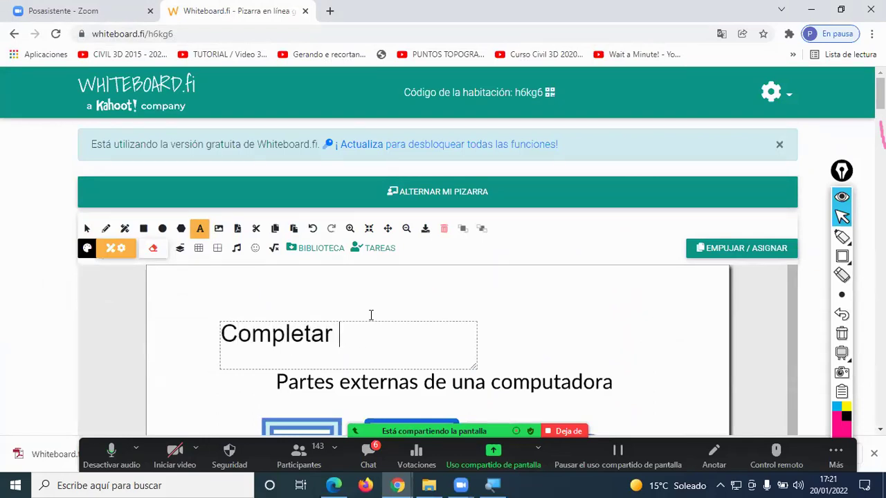
text( laspartes)
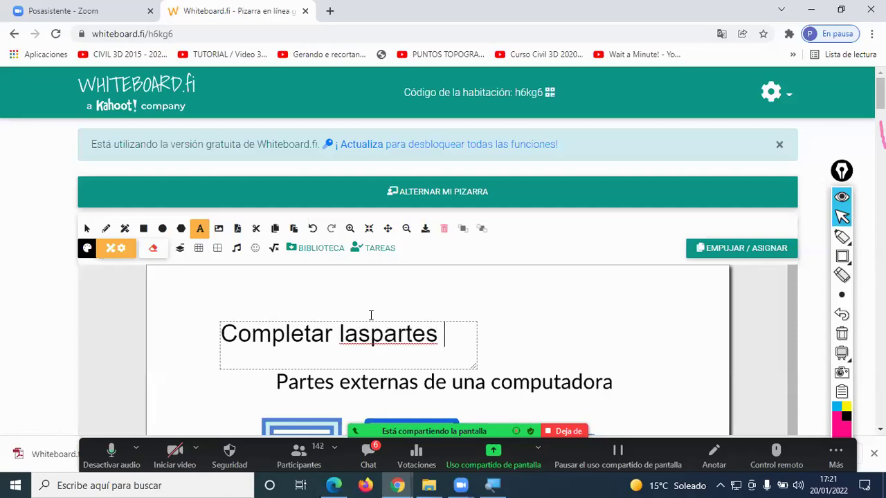
key(Left)
key(Left)
key(Left)
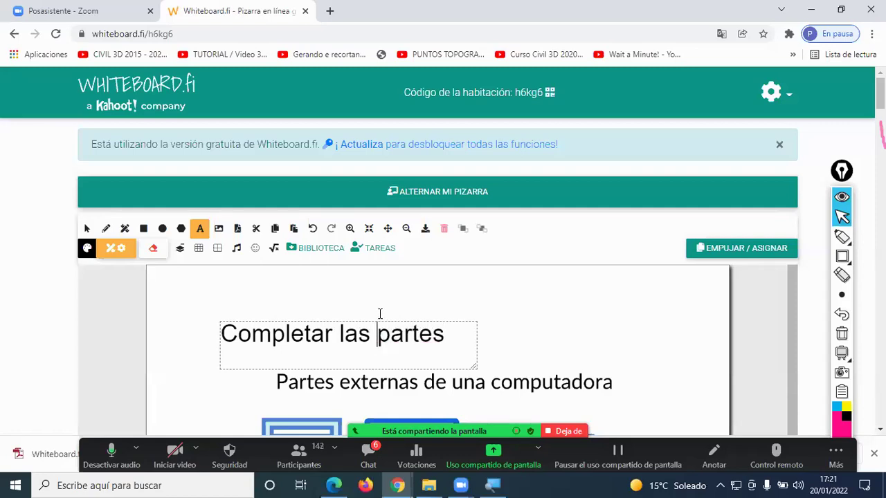
text(de la com)
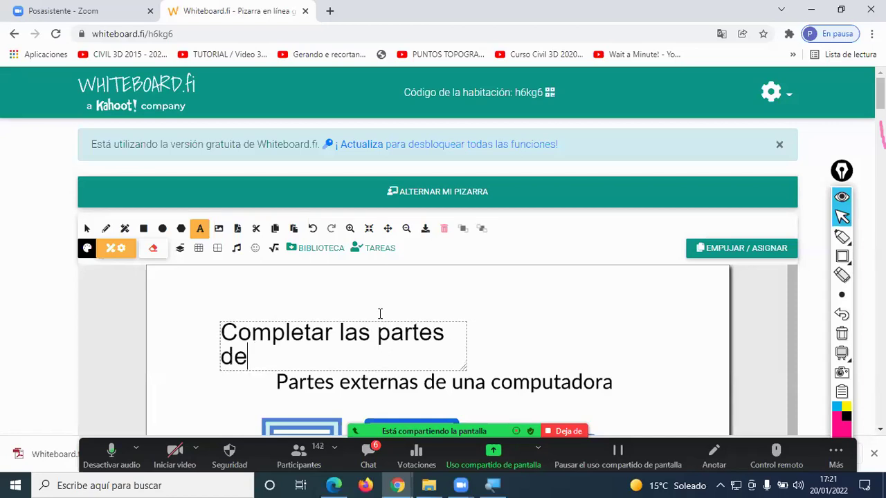
text(putadora)
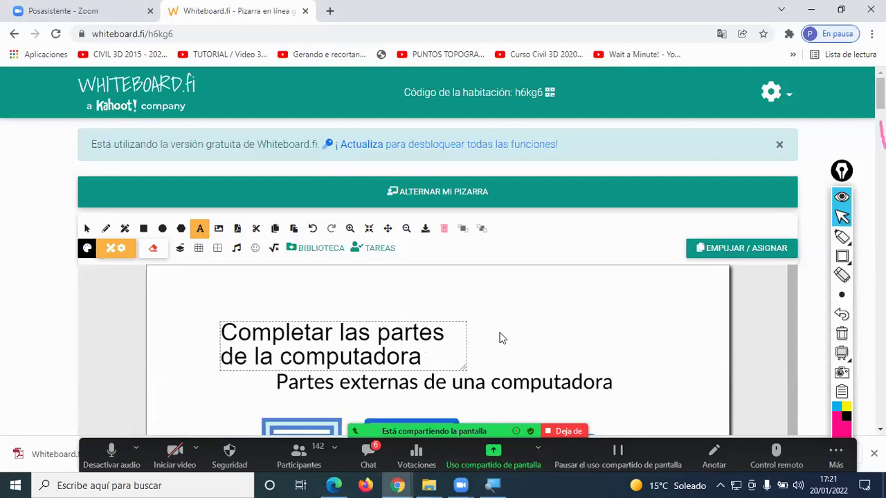
Widen the instruction text's box so it fits on a single line and move it up, away from the image's title.
key(Escape)
drag(463, 346, 668, 321)
drag(492, 322, 497, 298)
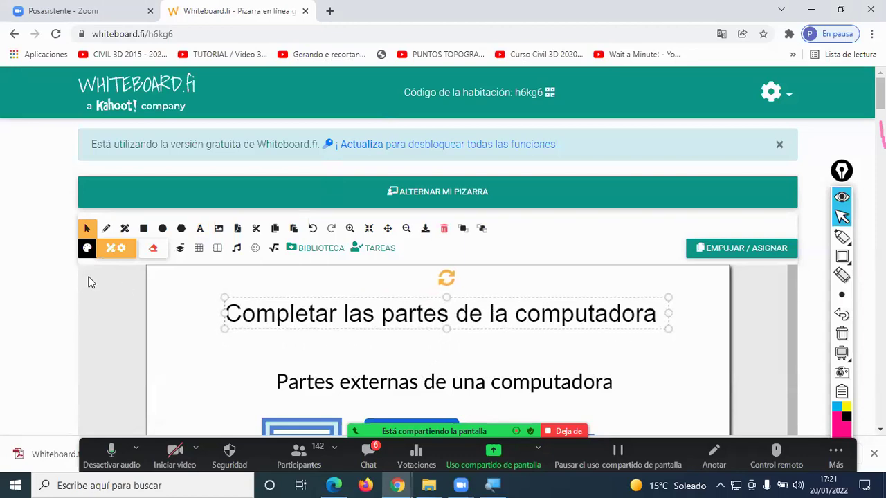
Recolor the instruction text above the computer parts image, trying red before settling on blue, and deselect it.
click(90, 249)
click(267, 196)
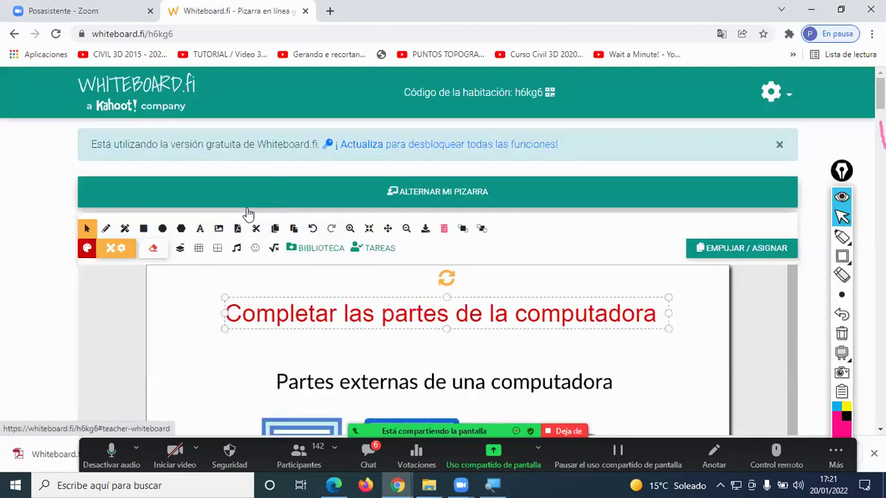
click(87, 249)
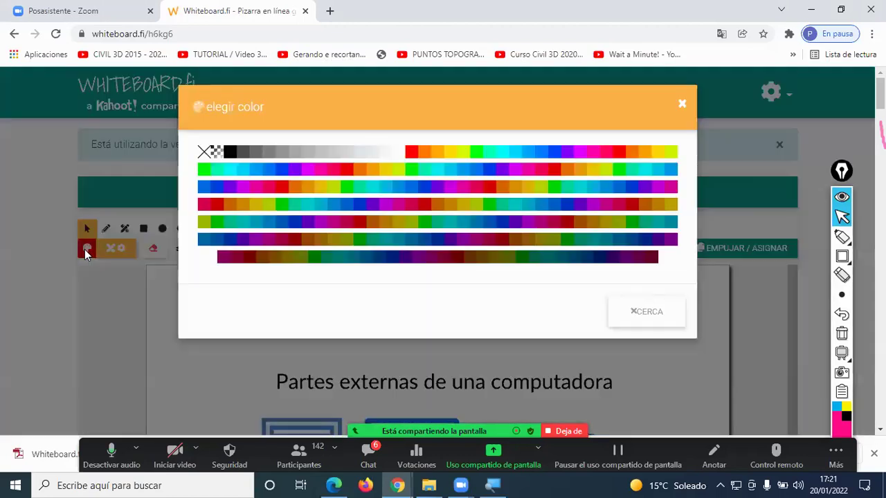
click(216, 189)
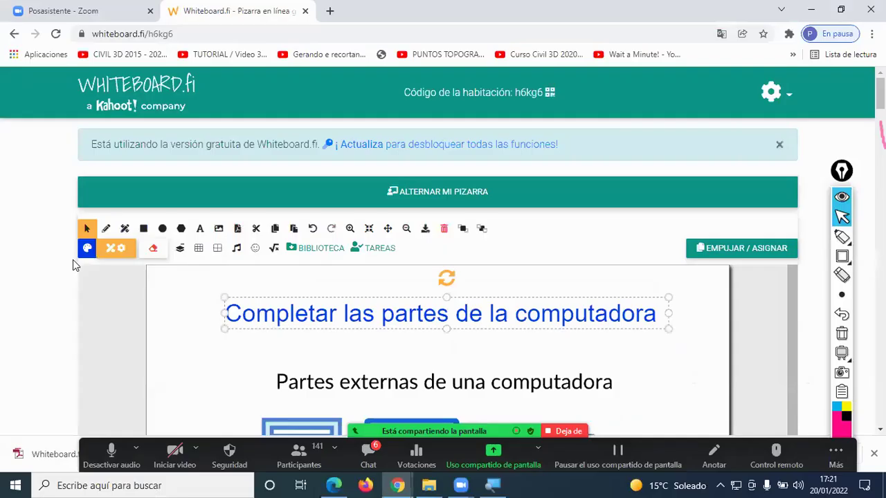
click(670, 346)
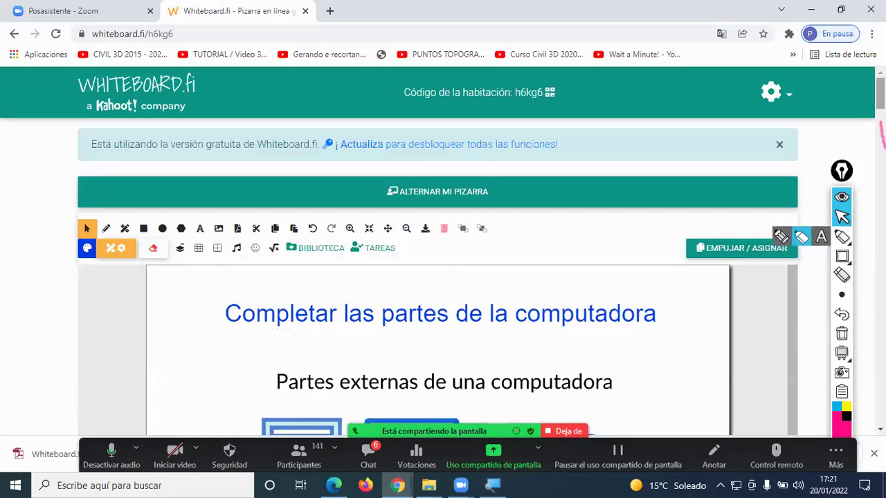
Shrink the computer parts image further and center it below the blue instruction text, then deselect it.
scroll(880, 97, down, 1)
scroll(879, 111, down, 3)
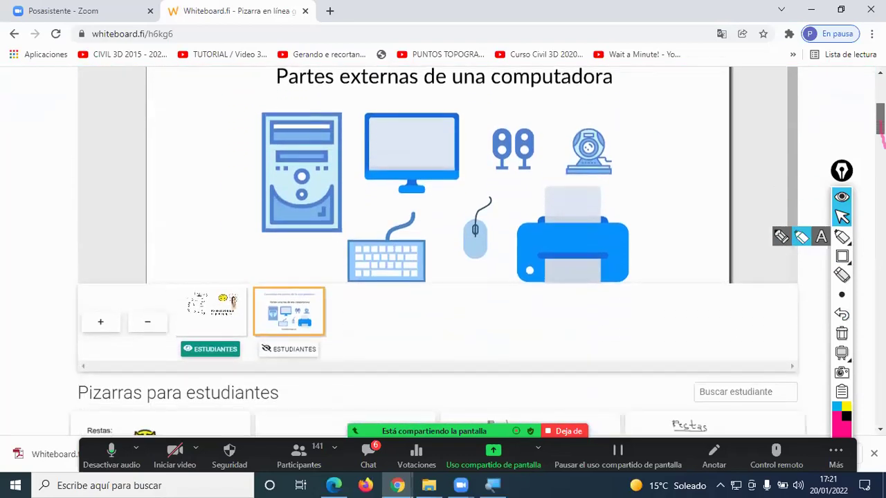
scroll(476, 252, up, 1)
click(620, 164)
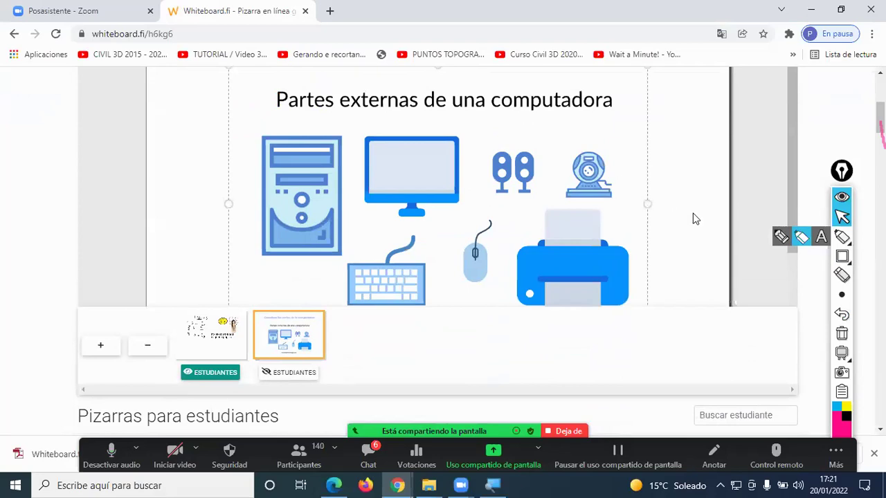
scroll(736, 122, up, 3)
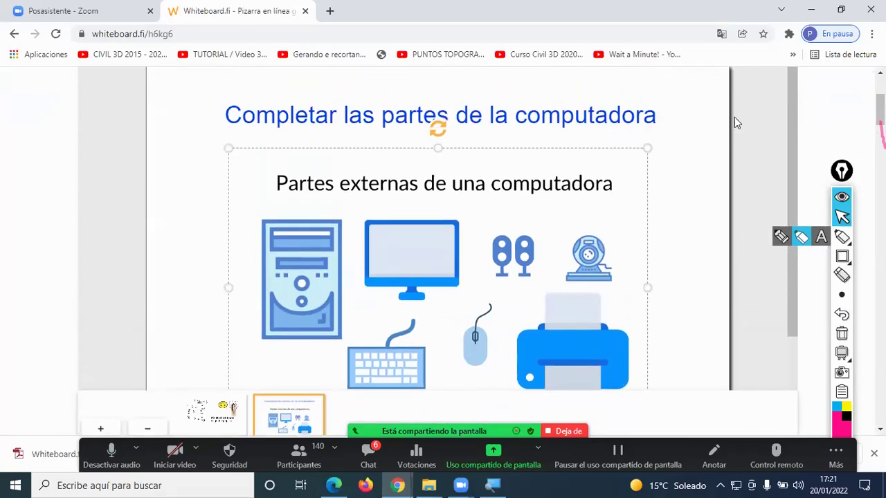
drag(647, 148, 593, 184)
drag(402, 221, 445, 183)
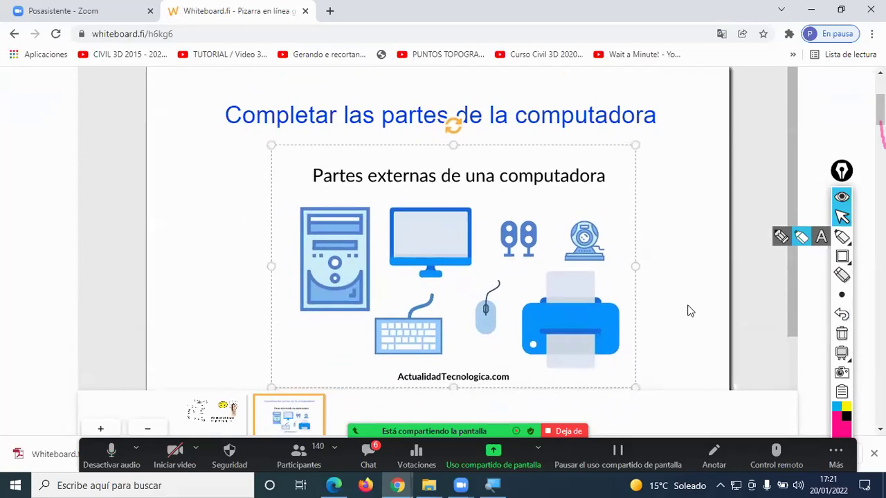
click(670, 292)
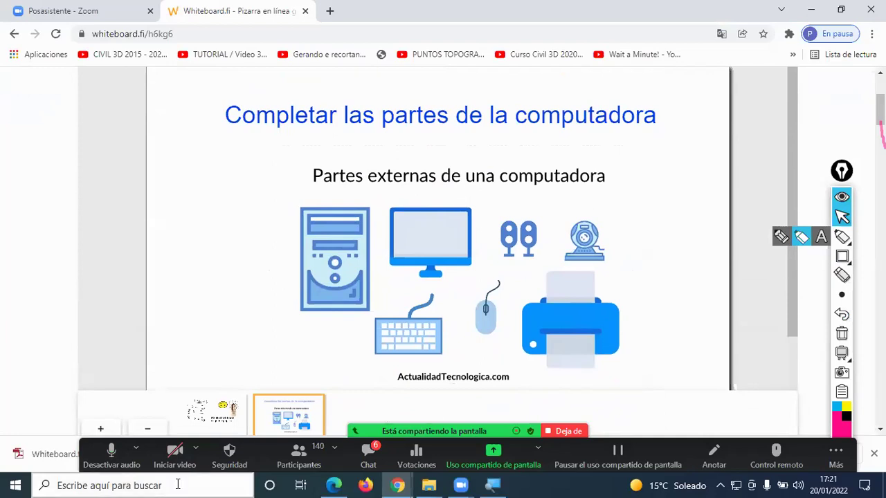
Open a new blank page after the computer parts page and insert the image CUERPO HUMANO 2021.jpg on it.
click(234, 415)
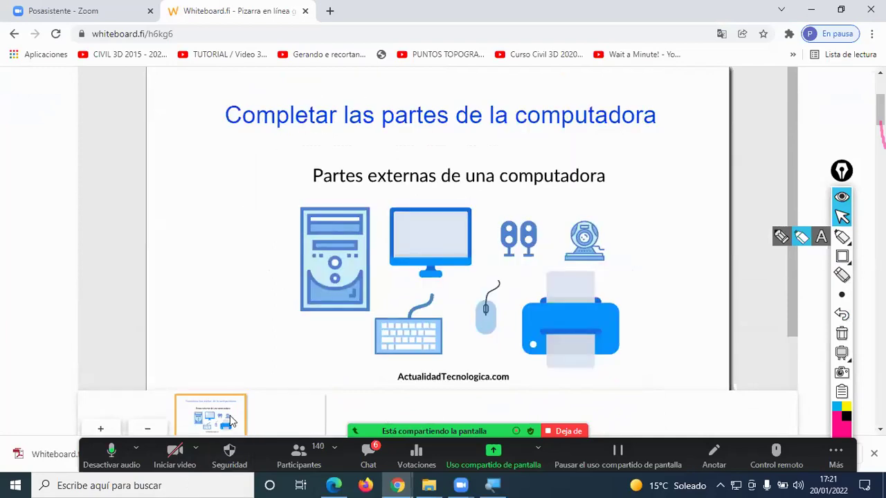
click(279, 404)
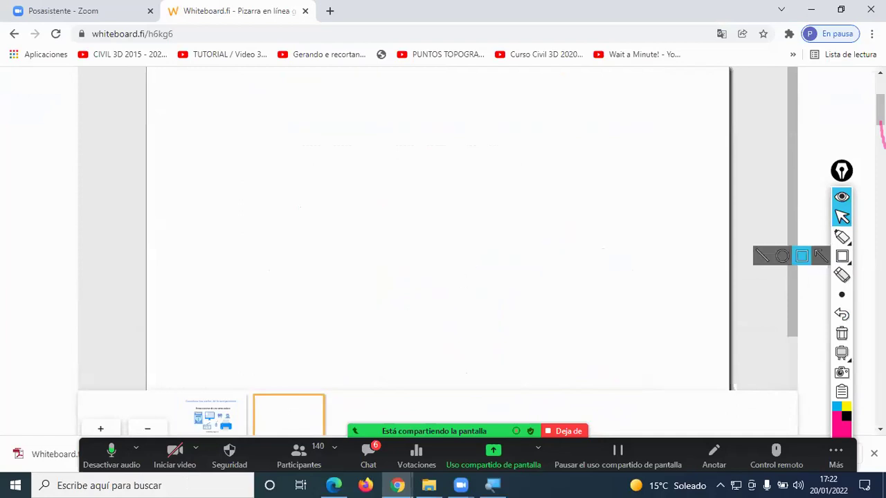
scroll(880, 111, up, 2)
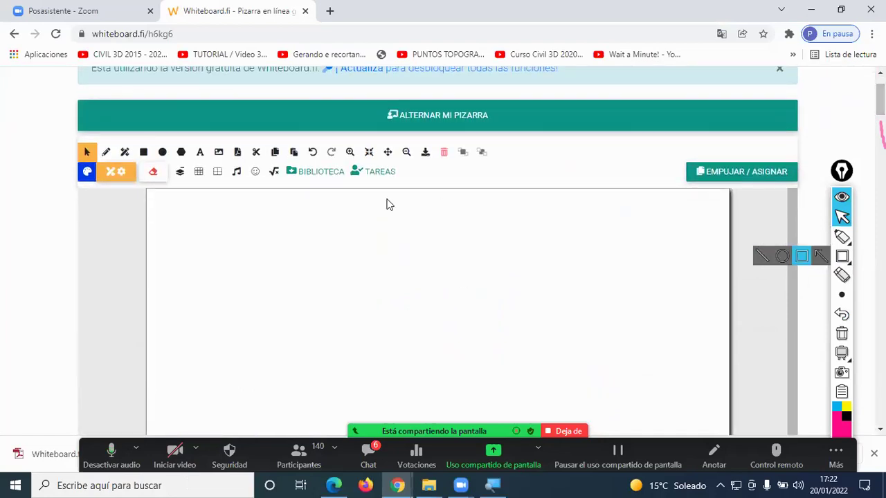
click(220, 155)
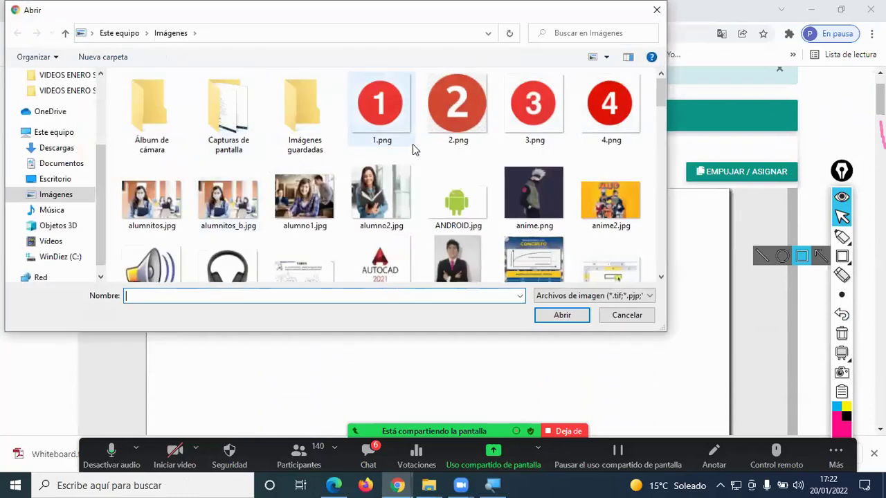
scroll(564, 152, down, 10)
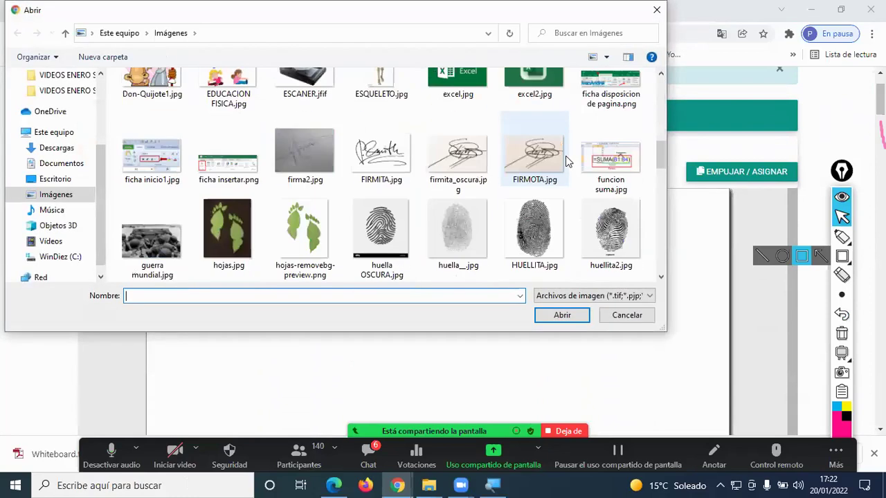
scroll(565, 156, up, 3)
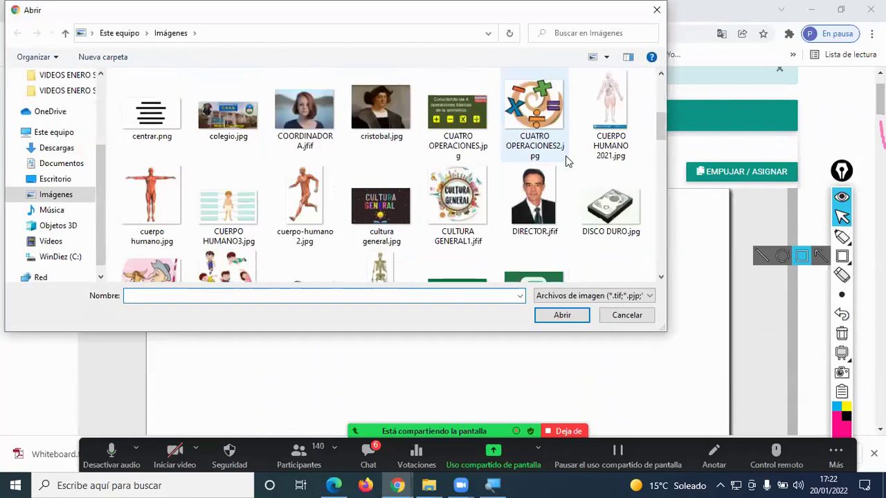
click(610, 118)
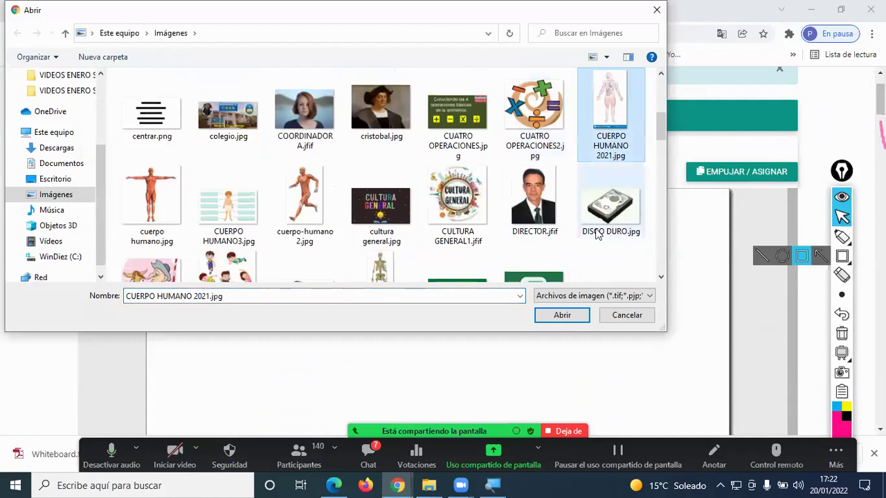
click(575, 315)
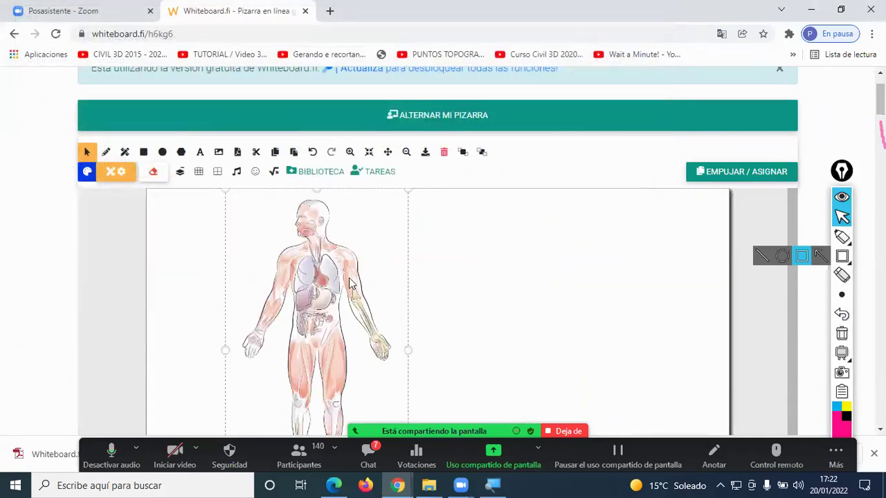
Shrink the human body image and center it horizontally near the top of the page, leaving space above it.
drag(405, 192, 369, 251)
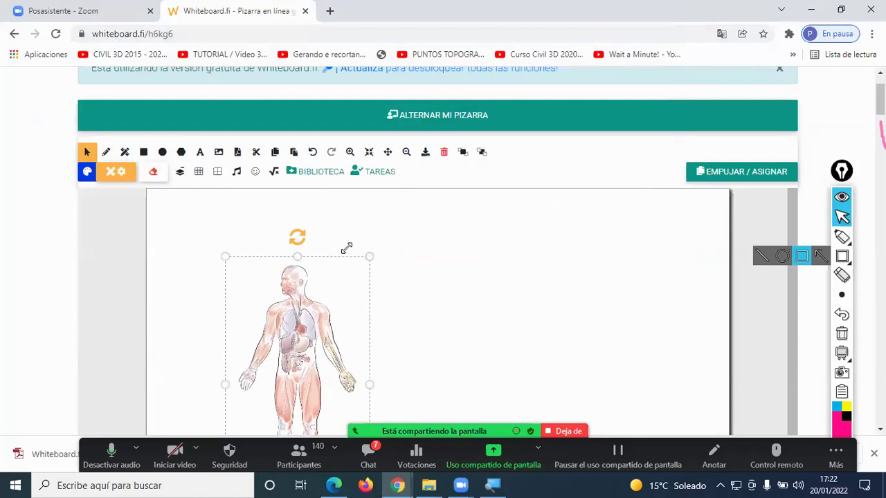
drag(308, 289, 445, 256)
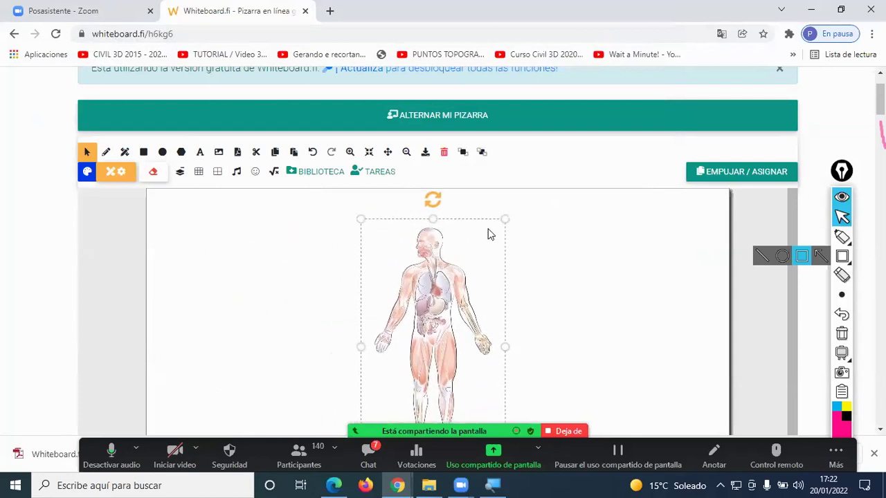
drag(504, 218, 485, 267)
drag(444, 313, 448, 290)
click(555, 281)
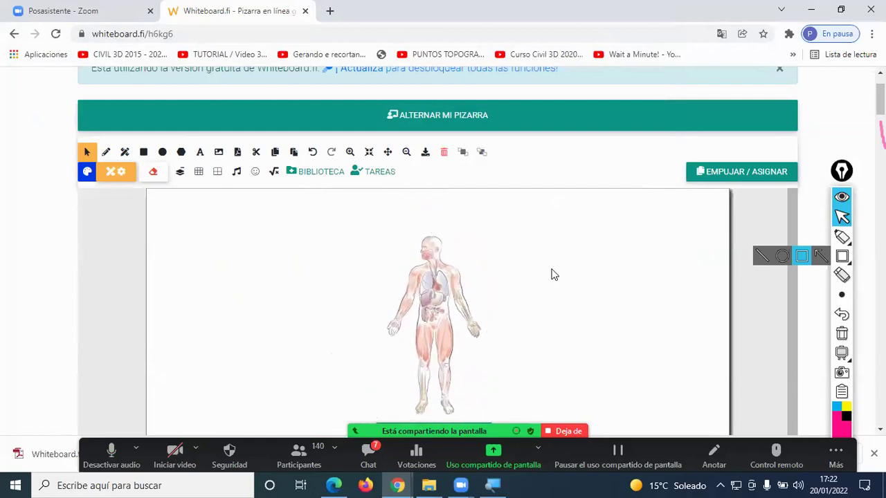
Add the text "completar las partes del cuerpo humano" above the human body image and widen its box to a single line.
click(200, 152)
click(213, 209)
text(completar)
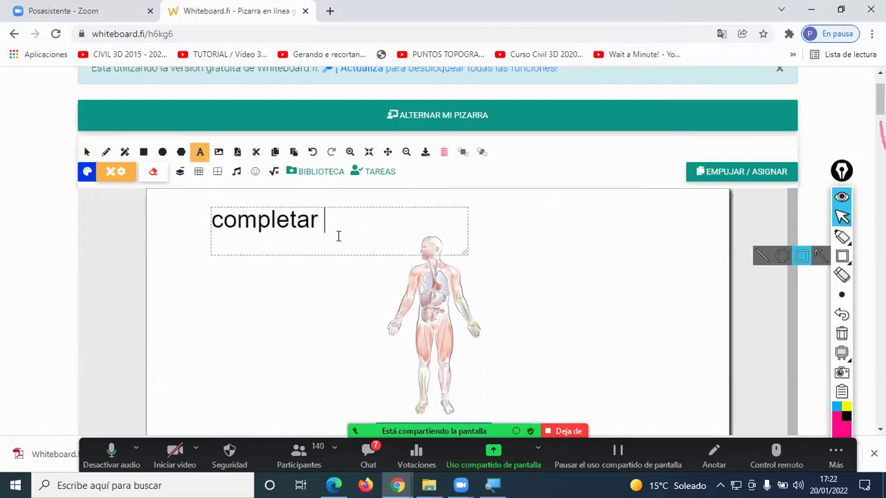
text( las partes )
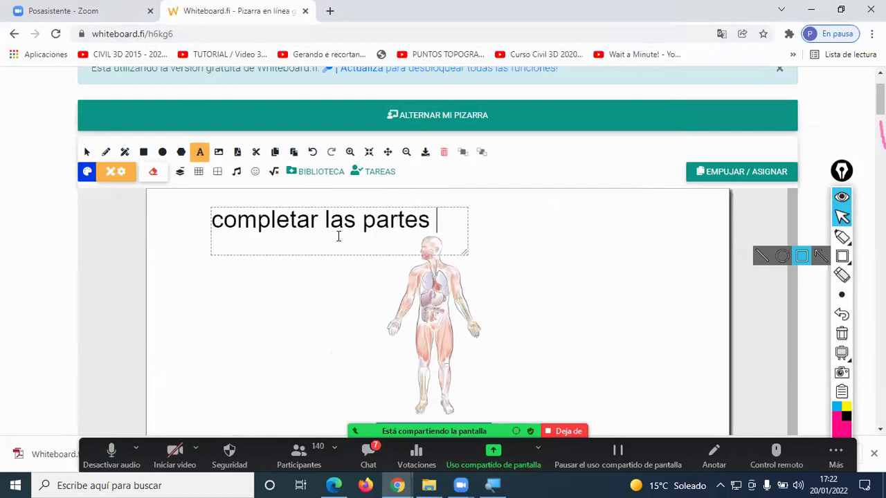
text(del cuerp)
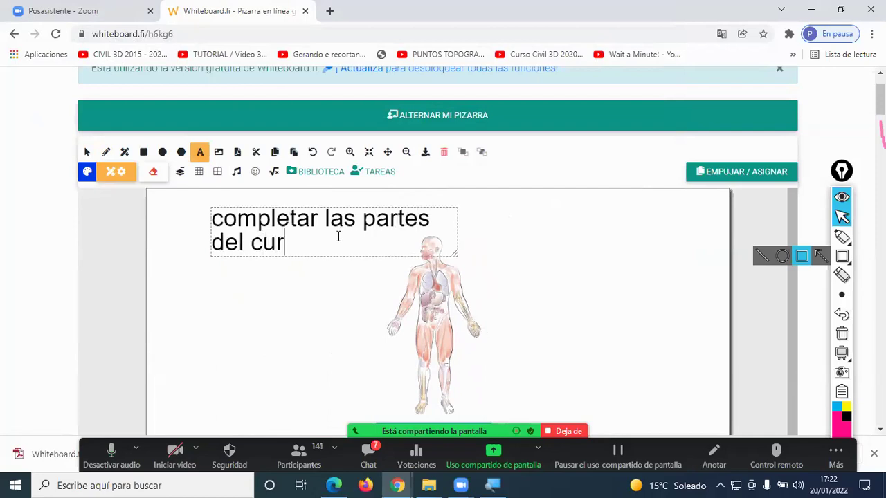
text(o humano)
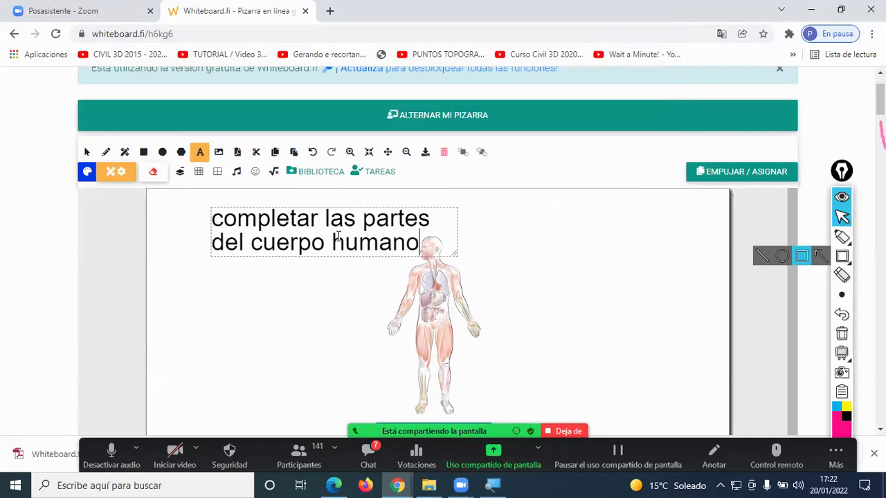
click(463, 238)
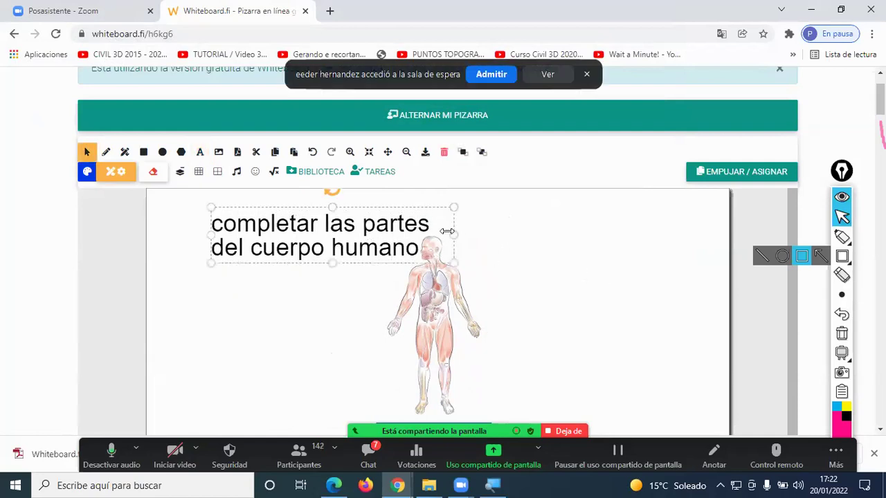
drag(451, 235, 666, 228)
click(519, 131)
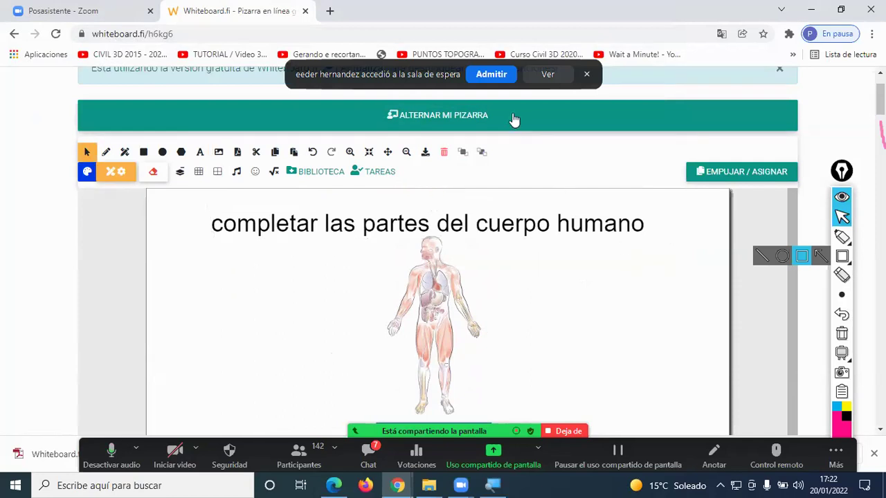
Open the Zoom waiting room list to review the participants waiting to join the meeting.
click(518, 74)
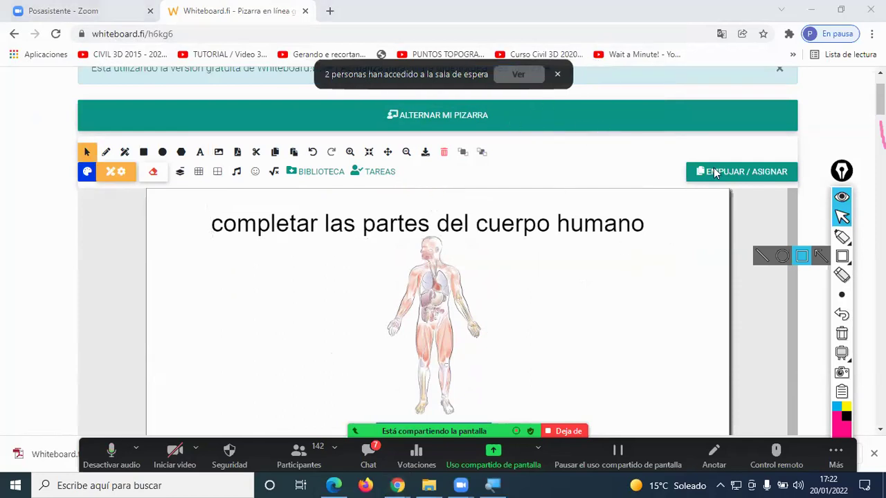
click(512, 253)
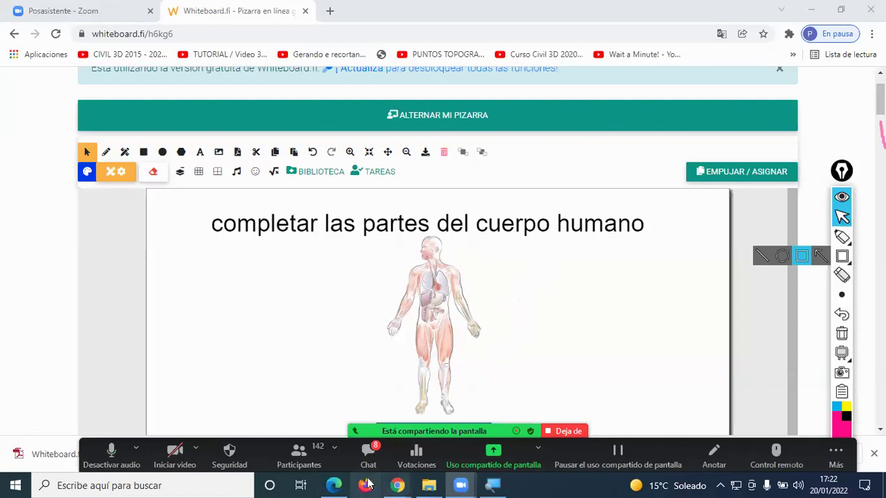
Read the latest participant messages in the Zoom meeting chat.
key(alt+h)
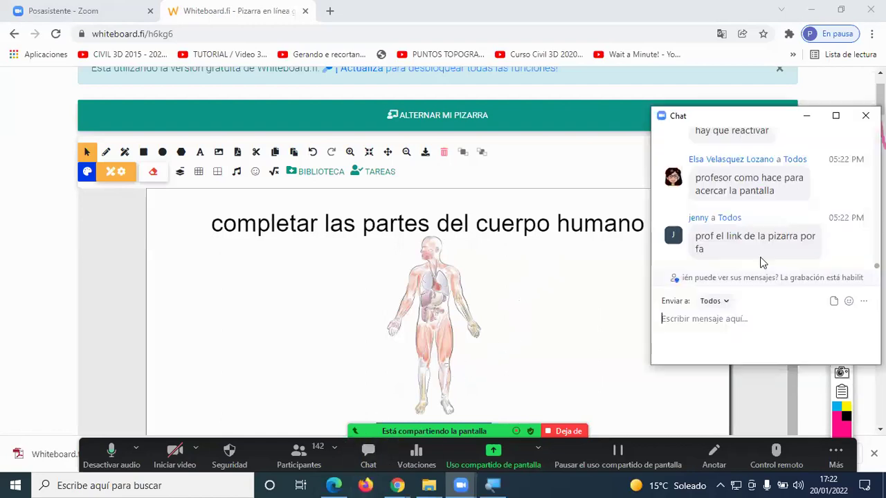
key(alt+h)
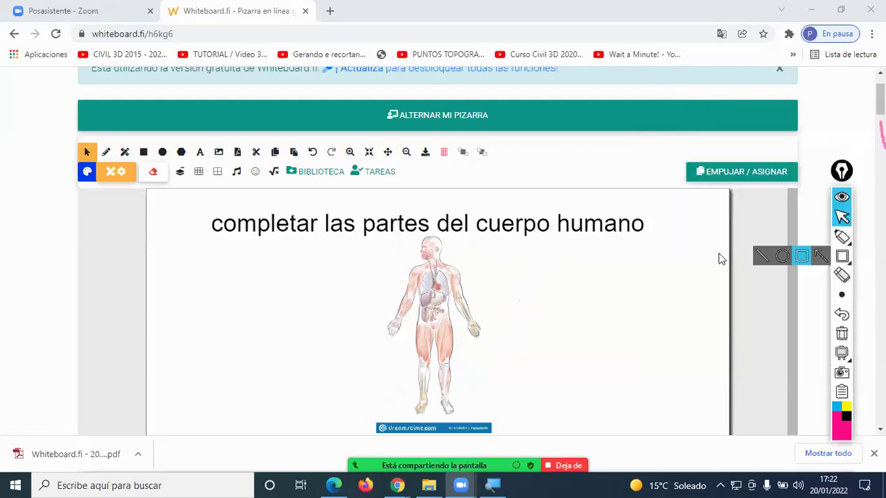
Reopen the computer parts page on the teacher whiteboard and look over the options for pushing it to the students.
mouse_move(881, 99)
mouse_down()
mouse_move(880, 128)
mouse_move(880, 103)
mouse_move(880, 115)
mouse_up()
click(235, 342)
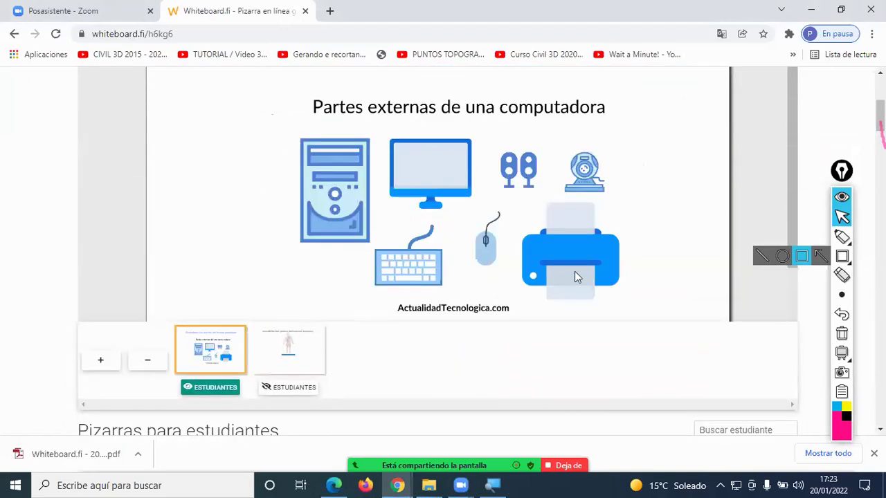
drag(880, 116, 880, 102)
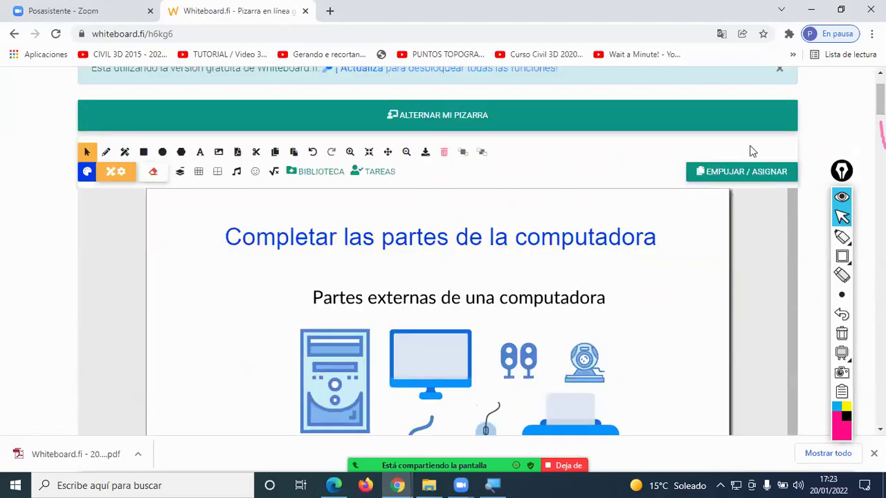
click(737, 171)
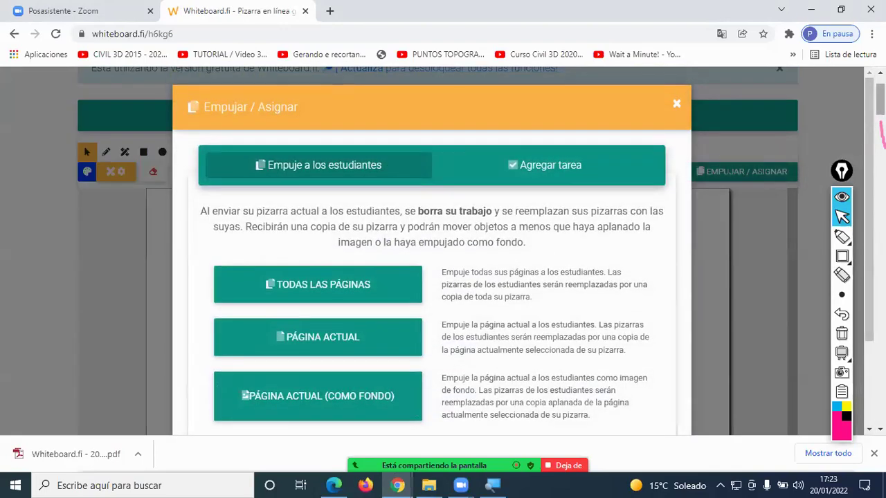
click(827, 146)
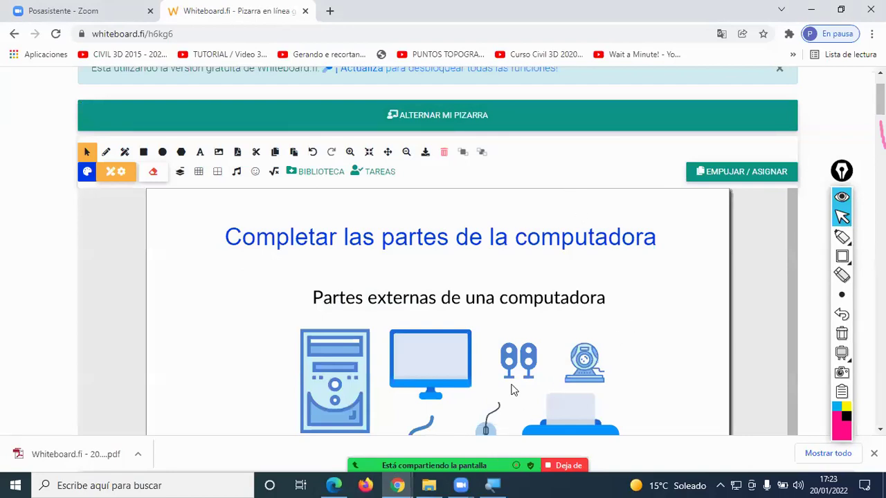
key(alt+h)
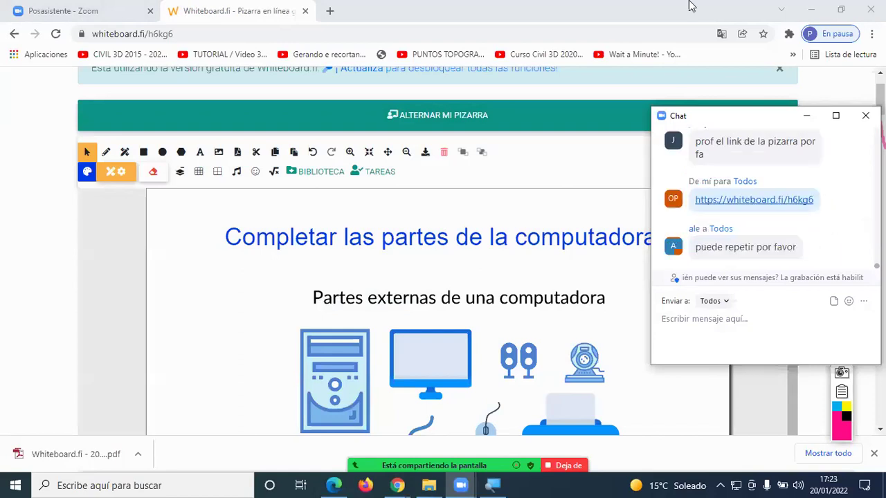
click(826, 96)
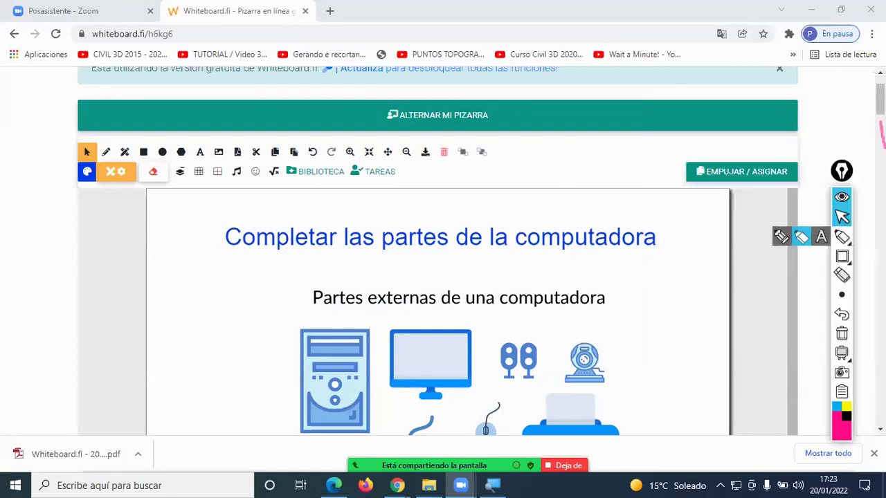
Examine the student whiteboards to see which previous exercise answers are still on them.
scroll(826, 96, down, 3)
scroll(469, 238, down, 1)
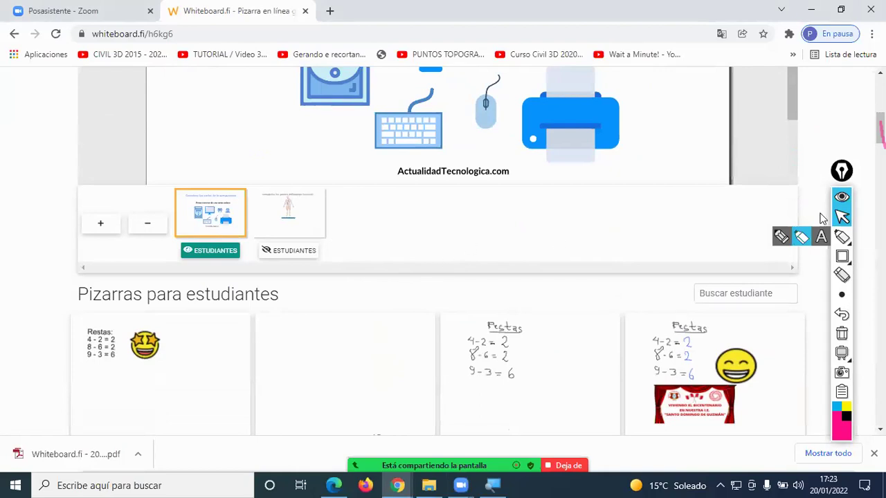
scroll(438, 251, up, 4)
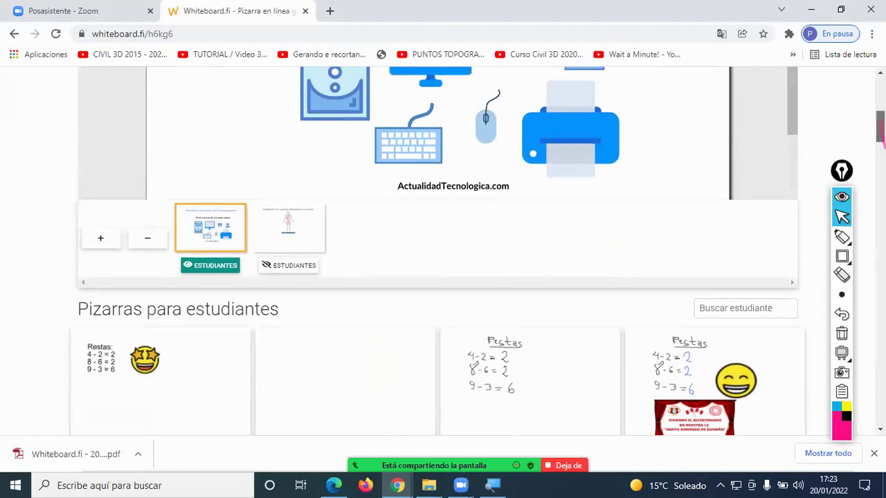
scroll(438, 252, down, 4)
scroll(438, 251, down, 5)
scroll(438, 252, up, 5)
scroll(438, 251, down, 3)
scroll(438, 251, up, 4)
scroll(438, 251, down, 4)
scroll(438, 251, down, 4)
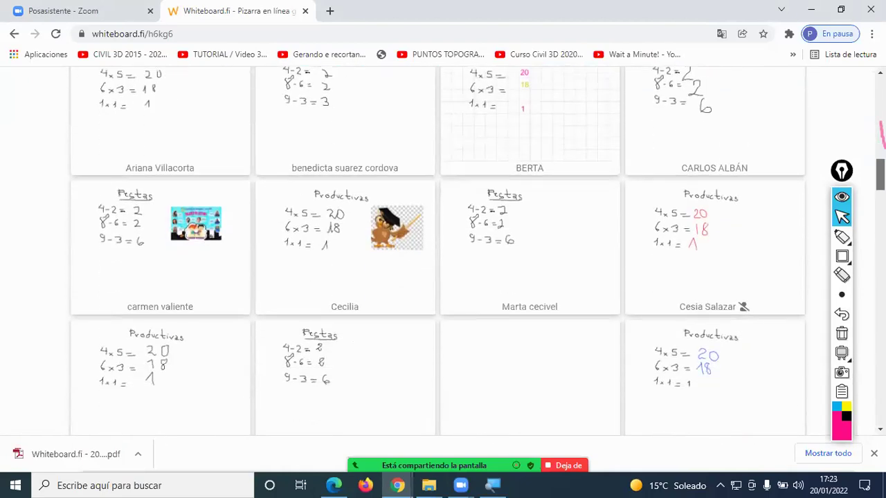
scroll(438, 251, up, 8)
scroll(802, 108, up, 4)
scroll(803, 109, down, 2)
scroll(802, 108, up, 2)
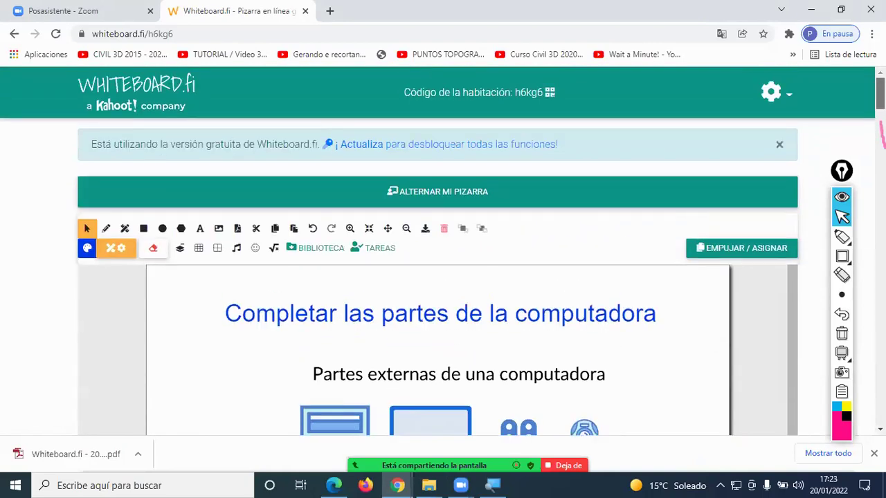
Clear all the student whiteboards in the room.
click(794, 99)
click(620, 264)
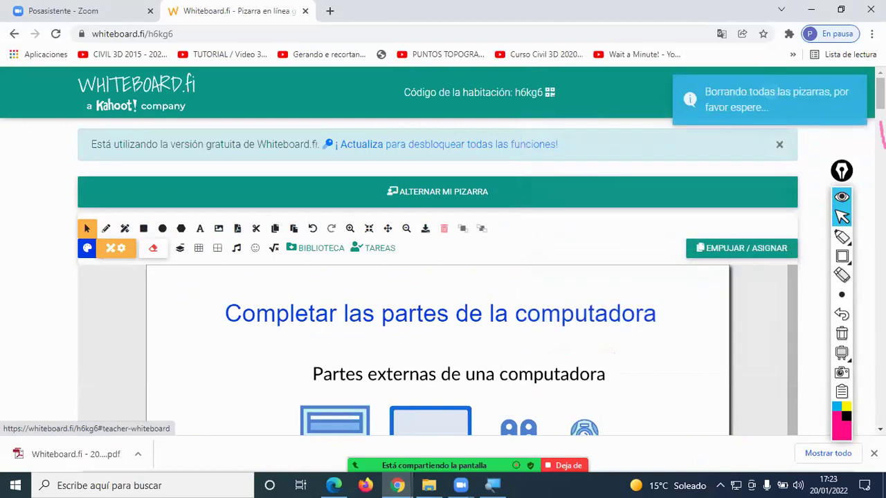
scroll(443, 249, down, 10)
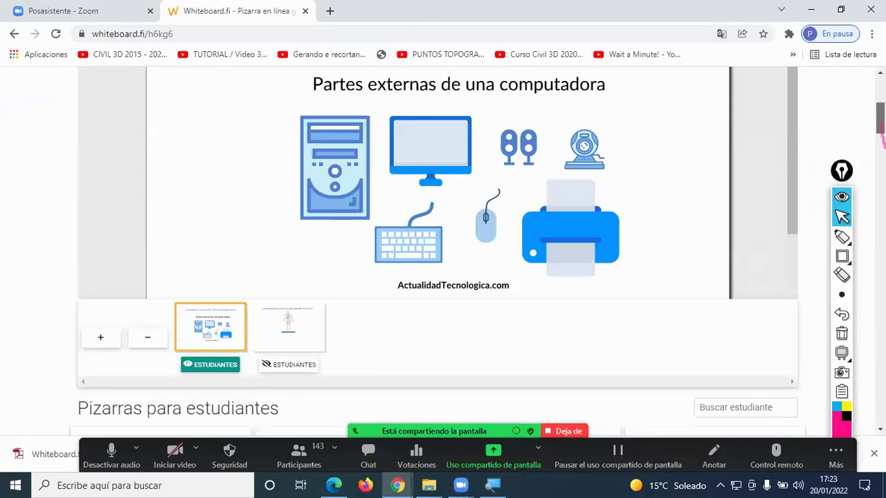
Open the room's lobby list and accept the waiting student.
scroll(443, 249, up, 2)
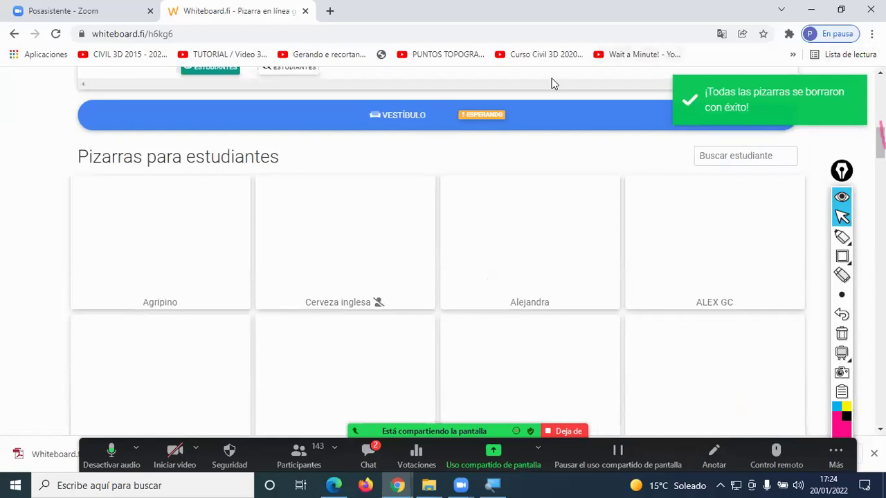
click(371, 123)
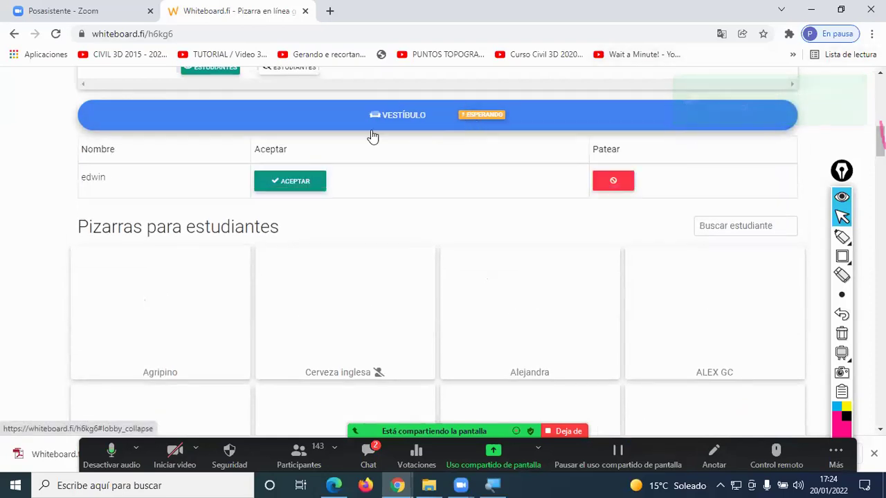
click(317, 173)
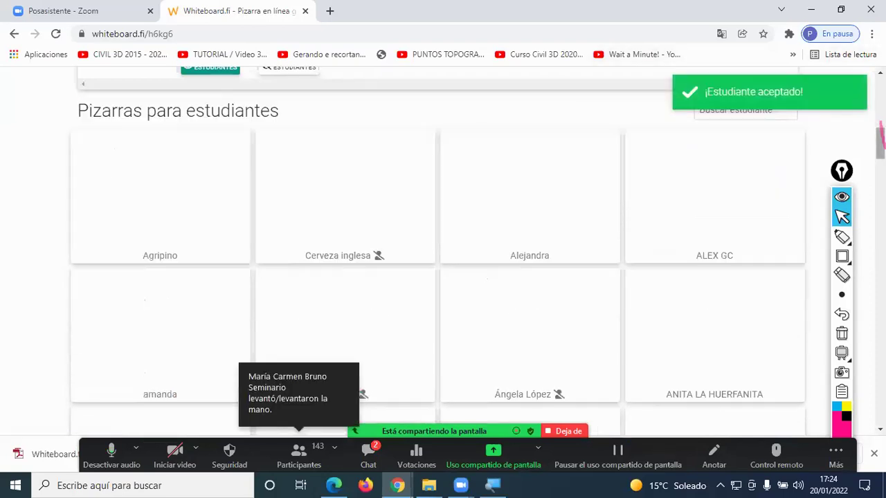
Push all pages of the teacher whiteboard to the students.
scroll(221, 268, up, 3)
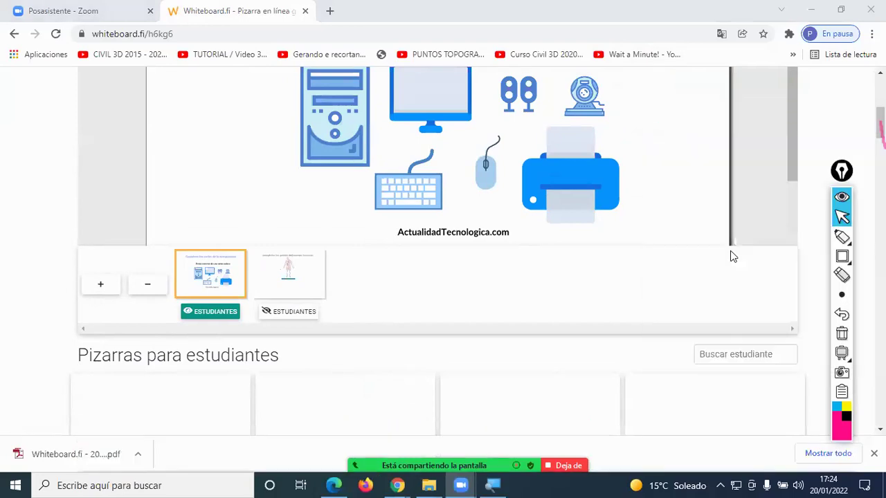
scroll(880, 123, up, 4)
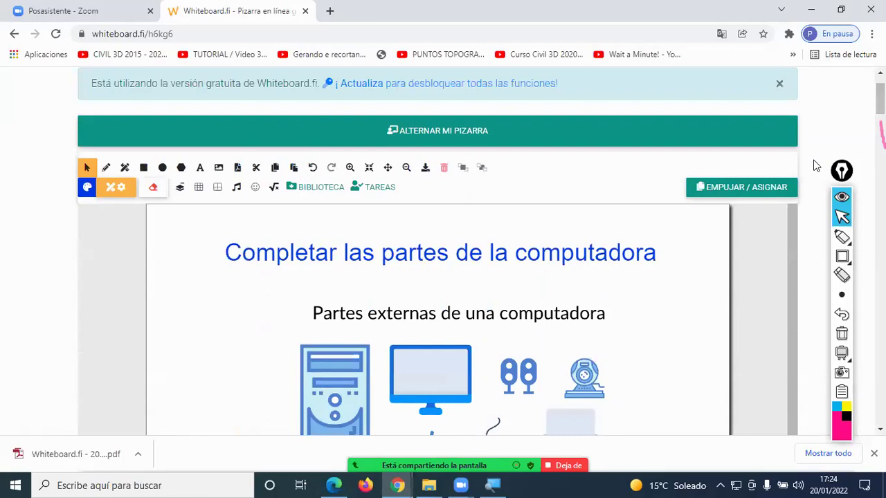
click(730, 194)
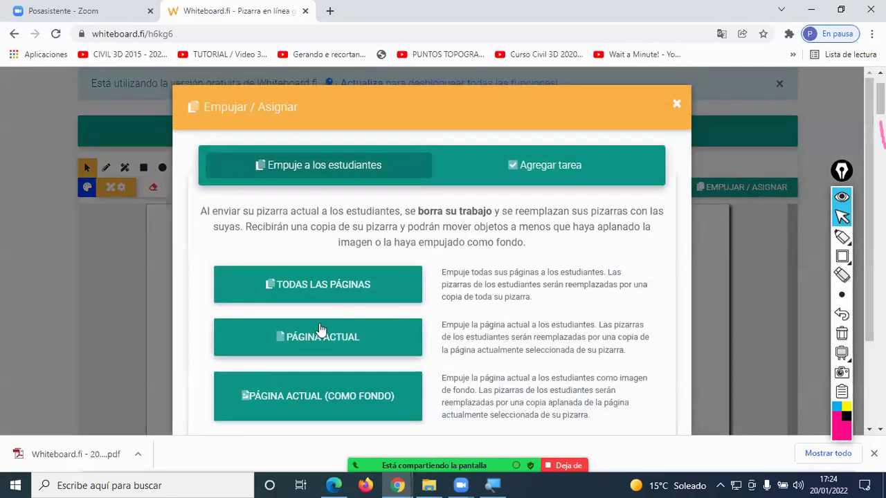
click(328, 290)
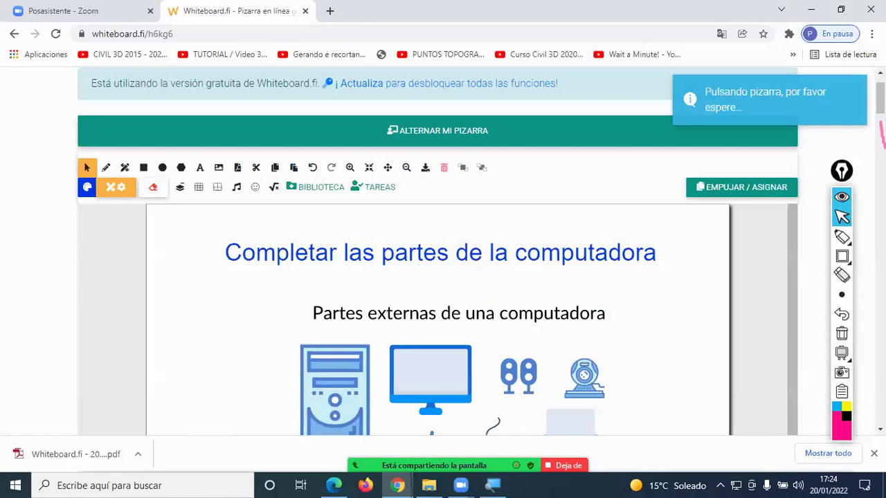
Admit the next student waiting in the lobby above the student whiteboards.
scroll(443, 290, down, 6)
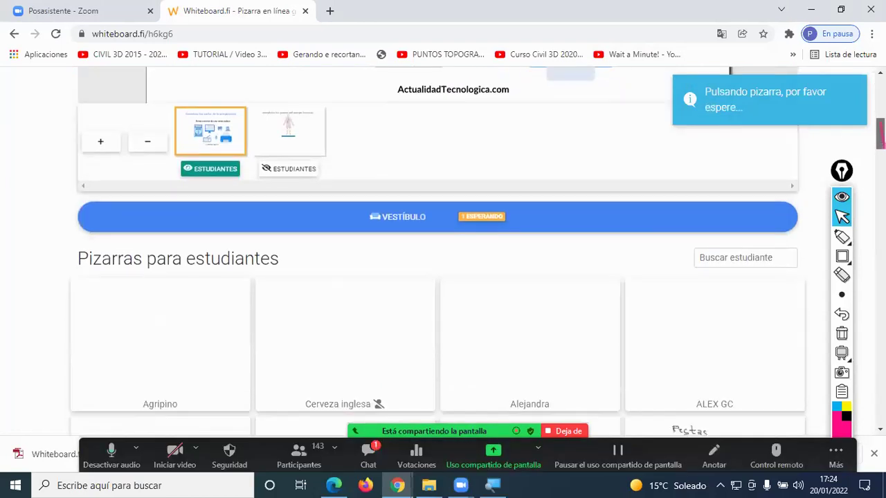
click(478, 227)
click(387, 285)
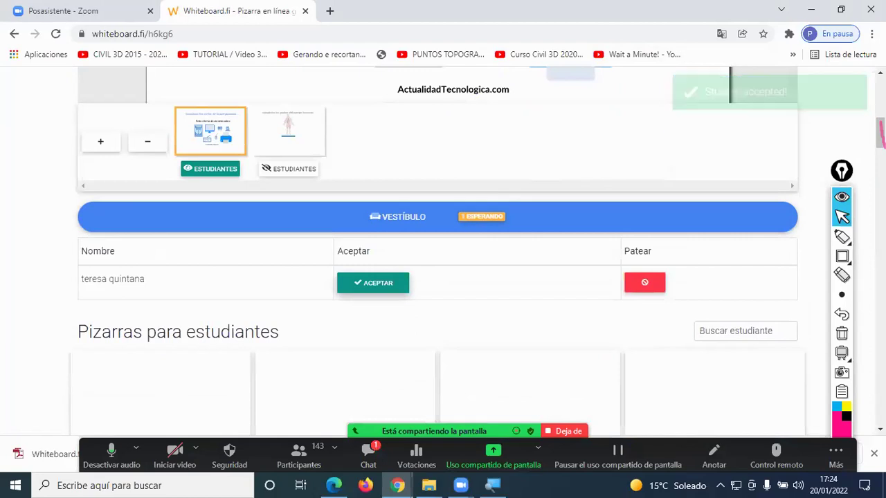
Push all the teacher pages to the students again to include the newly admitted one.
scroll(443, 277, up, 6)
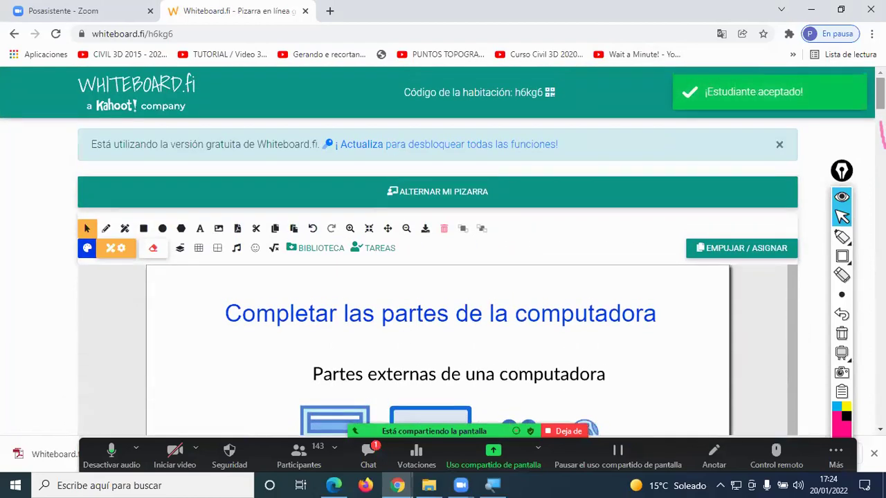
click(734, 248)
click(404, 299)
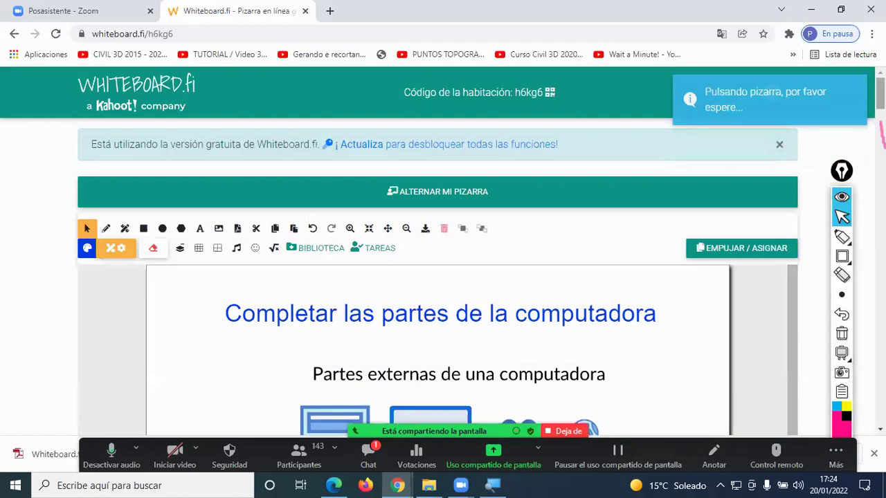
Check the student whiteboards for the pushed page and accept the student "Máquina" from the lobby.
scroll(443, 277, down, 8)
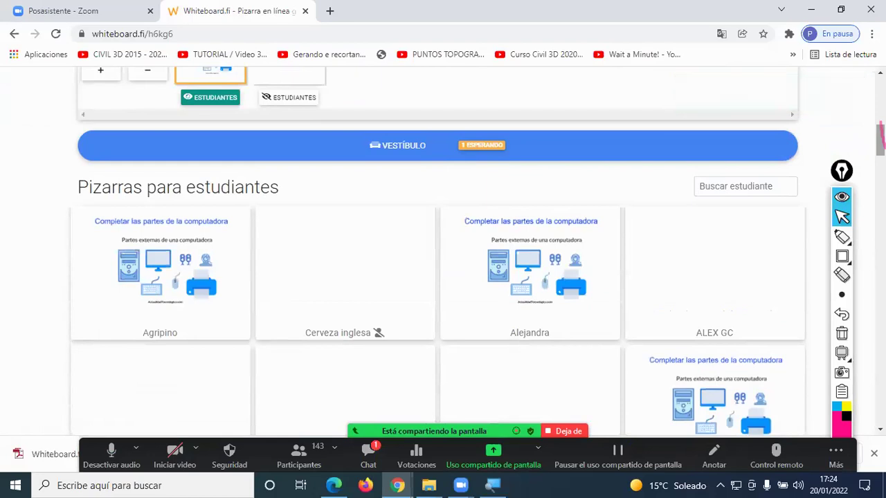
click(488, 152)
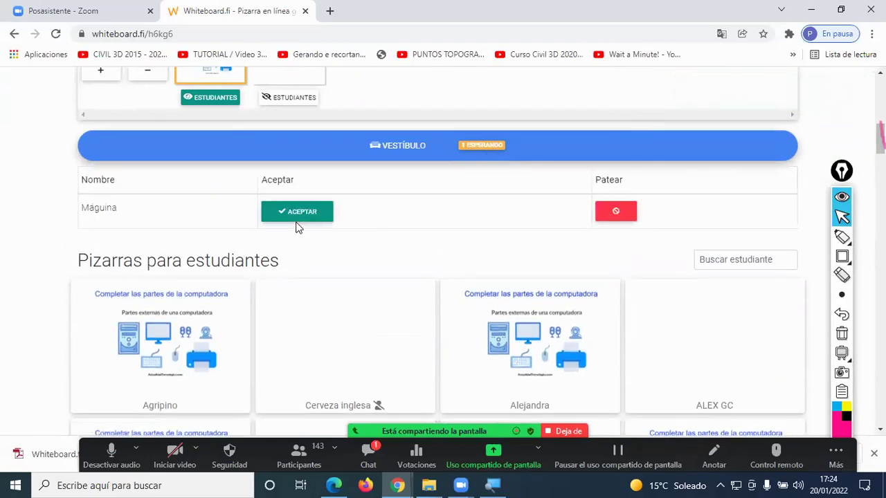
click(300, 212)
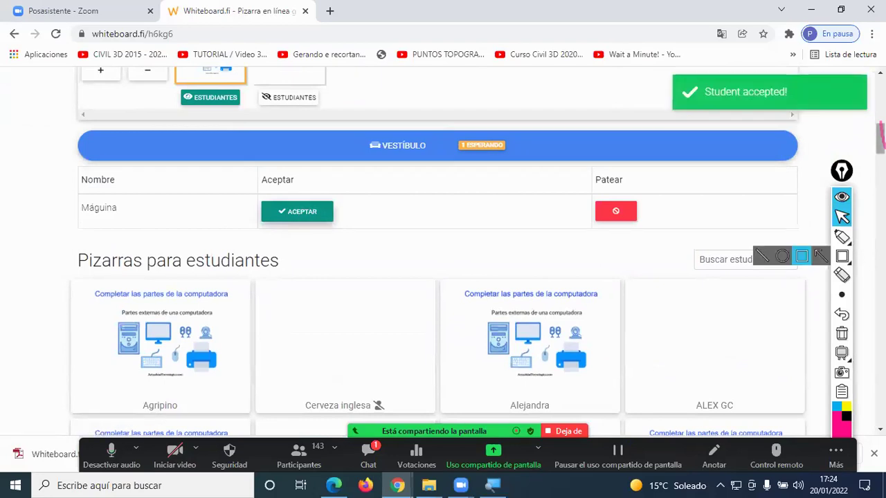
Push all the teacher pages once more so the last accepted student receives them.
scroll(730, 182, up, 10)
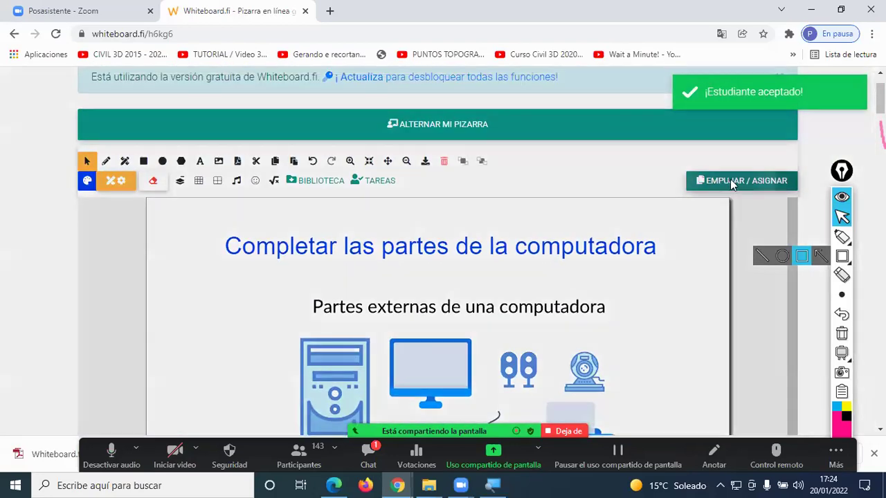
click(730, 179)
click(422, 289)
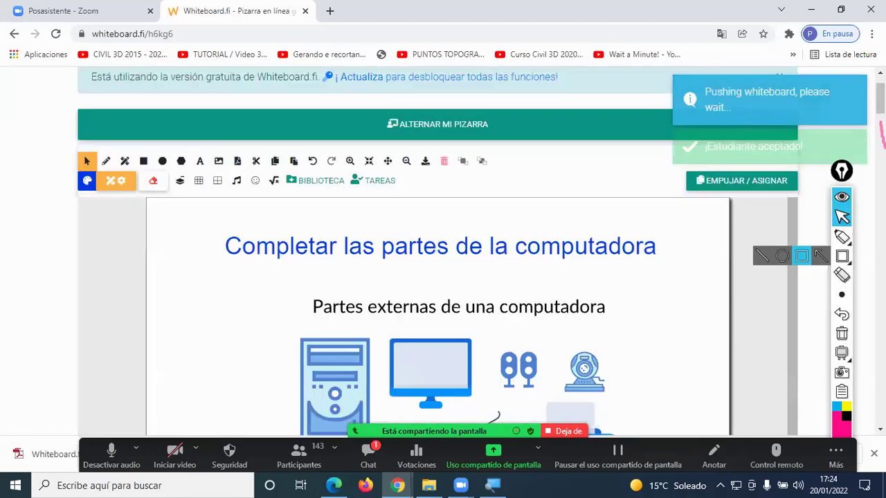
Examine the student whiteboards to see who has received the computer parts exercise and started labelling it.
scroll(437, 277, down, 5)
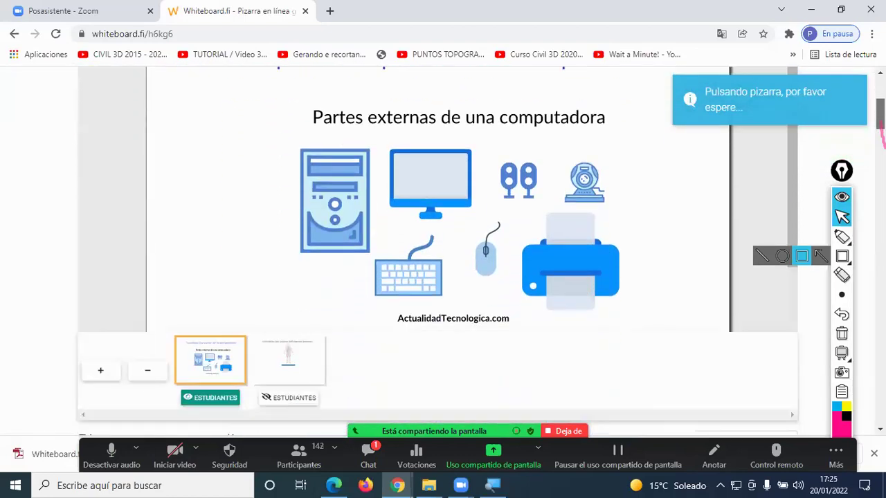
scroll(437, 277, down, 1)
scroll(437, 277, down, 2)
scroll(437, 277, down, 3)
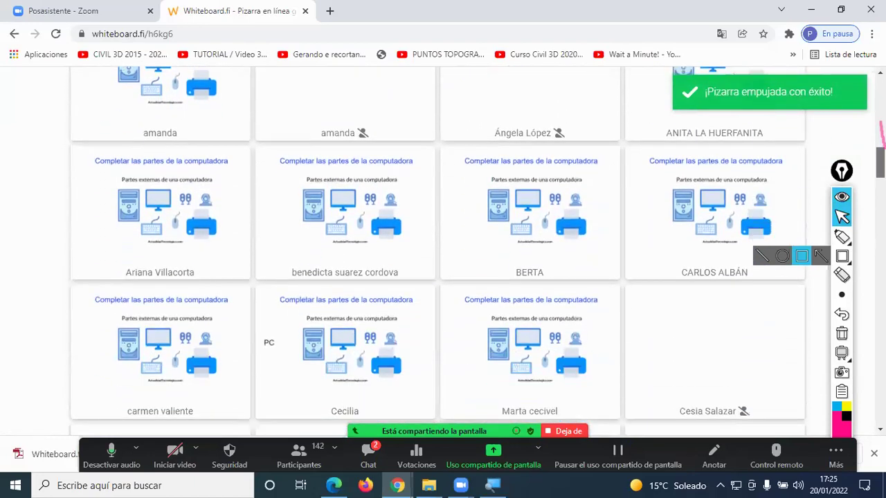
scroll(437, 277, down, 3)
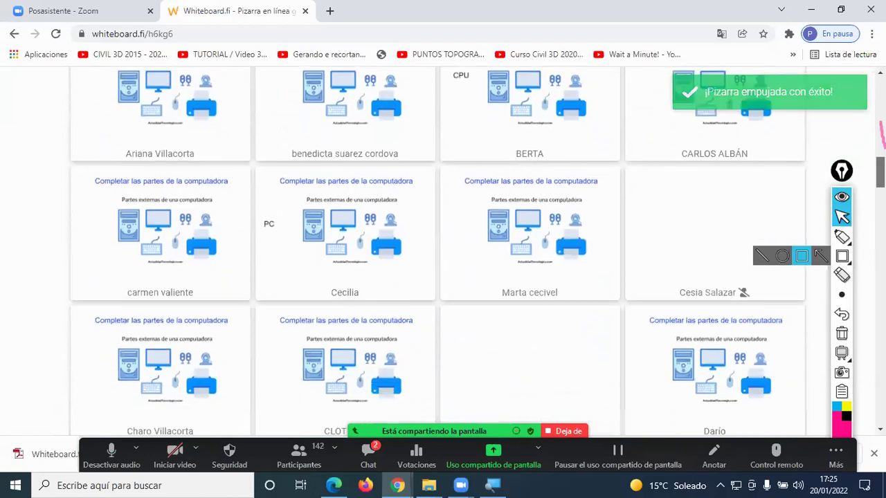
scroll(437, 277, down, 4)
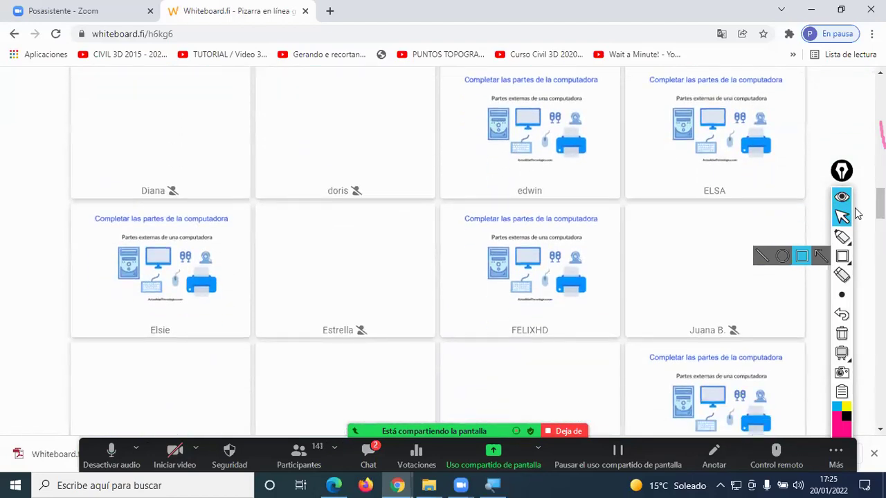
scroll(437, 277, up, 12)
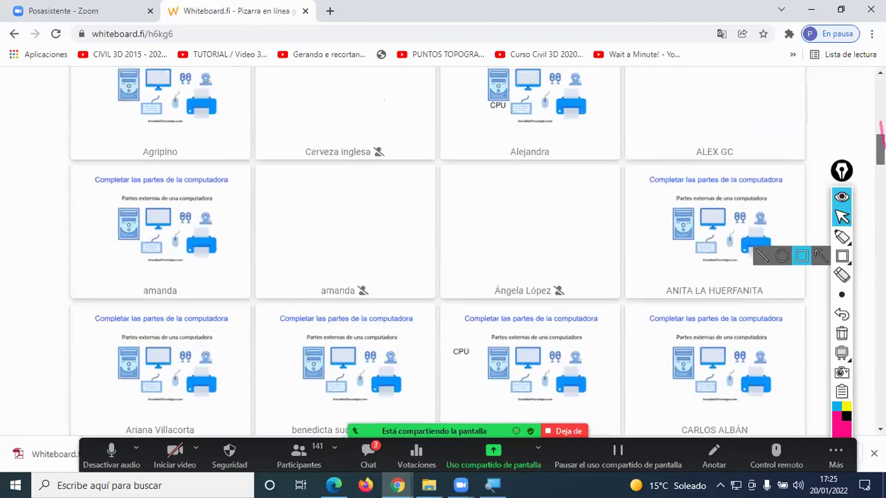
Admit the participants who are in the Zoom waiting room to the meeting.
scroll(437, 277, down, 2)
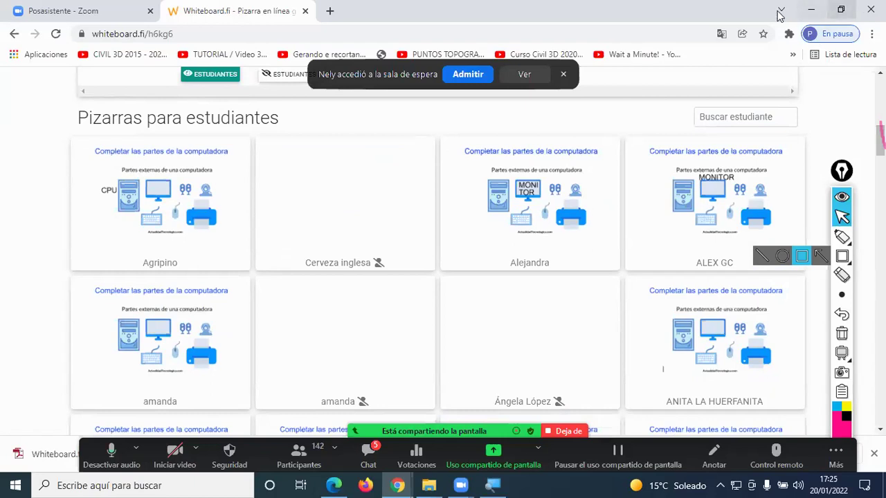
click(469, 75)
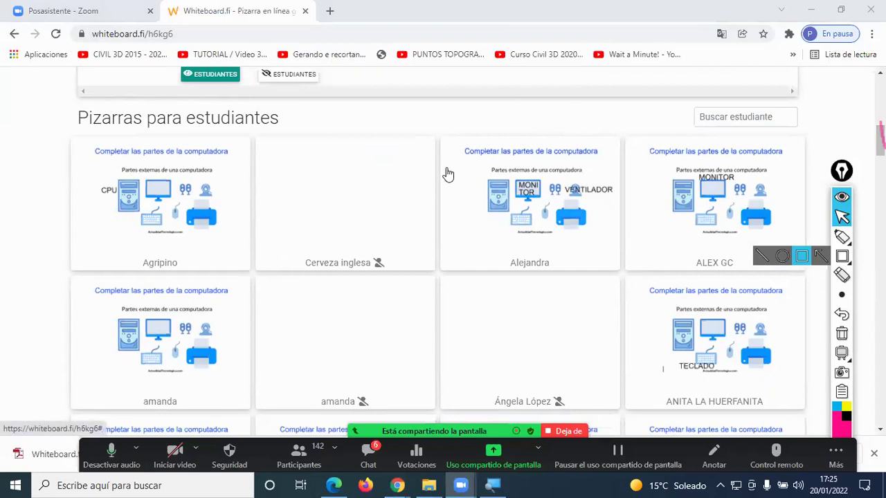
click(479, 73)
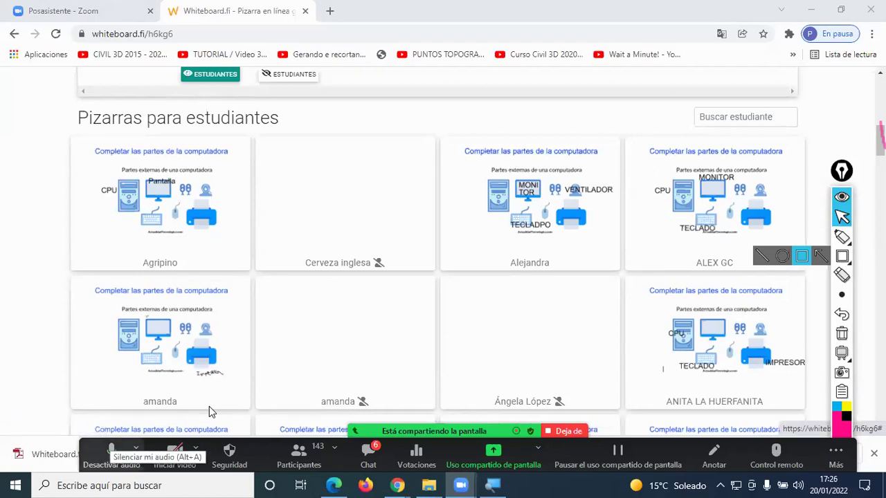
Mute the microphone and check the meeting chat for the participants' messages.
key(alt+a)
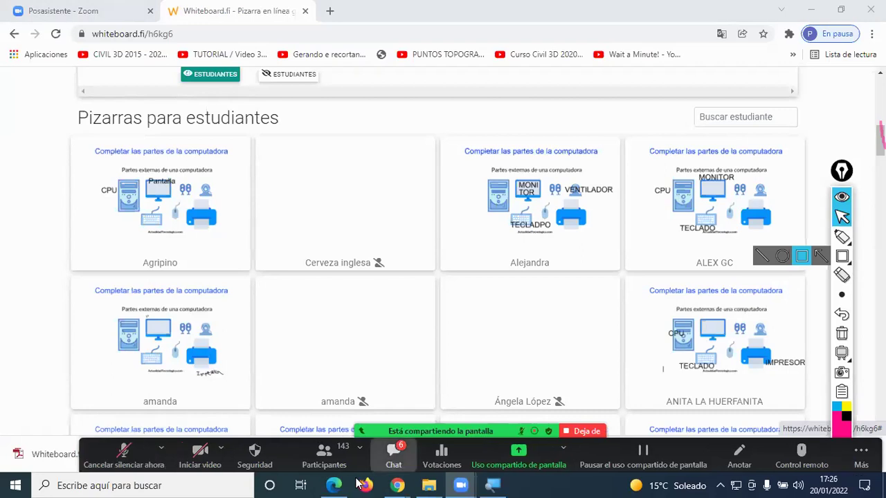
click(393, 454)
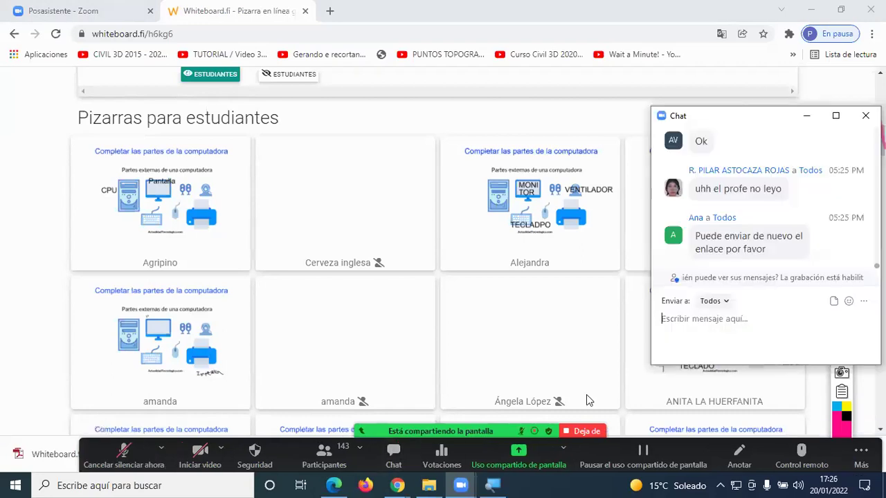
click(659, 282)
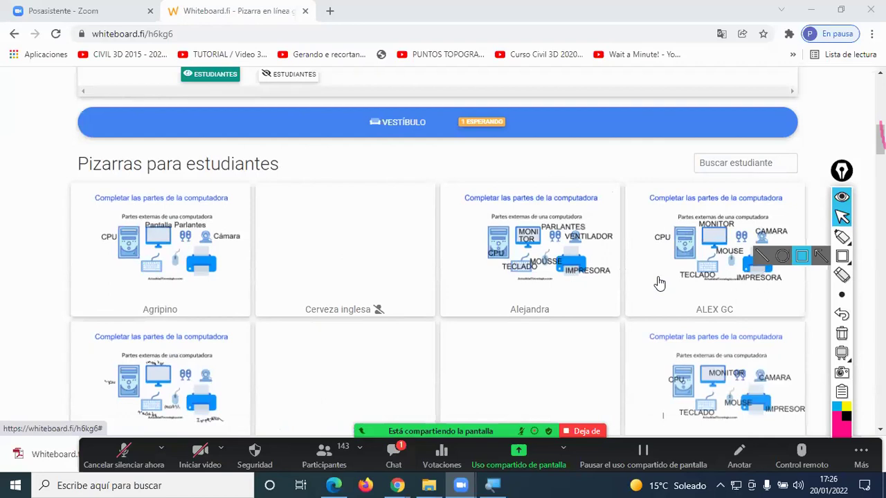
Accept the student waiting in the whiteboard lobby and unmute the microphone.
click(490, 124)
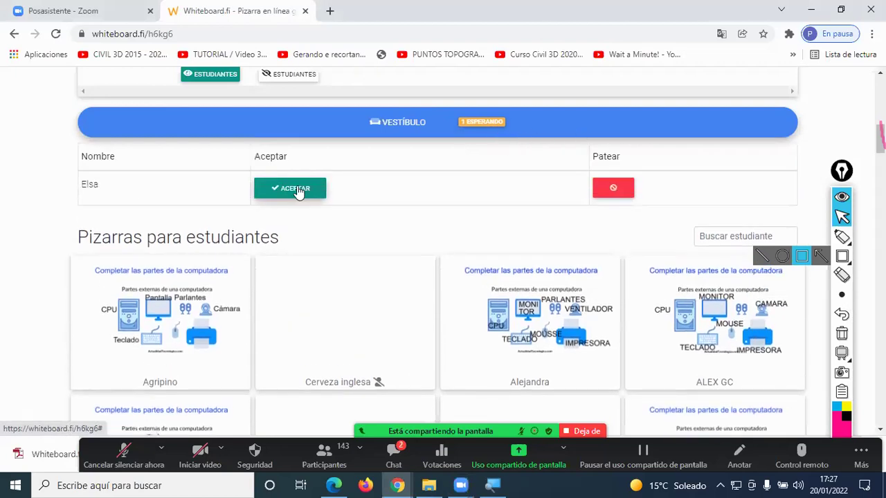
click(299, 191)
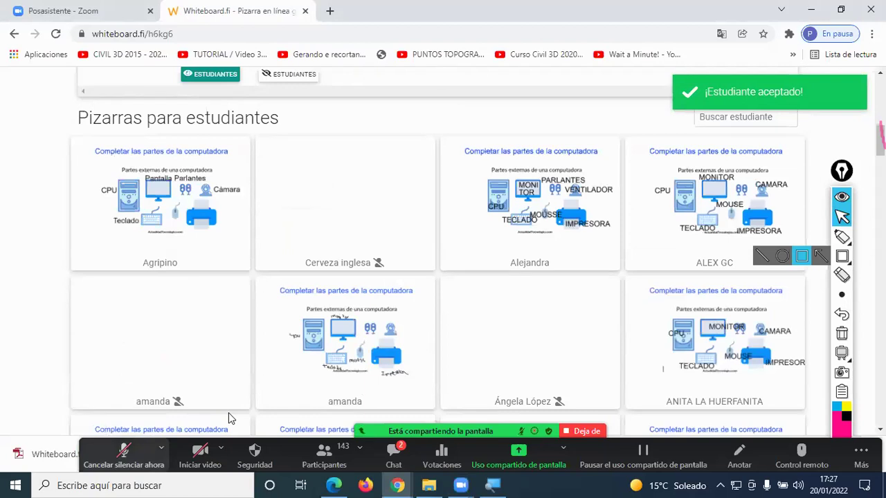
key(alt+a)
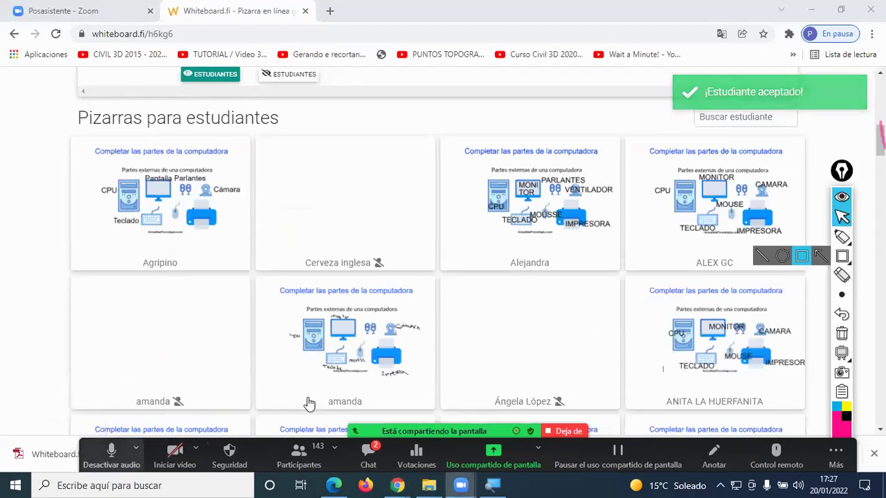
Examine the first student whiteboards to check the labels on the computer parts and human body exercises.
mouse_move(841, 294)
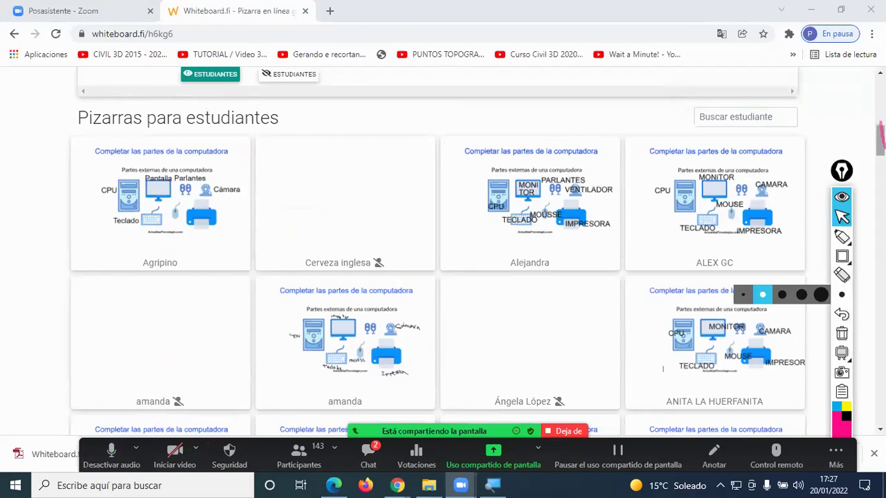
scroll(443, 249, down, 2)
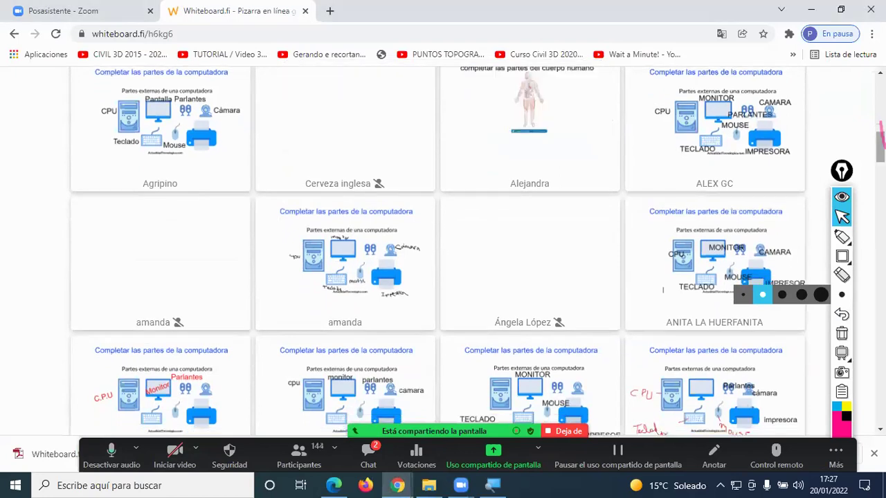
scroll(443, 249, down, 2)
scroll(443, 250, down, 1)
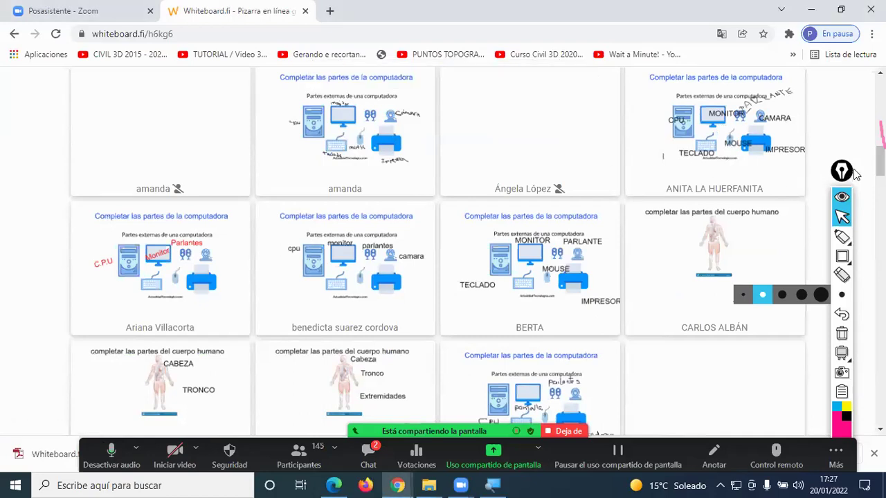
scroll(880, 162, down, 3)
scroll(438, 252, down, 2)
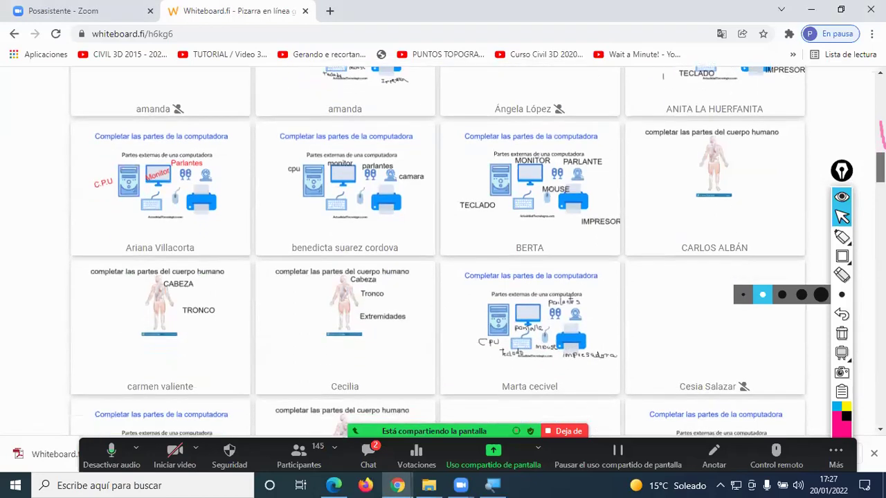
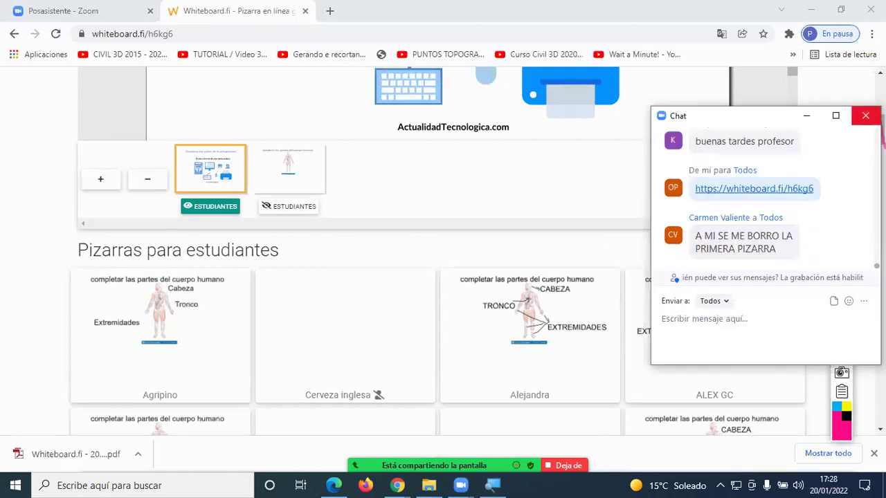
Close the meeting chat and accept both students listed in the whiteboard lobby.
click(865, 115)
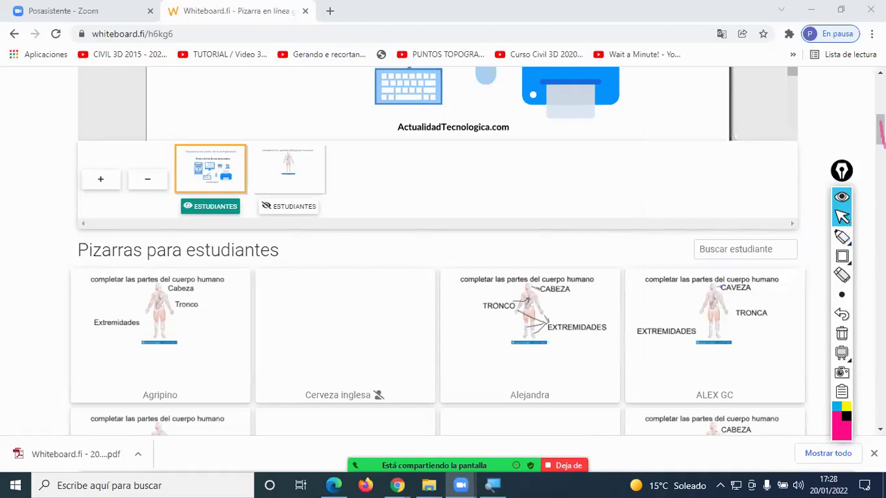
scroll(880, 131, up, 2)
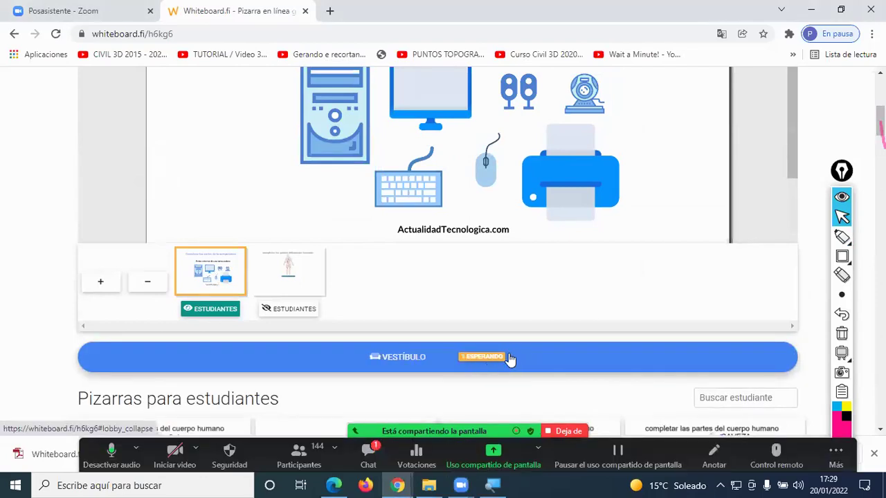
click(491, 357)
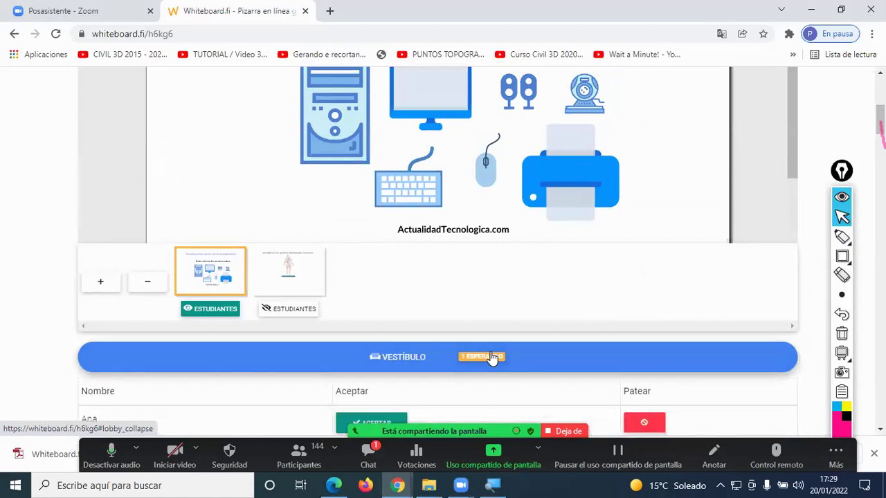
scroll(436, 374, down, 1)
scroll(384, 368, down, 1)
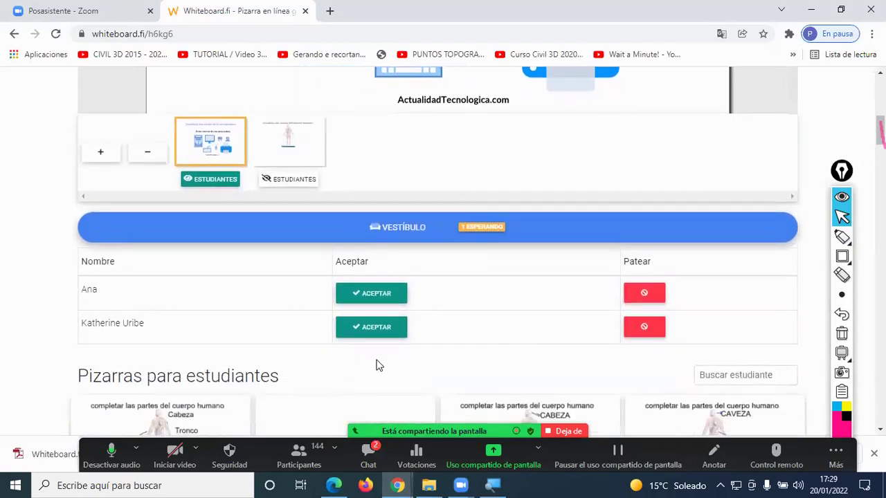
click(378, 299)
click(376, 330)
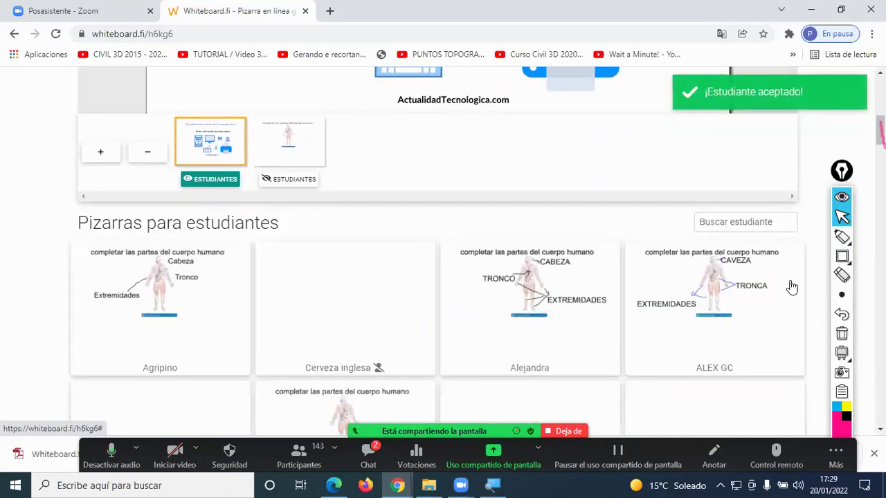
Examine the student whiteboards down the list to review each student's progress labelling the computer parts and human body pages.
scroll(881, 131, up, 4)
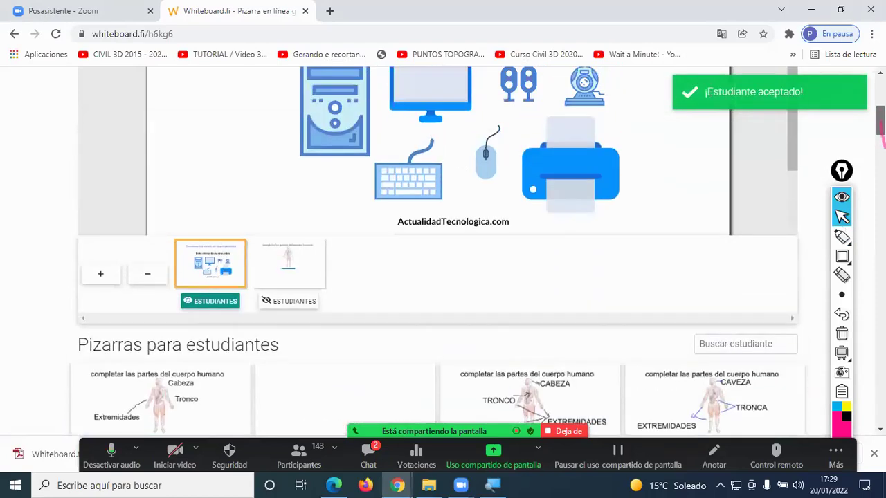
scroll(882, 135, down, 4)
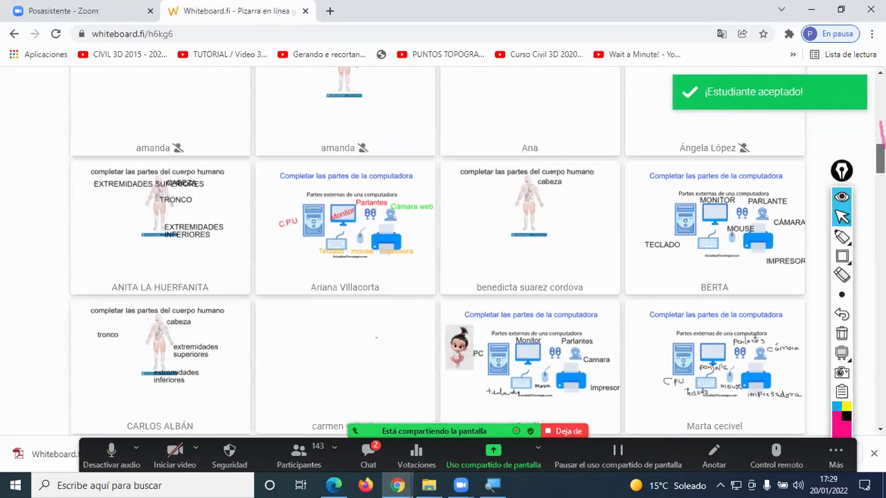
scroll(882, 135, down, 2)
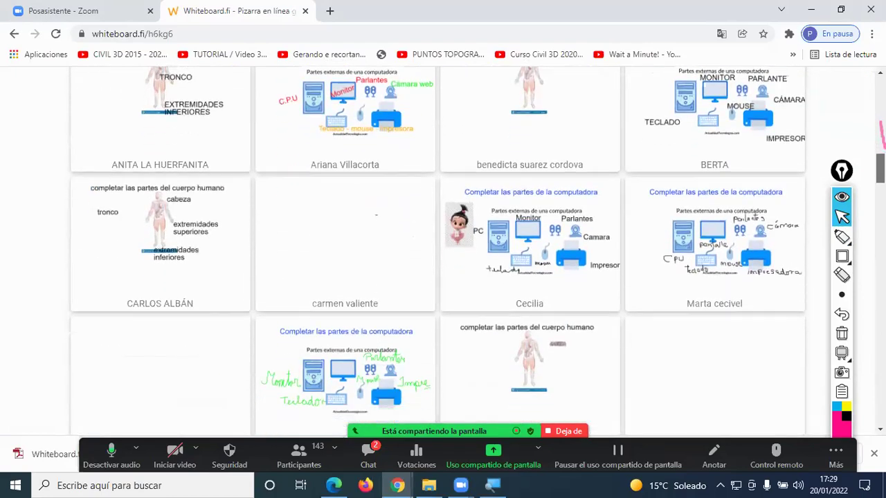
scroll(443, 249, down, 4)
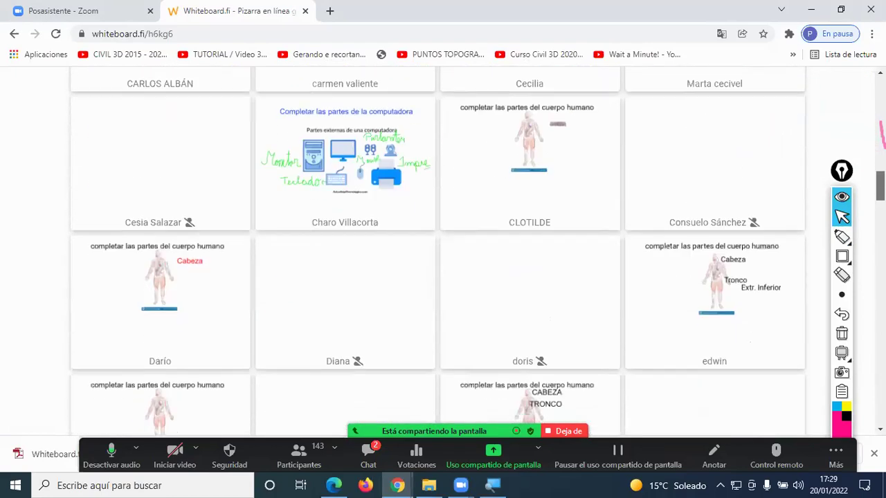
scroll(443, 249, down, 6)
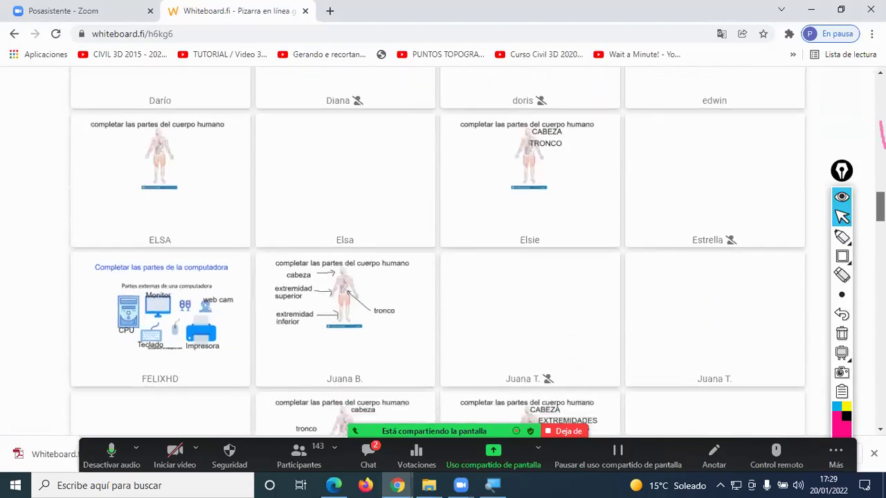
scroll(443, 249, down, 5)
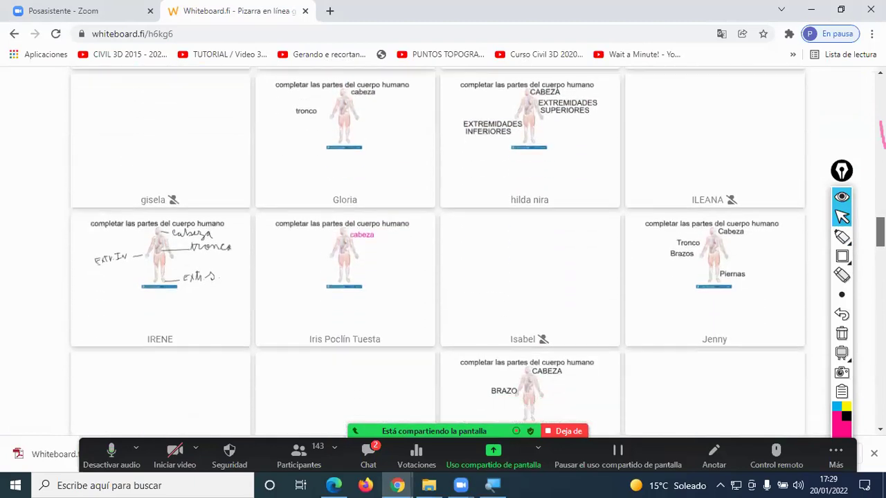
scroll(442, 249, down, 4)
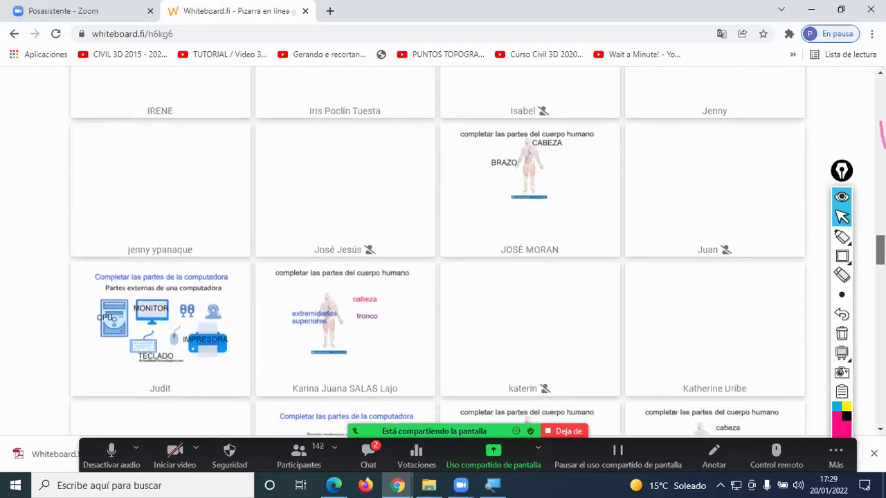
scroll(443, 250, down, 1)
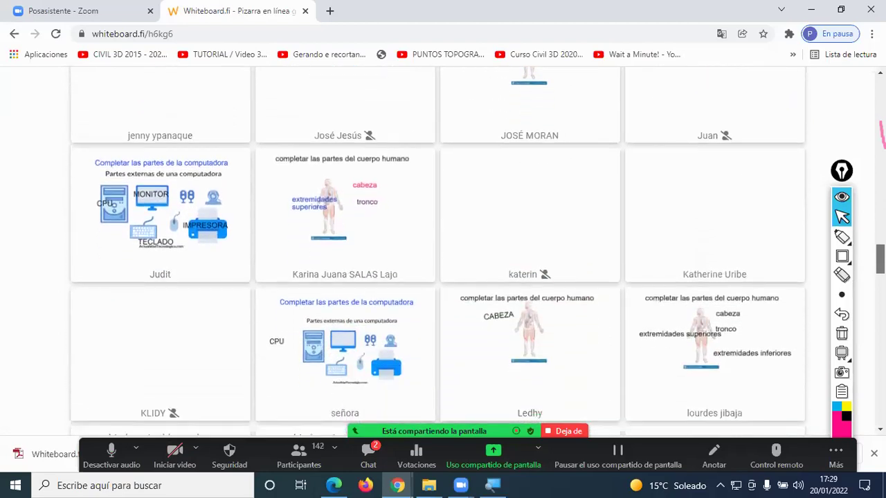
scroll(442, 249, down, 1)
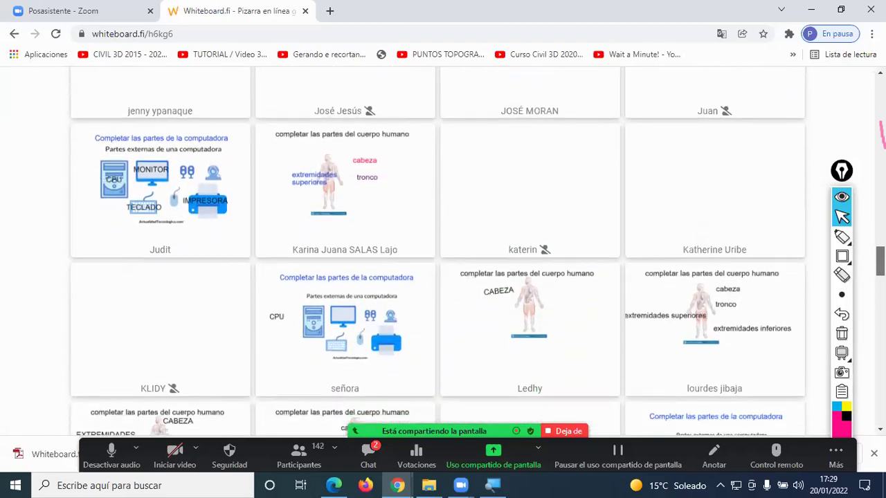
scroll(443, 249, down, 1)
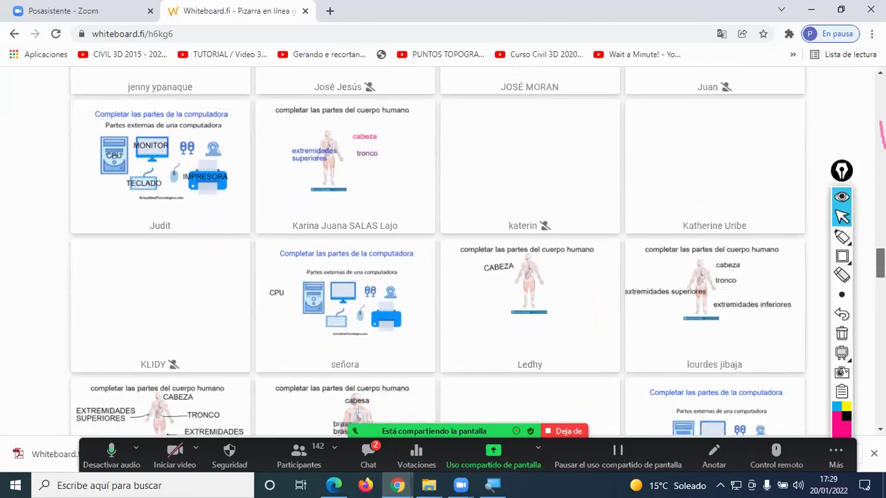
scroll(443, 249, down, 1)
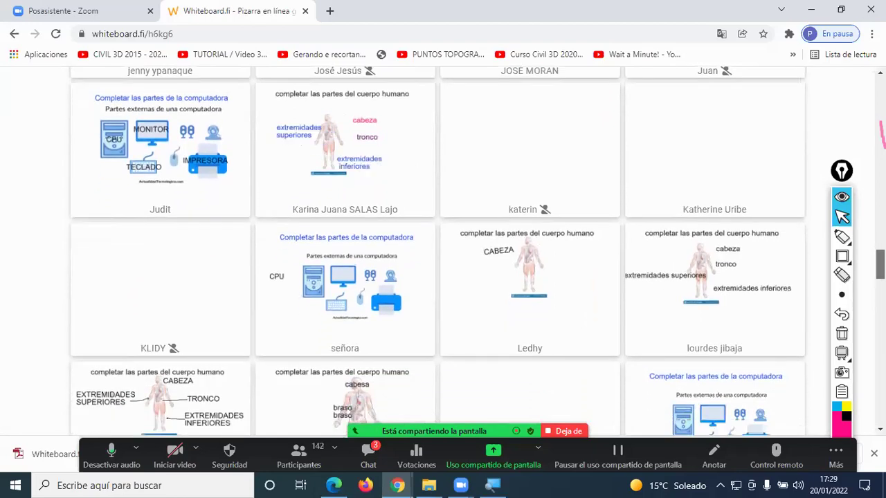
scroll(443, 249, down, 3)
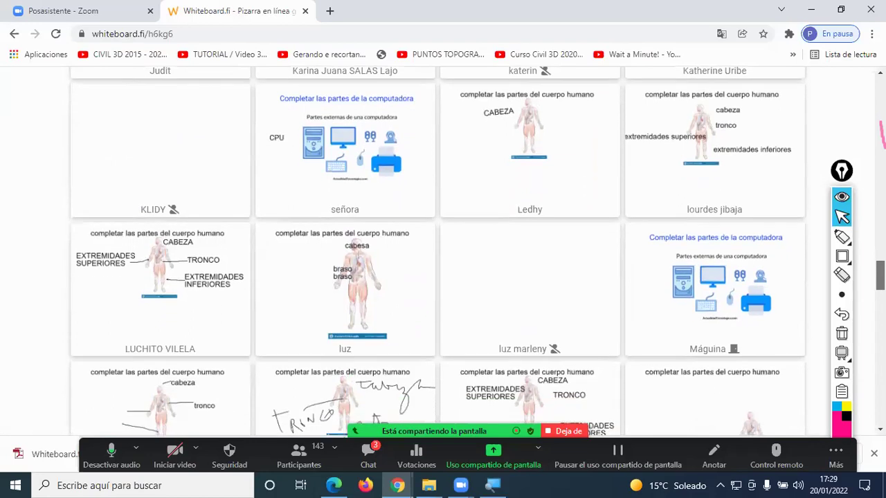
scroll(443, 249, up, 1)
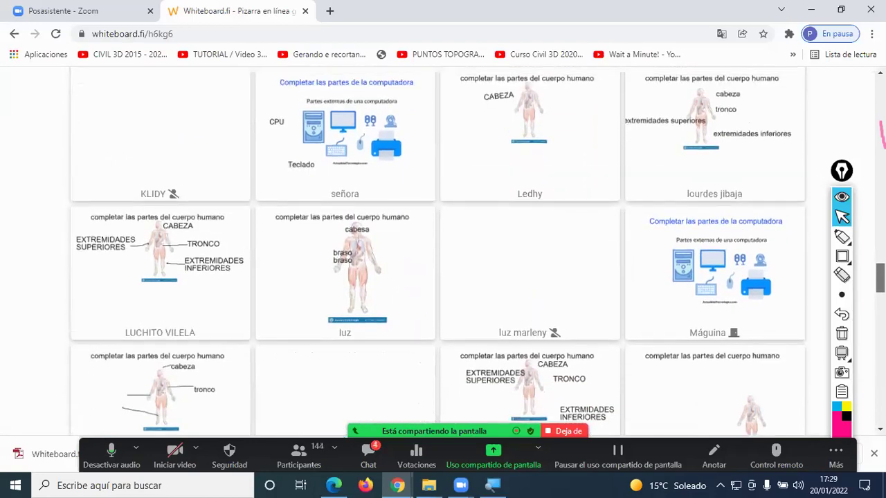
scroll(443, 249, down, 2)
scroll(443, 249, down, 1)
scroll(443, 249, down, 4)
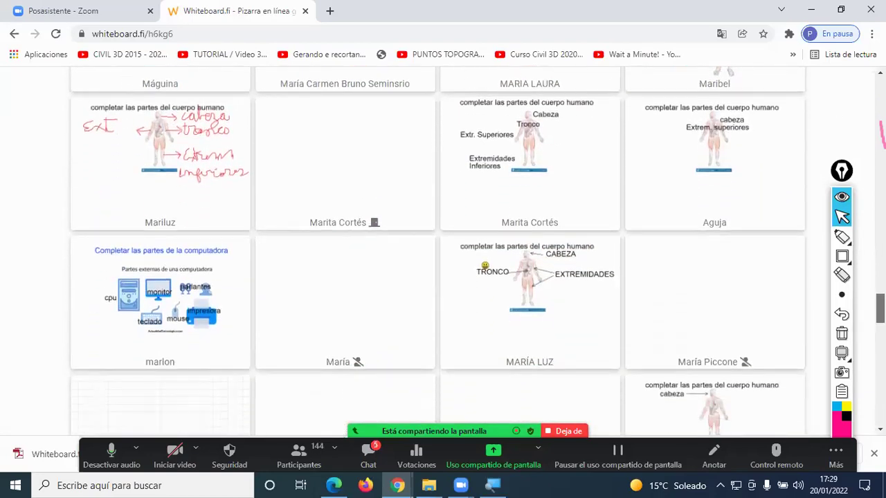
scroll(443, 249, down, 1)
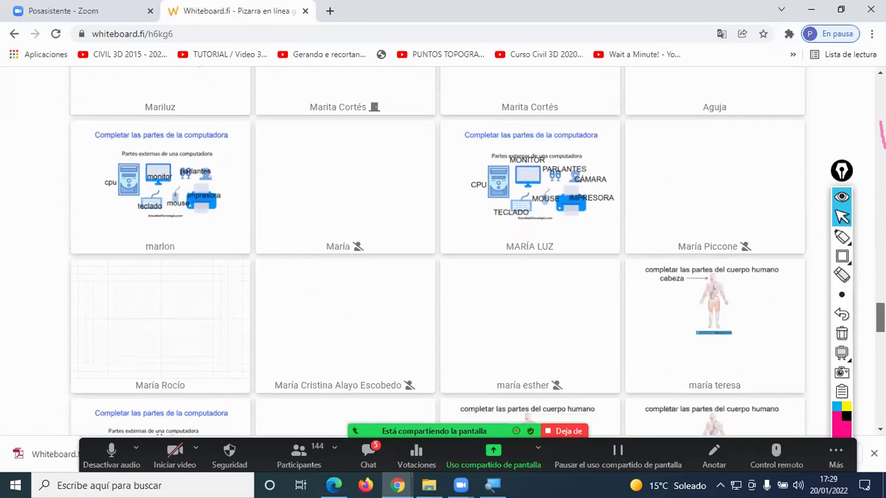
scroll(443, 249, down, 8)
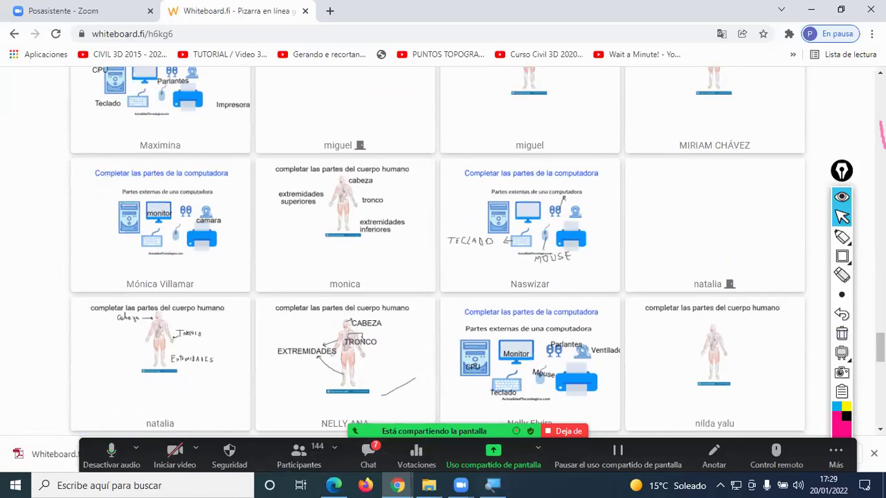
Examine the remaining student whiteboards at the end of the list to check the human body and computer parts labels.
scroll(666, 371, down, 4)
scroll(443, 249, down, 2)
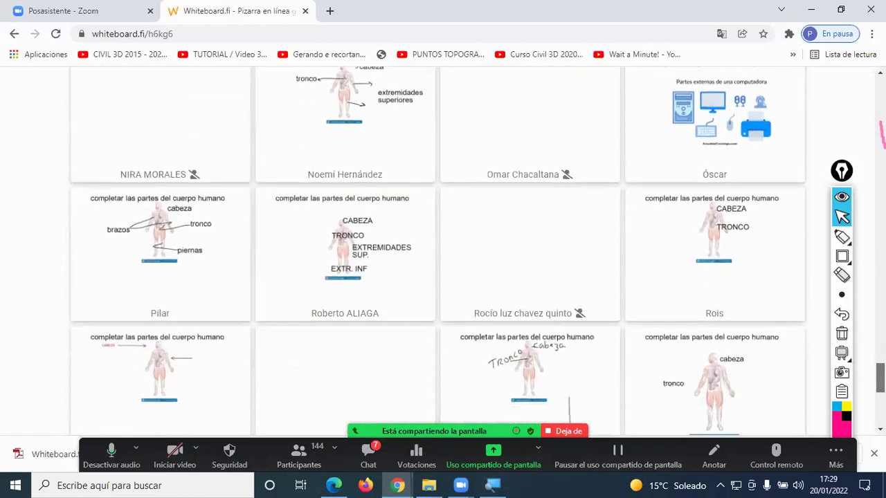
scroll(443, 252, down, 2)
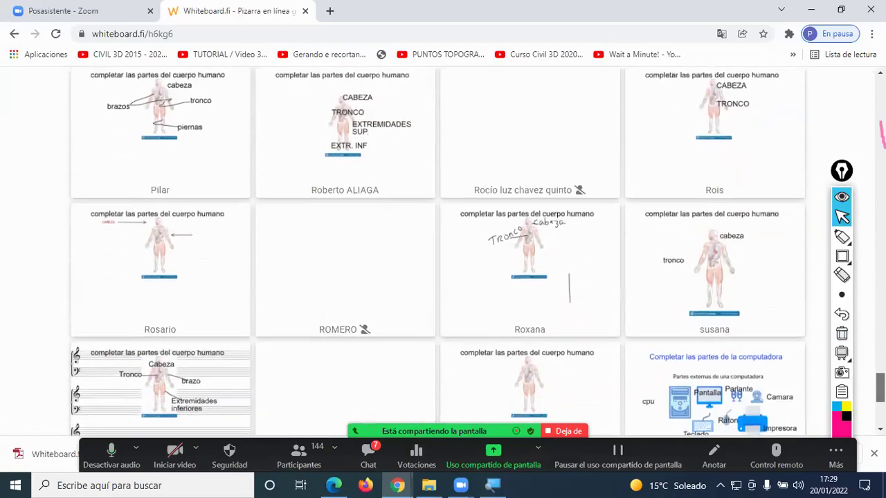
scroll(855, 413, down, 1)
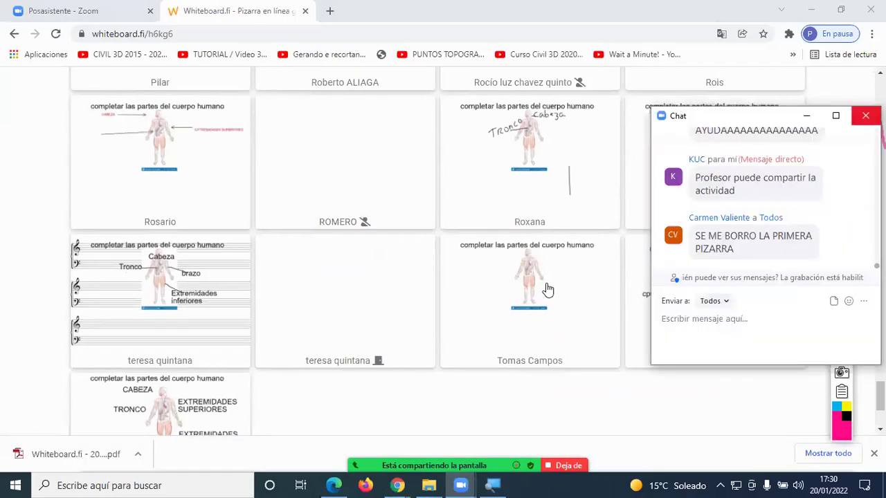
Close the meeting chat and accept the student waiting in the whiteboard lobby.
click(865, 116)
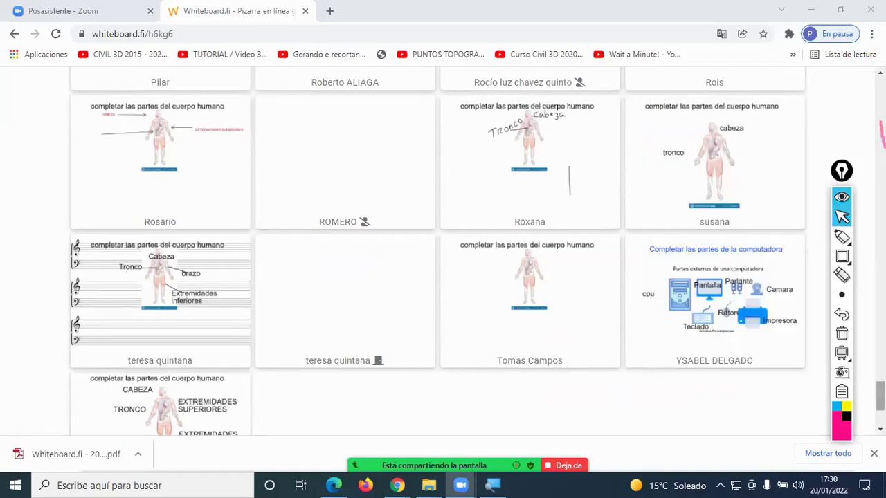
scroll(443, 249, up, 1)
scroll(500, 227, up, 10)
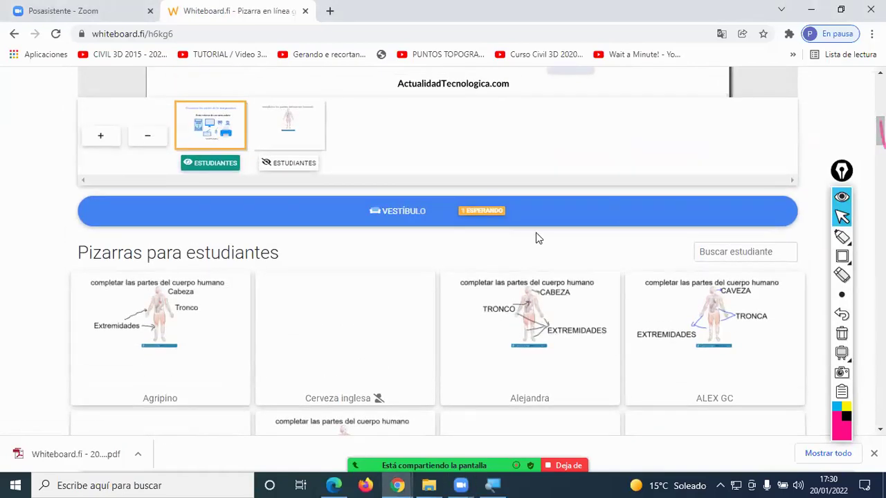
click(499, 225)
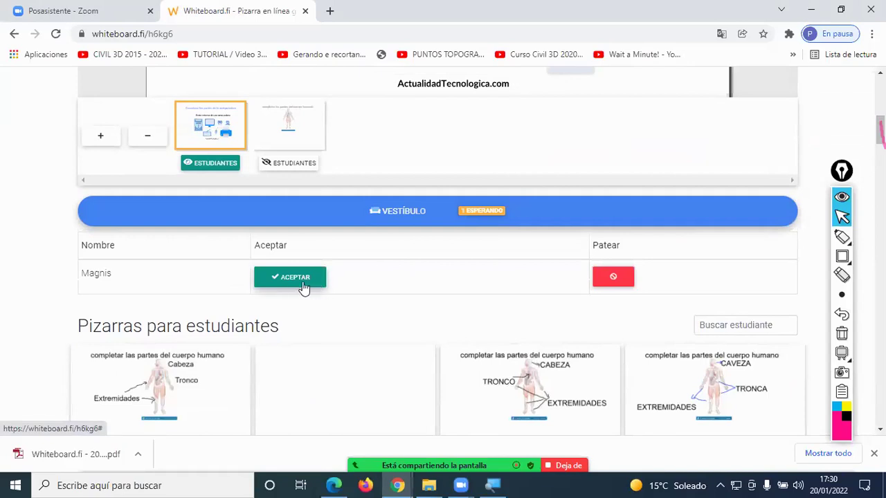
click(292, 281)
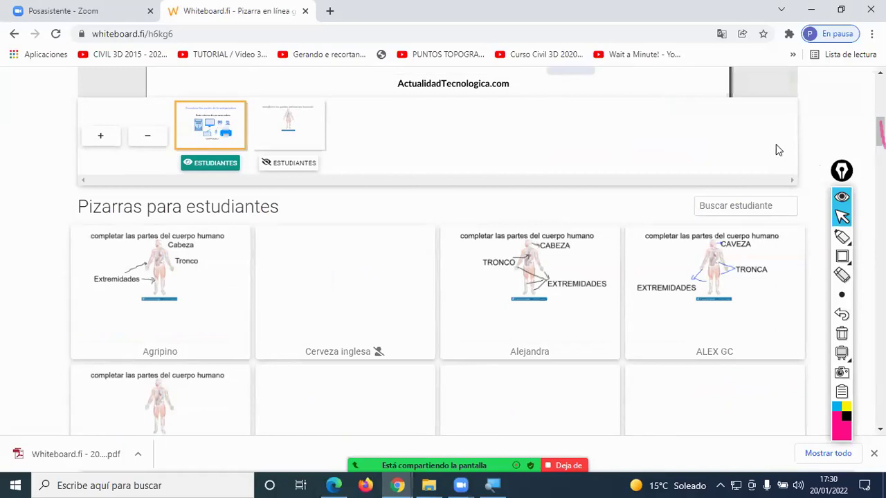
Examine the student whiteboards from the start of the list, comparing labelled computer parts and human body pages with blank ones.
scroll(476, 230, down, 3)
scroll(477, 230, down, 6)
scroll(478, 229, up, 4)
scroll(479, 230, down, 3)
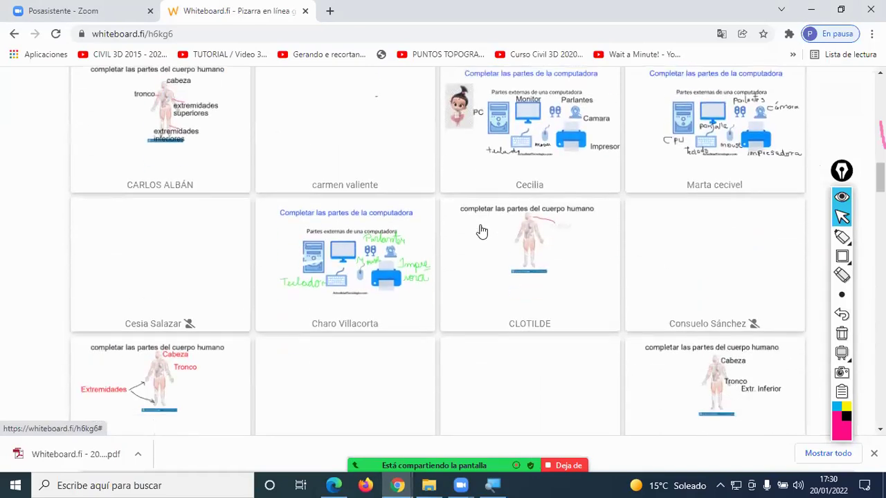
scroll(482, 231, down, 1)
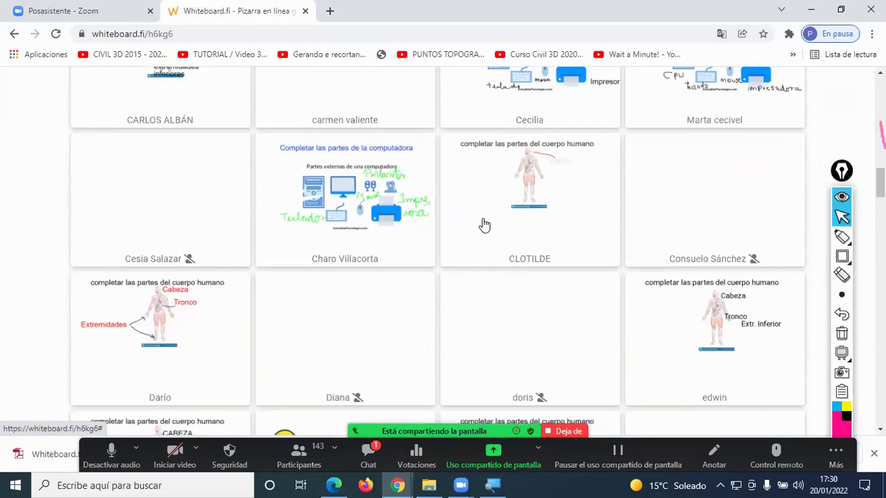
scroll(494, 225, up, 1)
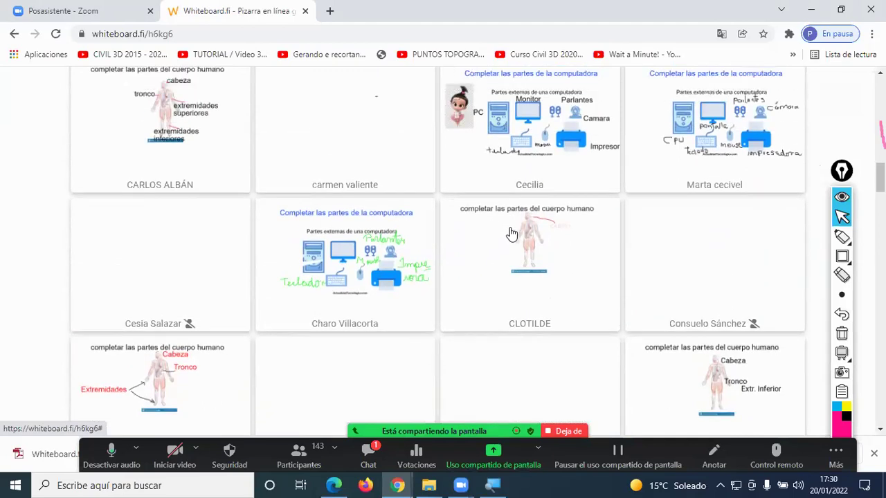
scroll(520, 210, up, 2)
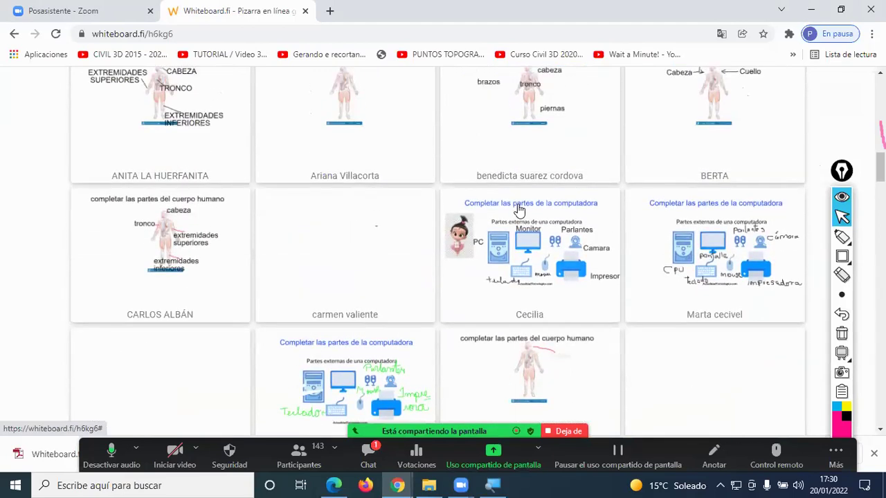
scroll(521, 211, down, 6)
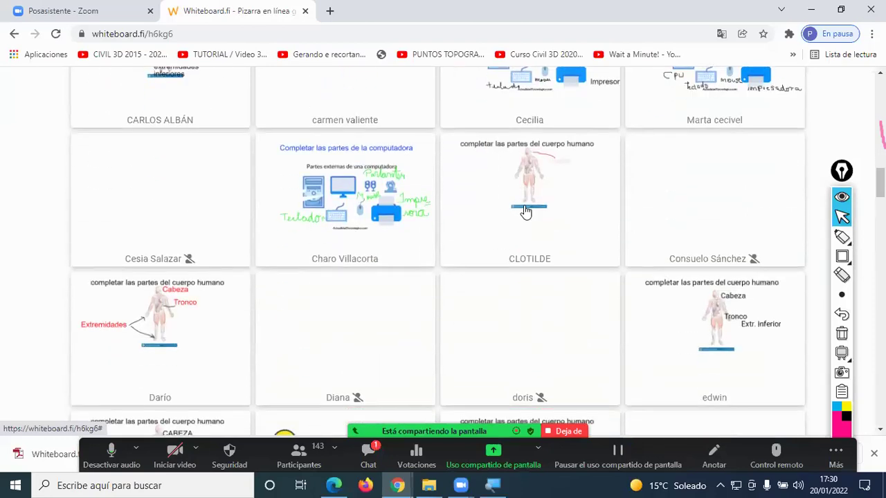
scroll(528, 209, down, 5)
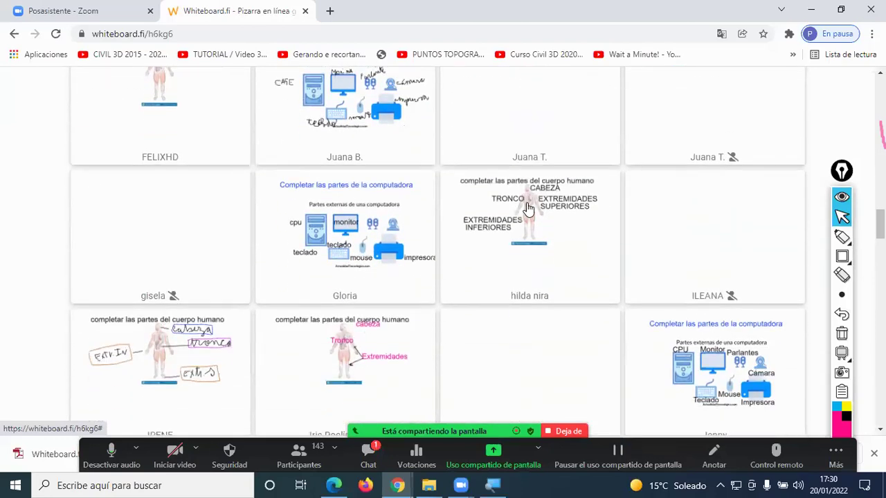
scroll(529, 209, down, 2)
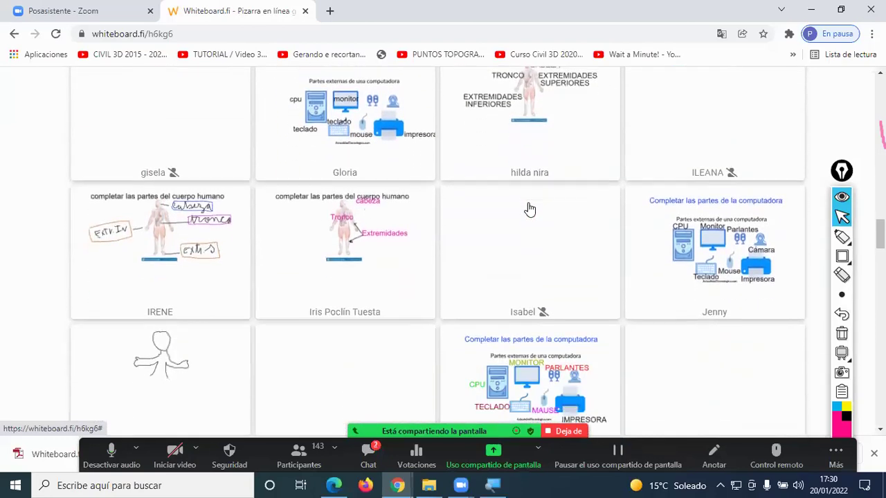
scroll(530, 209, down, 1)
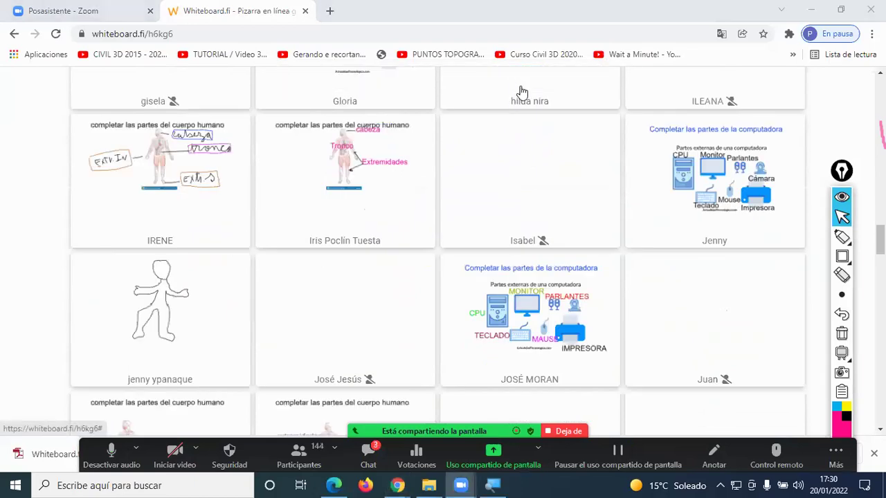
scroll(599, 200, down, 5)
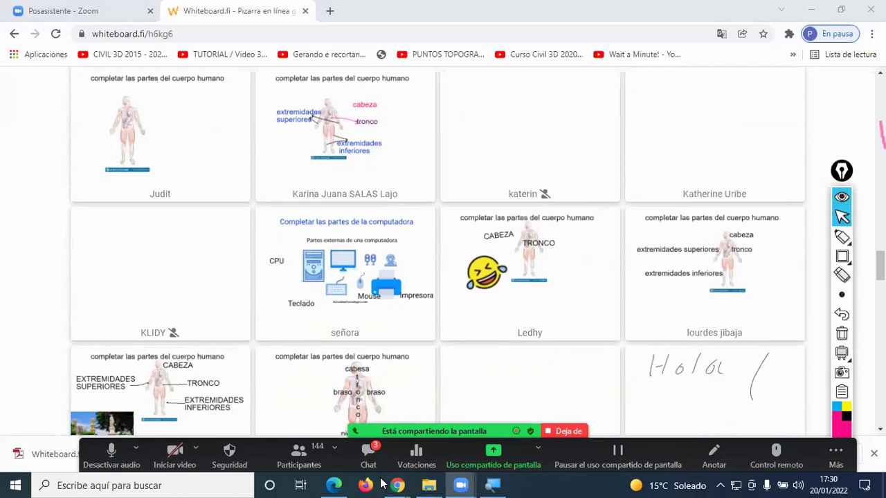
Read the new meeting chat messages and admit the participant from the meeting's waiting room, closing the chat when done.
click(369, 455)
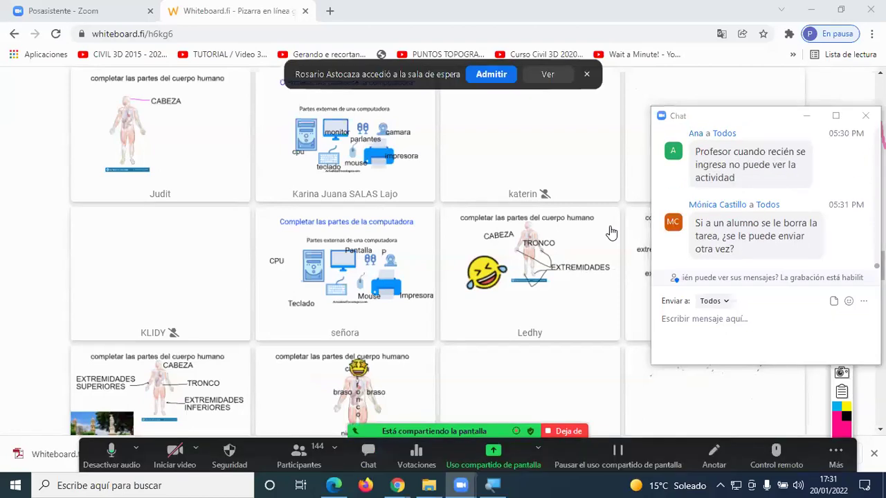
click(491, 77)
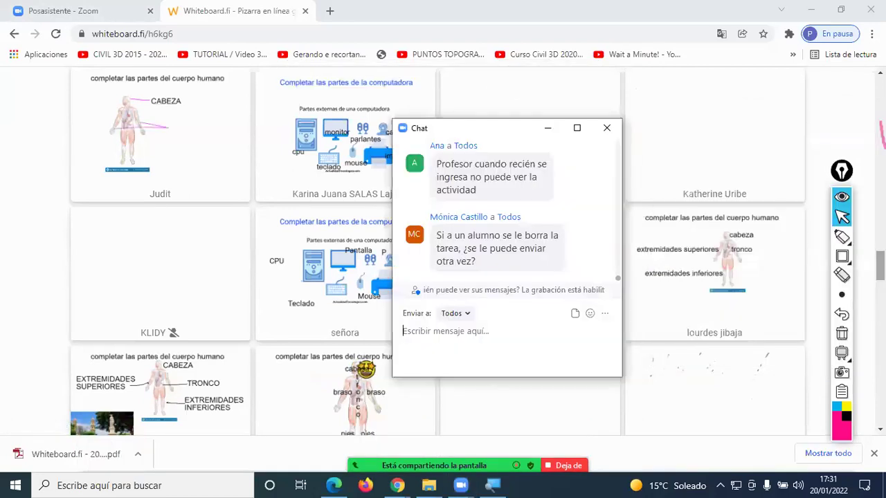
scroll(346, 249, up, 10)
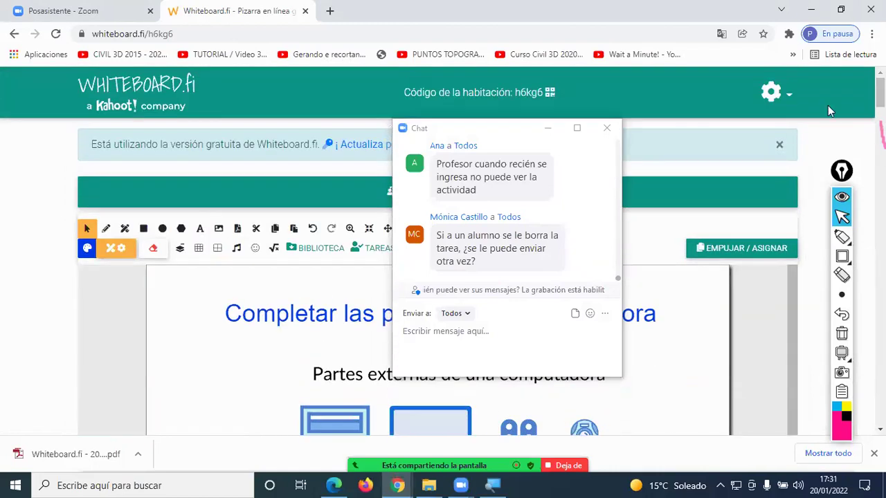
scroll(443, 250, down, 4)
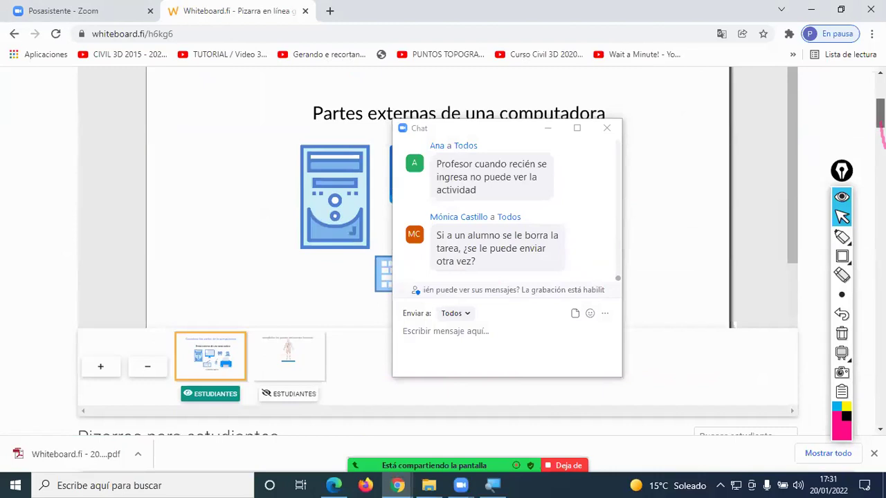
scroll(692, 148, down, 1)
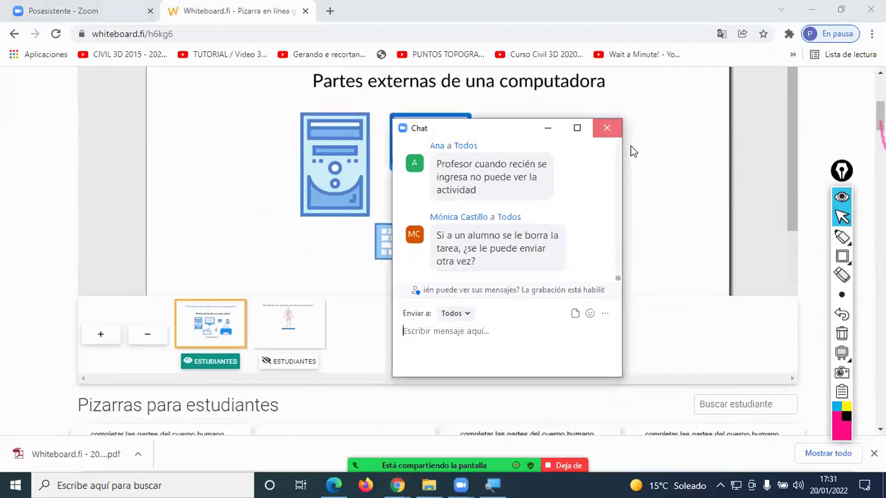
click(607, 131)
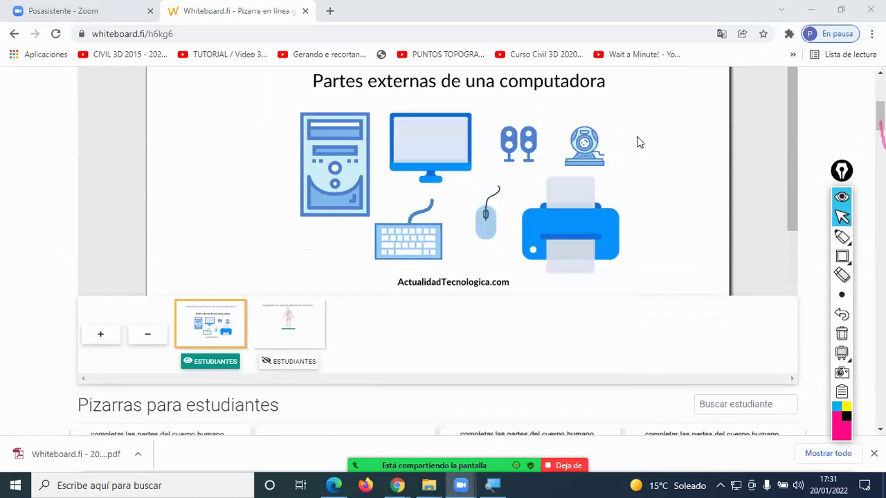
Send the teacher's current computer parts page to the student with the blank third whiteboard in the second row, and close that student's view.
scroll(554, 207, down, 5)
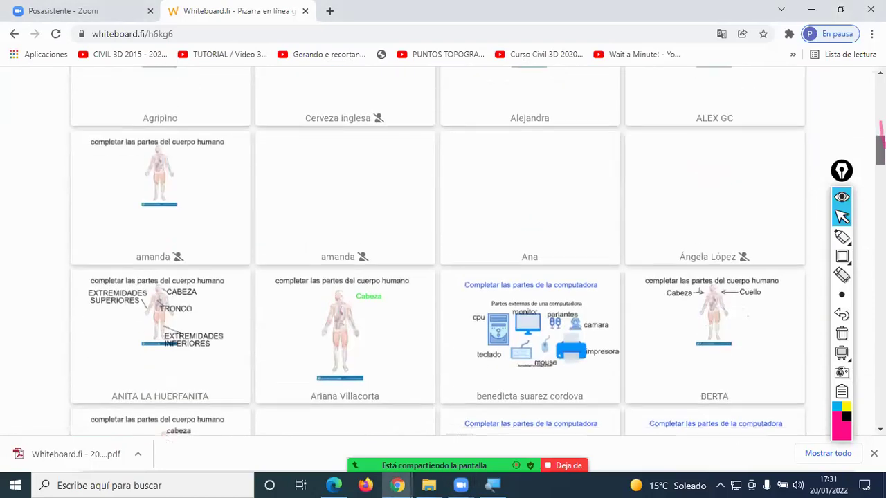
right_click(545, 176)
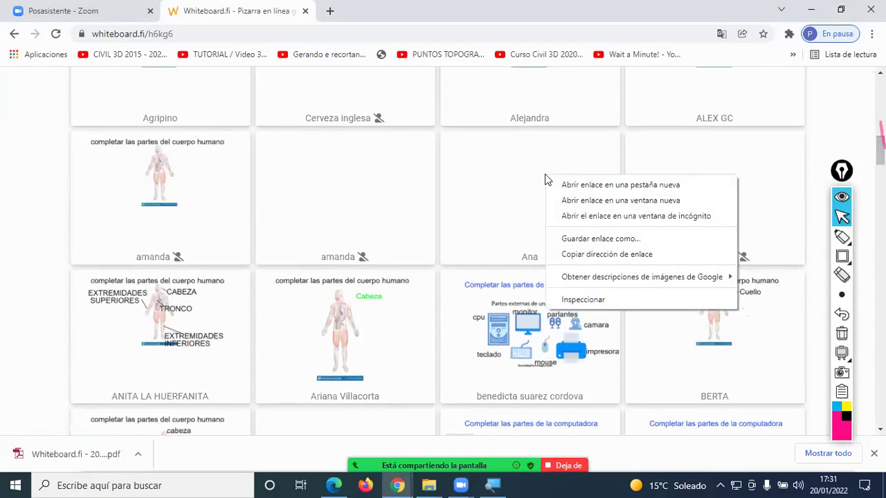
click(512, 197)
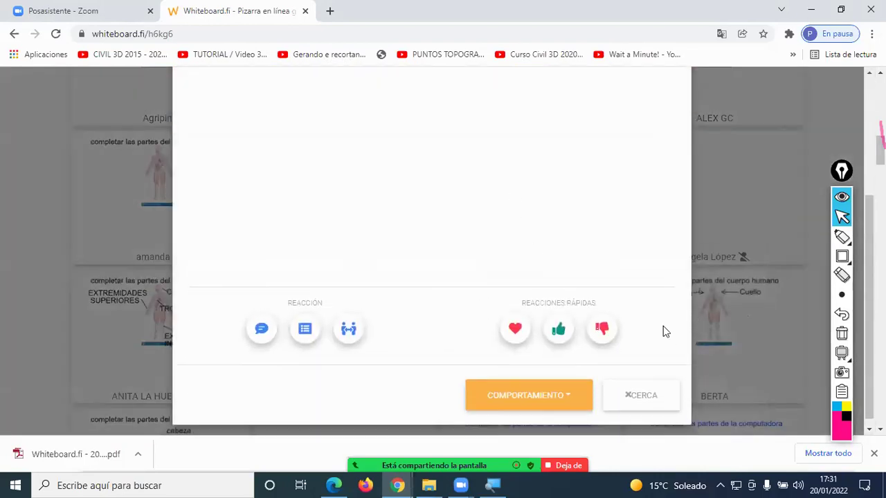
click(560, 399)
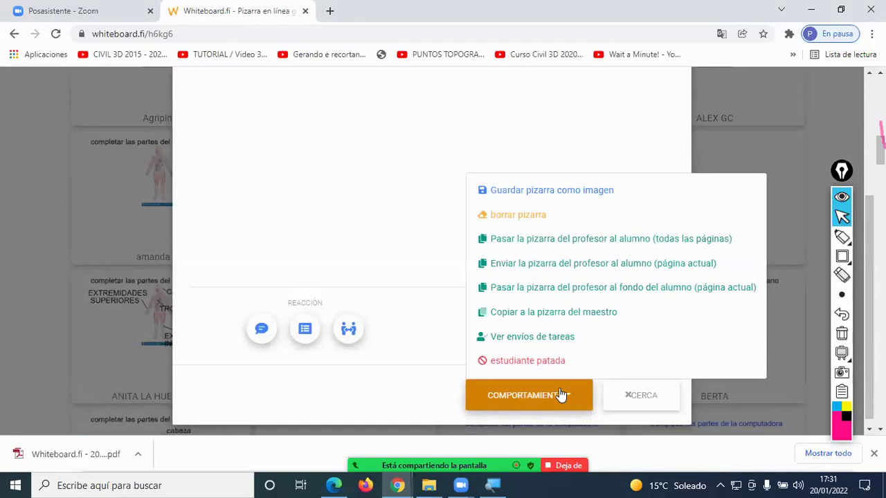
click(545, 264)
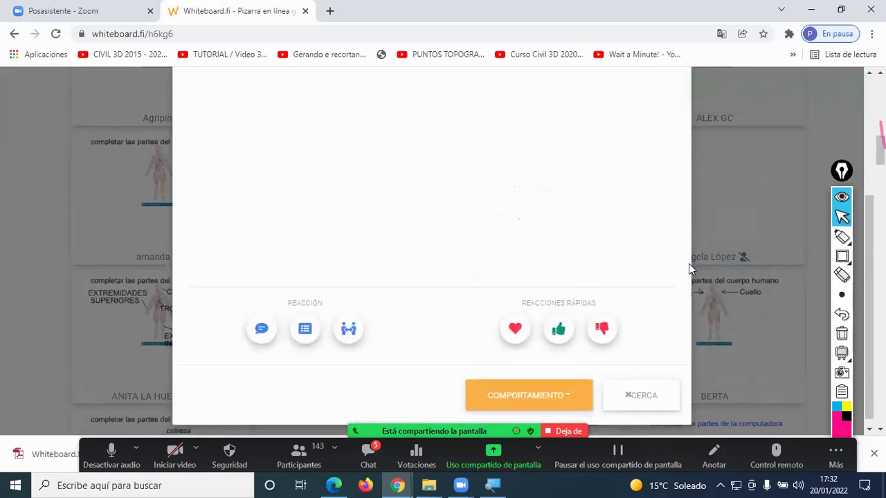
click(702, 245)
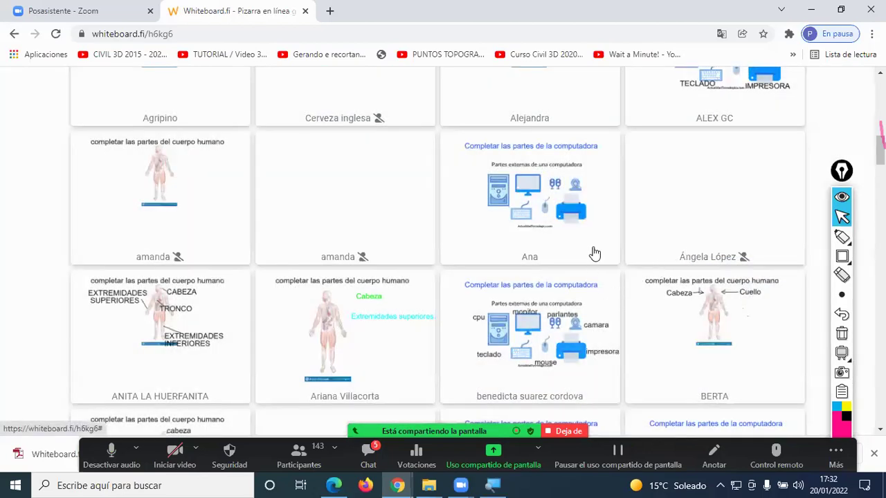
Open the nearly blank student whiteboard beside the labelled human body board and bring up its feedback and action options.
scroll(739, 249, down, 4)
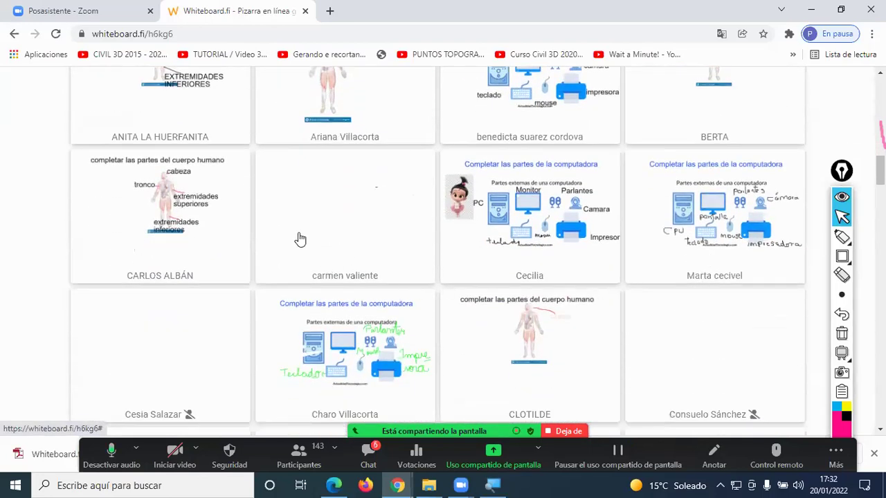
click(354, 230)
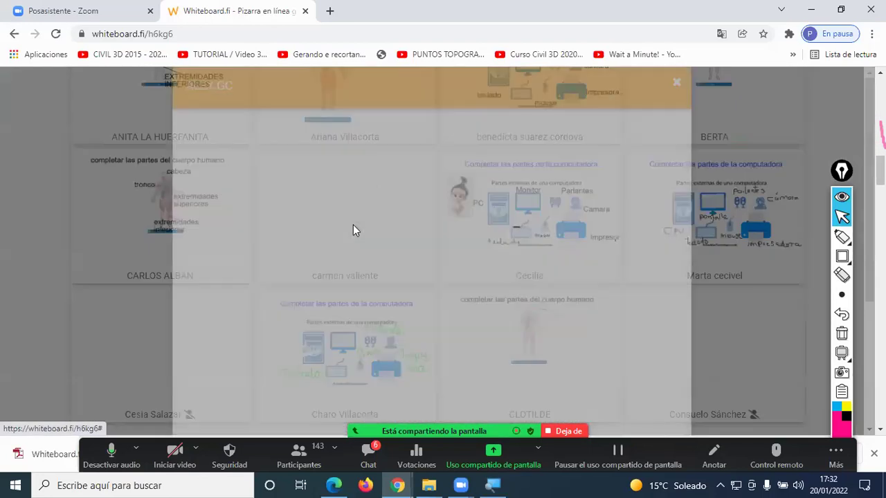
scroll(680, 280, down, 3)
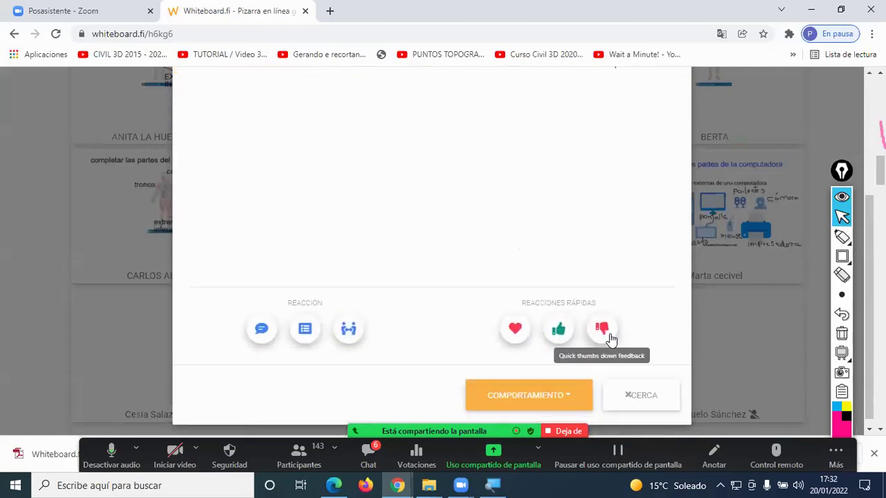
Push all pages of the teacher's whiteboard to the open blank student board and close the board's window.
click(560, 393)
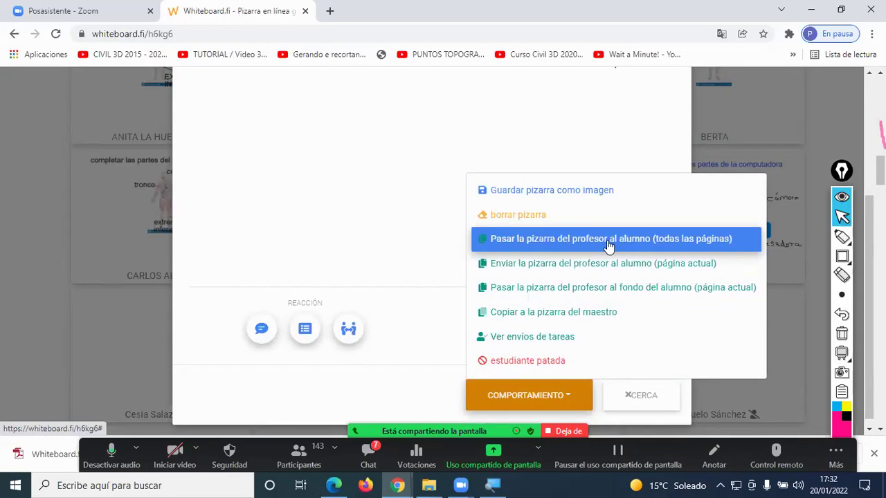
click(597, 243)
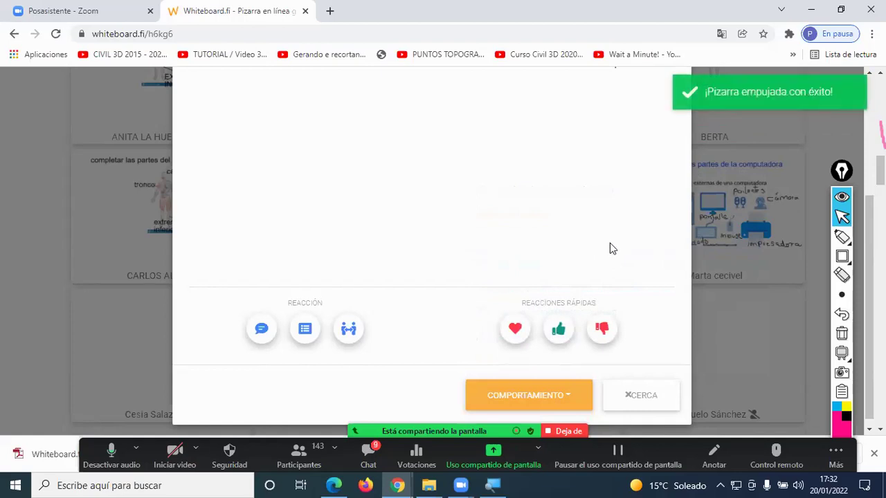
click(699, 295)
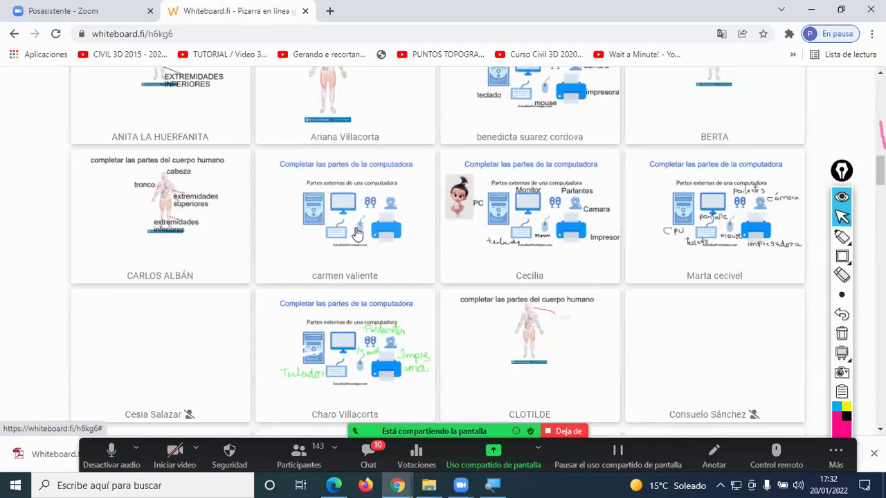
Open the student board showing only a grid and an emoji, and push all pages of the teacher's whiteboard to it.
scroll(367, 237, down, 1)
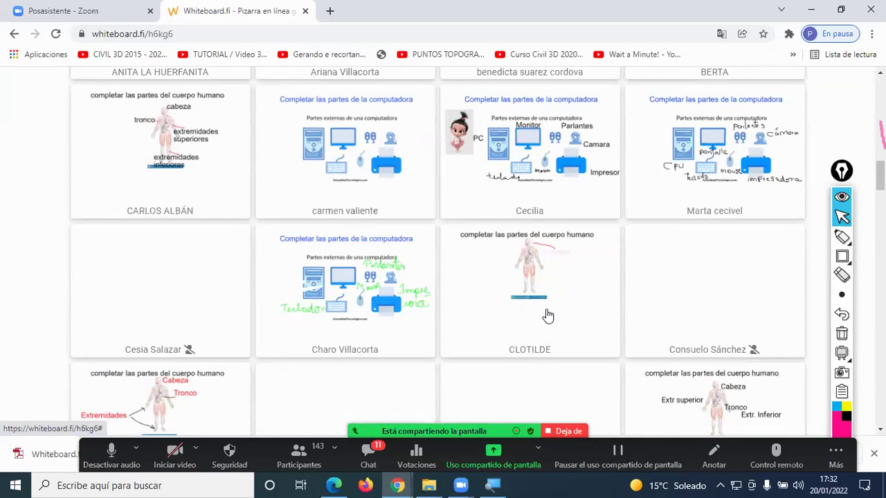
scroll(540, 315, down, 3)
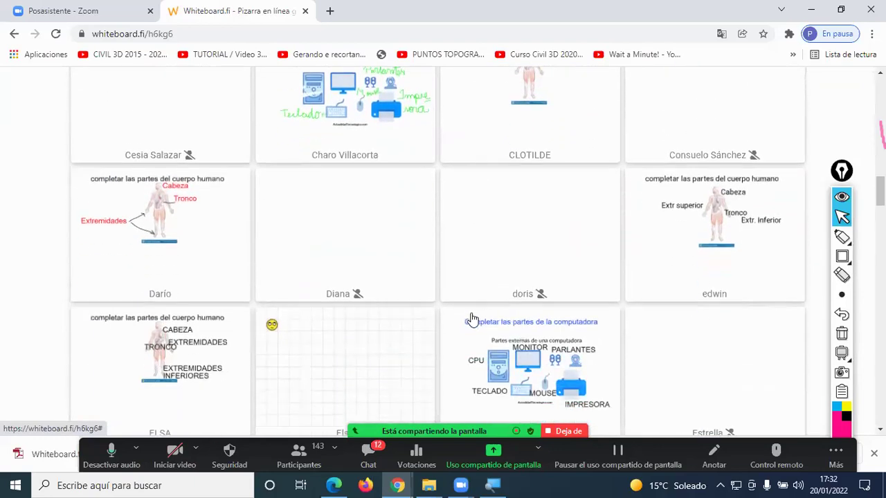
scroll(471, 318, down, 2)
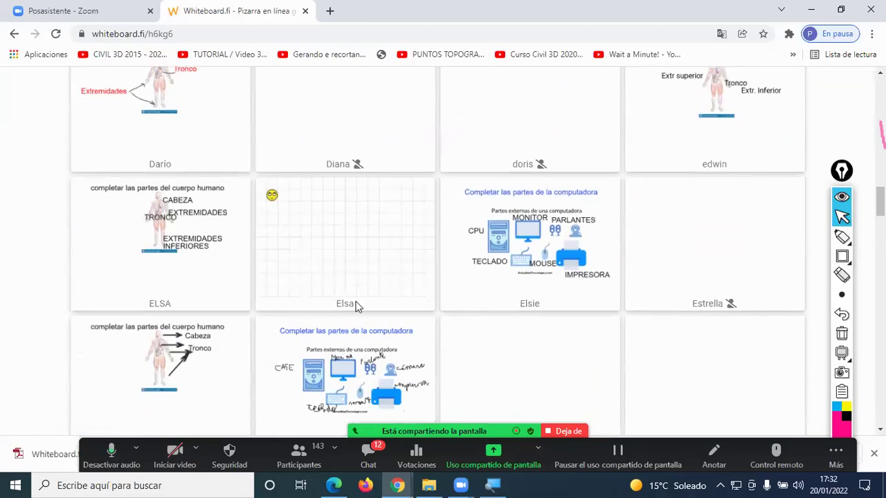
click(332, 262)
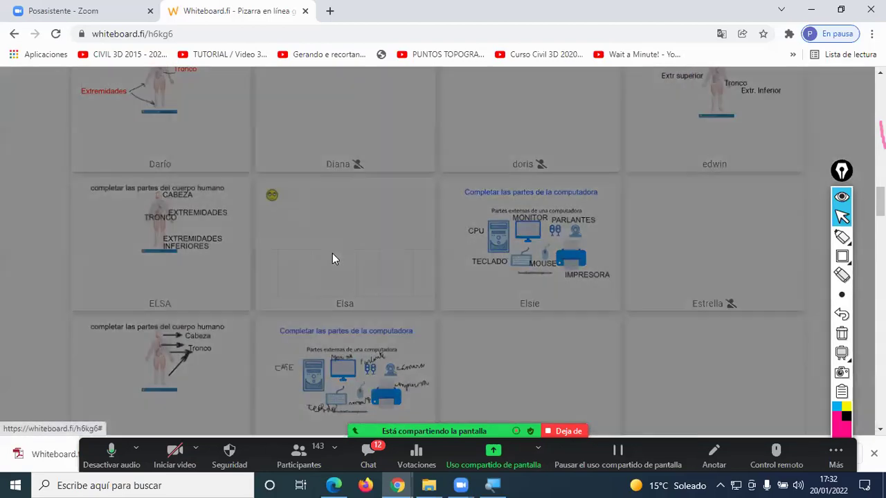
scroll(547, 301, down, 2)
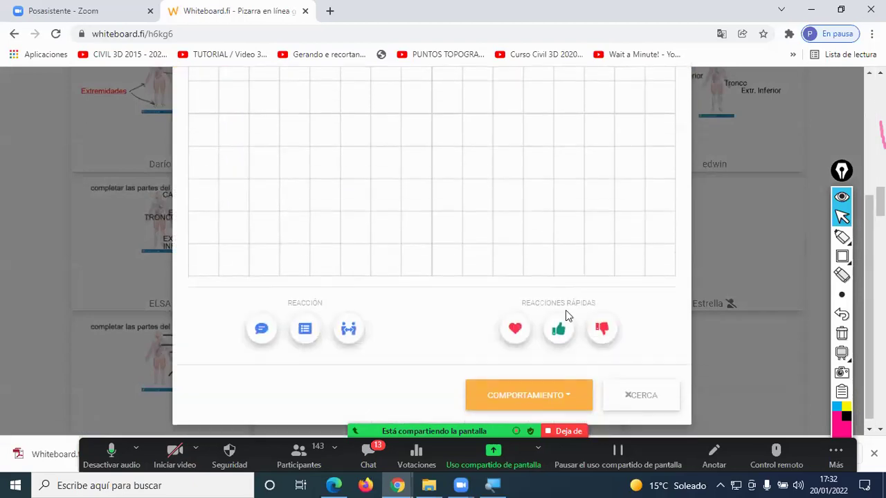
scroll(602, 363, down, 1)
click(571, 390)
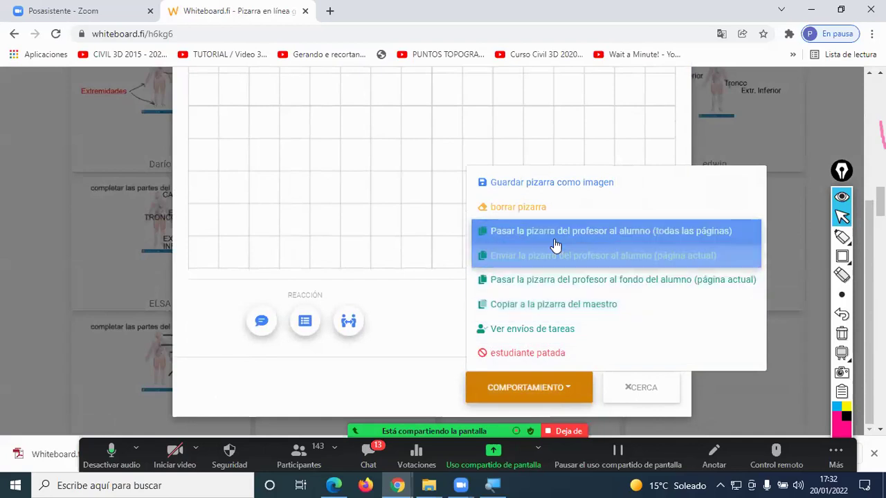
click(675, 238)
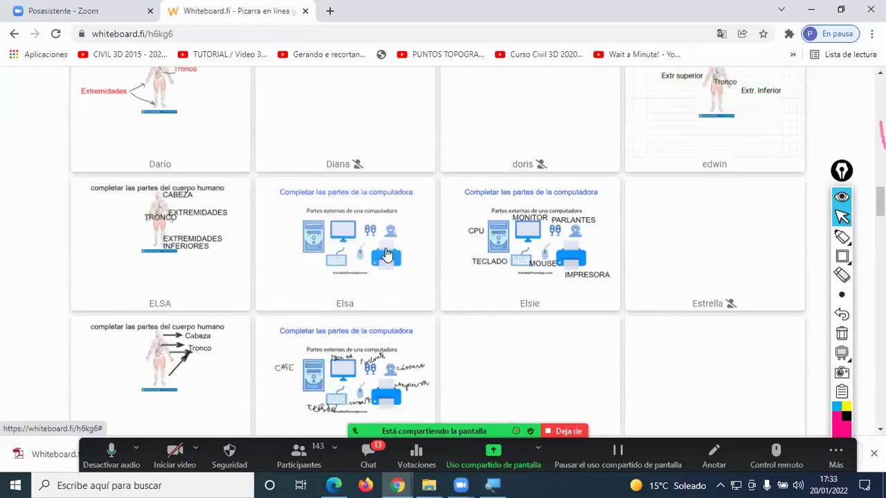
Try to push all teacher whiteboard pages to the connected student's blank board beside the handwritten computer-parts answer.
scroll(597, 312, down, 3)
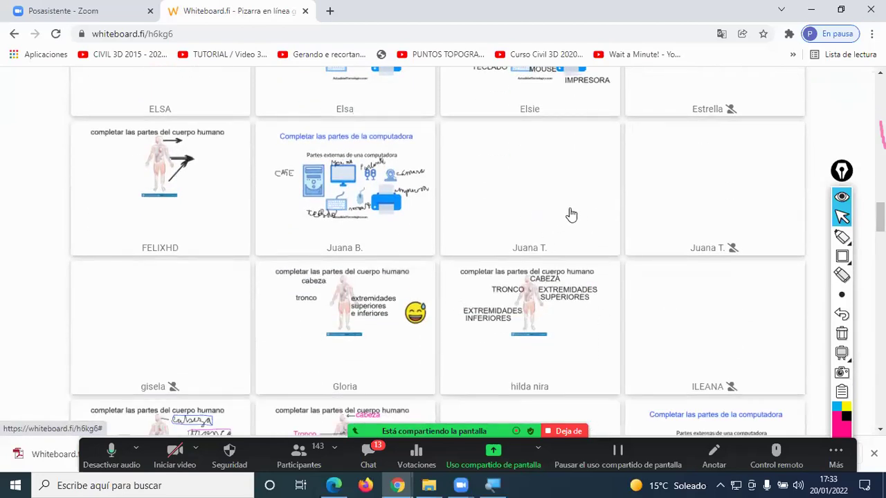
click(522, 194)
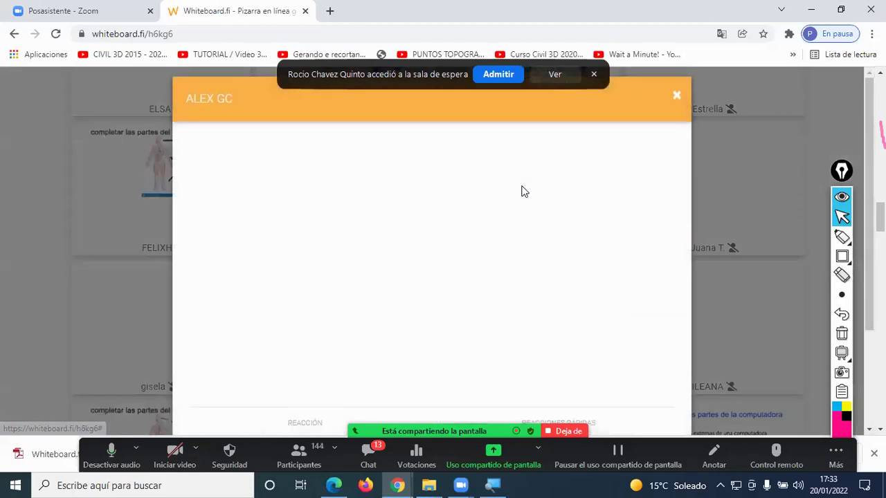
scroll(554, 297, down, 2)
click(548, 410)
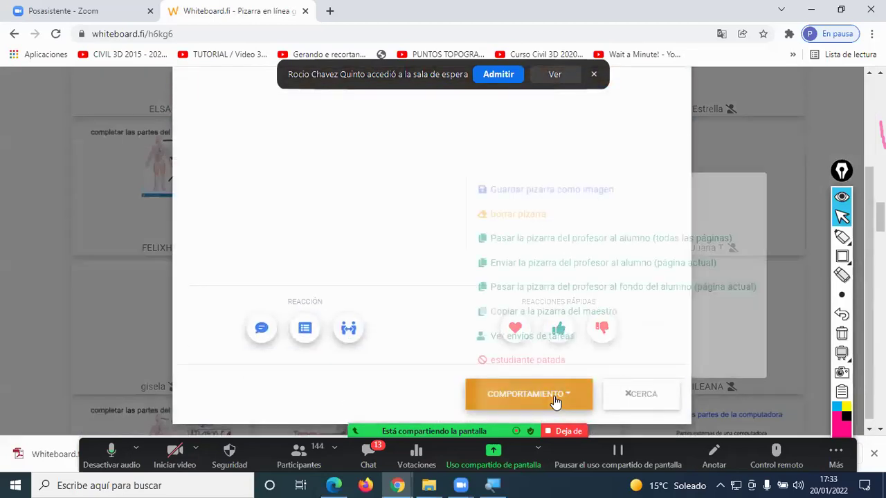
click(562, 239)
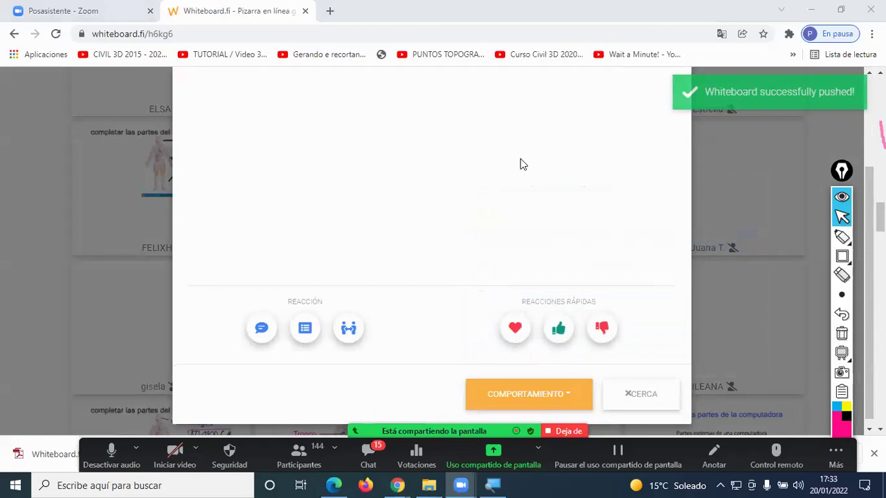
click(702, 251)
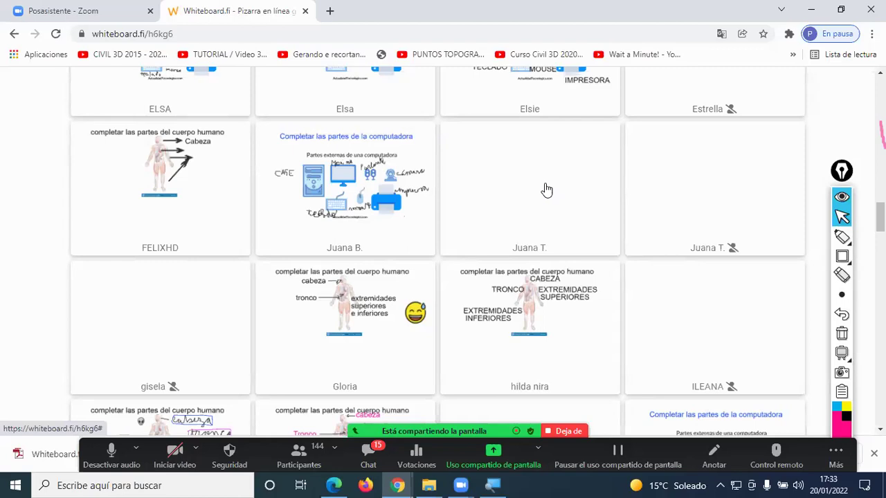
Retry pushing all teacher whiteboard pages to the same blank student board and close its window.
click(534, 196)
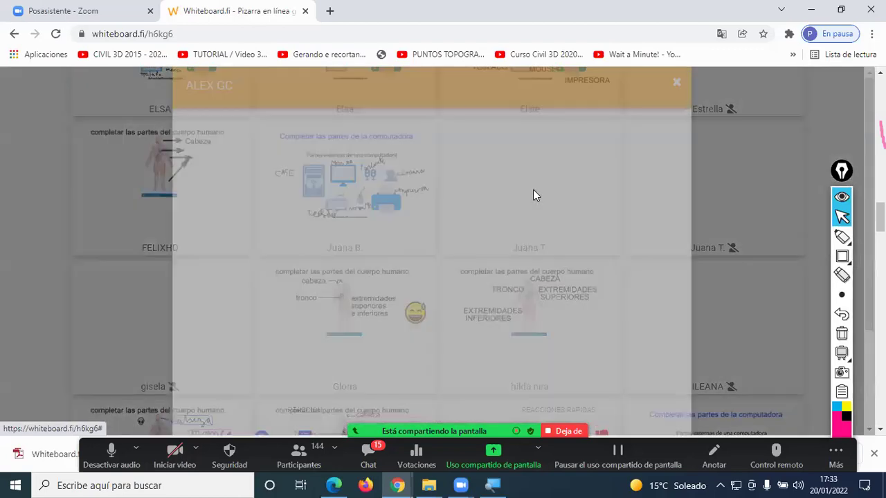
scroll(637, 268, down, 5)
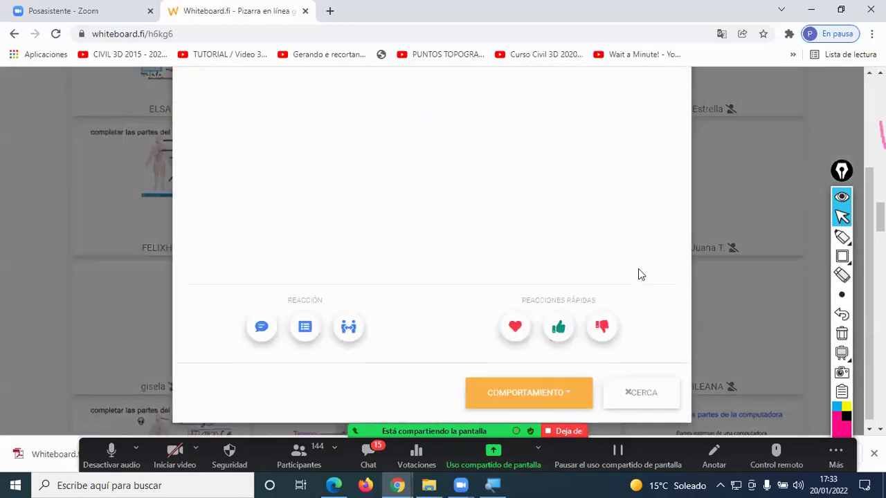
click(540, 402)
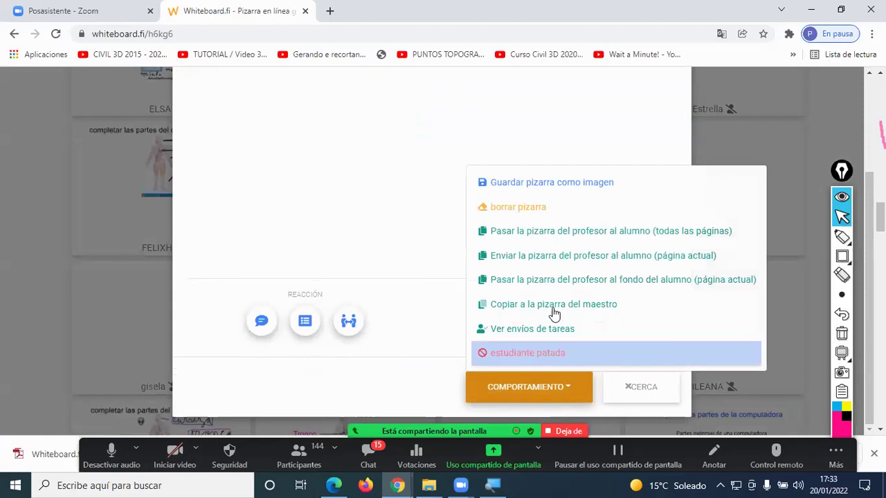
click(607, 233)
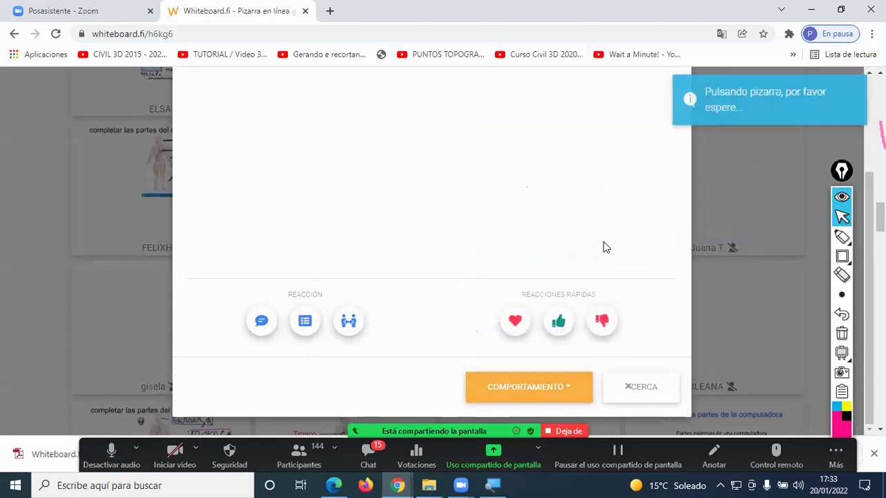
click(721, 292)
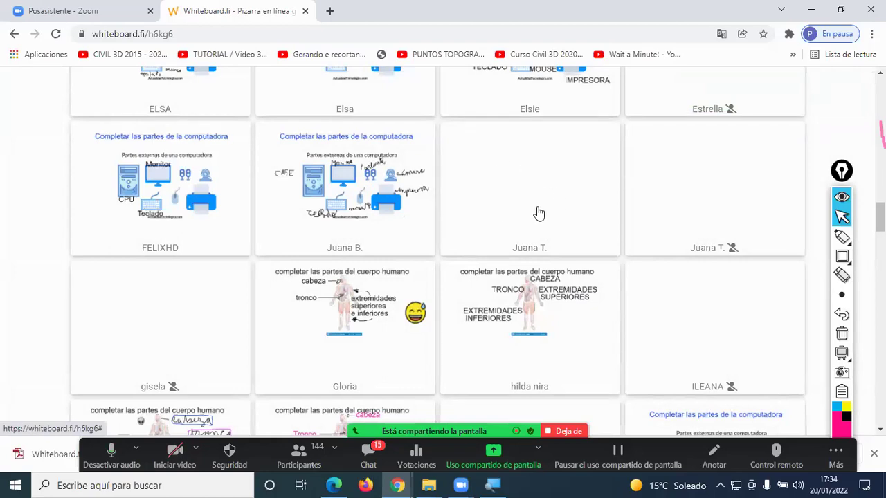
Find the empty grid board further down the student list and push all pages of the teacher's whiteboard to it.
scroll(532, 216, down, 4)
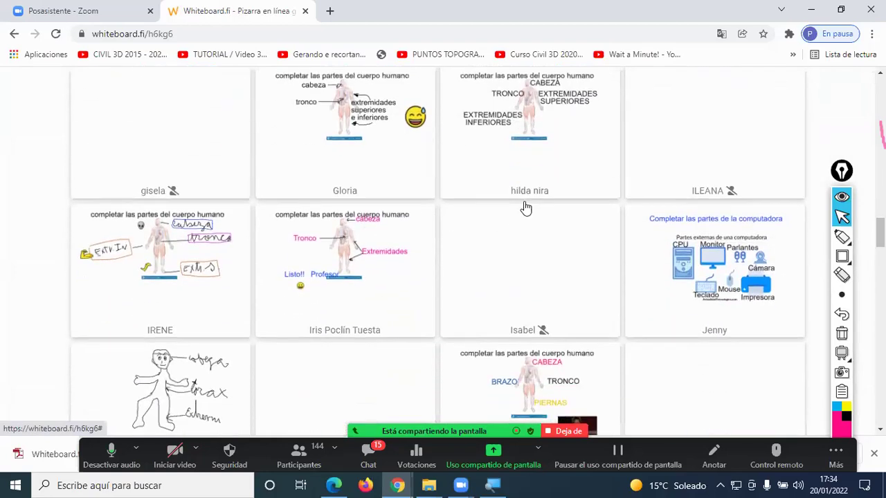
scroll(529, 221, down, 3)
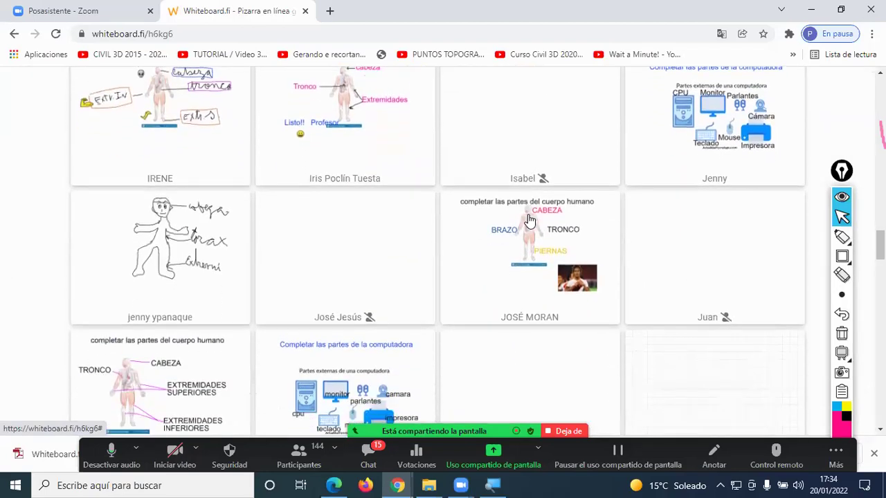
scroll(529, 218, down, 2)
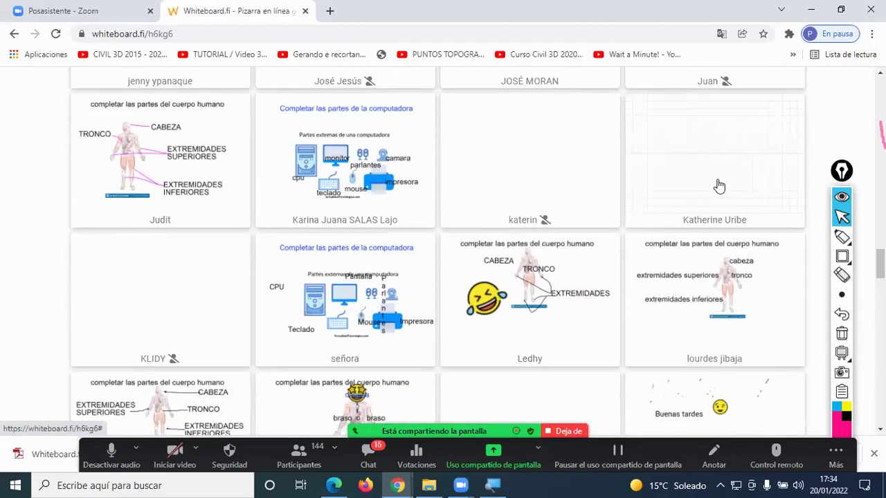
scroll(779, 192, up, 2)
click(702, 276)
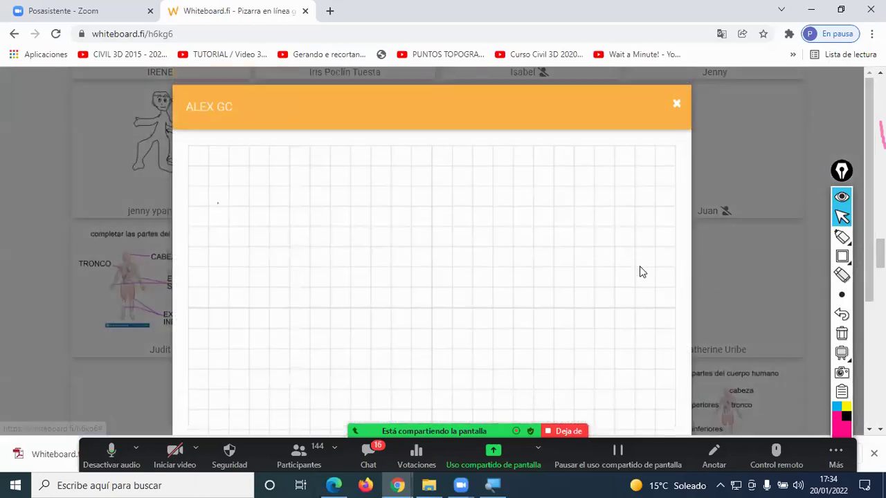
scroll(574, 249, down, 3)
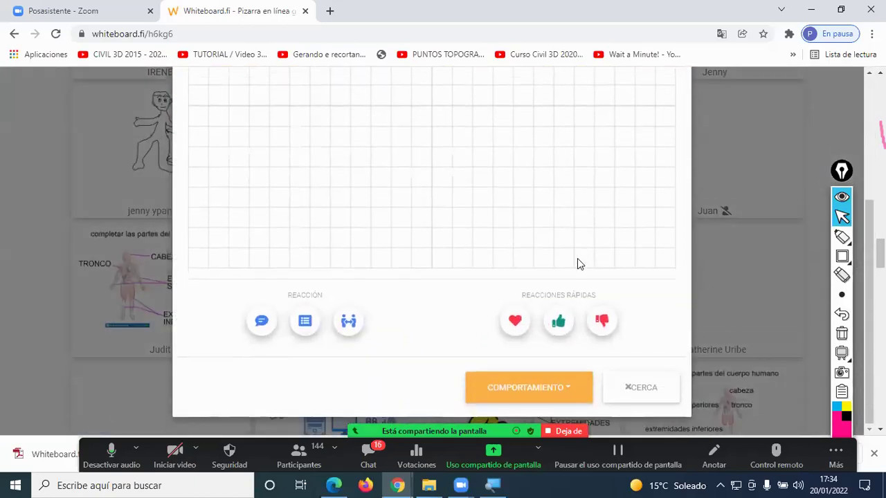
click(567, 396)
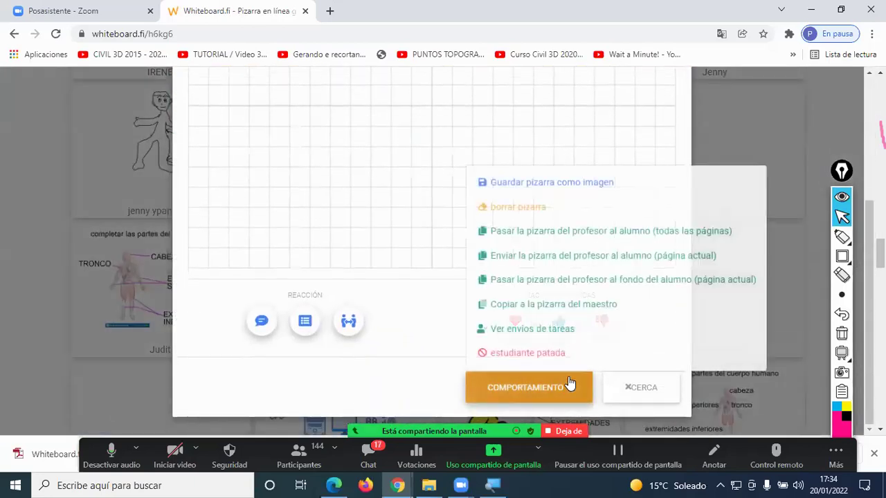
click(573, 232)
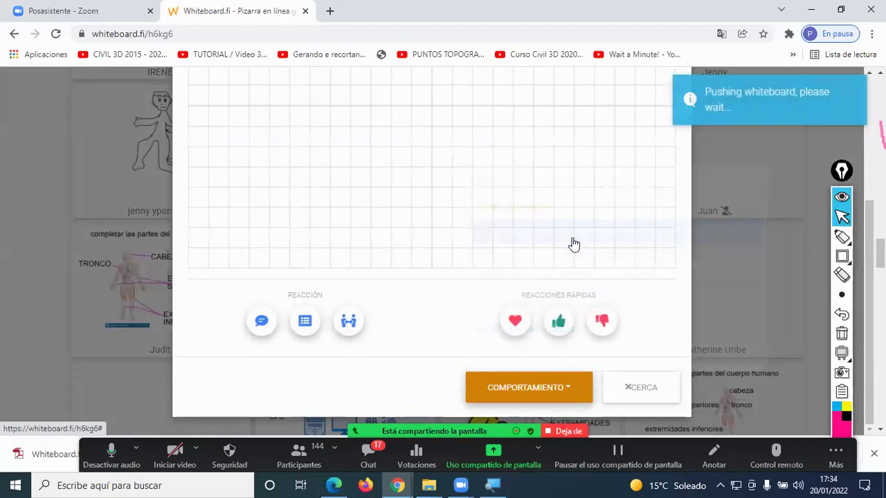
click(723, 275)
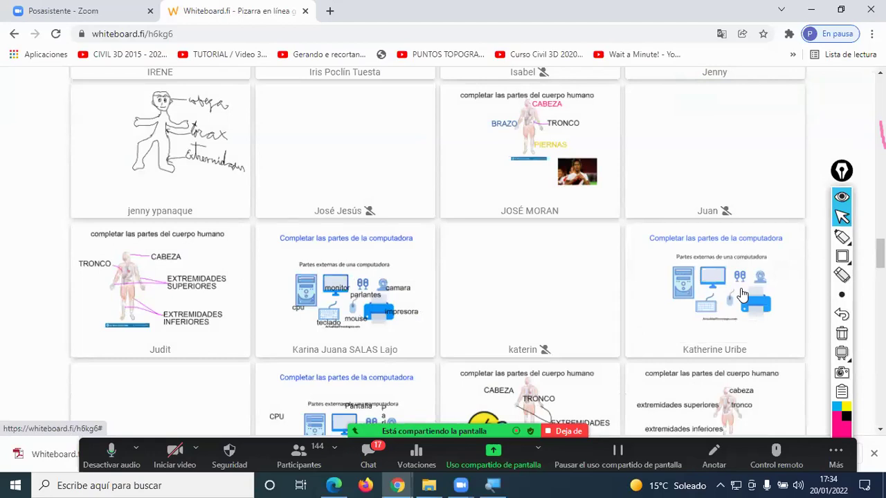
Return to the still-blank connected student board and try once more to push all teacher whiteboard pages to it.
scroll(747, 291, down, 3)
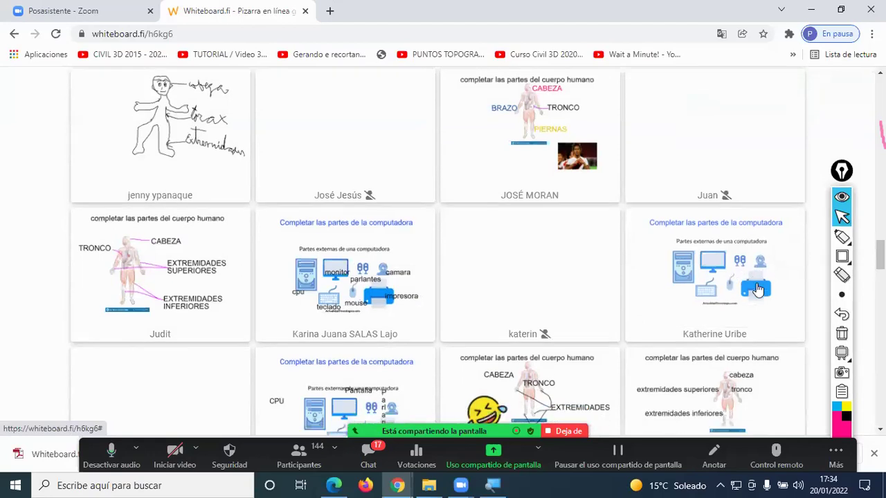
scroll(755, 285, up, 5)
scroll(755, 284, up, 5)
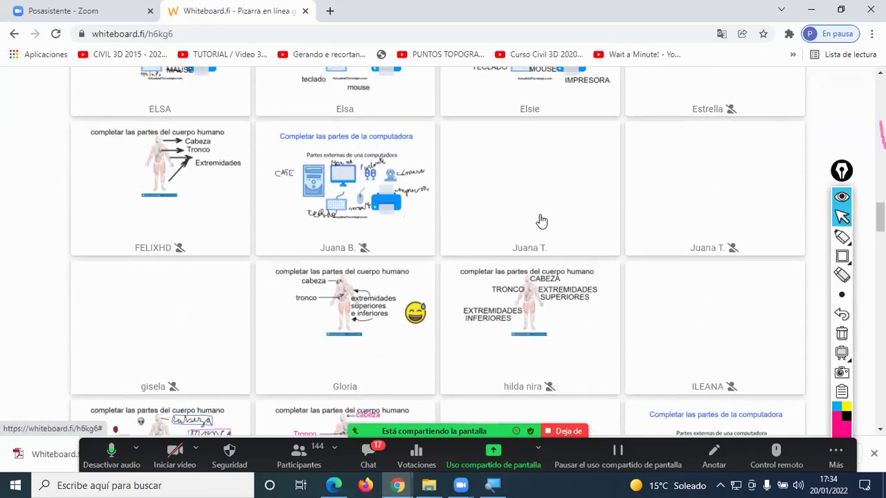
click(540, 219)
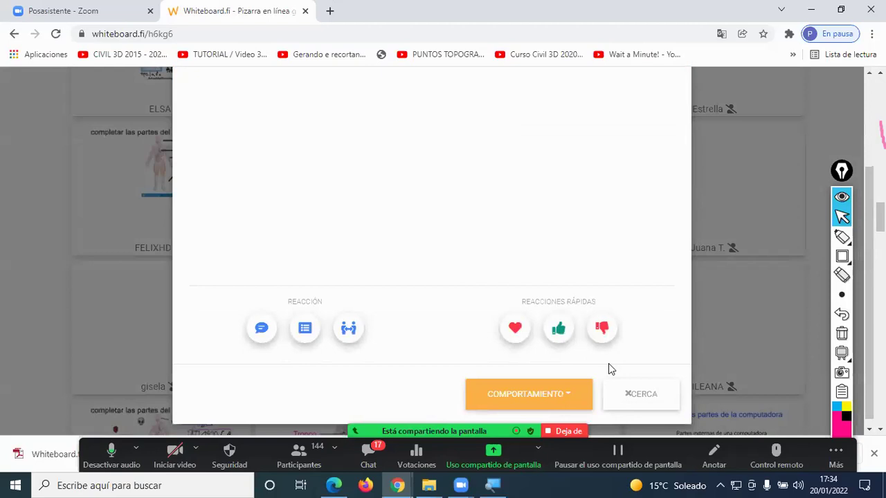
click(579, 395)
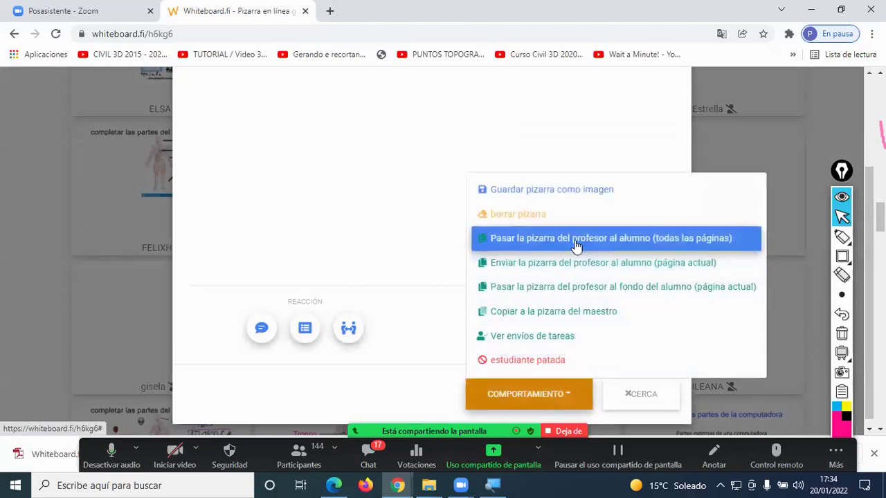
click(574, 239)
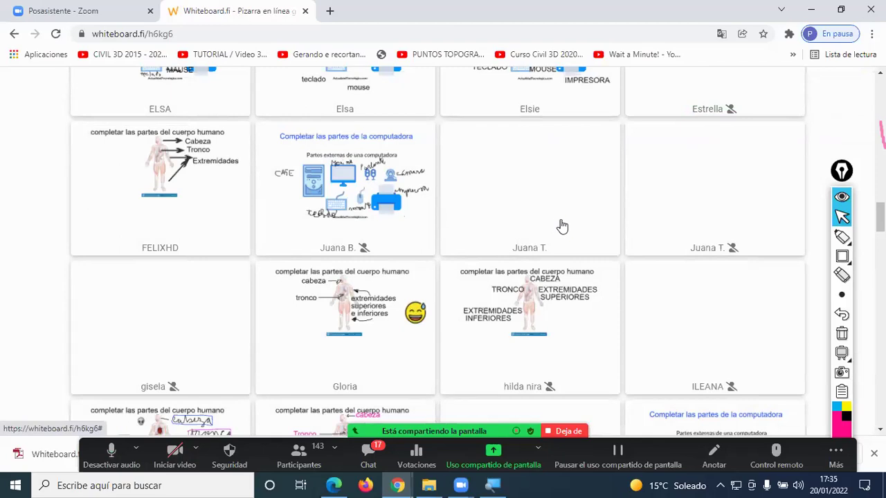
Examine the students' boards from the middle to the end of the class list for completed, unfinished and blank exercises.
scroll(561, 226, down, 10)
scroll(619, 209, down, 5)
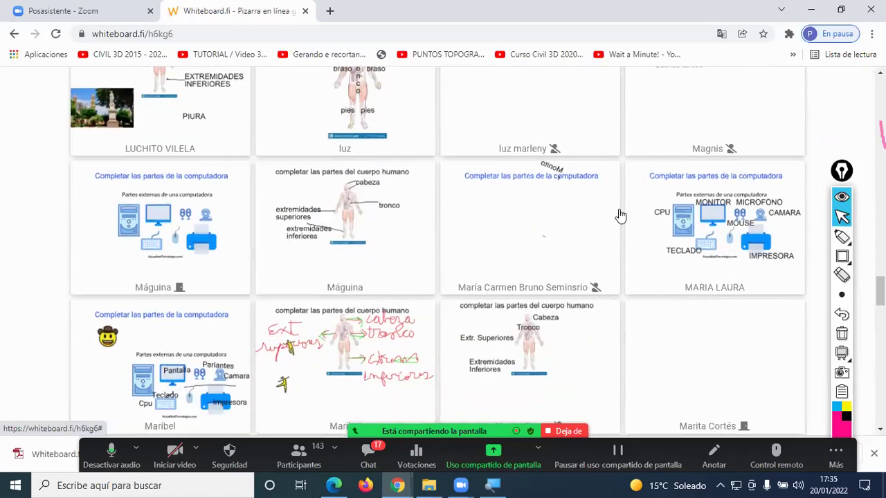
scroll(620, 208, down, 5)
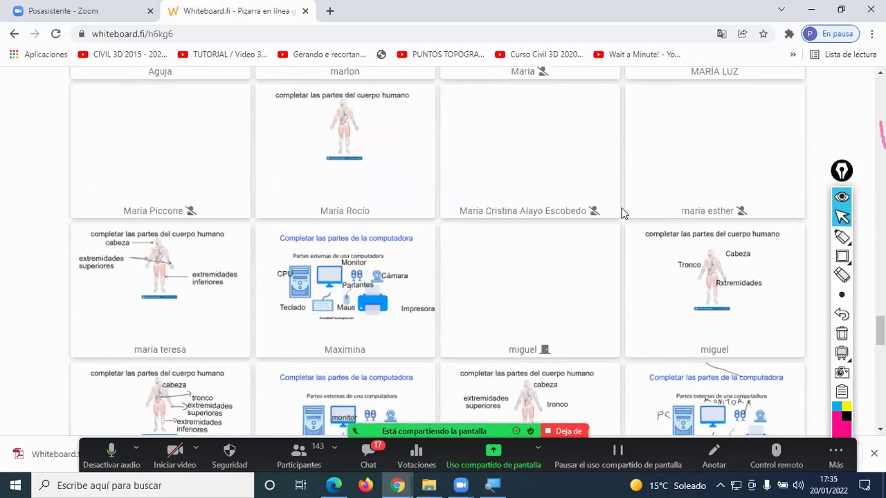
scroll(622, 209, down, 5)
scroll(620, 219, down, 3)
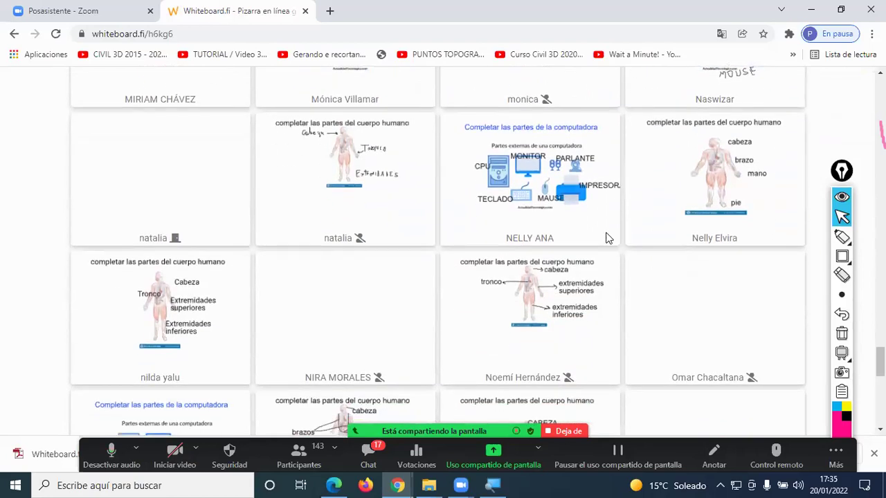
scroll(606, 237, down, 3)
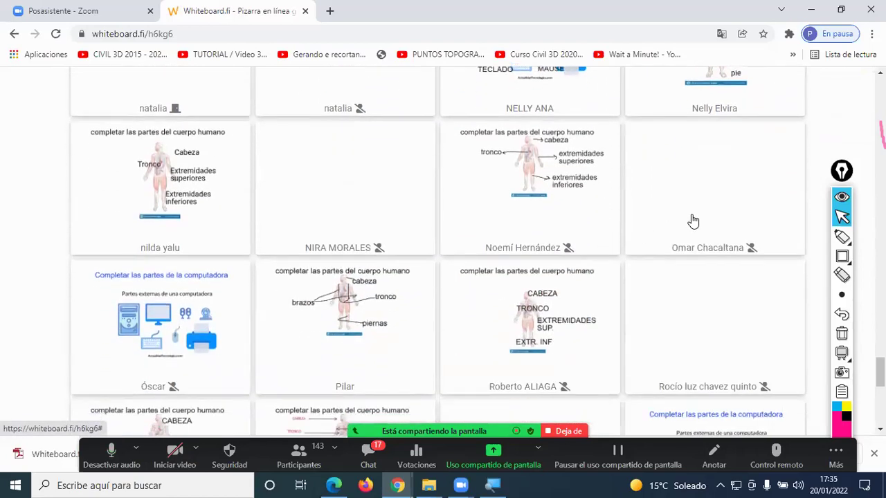
scroll(692, 222, down, 5)
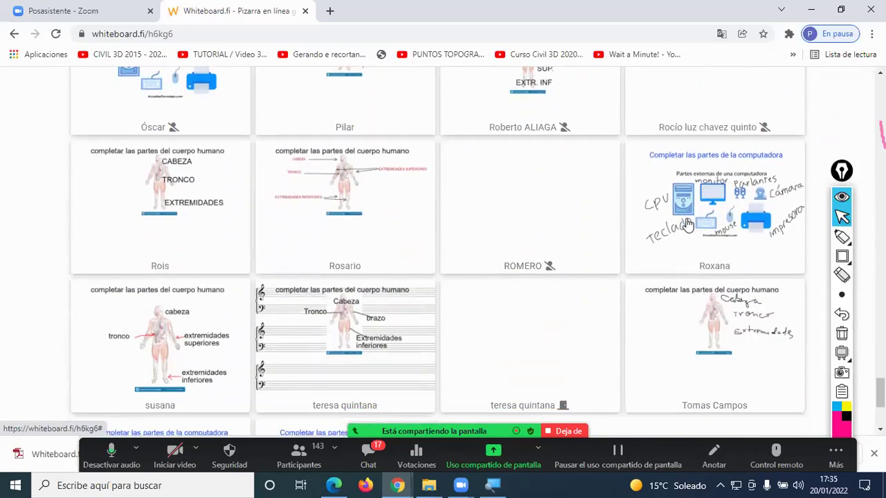
scroll(688, 225, down, 3)
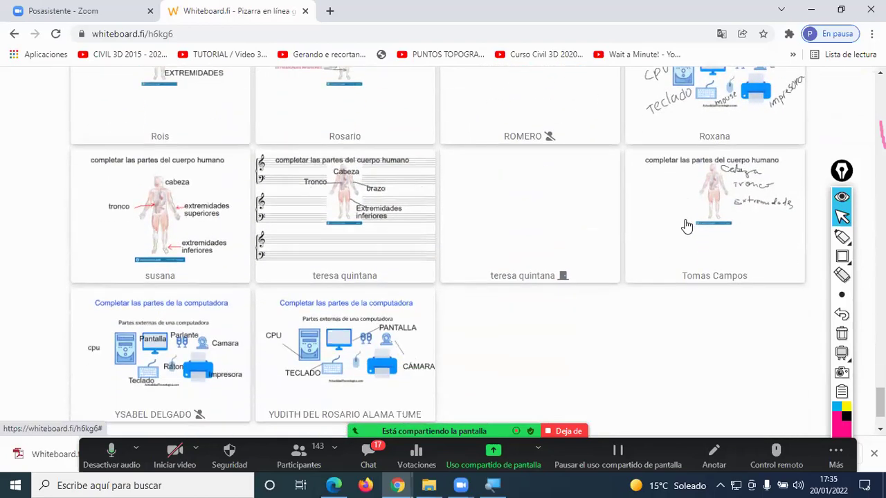
Try to push all teacher whiteboard pages to the blank disconnected board beside the handwritten human-body answer.
scroll(687, 226, up, 10)
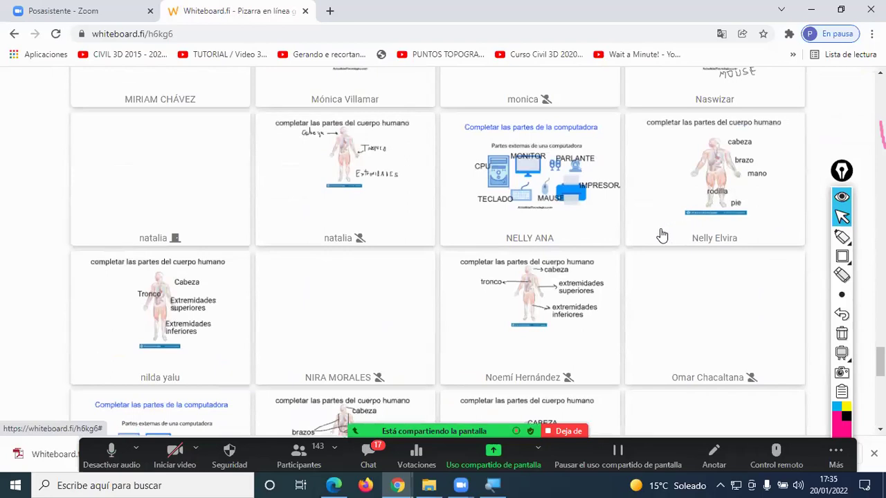
click(145, 185)
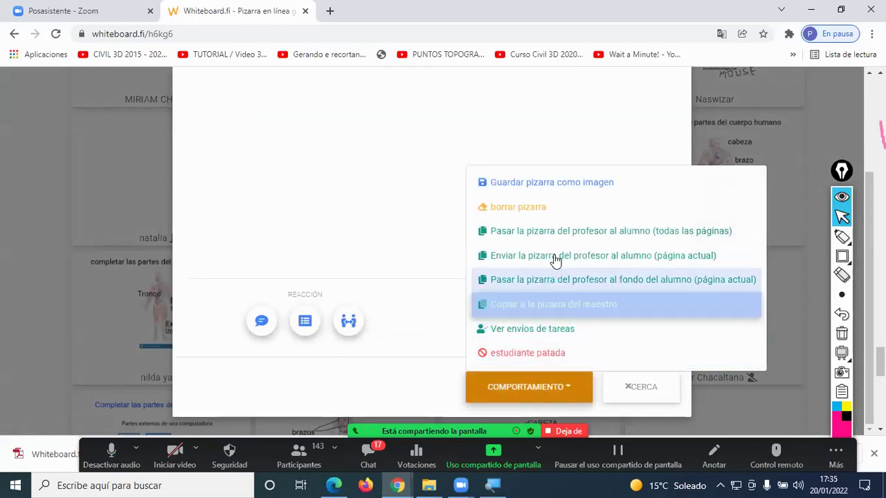
click(572, 237)
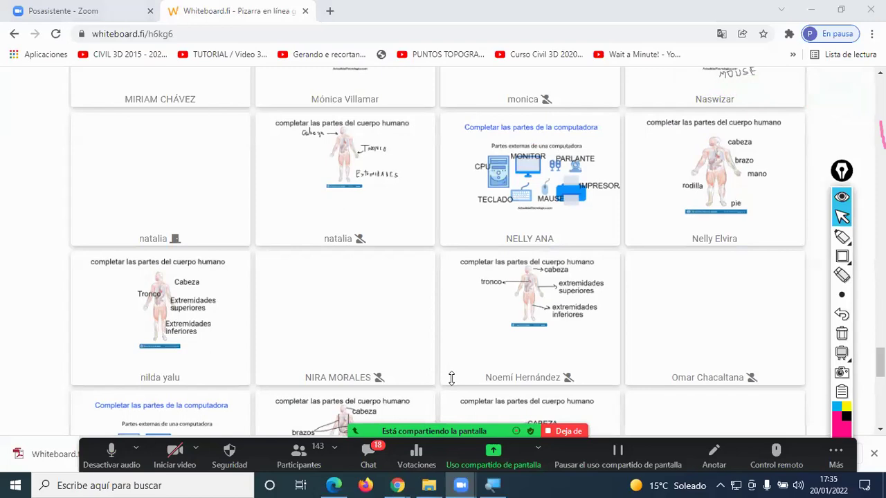
Read the latest messages in the meeting chat and close the chat window.
key(alt+h)
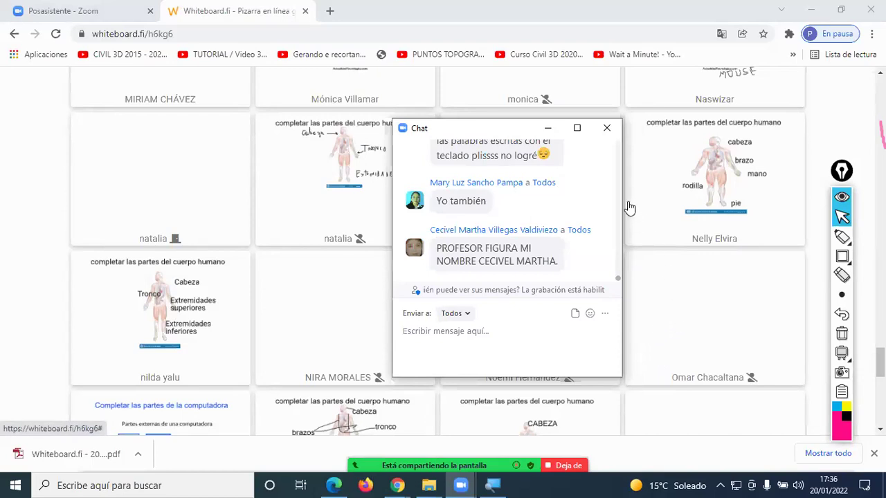
click(607, 128)
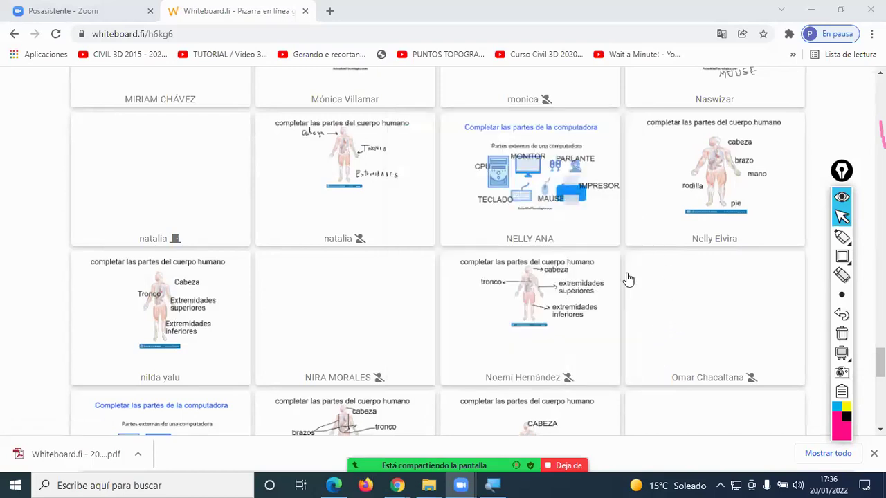
Review the boards from the end of the class list back up to its middle and check the meeting chat briefly.
scroll(623, 277, down, 8)
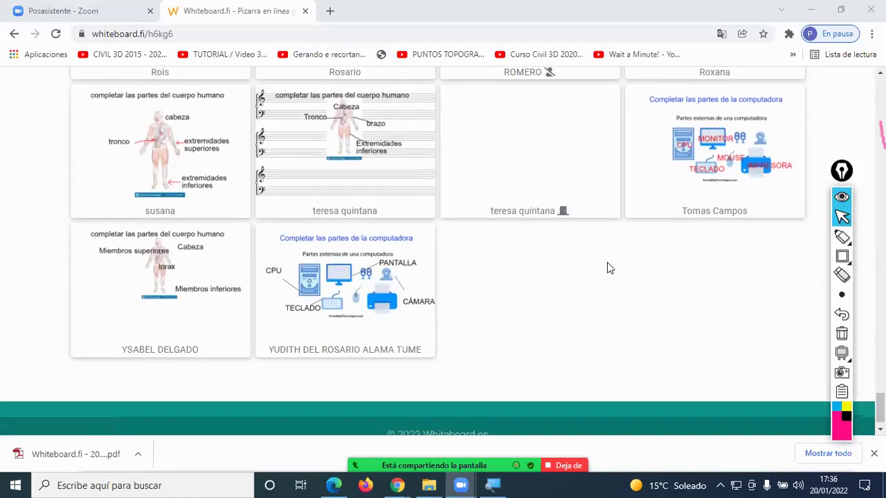
scroll(609, 268, up, 8)
scroll(607, 257, up, 5)
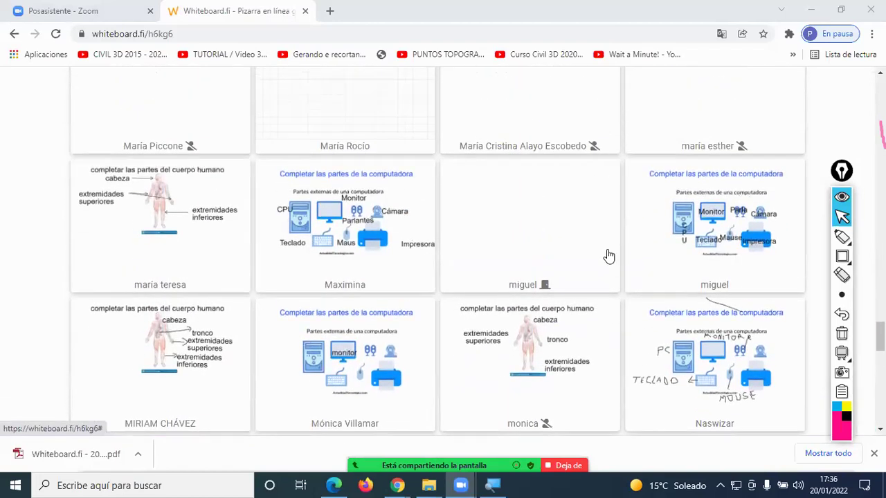
scroll(607, 256, down, 2)
scroll(607, 256, up, 5)
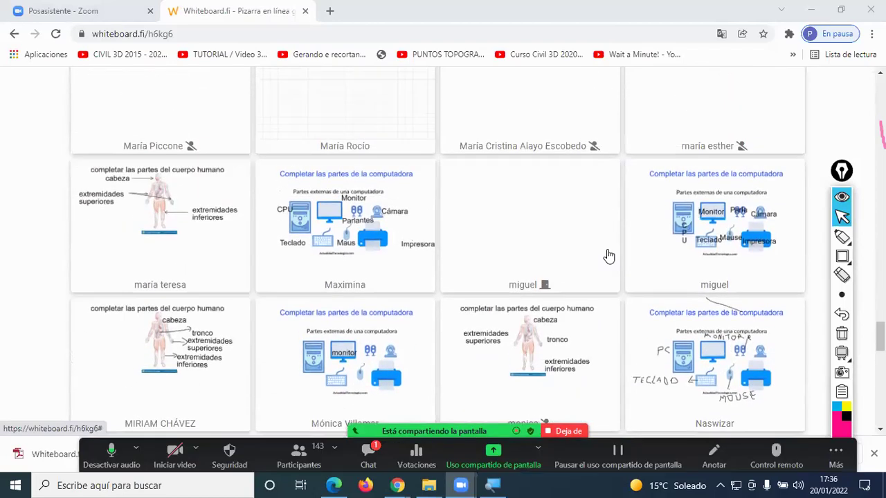
scroll(609, 256, up, 6)
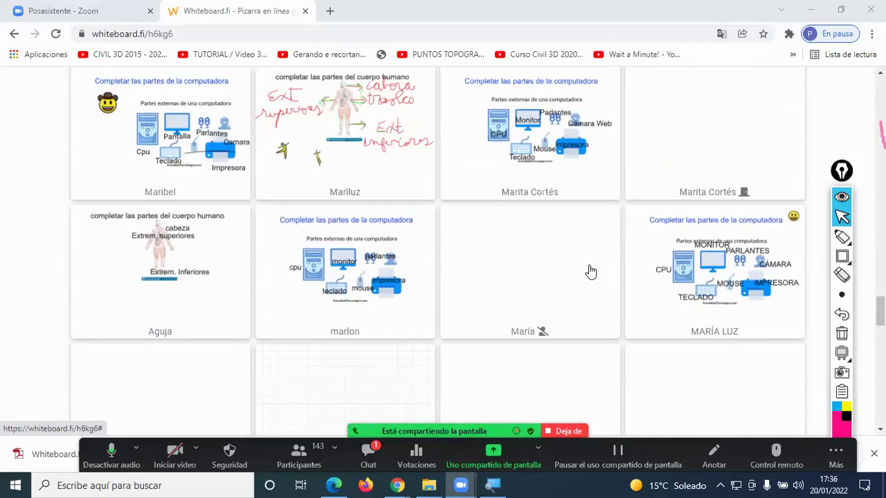
scroll(583, 255, up, 1)
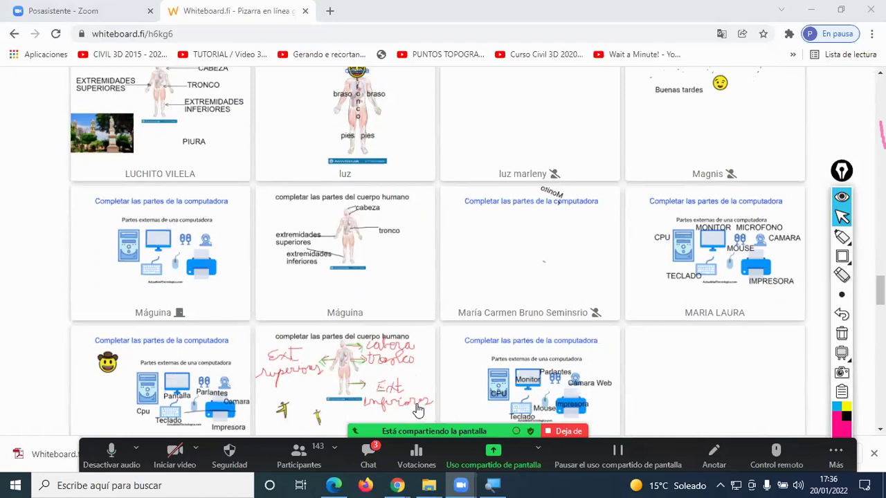
key(alt+h)
key(alt+h)
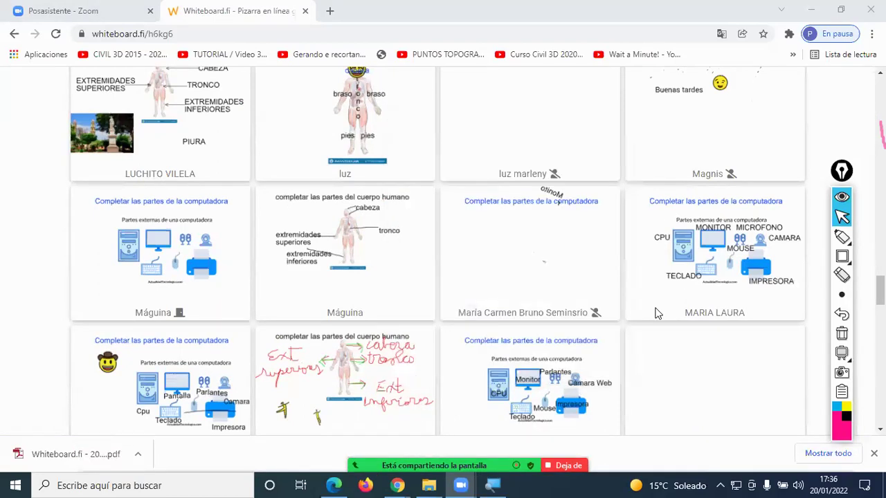
Check the remaining student boards from the middle of the class list up to its beginning.
scroll(655, 314, up, 5)
scroll(654, 314, down, 1)
scroll(655, 314, up, 6)
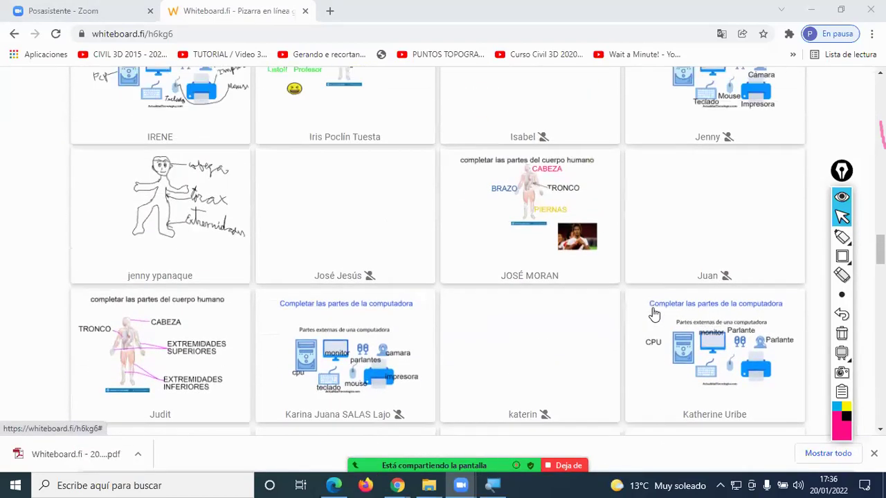
scroll(654, 315, up, 1)
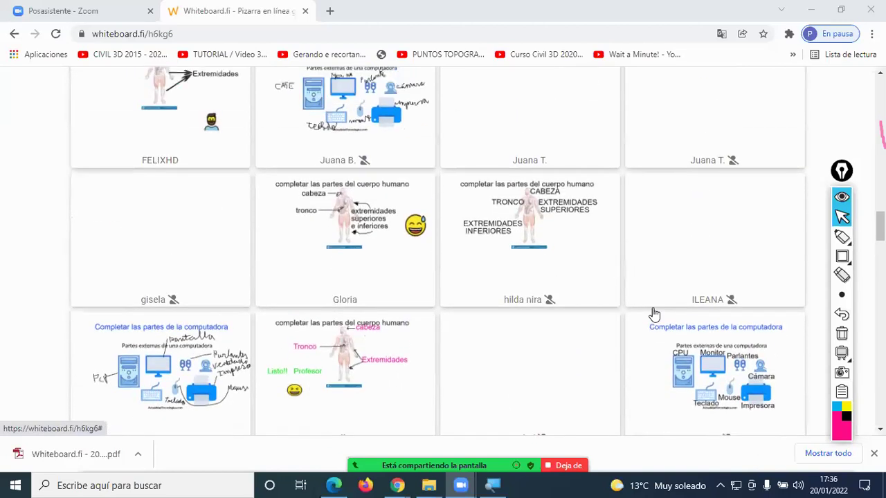
scroll(655, 315, up, 15)
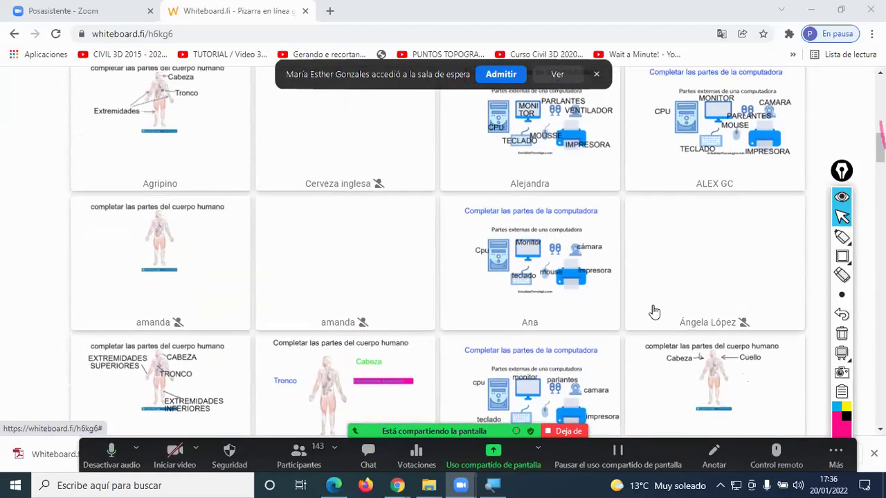
scroll(656, 316, down, 2)
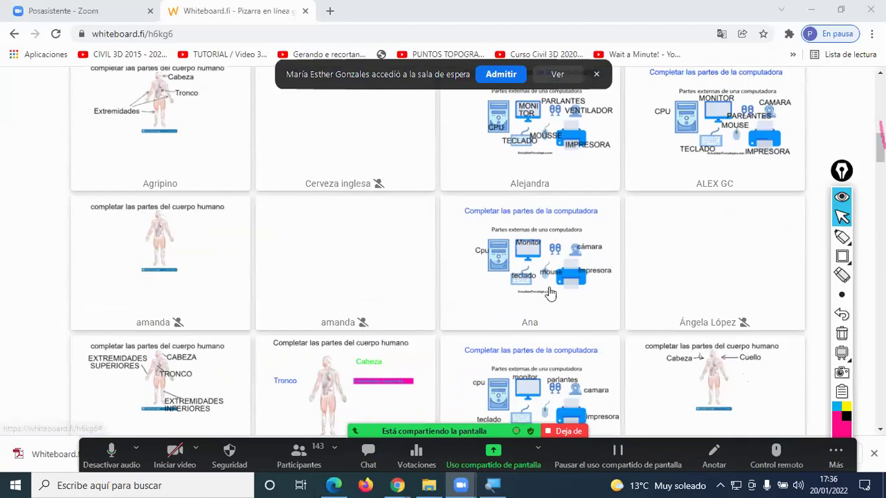
Inspect the computer-parts board with unlabelled speakers between two blank boards, push all teacher whiteboard pages to it and close its window.
click(492, 296)
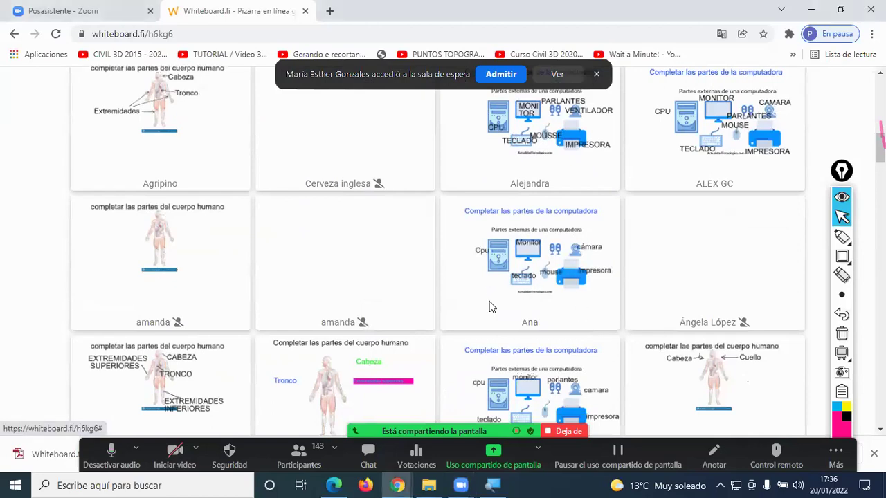
click(492, 301)
scroll(506, 291, down, 3)
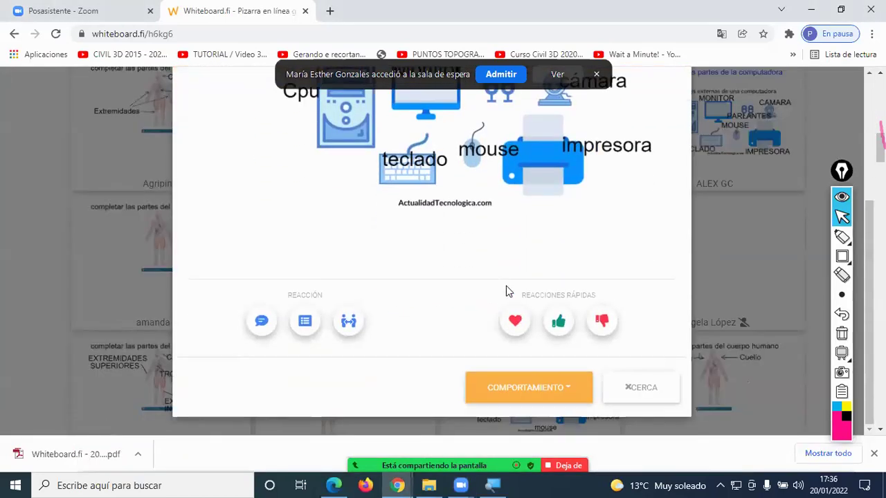
scroll(505, 291, up, 3)
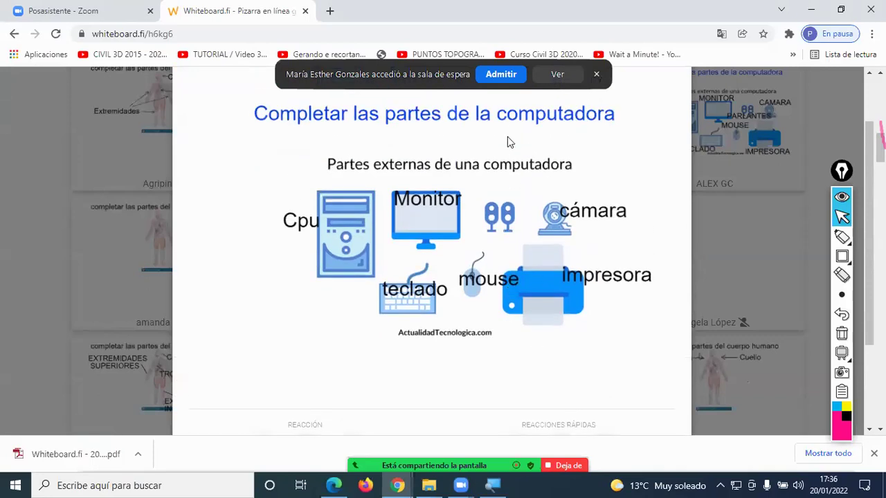
scroll(526, 311, down, 3)
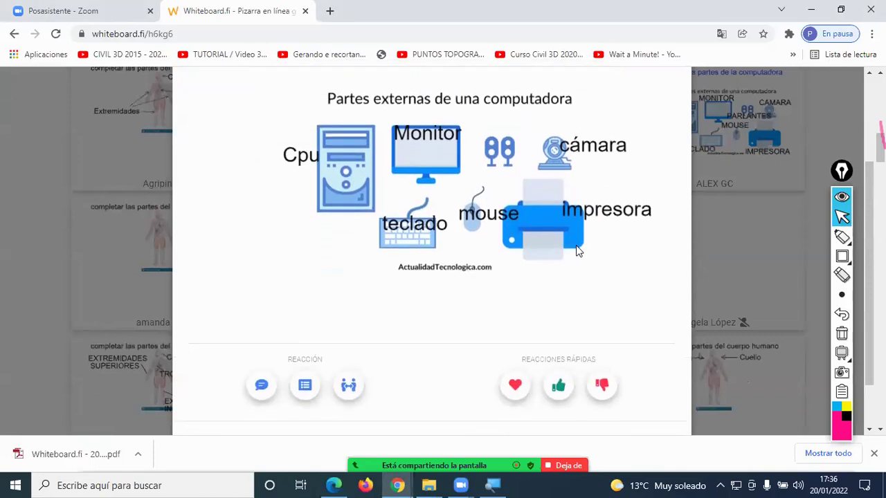
click(571, 391)
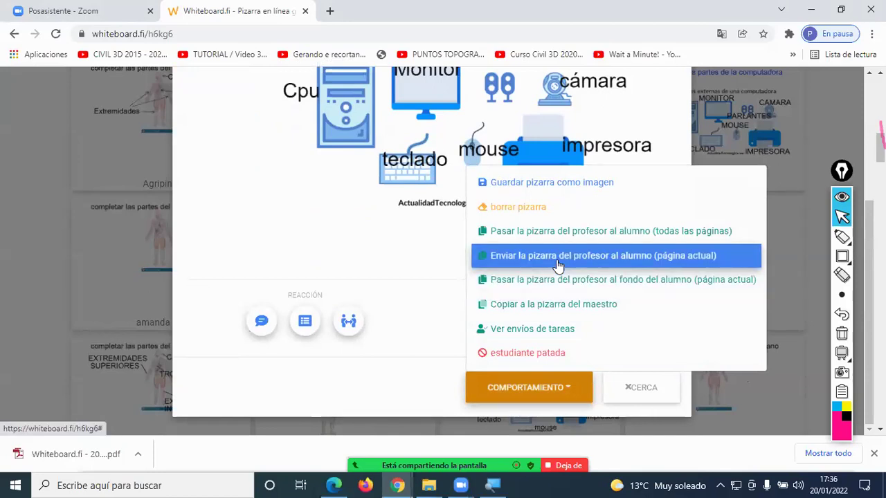
click(574, 235)
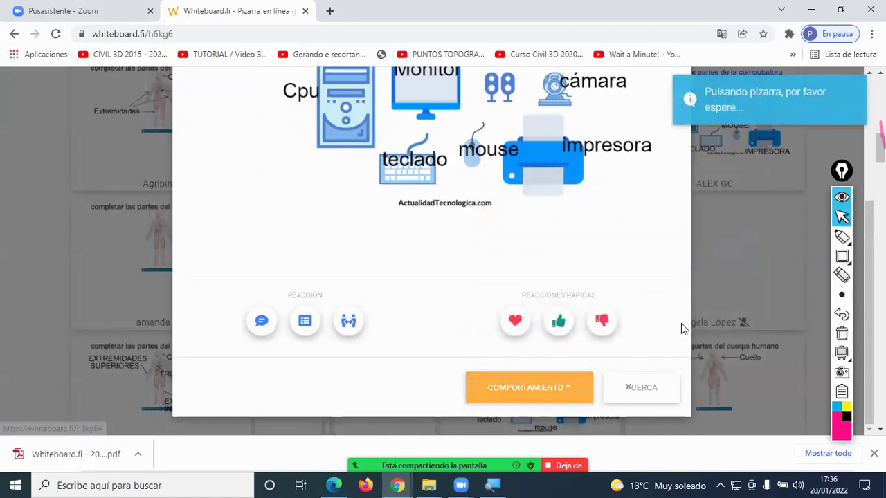
click(701, 265)
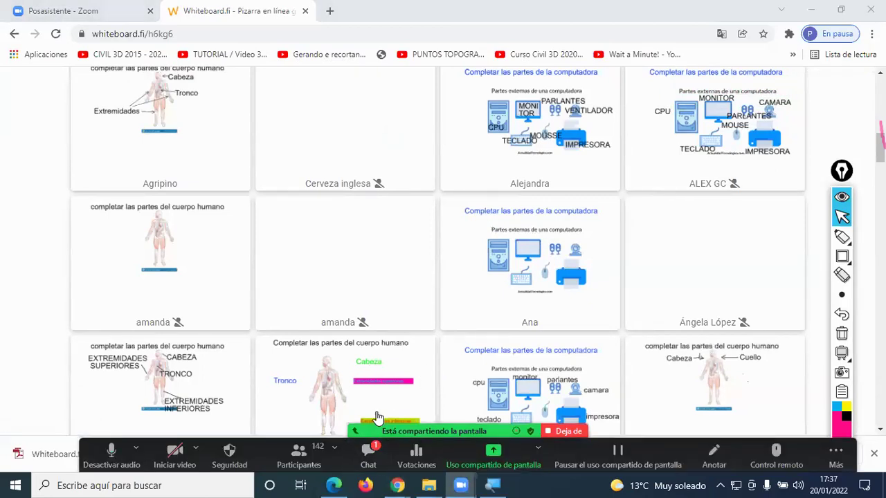
Read the students' new questions in the meeting chat, including those beside the teacher's computer-parts page, and close the chat.
key(alt+h)
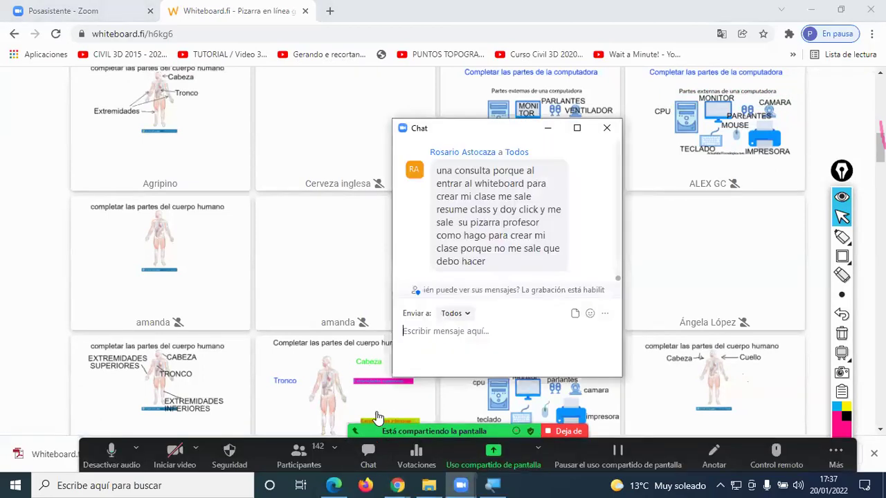
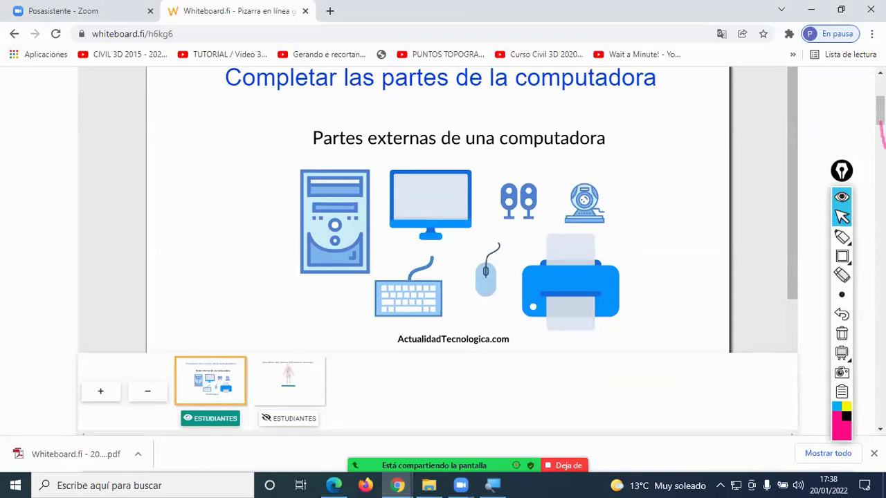
mouse_move(435, 465)
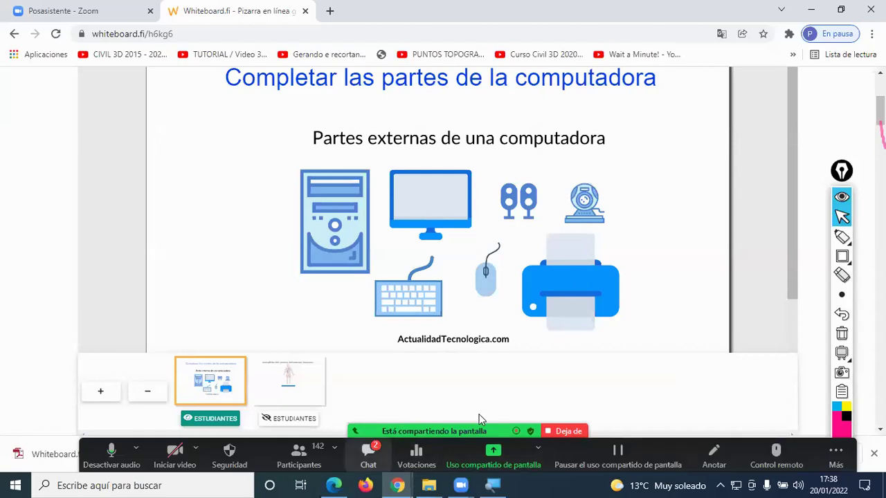
click(368, 455)
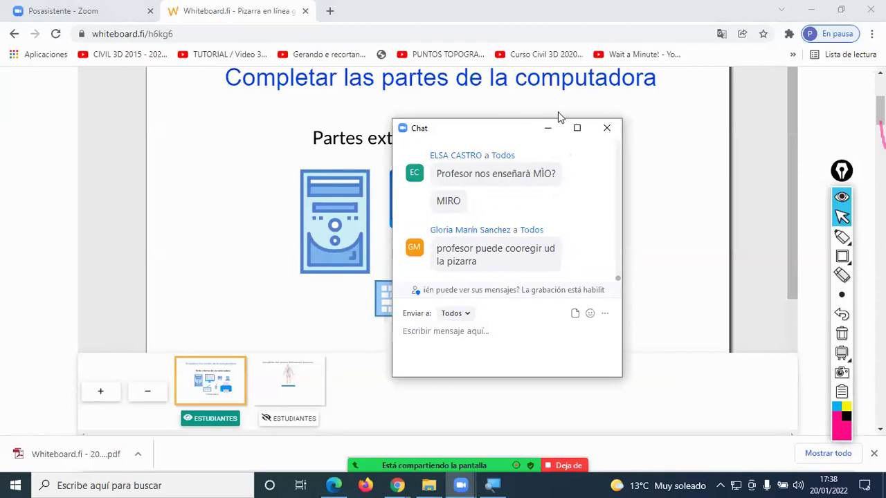
click(600, 126)
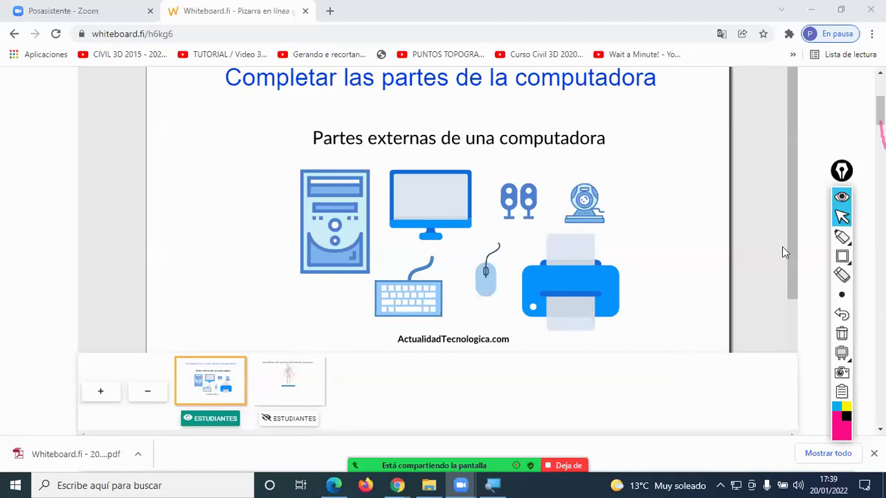
Move the floating annotation toolbar slightly upward and farther away from the whiteboard area.
drag(847, 171, 863, 152)
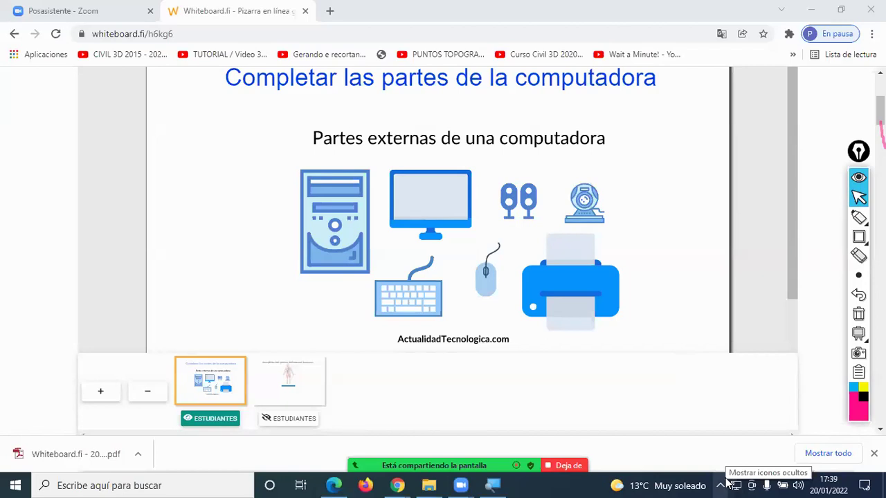
mouse_move(725, 483)
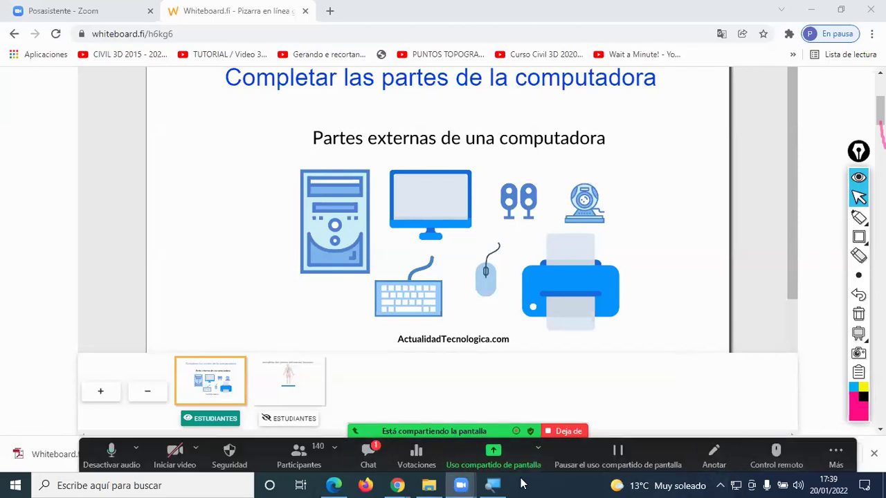
Read the students' latest messages in the meeting chat over the computer-parts page and close the chat.
click(493, 485)
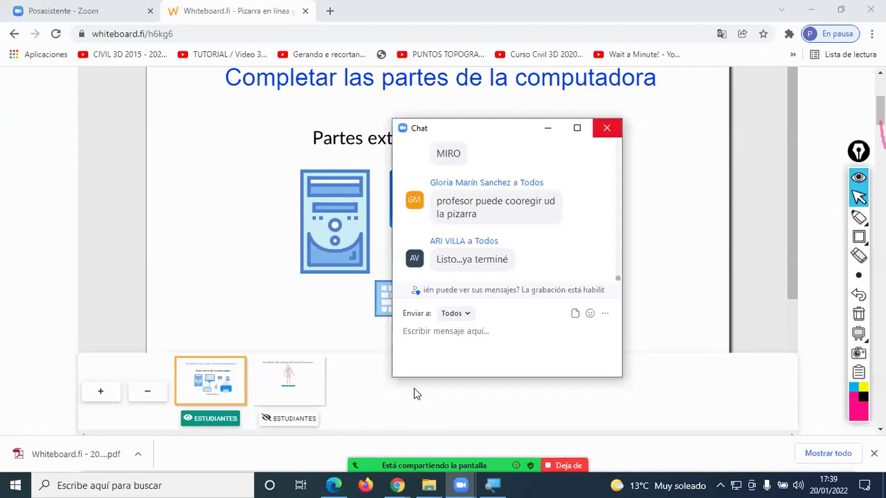
click(413, 388)
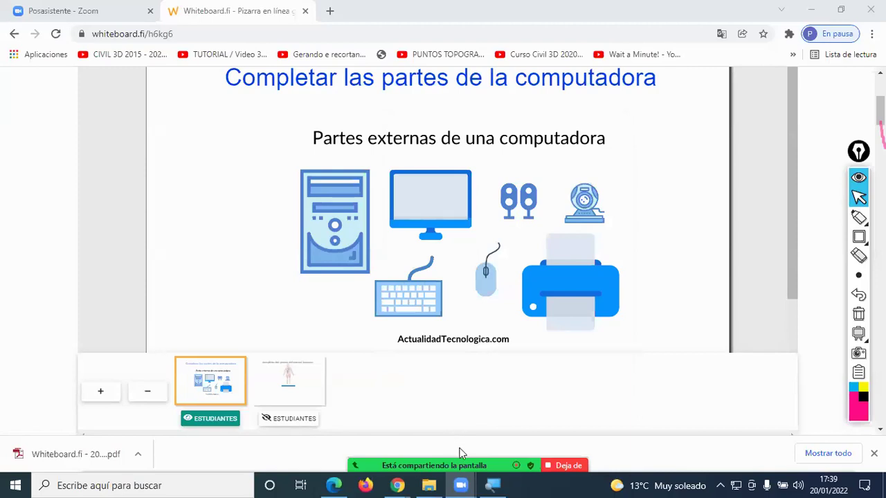
mouse_move(461, 453)
mouse_move(419, 483)
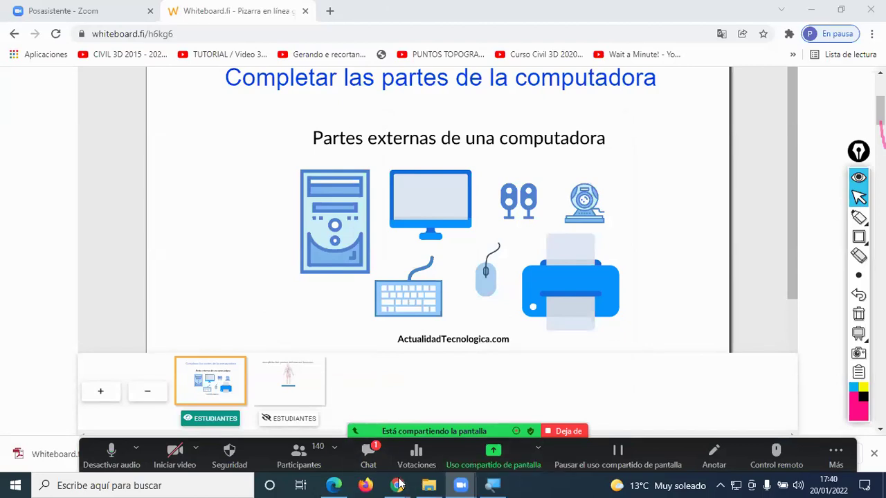
Reopen the meeting chat, resume the m8gh5 class on Whiteboard.fi in Edge and open its room settings.
key(alt+h)
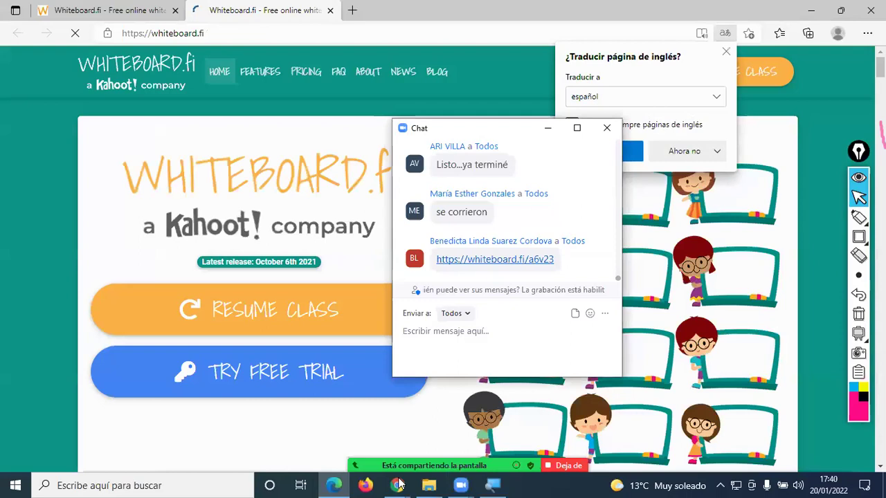
click(725, 52)
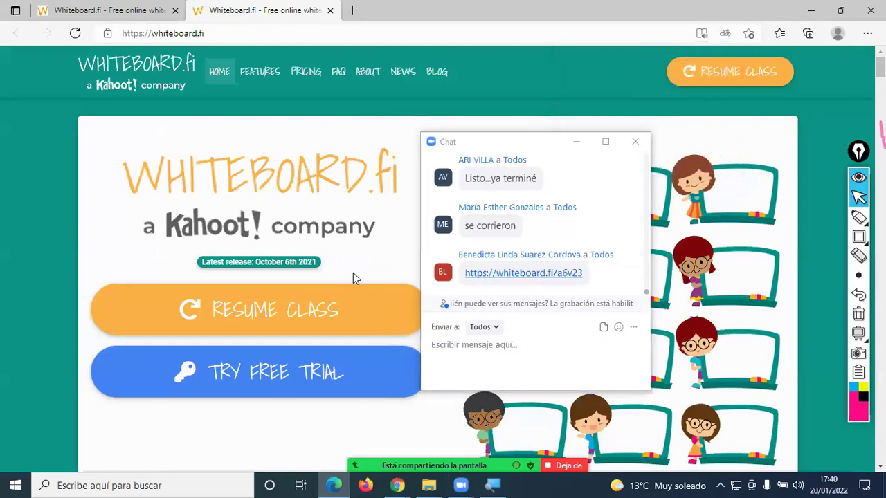
click(294, 331)
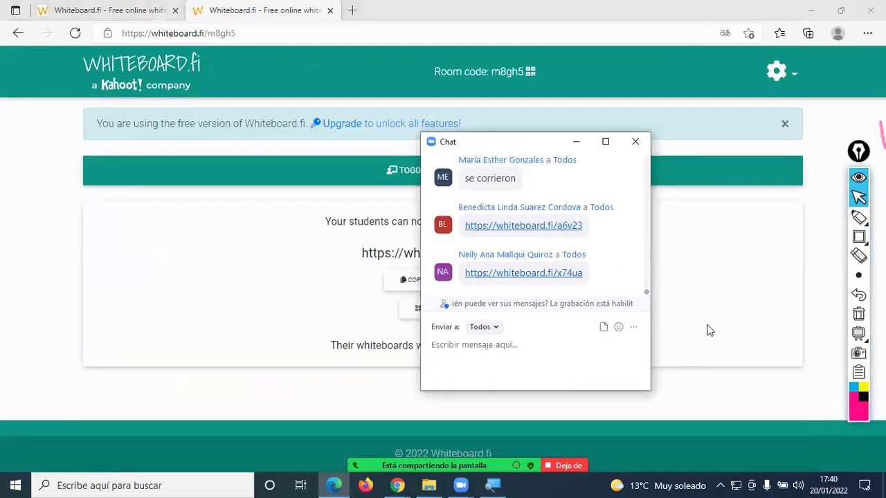
click(781, 75)
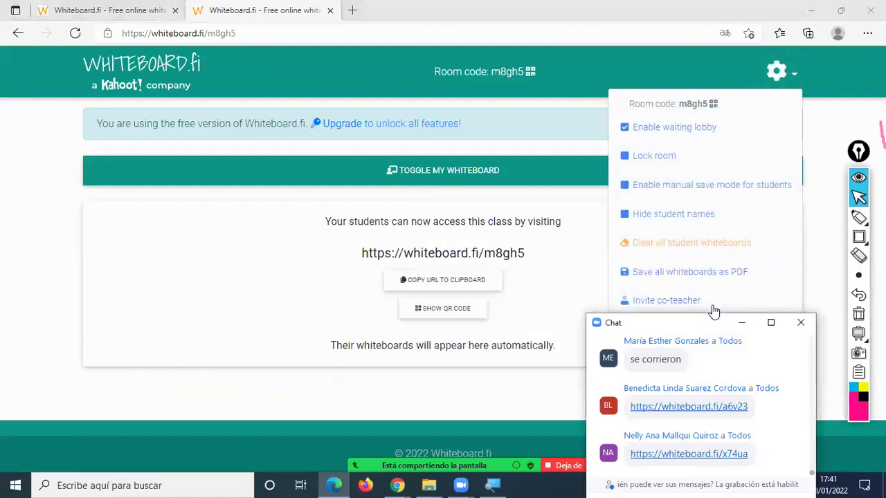
click(670, 335)
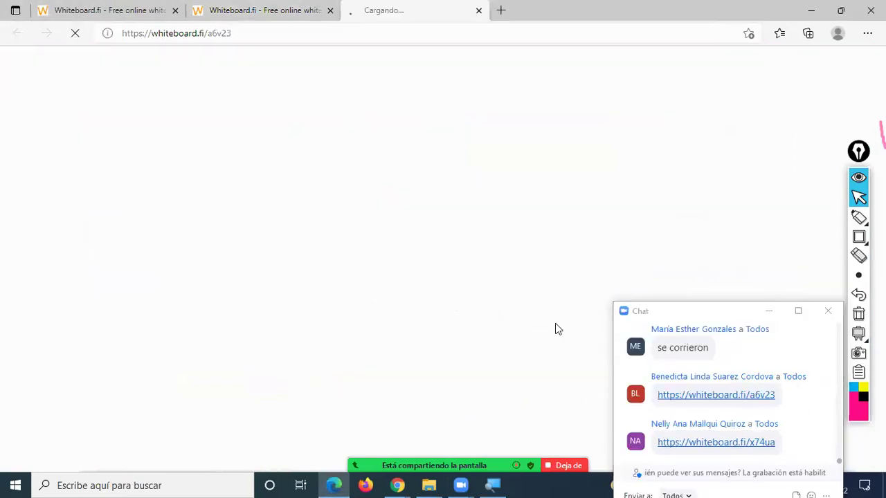
Join the shared room whiteboard.fi/a6v23 under the presenter's full name and highlight the waiting-lobby message.
click(432, 175)
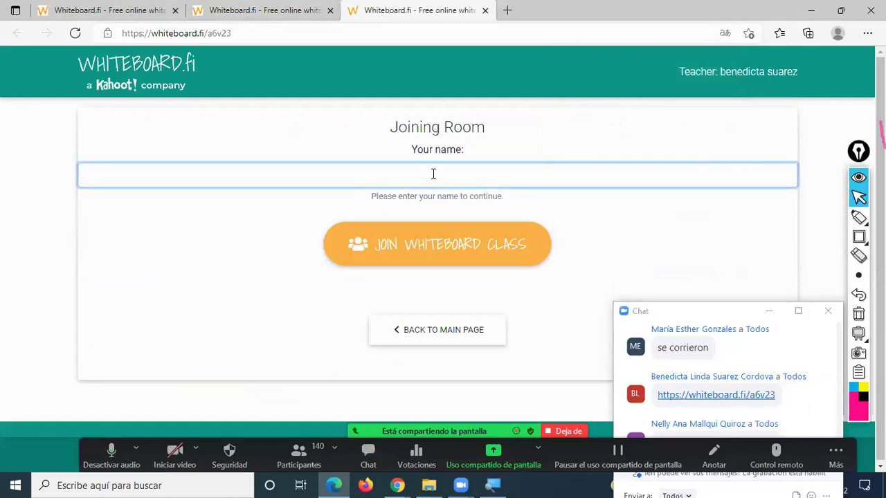
text(OSCAR PANEZ)
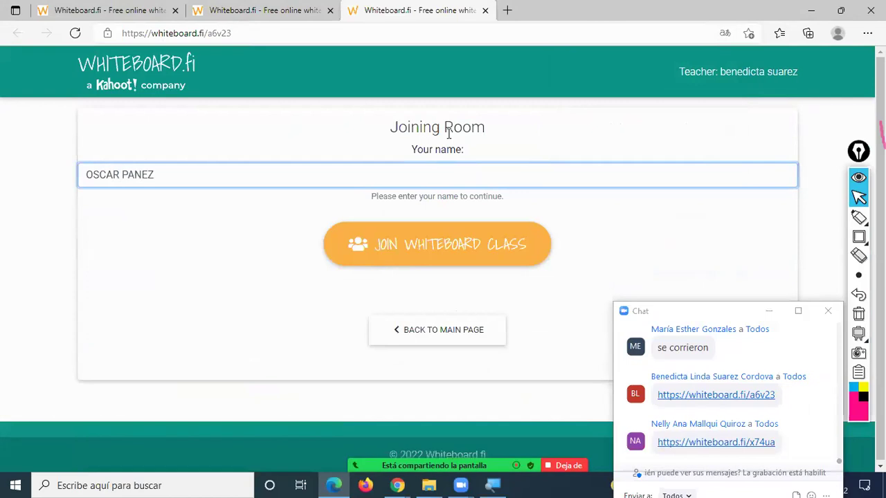
click(443, 234)
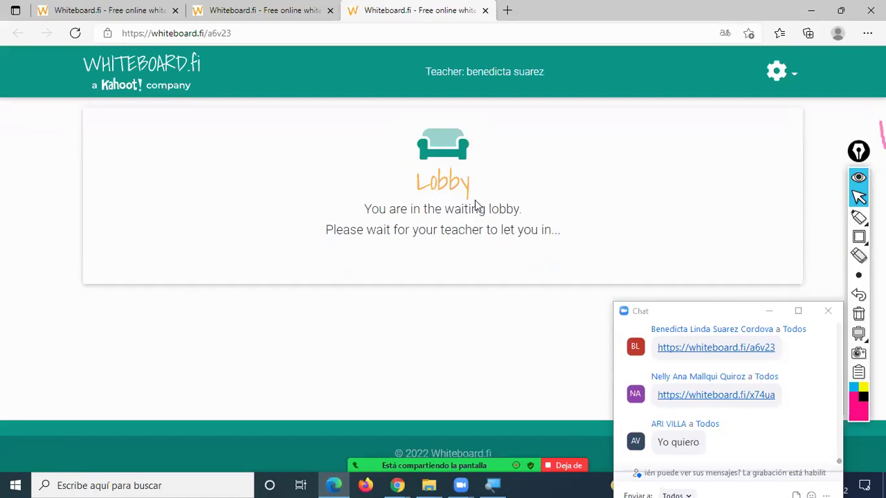
drag(372, 220, 415, 169)
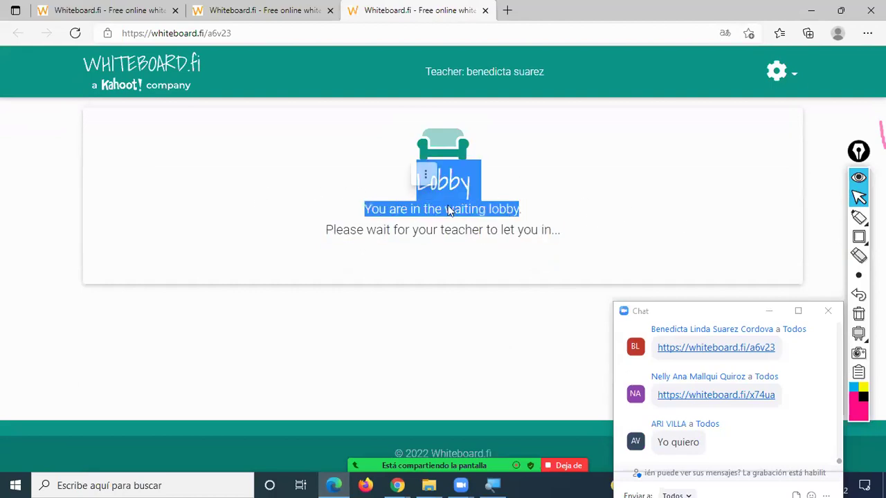
drag(573, 233, 251, 131)
click(599, 217)
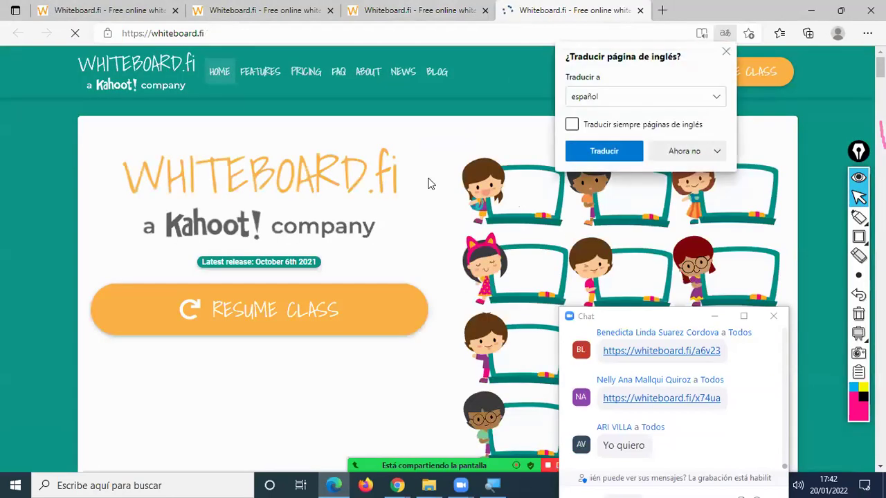
Dismiss the translation offer on the Whiteboard.fi home page, return to the a6v23 lobby and leave that room.
click(725, 52)
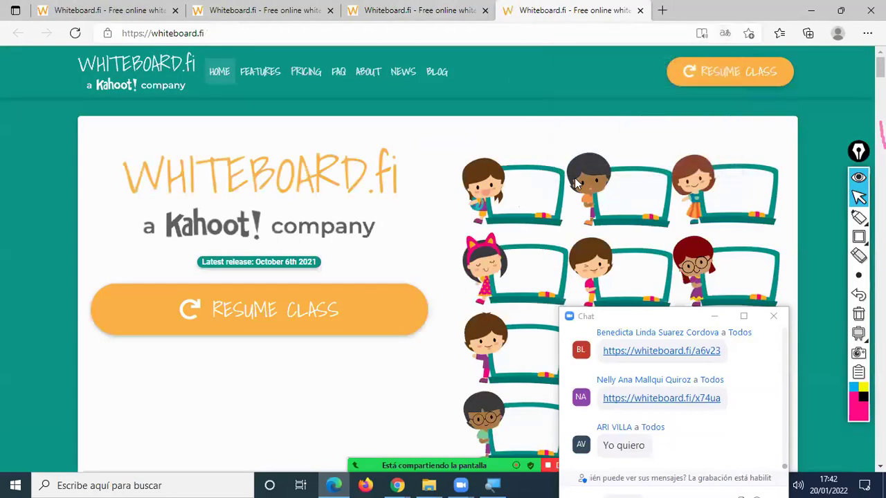
click(458, 11)
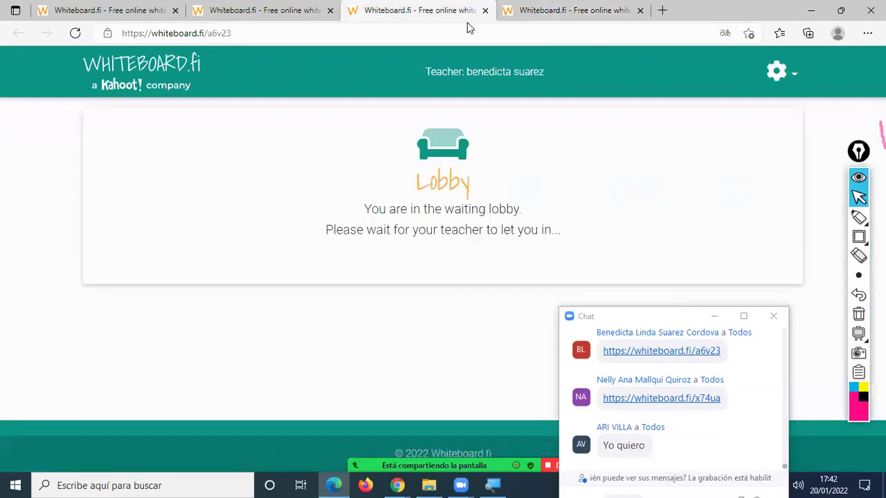
click(778, 71)
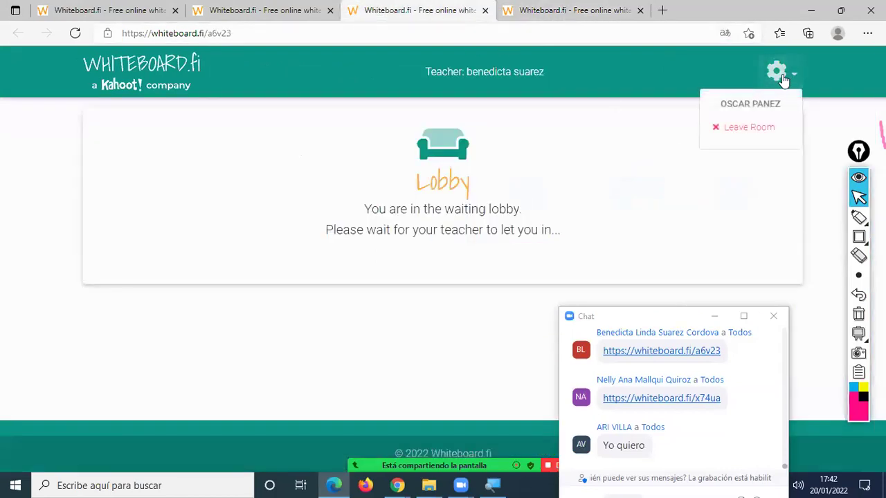
click(764, 132)
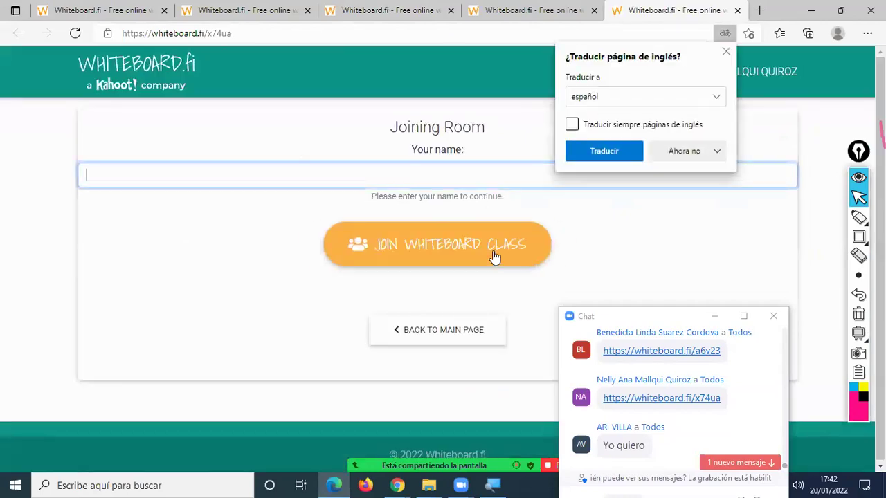
Join the shared room whiteboard.fi/x74ua by entering the presenter's full name.
click(265, 166)
text(OSCAR PANE)
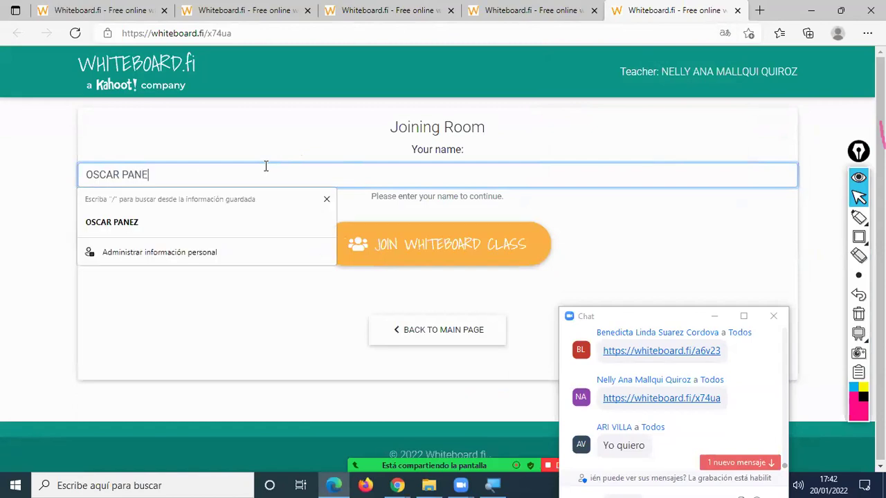
text(Zº)
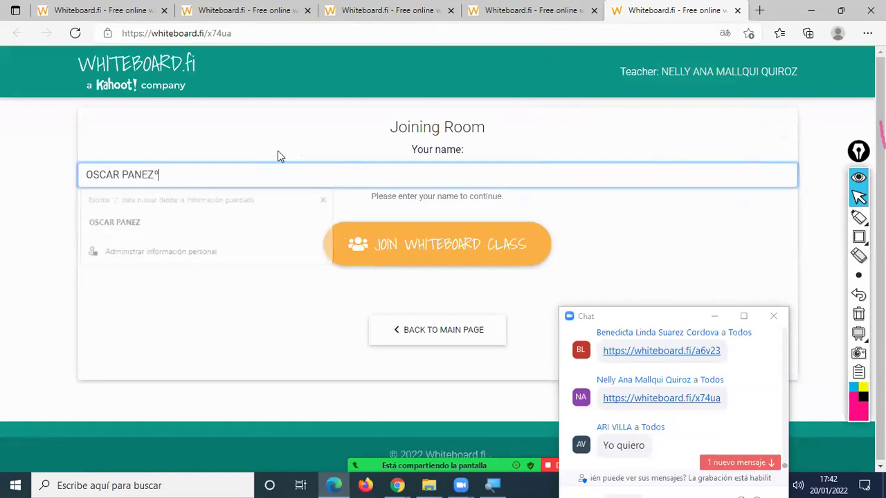
click(429, 246)
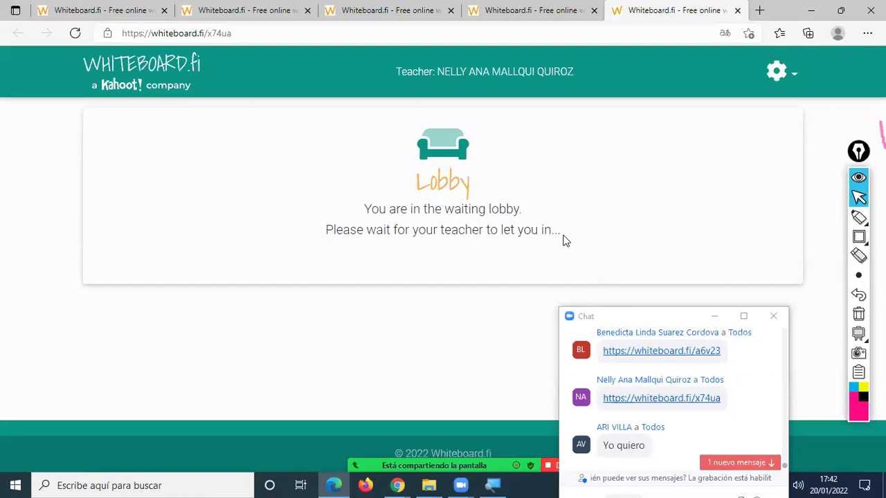
Highlight the waiting-lobby text in the x74ua room several times to point it out to the class.
drag(562, 236, 432, 160)
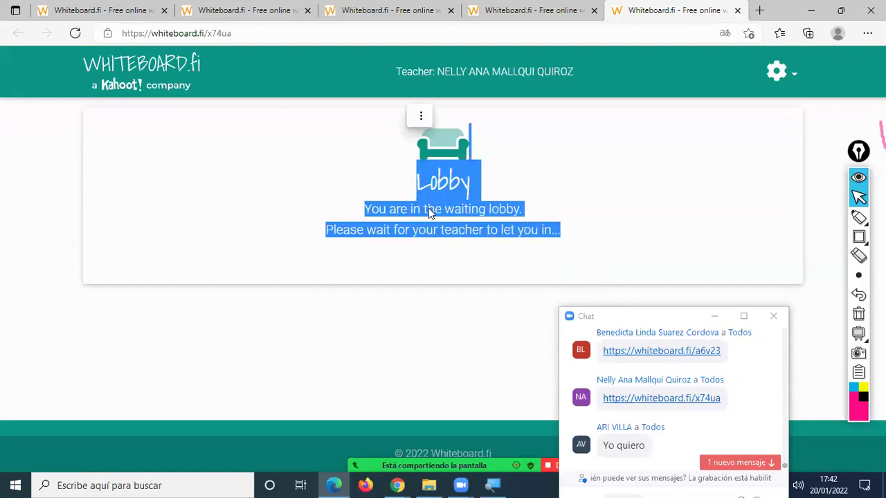
click(478, 236)
drag(593, 243, 338, 135)
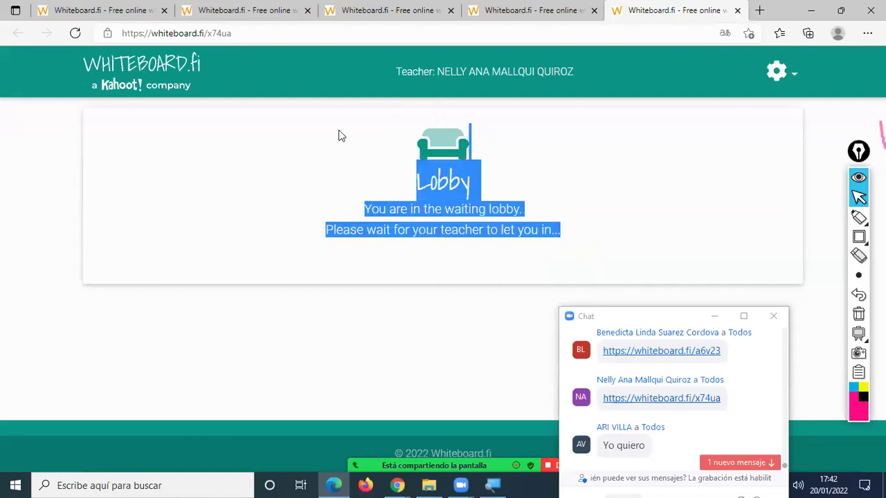
click(556, 222)
drag(552, 228, 328, 168)
click(507, 220)
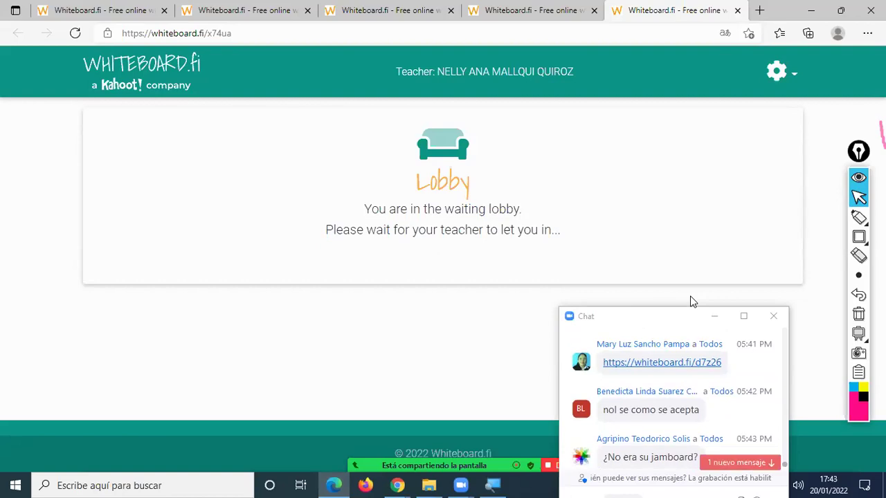
Leave the x74ua room and join the shared room whiteboard.fi/d7z26 with the saved full name.
click(777, 71)
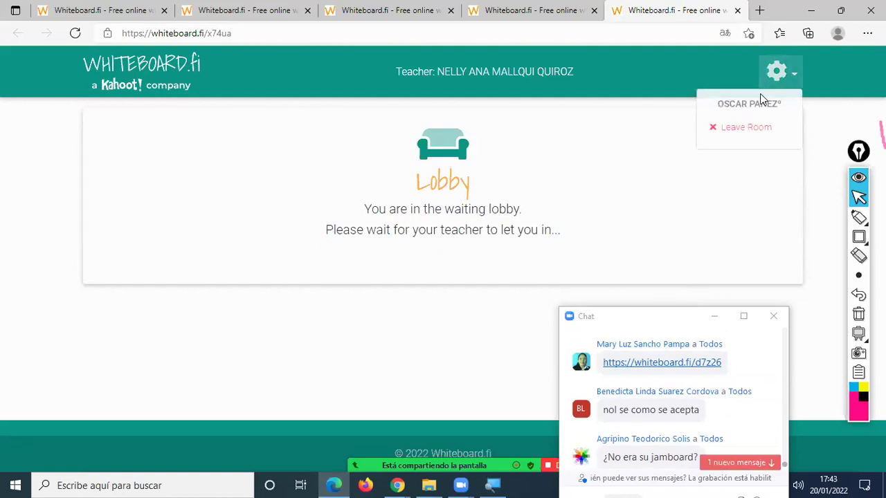
click(735, 128)
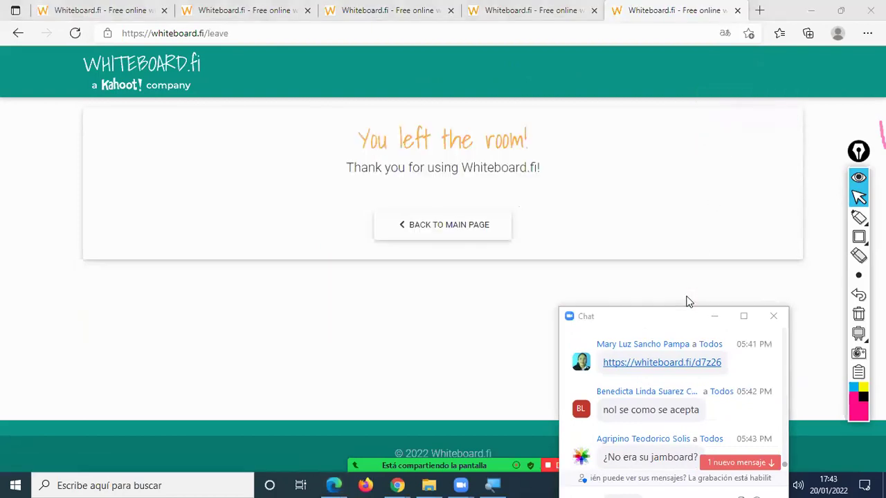
click(415, 178)
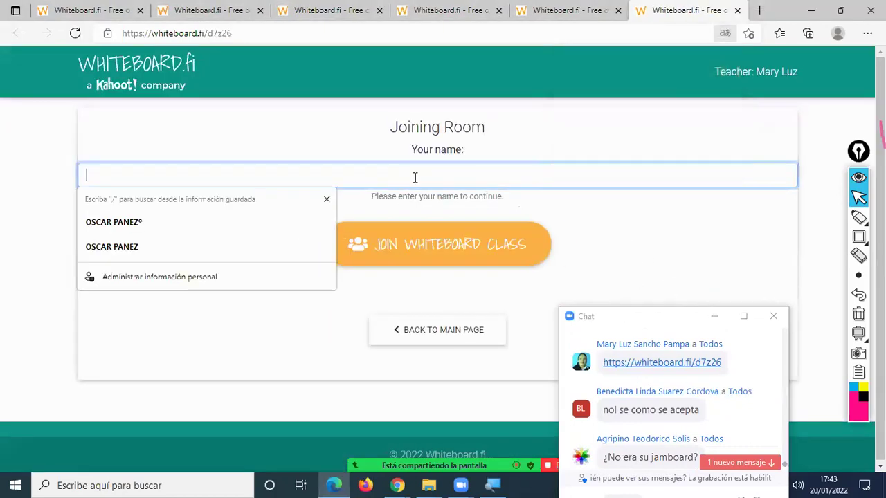
click(198, 246)
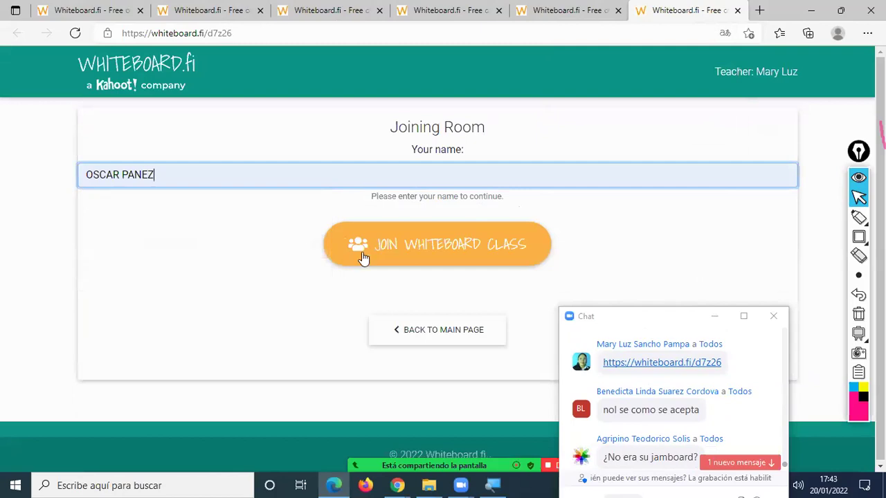
click(469, 248)
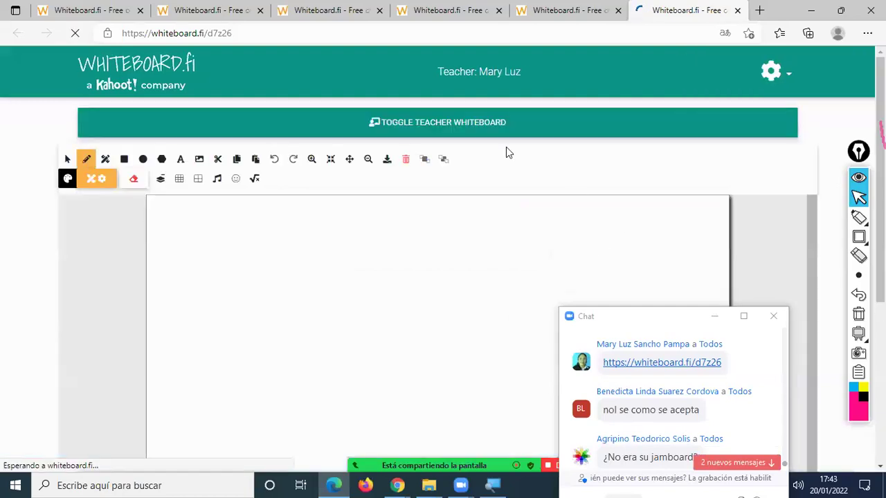
Show the teacher's whiteboard in the d7z26 room and review its noun-writing exercise with the farm picture.
click(478, 130)
scroll(500, 196, down, 3)
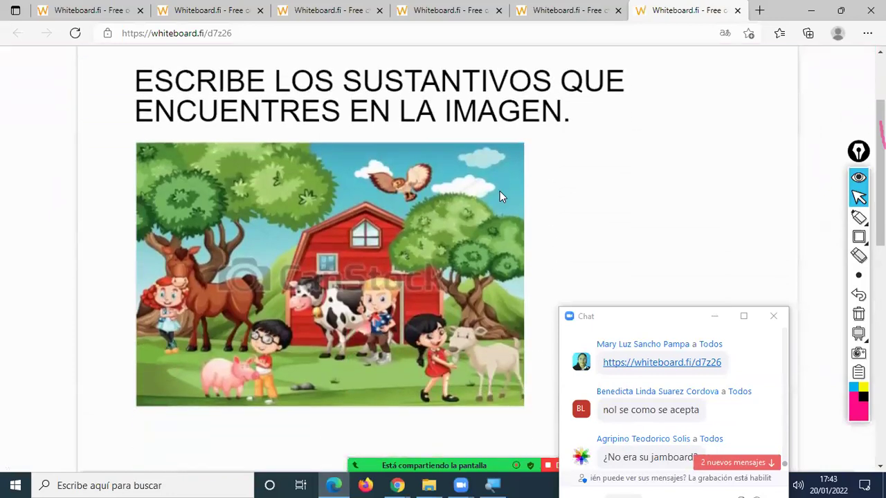
scroll(499, 195, up, 1)
scroll(499, 196, down, 3)
scroll(500, 195, up, 3)
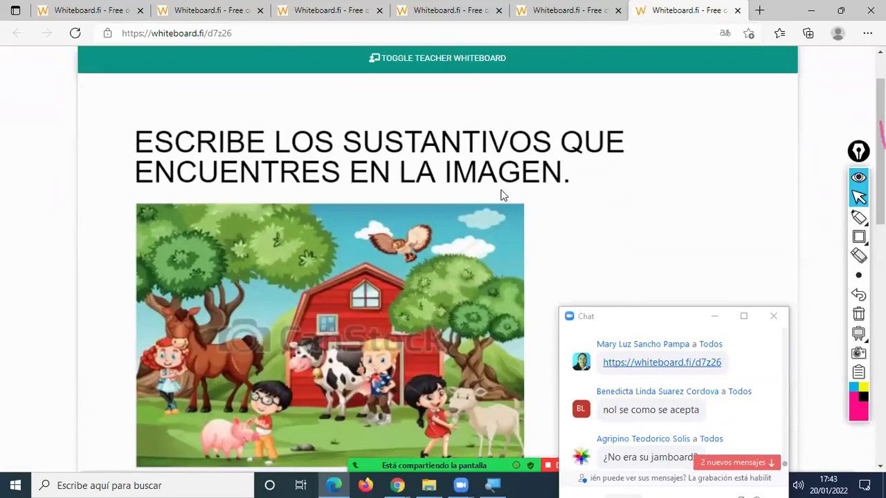
scroll(502, 195, down, 3)
scroll(500, 190, up, 3)
scroll(500, 190, down, 2)
scroll(502, 194, down, 1)
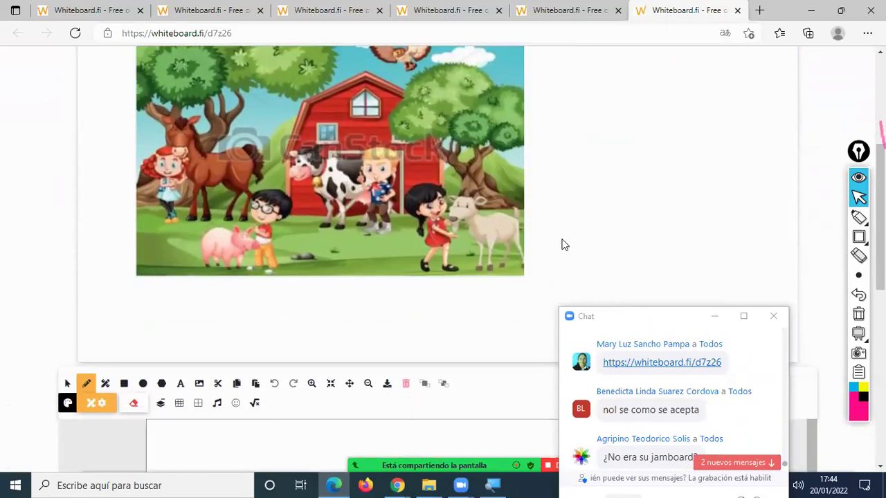
Check the newest messages in the meeting chat and close the chat window.
drag(721, 362, 603, 362)
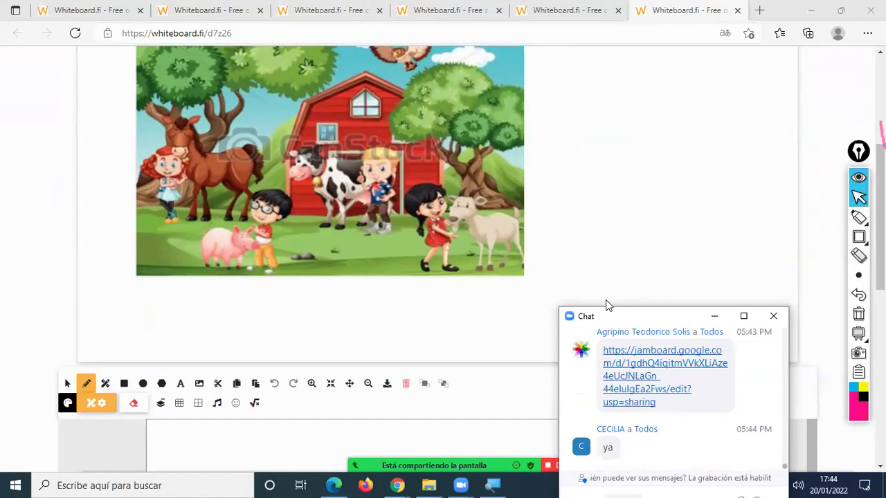
click(773, 315)
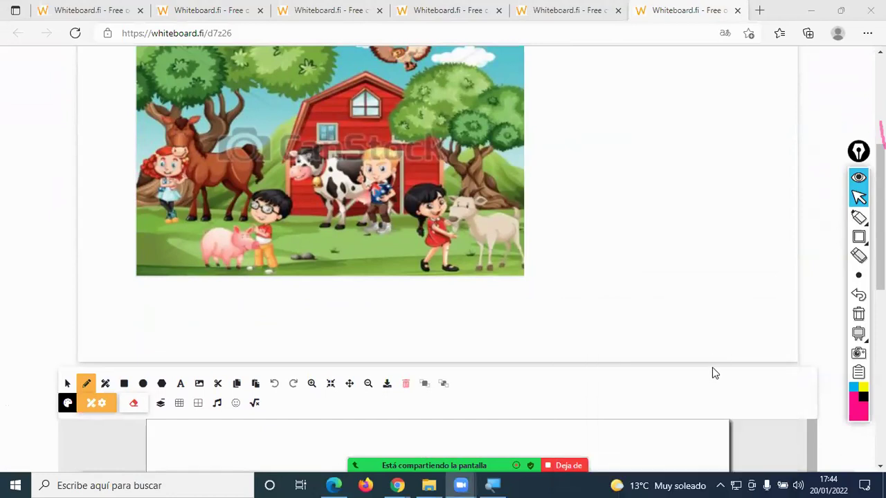
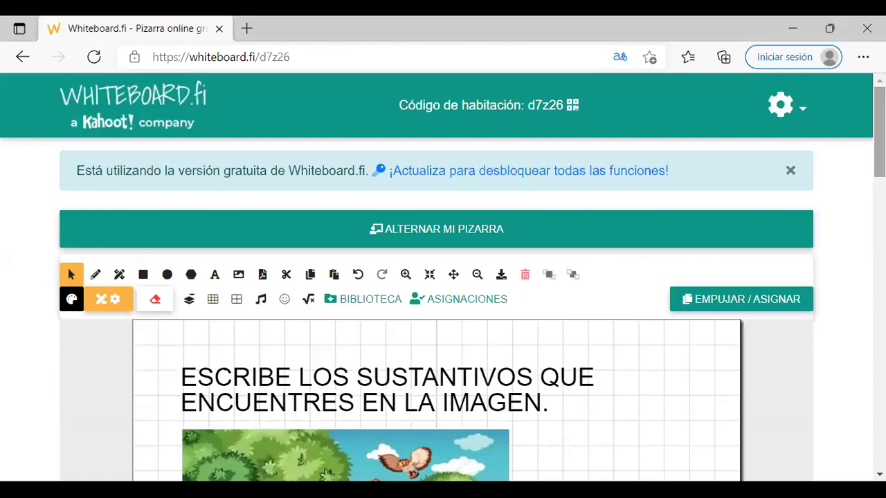
Push the current page with the noun-writing farm exercise to all students' whiteboards.
scroll(443, 276, down, 1)
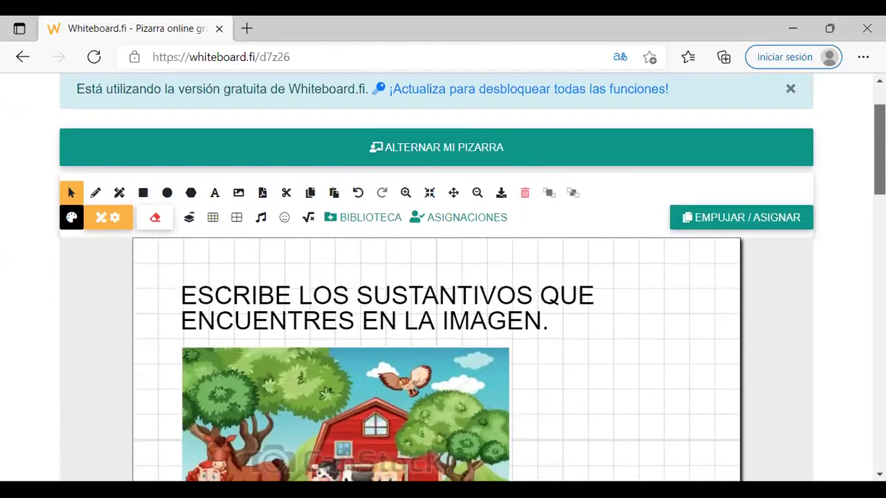
scroll(443, 277, down, 1)
scroll(443, 276, down, 1)
scroll(443, 277, up, 1)
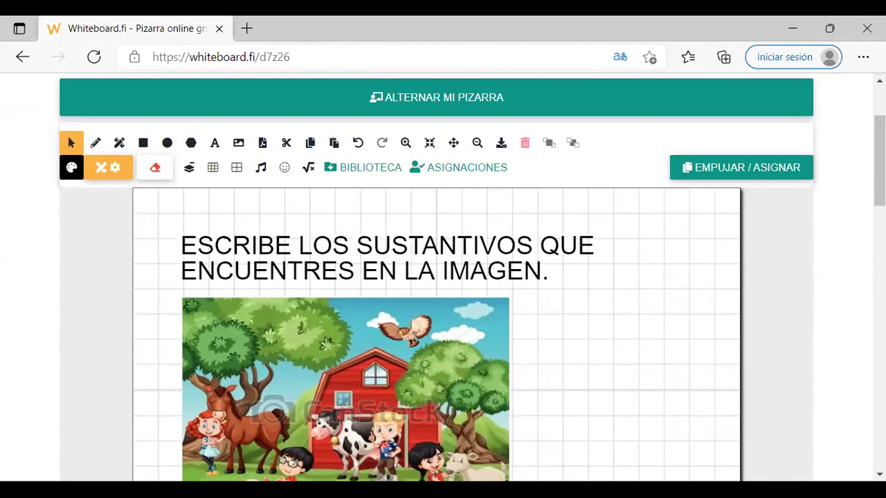
click(739, 168)
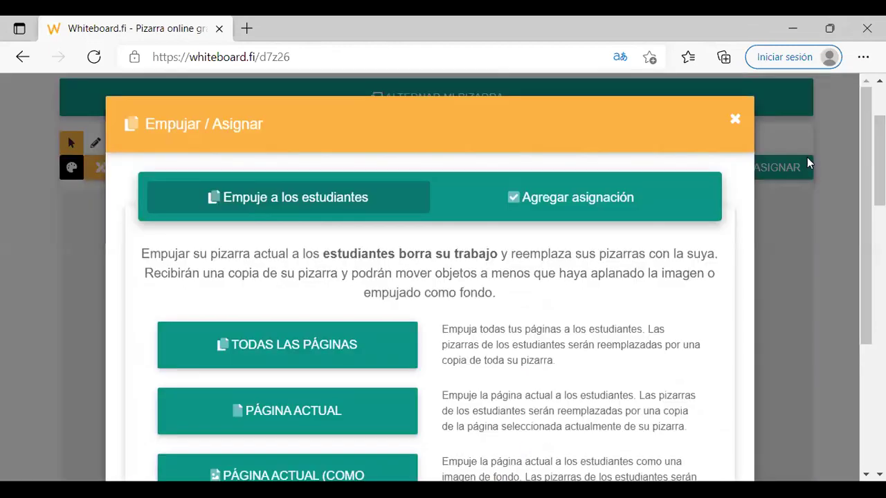
scroll(571, 296, down, 2)
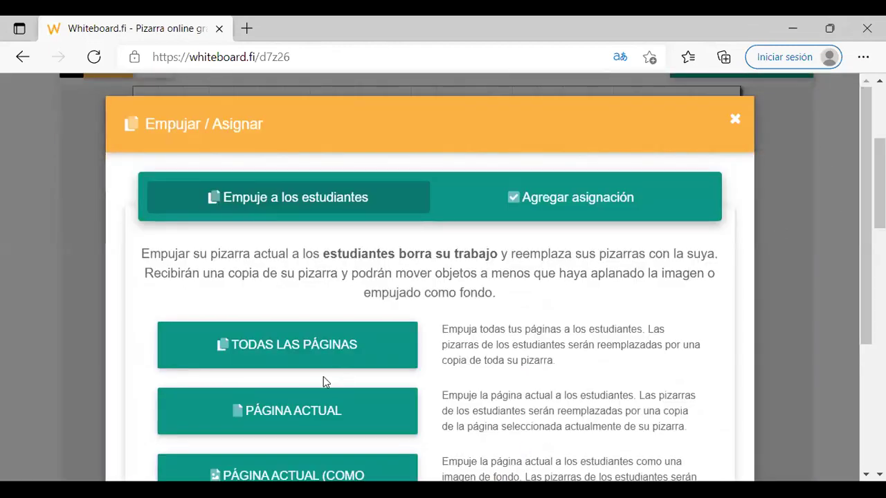
click(260, 413)
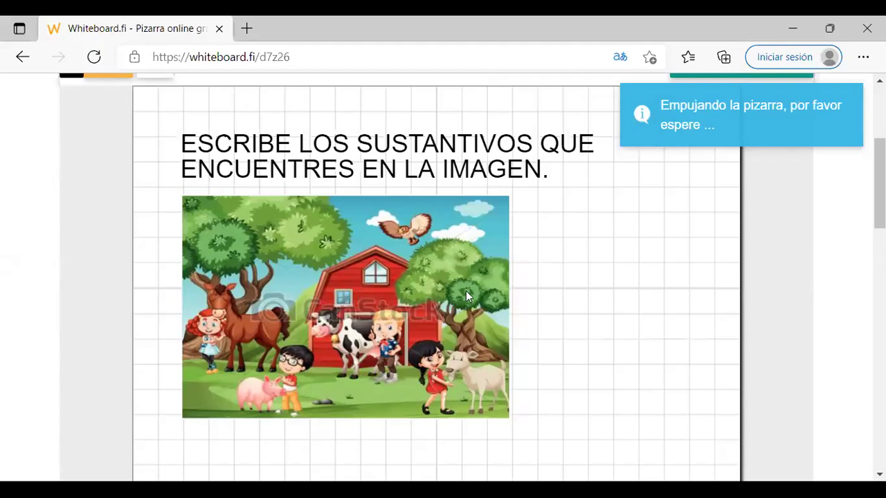
Open the waiting lobby below the teacher's whiteboard and accept every waiting student into the room.
scroll(466, 291, down, 6)
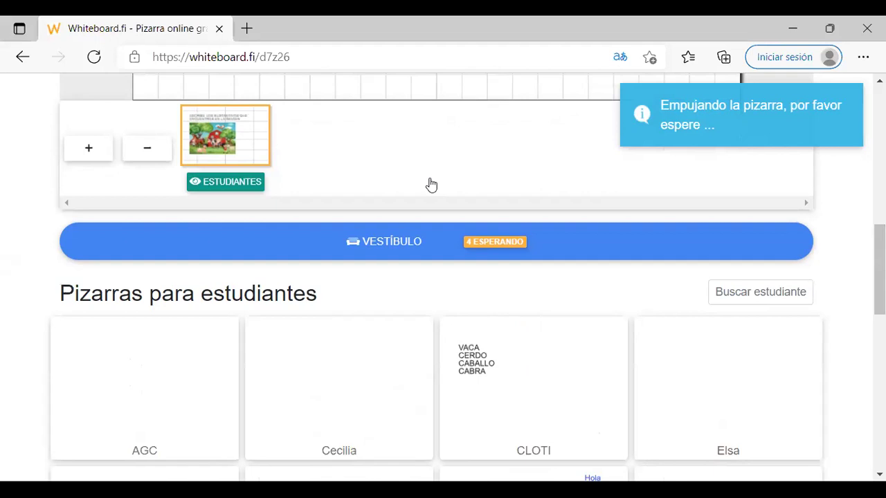
scroll(443, 311, down, 6)
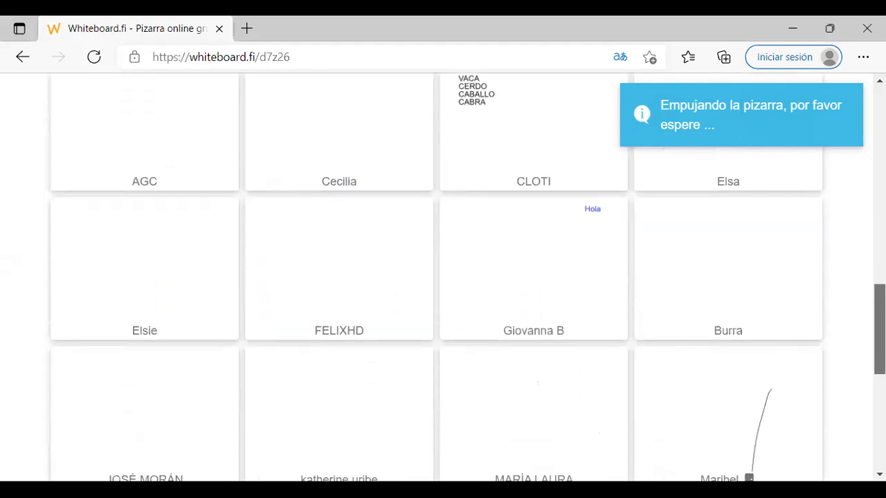
scroll(443, 311, up, 4)
scroll(767, 252, up, 1)
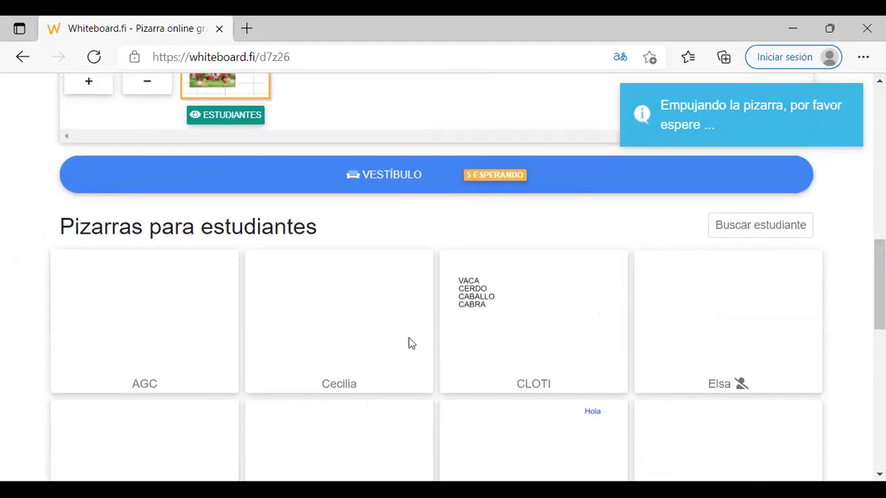
click(498, 176)
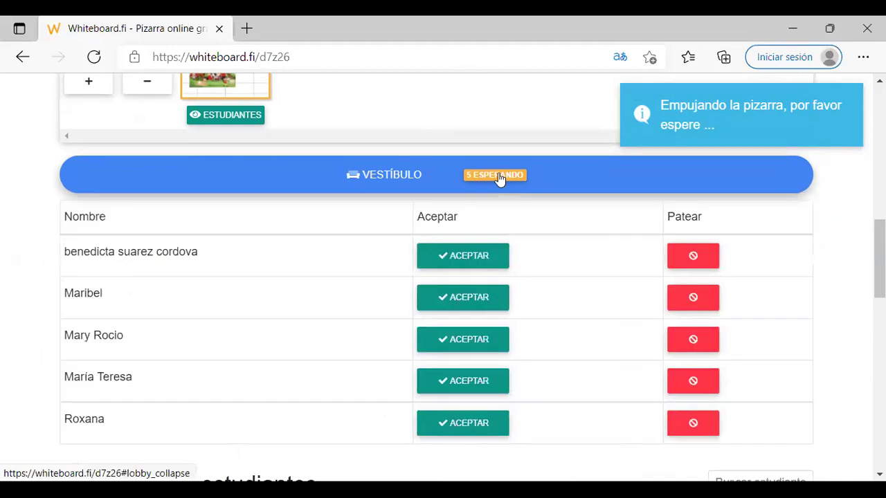
click(445, 262)
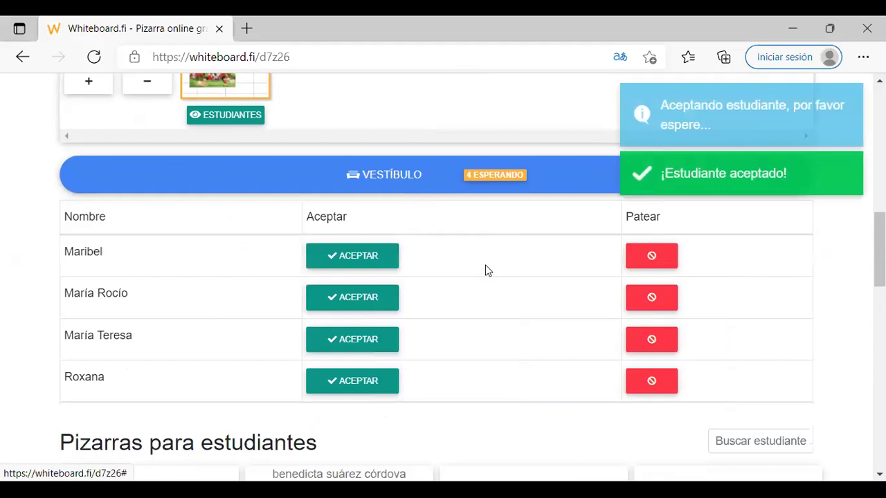
click(359, 267)
click(366, 299)
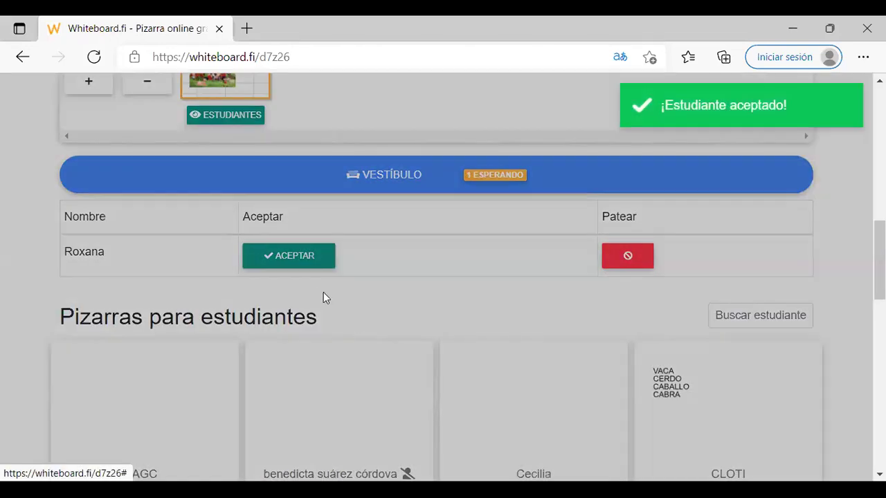
click(339, 388)
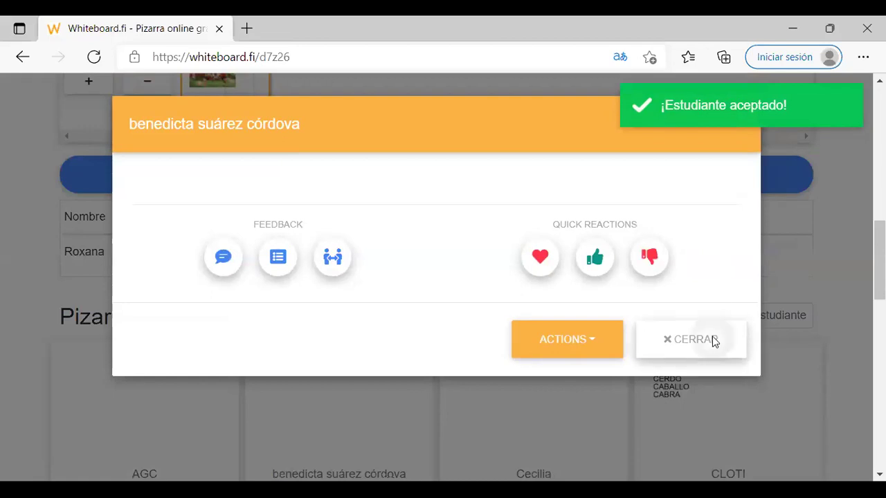
click(685, 339)
click(318, 265)
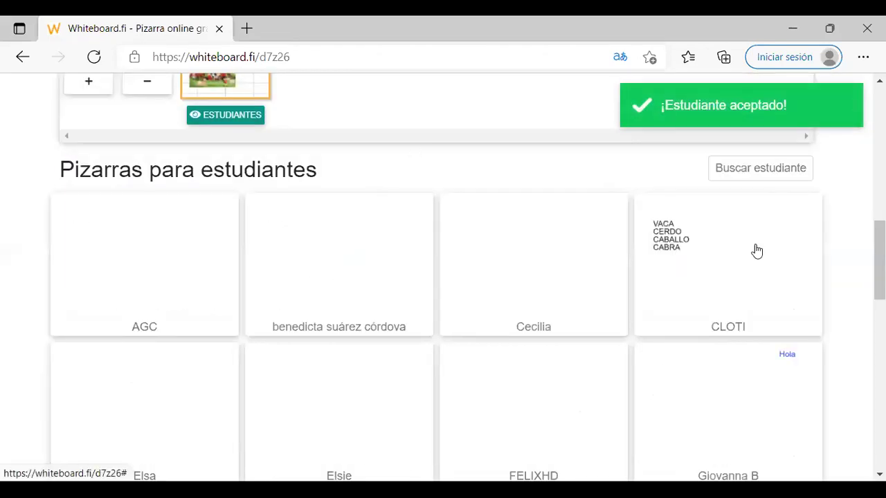
Push the current page of the teacher's whiteboard again so the newly accepted students receive the exercise.
scroll(757, 251, up, 2)
scroll(741, 198, up, 6)
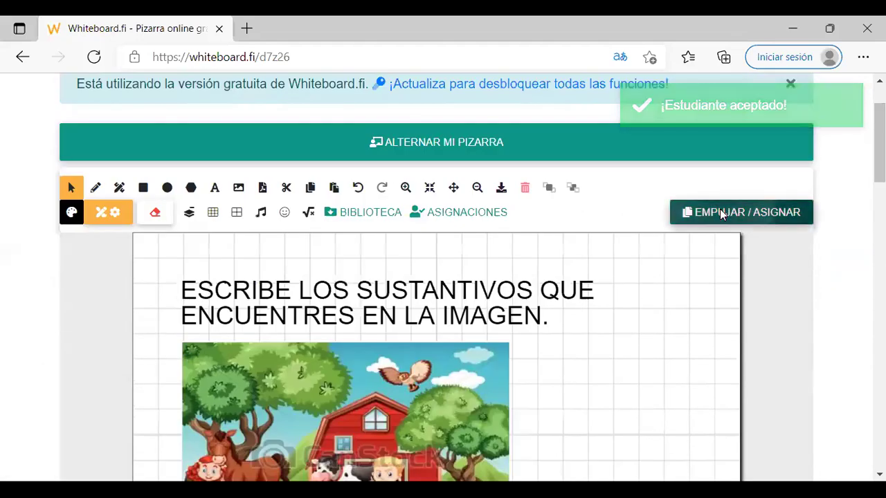
click(720, 213)
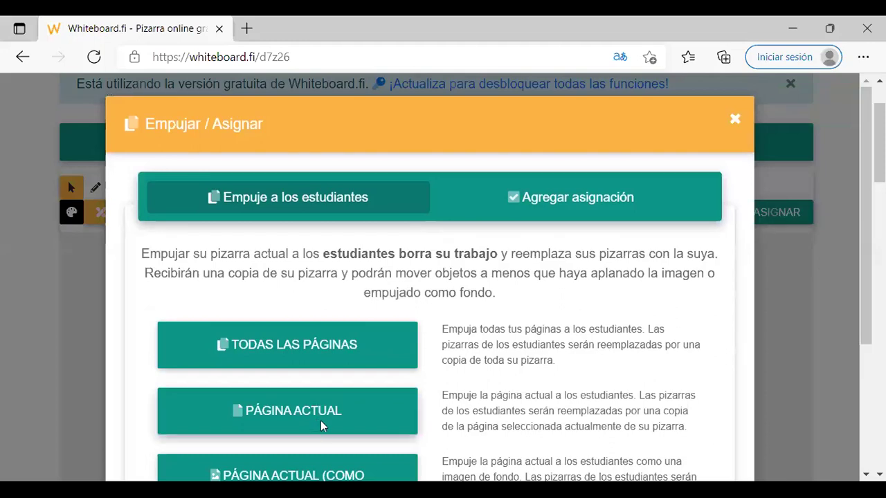
click(340, 434)
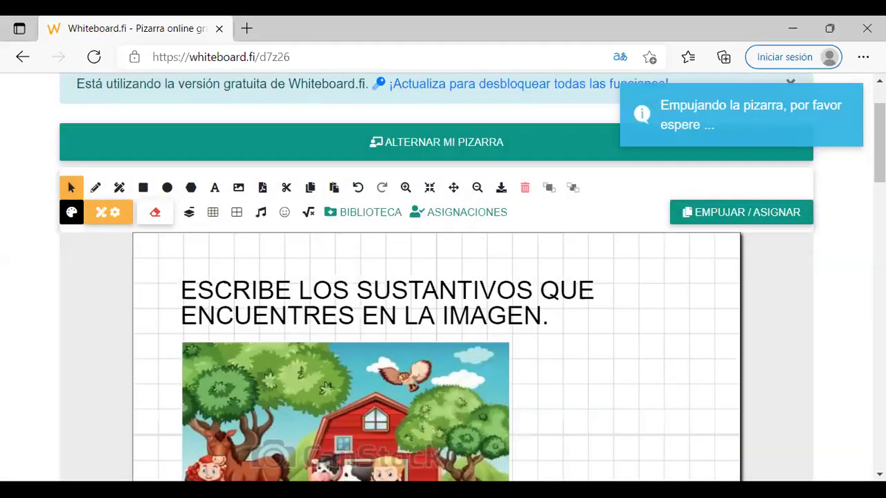
Examine the grid of student whiteboards to check whether the pushed exercise has reached them.
scroll(443, 277, down, 10)
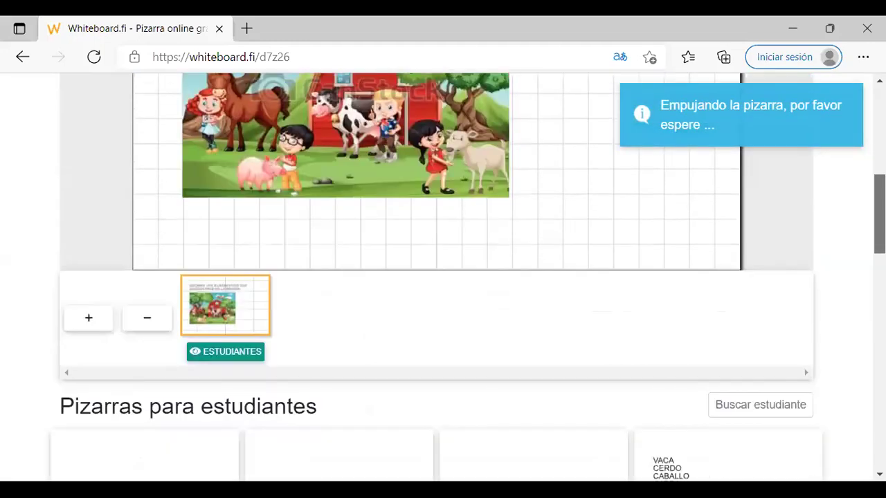
scroll(443, 277, down, 9)
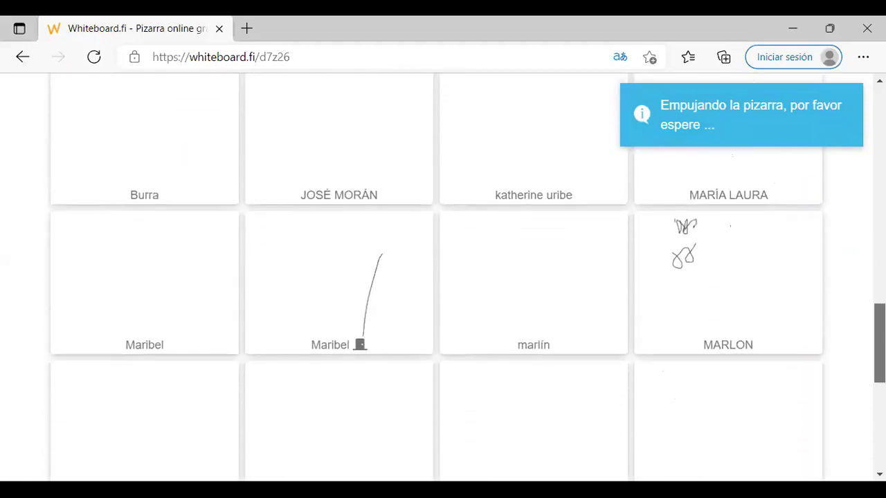
scroll(443, 277, up, 3)
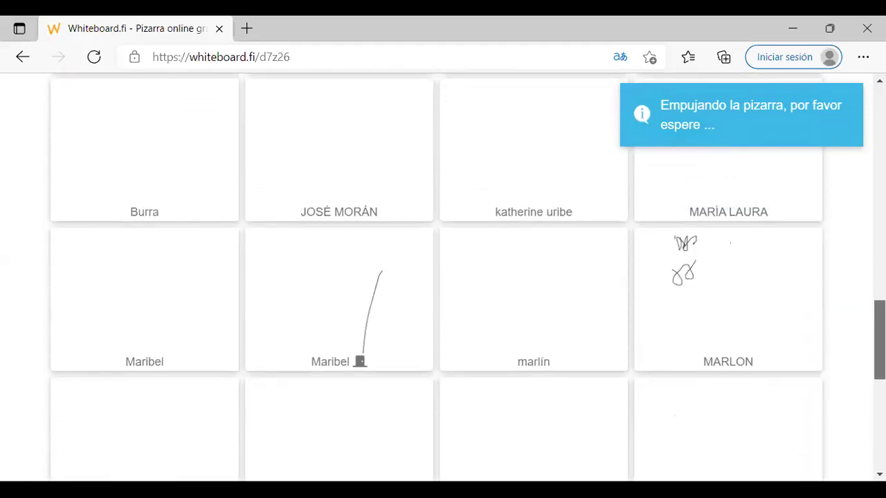
scroll(443, 277, up, 1)
scroll(443, 277, up, 5)
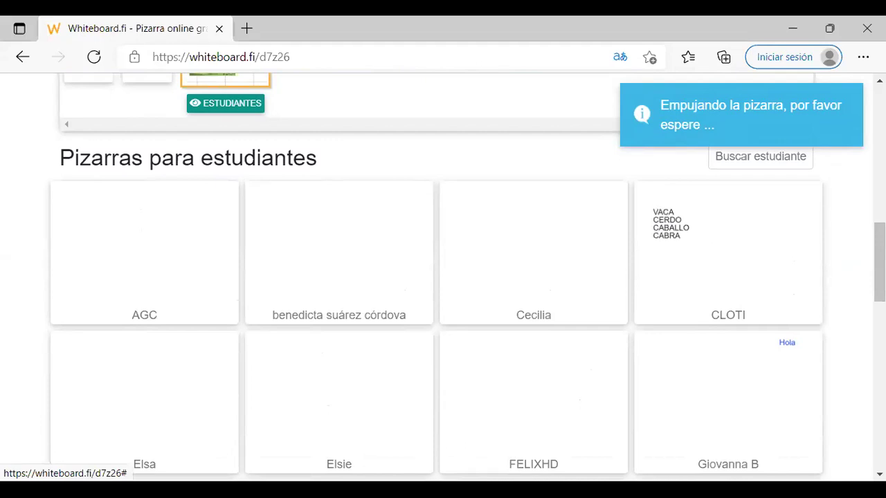
scroll(443, 277, up, 2)
scroll(442, 277, down, 3)
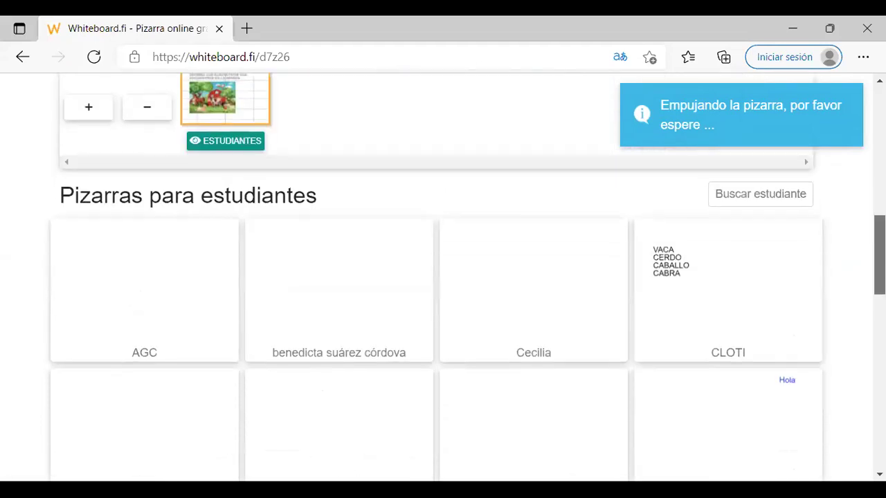
scroll(442, 276, down, 8)
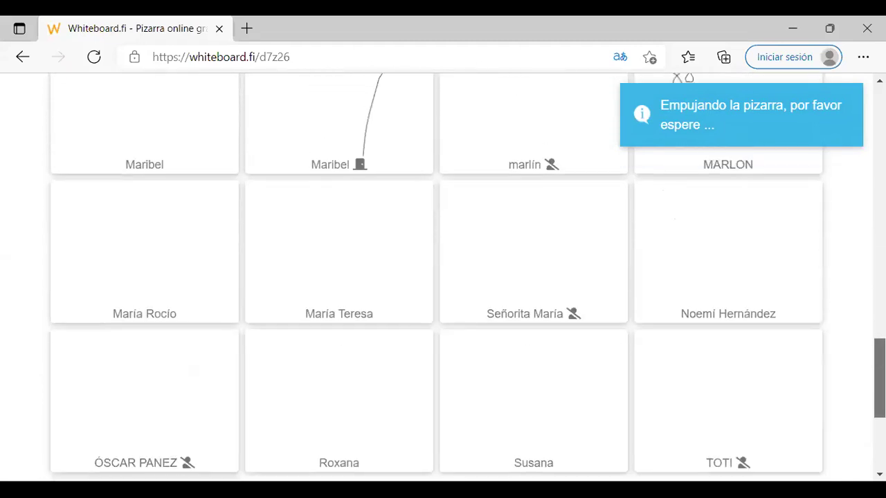
scroll(443, 277, up, 7)
scroll(443, 277, up, 2)
scroll(443, 277, down, 2)
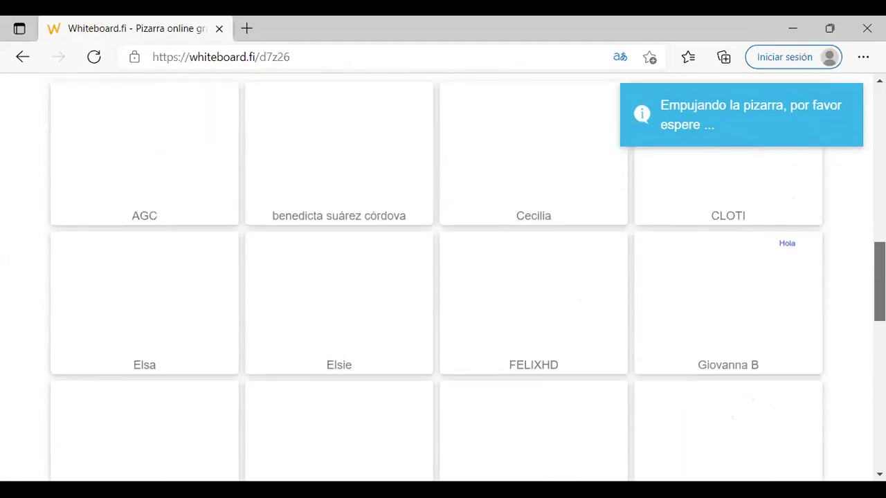
scroll(443, 276, up, 1)
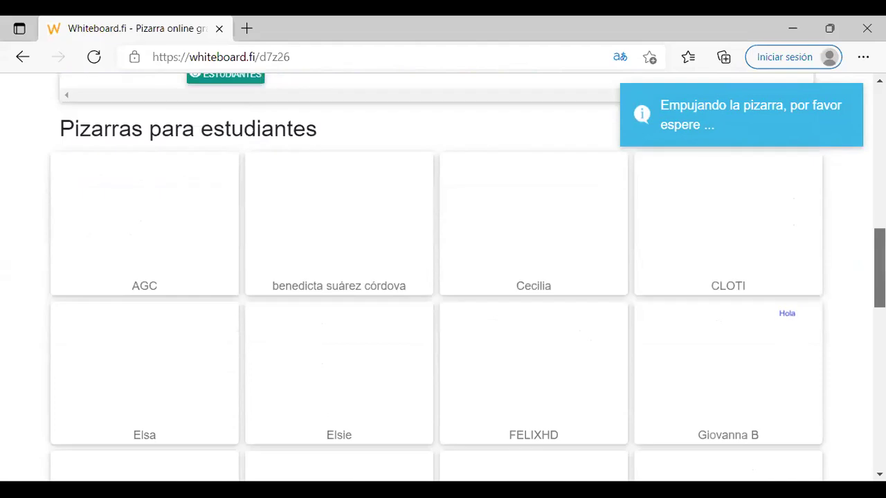
scroll(443, 277, down, 3)
scroll(443, 276, down, 3)
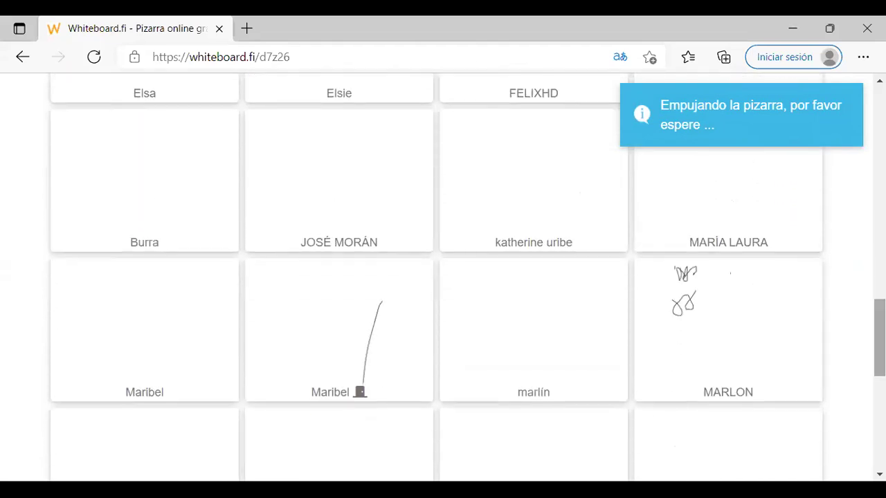
scroll(443, 276, up, 7)
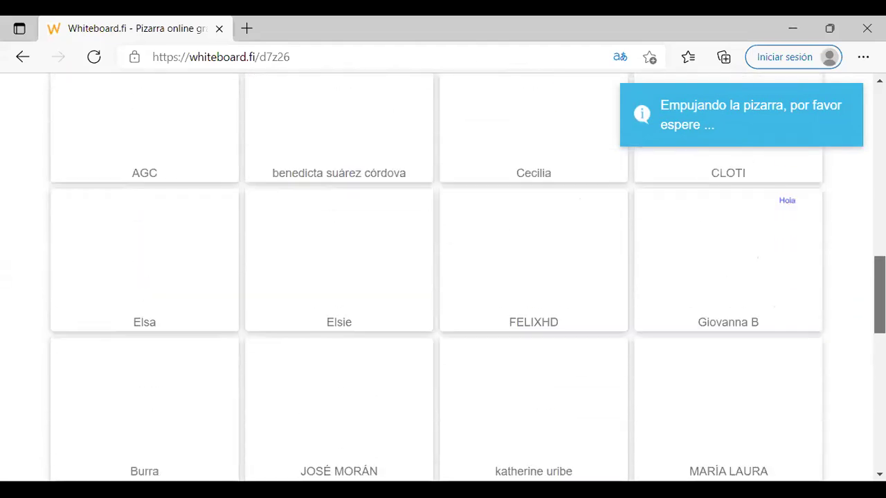
Erase all the students' whiteboards using the room settings.
scroll(443, 277, up, 6)
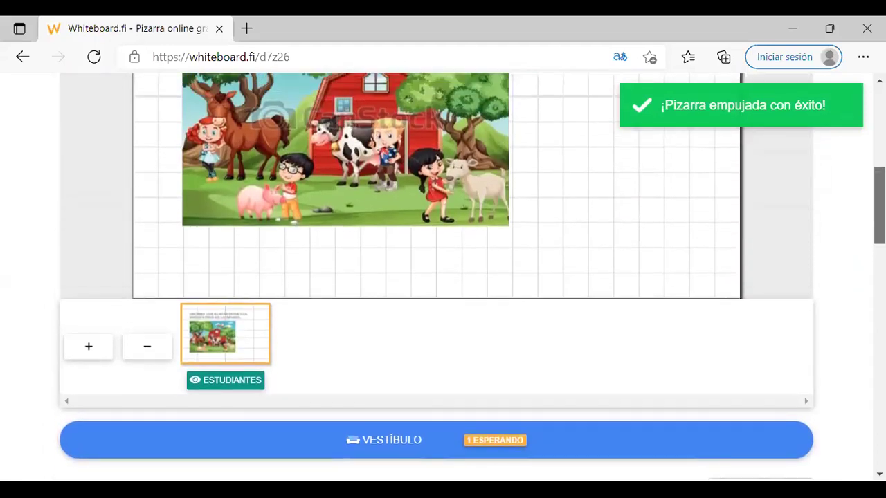
scroll(443, 277, up, 2)
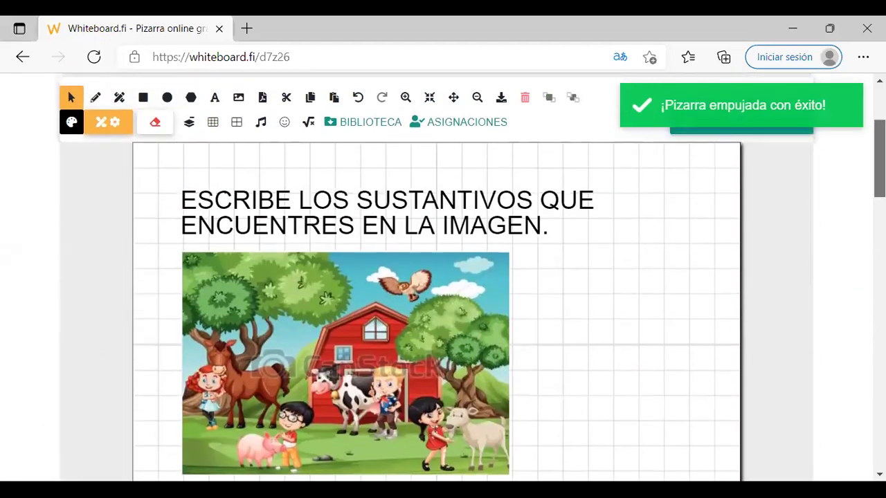
scroll(442, 276, up, 2)
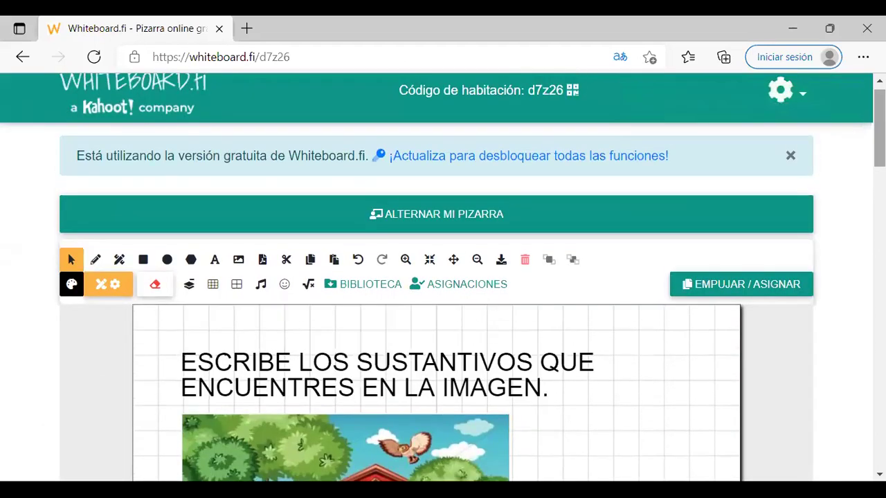
click(801, 99)
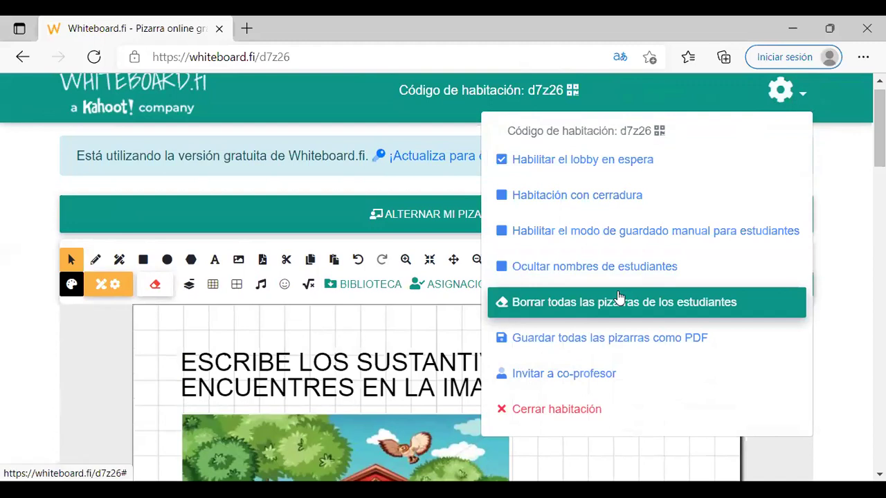
click(769, 305)
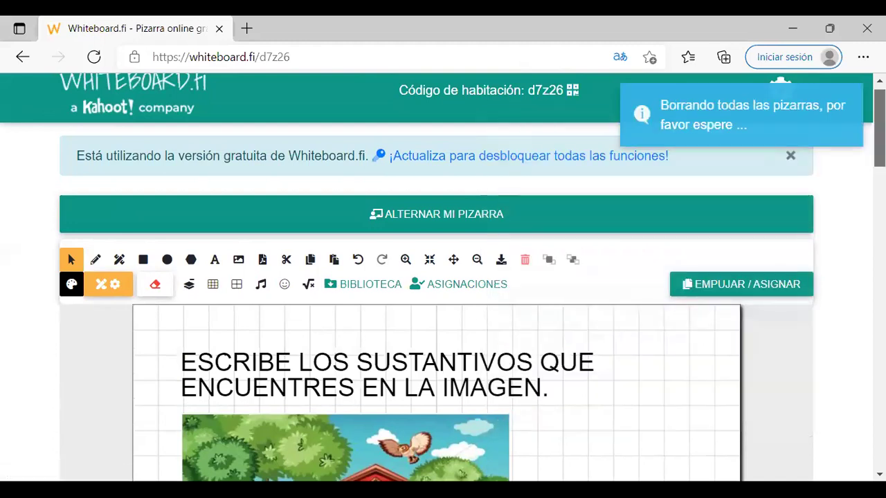
Check the student whiteboards and accept the remaining waiting students from the lobby.
scroll(769, 306, down, 5)
scroll(510, 293, down, 4)
scroll(510, 293, up, 2)
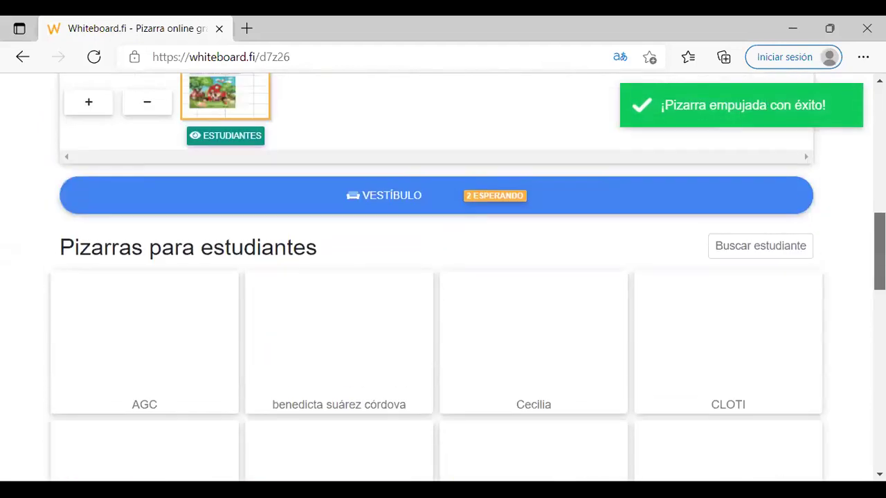
click(510, 292)
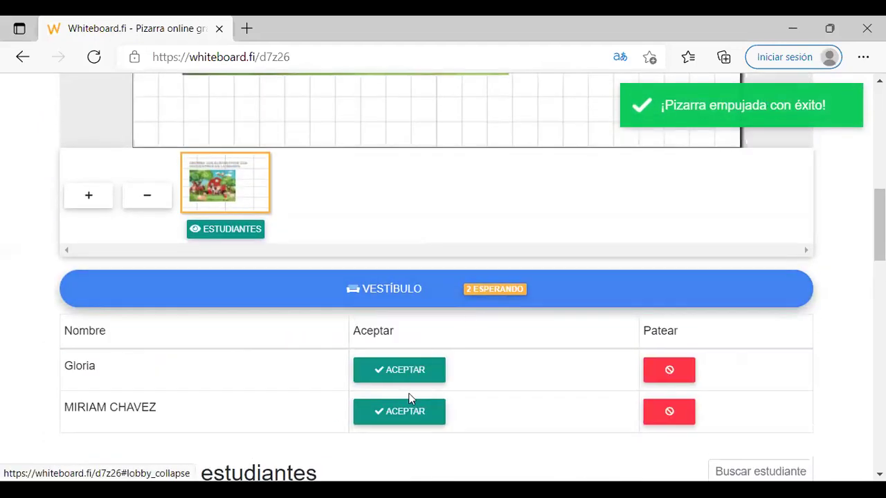
click(406, 418)
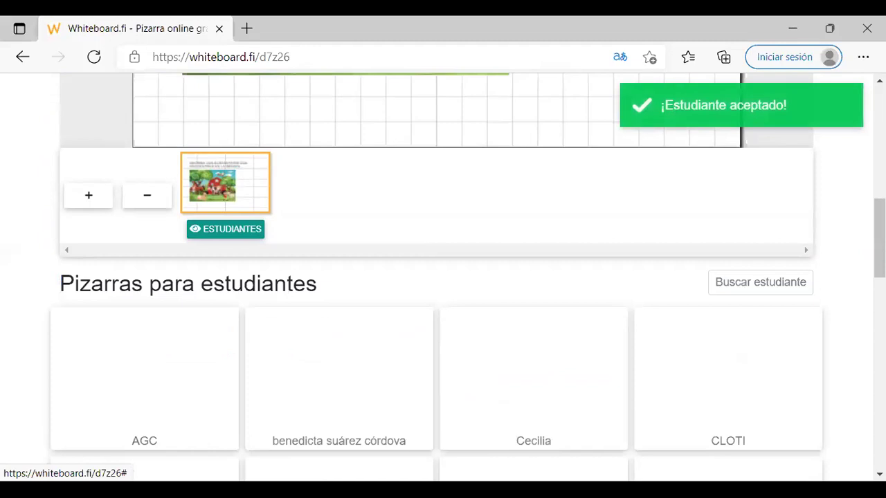
Push all pages of the teacher's whiteboard with the noun-writing farm exercise to every student.
scroll(739, 271, up, 8)
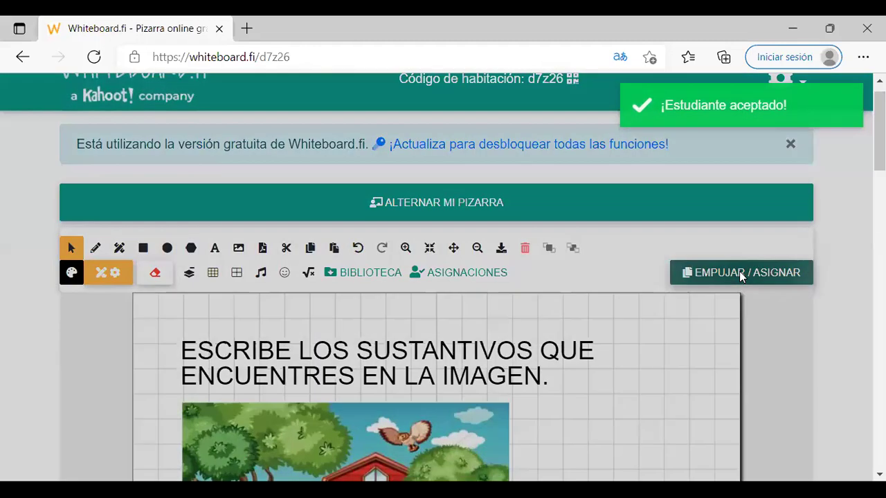
click(739, 271)
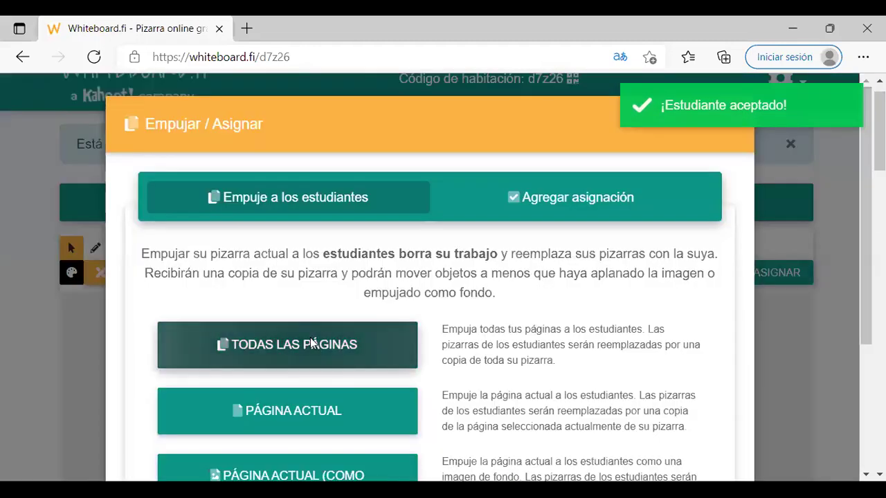
click(308, 339)
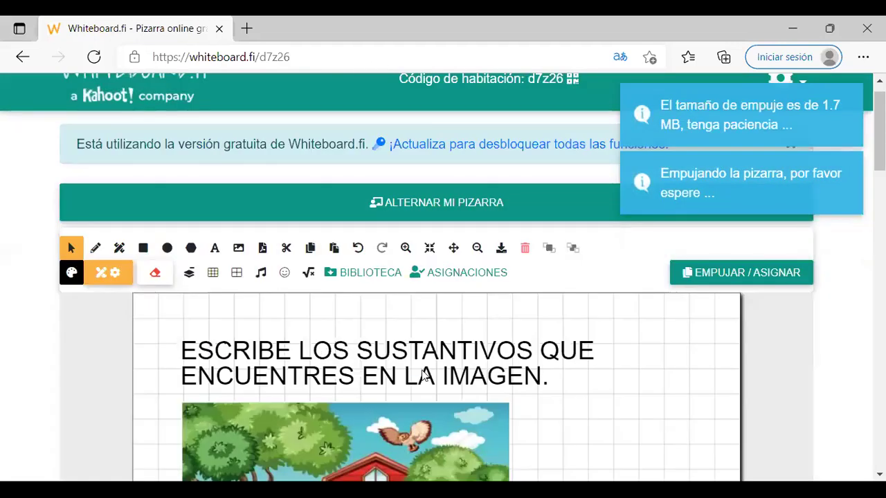
Examine the student whiteboards down to the last row to check which ones have received the pushed exercise.
scroll(436, 276, down, 7)
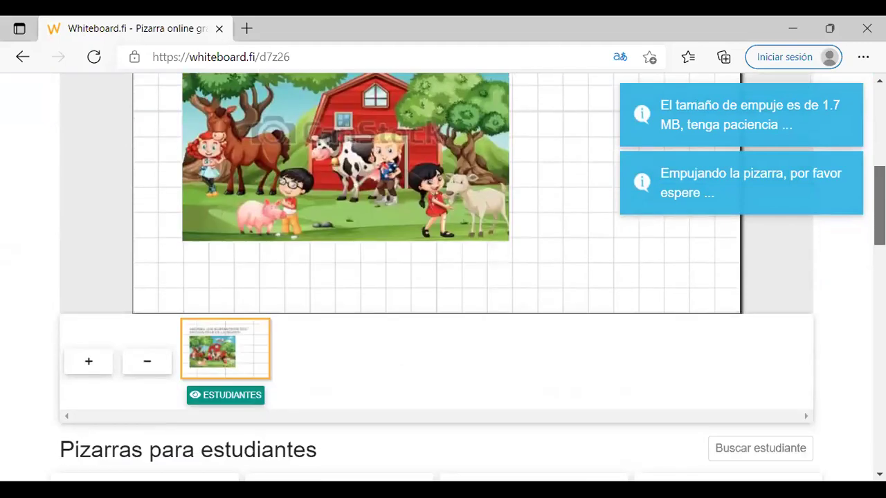
scroll(436, 277, down, 5)
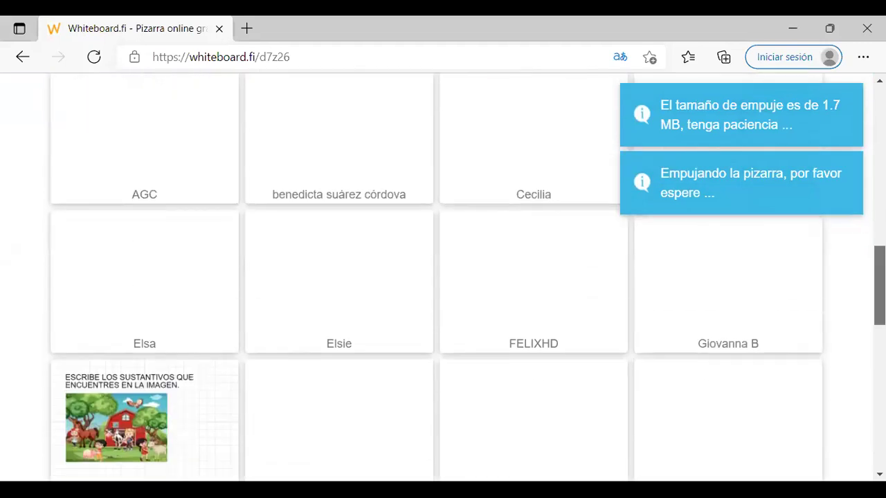
scroll(436, 277, down, 1)
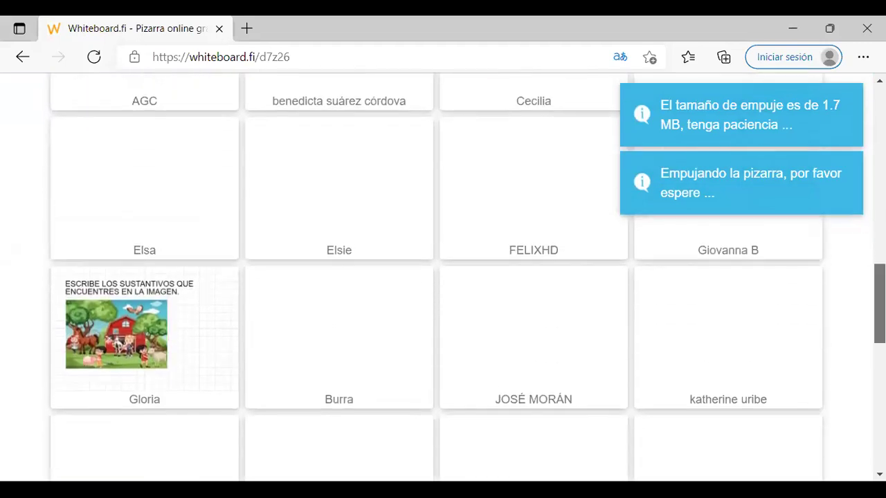
scroll(436, 277, up, 4)
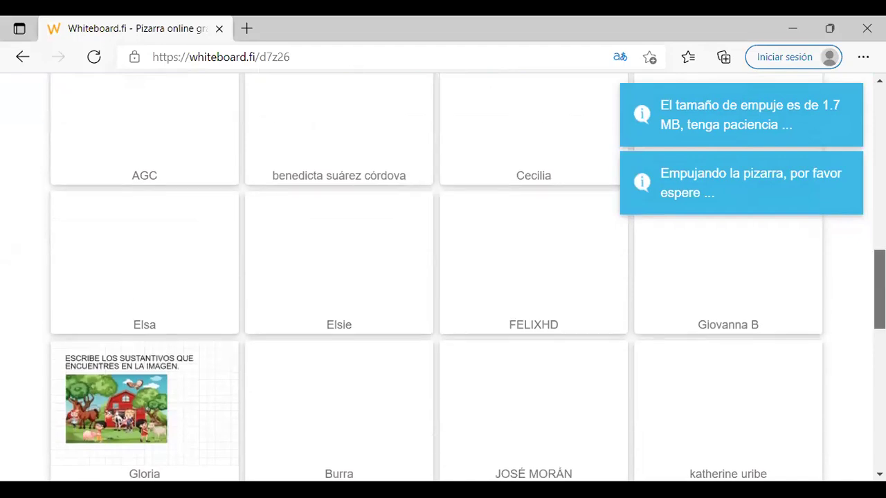
scroll(436, 277, up, 2)
scroll(435, 277, down, 3)
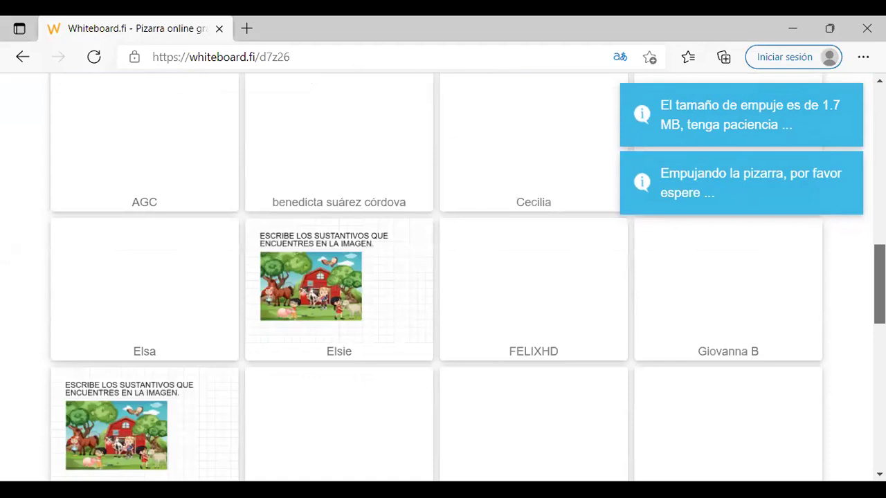
scroll(436, 276, down, 1)
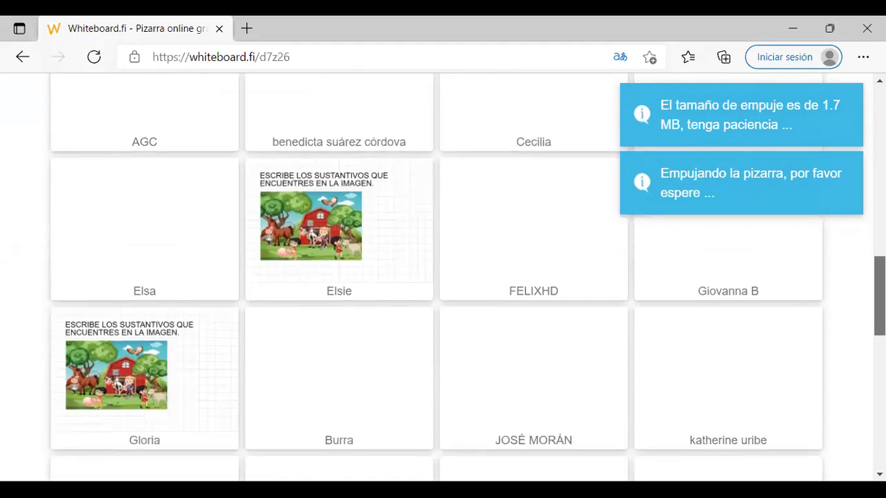
scroll(436, 277, down, 1)
scroll(436, 277, up, 3)
scroll(436, 277, down, 3)
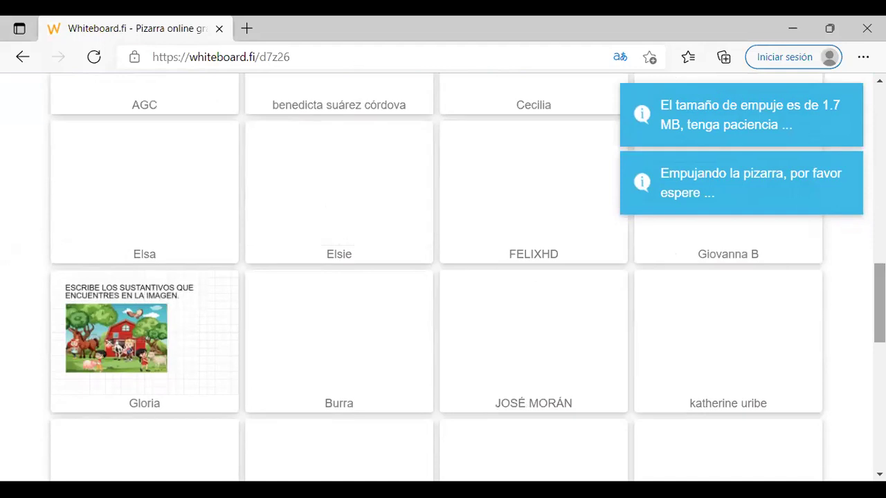
scroll(436, 277, down, 4)
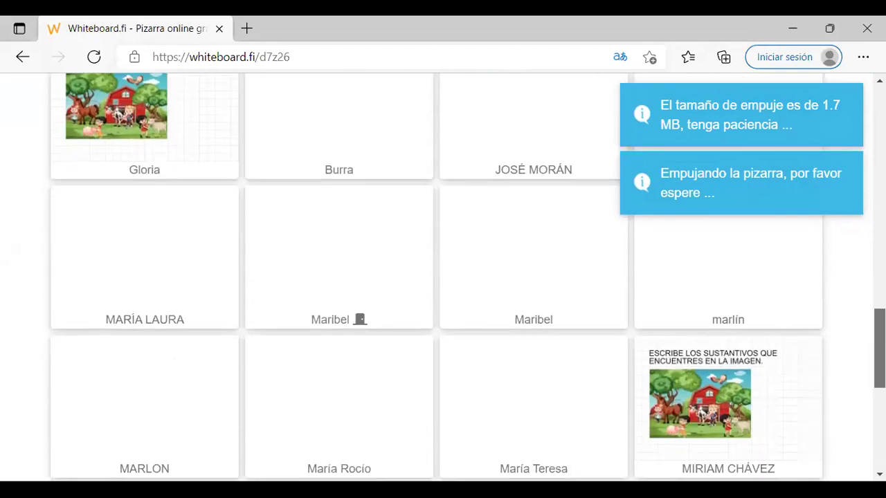
scroll(435, 277, down, 1)
scroll(435, 277, down, 2)
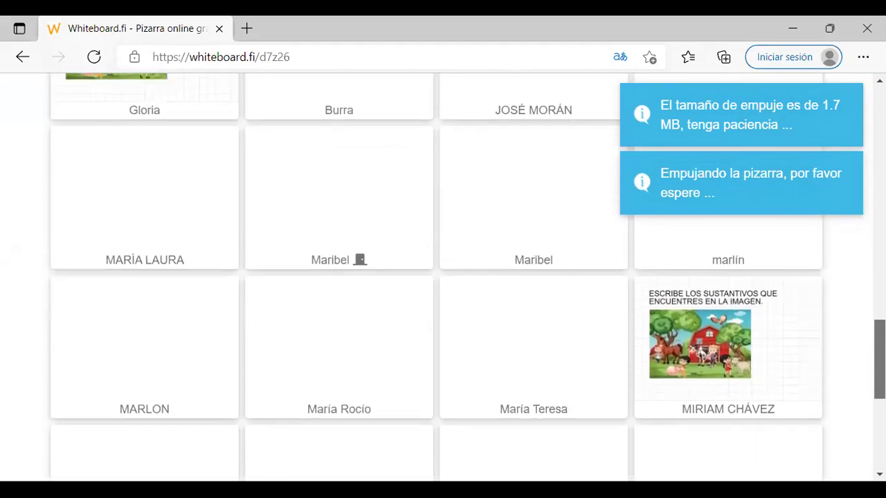
scroll(436, 276, up, 2)
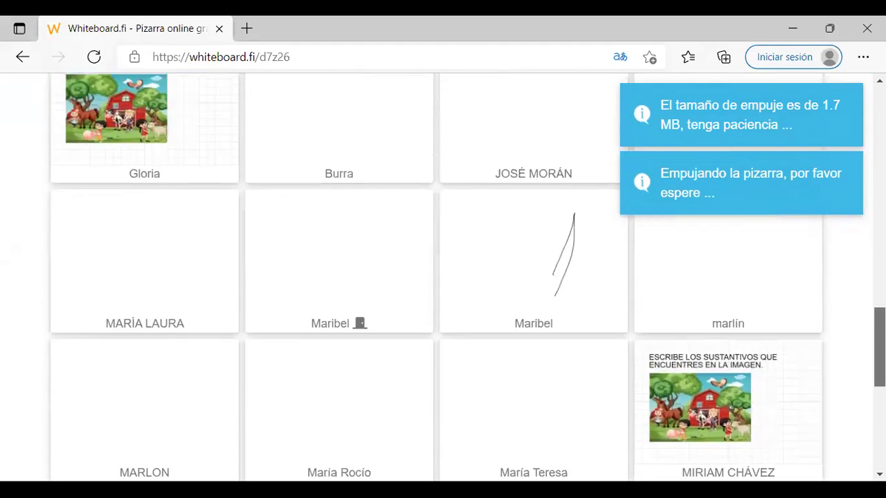
scroll(443, 277, down, 6)
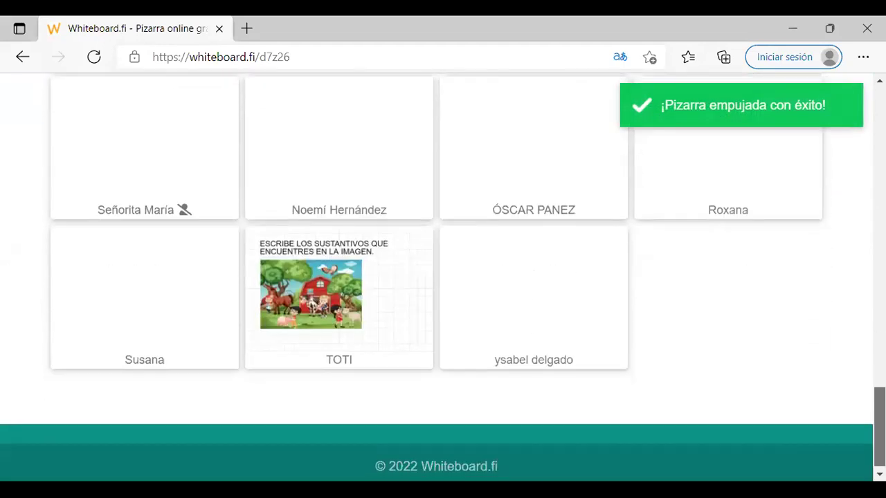
Recheck the student whiteboards from the lower rows back to the first ones for boards that are still blank.
scroll(443, 277, up, 15)
scroll(442, 277, down, 5)
scroll(443, 277, down, 3)
scroll(442, 277, down, 1)
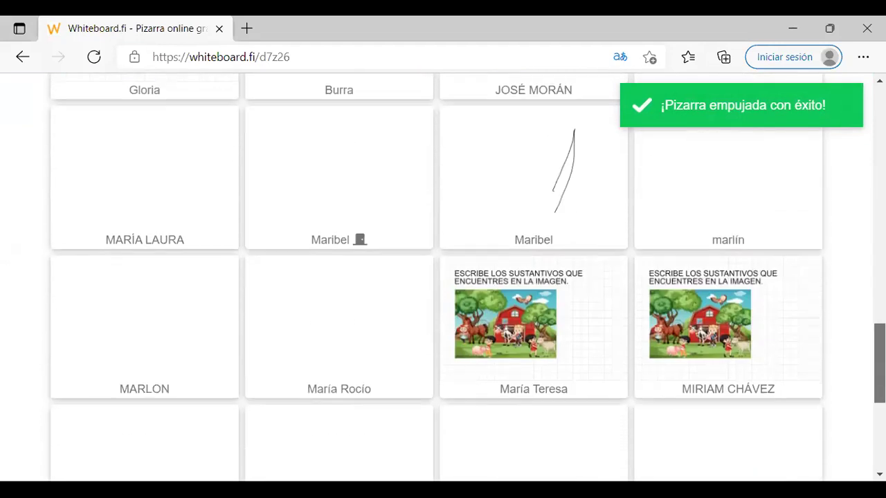
scroll(443, 277, up, 2)
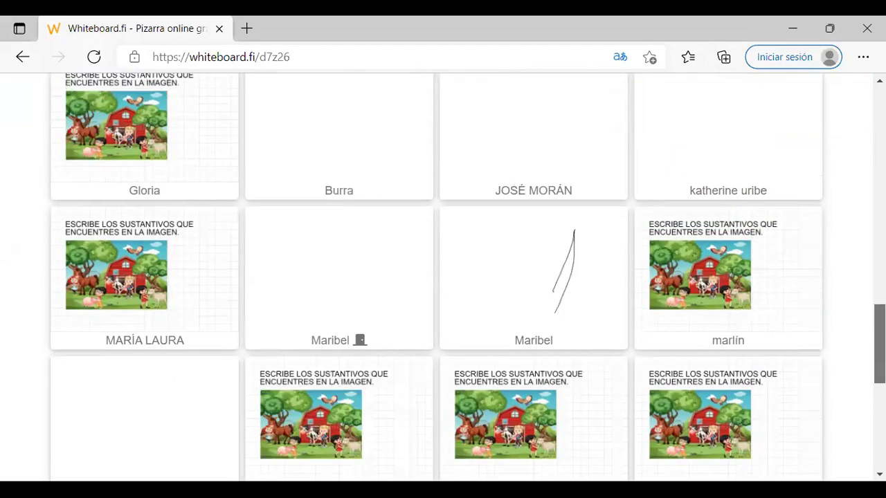
scroll(443, 277, up, 2)
scroll(443, 277, up, 3)
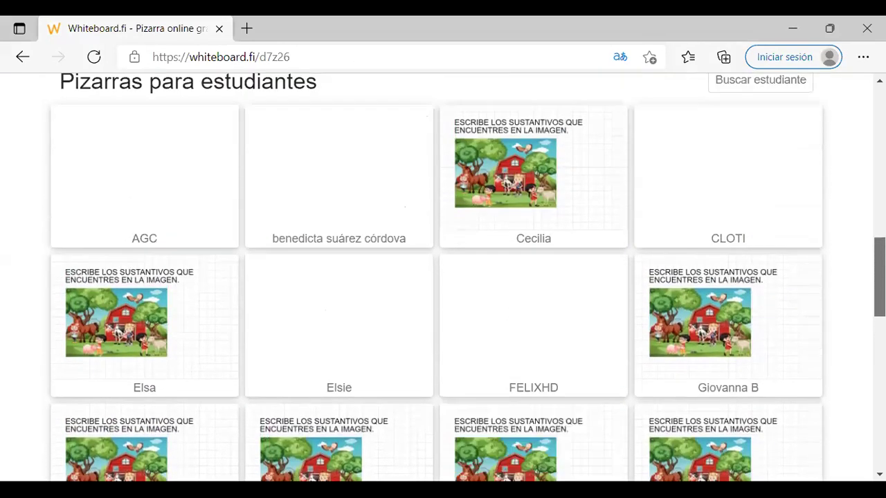
scroll(442, 277, up, 3)
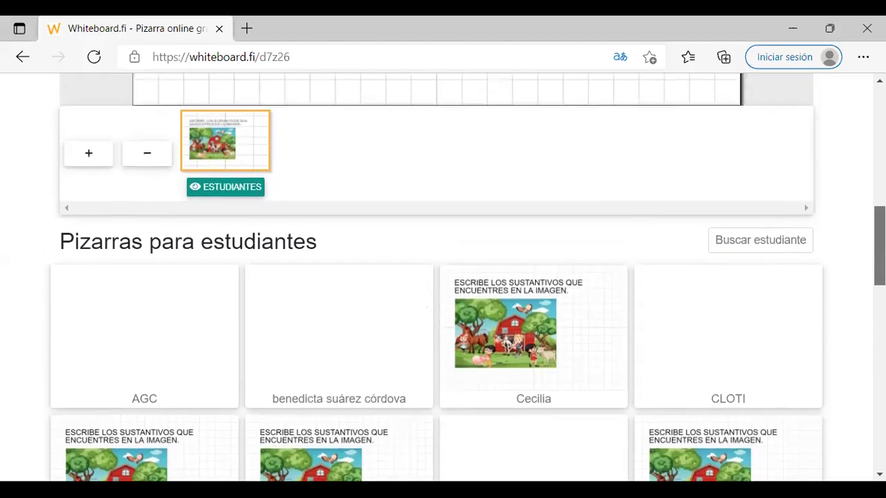
scroll(443, 277, up, 1)
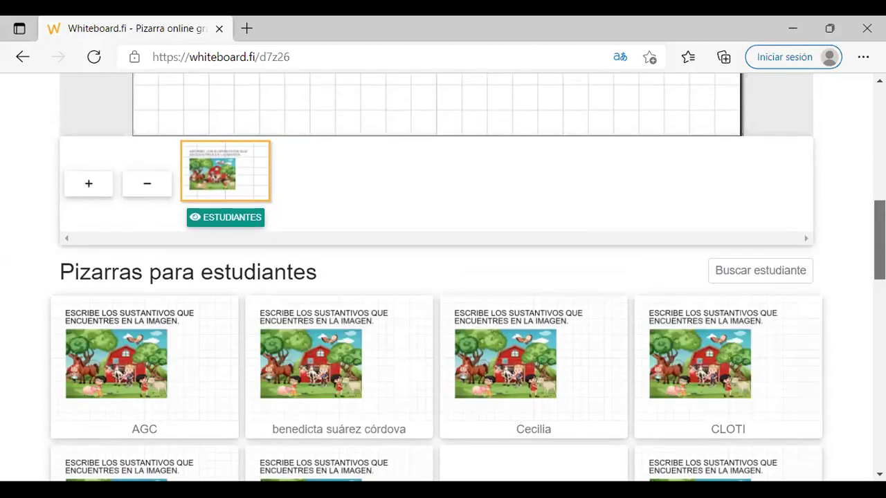
scroll(442, 277, down, 2)
scroll(443, 277, down, 1)
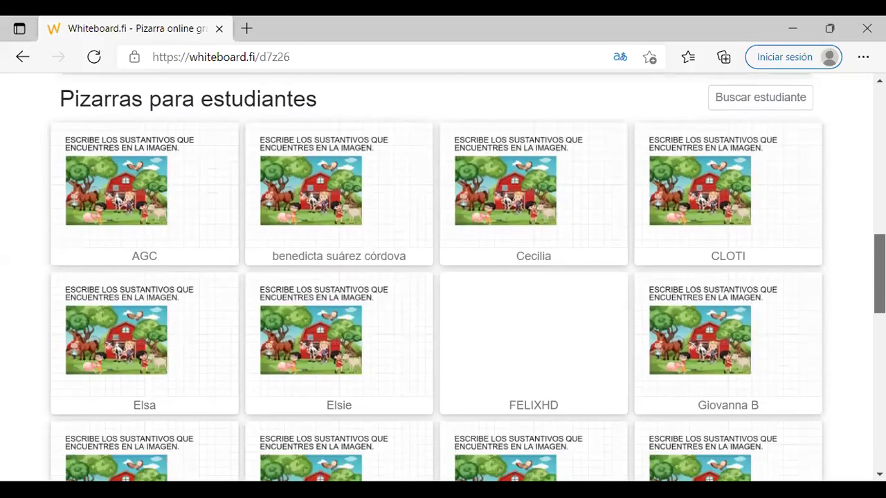
scroll(442, 277, down, 1)
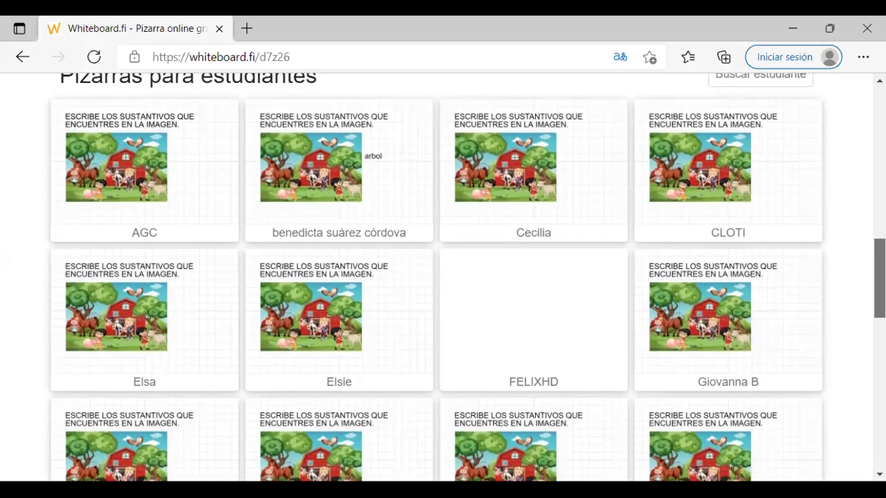
Open the blank student whiteboard in the grid's second row, review its available actions, and close it.
click(514, 336)
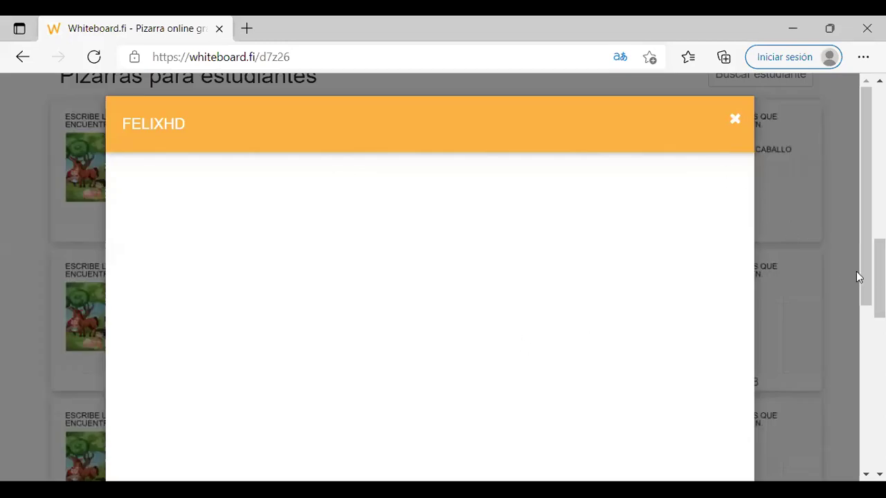
scroll(854, 429, down, 5)
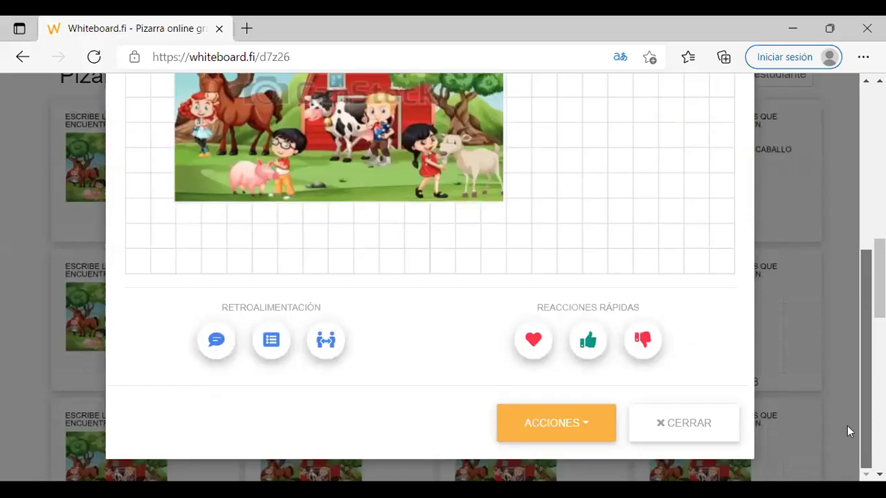
click(546, 429)
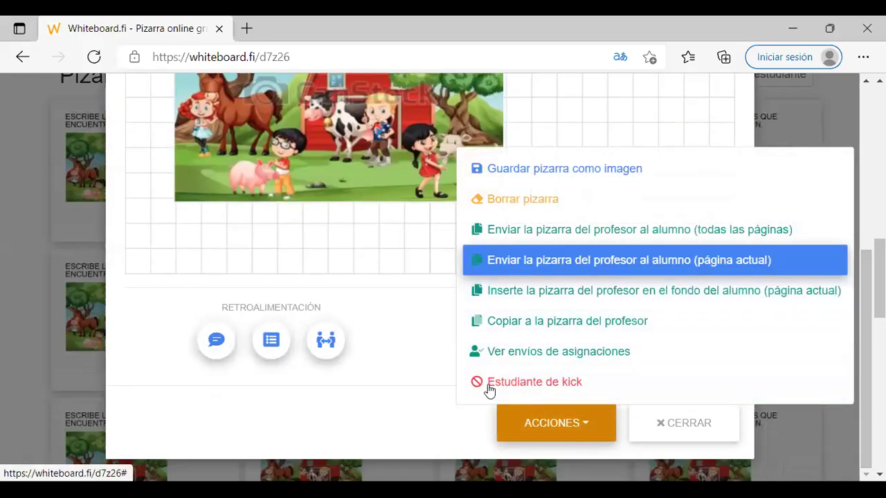
click(700, 431)
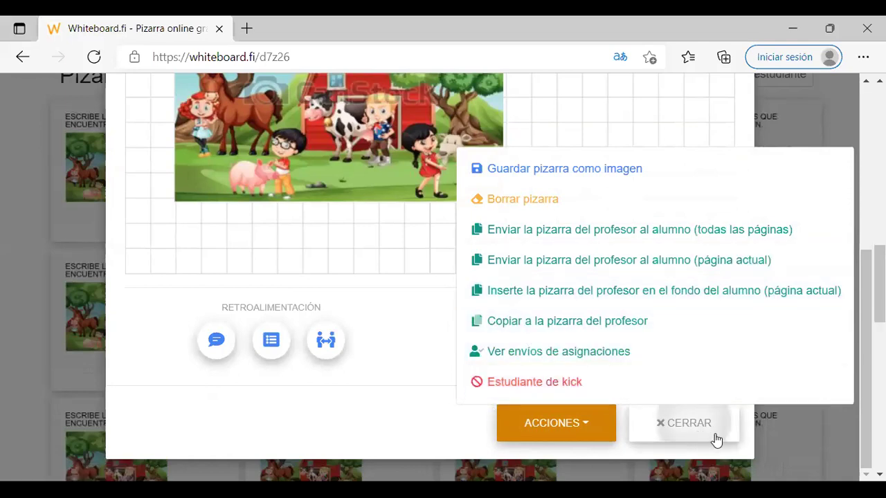
Send the current page of the teacher's whiteboard to the student in the fourth row whose blank board carries a door symbol.
scroll(443, 277, up, 3)
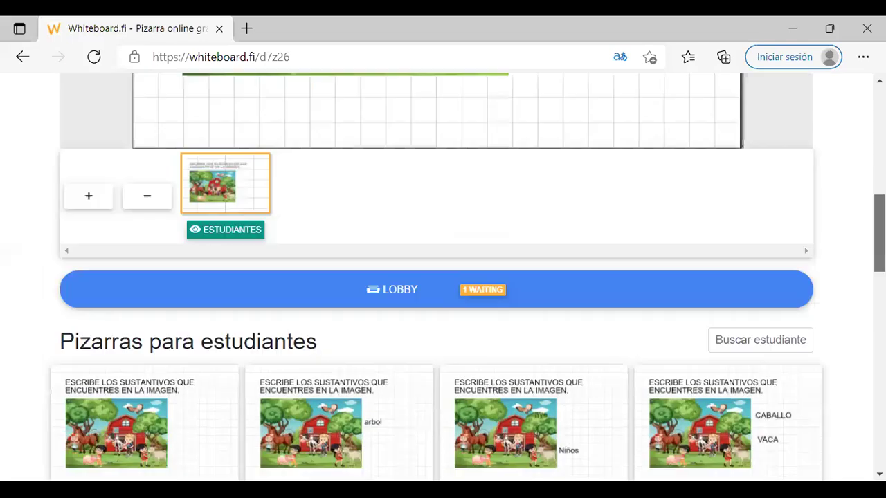
scroll(442, 277, down, 4)
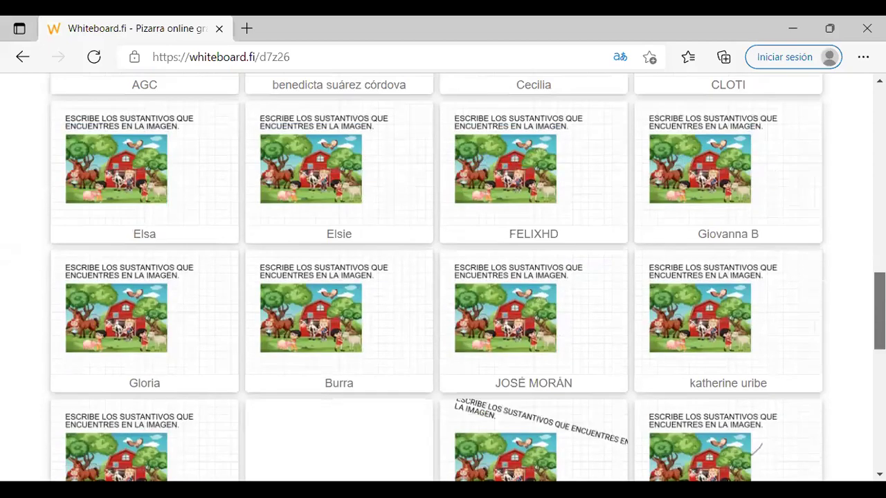
scroll(443, 277, down, 3)
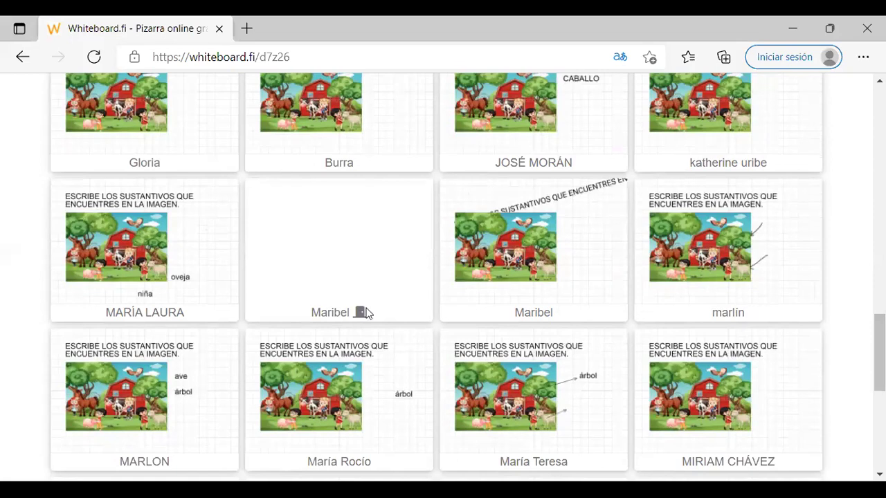
click(344, 282)
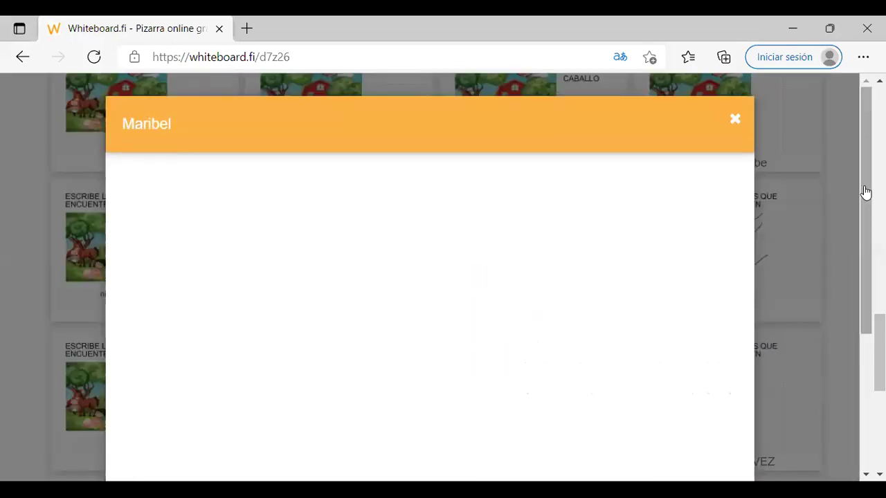
drag(864, 194, 864, 305)
scroll(651, 398, down, 1)
click(561, 420)
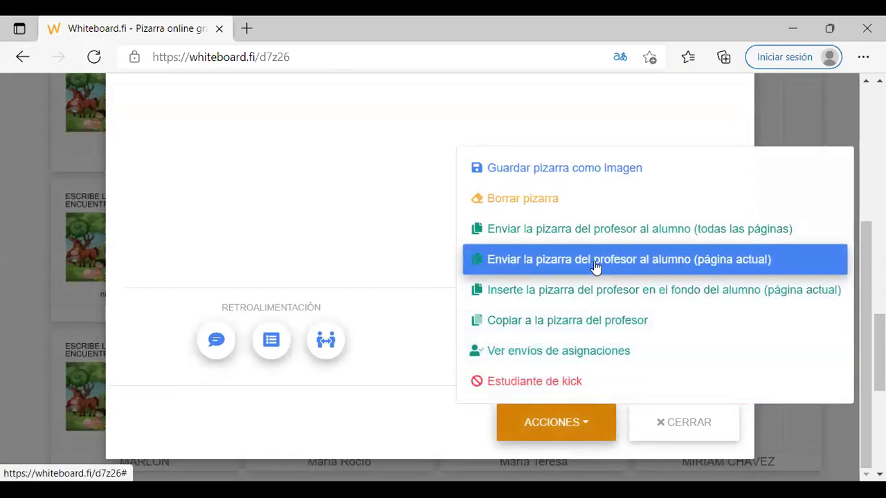
click(595, 261)
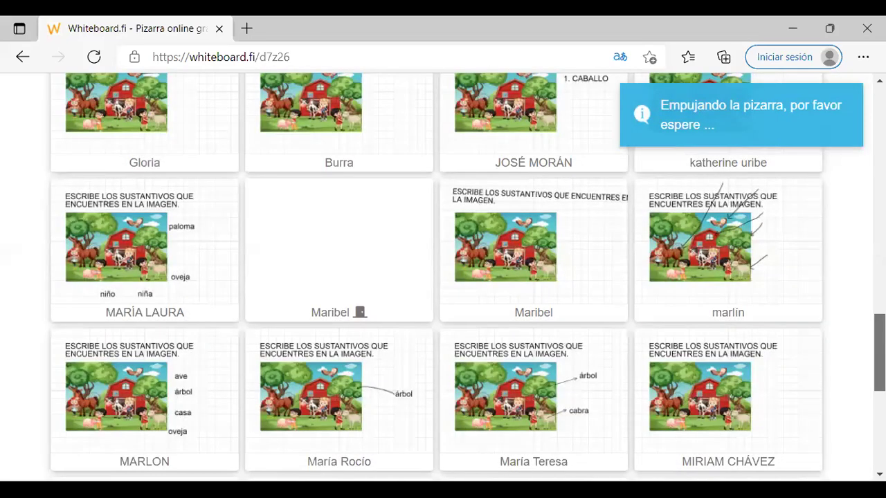
Review the nouns written on the student whiteboards down to the last row and recheck the individually pushed board.
scroll(443, 277, up, 1)
scroll(443, 276, down, 5)
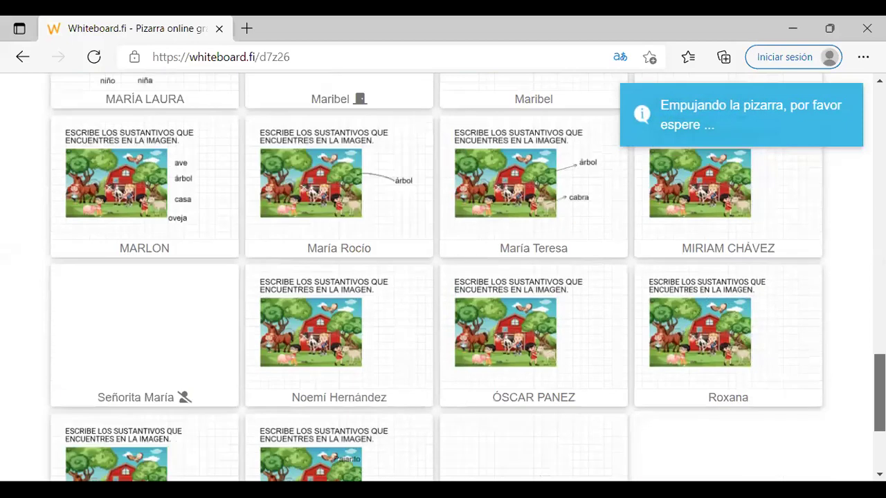
scroll(443, 277, down, 3)
scroll(443, 277, up, 1)
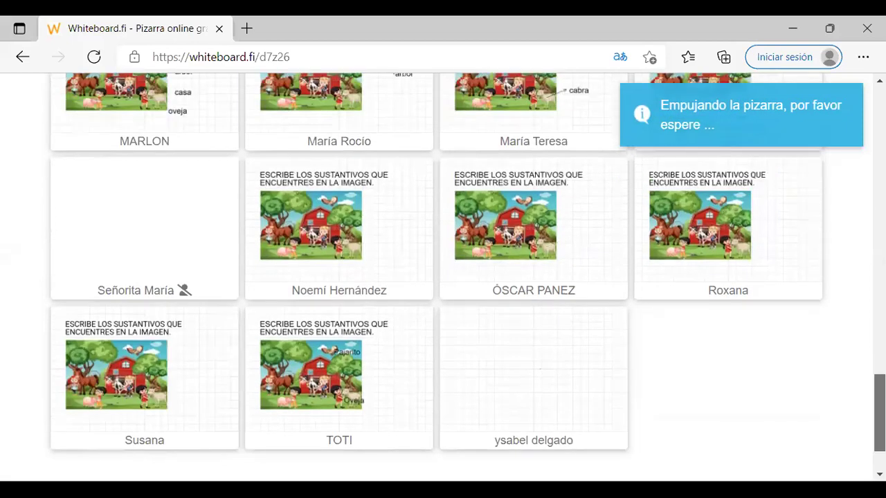
scroll(443, 277, down, 1)
scroll(443, 277, up, 6)
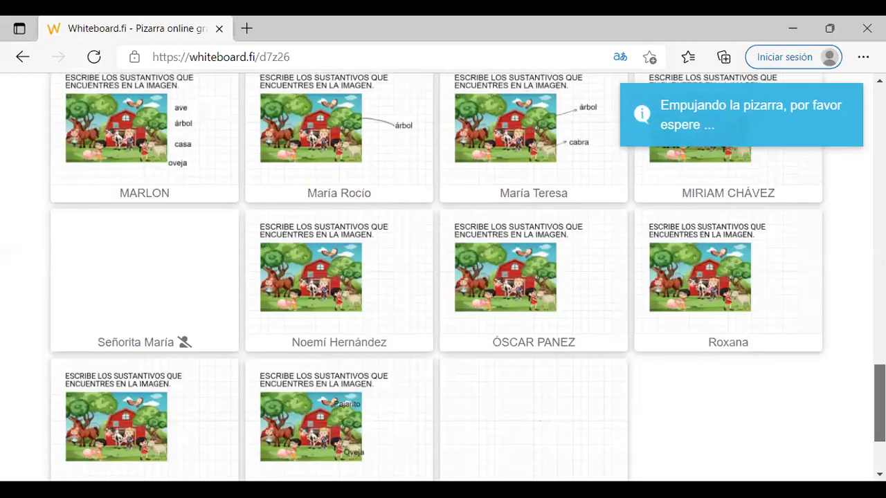
scroll(442, 277, up, 1)
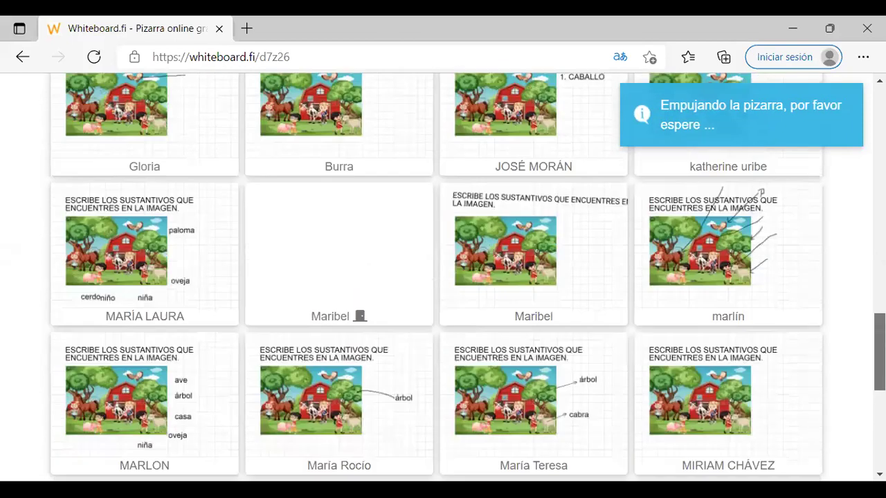
Send the current page of the teacher's whiteboard to the student with the blank gridded board in the last row, and close that board.
scroll(547, 345, down, 1)
scroll(548, 345, down, 6)
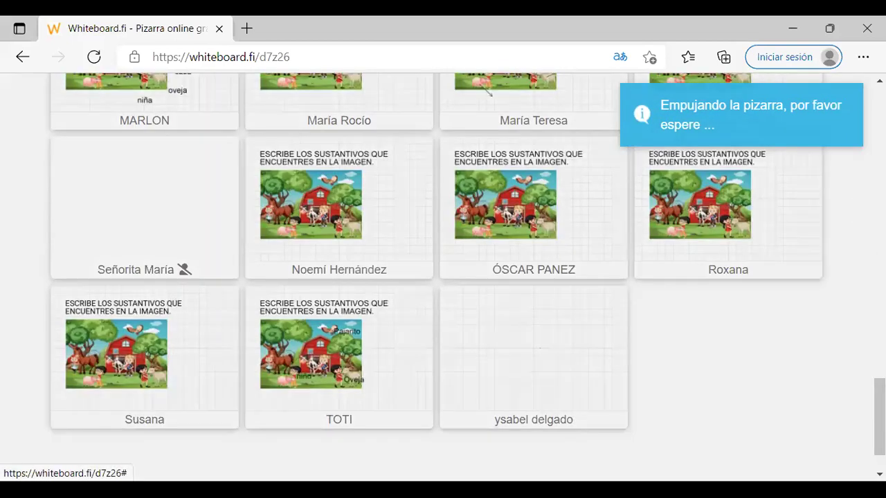
click(595, 416)
scroll(595, 415, down, 5)
click(595, 421)
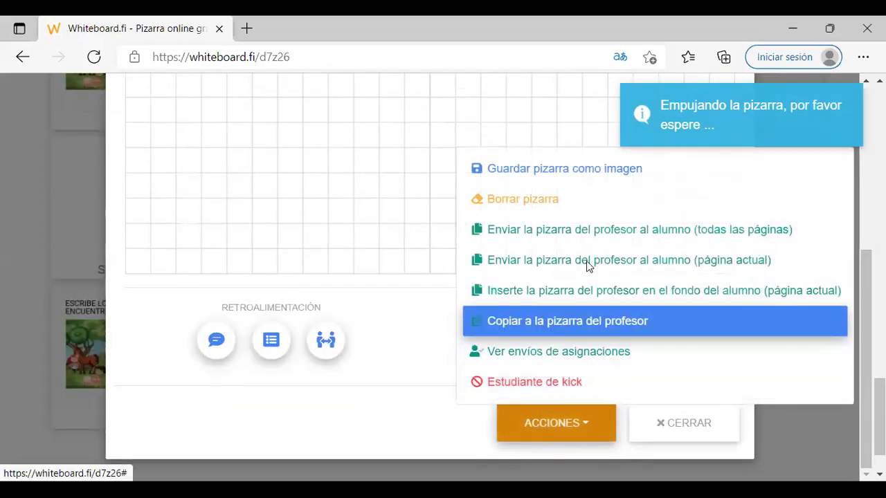
click(586, 262)
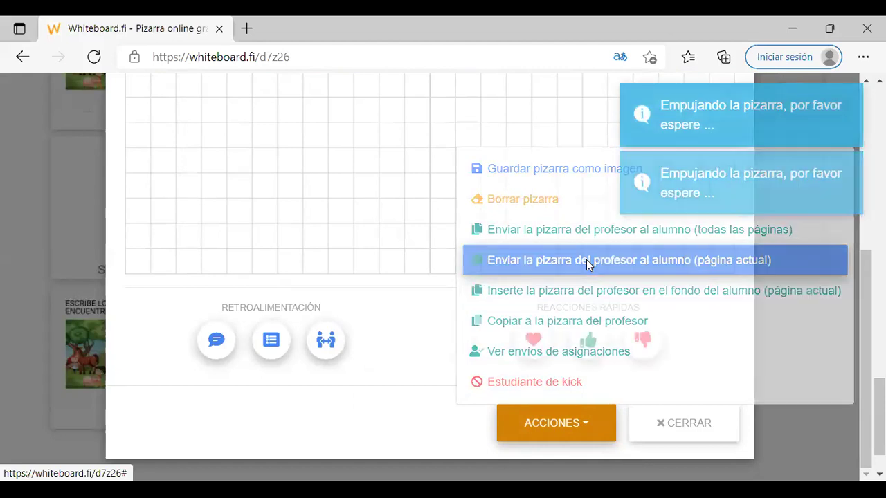
click(728, 427)
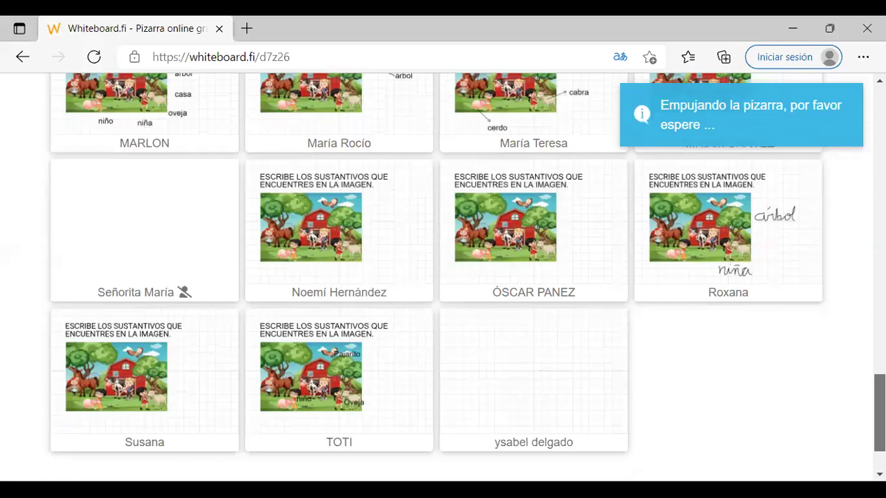
Review the student whiteboards from the last row back to the first, rechecking the answers in the upper rows.
scroll(442, 277, up, 4)
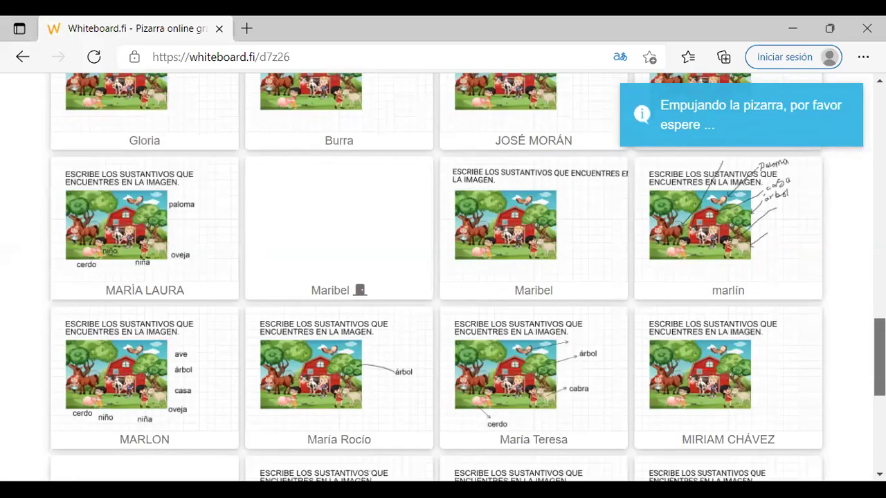
scroll(443, 277, up, 1)
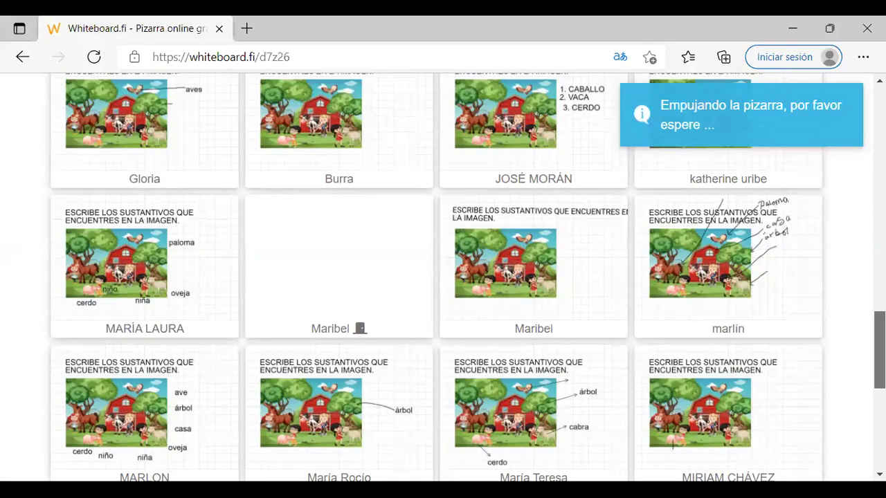
scroll(443, 277, up, 4)
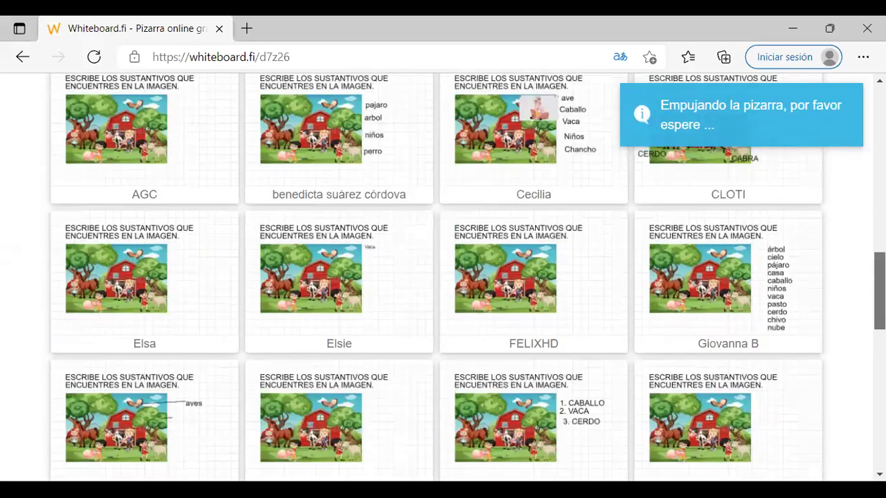
scroll(442, 276, up, 1)
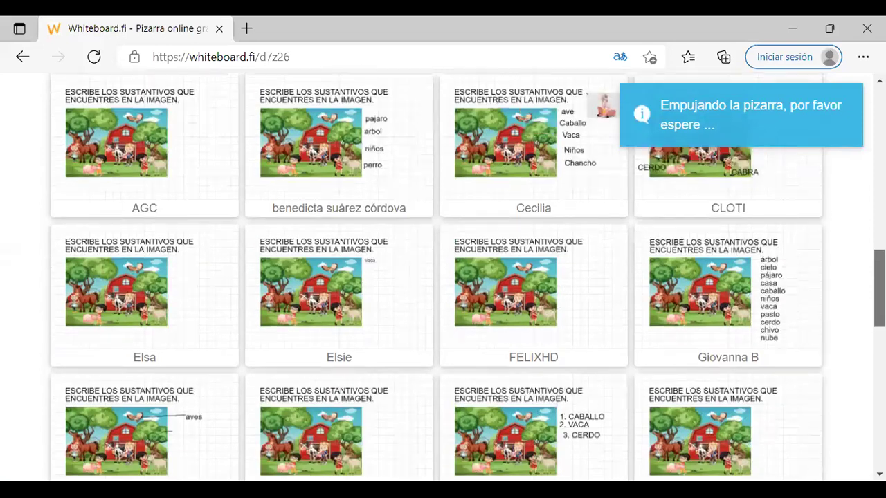
scroll(207, 346, up, 3)
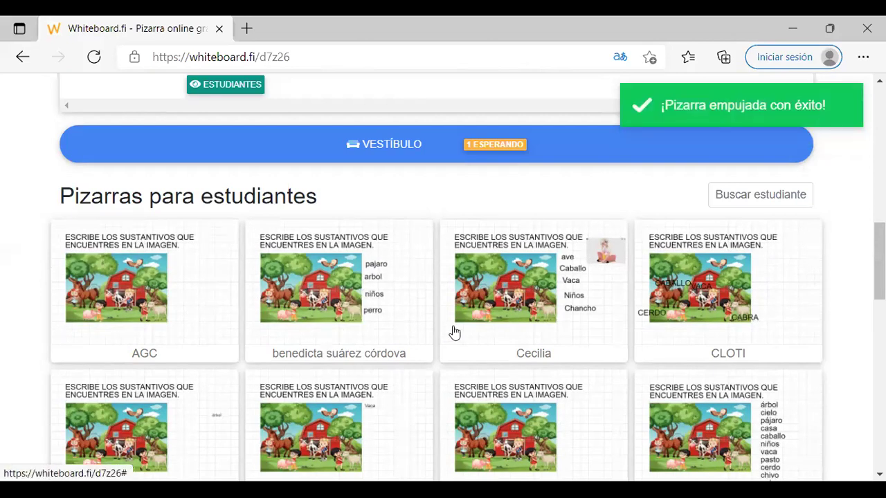
scroll(878, 263, down, 1)
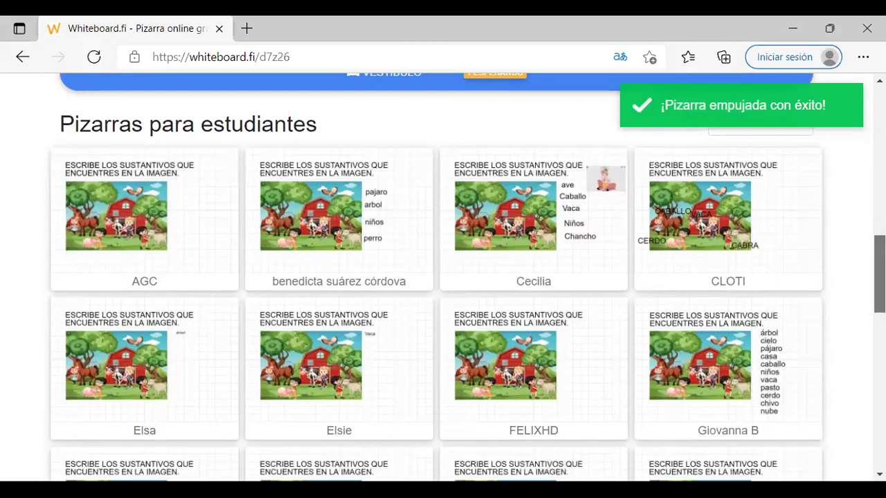
scroll(879, 274, down, 1)
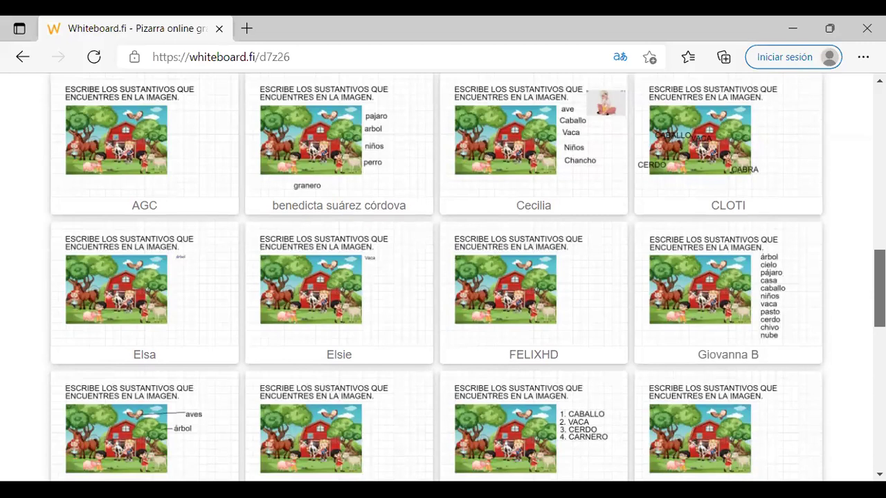
scroll(443, 277, down, 1)
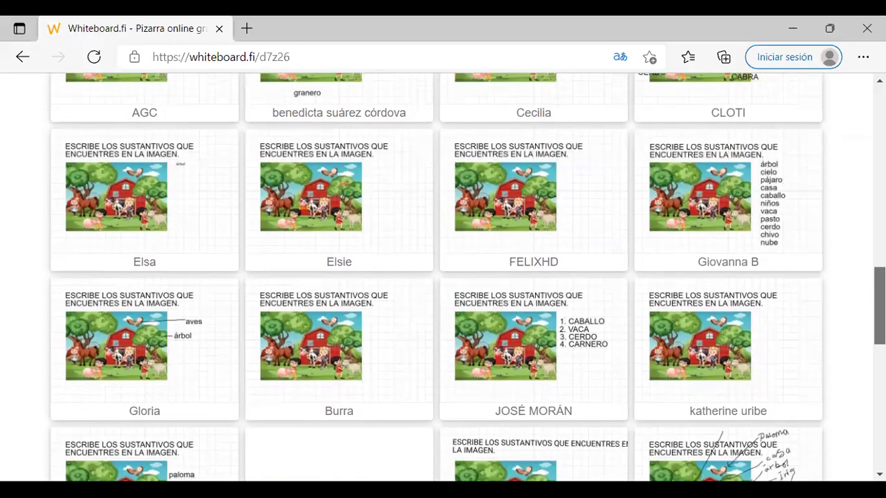
scroll(443, 277, down, 1)
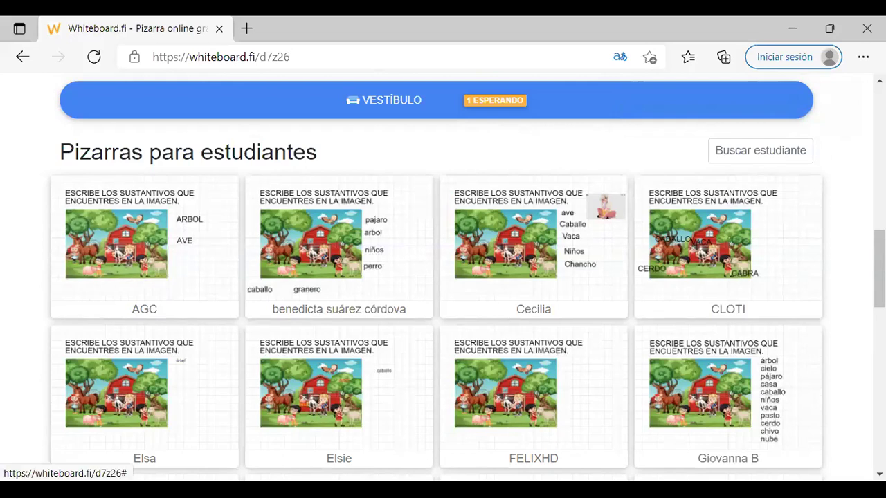
Examine the nouns written on every student whiteboard from the first row down to the last.
scroll(443, 277, down, 3)
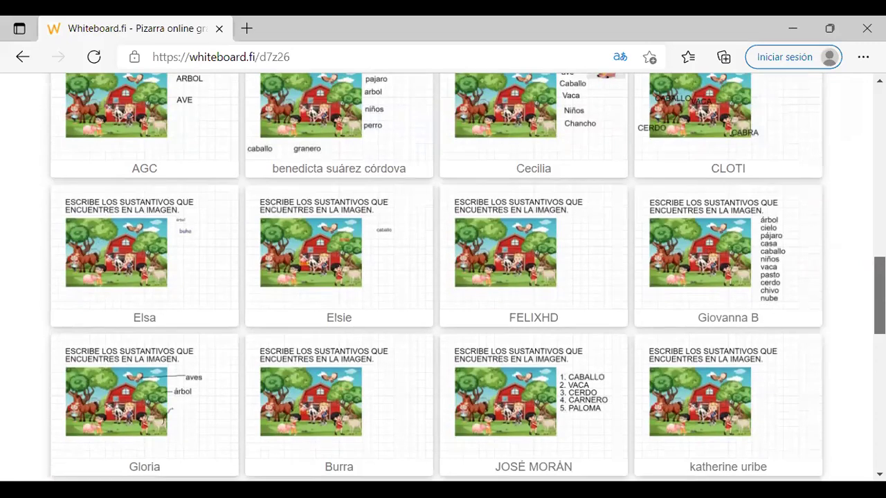
scroll(443, 277, down, 2)
scroll(443, 277, down, 2)
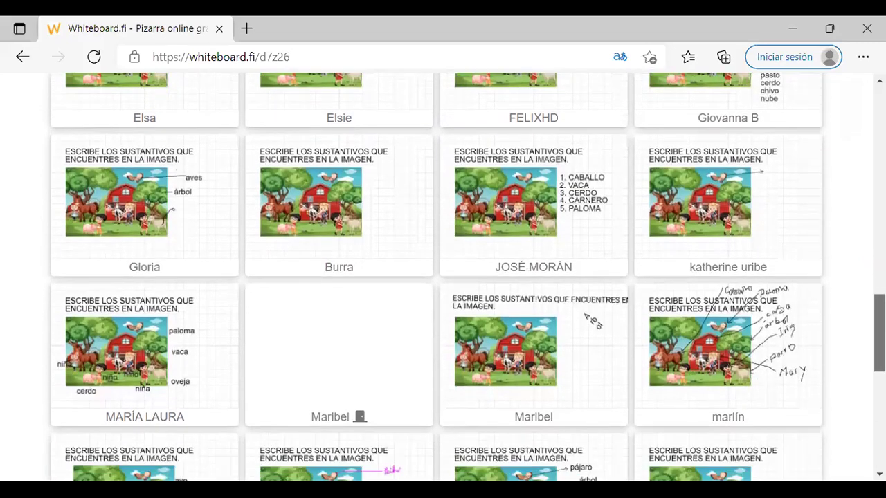
scroll(443, 277, down, 2)
scroll(443, 276, down, 2)
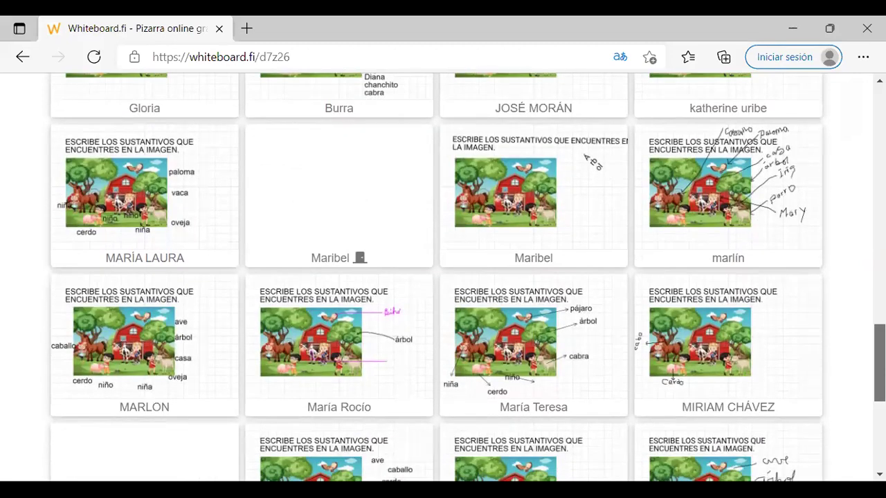
scroll(443, 277, down, 1)
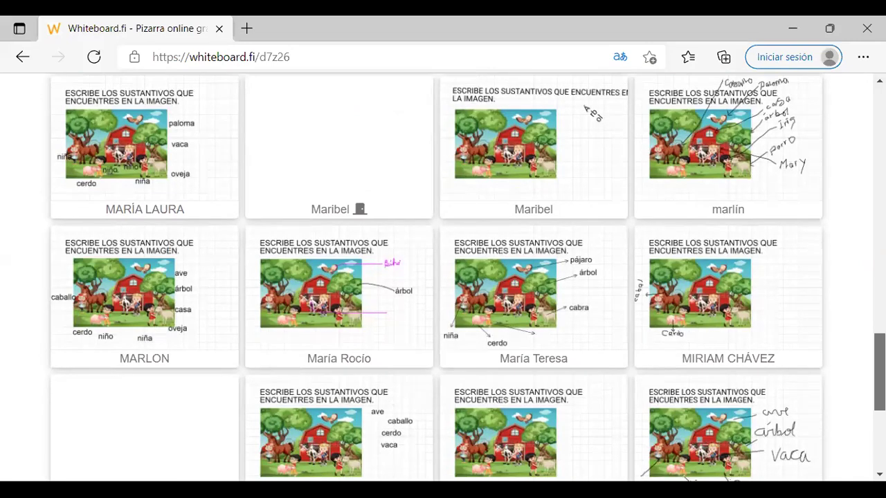
scroll(443, 276, down, 1)
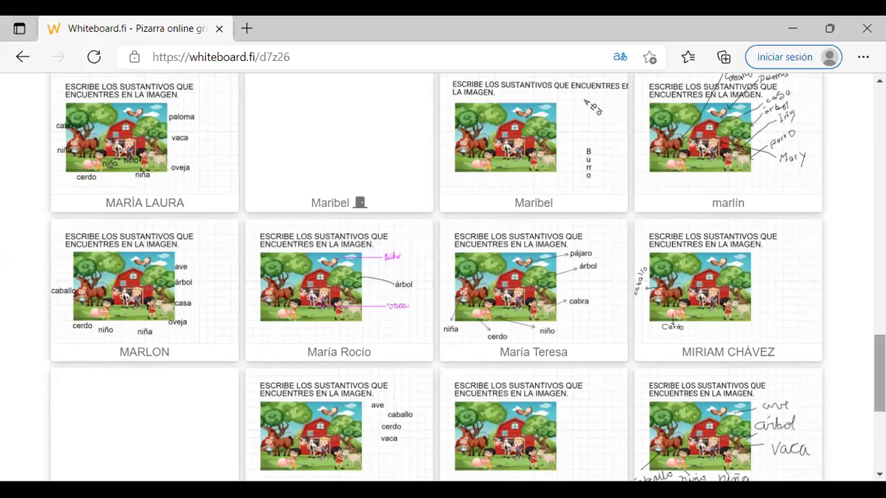
scroll(467, 277, down, 2)
scroll(466, 277, down, 3)
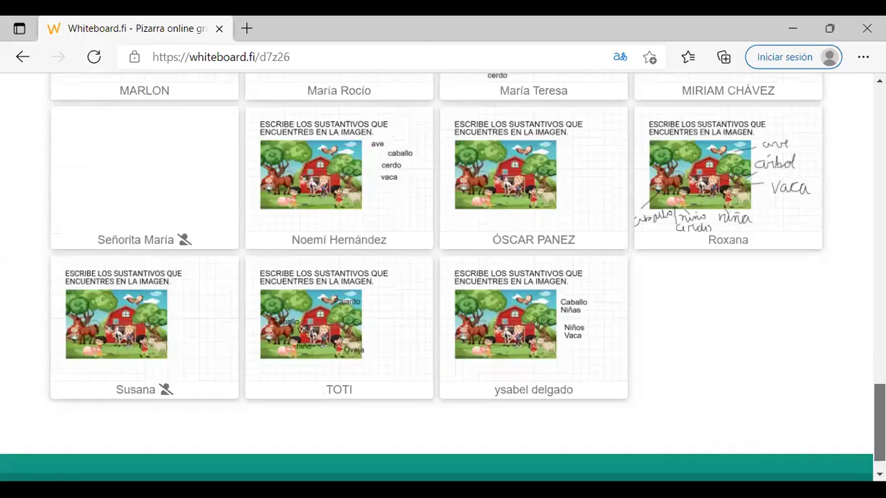
Go back up through the student whiteboards to the lobby and admit the waiting student.
scroll(442, 276, up, 1)
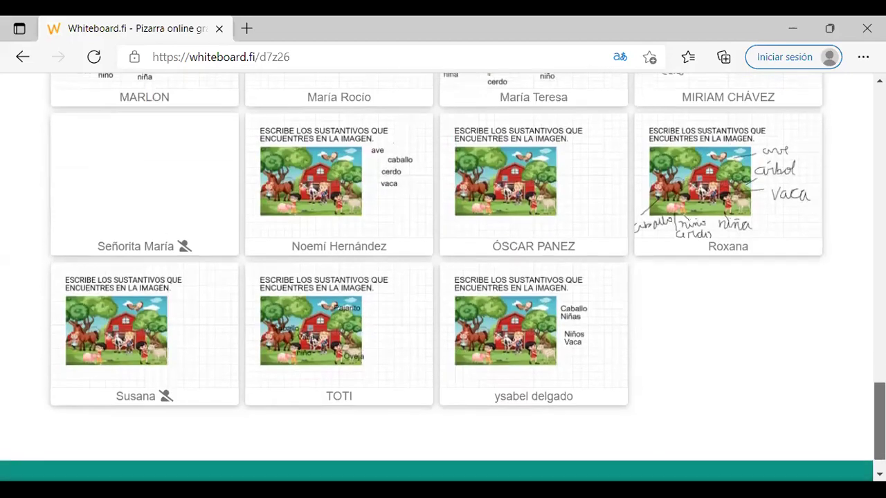
scroll(443, 277, up, 1)
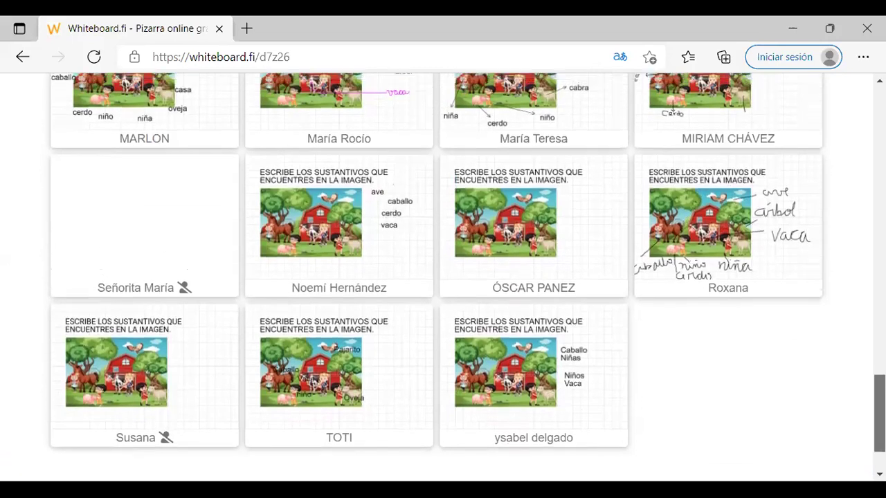
scroll(443, 277, up, 3)
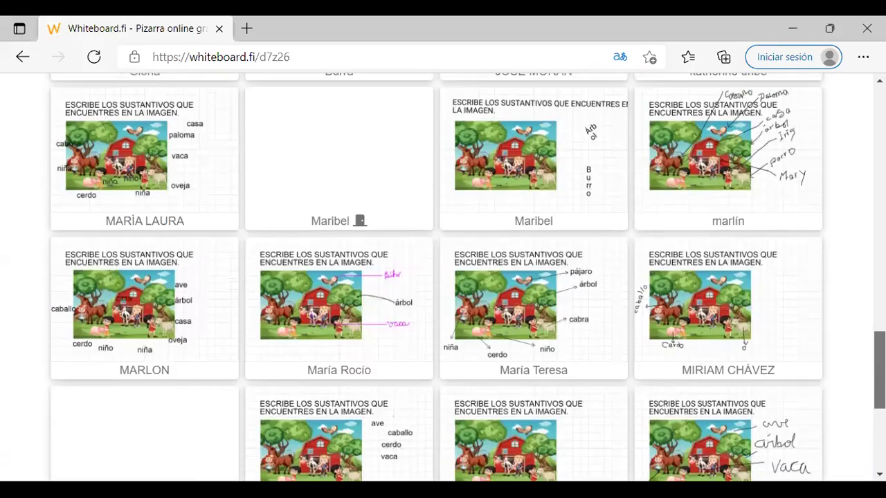
scroll(443, 277, up, 1)
scroll(436, 246, up, 2)
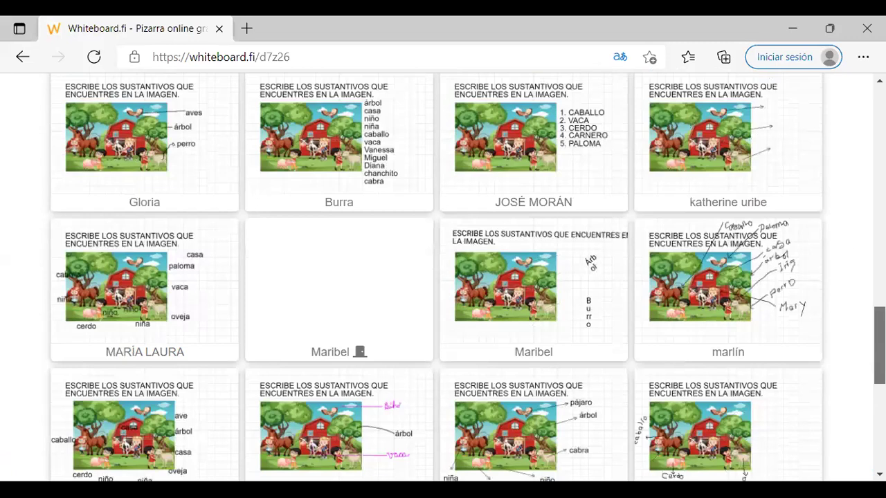
scroll(481, 262, up, 4)
scroll(296, 328, up, 5)
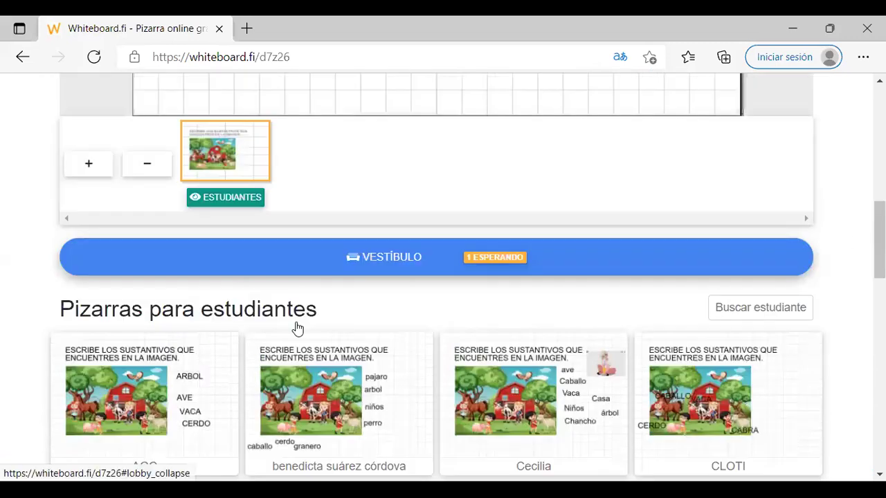
click(286, 343)
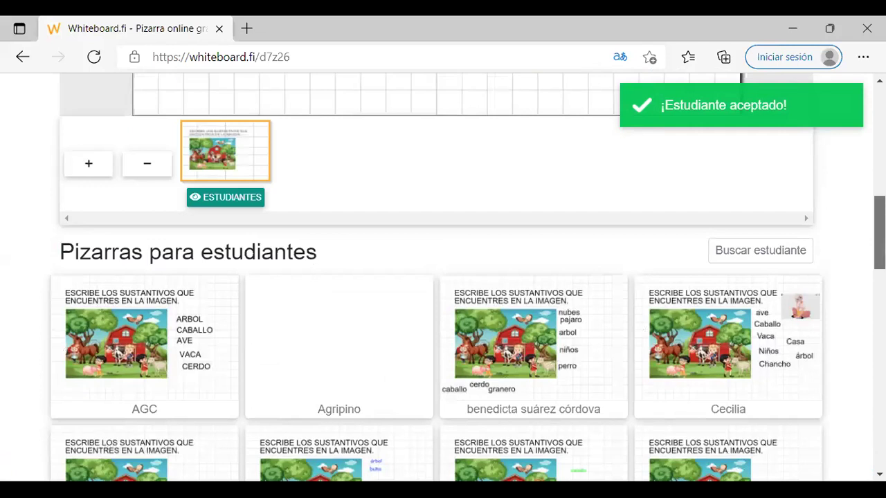
Reopen the lobby list and admit the next waiting student to the room.
scroll(436, 276, up, 2)
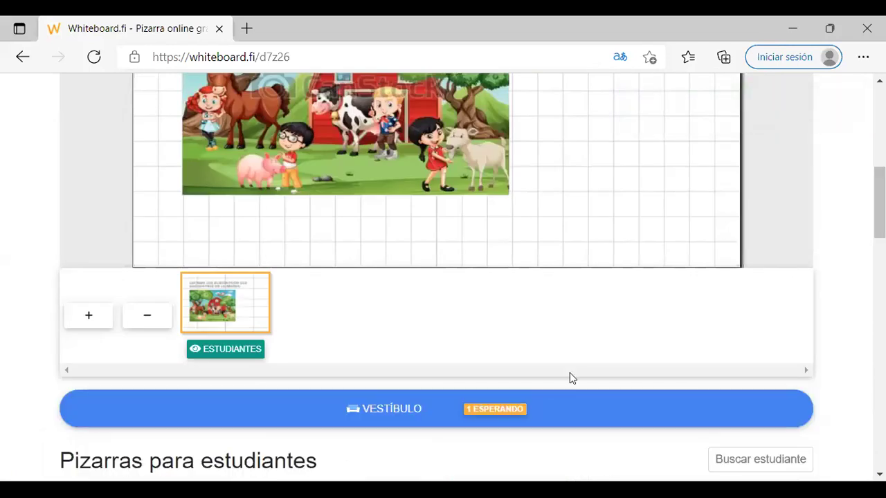
click(498, 411)
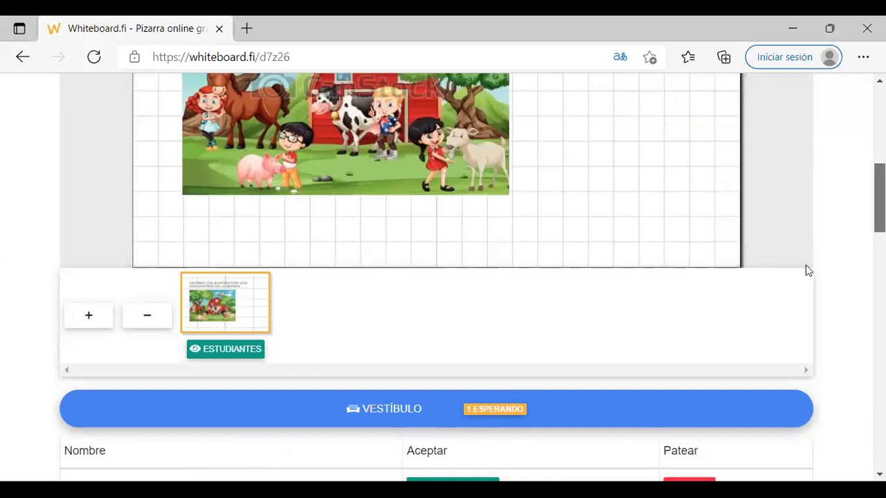
scroll(480, 279, down, 3)
click(495, 277)
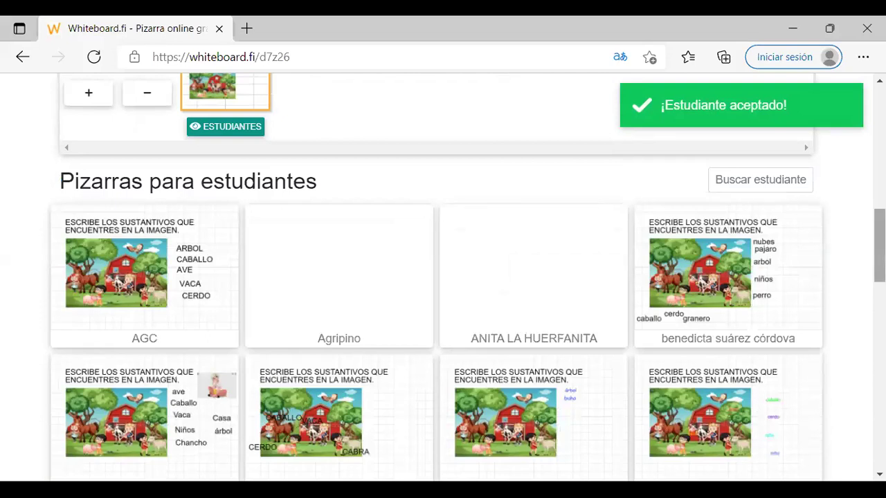
Check the whiteboards of the newly admitted students and review the other students' nouns down through the middle rows.
scroll(443, 276, up, 2)
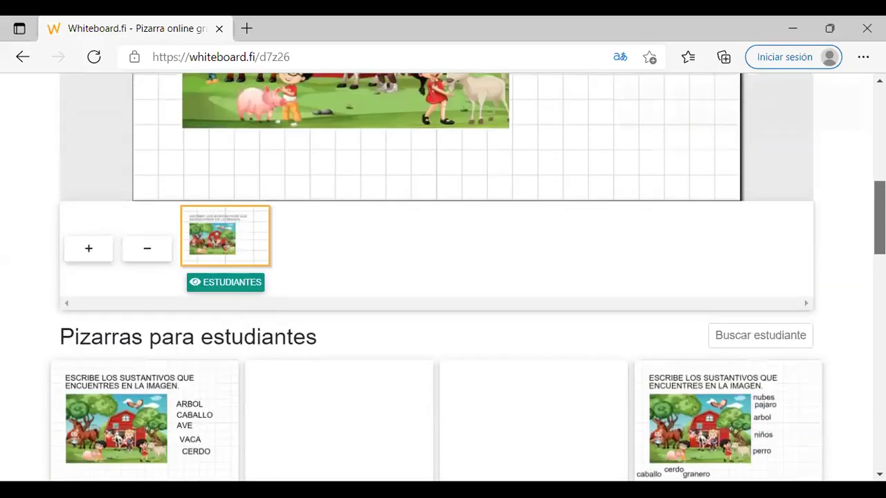
scroll(443, 277, up, 5)
scroll(443, 277, down, 4)
scroll(443, 277, down, 3)
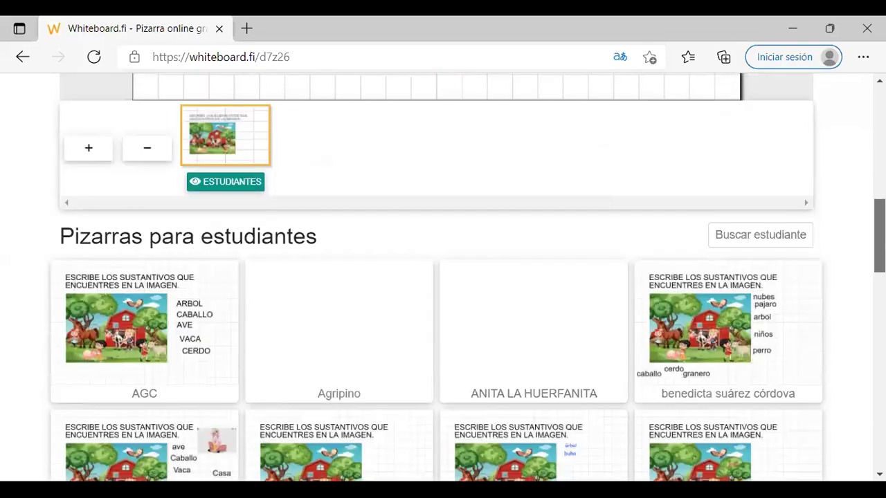
scroll(443, 277, down, 1)
scroll(443, 277, down, 1)
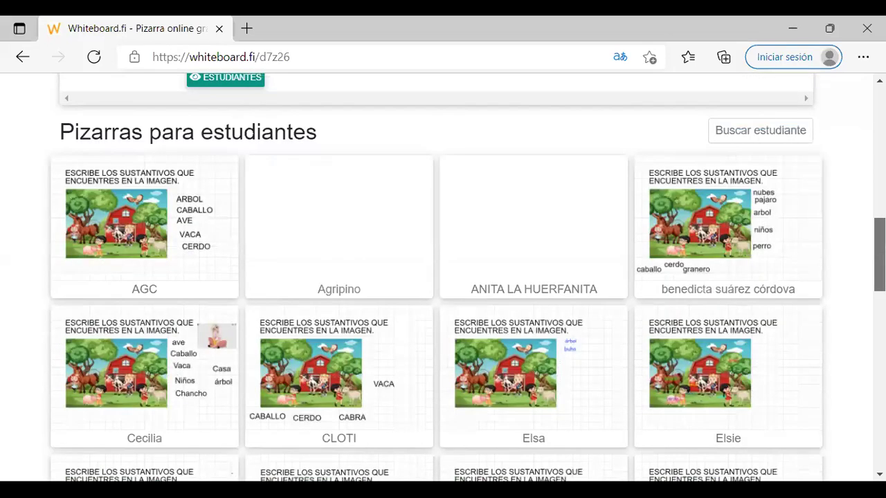
scroll(442, 276, down, 2)
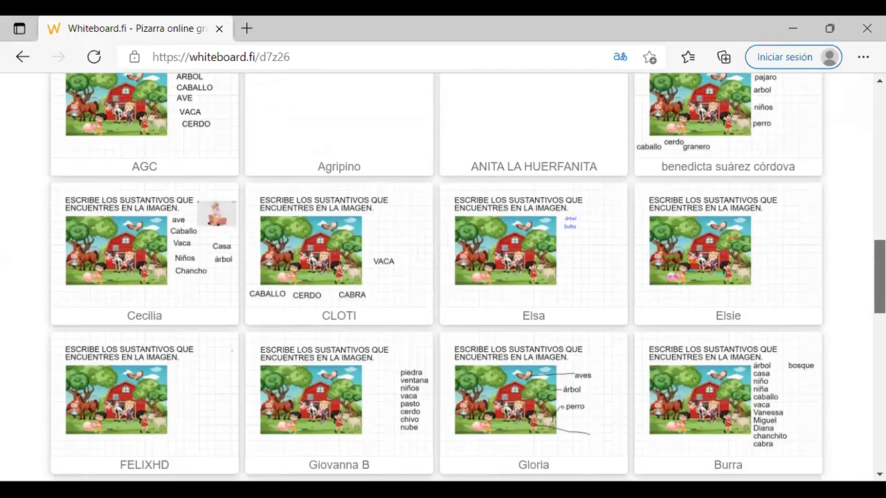
scroll(443, 277, down, 1)
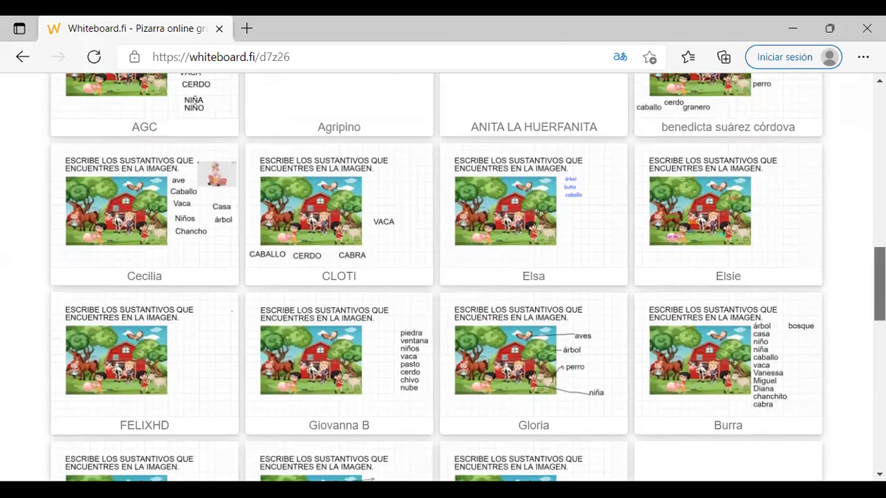
scroll(645, 411, down, 1)
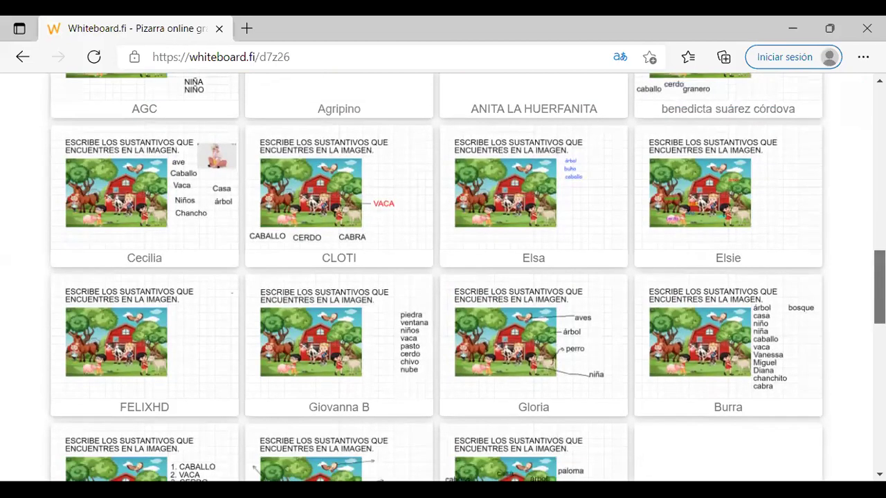
scroll(157, 403, down, 3)
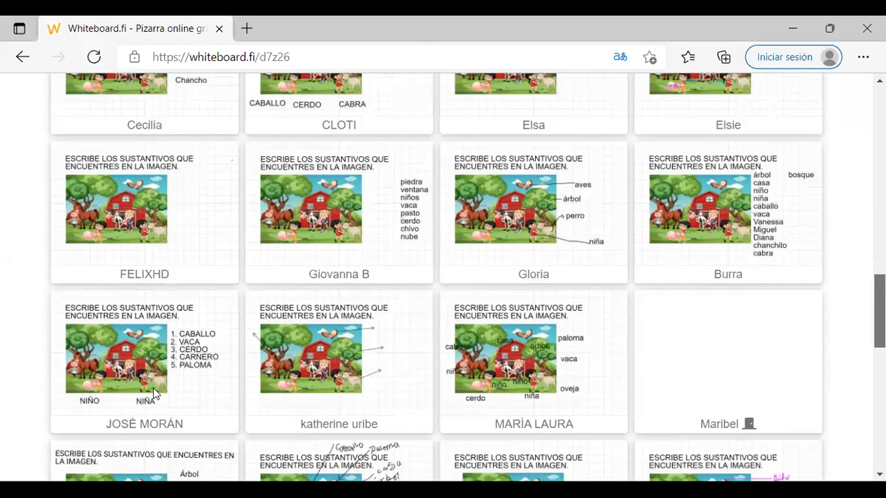
Open the student board with the numbered list from CABALLO to PALOMA, copy it to the teacher's whiteboard, and close it.
click(144, 359)
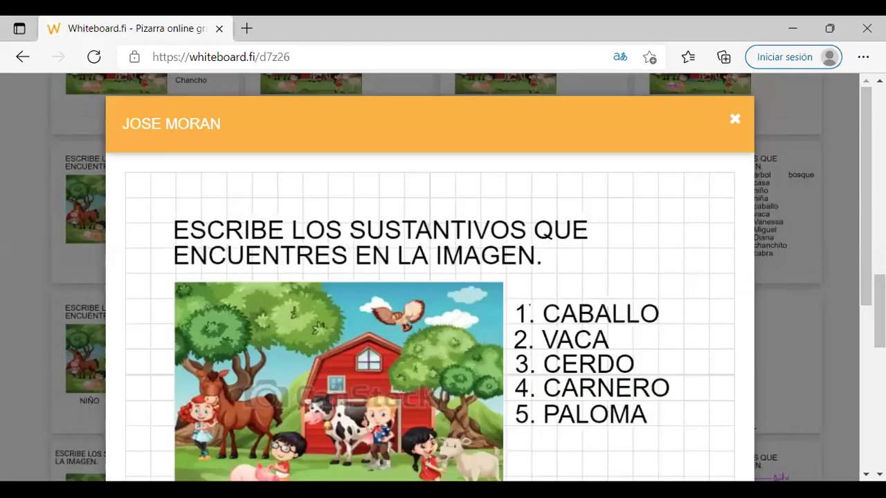
scroll(861, 366, down, 1)
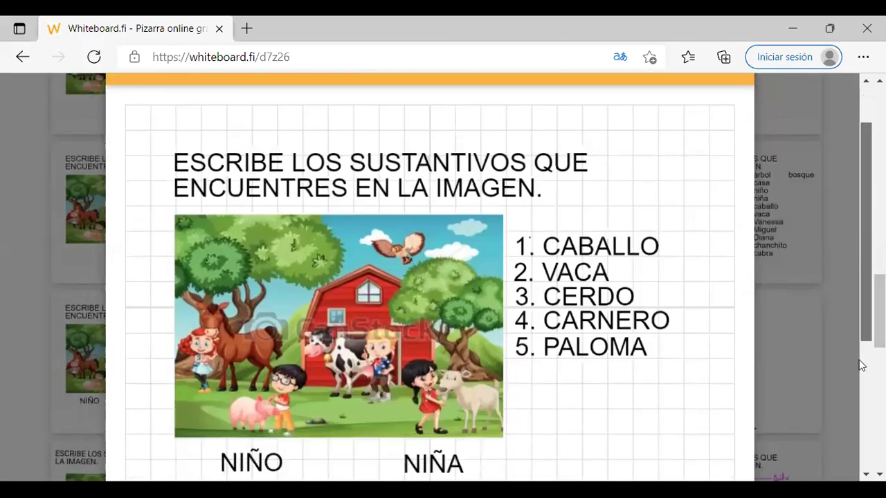
scroll(844, 422, down, 3)
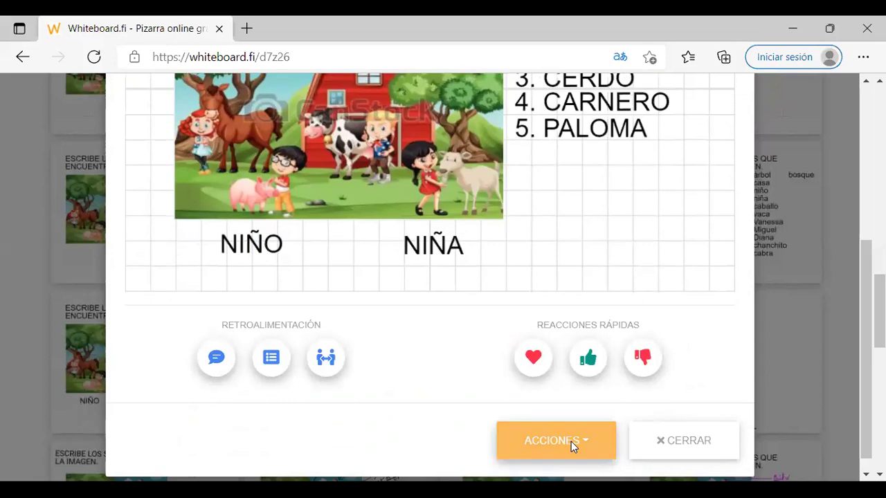
click(572, 442)
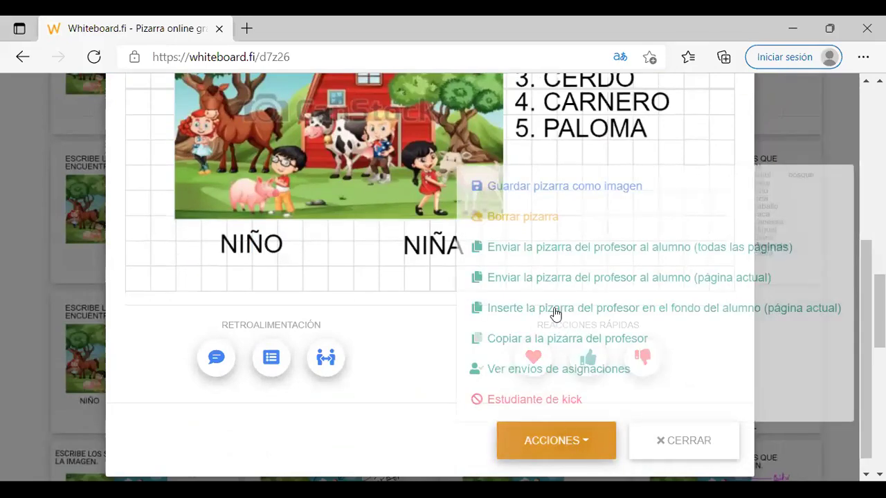
click(518, 345)
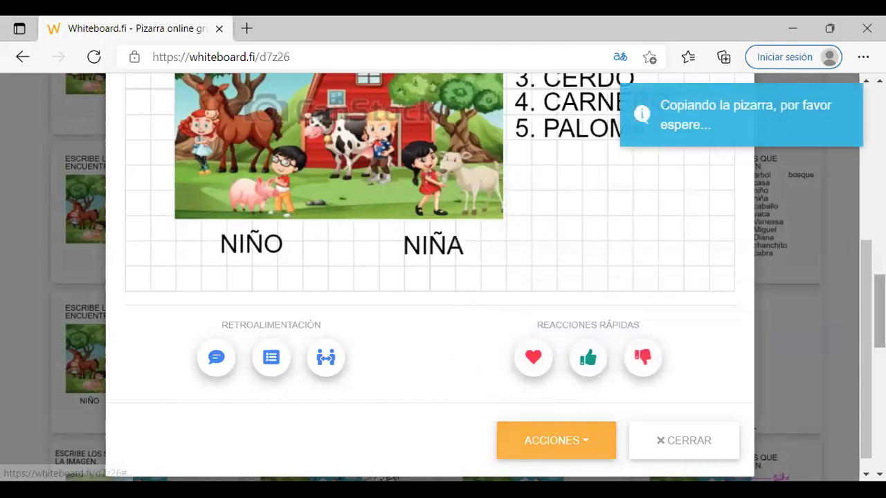
scroll(429, 277, up, 1)
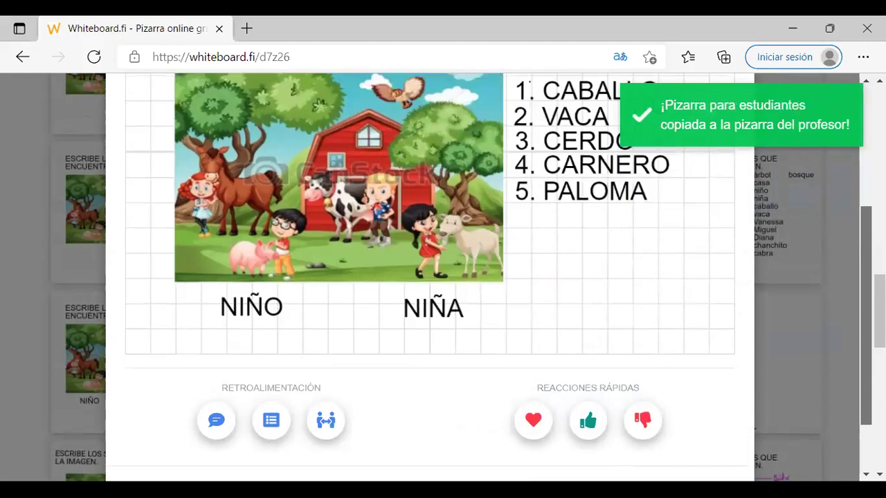
scroll(429, 277, up, 3)
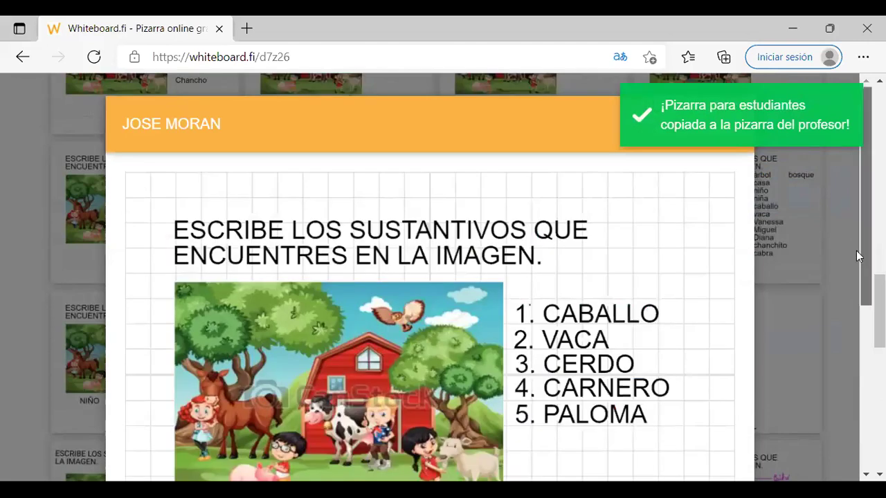
scroll(711, 447, down, 5)
click(695, 433)
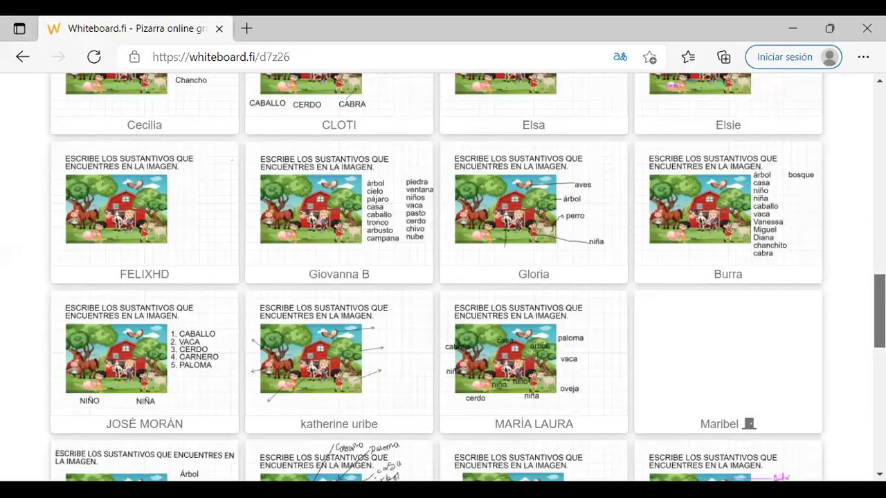
Examine the copied numbered answers on the teacher's whiteboard and look through the student whiteboards down to the last row and back up.
click(144, 356)
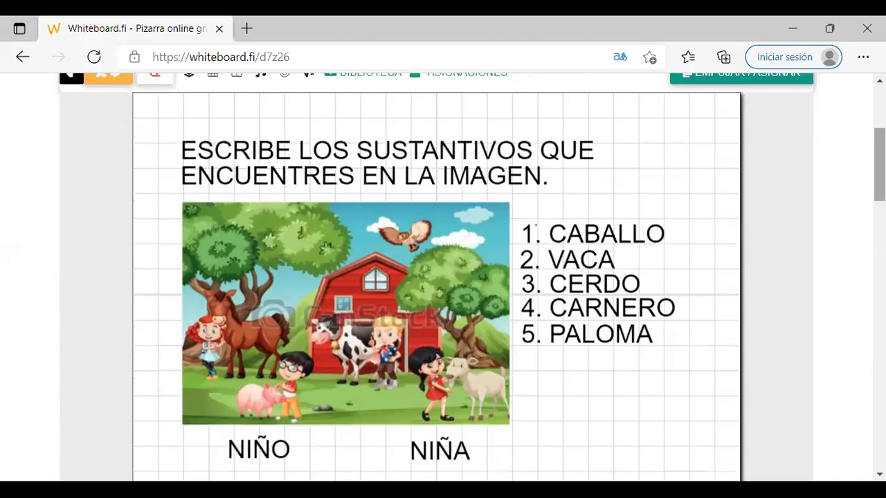
scroll(436, 276, up, 1)
scroll(436, 276, down, 2)
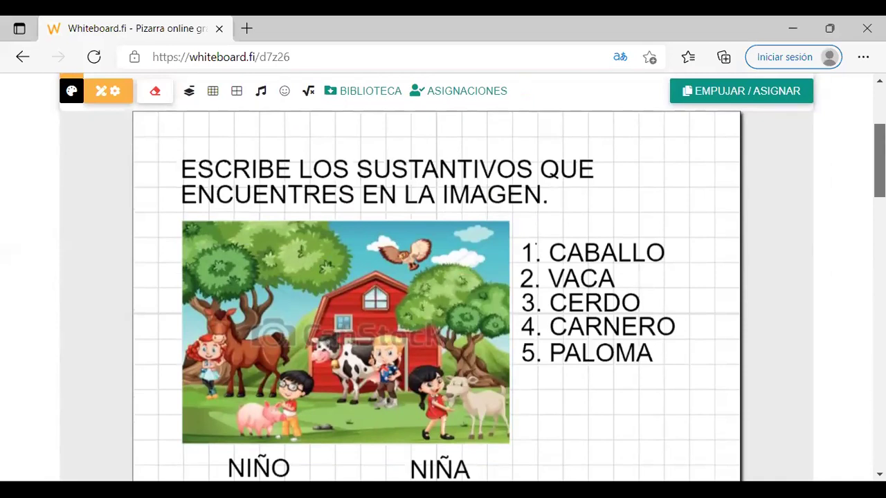
scroll(436, 277, down, 1)
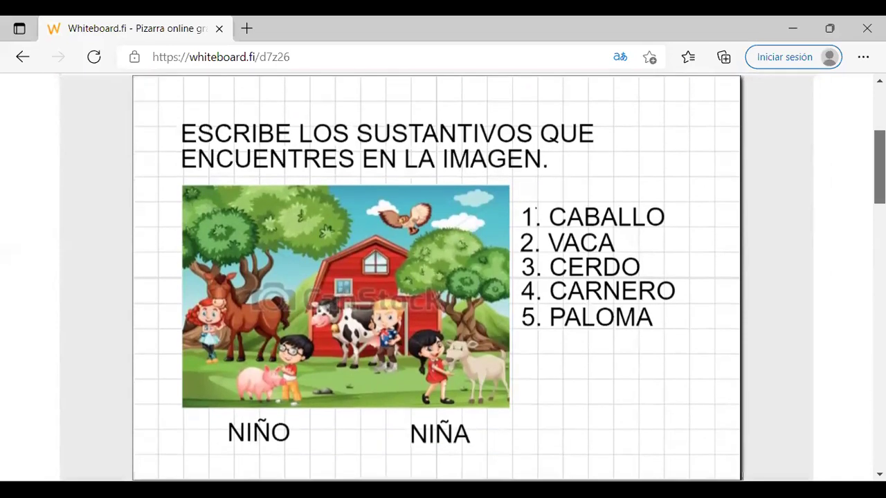
scroll(436, 277, down, 1)
scroll(436, 277, down, 4)
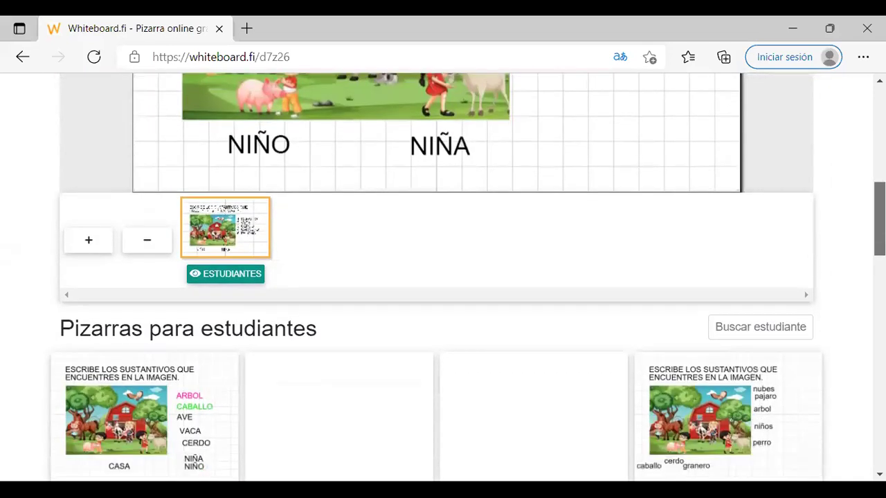
scroll(436, 277, up, 5)
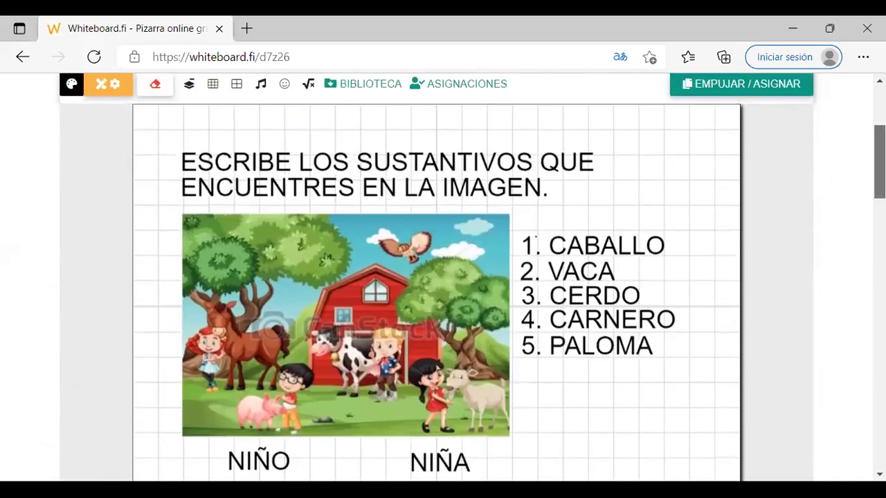
scroll(436, 276, down, 1)
scroll(436, 277, down, 2)
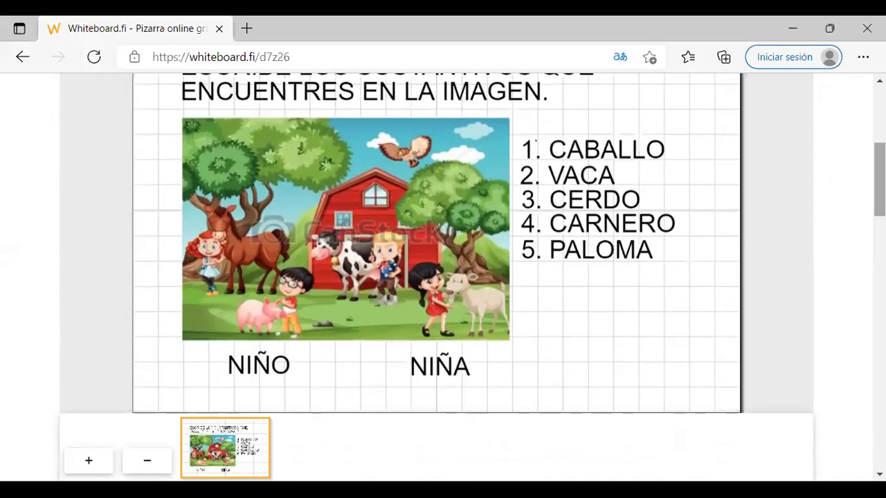
scroll(861, 373, down, 5)
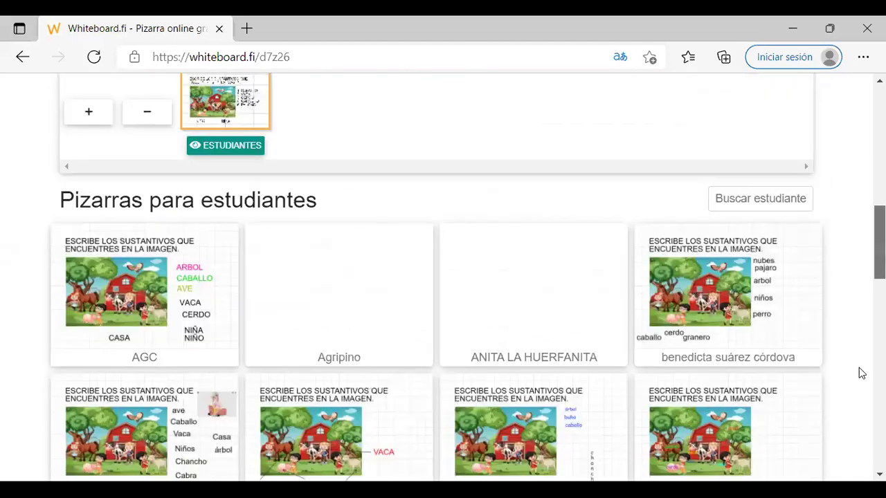
scroll(861, 373, down, 15)
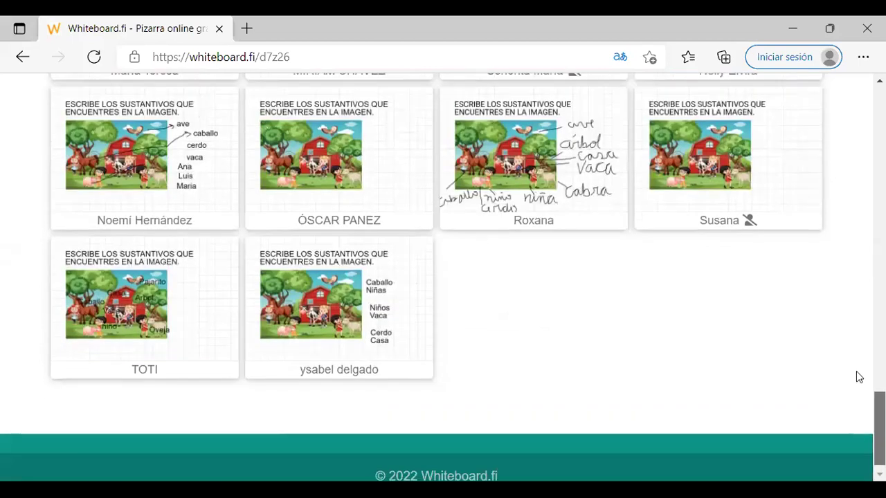
scroll(858, 377, up, 4)
scroll(443, 277, up, 5)
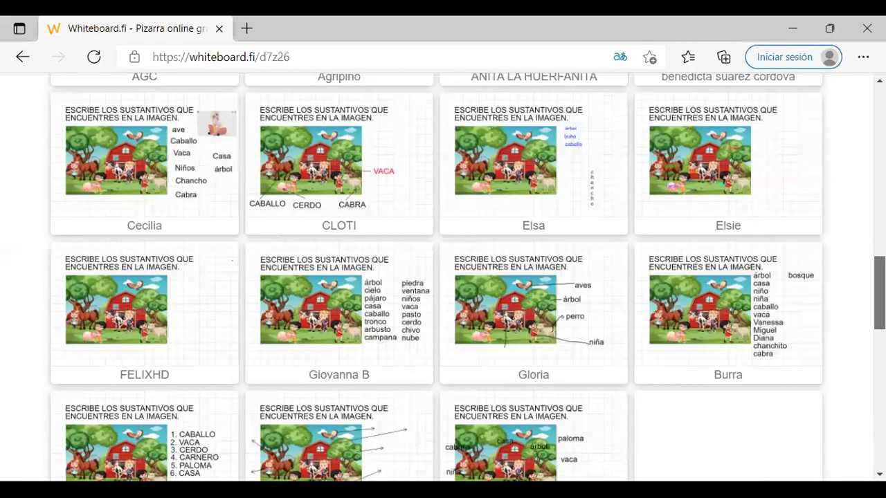
scroll(443, 276, up, 5)
scroll(443, 277, down, 3)
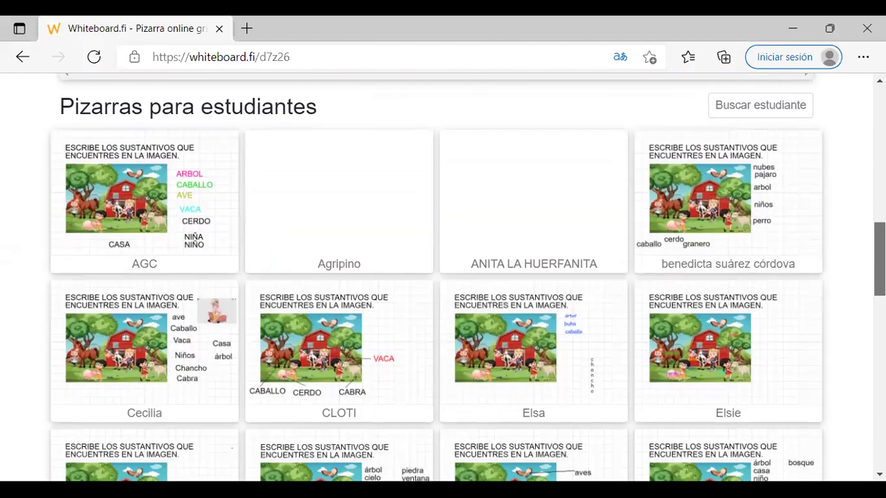
Open the student board containing the seated girl picture, copy it to the teacher's whiteboard, and close it.
click(183, 368)
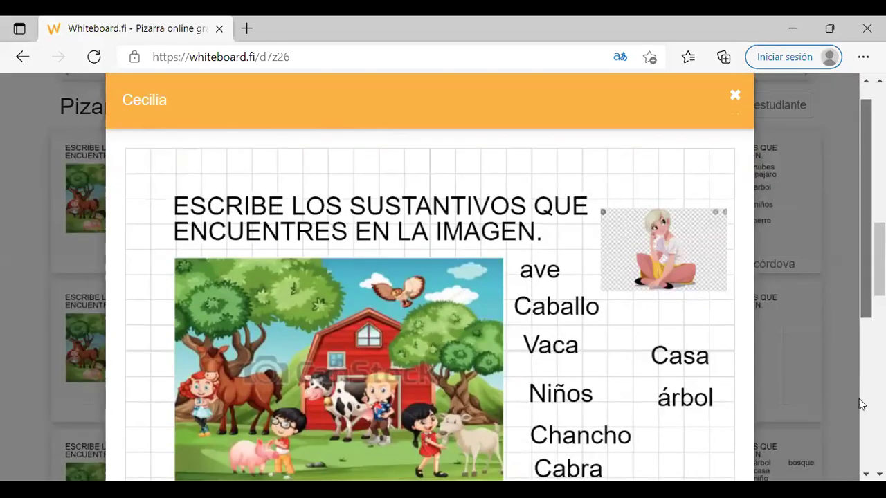
scroll(862, 405, up, 1)
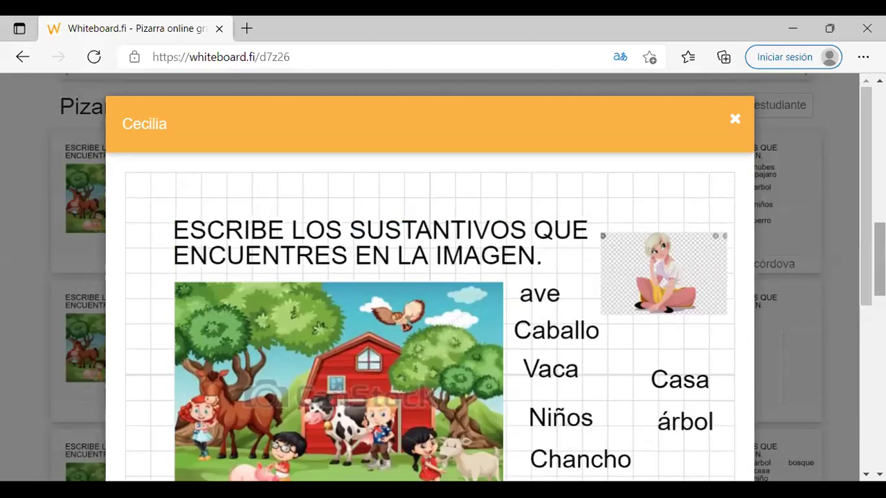
scroll(853, 418, down, 5)
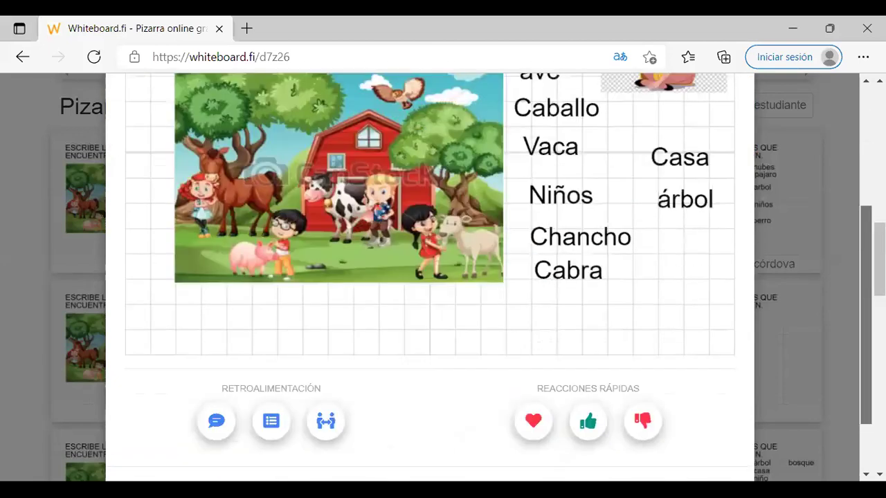
scroll(853, 418, up, 1)
click(572, 470)
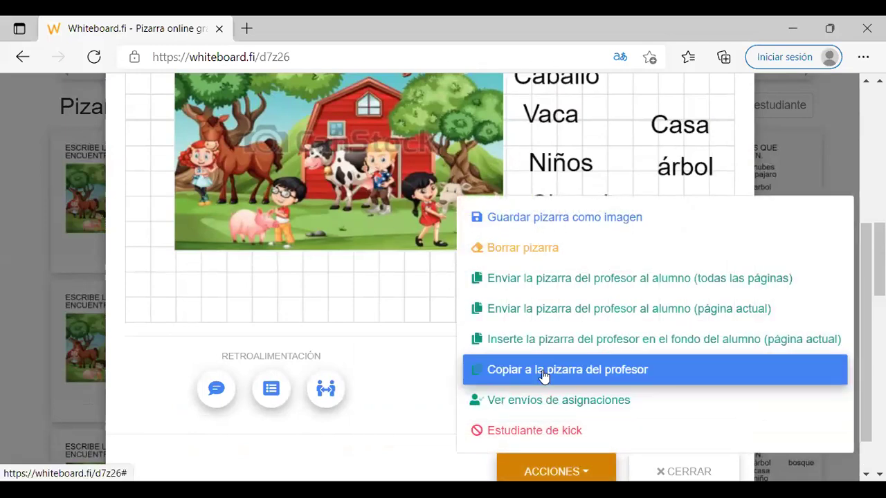
click(543, 373)
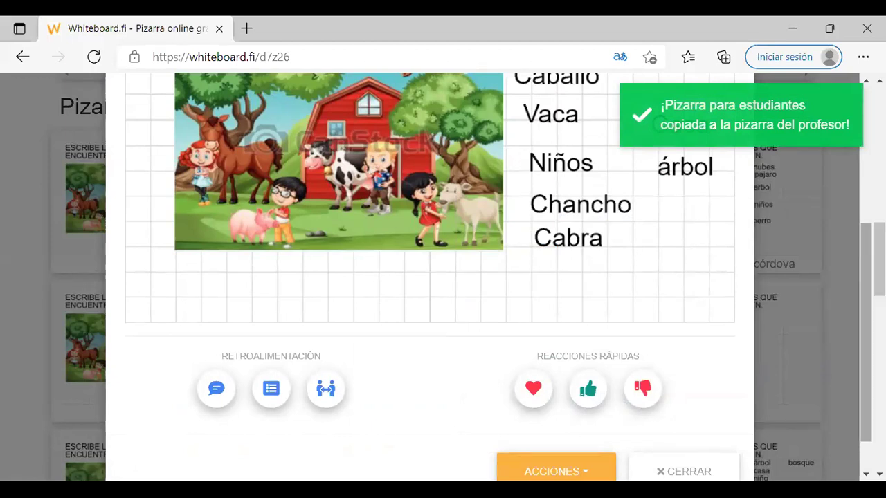
scroll(857, 295, up, 1)
scroll(676, 395, down, 2)
click(682, 426)
Review the copied nouns and girl picture on the teacher's whiteboard, and check the student whiteboards down through the middle rows.
click(144, 346)
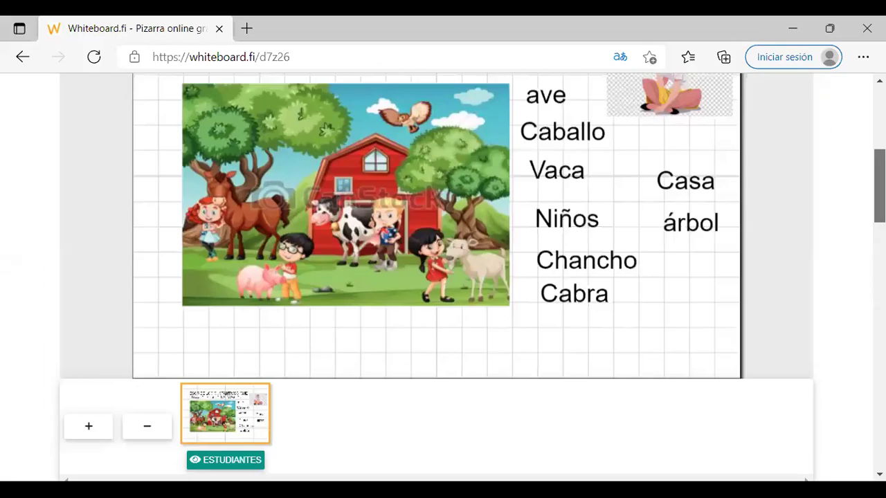
scroll(776, 255, up, 2)
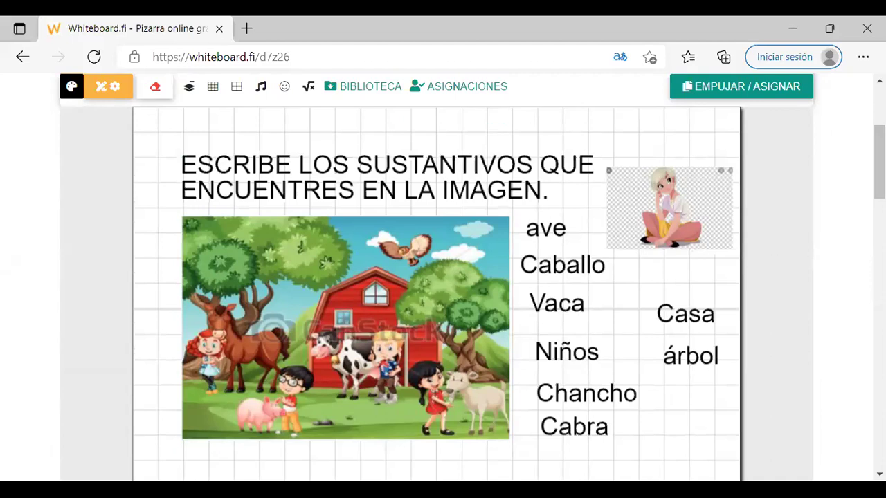
scroll(878, 166, down, 3)
scroll(436, 276, down, 3)
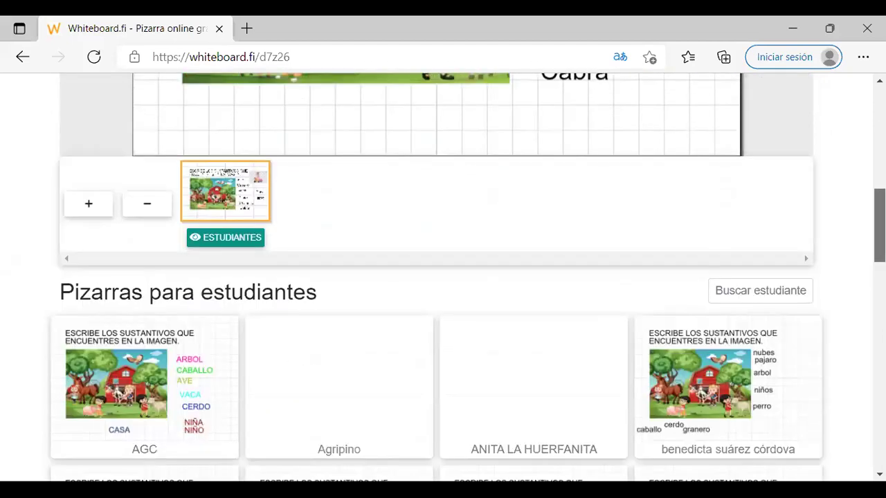
scroll(436, 276, up, 2)
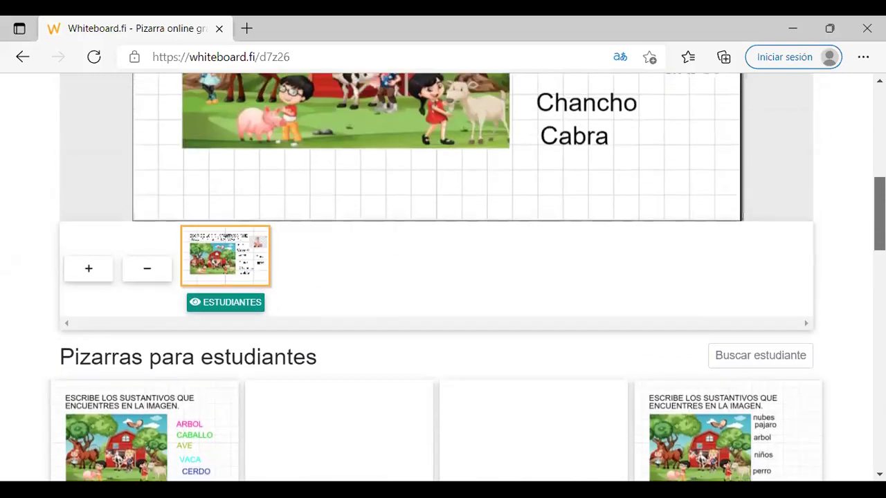
scroll(436, 277, down, 1)
scroll(436, 277, down, 1)
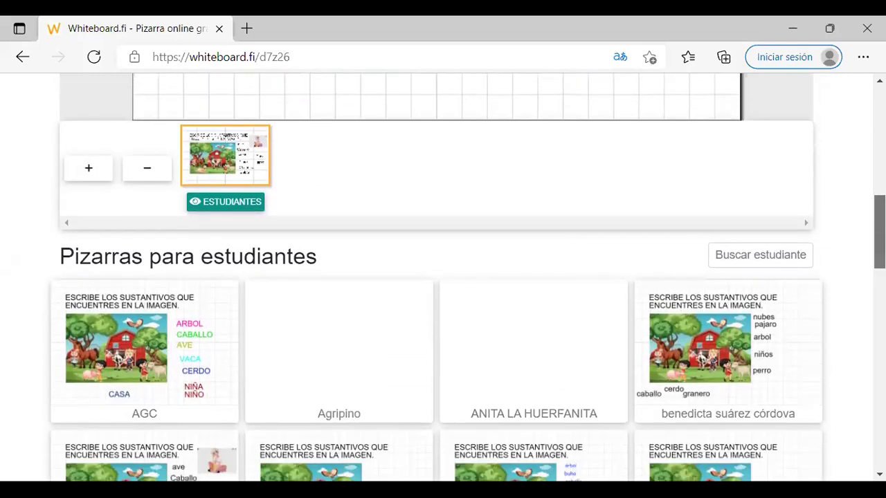
scroll(436, 277, down, 2)
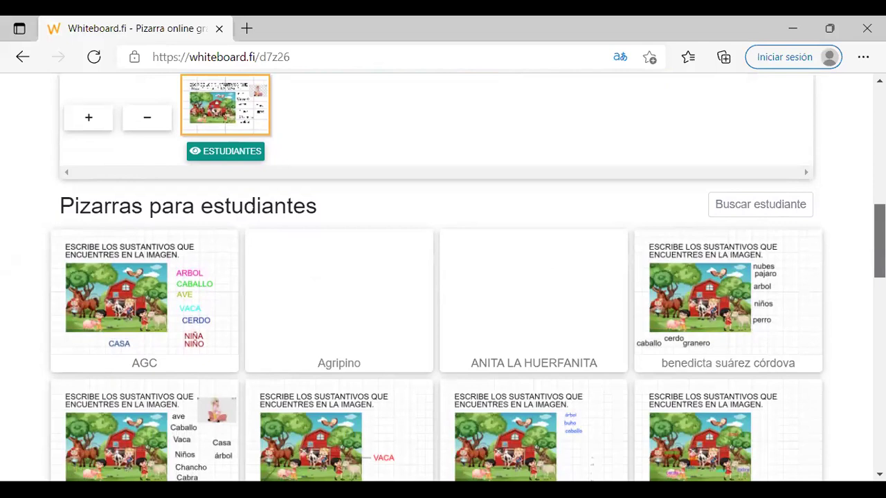
scroll(436, 277, down, 1)
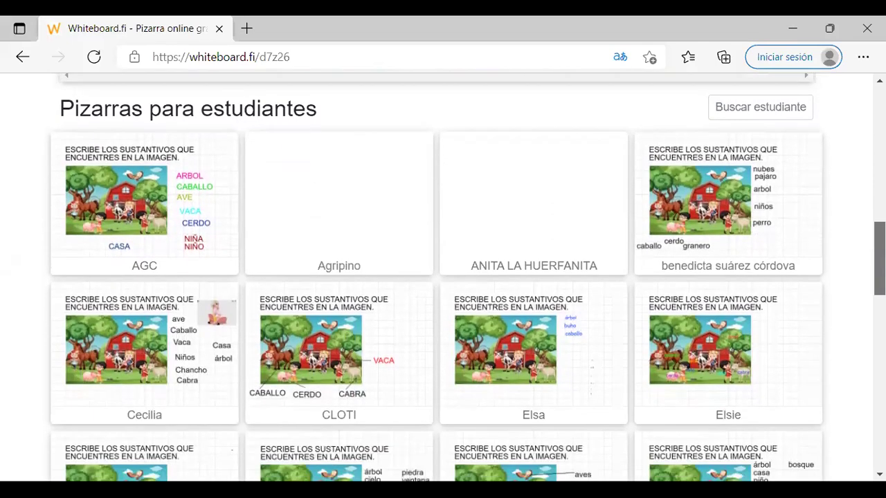
scroll(436, 277, down, 3)
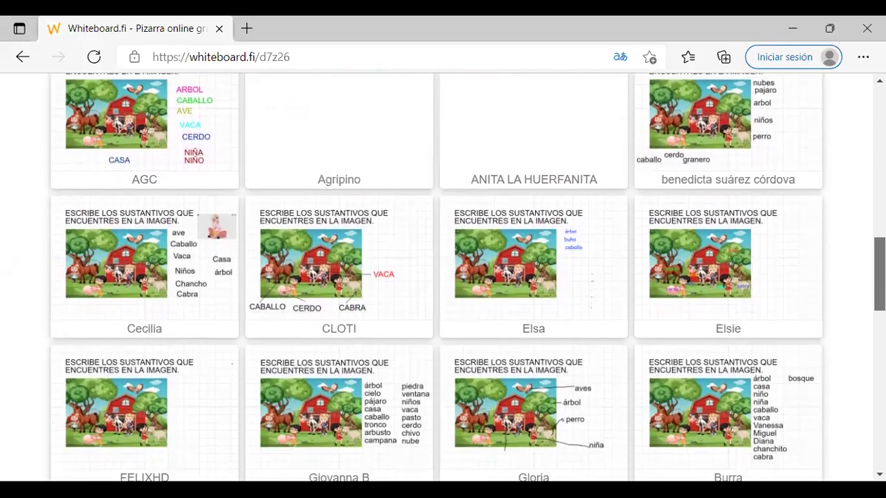
scroll(435, 276, down, 3)
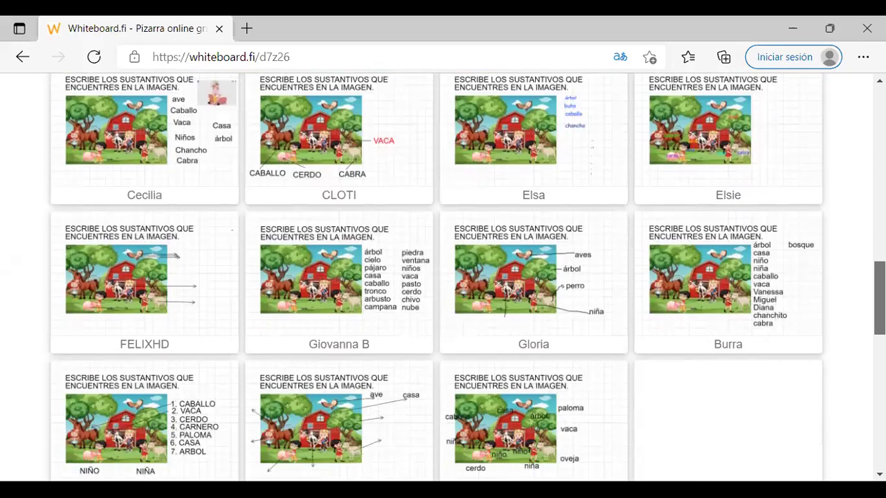
scroll(436, 276, down, 4)
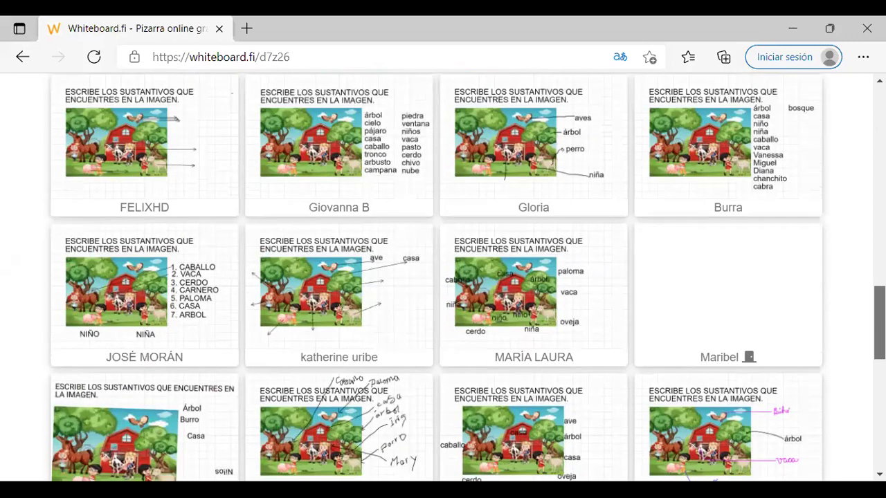
Open the lobby's waiting list and accept the waiting student into the room.
scroll(436, 276, up, 6)
scroll(443, 277, up, 8)
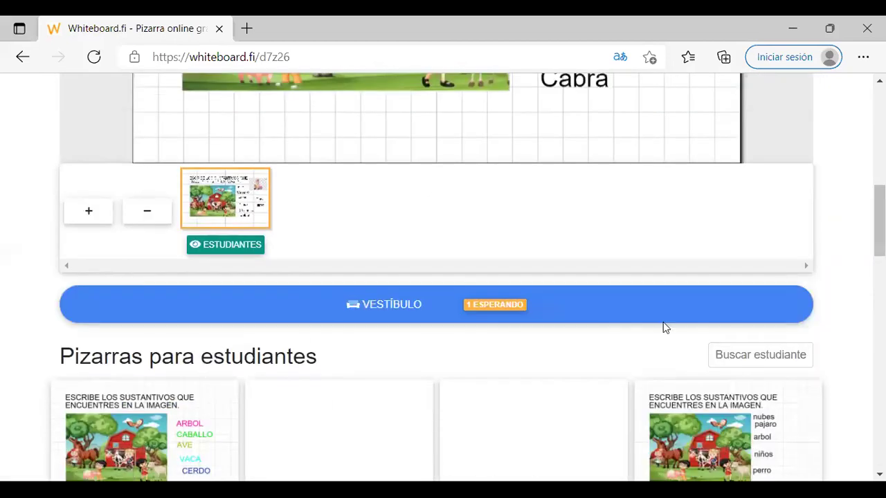
click(488, 305)
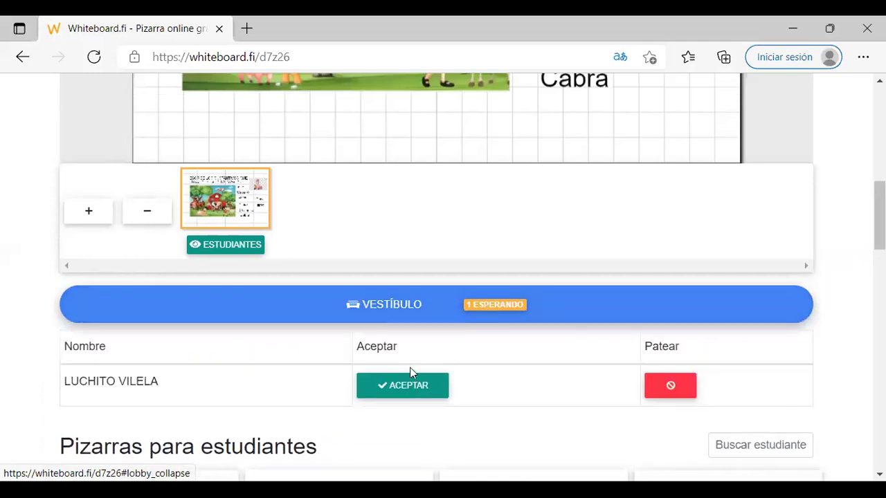
click(407, 382)
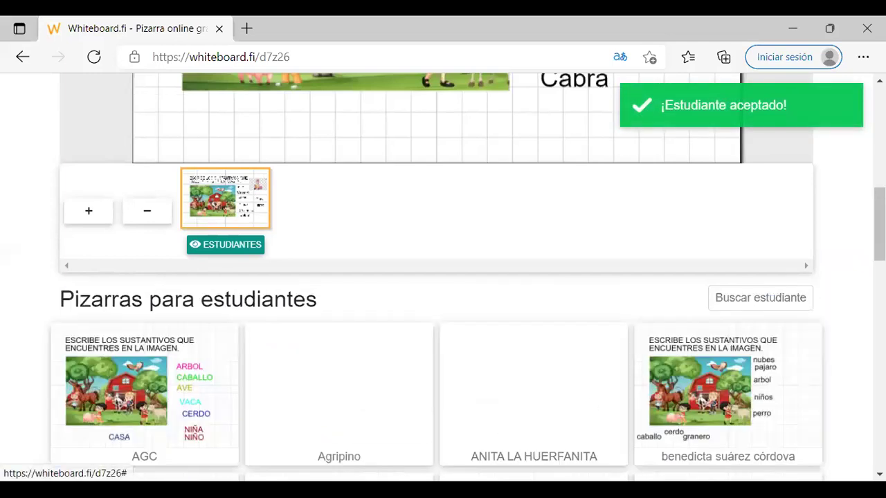
Look through the student whiteboards below the teacher's whiteboard and check how their noun answers are progressing.
scroll(443, 277, down, 1)
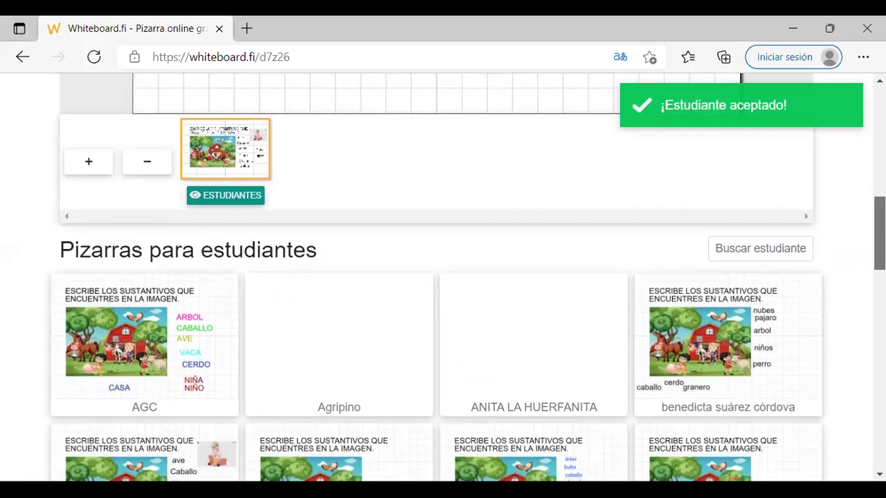
scroll(442, 277, down, 3)
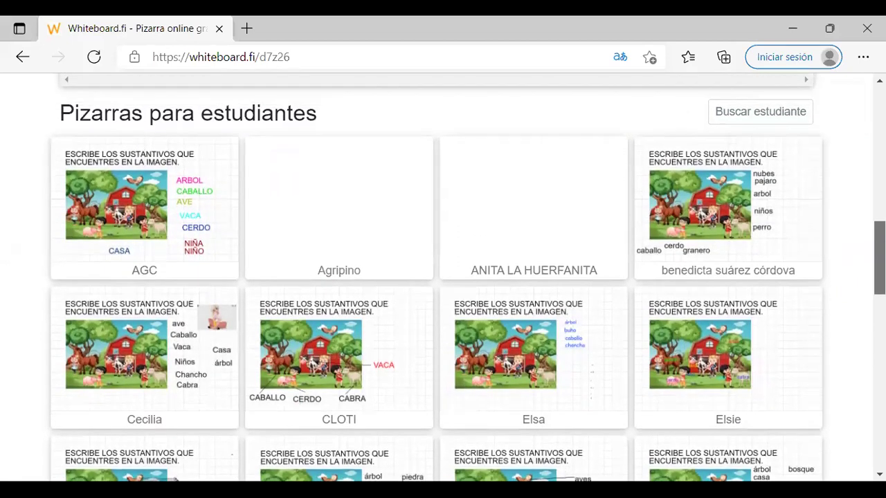
scroll(443, 277, down, 2)
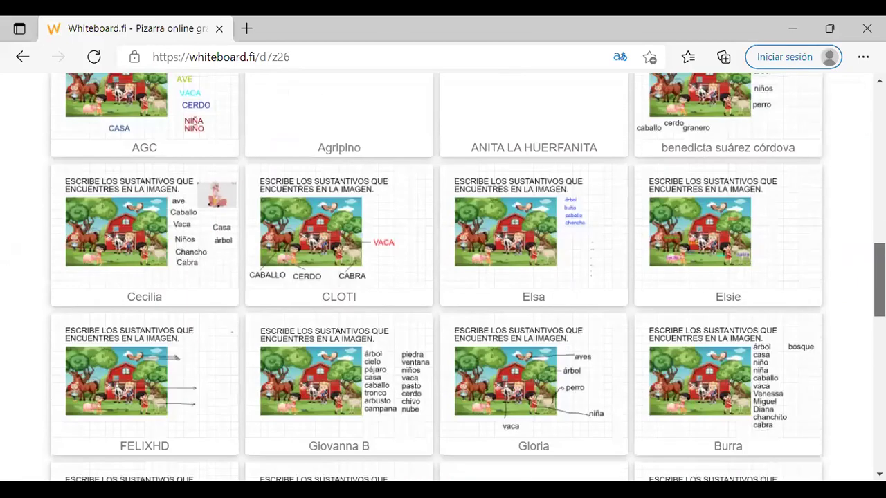
scroll(443, 277, down, 1)
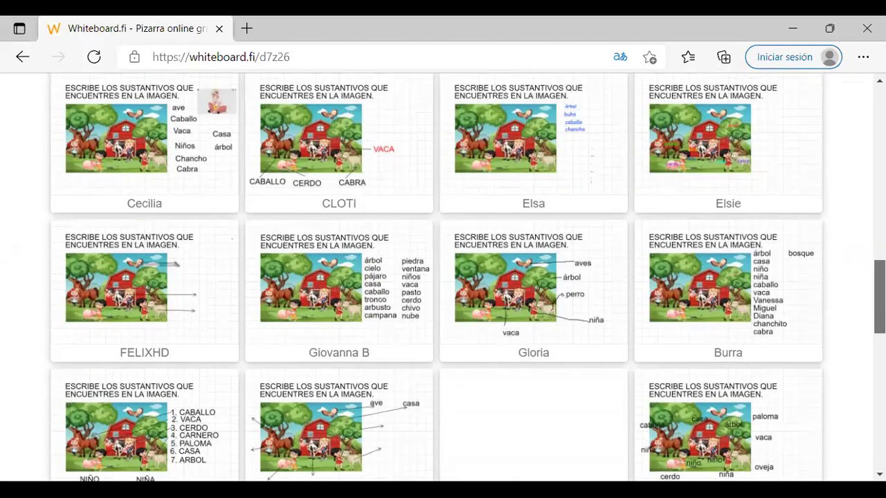
scroll(443, 276, down, 1)
scroll(443, 277, down, 3)
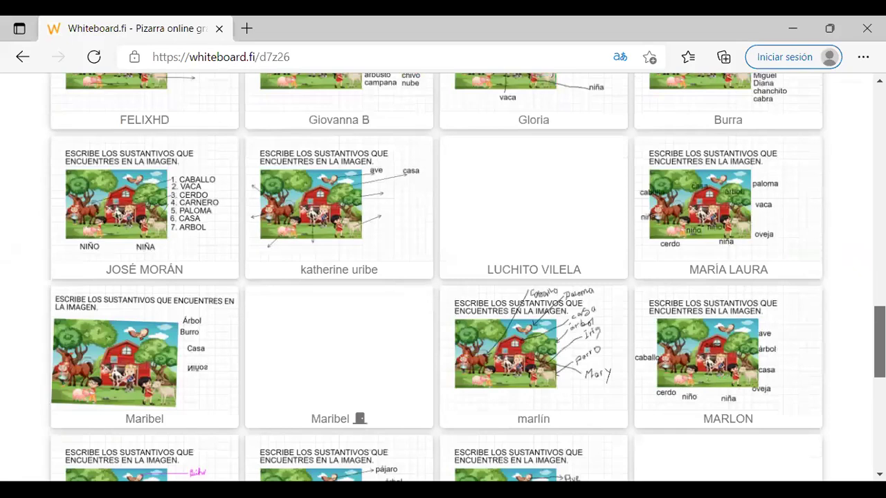
scroll(531, 357, down, 2)
scroll(530, 358, down, 3)
scroll(505, 373, up, 7)
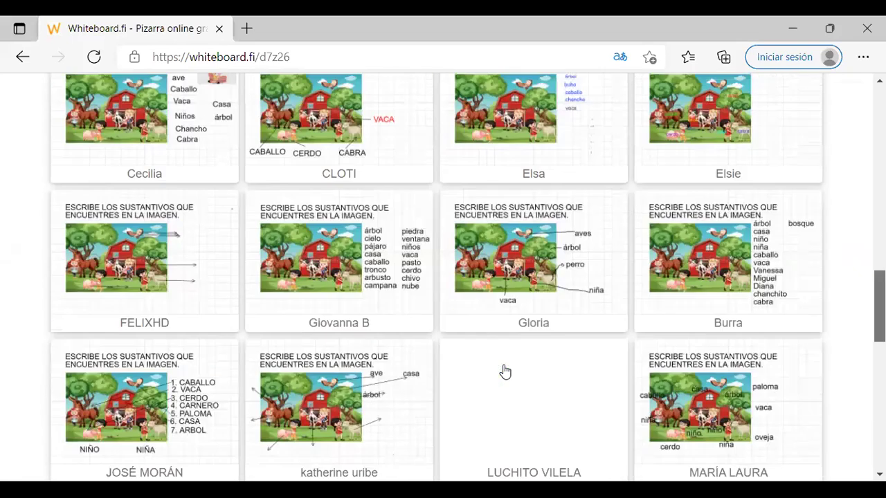
scroll(505, 372, up, 10)
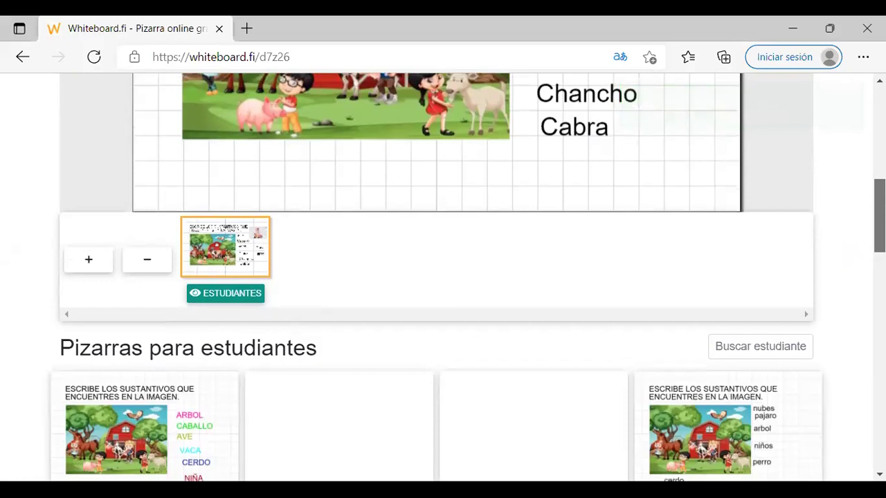
scroll(442, 277, down, 1)
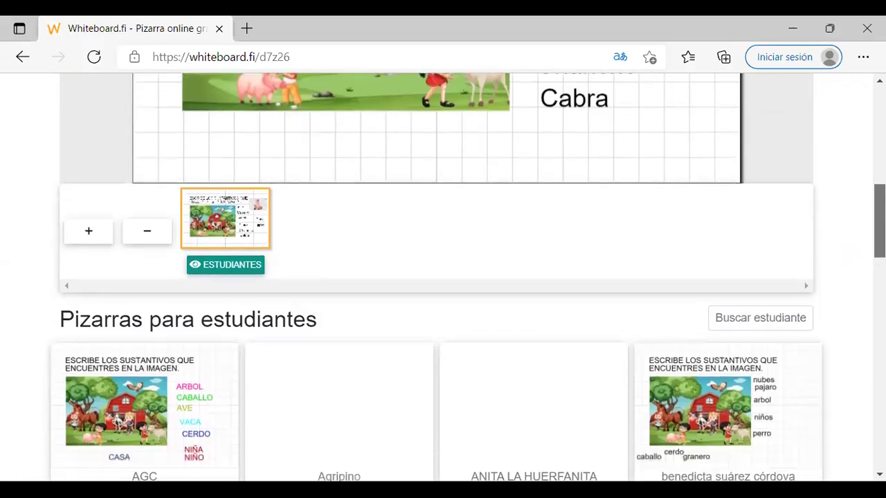
scroll(442, 276, up, 1)
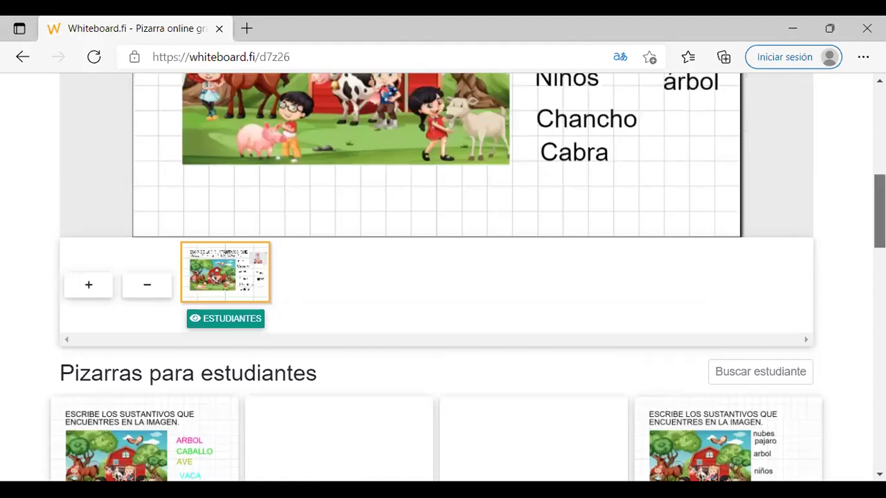
scroll(443, 276, down, 2)
scroll(699, 192, down, 3)
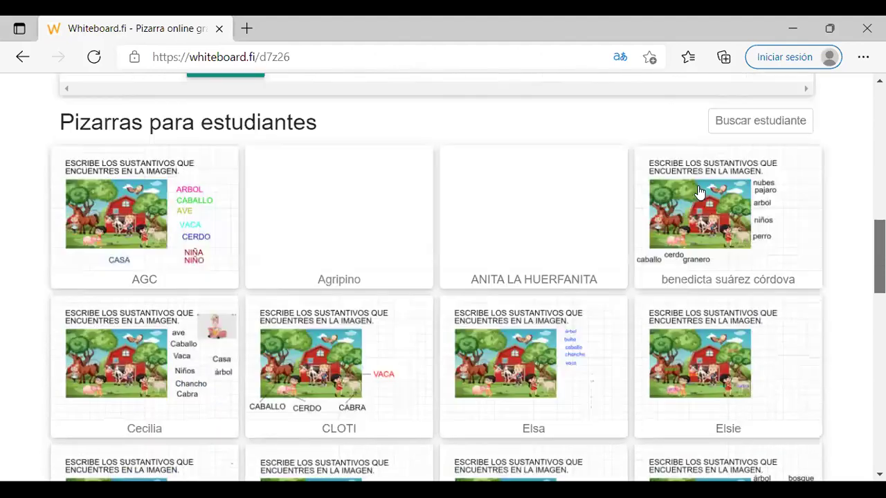
Push the teacher's whiteboard with the copied nouns and seated girl picture to all students.
scroll(699, 192, up, 10)
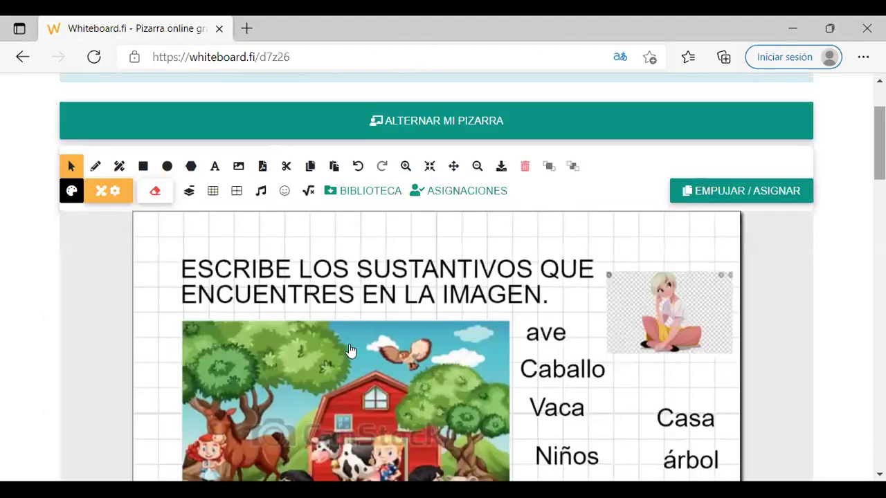
click(741, 190)
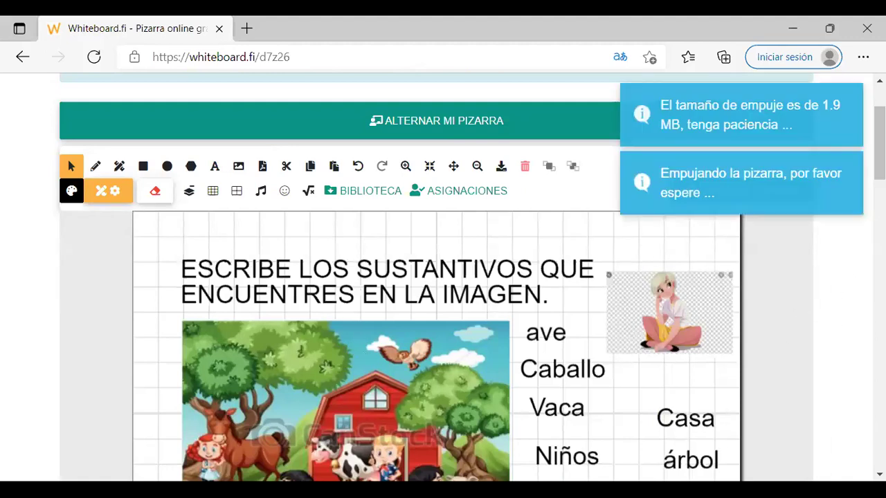
scroll(436, 276, down, 3)
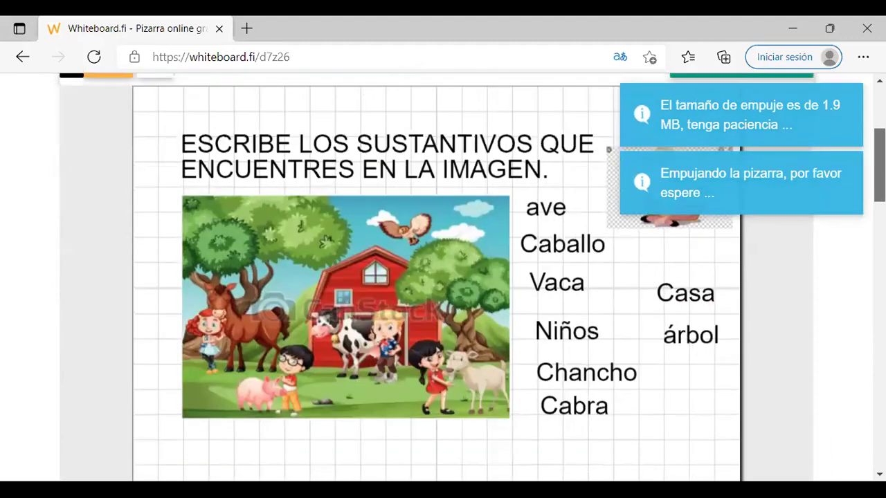
scroll(436, 277, down, 8)
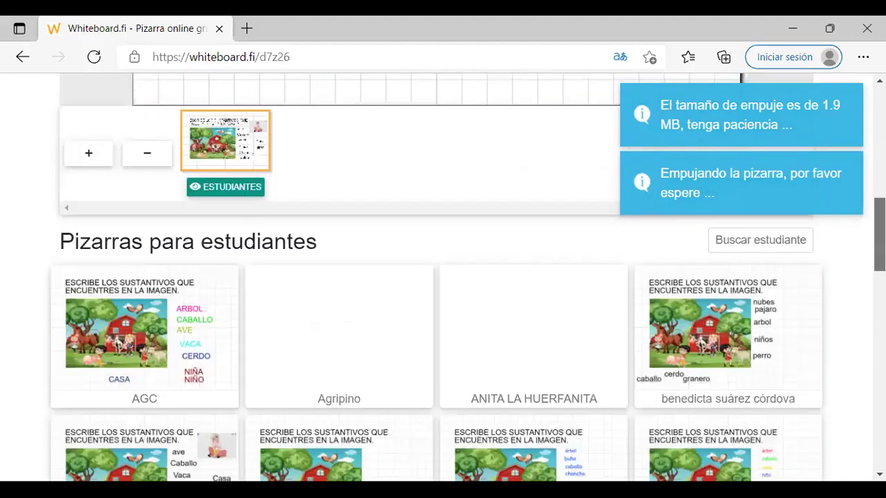
scroll(436, 277, up, 2)
scroll(435, 277, up, 1)
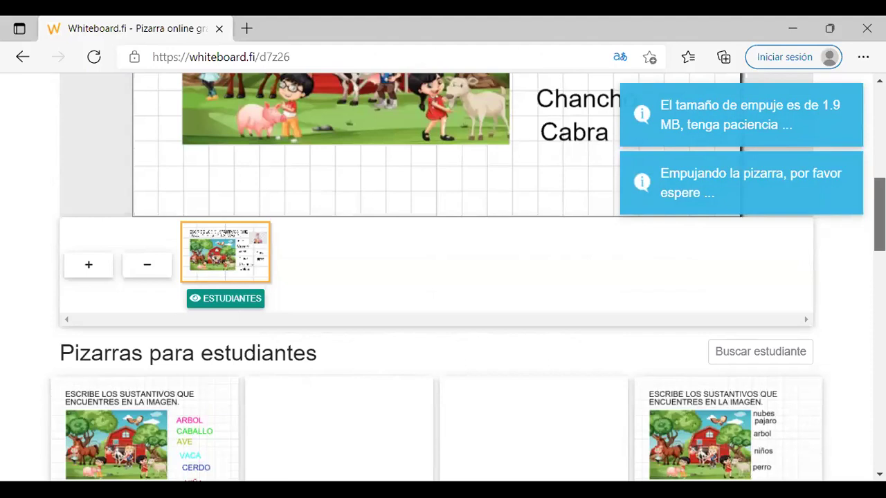
scroll(443, 277, down, 1)
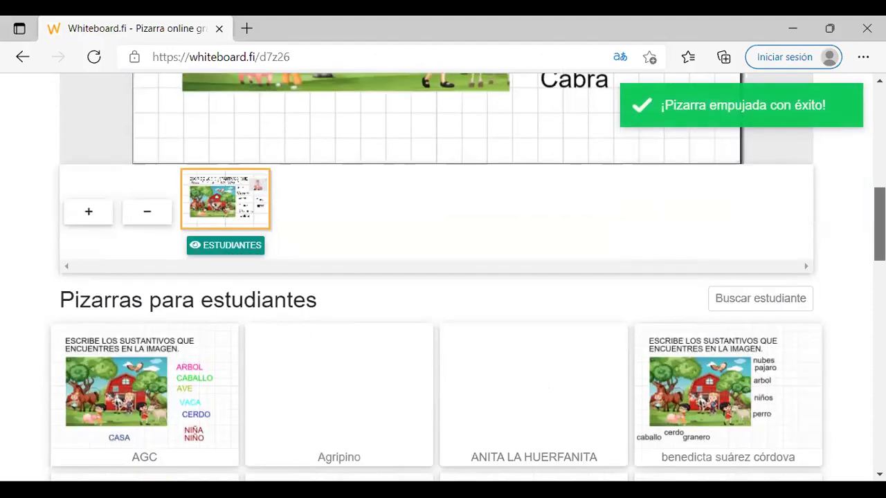
Check row by row, down to the last one, which student whiteboards show the pushed board.
scroll(443, 276, down, 1)
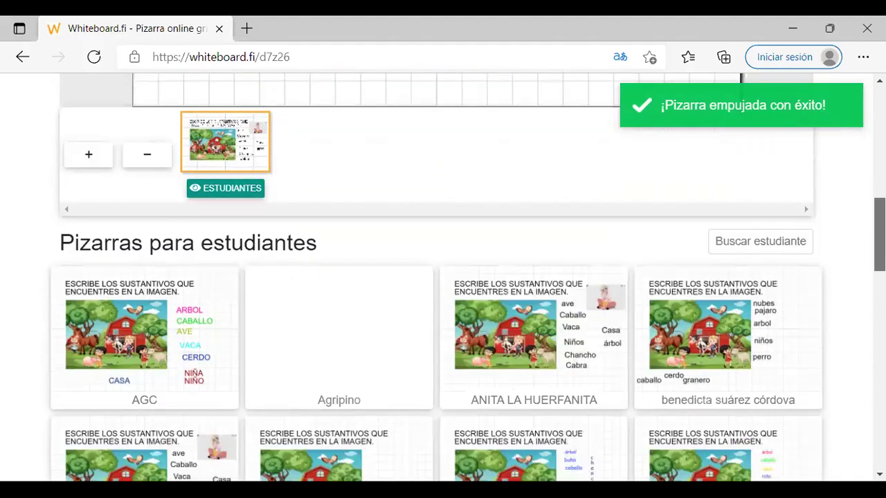
scroll(442, 277, down, 1)
scroll(443, 277, down, 2)
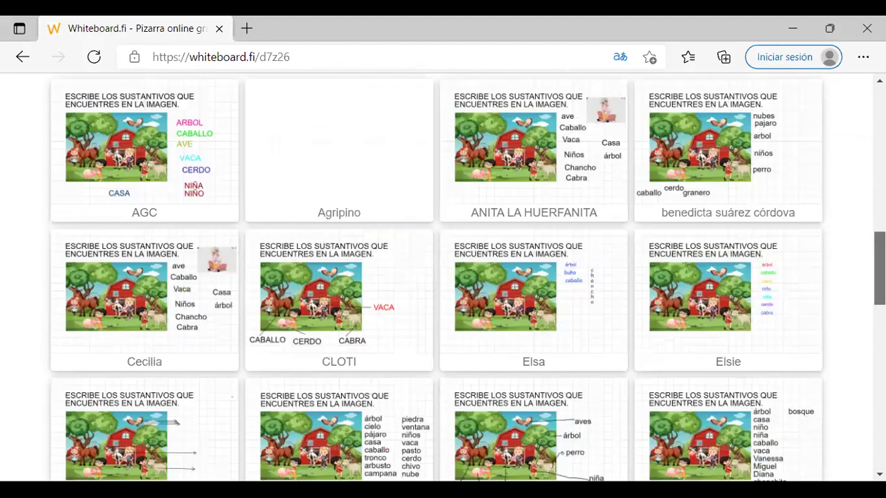
scroll(442, 277, down, 5)
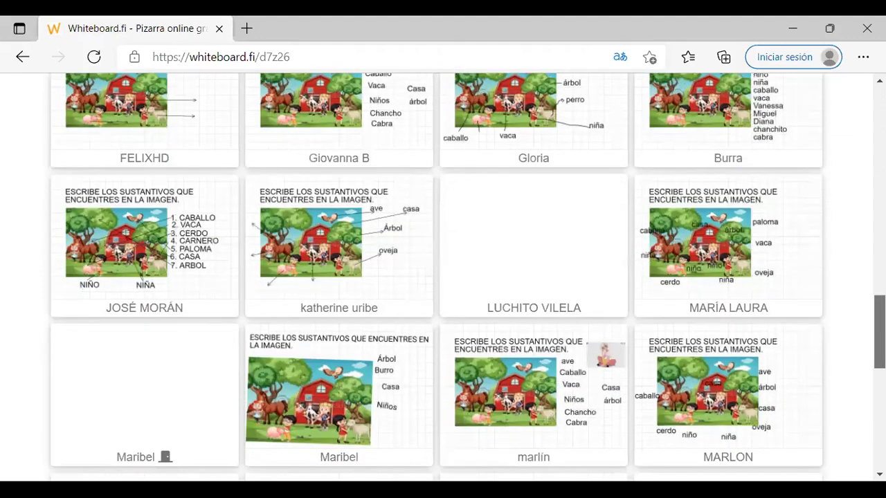
scroll(443, 277, down, 1)
scroll(781, 342, down, 2)
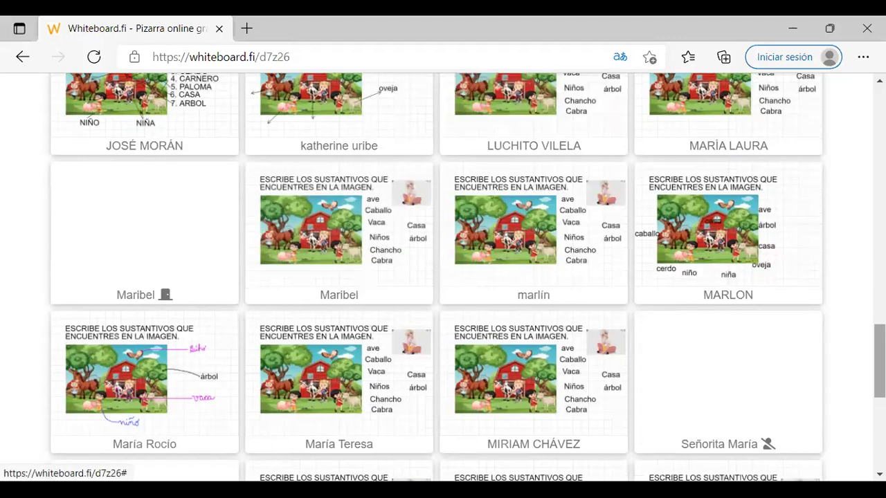
scroll(443, 276, down, 5)
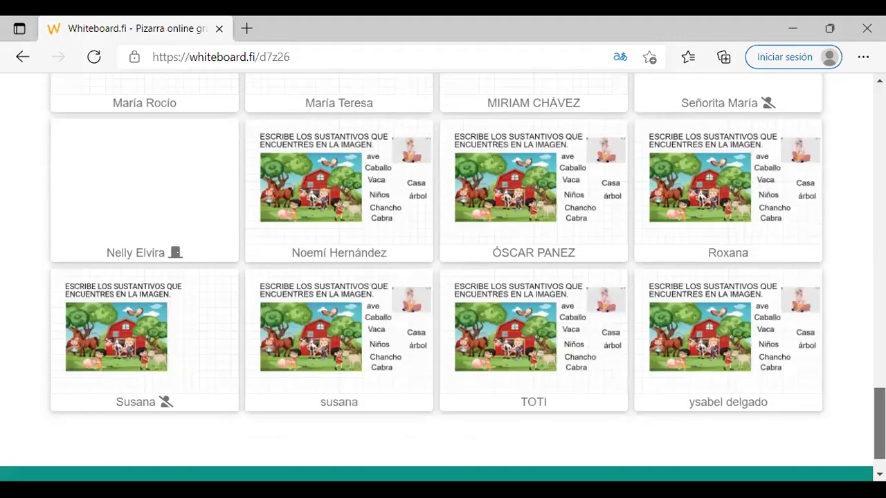
Return to the lobby above the student whiteboards and admit the latecomer waiting there.
scroll(443, 277, up, 15)
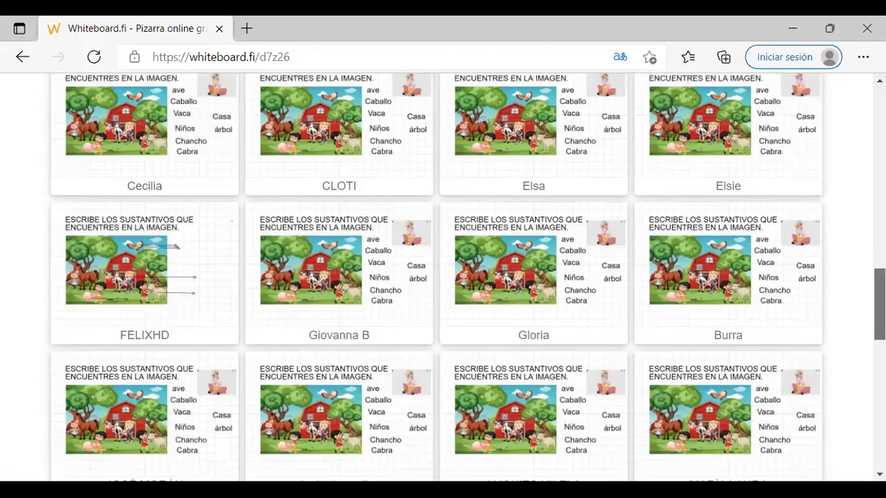
scroll(484, 275, up, 1)
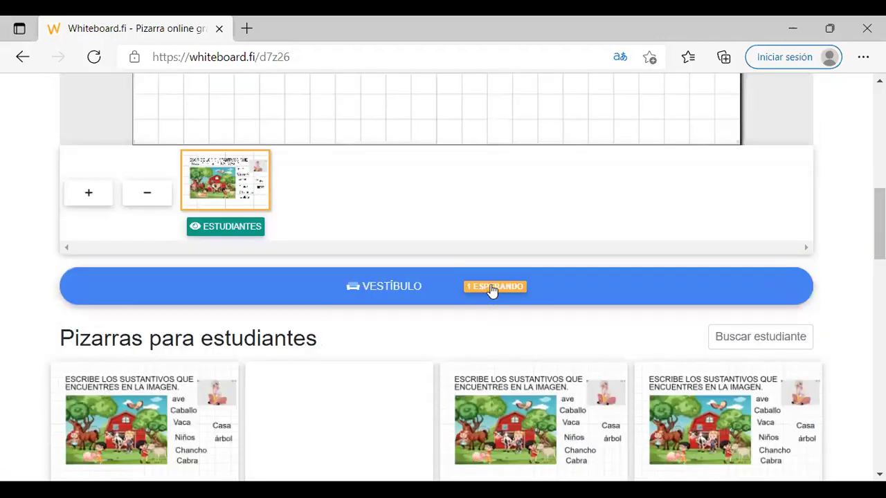
click(491, 288)
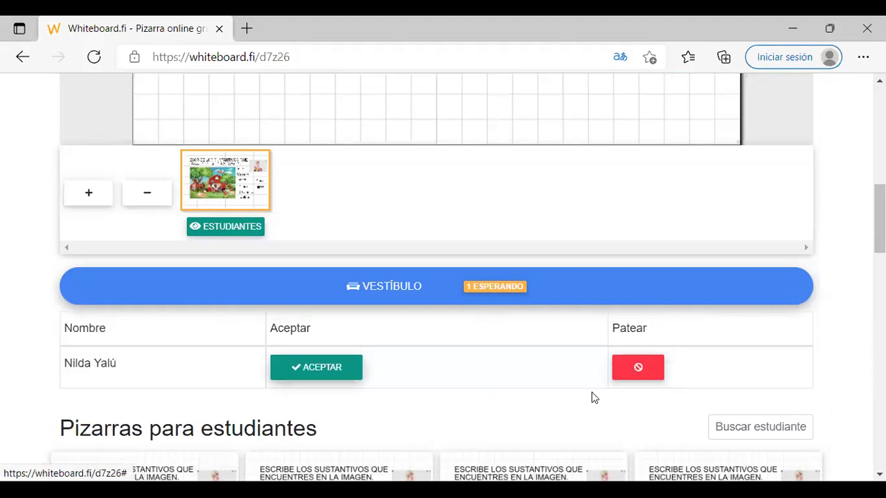
click(299, 375)
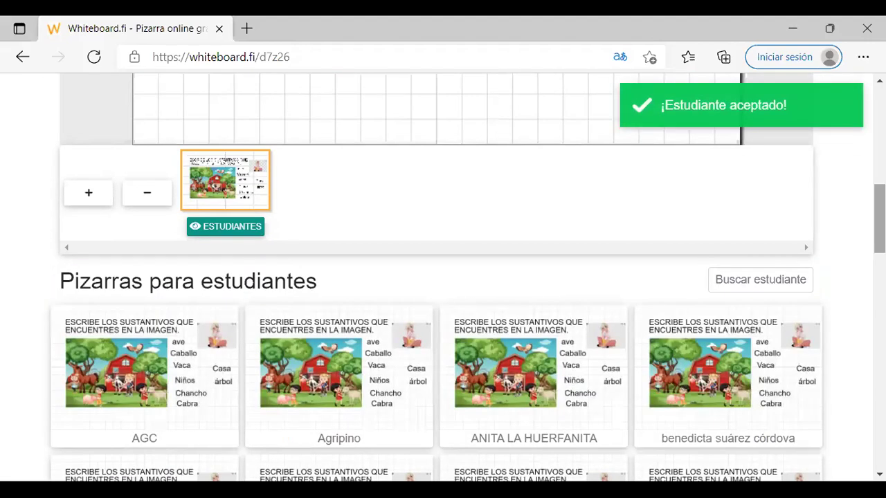
Examine all student whiteboards again for boards that are blank or lack the pushed content.
scroll(443, 277, down, 2)
scroll(443, 277, down, 7)
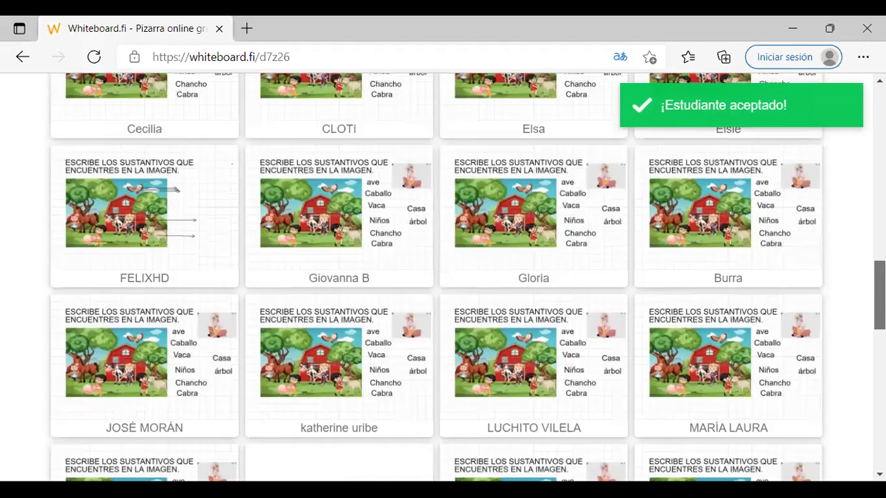
scroll(442, 276, down, 3)
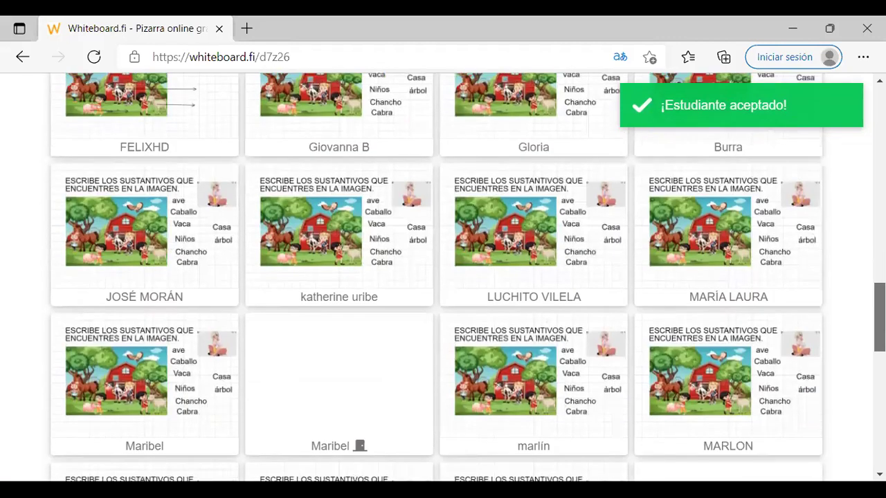
scroll(443, 277, down, 8)
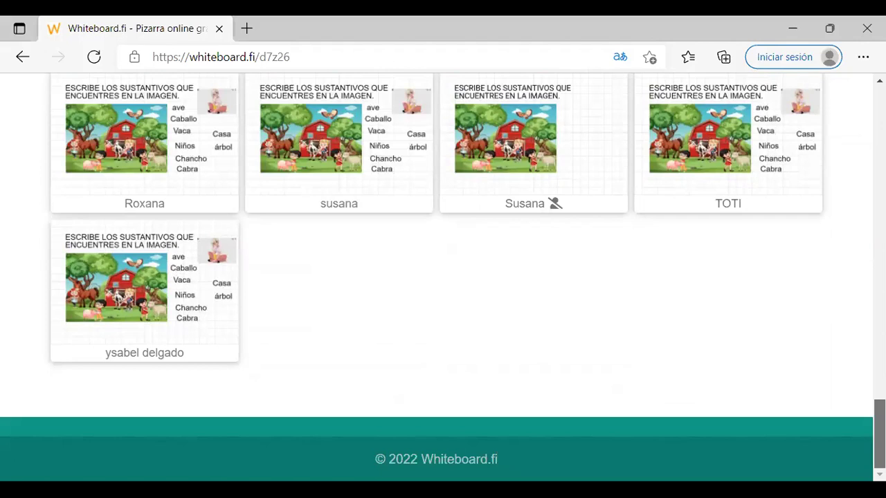
scroll(443, 276, up, 2)
scroll(443, 277, up, 3)
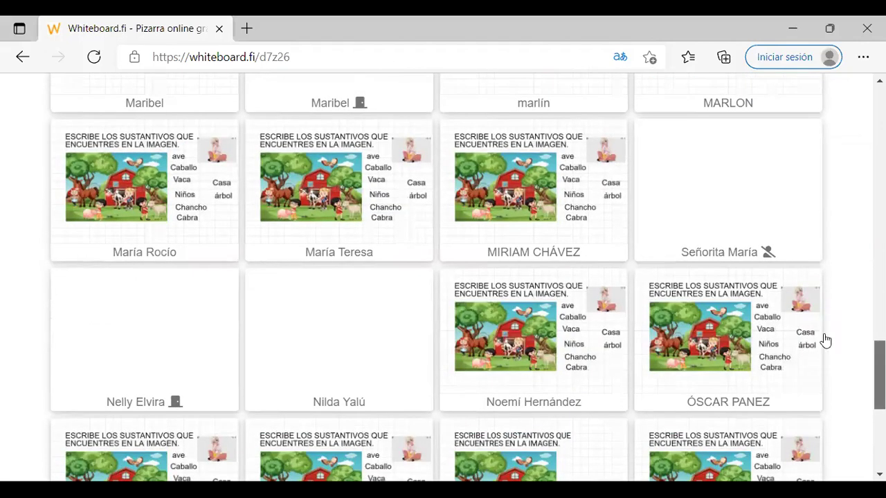
scroll(311, 355, up, 5)
scroll(312, 355, up, 2)
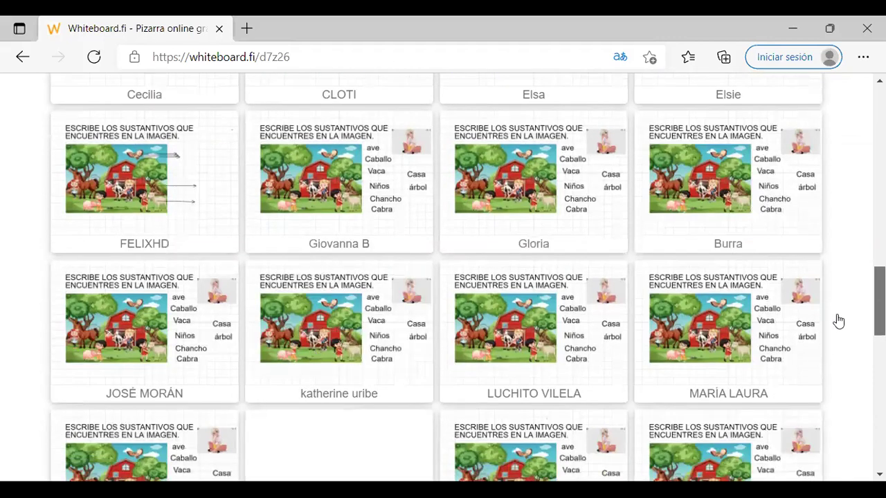
scroll(839, 322, down, 2)
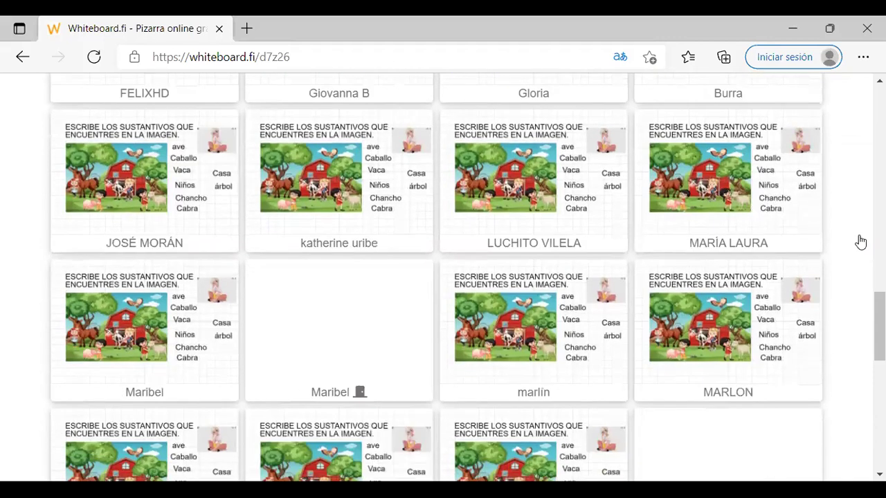
Send the current page of the teacher's whiteboard to one student's blank board and close that board's view.
click(583, 431)
scroll(558, 342, down, 5)
click(556, 422)
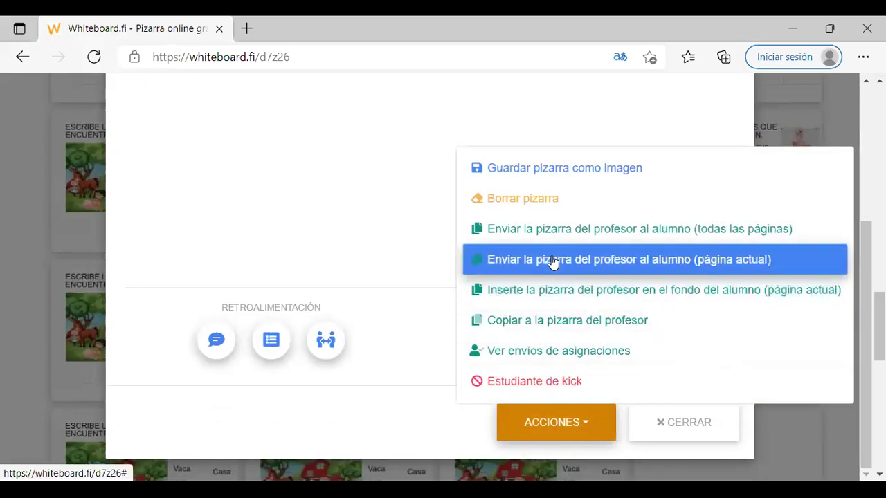
click(553, 261)
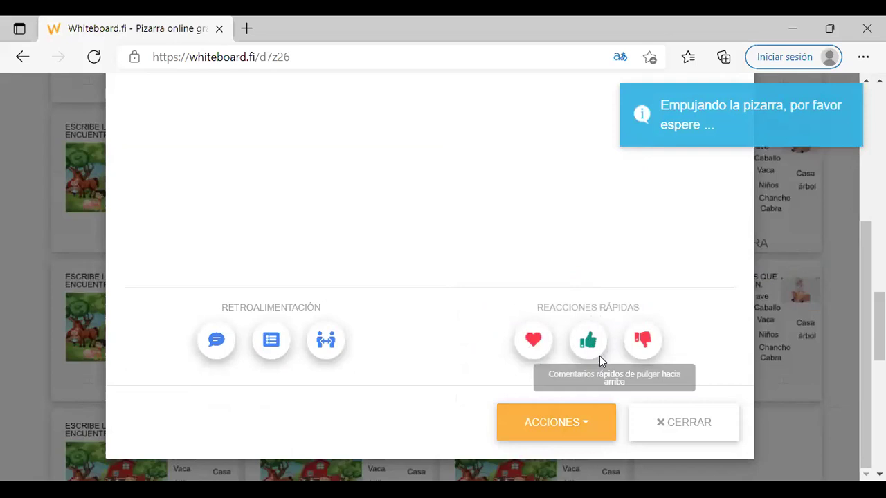
click(732, 438)
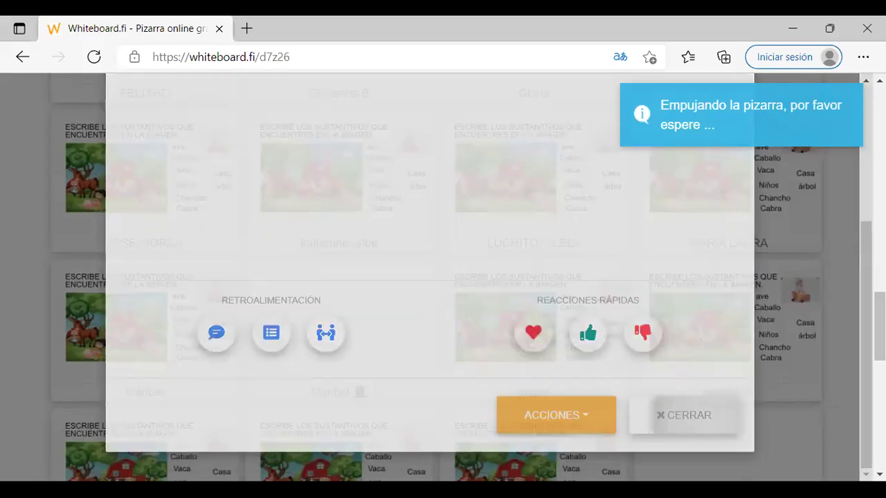
Examine the student whiteboards for the pushed content, back up to the teacher's whiteboard and room header.
scroll(443, 277, down, 4)
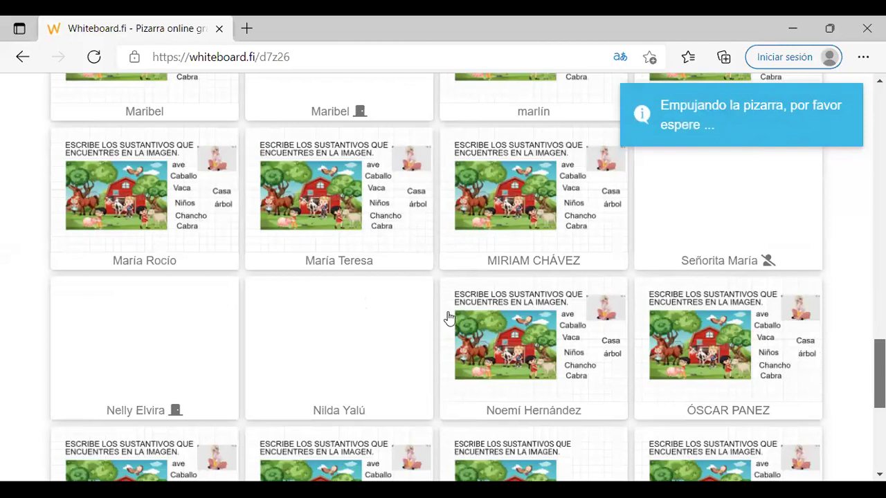
scroll(391, 305, up, 3)
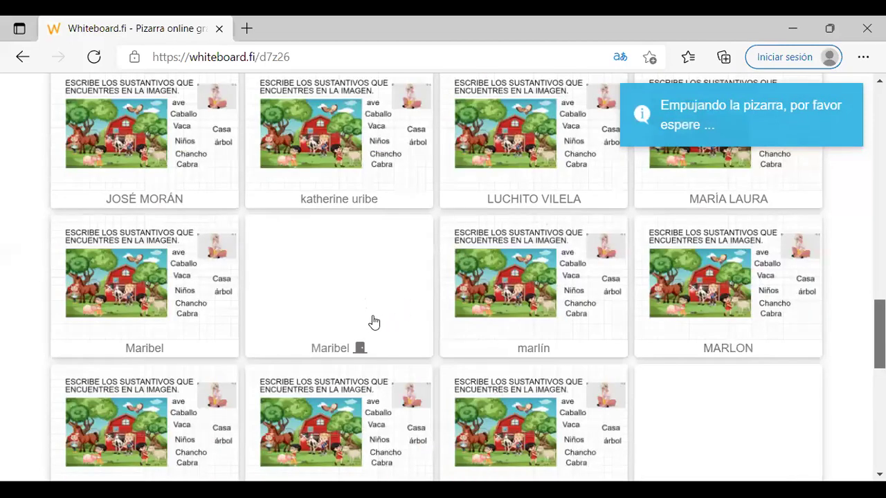
scroll(373, 332, up, 1)
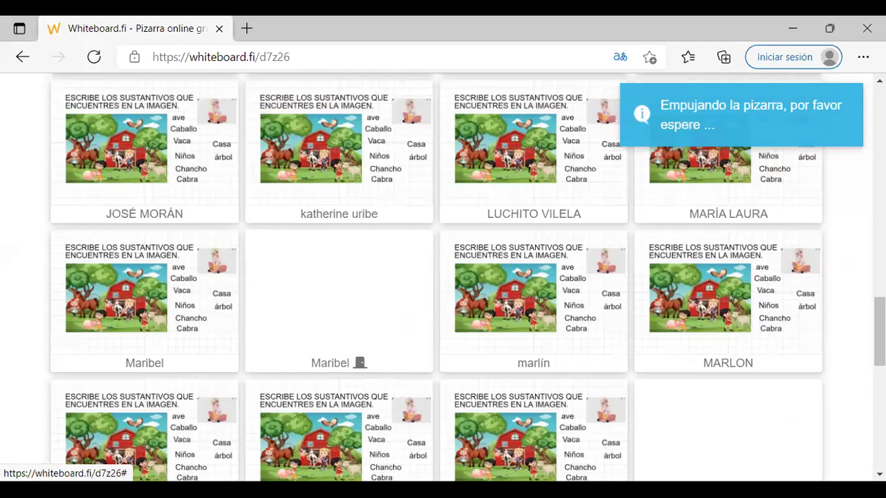
scroll(443, 276, up, 3)
scroll(443, 277, up, 5)
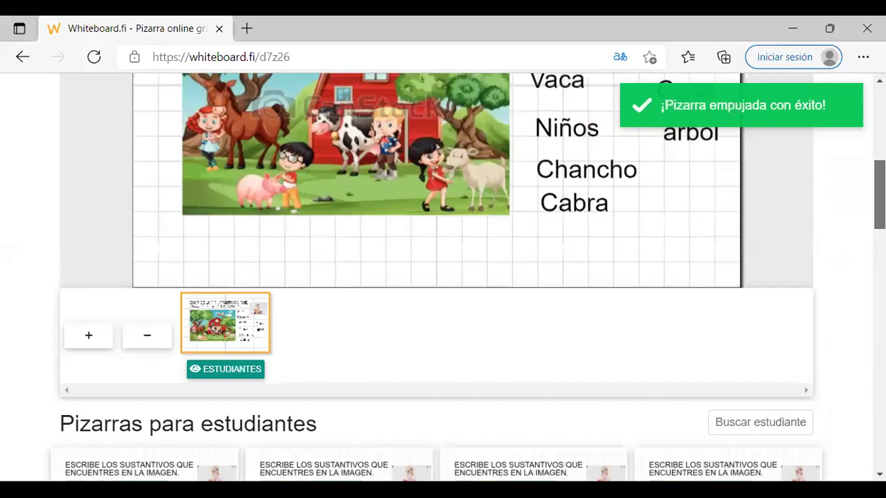
scroll(442, 277, down, 2)
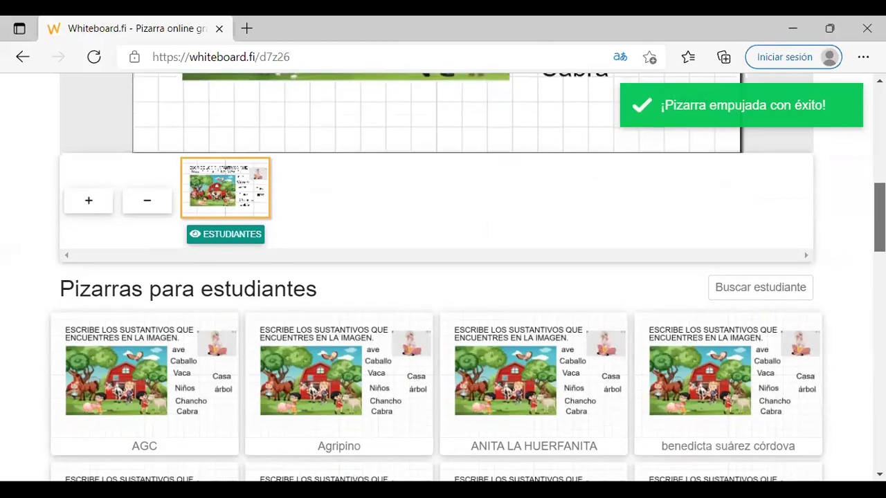
scroll(443, 276, up, 3)
scroll(443, 277, down, 2)
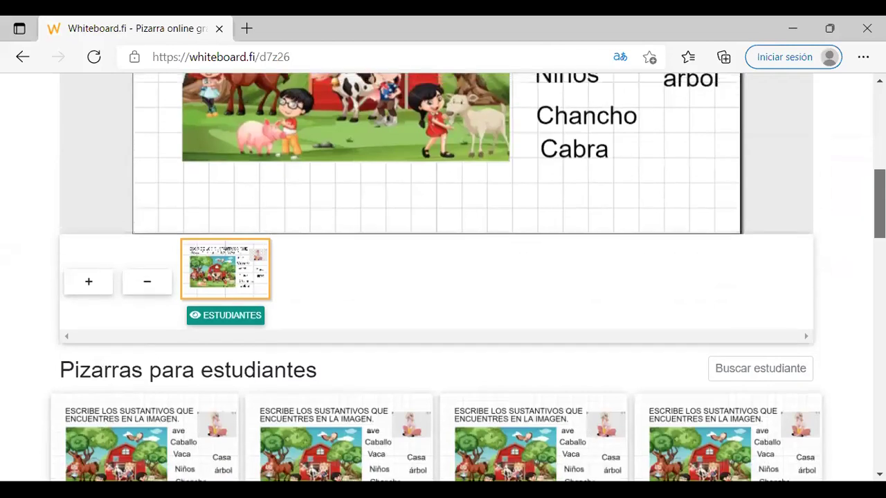
scroll(443, 277, up, 1)
scroll(718, 154, up, 1)
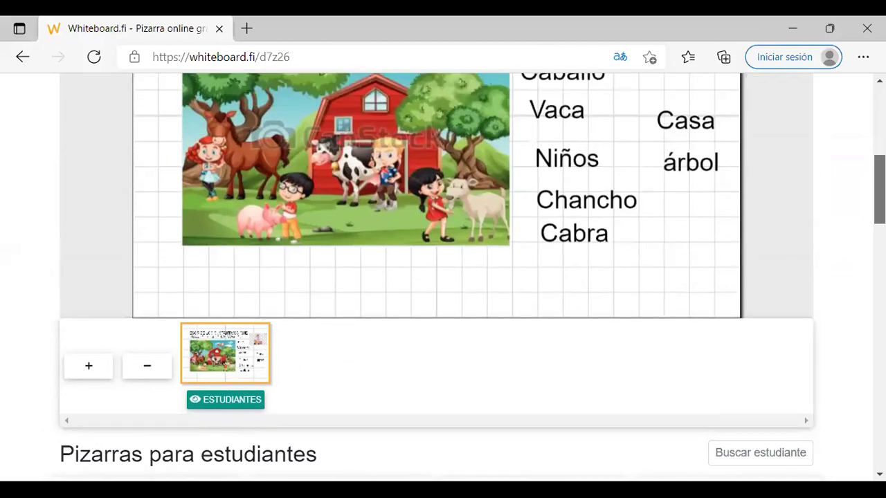
scroll(718, 154, up, 5)
scroll(718, 158, up, 1)
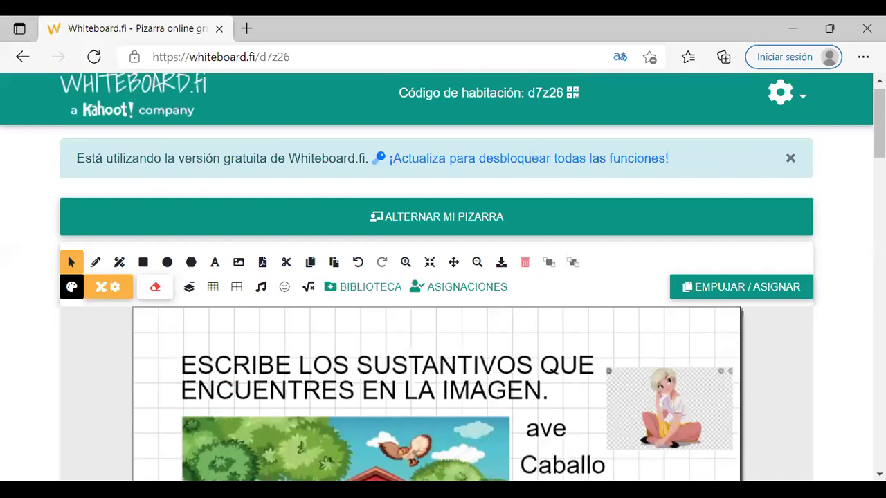
scroll(443, 277, up, 1)
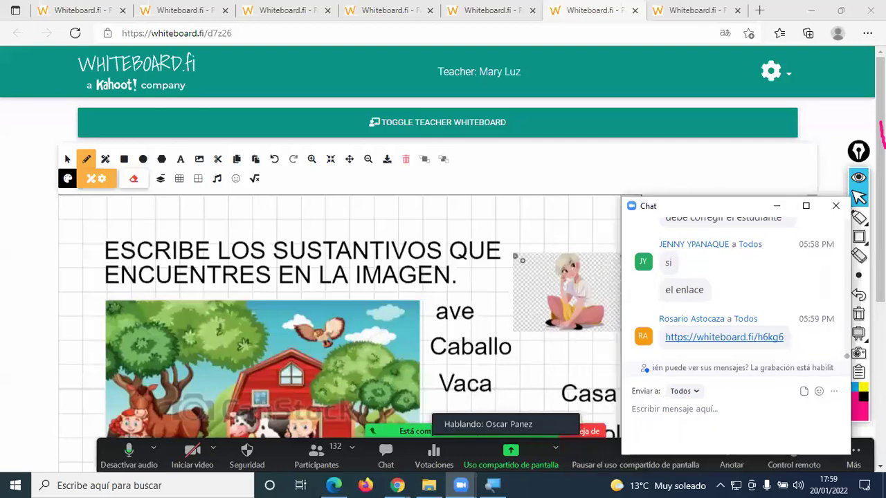
Try to open the room link h6kg6 shared in the meeting chat, and return to the student view of room d7z26.
click(723, 337)
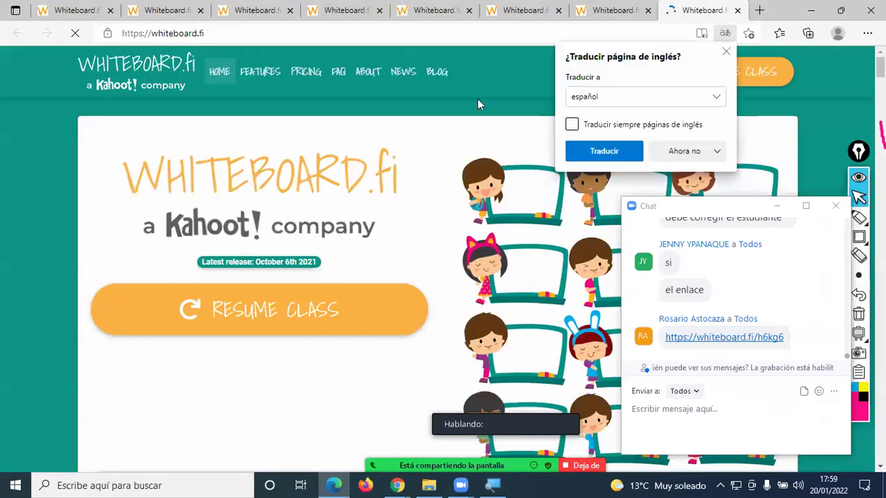
click(729, 56)
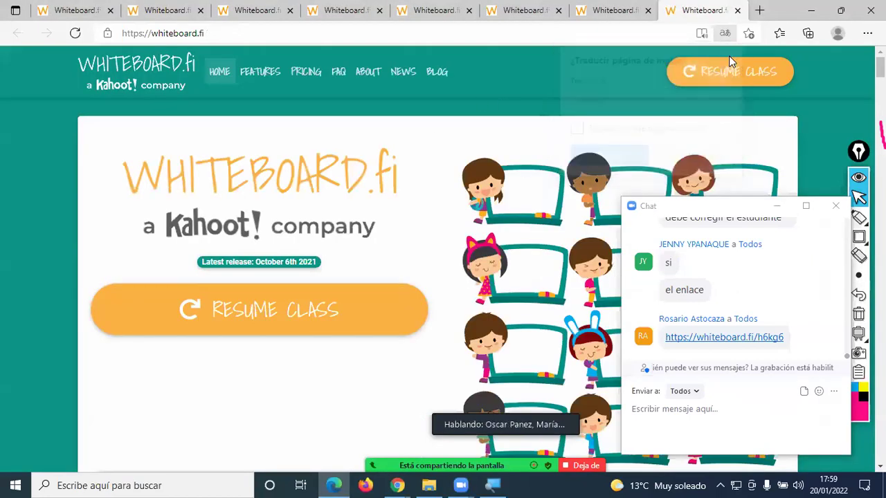
click(515, 11)
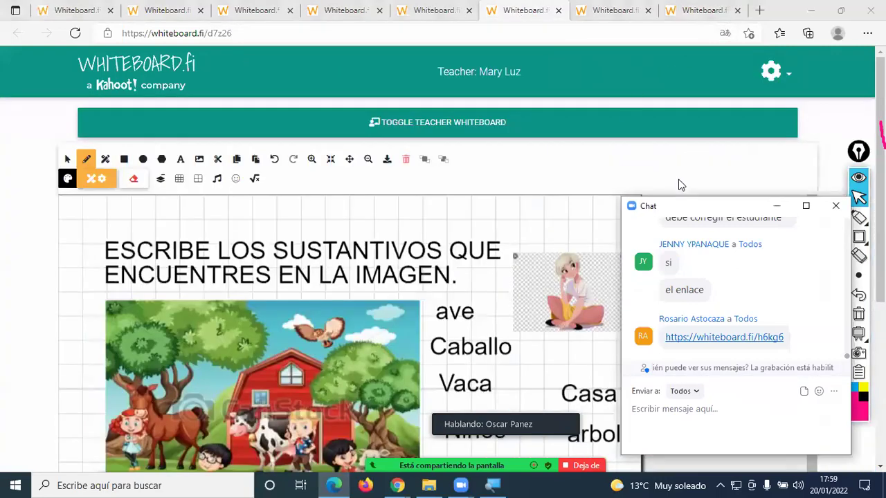
Move the meeting chat clear of the room header and leave room d7z26 as the student.
drag(678, 205, 672, 299)
drag(529, 72, 414, 73)
drag(484, 72, 458, 72)
click(521, 74)
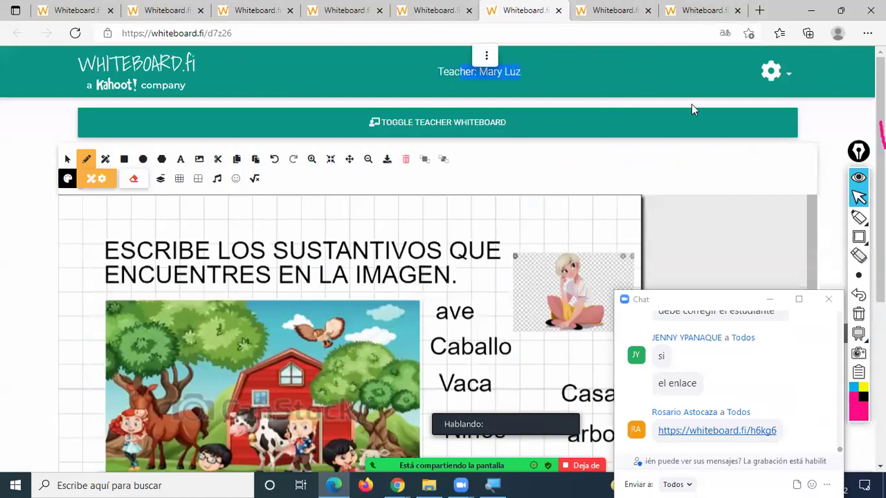
click(767, 78)
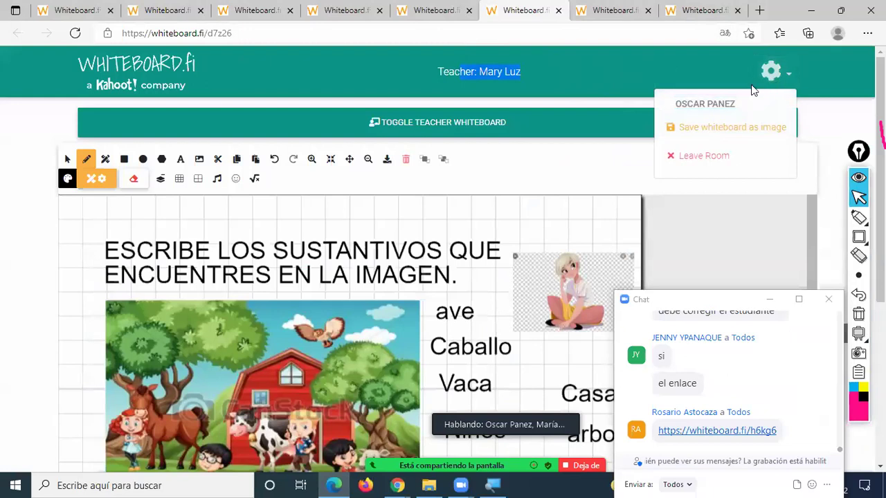
click(700, 161)
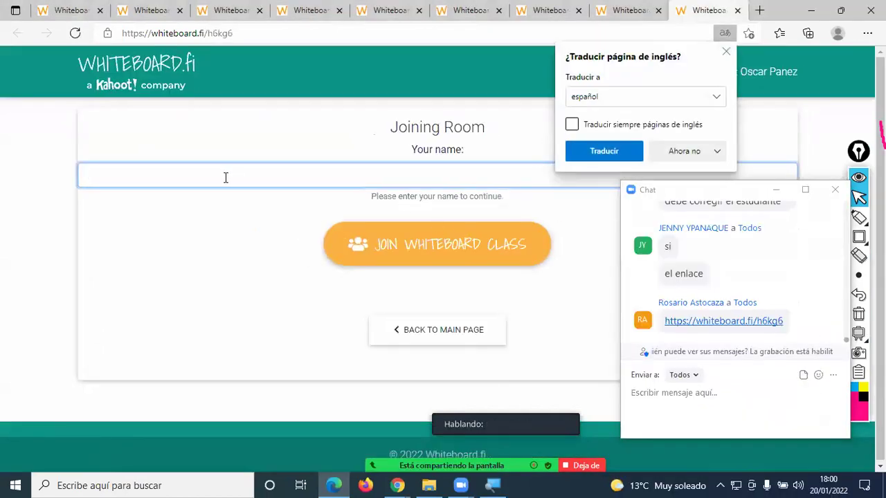
Enter the participant's name on the joining page of room h6kg6 and join the whiteboard class.
click(226, 177)
click(120, 227)
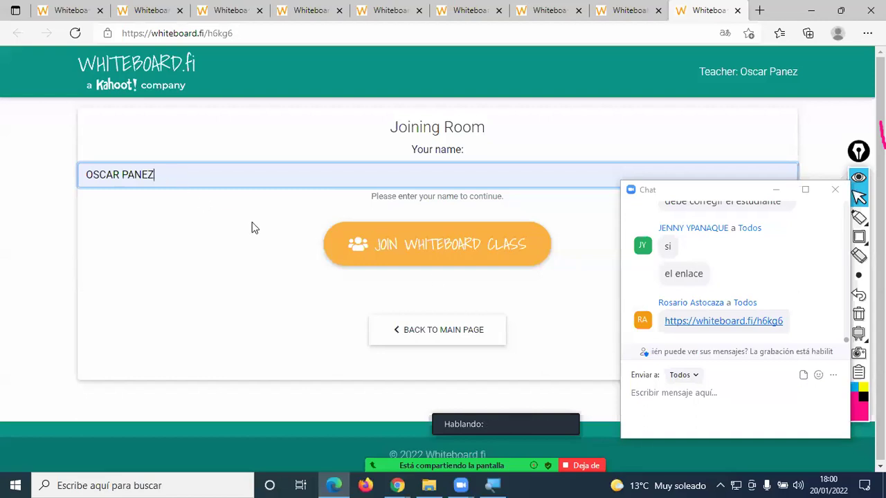
click(445, 245)
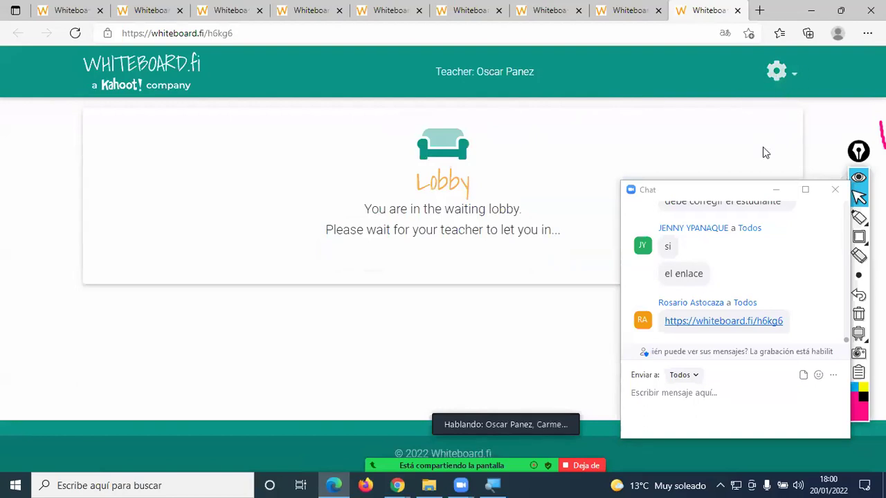
Close the meeting chat and check the waiting room in the meeting's participant list.
click(752, 175)
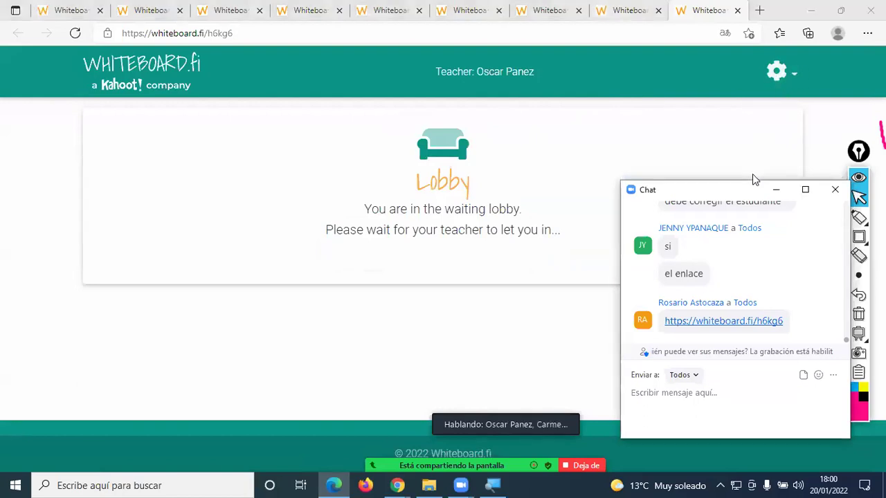
drag(752, 174, 786, 257)
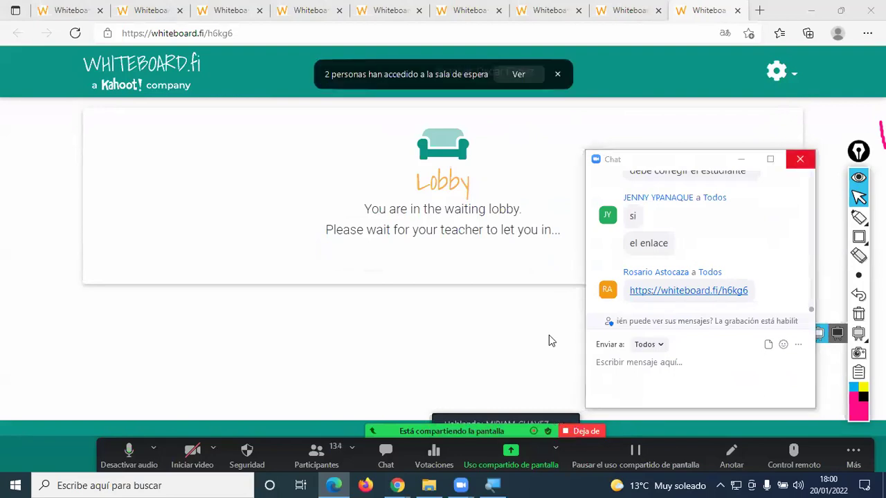
key(alt+h)
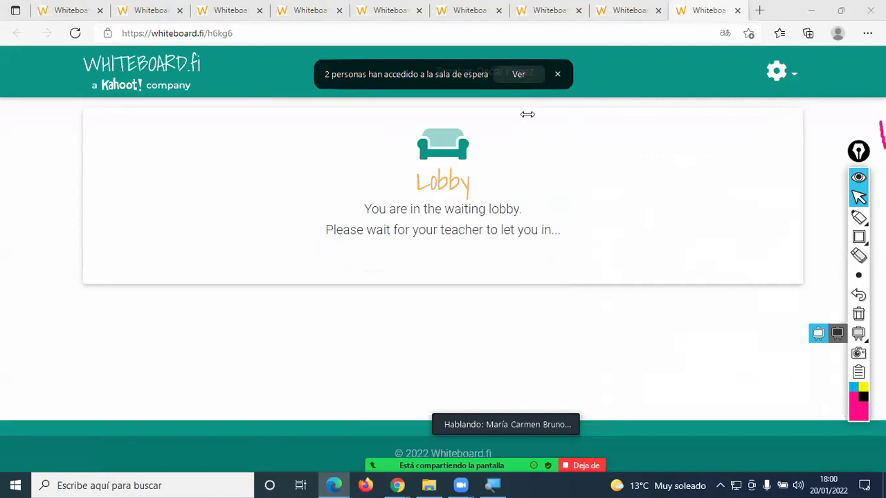
click(518, 74)
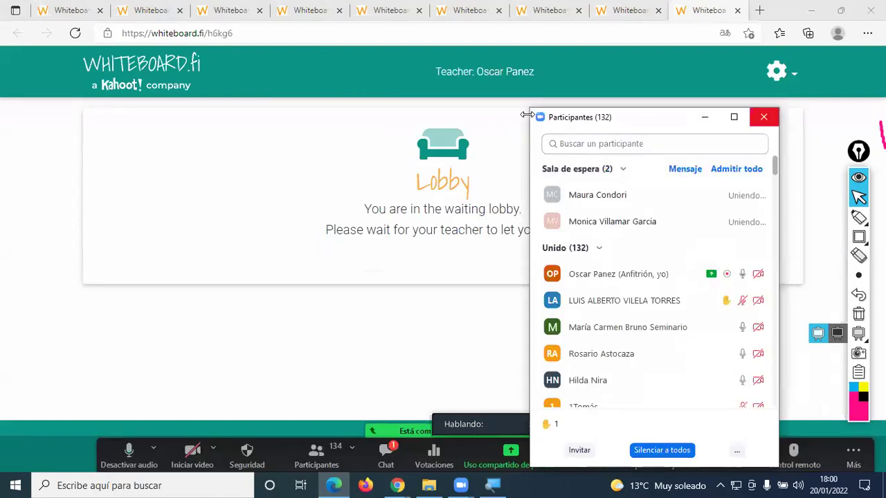
click(765, 117)
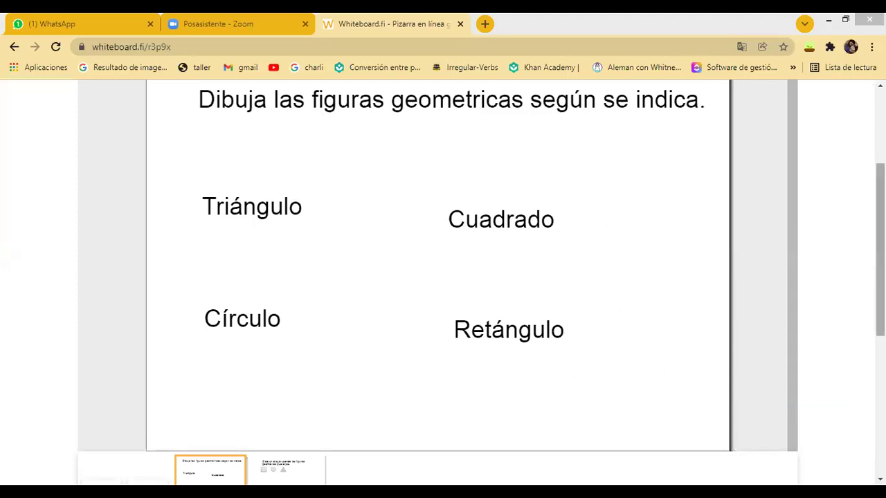
Examine the geometric figures exercise in room r3p9x, including its page thumbnails, the student whiteboards and the room header.
scroll(443, 277, down, 5)
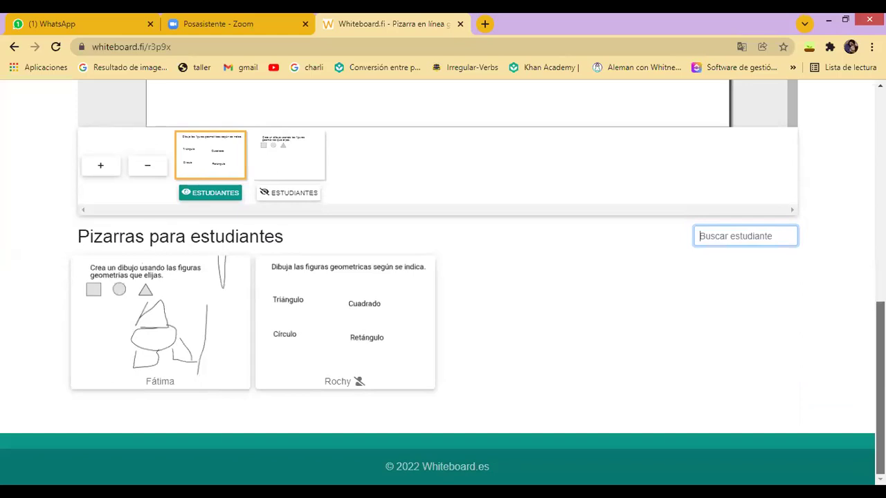
scroll(289, 200, up, 1)
click(231, 223)
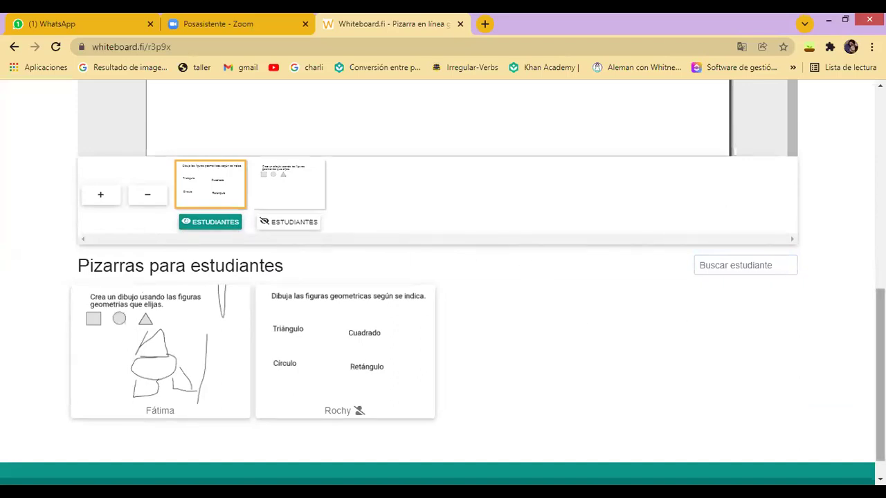
mouse_move(880, 374)
mouse_down()
mouse_move(880, 295)
mouse_move(881, 375)
mouse_up()
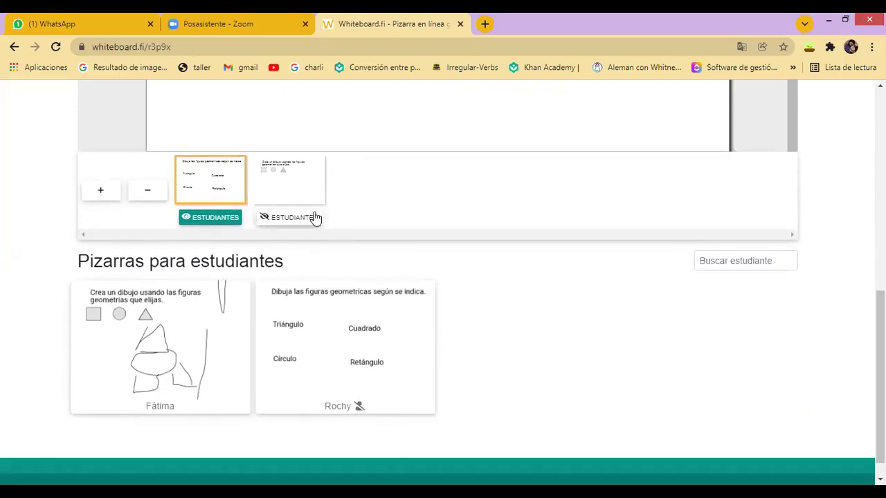
mouse_move(880, 373)
mouse_down()
mouse_move(881, 187)
mouse_move(880, 362)
mouse_up()
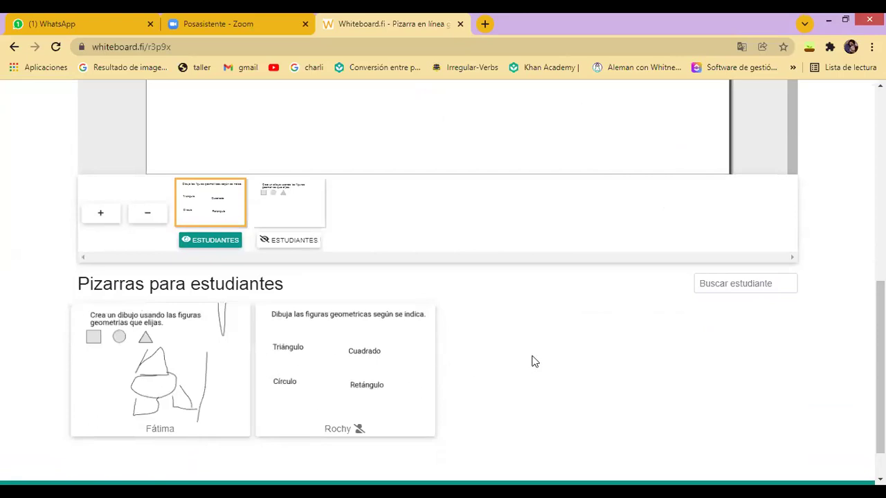
drag(880, 367, 880, 176)
scroll(443, 312, down, 2)
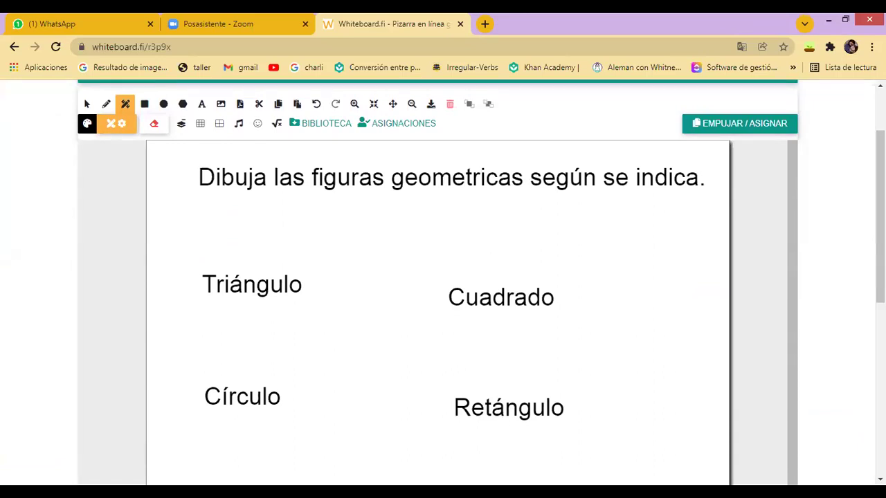
scroll(716, 320, down, 5)
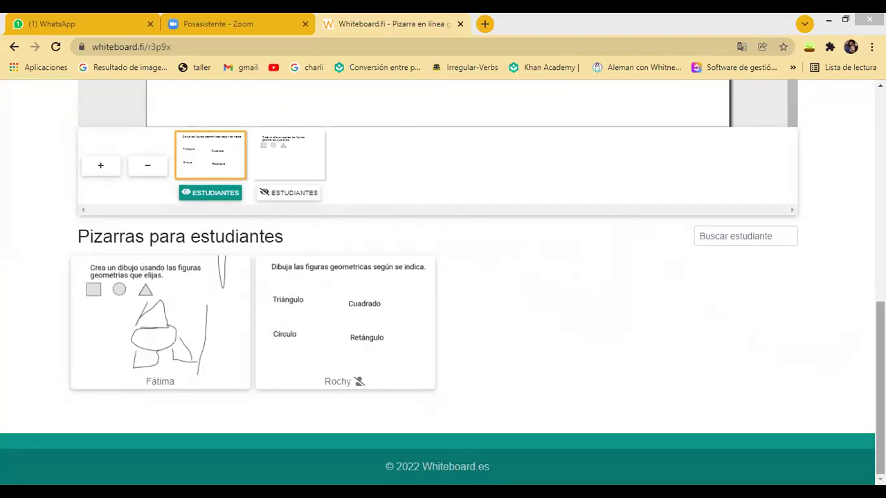
scroll(443, 304, up, 5)
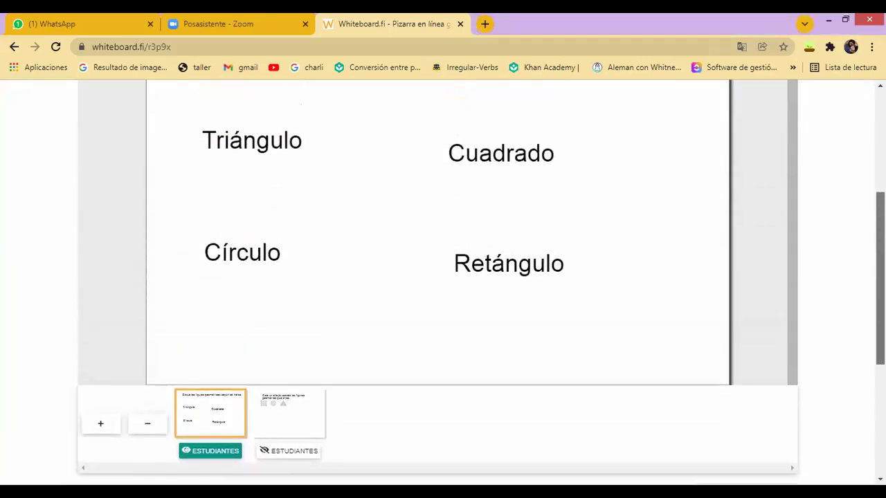
scroll(442, 277, up, 2)
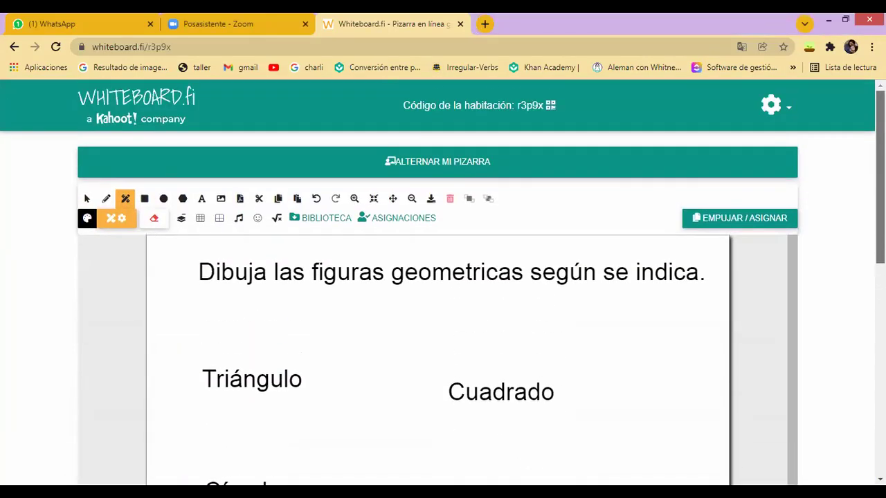
scroll(443, 305, down, 7)
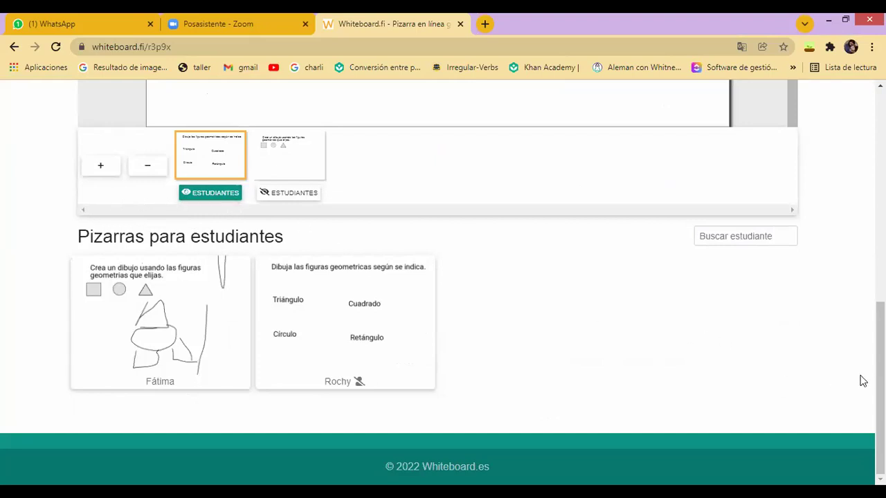
drag(879, 387, 862, 142)
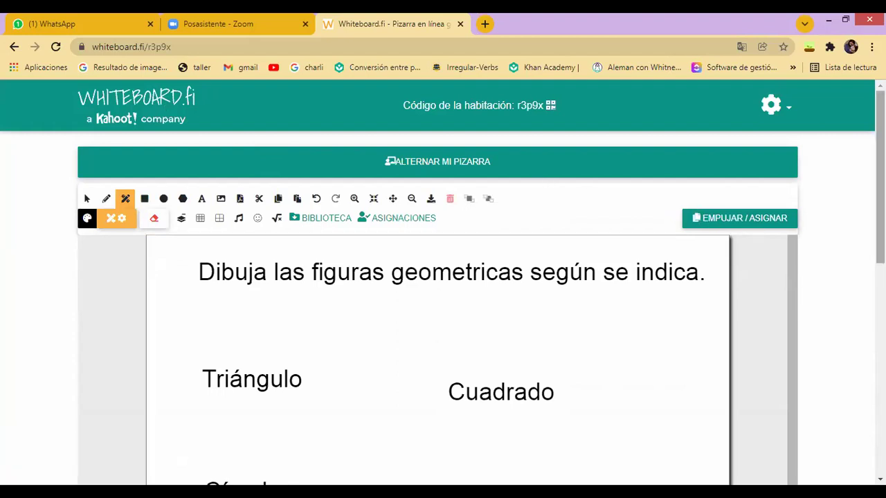
scroll(880, 173, down, 1)
scroll(879, 173, up, 1)
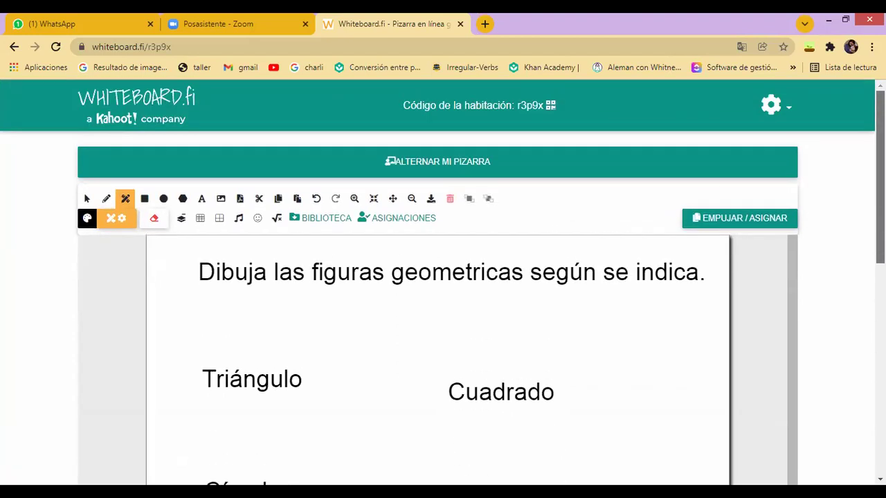